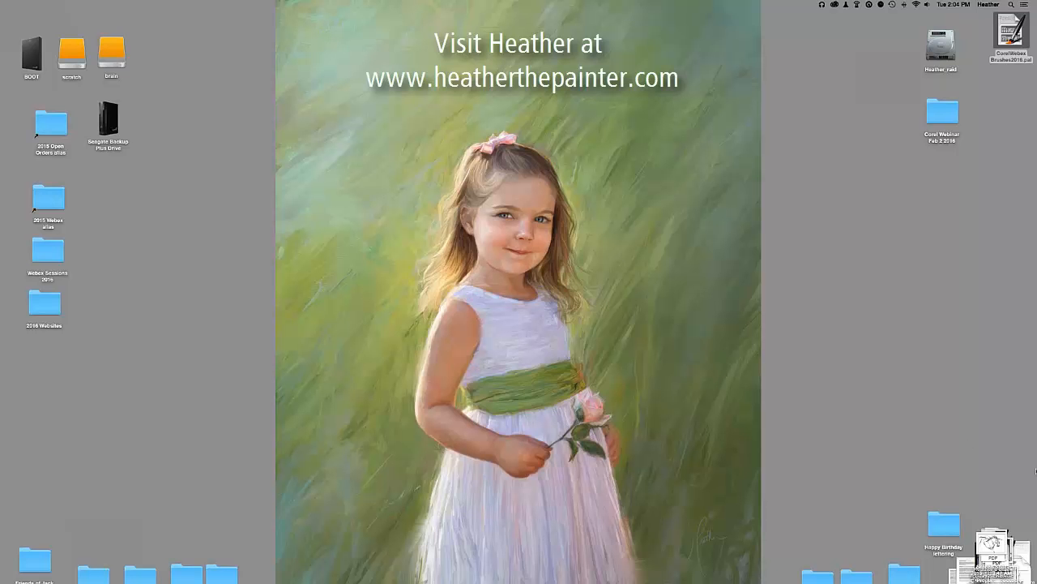
Restore the minimized Chrome window showing the studio's New Year newborn special page.
mouse_move(1035, 470)
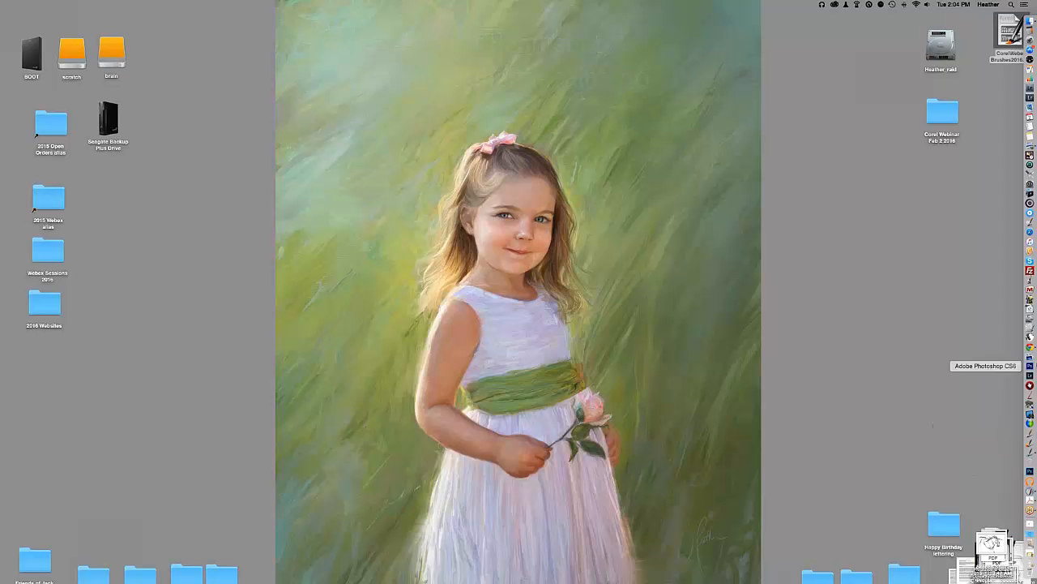
click(1030, 350)
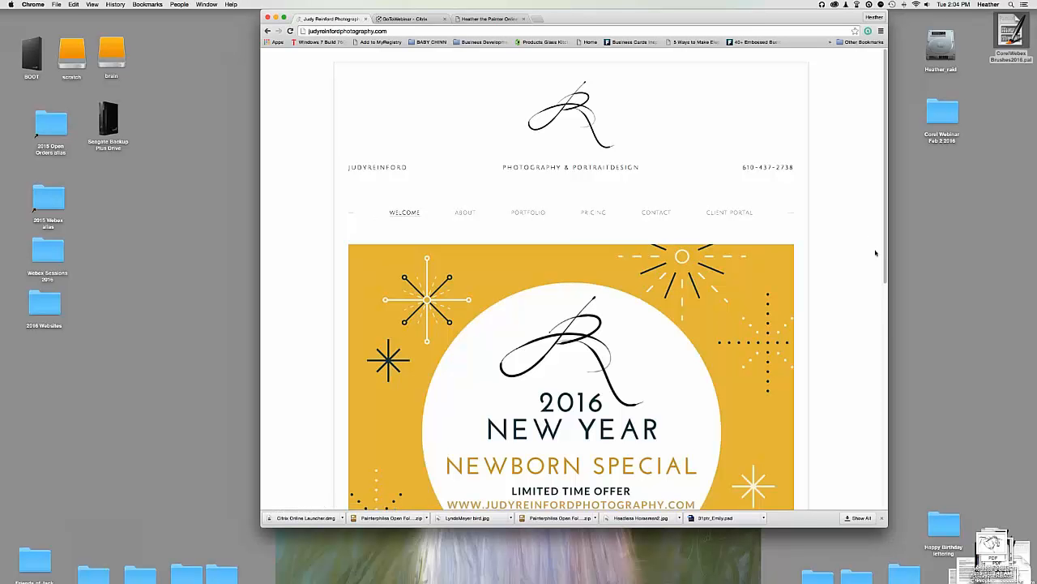
Minimize Chrome and bring Corel Painter 2016 forward with its blank white canvas.
click(276, 17)
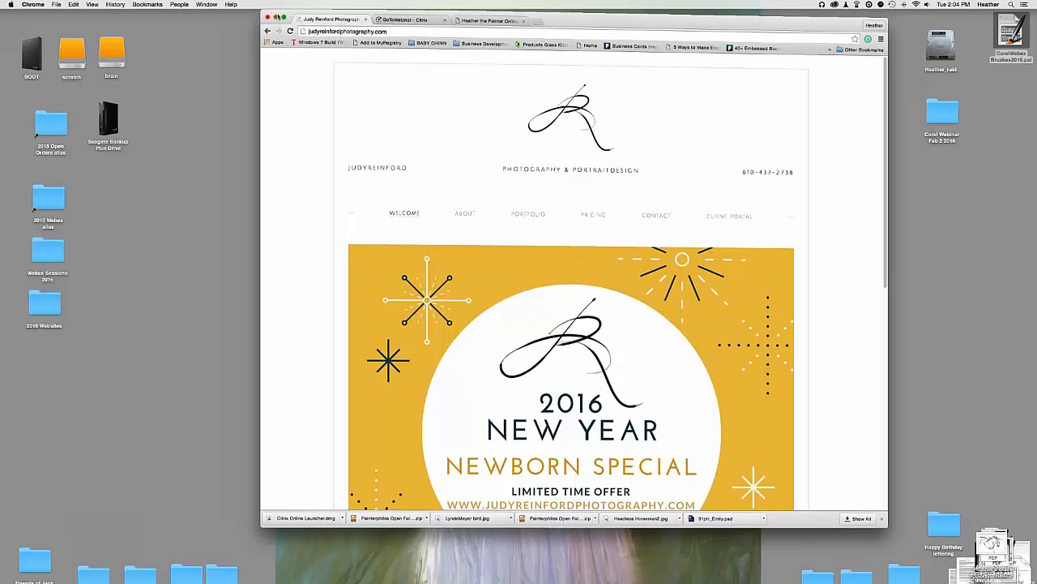
click(1034, 454)
click(1030, 452)
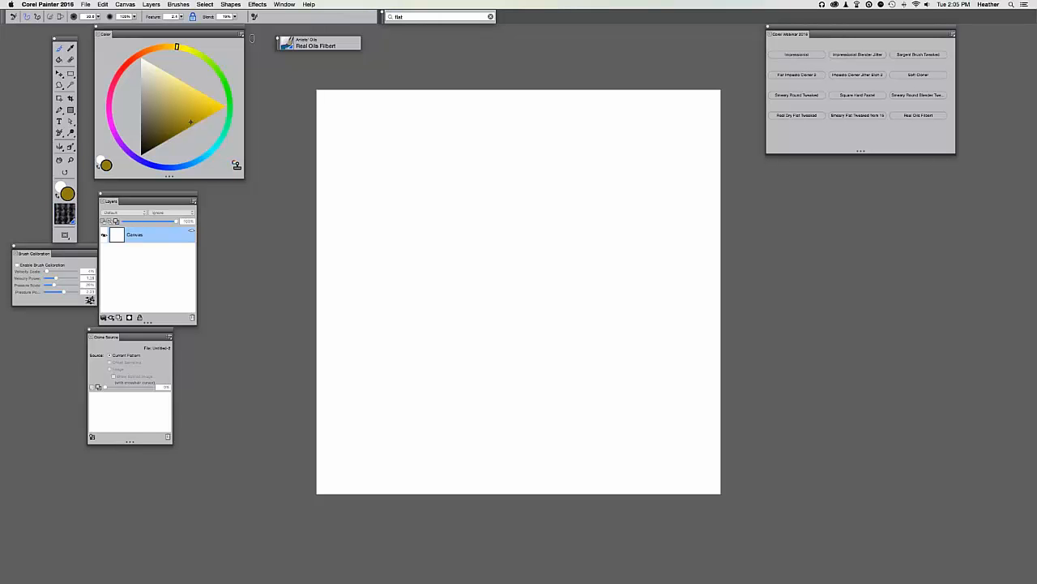
click(283, 5)
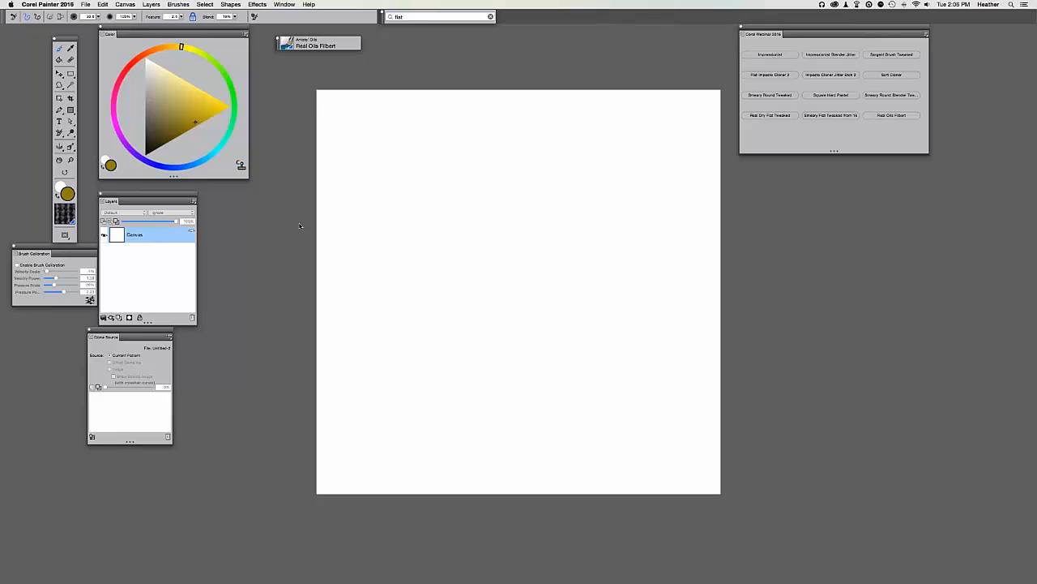
Choose red on the colour wheel and paint a pink test stroke and a long red stroke.
click(193, 128)
click(121, 75)
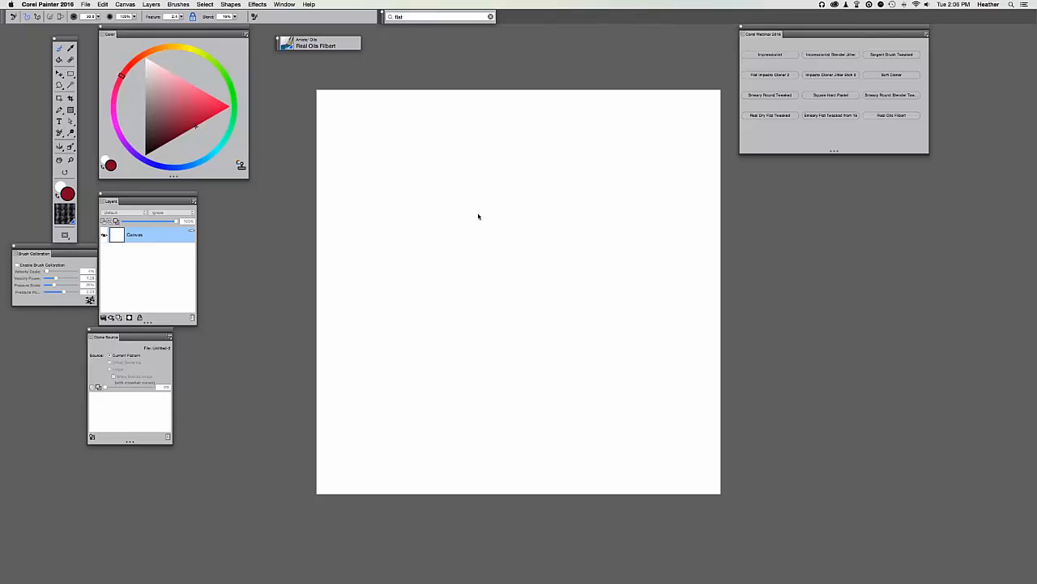
mouse_move(535, 157)
mouse_down()
mouse_move(554, 206)
mouse_move(539, 243)
mouse_up()
mouse_move(527, 187)
mouse_down()
mouse_move(542, 267)
mouse_move(517, 353)
mouse_move(489, 356)
mouse_move(473, 318)
mouse_up()
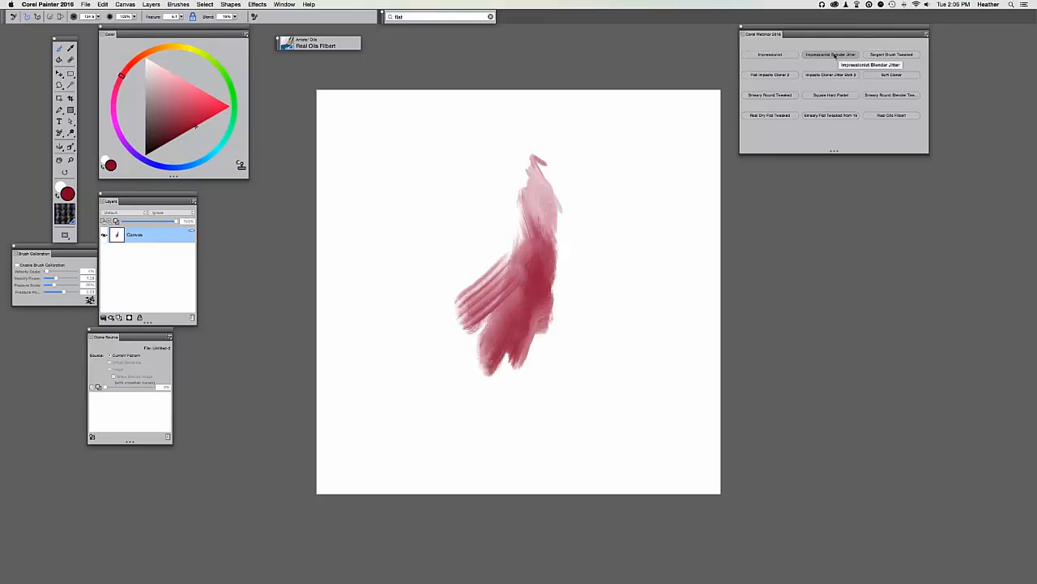
With Impressionist Blender Jitter, blend jittered dabs outward along the red stroke's edges.
click(830, 54)
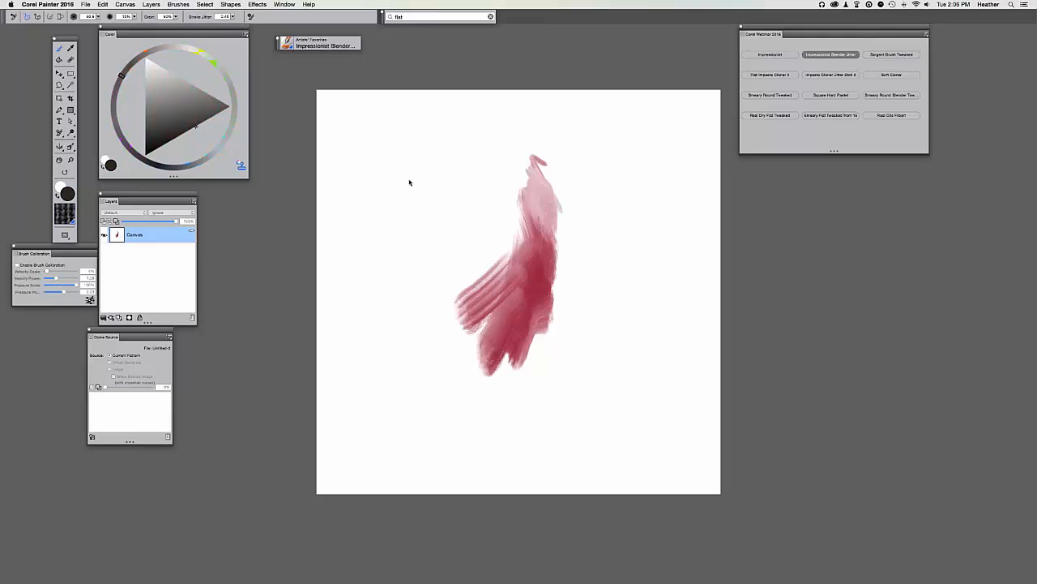
click(241, 165)
mouse_move(533, 277)
mouse_down()
mouse_move(513, 303)
mouse_move(552, 207)
mouse_move(569, 235)
mouse_up()
click(242, 164)
drag(550, 305, 606, 235)
drag(534, 322, 593, 251)
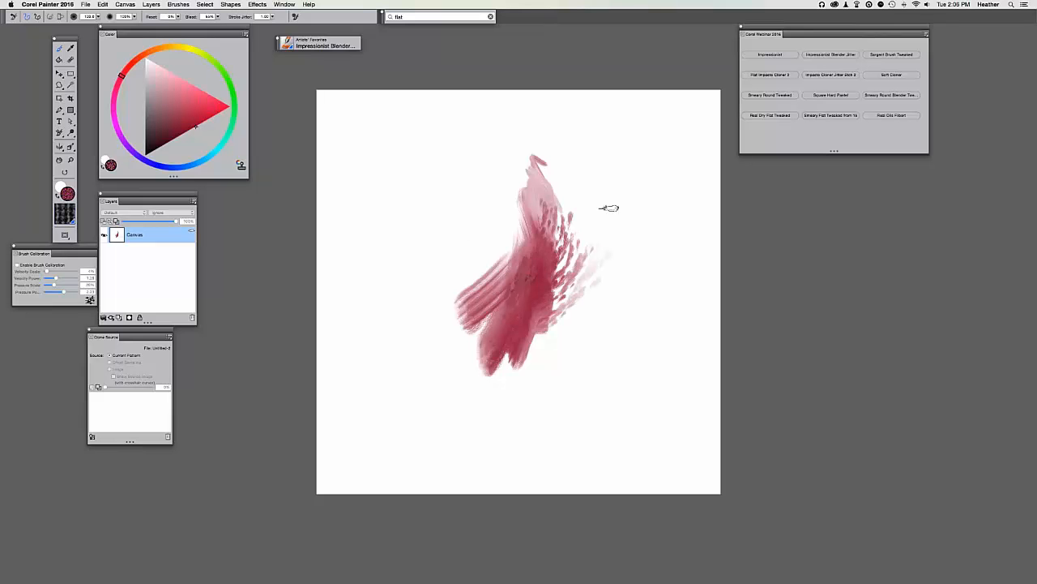
mouse_move(540, 293)
mouse_down()
mouse_move(577, 214)
mouse_move(585, 220)
mouse_move(530, 370)
mouse_up()
drag(496, 266, 438, 337)
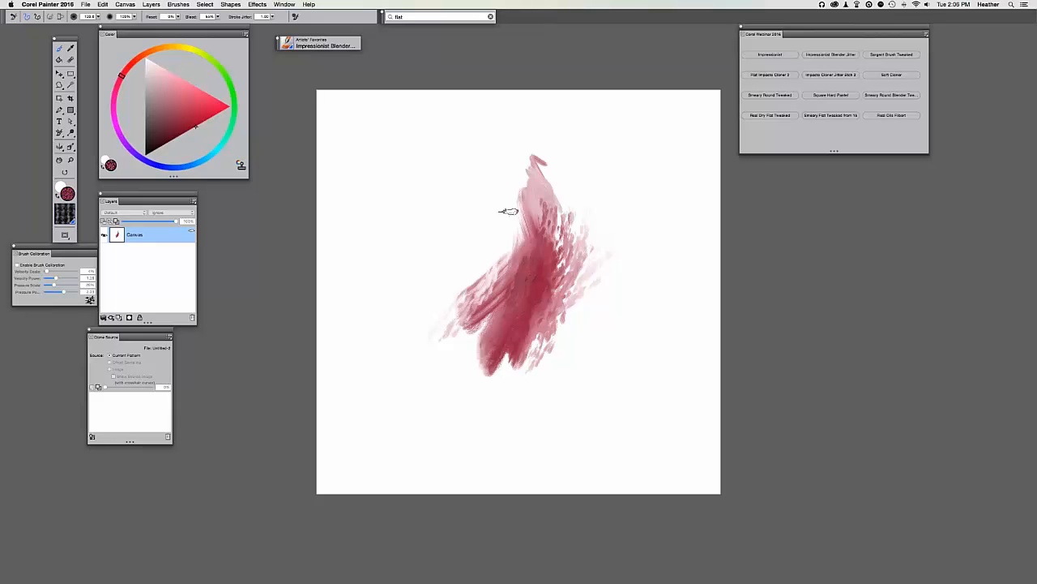
Open the girl-in-grass JPEG and create a blank clone canvas from it via File > Clone.
key(super+o)
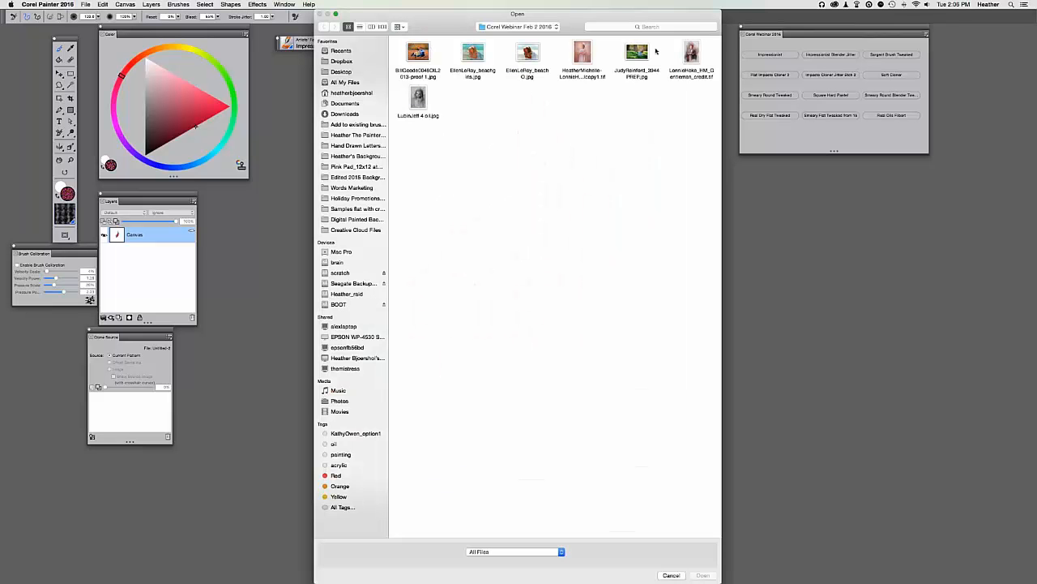
click(518, 27)
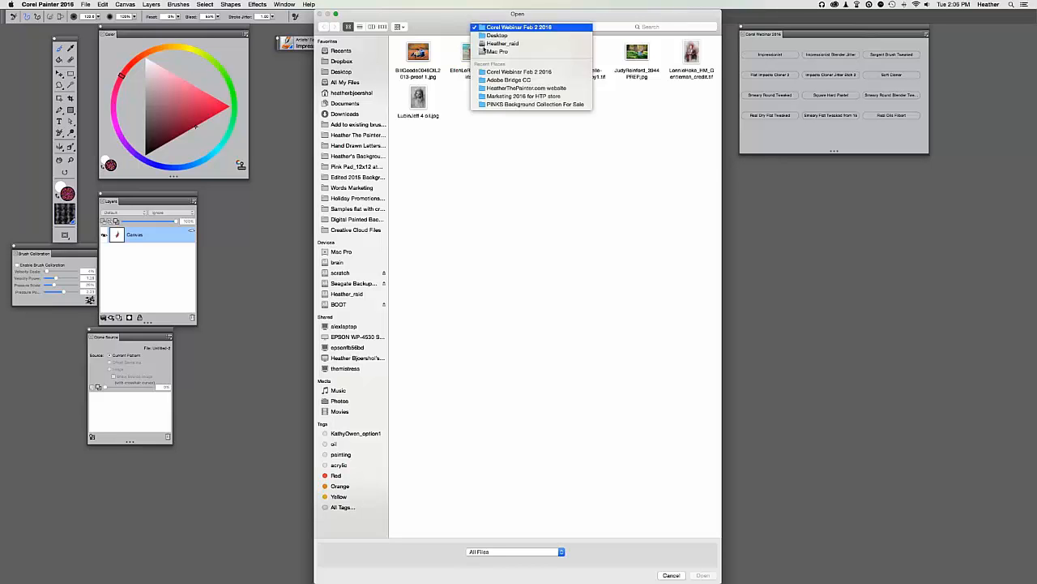
click(637, 53)
double_click(634, 50)
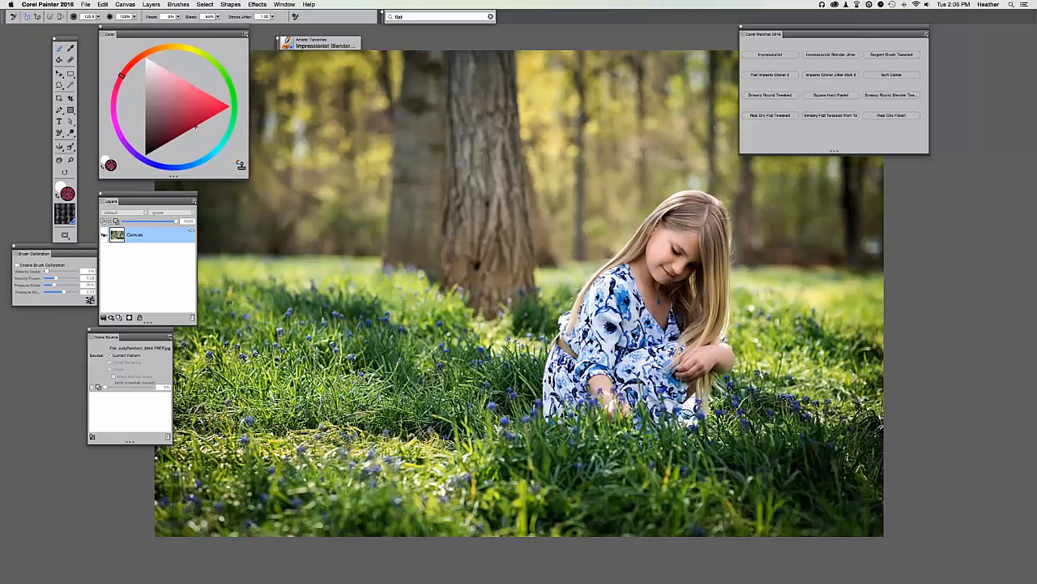
drag(525, 314, 533, 325)
click(85, 5)
click(95, 73)
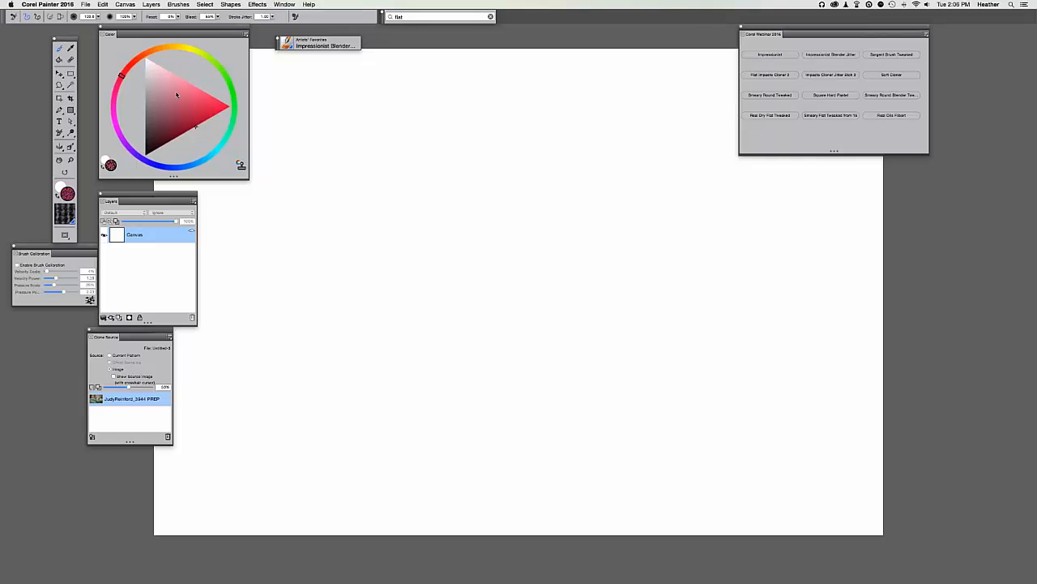
Load the Smeary Round Tweaked brush from the custom palette and zoom in on the canvas.
click(770, 54)
drag(754, 33, 844, 34)
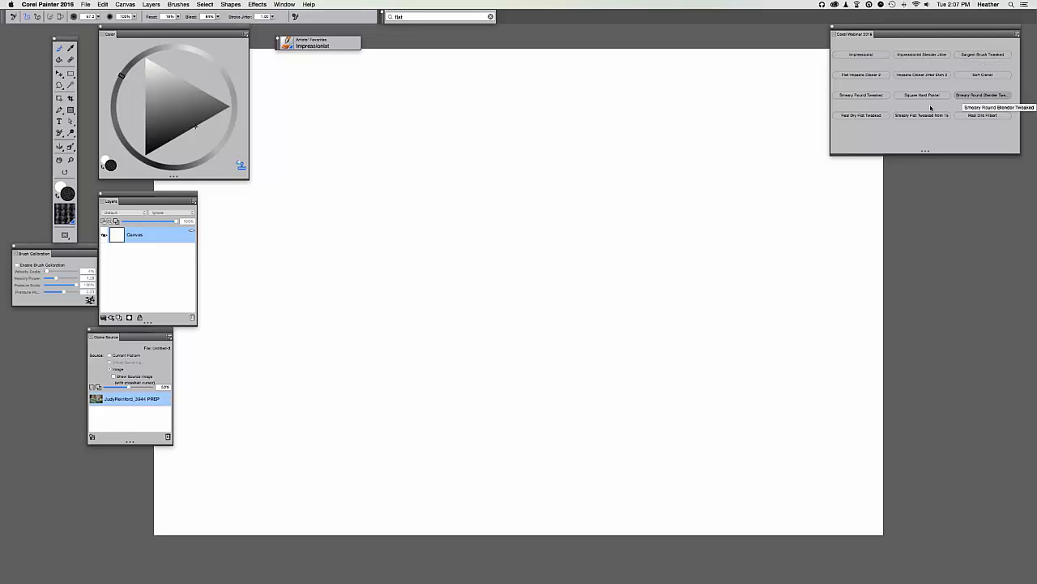
click(861, 95)
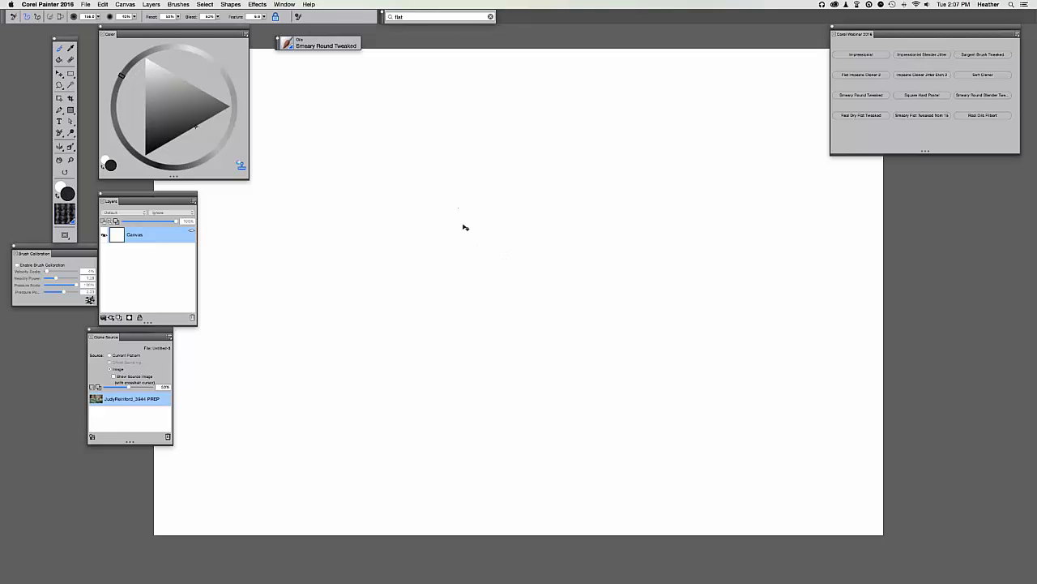
key(super+plus)
Clone-paint the tree trunk, grass, and the girl's hair, face and blue dress.
mouse_move(487, 257)
mouse_down()
mouse_move(483, 287)
mouse_move(477, 235)
mouse_move(476, 324)
mouse_up()
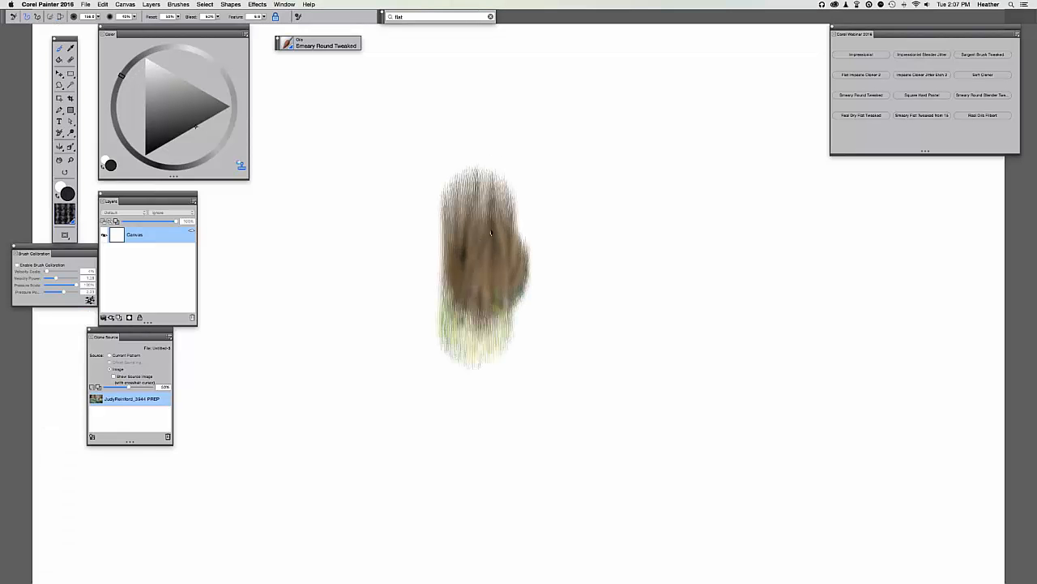
mouse_move(490, 233)
mouse_down()
mouse_move(521, 283)
mouse_move(607, 225)
mouse_move(625, 224)
mouse_move(515, 133)
mouse_move(503, 252)
mouse_move(429, 270)
mouse_up()
drag(542, 255, 486, 401)
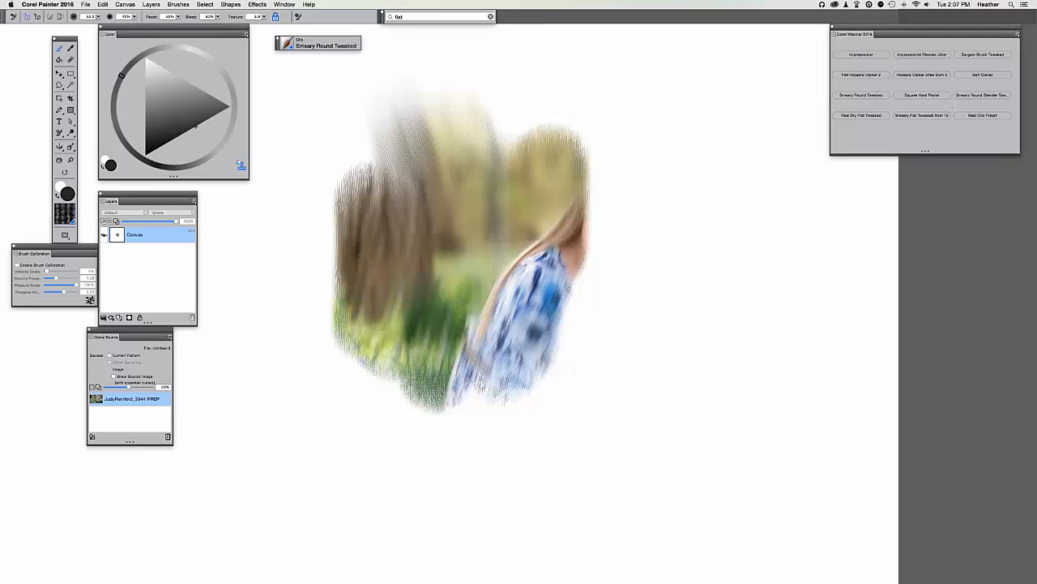
mouse_move(539, 255)
mouse_down()
mouse_move(572, 311)
mouse_move(558, 298)
mouse_move(576, 316)
mouse_move(583, 292)
mouse_move(591, 305)
mouse_move(579, 269)
mouse_move(611, 319)
mouse_move(598, 282)
mouse_up()
mouse_move(581, 227)
mouse_down()
mouse_move(596, 190)
mouse_move(650, 160)
mouse_move(604, 175)
mouse_move(645, 136)
mouse_move(695, 164)
mouse_move(645, 180)
mouse_up()
mouse_move(640, 188)
mouse_down()
mouse_move(604, 228)
mouse_move(622, 258)
mouse_move(605, 254)
mouse_move(629, 238)
mouse_move(653, 243)
mouse_move(644, 276)
mouse_move(641, 202)
mouse_move(609, 284)
mouse_move(624, 291)
mouse_move(628, 316)
mouse_move(604, 343)
mouse_move(628, 320)
mouse_move(625, 279)
mouse_move(597, 247)
mouse_up()
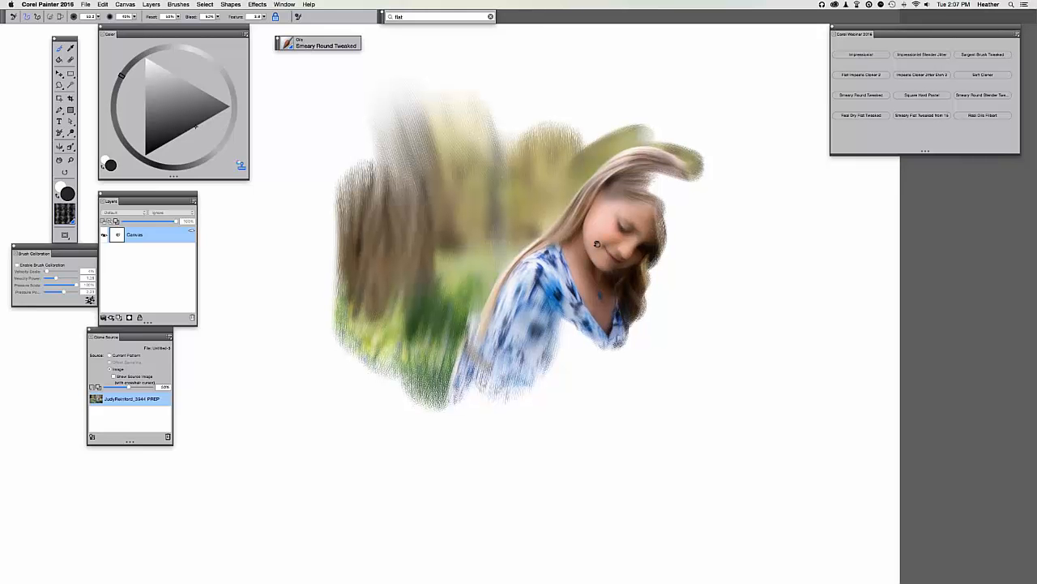
scroll(597, 243, down, 5)
scroll(597, 269, up, 5)
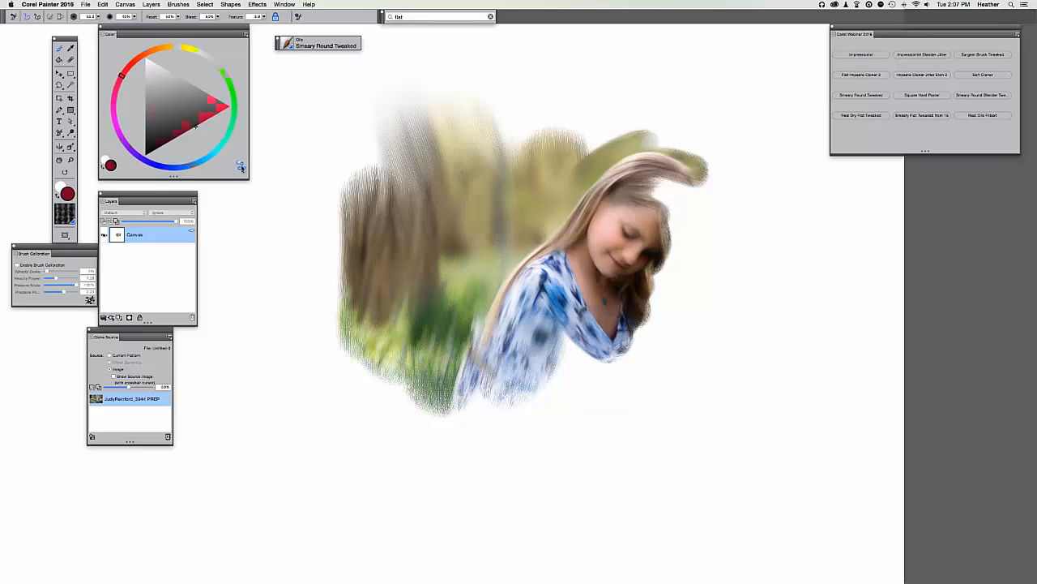
Turn off clone colour and paint dark red, bright red and pink strokes beside the hair.
click(241, 167)
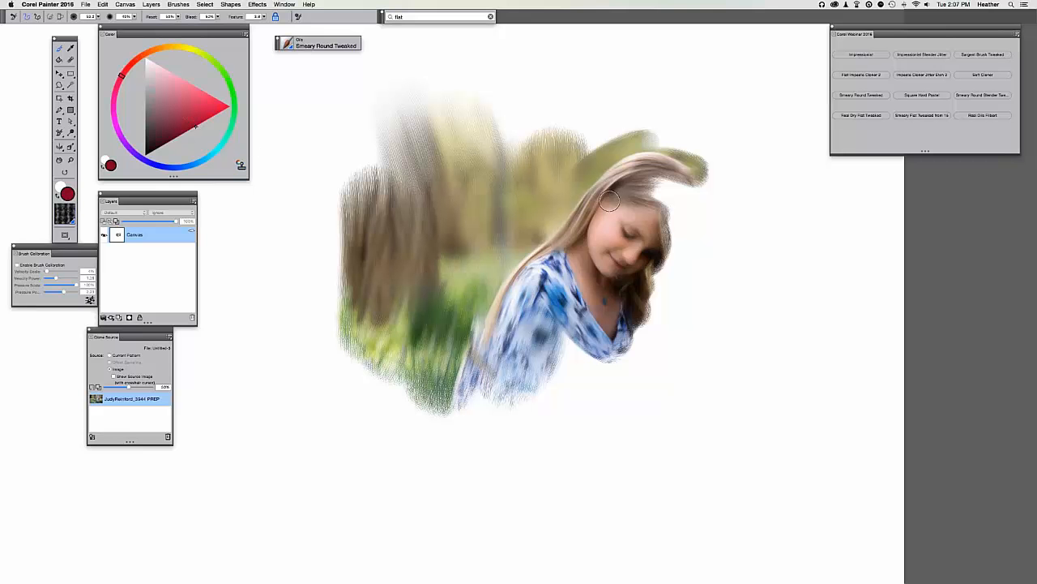
mouse_move(686, 191)
mouse_down()
mouse_move(693, 286)
mouse_move(694, 255)
mouse_move(652, 365)
mouse_up()
click(204, 103)
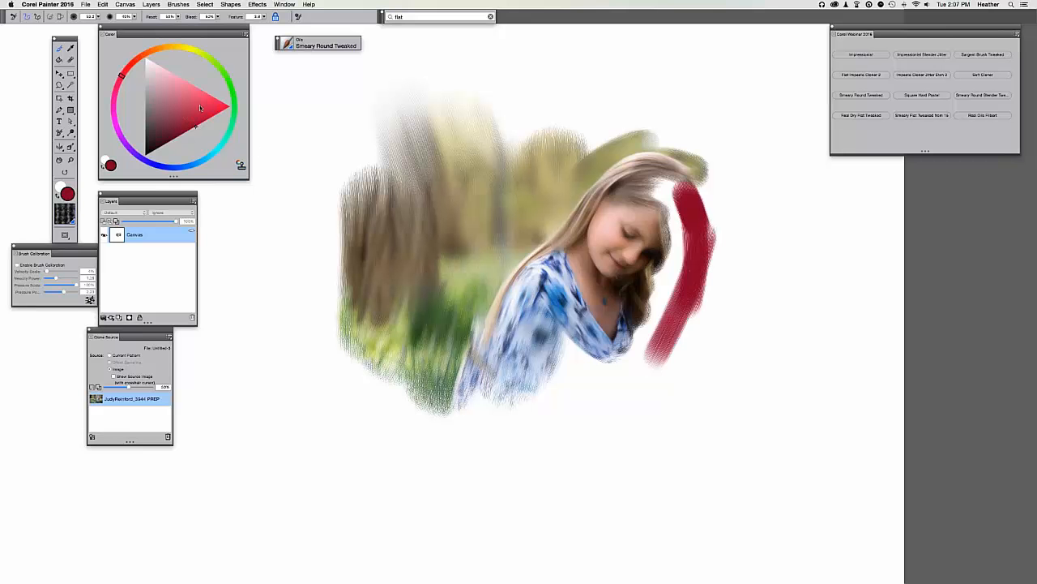
mouse_move(674, 188)
mouse_down()
mouse_move(687, 236)
mouse_move(652, 357)
mouse_up()
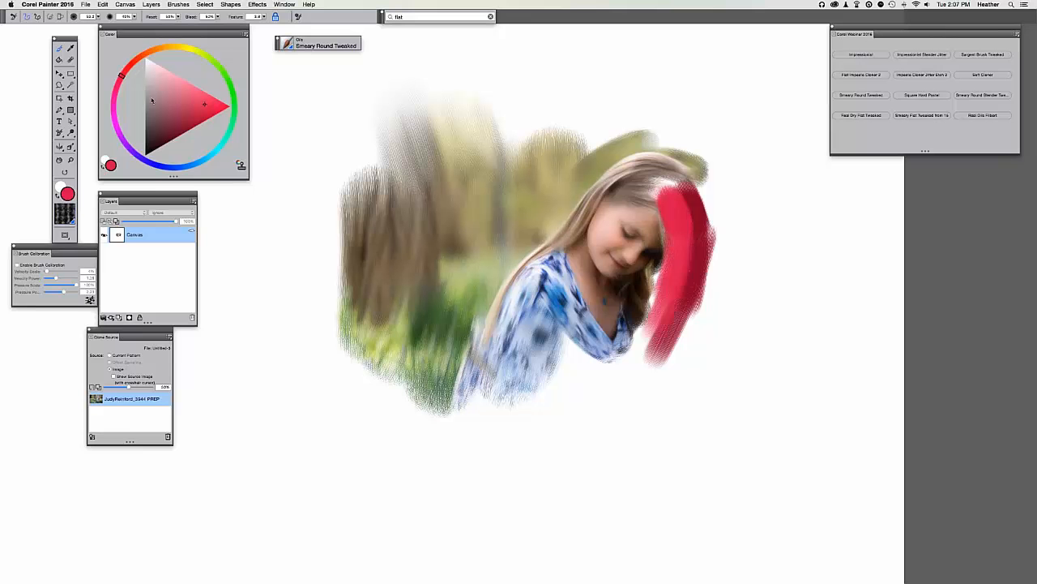
click(175, 76)
mouse_move(710, 177)
mouse_down()
mouse_move(724, 220)
mouse_move(717, 320)
mouse_move(699, 340)
mouse_up()
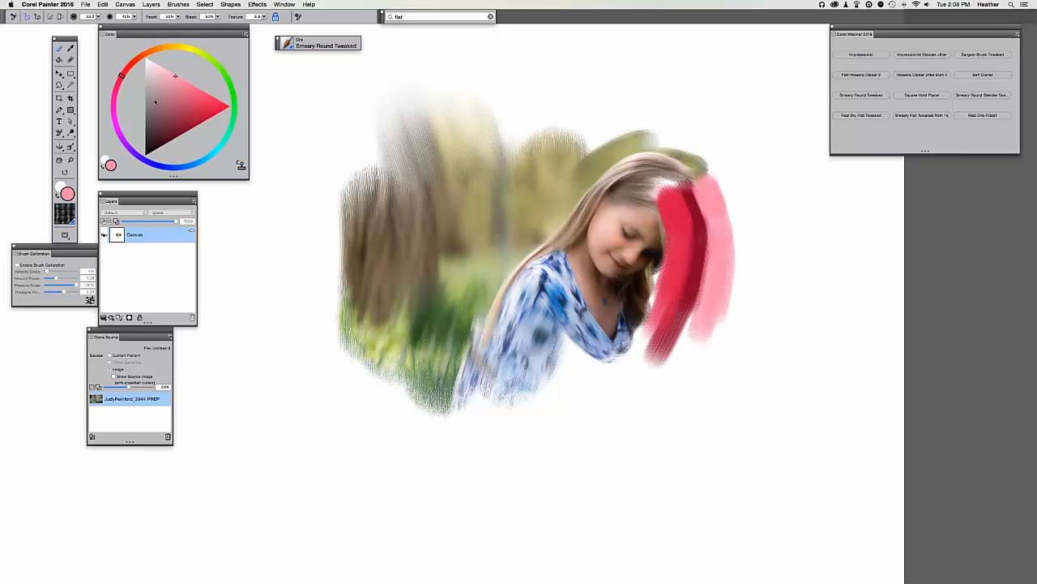
Re-enable clone colour and paint hair, hands and background tones over the red strokes.
click(241, 167)
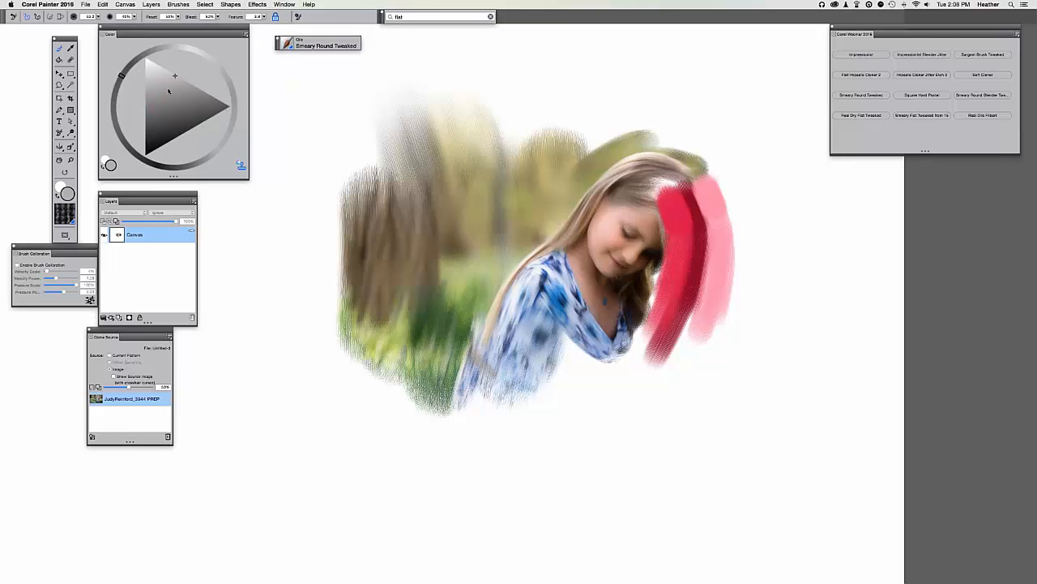
mouse_move(683, 193)
mouse_down()
mouse_move(697, 255)
mouse_move(684, 292)
mouse_move(667, 265)
mouse_move(678, 187)
mouse_move(666, 219)
mouse_move(699, 185)
mouse_move(673, 341)
mouse_move(654, 324)
mouse_move(623, 370)
mouse_move(646, 367)
mouse_move(696, 292)
mouse_up()
mouse_move(677, 357)
mouse_down()
mouse_move(638, 396)
mouse_move(639, 370)
mouse_move(604, 367)
mouse_up()
mouse_move(695, 332)
mouse_down()
mouse_move(686, 377)
mouse_move(631, 396)
mouse_move(696, 382)
mouse_move(716, 322)
mouse_move(712, 290)
mouse_move(706, 380)
mouse_up()
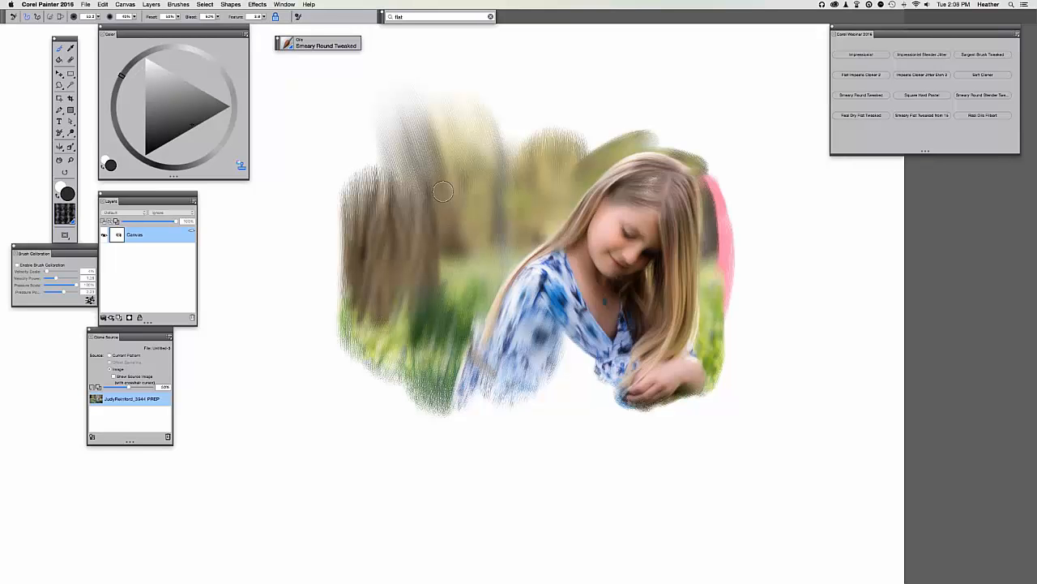
mouse_move(705, 267)
mouse_down()
mouse_move(710, 172)
mouse_move(723, 259)
mouse_move(733, 195)
mouse_move(721, 174)
mouse_move(724, 243)
mouse_move(705, 160)
mouse_move(636, 130)
mouse_move(729, 166)
mouse_up()
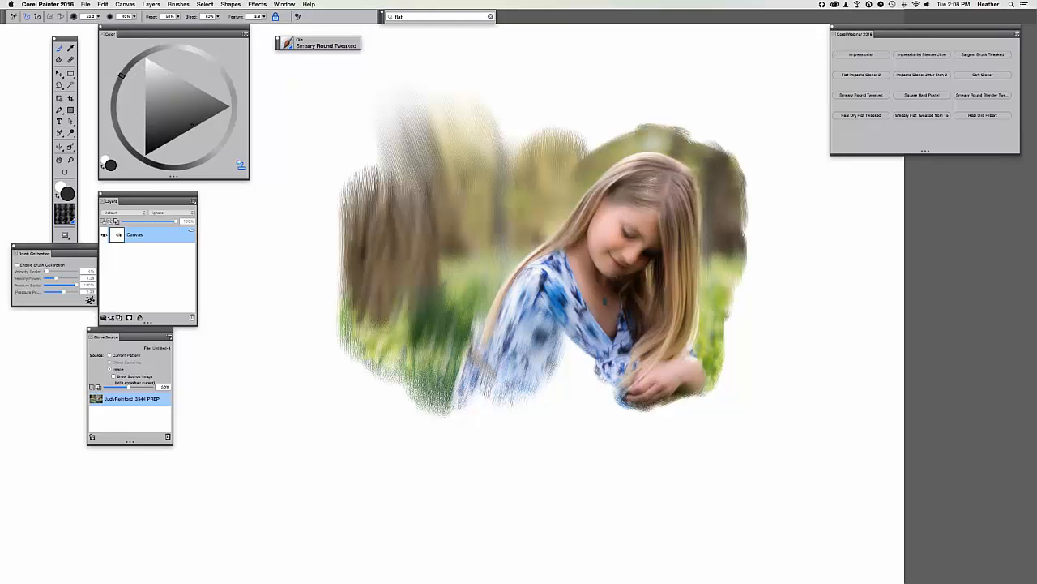
Clone-paint darker tree trunk strokes at upper left, then zoom out and recentre the view.
mouse_move(494, 187)
mouse_down()
mouse_move(526, 210)
mouse_move(532, 234)
mouse_up()
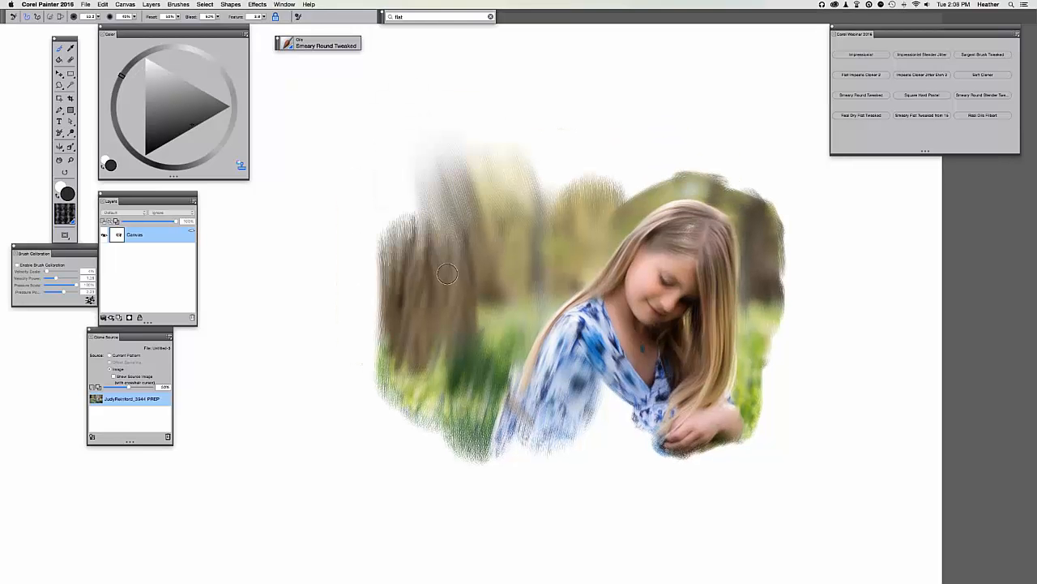
mouse_move(463, 172)
mouse_down()
mouse_move(467, 231)
mouse_move(399, 243)
mouse_move(365, 356)
mouse_up()
key(super+minus)
drag(423, 279, 444, 264)
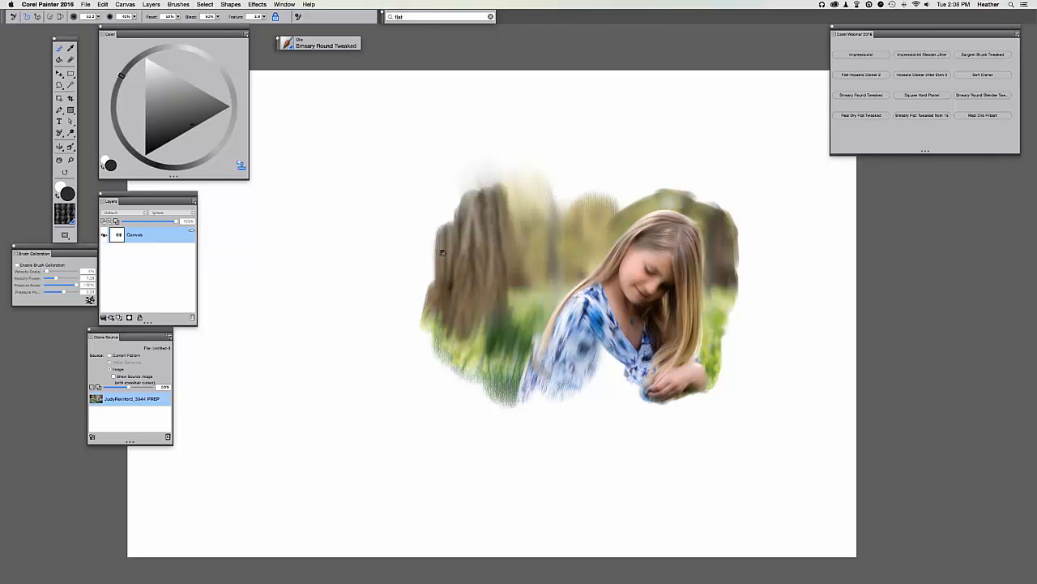
drag(442, 253, 509, 250)
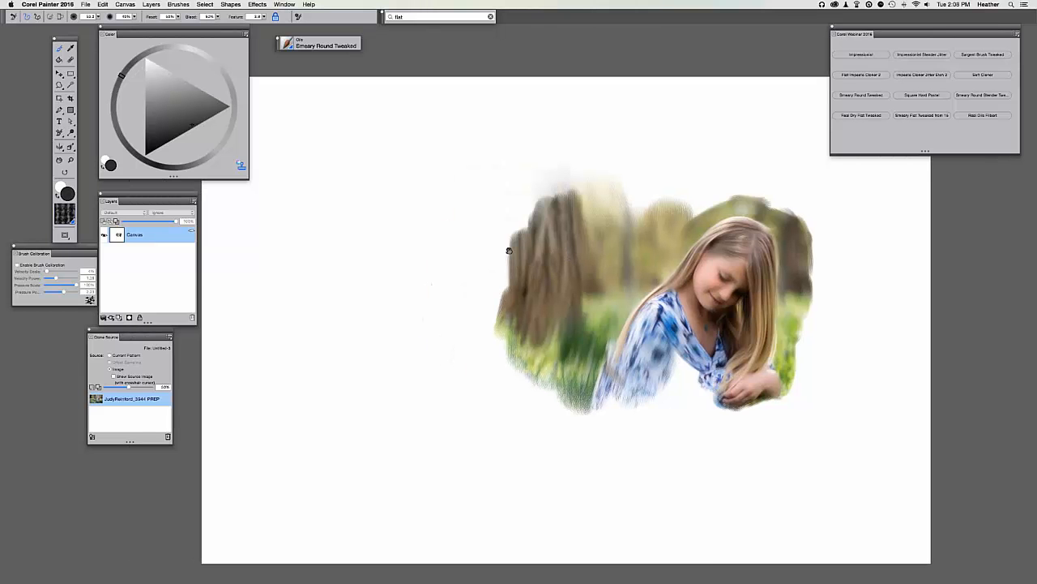
Switch to the Untitled-2 document and clear its red strokes with Select All and Delete.
key(ctrl+Up)
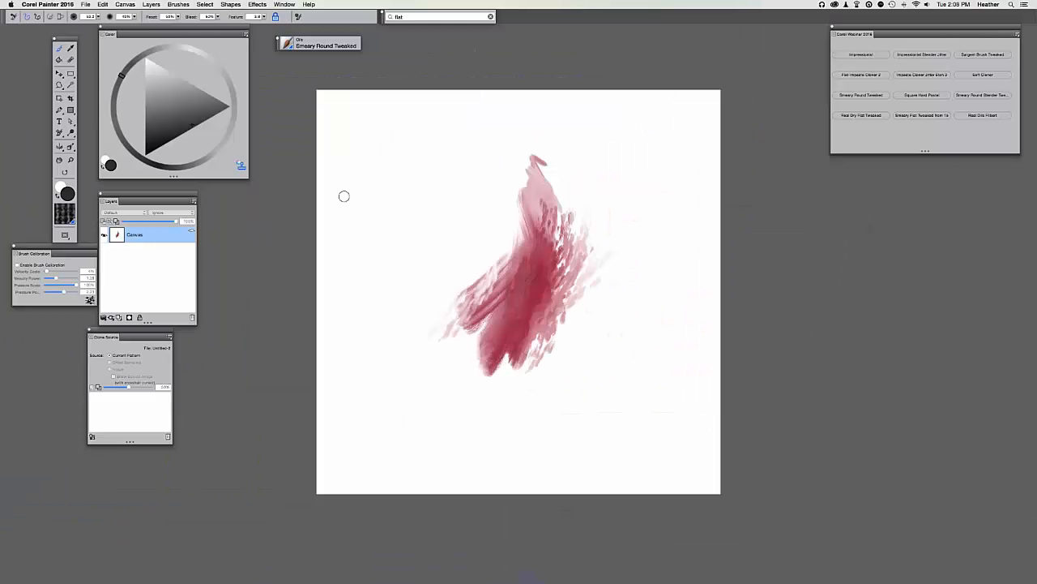
key(super+a)
key(BackSpace)
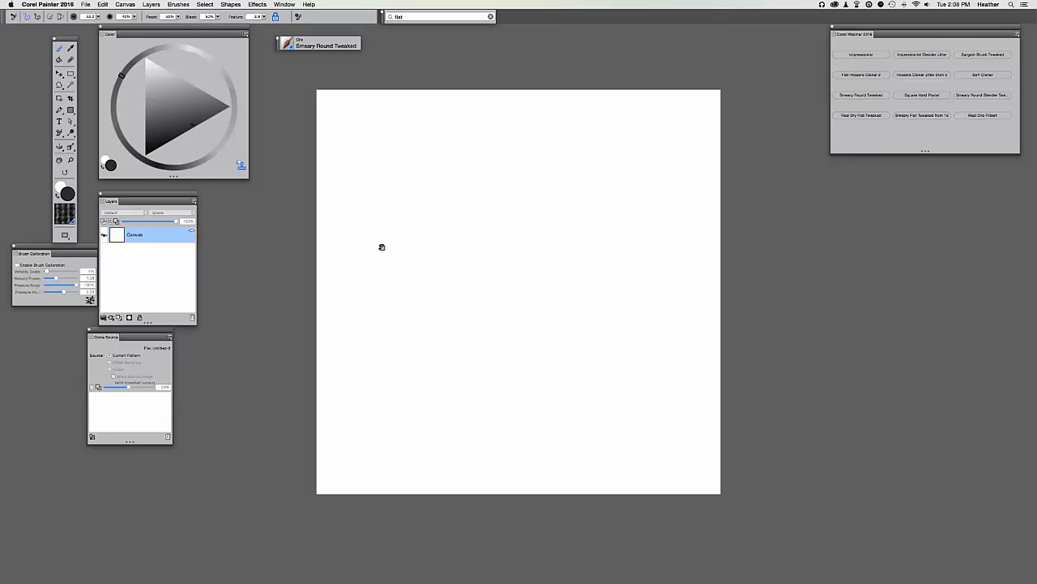
drag(382, 246, 391, 249)
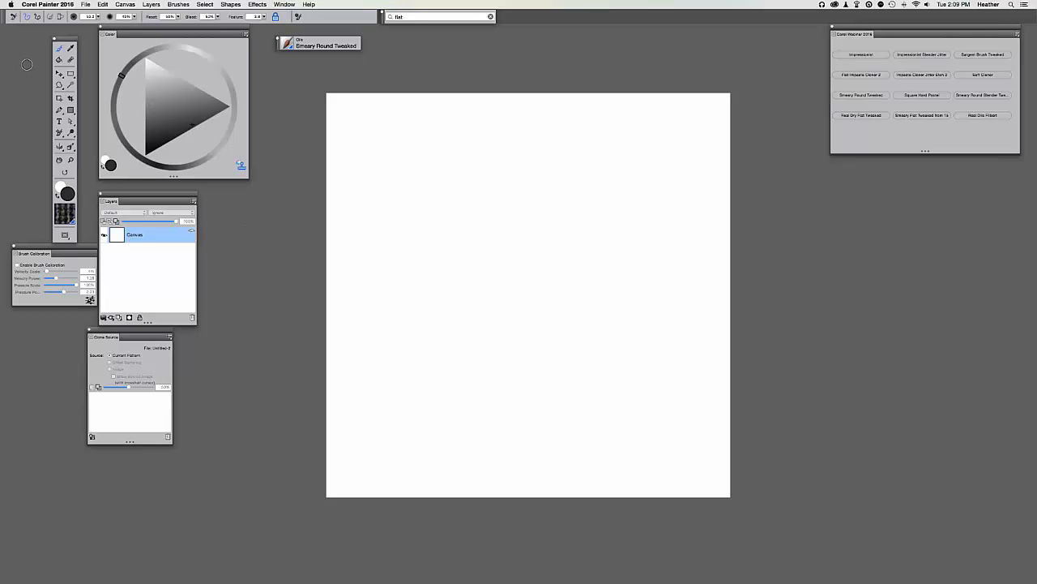
click(49, 4)
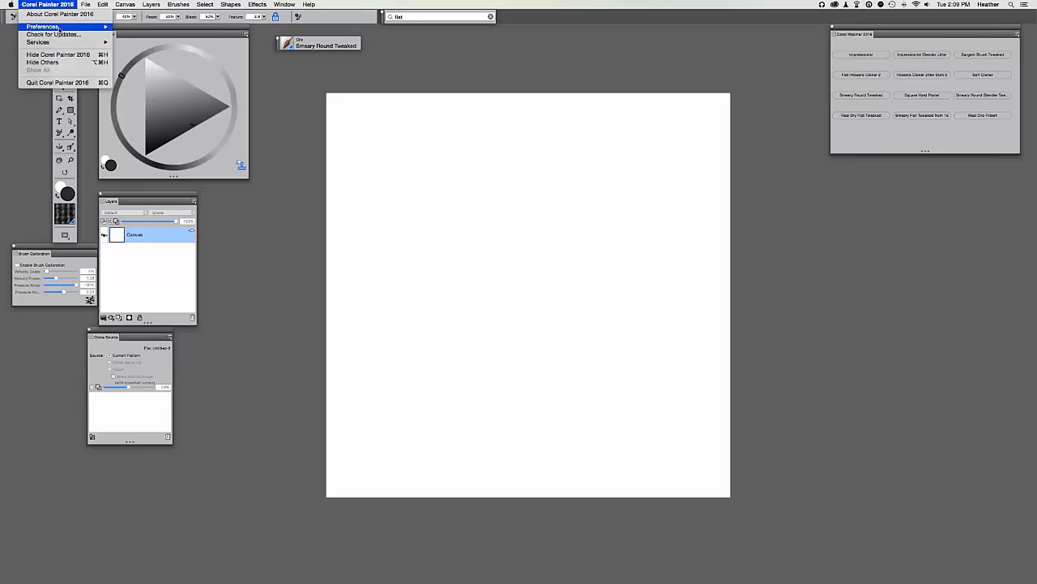
mouse_move(63, 30)
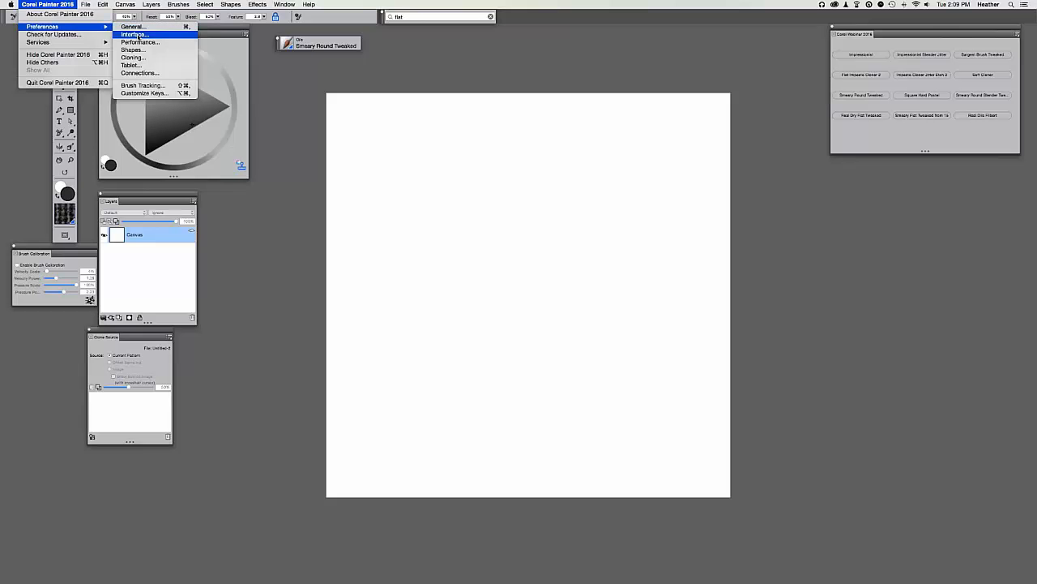
click(141, 34)
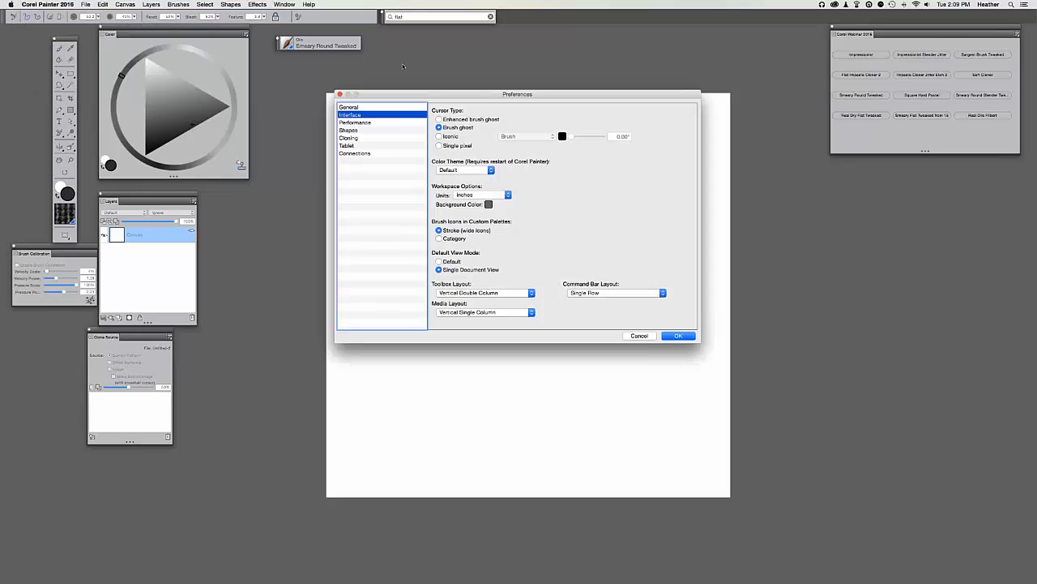
drag(437, 97, 387, 48)
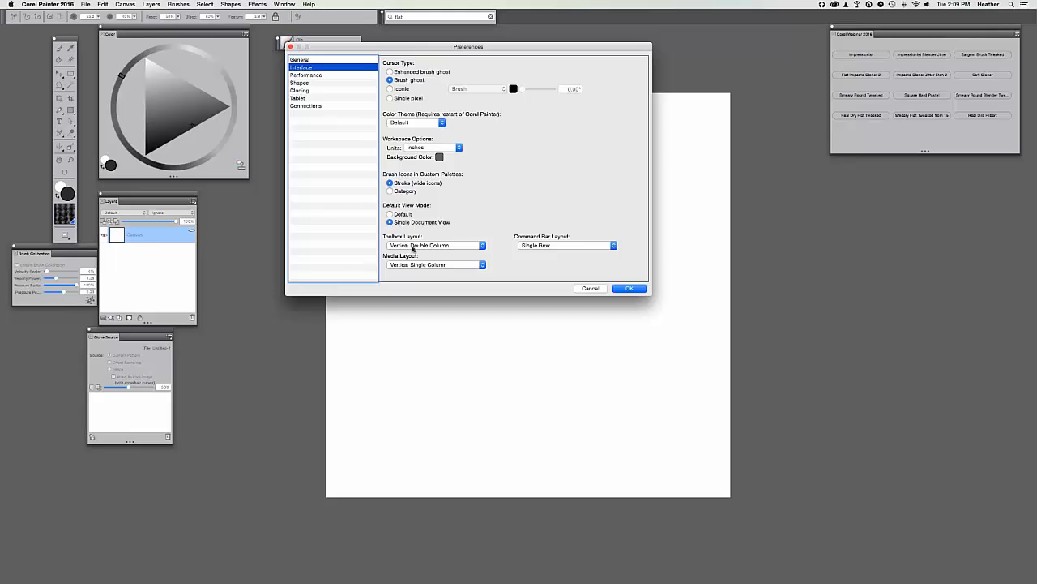
click(413, 248)
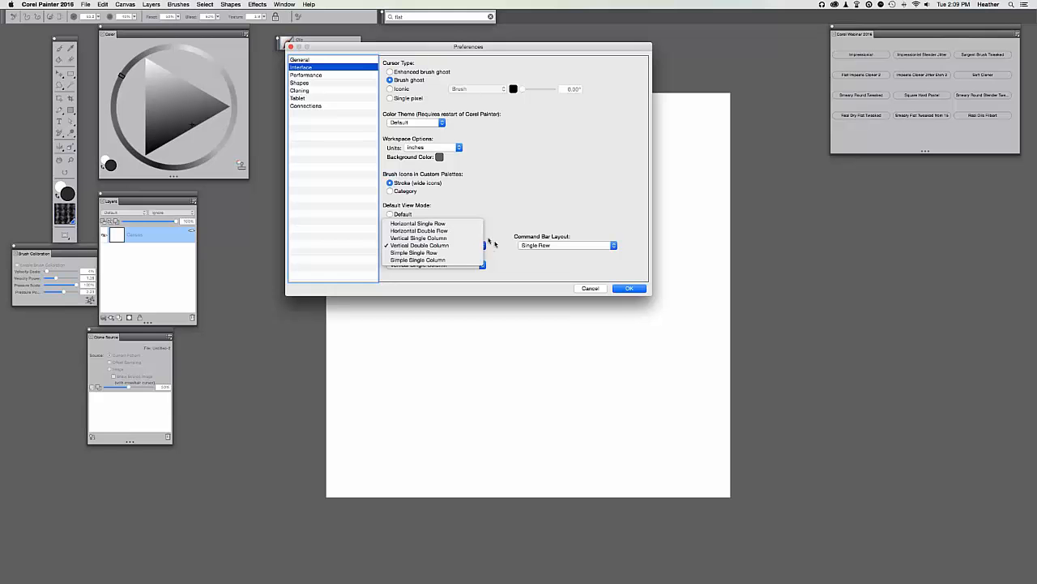
click(486, 243)
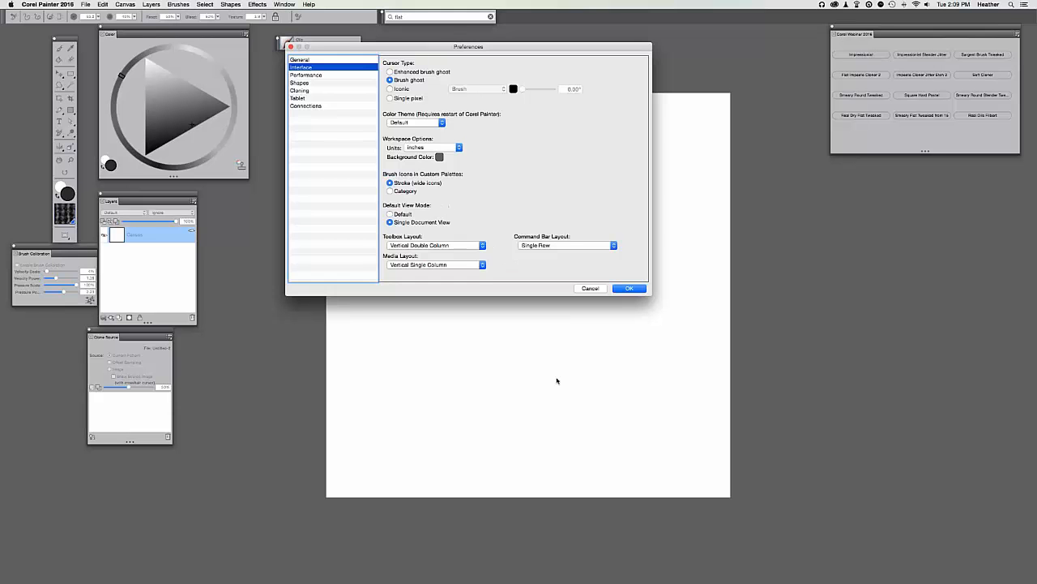
click(629, 288)
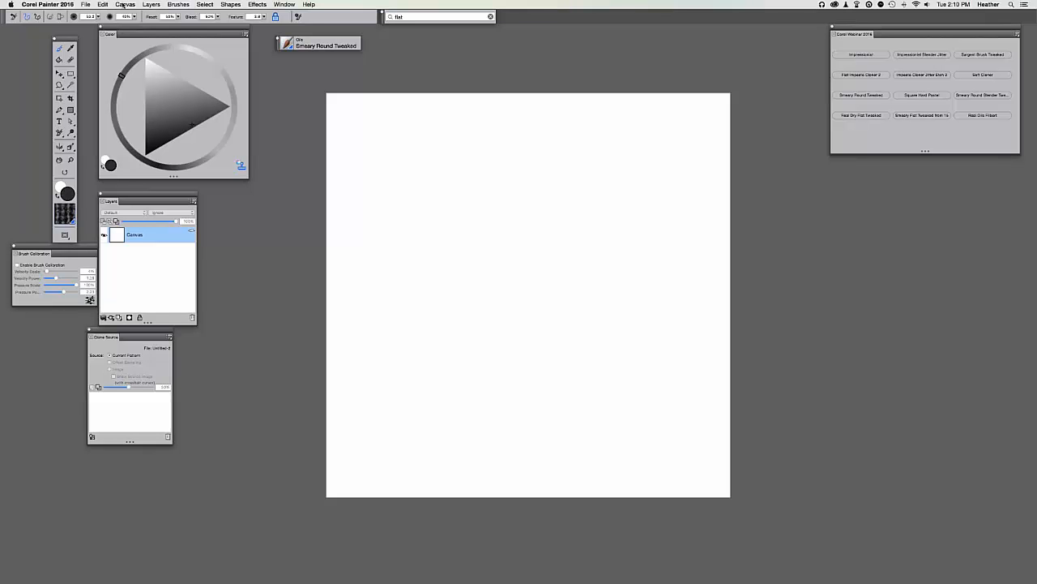
In Color Management Settings, choose the Default preset and sRGB IEC61966-2.1 as RGB profile.
click(126, 6)
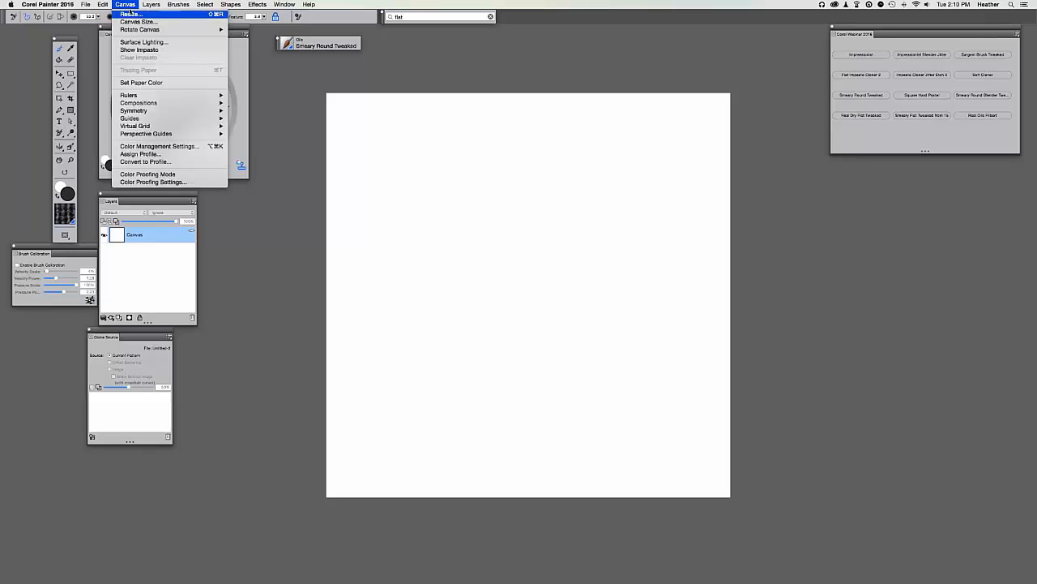
click(170, 147)
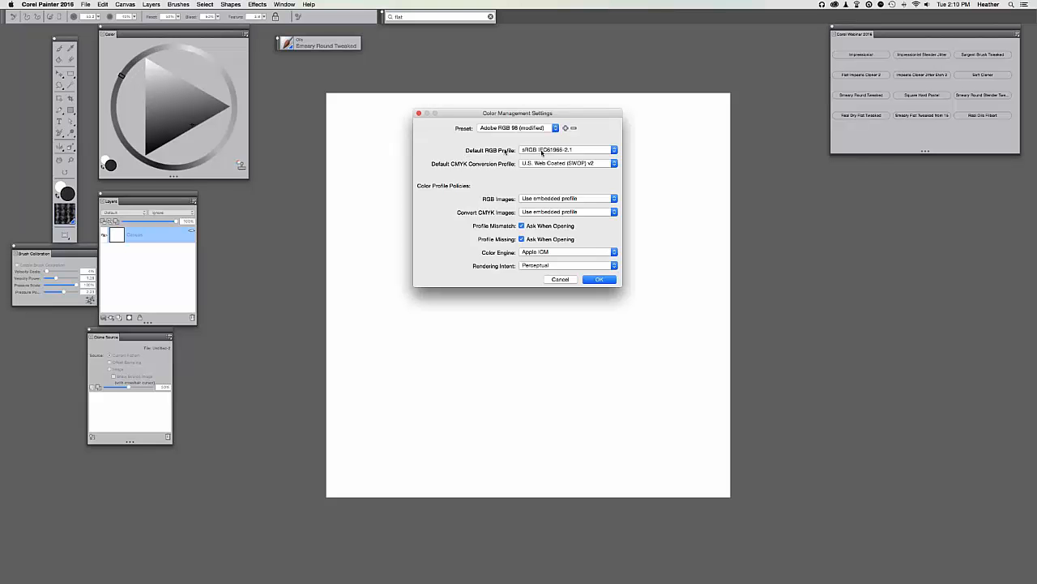
click(519, 127)
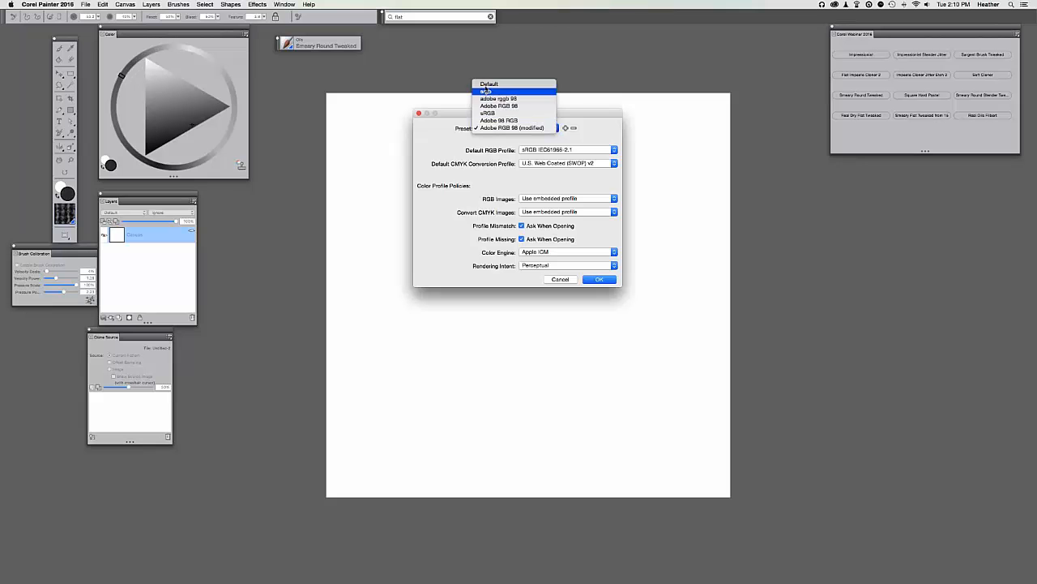
click(491, 83)
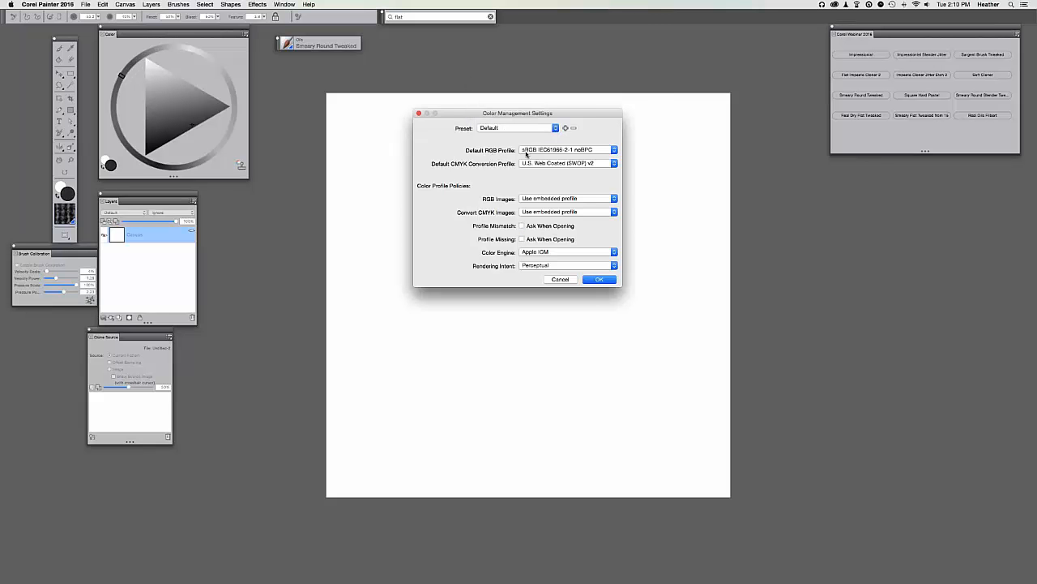
click(529, 152)
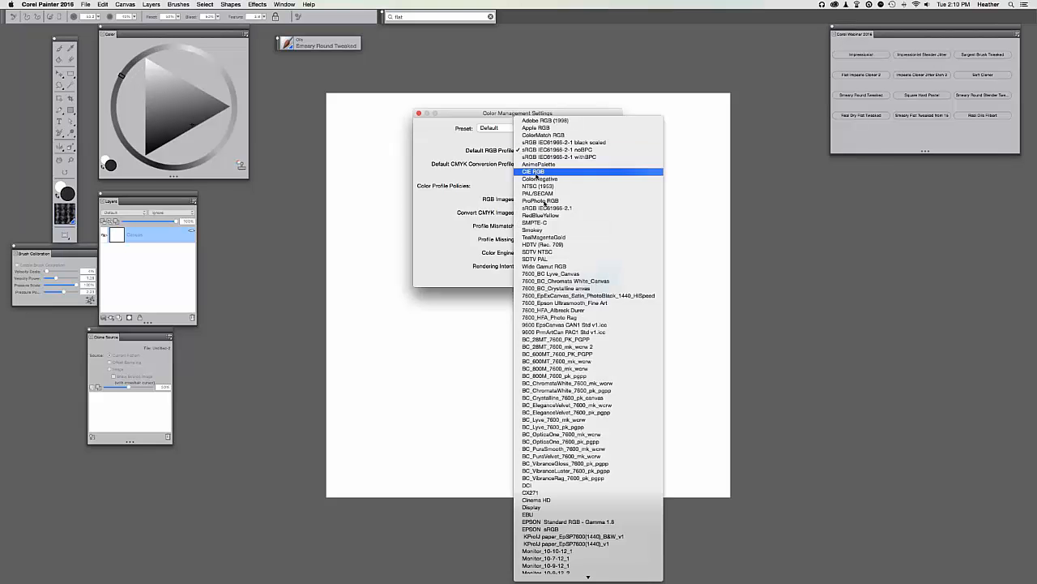
click(537, 208)
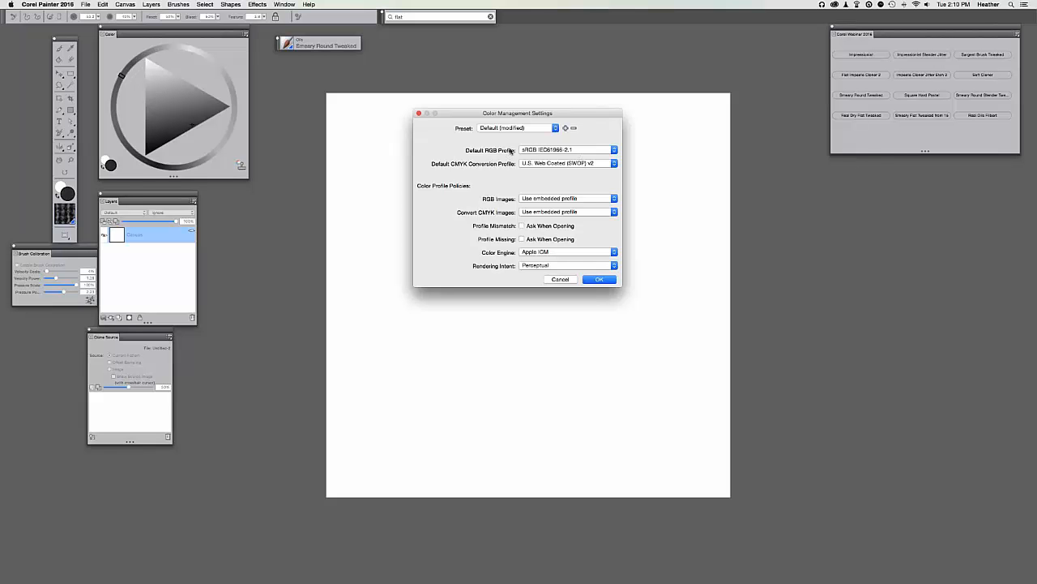
Try Adobe RGB (1998) as the RGB profile, then revert to sRGB IEC61966-2.1.
click(573, 151)
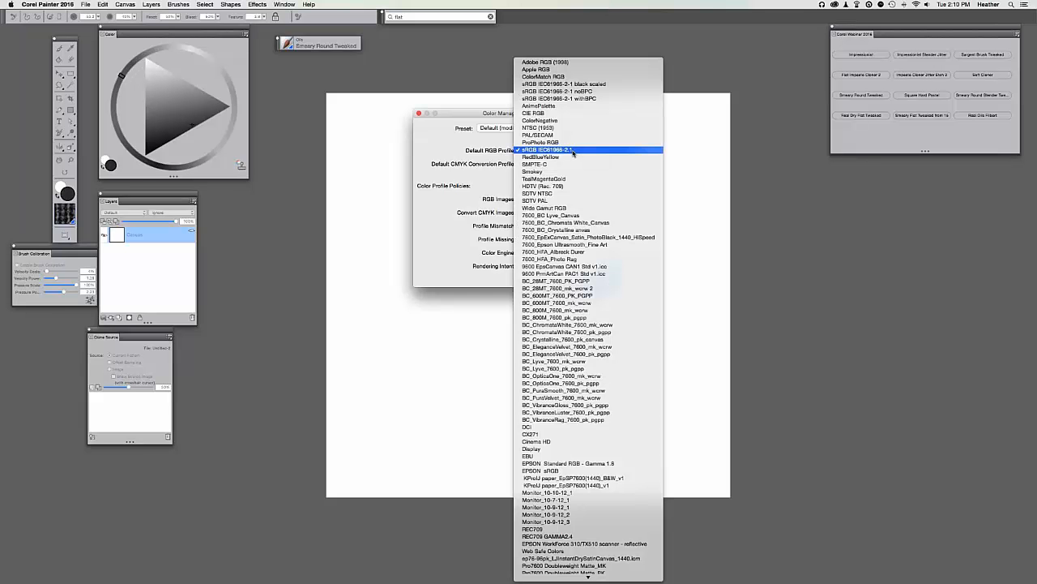
click(572, 99)
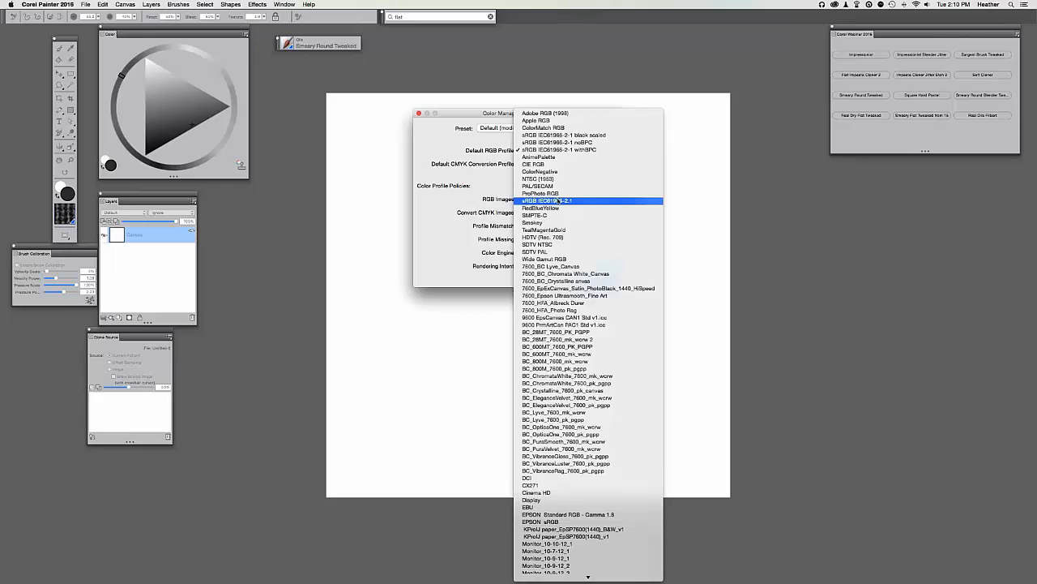
click(559, 201)
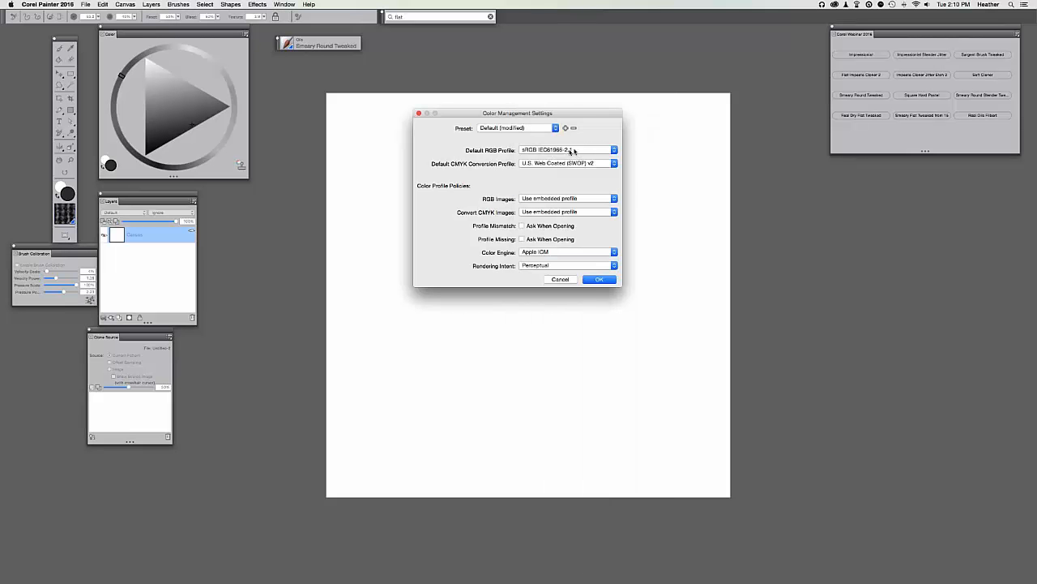
click(552, 151)
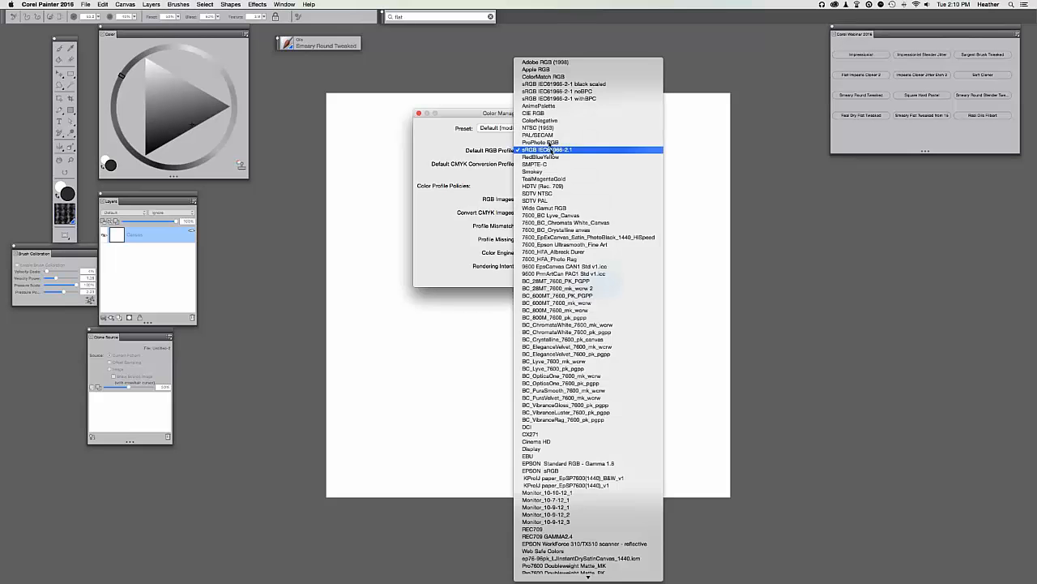
click(552, 62)
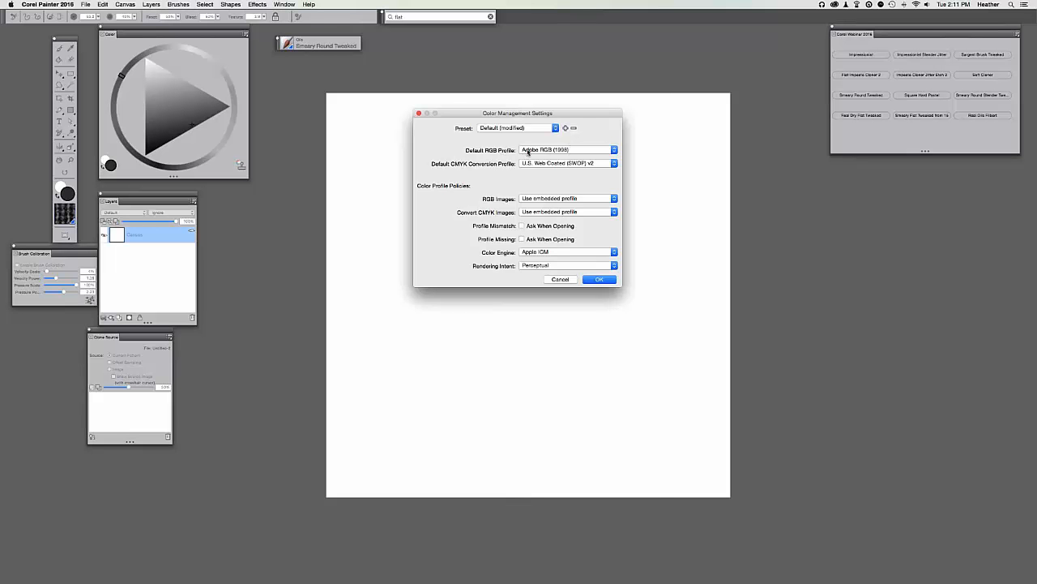
click(527, 152)
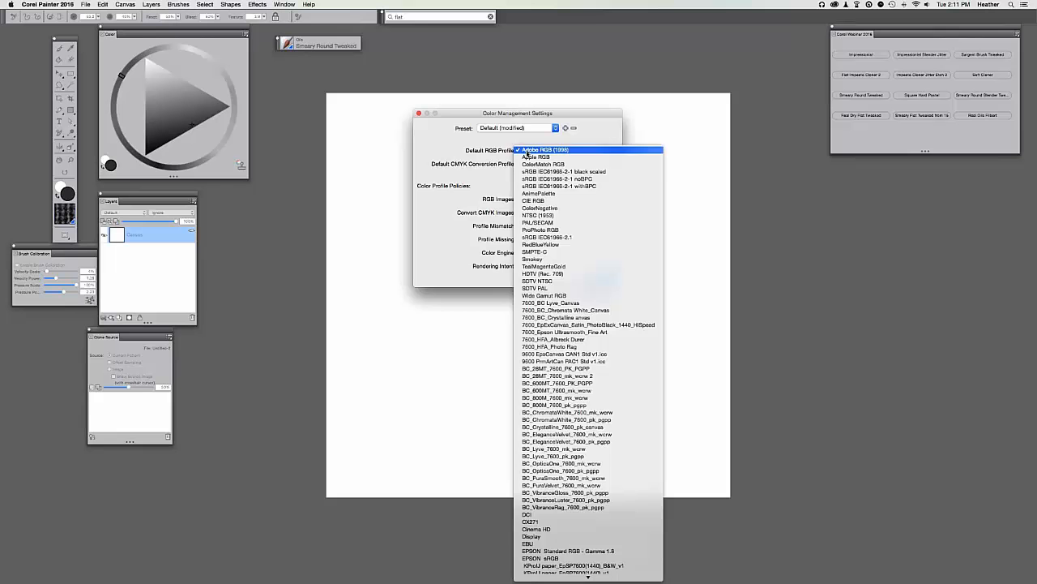
click(523, 237)
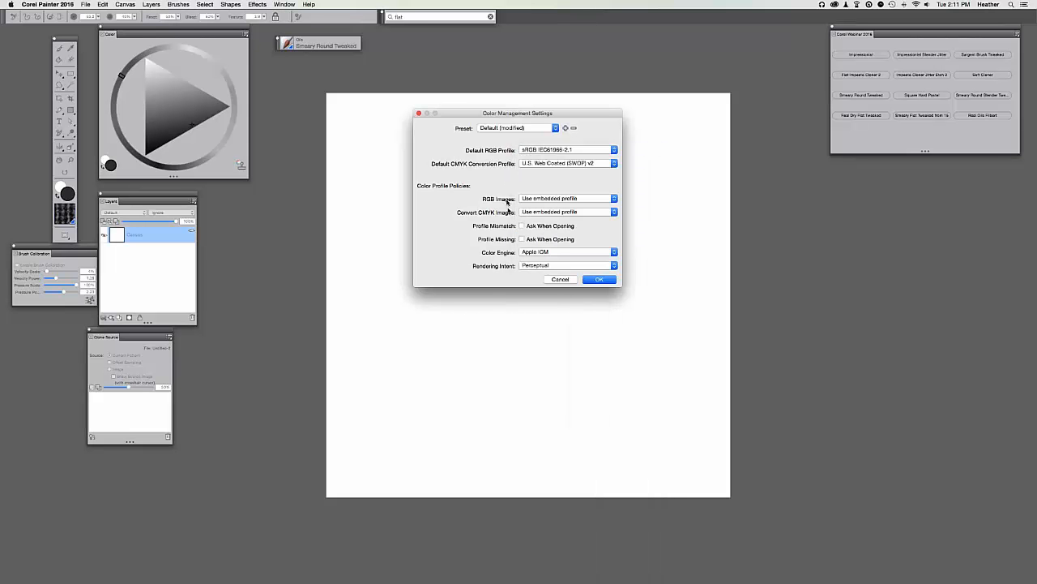
Tick Ask When Opening for mismatched and missing profiles and apply the settings.
click(521, 226)
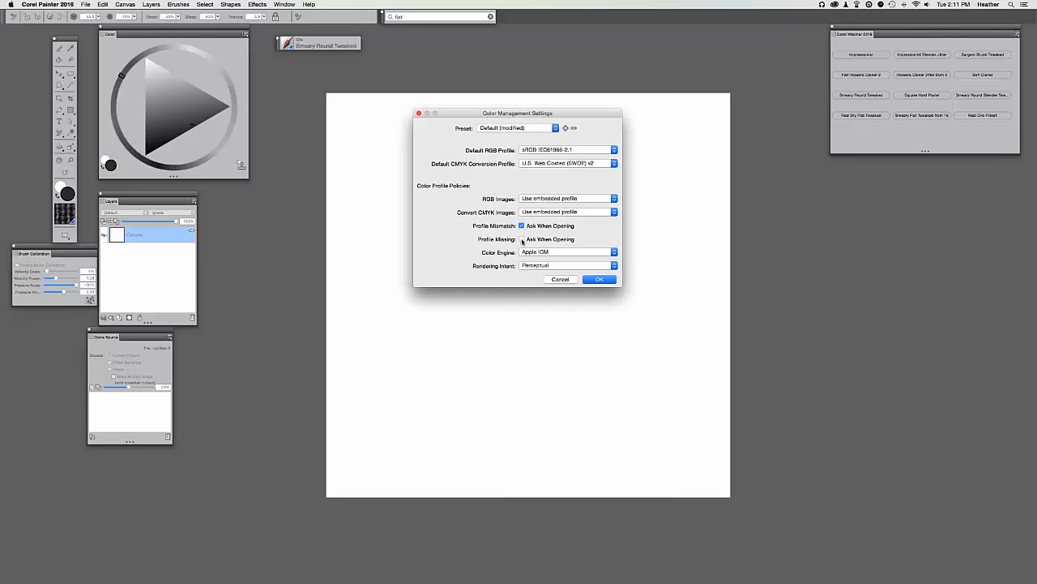
click(522, 239)
click(600, 279)
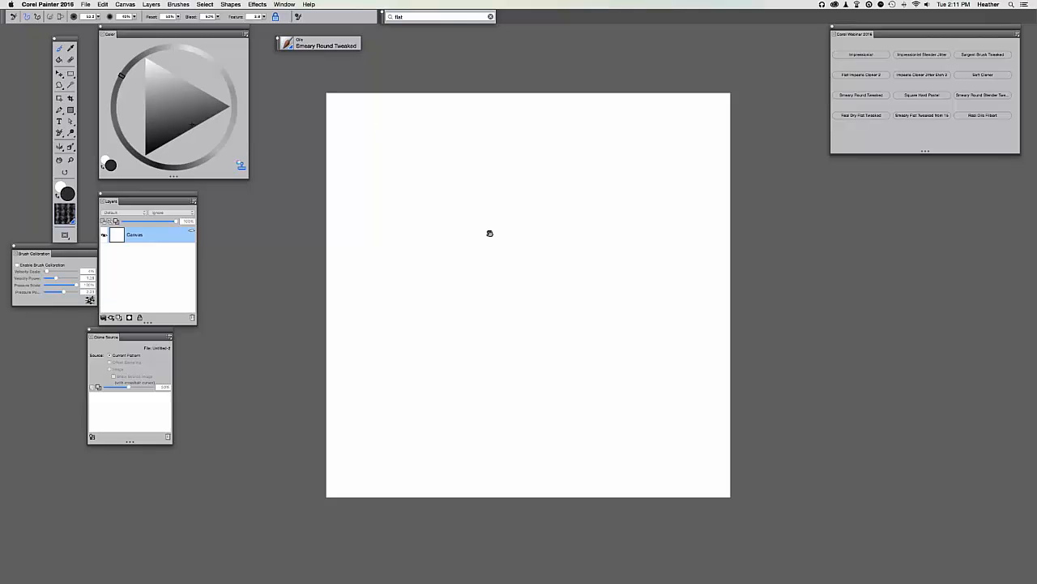
Reposition the Layers, Color, Clone Source and webinar brush panels around the blank canvas.
drag(490, 234, 489, 237)
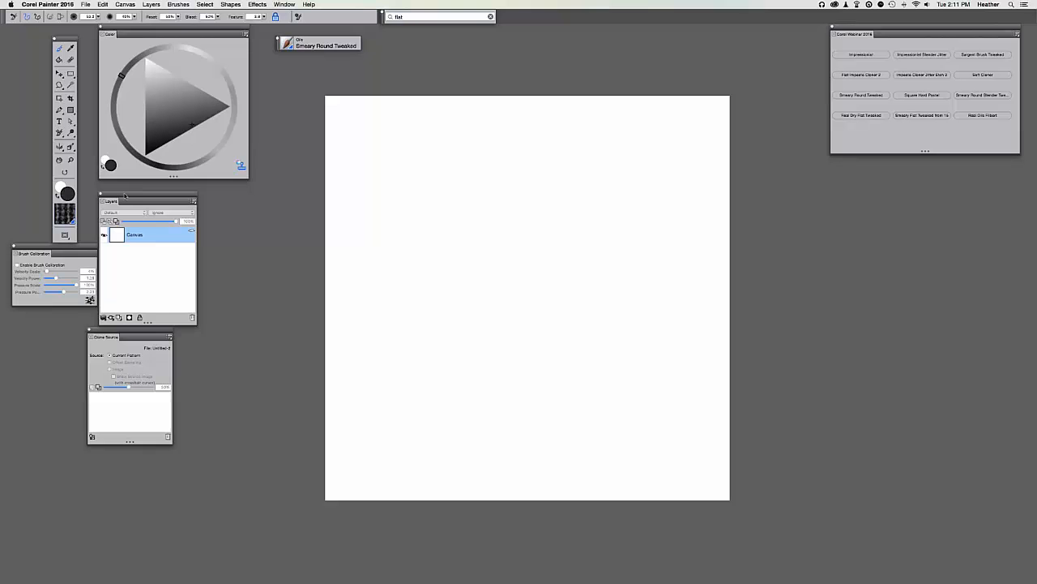
drag(125, 196, 150, 191)
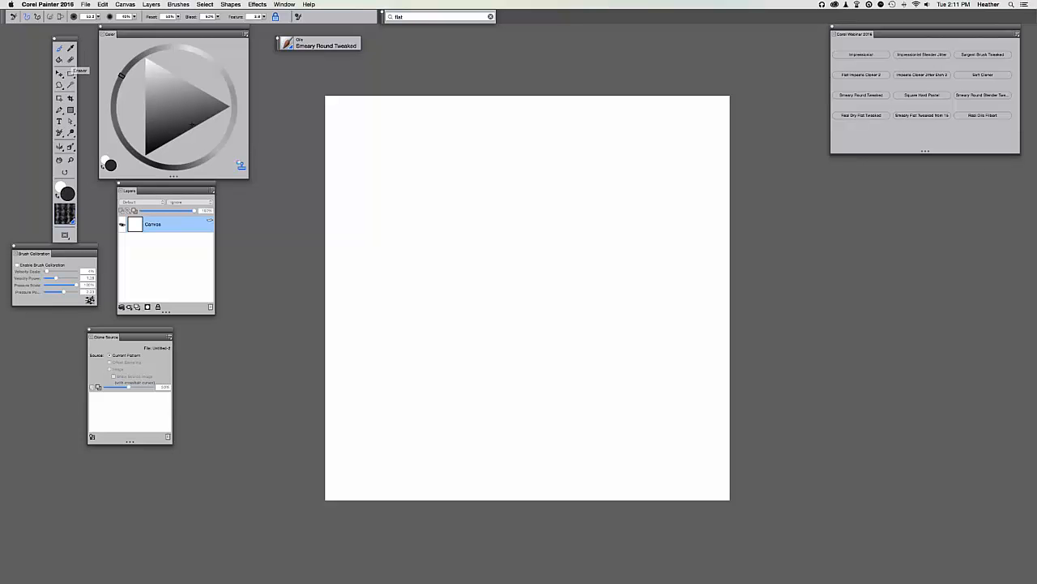
mouse_move(66, 39)
mouse_down()
mouse_move(54, 29)
mouse_move(65, 39)
mouse_move(108, 30)
mouse_up()
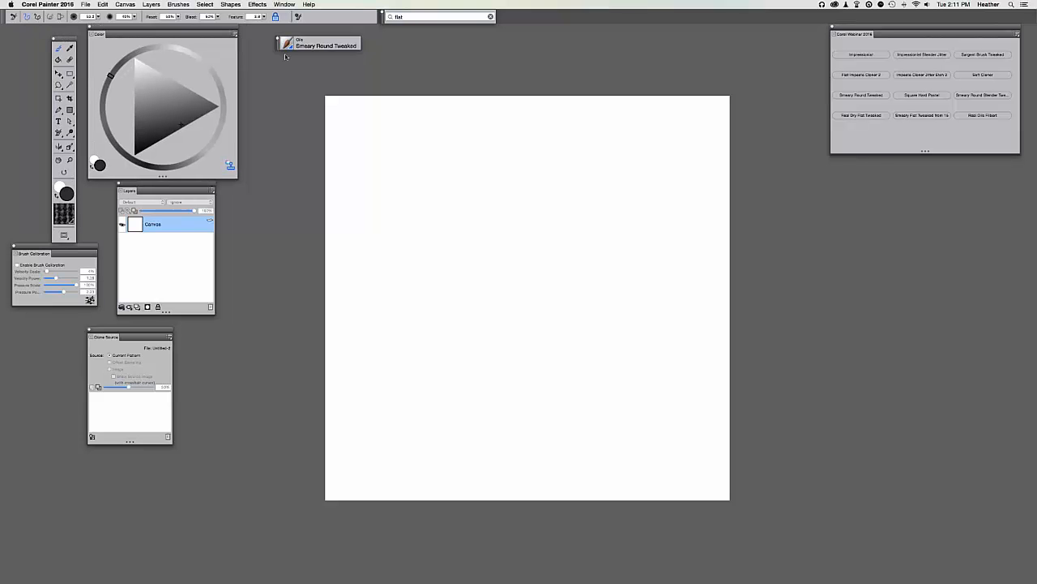
drag(276, 48, 256, 52)
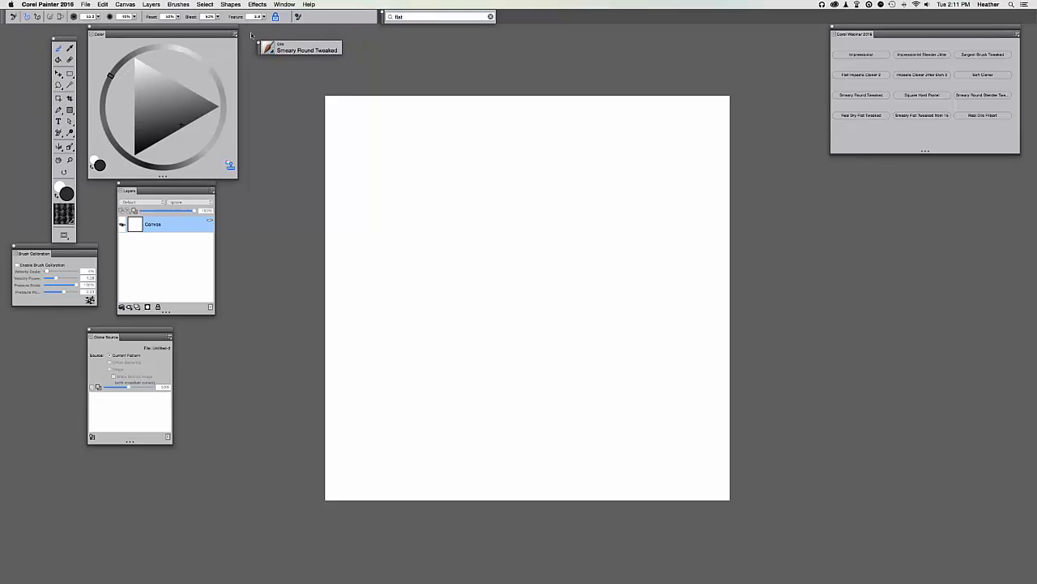
drag(155, 186, 167, 185)
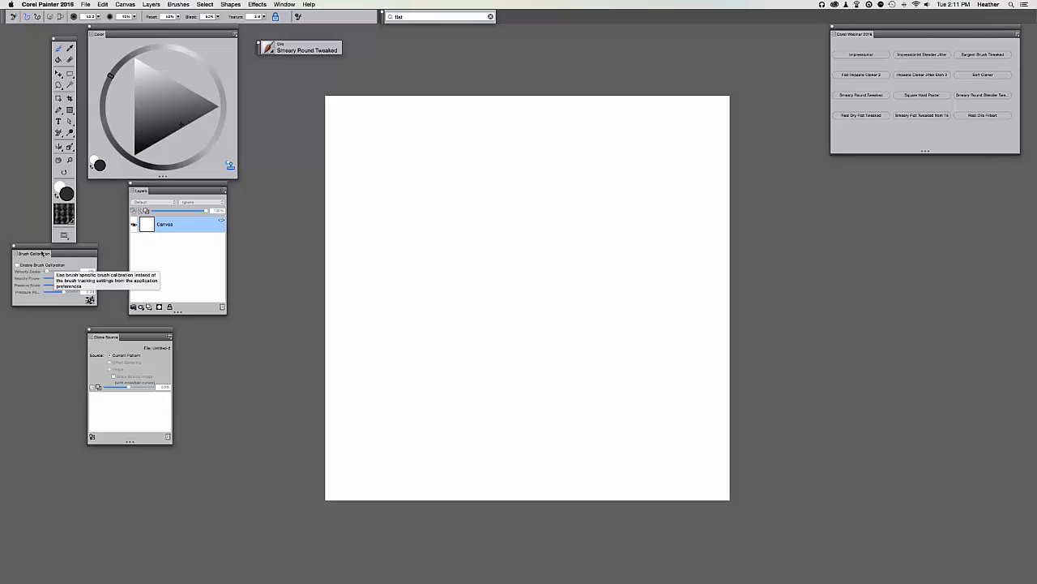
drag(53, 254, 53, 253)
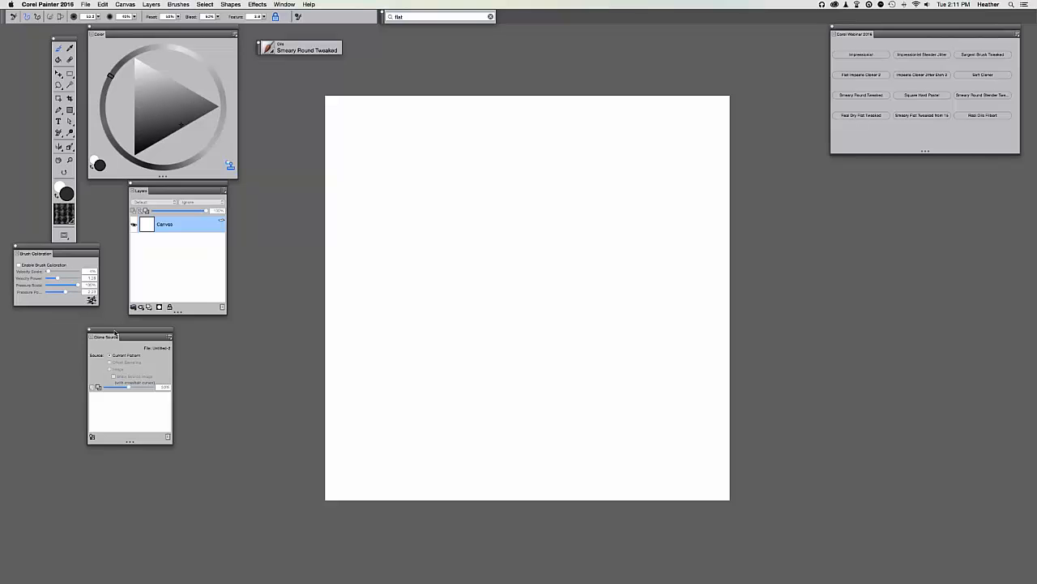
drag(114, 333, 155, 332)
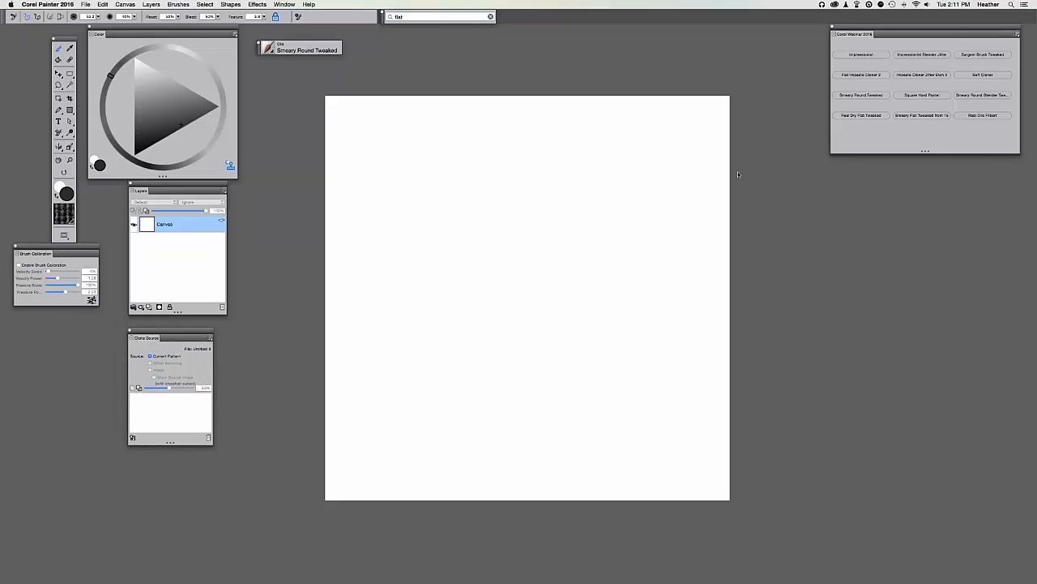
drag(838, 34, 825, 48)
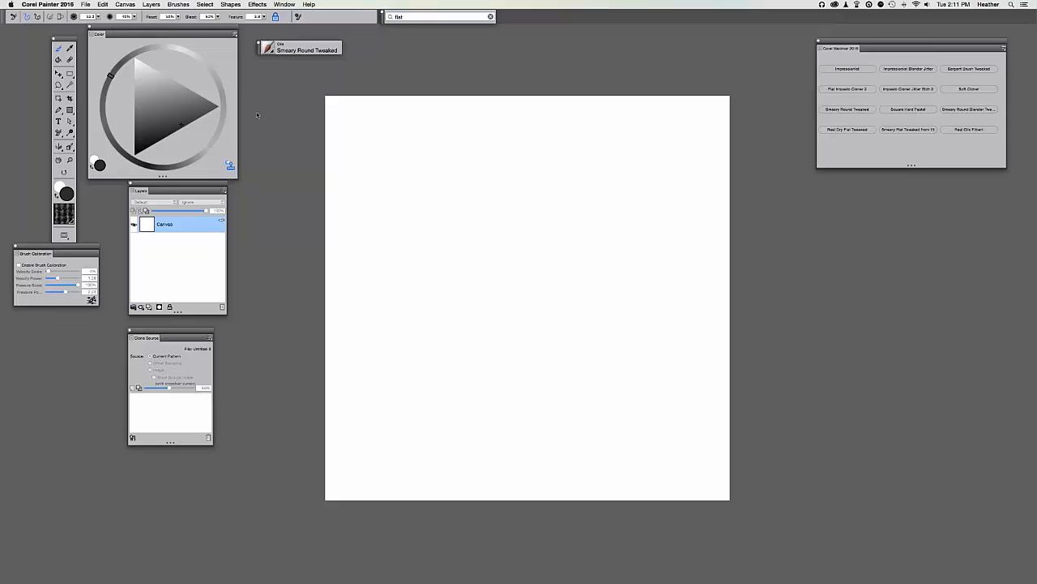
click(279, 5)
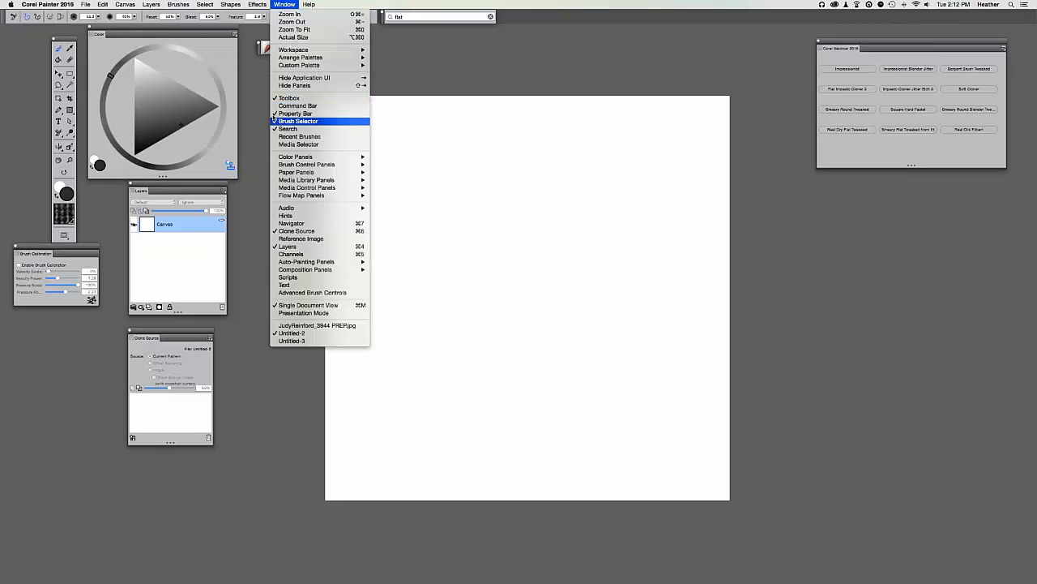
click(192, 193)
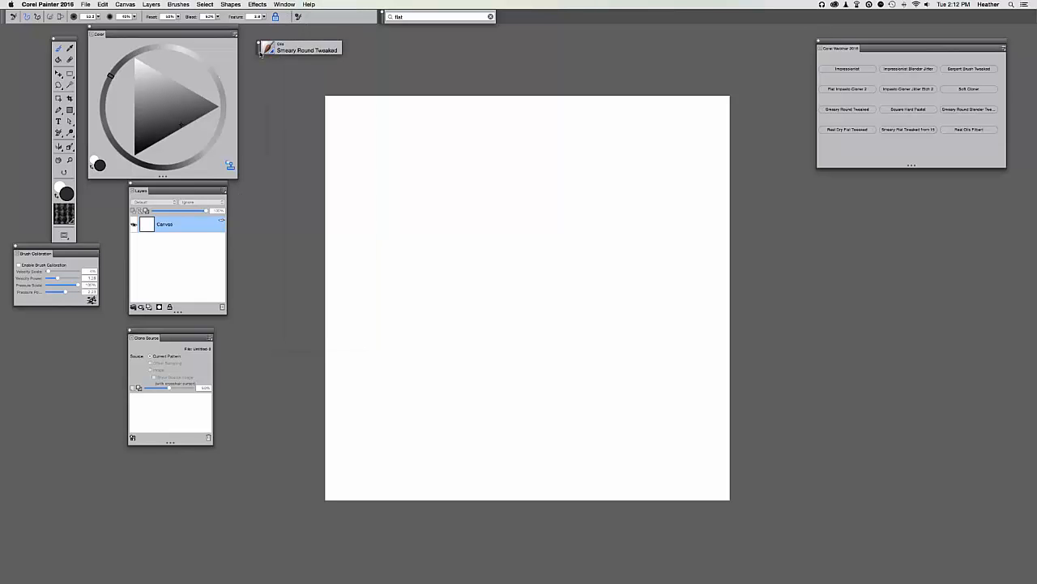
drag(258, 51, 258, 49)
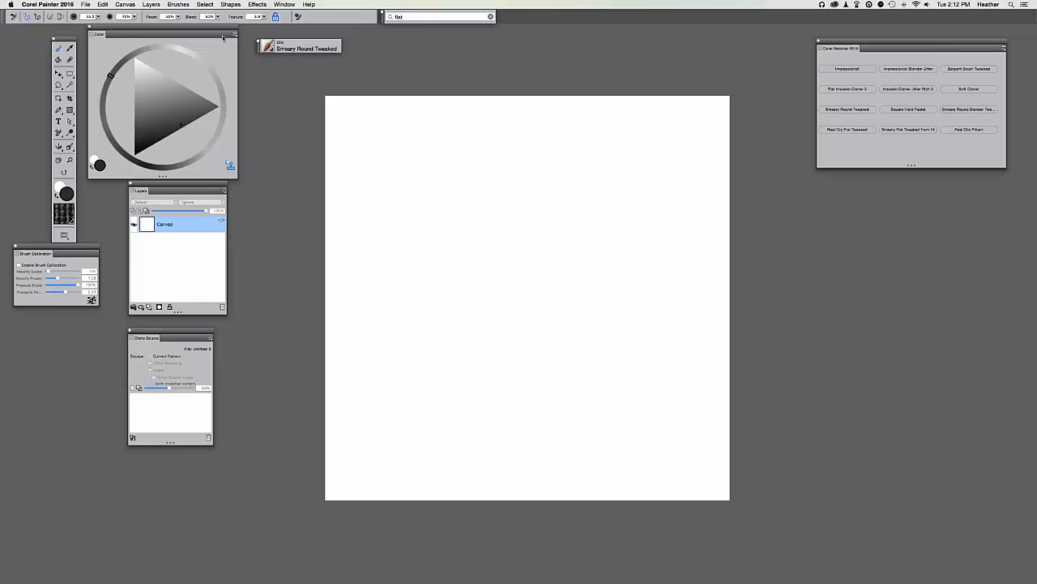
click(234, 37)
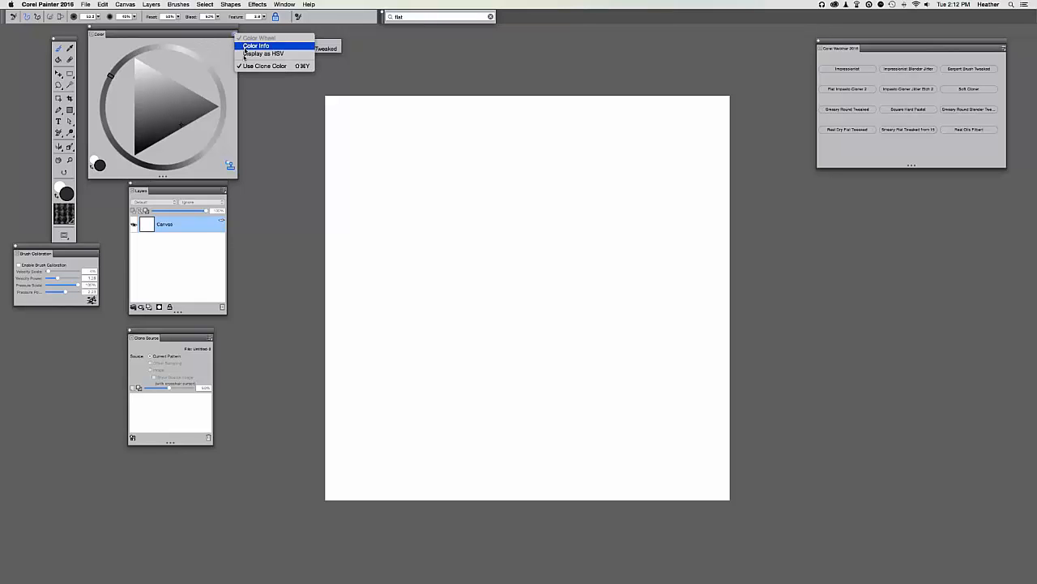
click(232, 35)
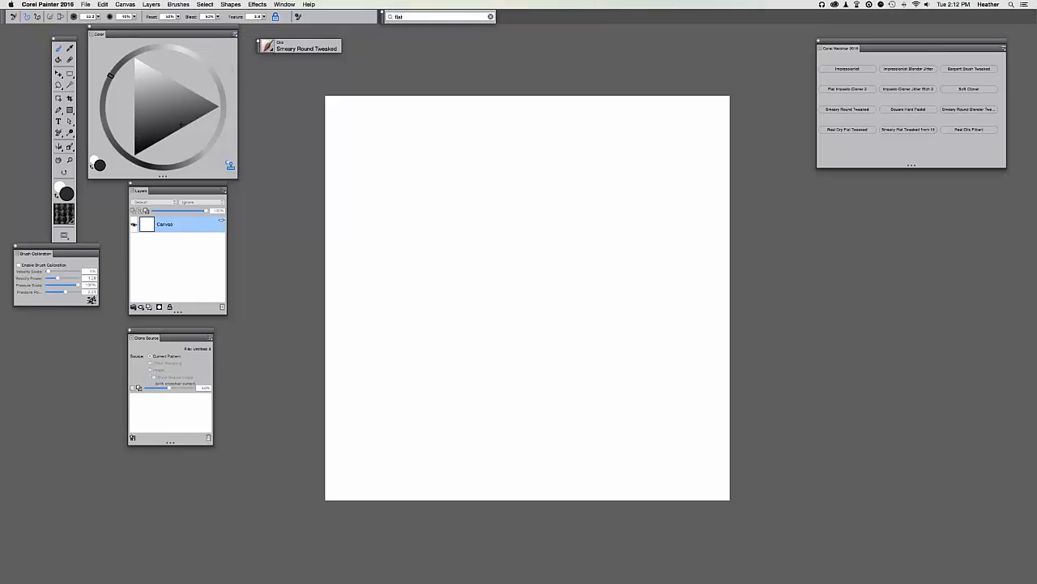
click(210, 337)
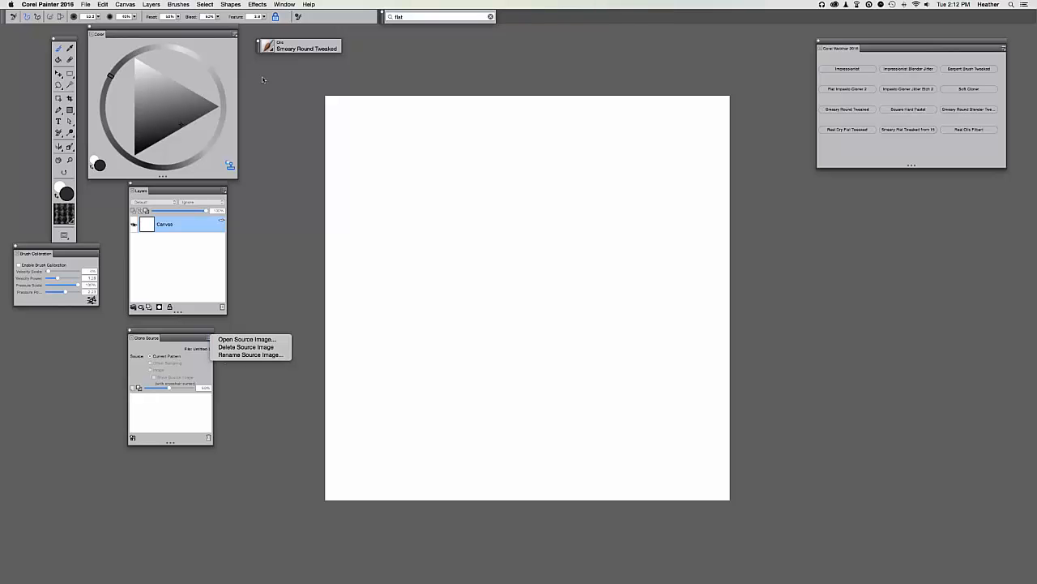
click(272, 53)
click(301, 52)
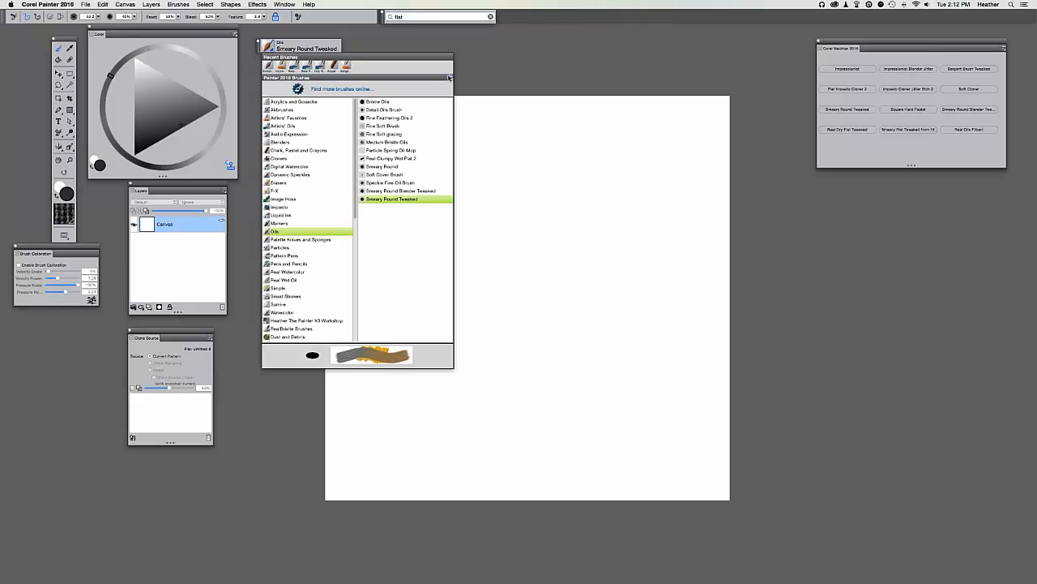
click(451, 79)
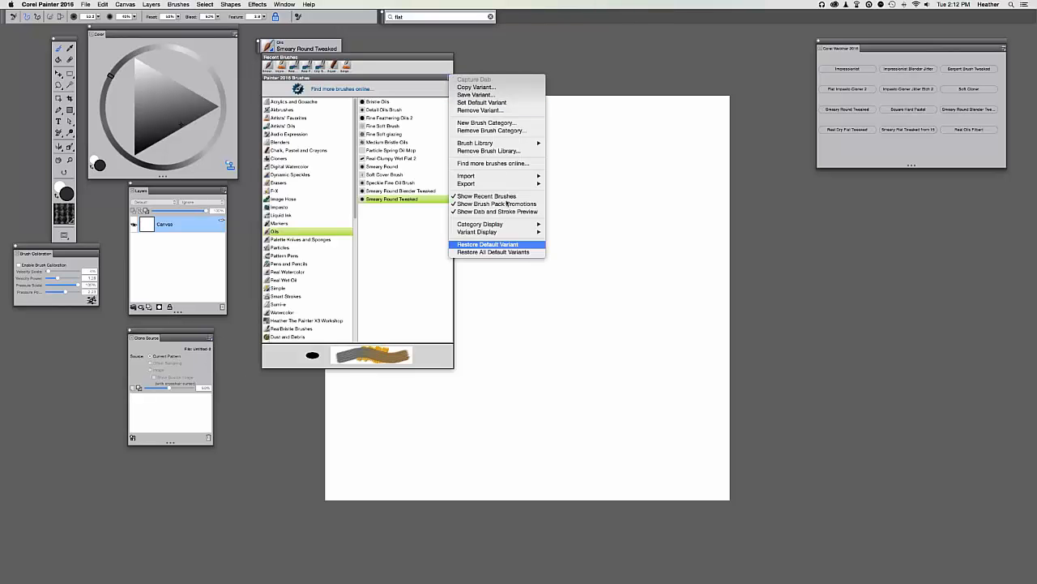
click(577, 317)
click(493, 307)
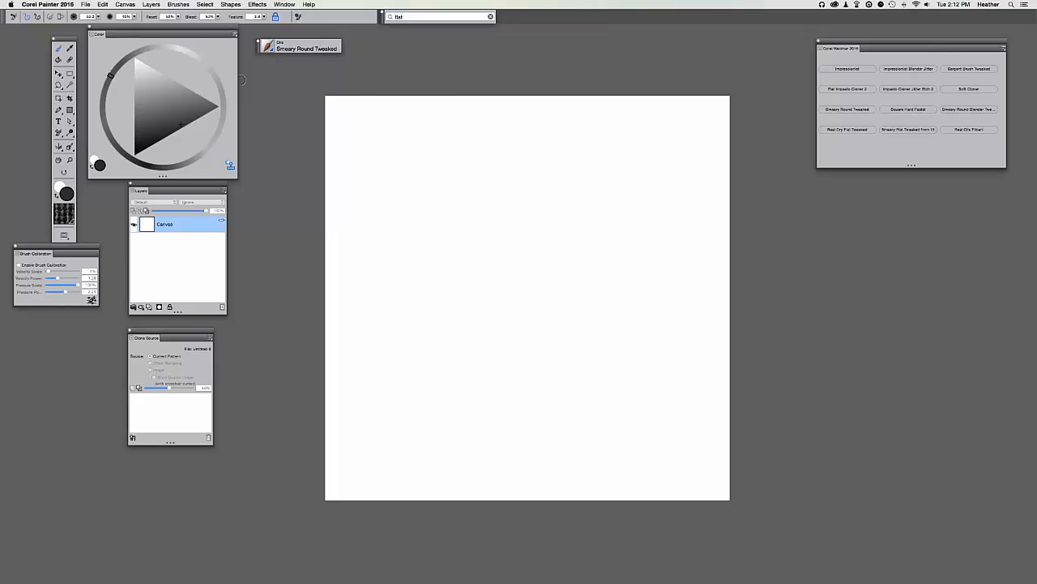
click(274, 49)
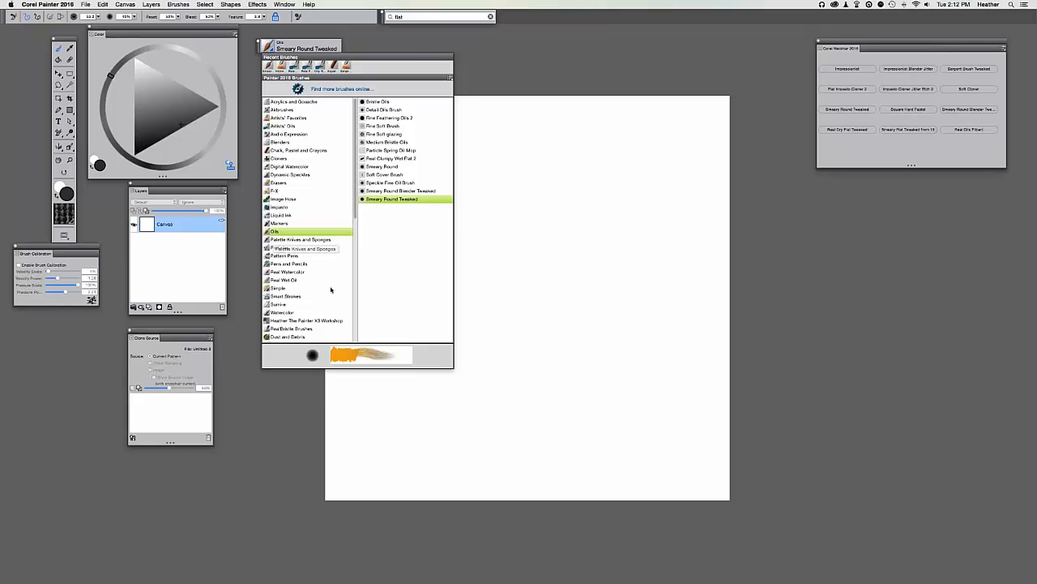
click(555, 220)
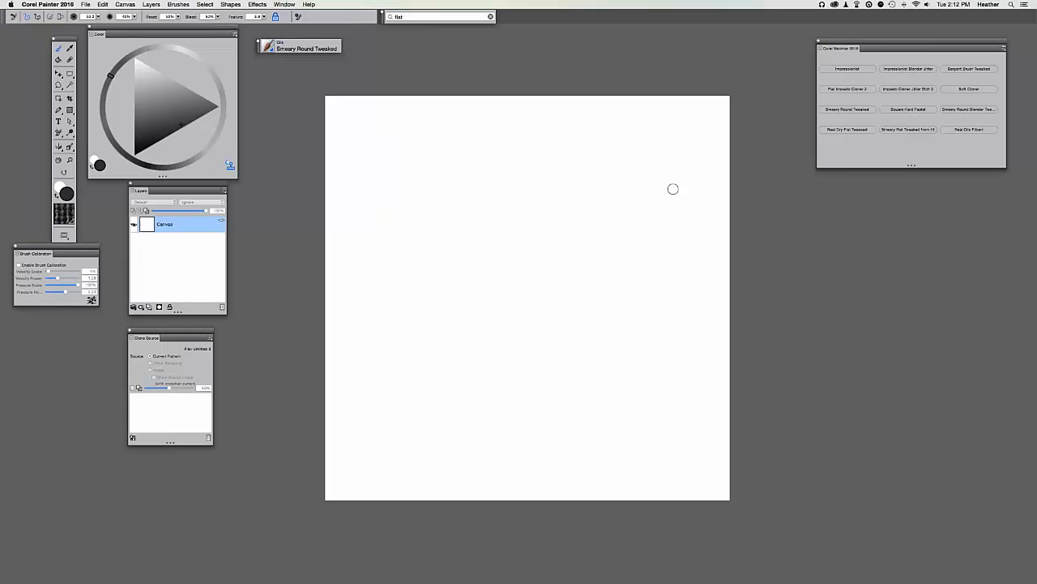
Select Smeary Round Tweaked, switch off Use Clone Color and pick an orange-brown hue.
click(844, 111)
click(230, 165)
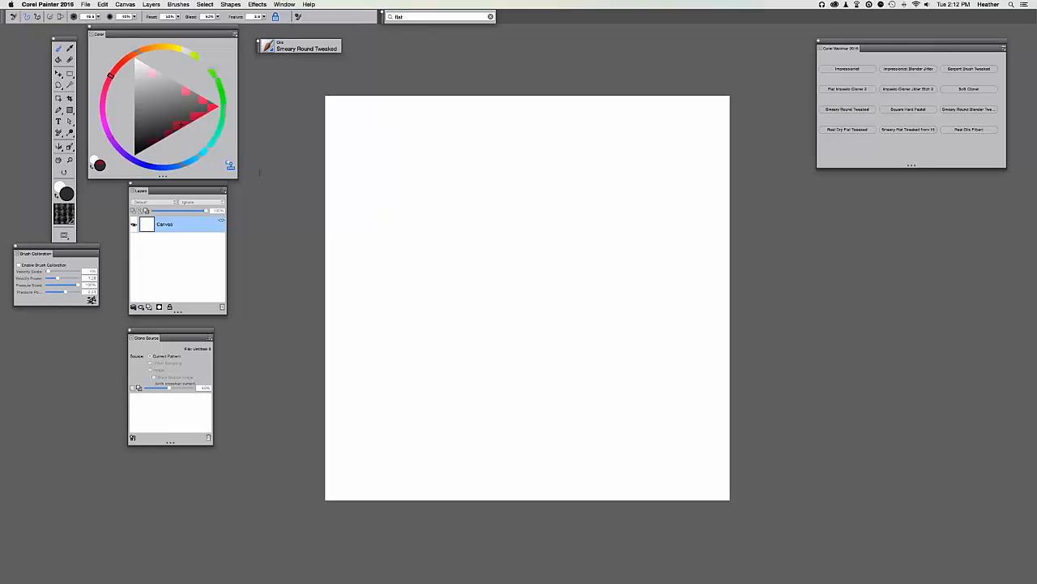
click(141, 54)
drag(466, 269, 506, 268)
drag(412, 249, 387, 265)
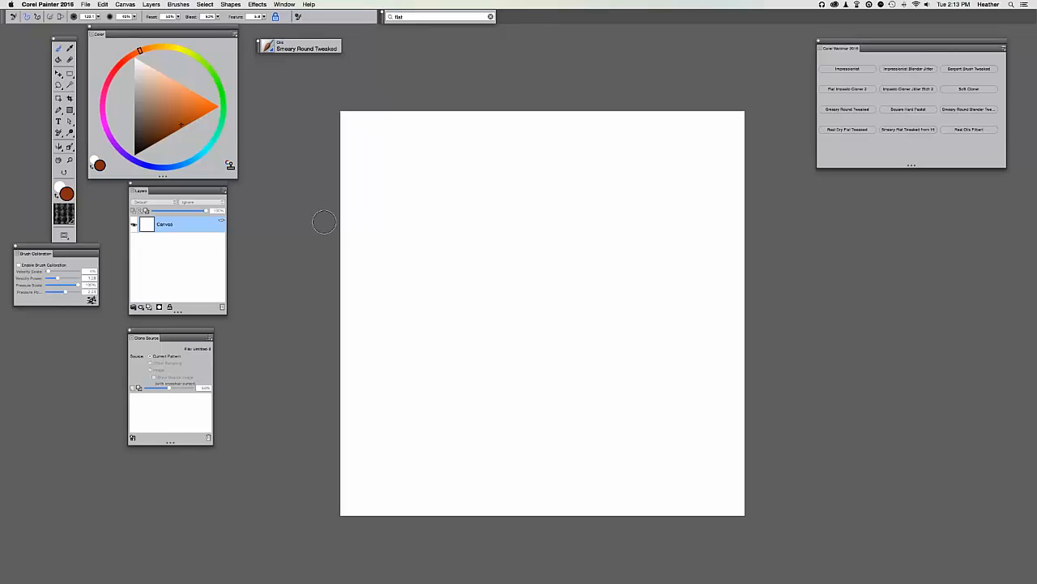
drag(461, 213, 467, 197)
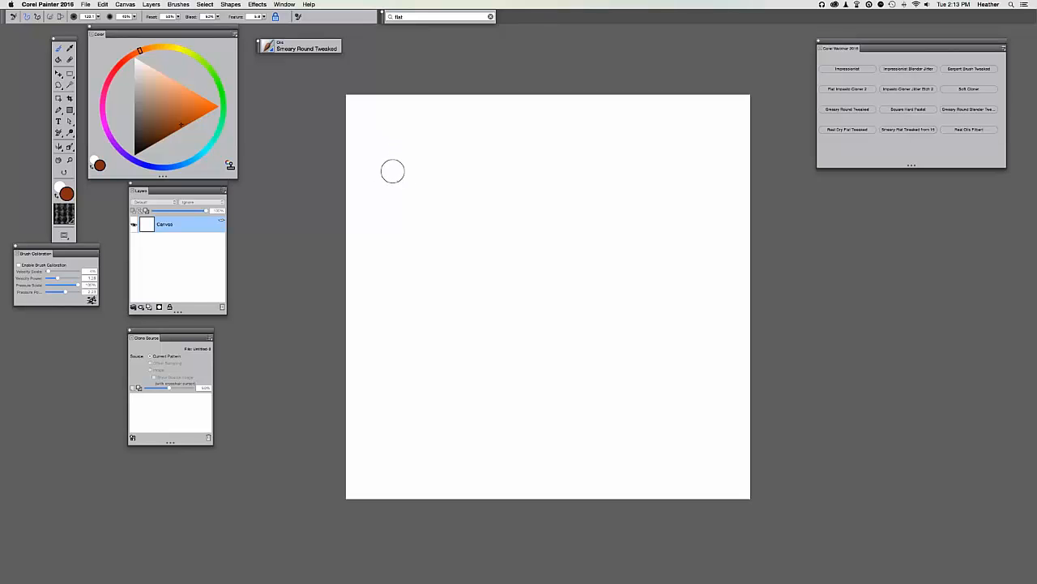
Paint a round brown dab and long smeary brown strokes across the top of the canvas.
drag(401, 187, 408, 195)
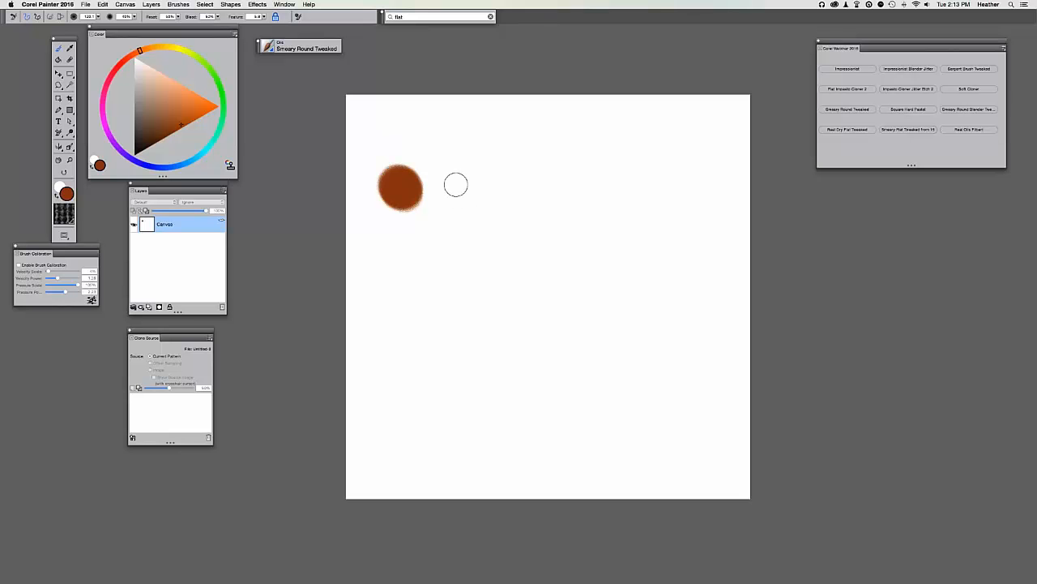
mouse_move(468, 174)
mouse_down()
mouse_move(560, 180)
mouse_move(631, 160)
mouse_move(472, 162)
mouse_move(672, 162)
mouse_move(481, 168)
mouse_move(519, 190)
mouse_move(651, 192)
mouse_move(599, 173)
mouse_move(495, 207)
mouse_move(684, 218)
mouse_move(518, 202)
mouse_move(658, 188)
mouse_move(527, 166)
mouse_move(630, 155)
mouse_move(505, 174)
mouse_move(687, 198)
mouse_move(500, 154)
mouse_move(546, 153)
mouse_move(486, 174)
mouse_move(561, 188)
mouse_move(559, 154)
mouse_move(425, 122)
mouse_up()
mouse_move(630, 212)
mouse_down()
mouse_move(591, 197)
mouse_move(558, 233)
mouse_move(491, 226)
mouse_move(542, 216)
mouse_move(506, 202)
mouse_up()
drag(455, 228, 484, 206)
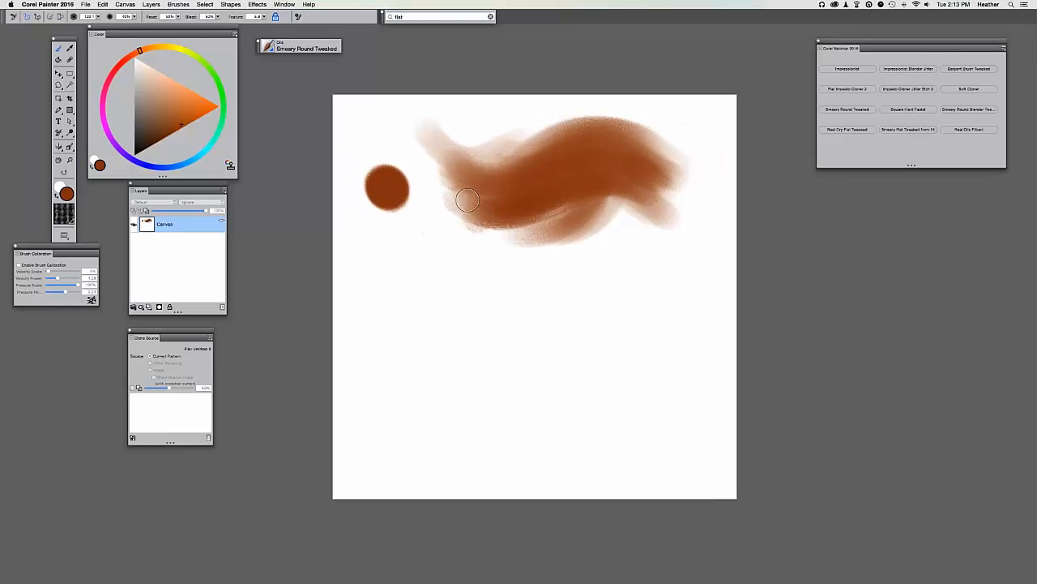
Hide and restore the panels to review, then add lighter smears beneath the brown swirl.
mouse_move(1030, 509)
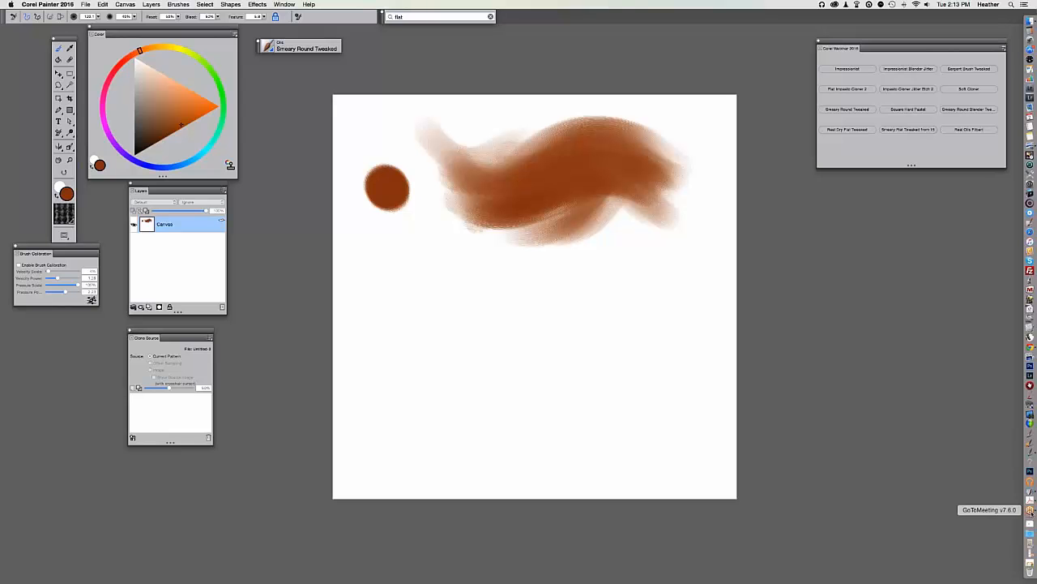
key(Tab)
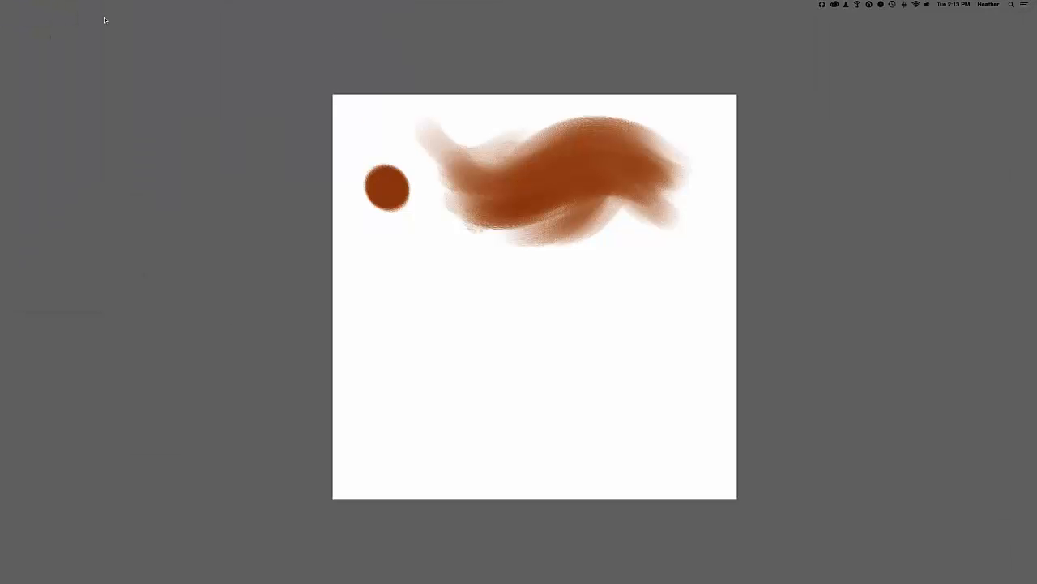
key(Tab)
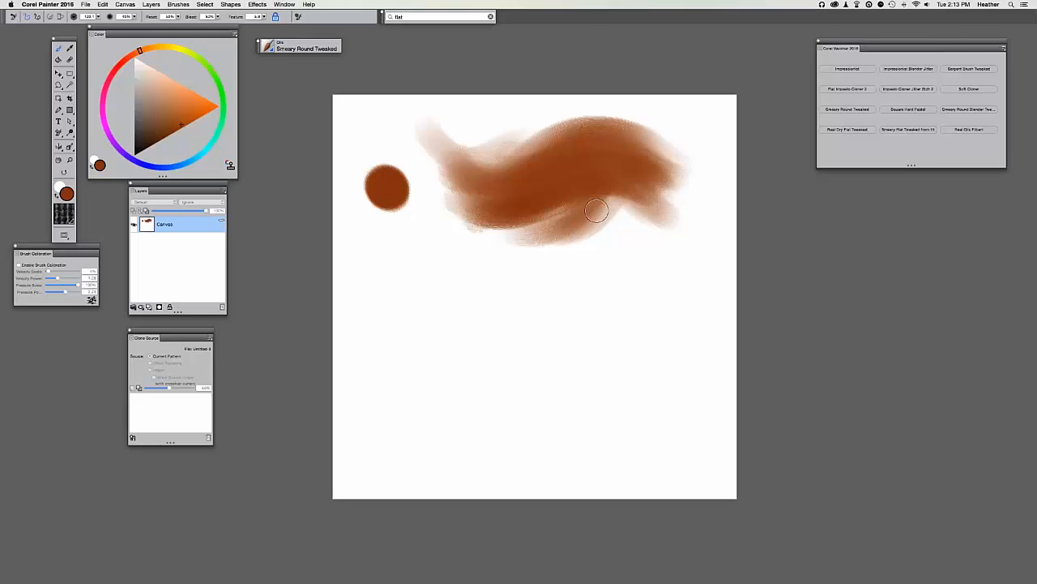
mouse_move(646, 214)
mouse_down()
mouse_move(440, 235)
mouse_move(649, 236)
mouse_up()
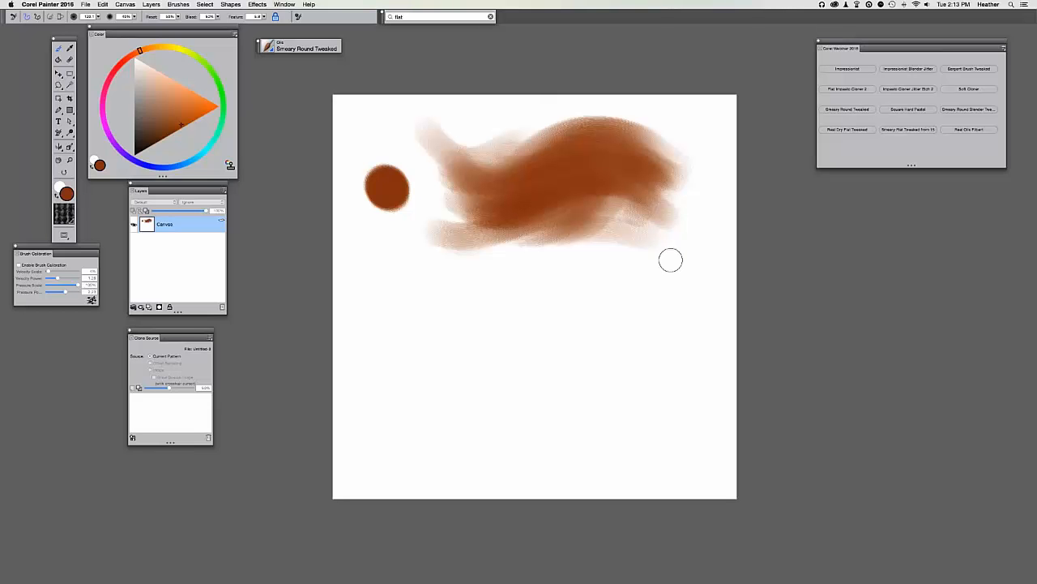
mouse_move(676, 258)
mouse_down()
mouse_move(465, 236)
mouse_move(575, 251)
mouse_up()
drag(678, 246, 552, 241)
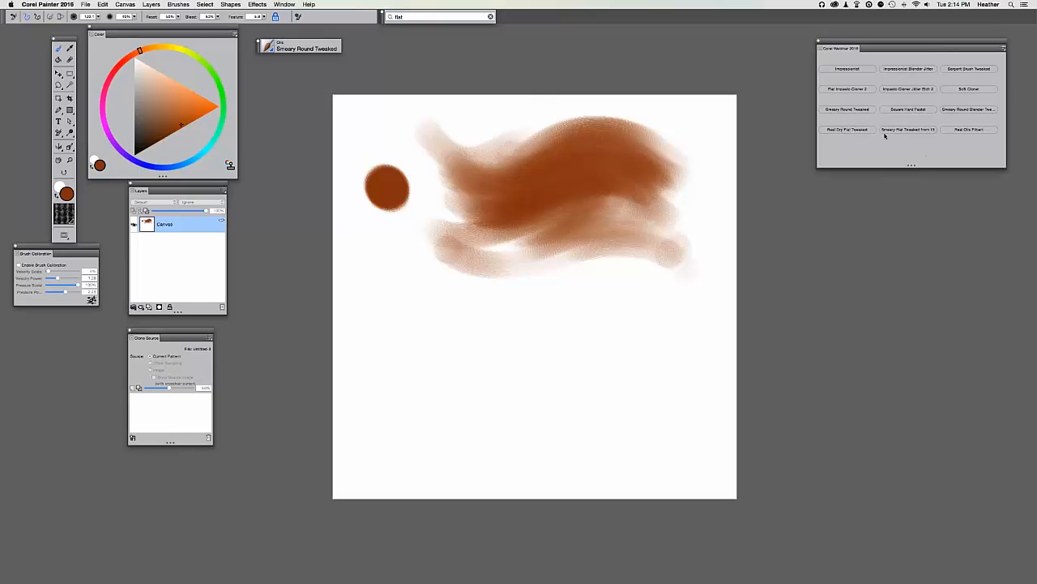
Switch to the Smeary Flat Tweaked from 15 brush and extend the lower brown swirl with light smeary strokes.
click(890, 132)
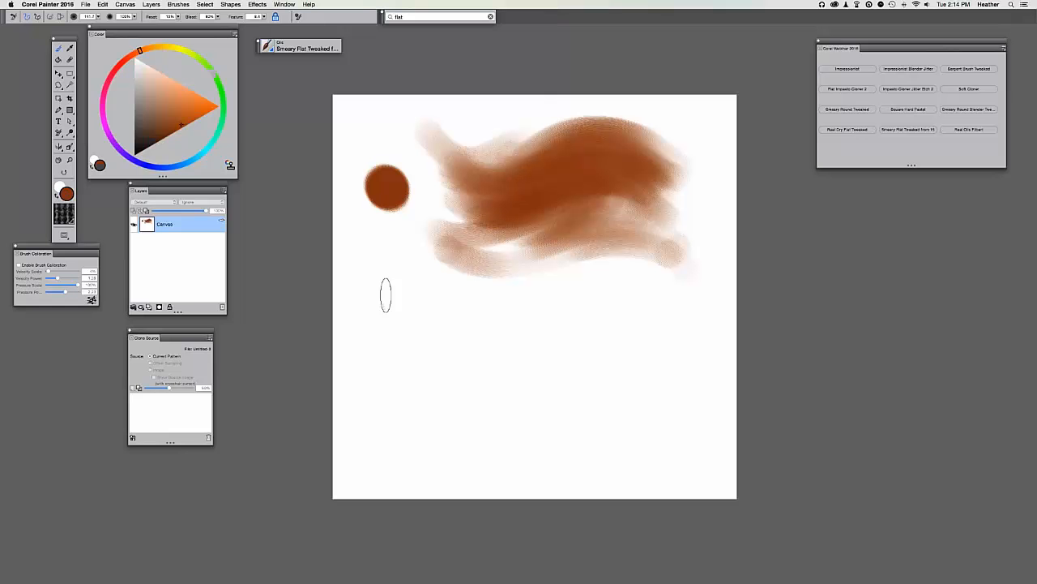
mouse_move(385, 295)
mouse_down()
mouse_move(384, 333)
mouse_move(382, 279)
mouse_move(375, 330)
mouse_move(388, 317)
mouse_up()
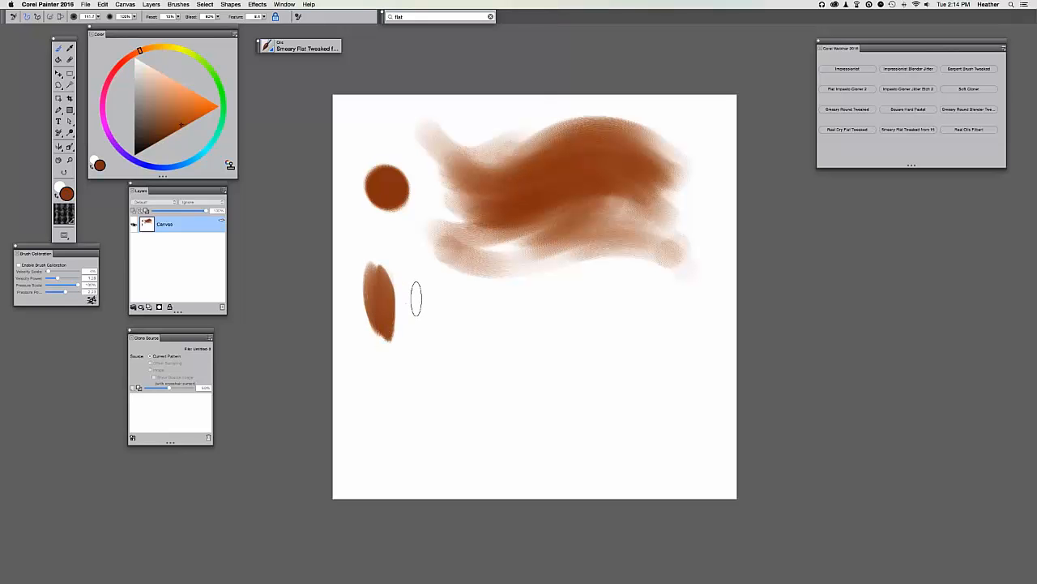
mouse_move(433, 285)
mouse_down()
mouse_move(484, 299)
mouse_move(456, 306)
mouse_move(600, 292)
mouse_move(652, 308)
mouse_move(474, 342)
mouse_move(470, 357)
mouse_move(680, 356)
mouse_move(417, 329)
mouse_move(604, 369)
mouse_up()
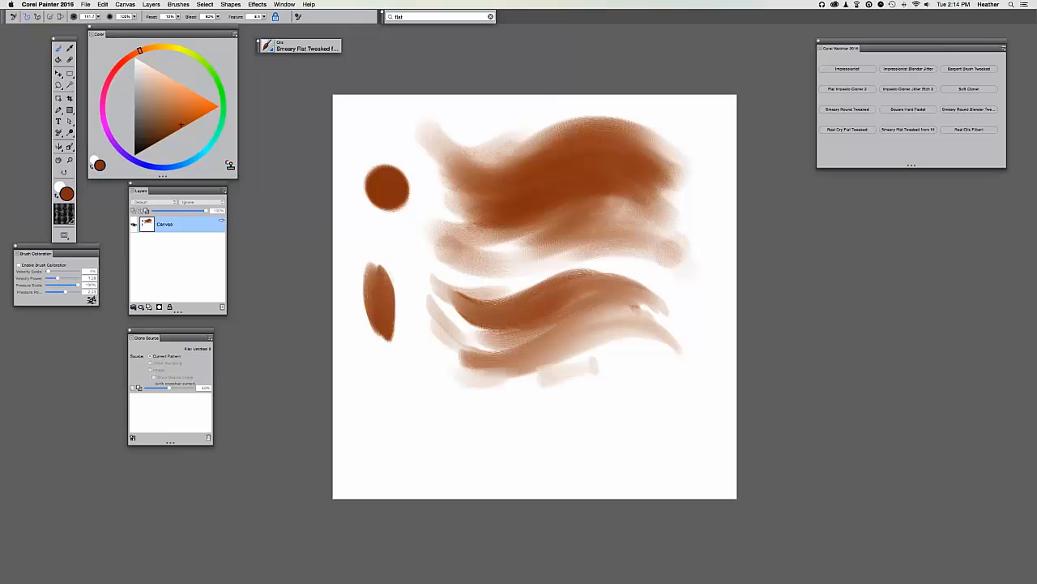
mouse_move(450, 368)
mouse_down()
mouse_move(616, 361)
mouse_move(640, 341)
mouse_move(656, 357)
mouse_move(559, 361)
mouse_move(535, 340)
mouse_move(441, 365)
mouse_move(685, 344)
mouse_move(526, 320)
mouse_move(567, 289)
mouse_up()
drag(608, 244, 692, 312)
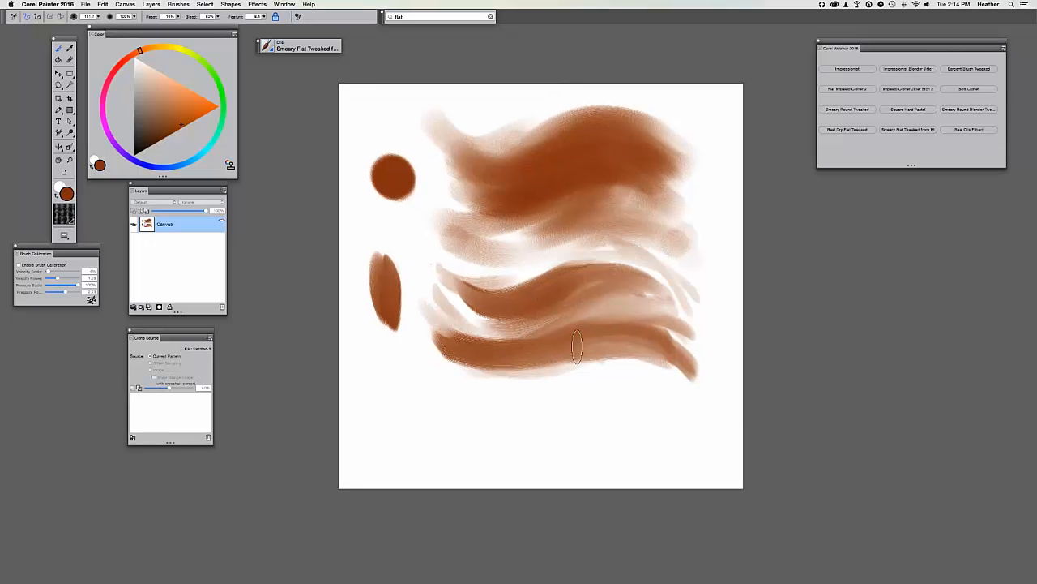
mouse_move(576, 347)
mouse_down()
mouse_move(461, 381)
mouse_move(441, 367)
mouse_move(688, 374)
mouse_up()
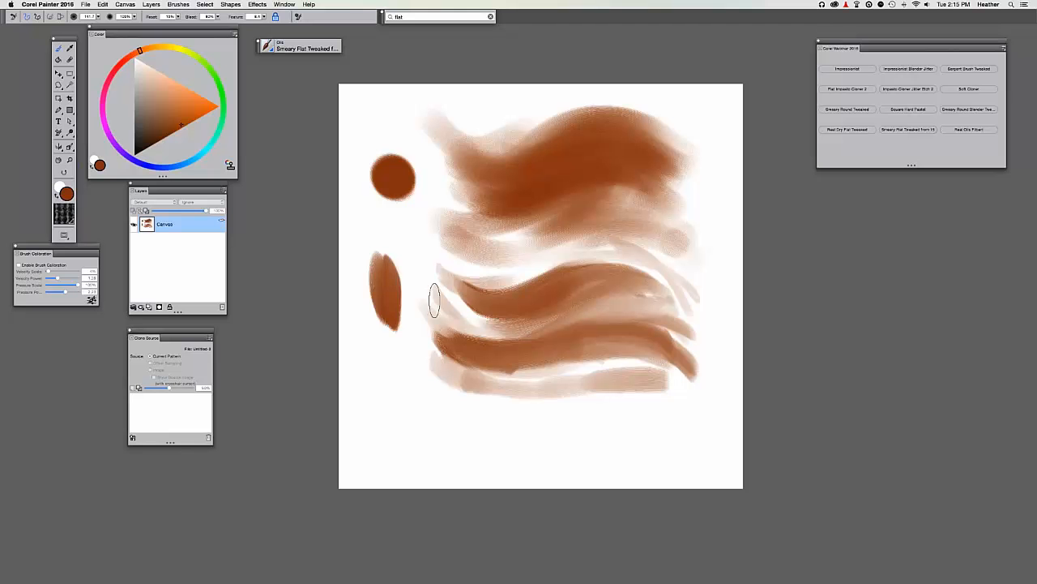
Add short vertical strokes at the swirl's right end and blend the white gaps between the streaks.
mouse_move(700, 398)
mouse_down()
mouse_move(710, 343)
mouse_move(720, 351)
mouse_move(703, 397)
mouse_move(707, 339)
mouse_move(711, 383)
mouse_move(687, 361)
mouse_up()
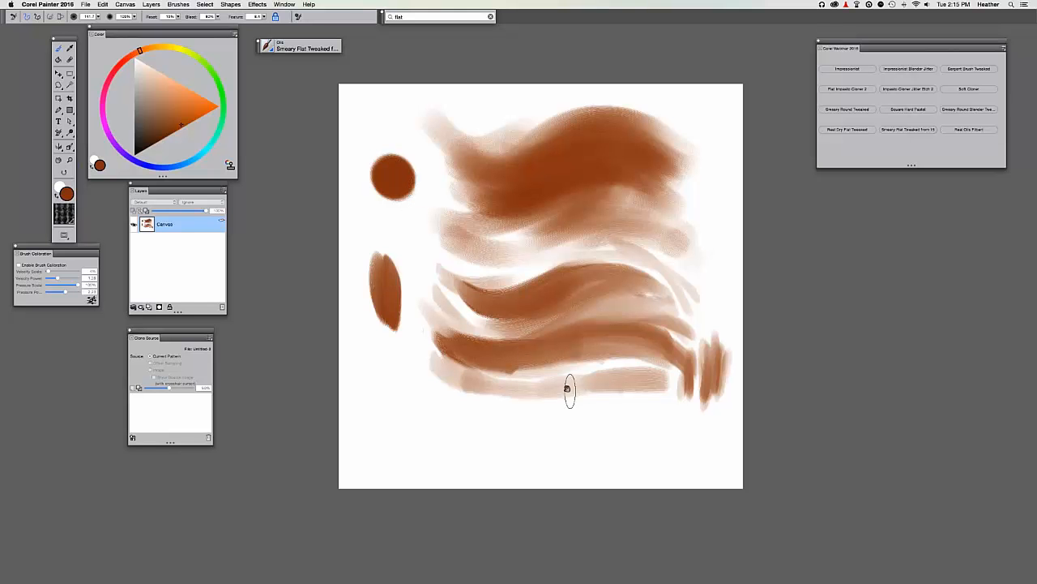
drag(568, 389, 549, 367)
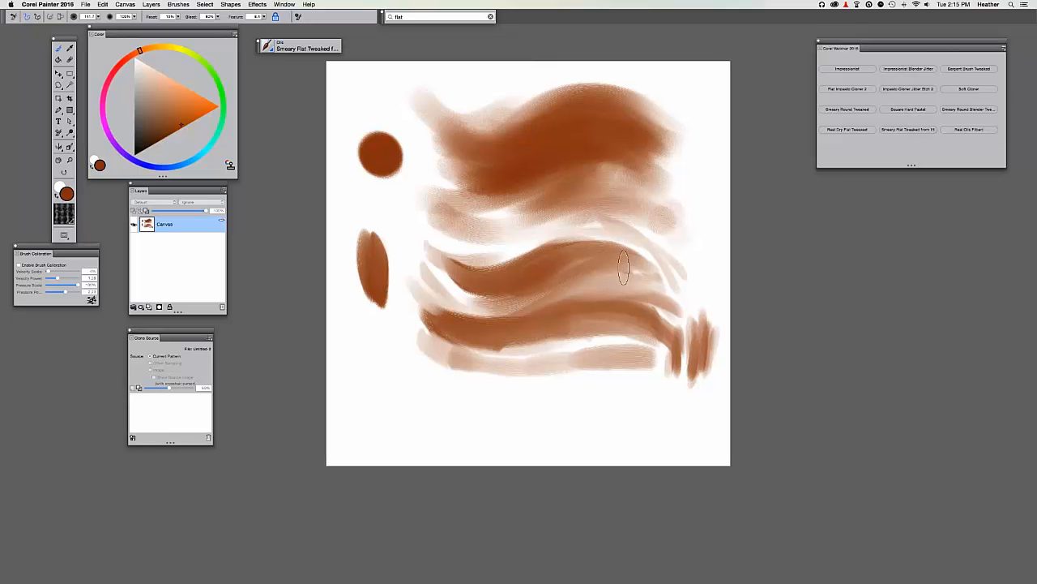
drag(594, 237, 690, 292)
mouse_move(616, 285)
mouse_down()
mouse_move(699, 308)
mouse_move(591, 267)
mouse_move(705, 329)
mouse_move(521, 335)
mouse_move(500, 289)
mouse_move(582, 308)
mouse_up()
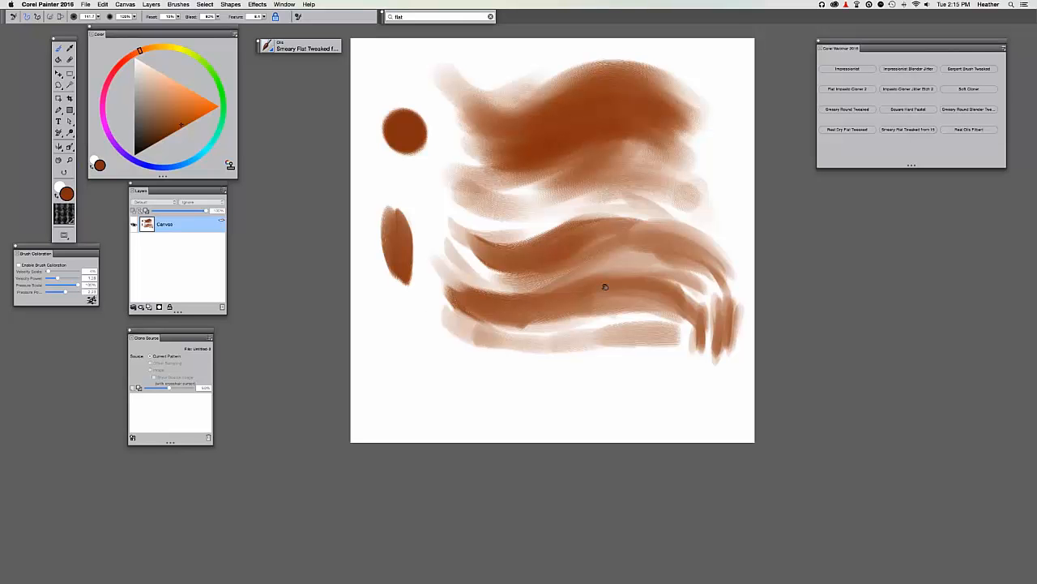
drag(595, 284, 582, 284)
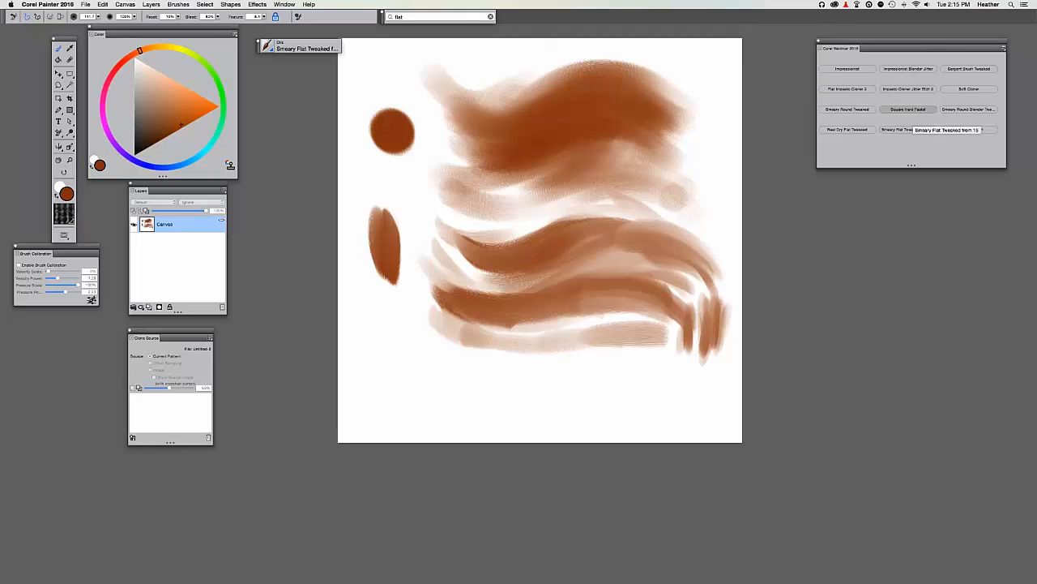
Switch to the Impressionist brush and scatter brown dabs around the dark cluster at lower left.
click(846, 69)
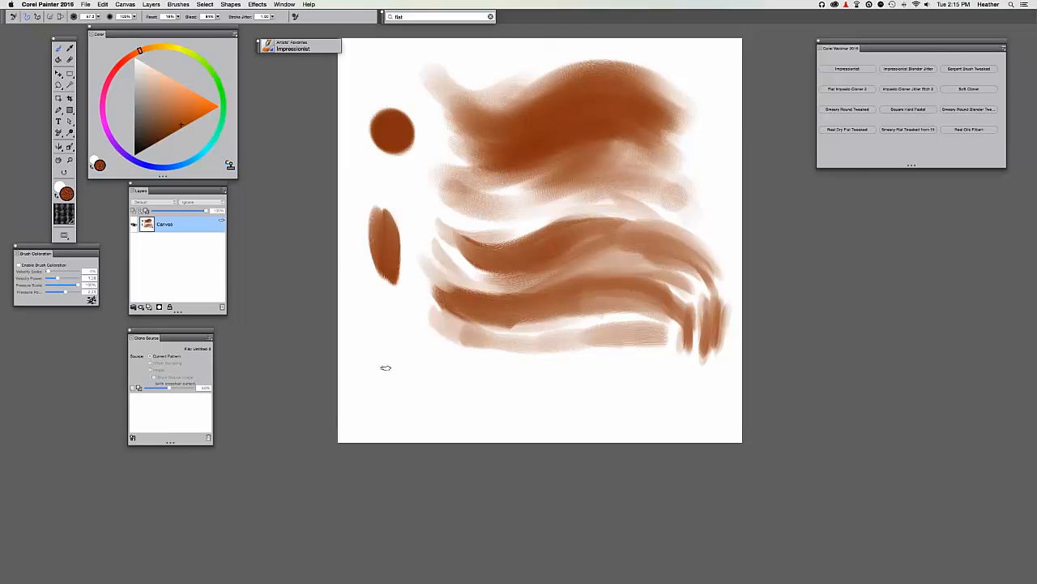
mouse_move(386, 368)
mouse_down()
mouse_move(378, 374)
mouse_move(418, 261)
mouse_move(403, 272)
mouse_up()
key(super+plus)
drag(428, 316, 414, 326)
drag(409, 353, 404, 364)
mouse_move(372, 374)
mouse_down()
mouse_move(363, 382)
mouse_move(344, 360)
mouse_up()
drag(397, 360, 383, 363)
drag(365, 328, 335, 338)
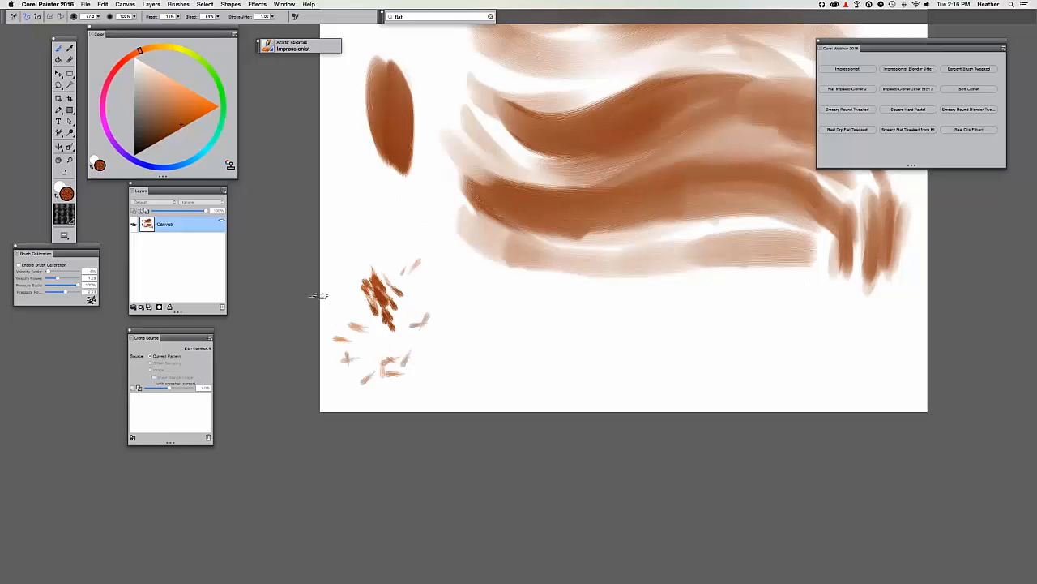
drag(418, 307, 412, 320)
drag(429, 280, 419, 288)
drag(419, 295, 406, 303)
drag(445, 326, 363, 342)
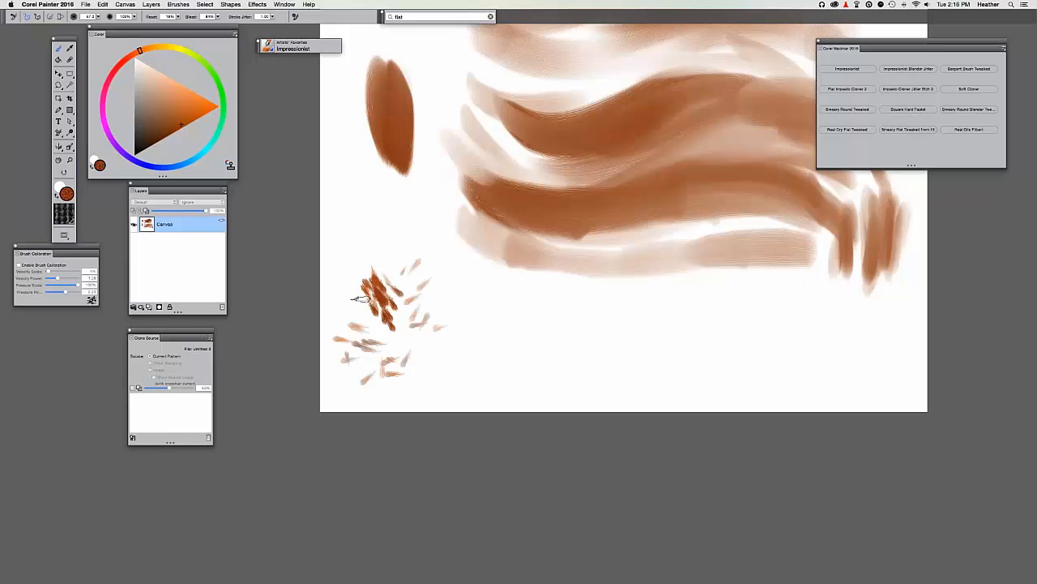
drag(362, 303, 323, 284)
Extend the Impressionist dabs beside and below the clump, rightward along the canvas bottom.
key(super+minus)
drag(447, 312, 413, 330)
mouse_move(434, 324)
mouse_down()
mouse_move(455, 343)
mouse_move(445, 328)
mouse_move(421, 332)
mouse_move(450, 341)
mouse_move(466, 324)
mouse_move(468, 267)
mouse_up()
key(super+plus)
key(super+plus)
mouse_move(429, 304)
mouse_down()
mouse_move(462, 353)
mouse_move(484, 305)
mouse_move(535, 317)
mouse_move(570, 305)
mouse_move(489, 317)
mouse_move(532, 312)
mouse_move(505, 291)
mouse_move(445, 287)
mouse_move(476, 285)
mouse_up()
key(super+minus)
key(super+minus)
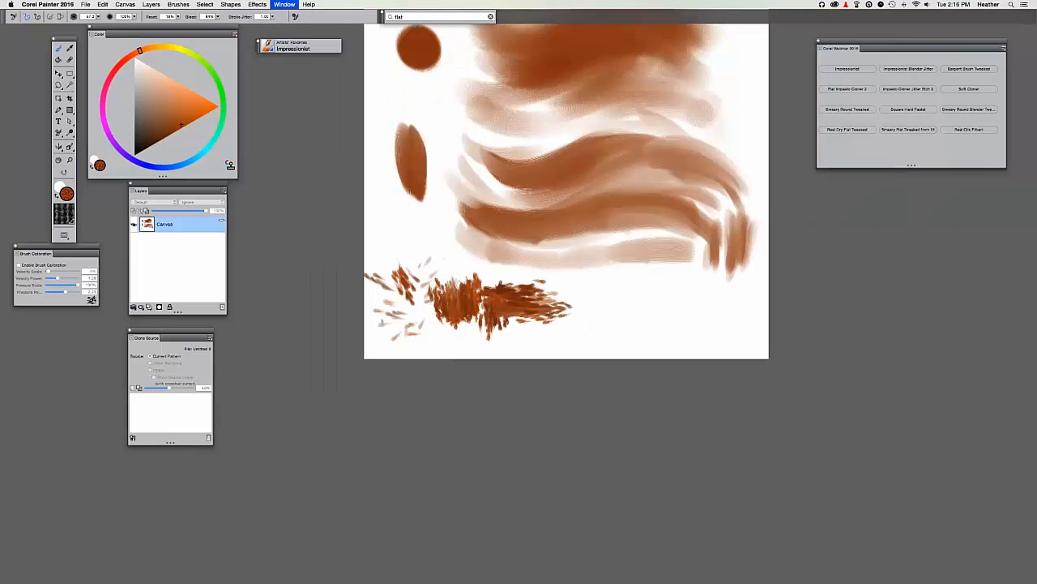
drag(501, 321, 460, 339)
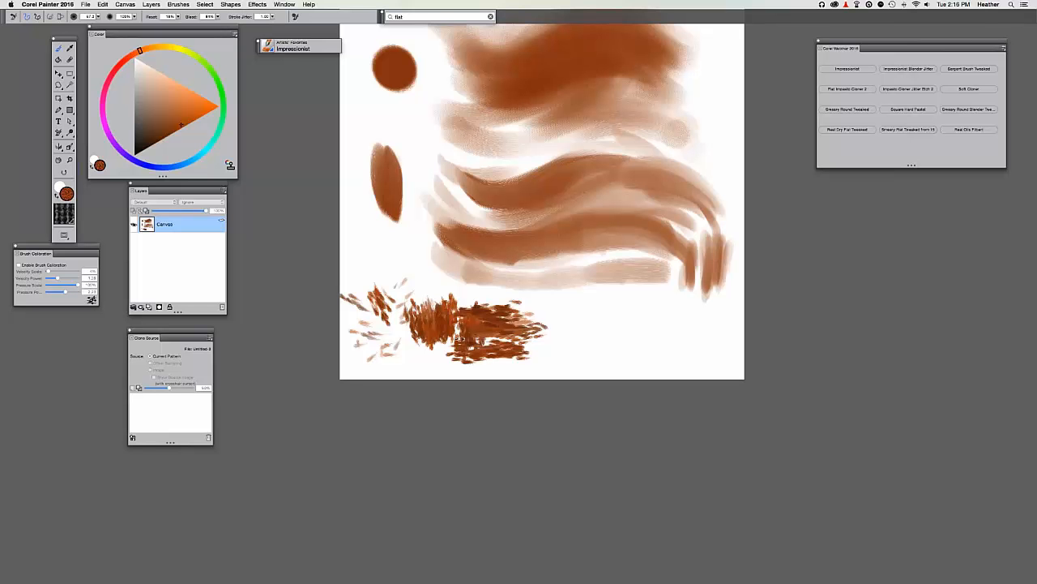
mouse_move(534, 342)
mouse_down()
mouse_move(566, 318)
mouse_move(589, 328)
mouse_move(610, 313)
mouse_move(634, 315)
mouse_move(645, 334)
mouse_move(694, 335)
mouse_move(573, 312)
mouse_move(695, 309)
mouse_move(555, 342)
mouse_up()
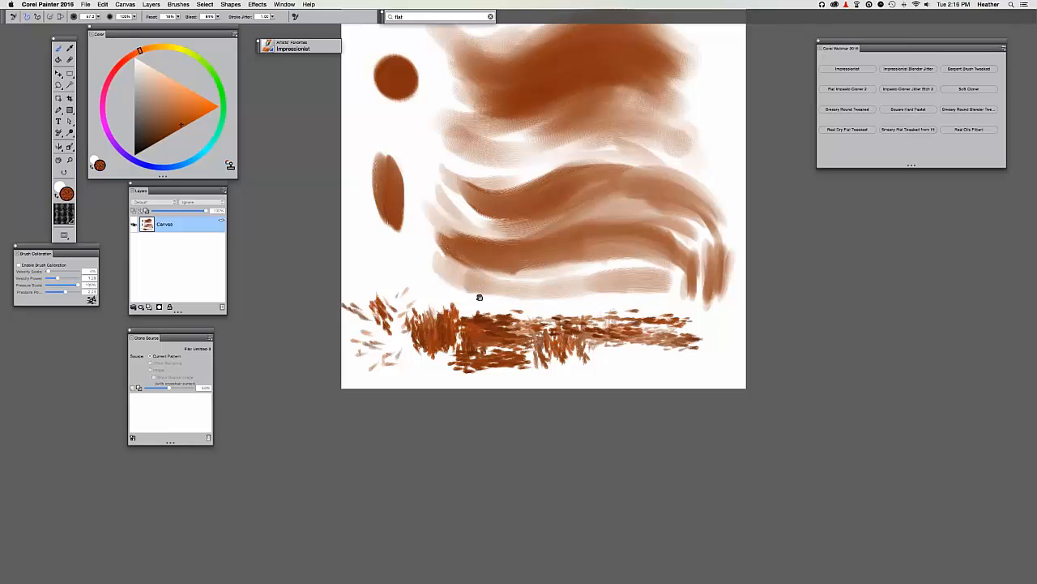
drag(479, 297, 501, 410)
Load the 03 BKG Thicker Color brush from the Beginner Webex category in the Brush Library.
click(296, 47)
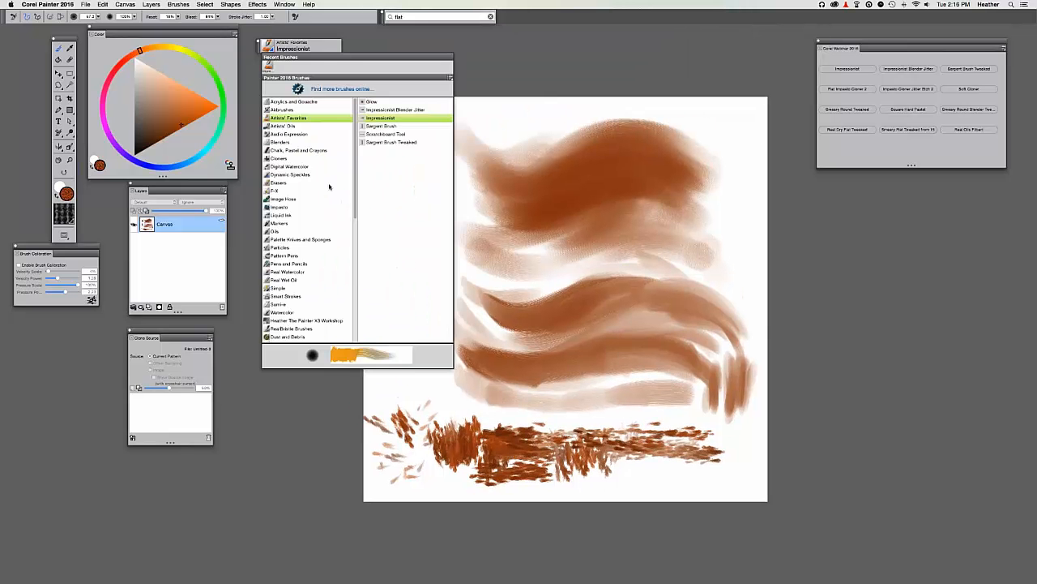
scroll(357, 221, down, 15)
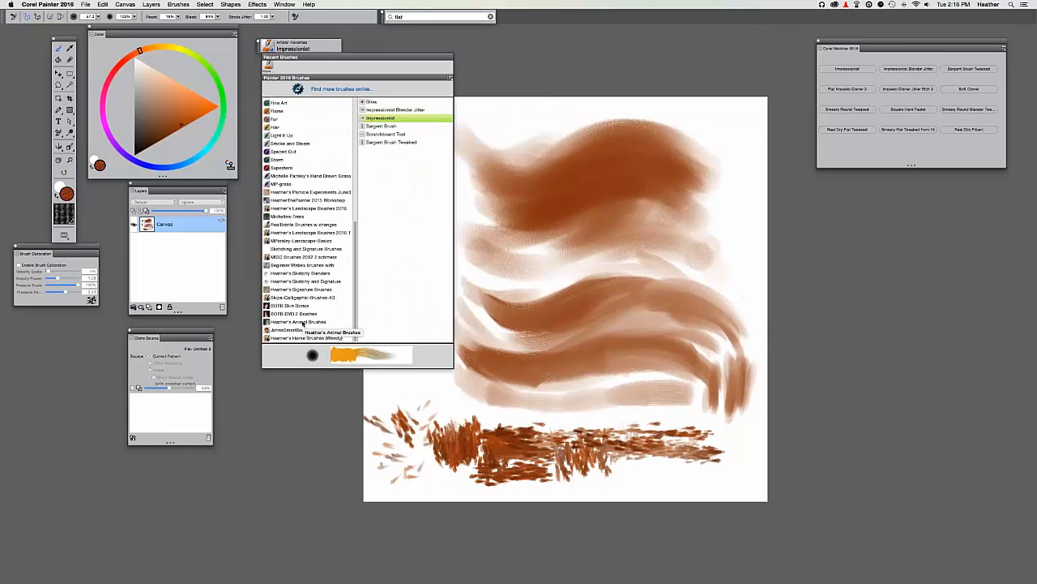
click(301, 265)
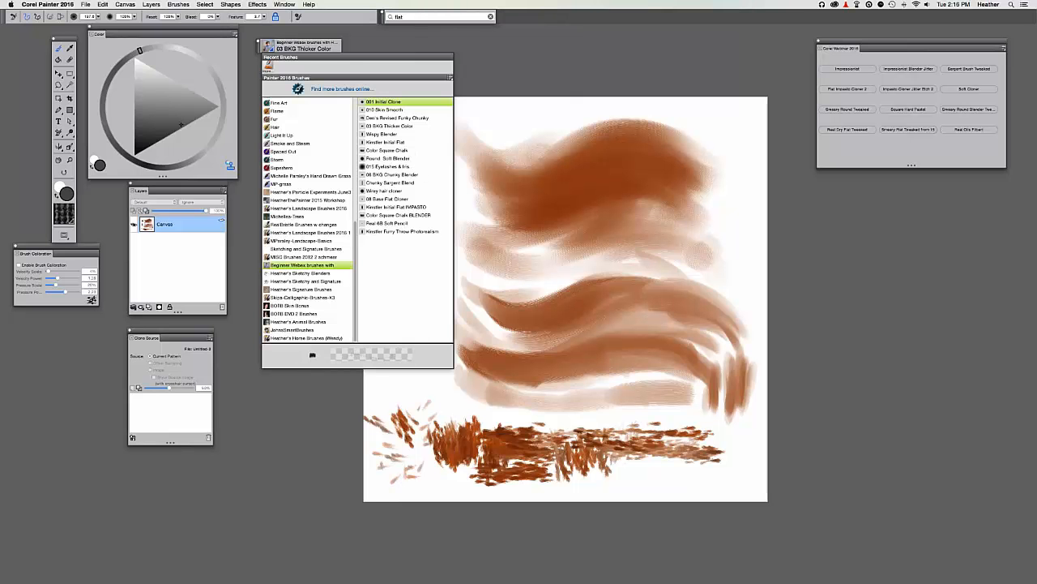
click(373, 127)
drag(438, 299, 433, 298)
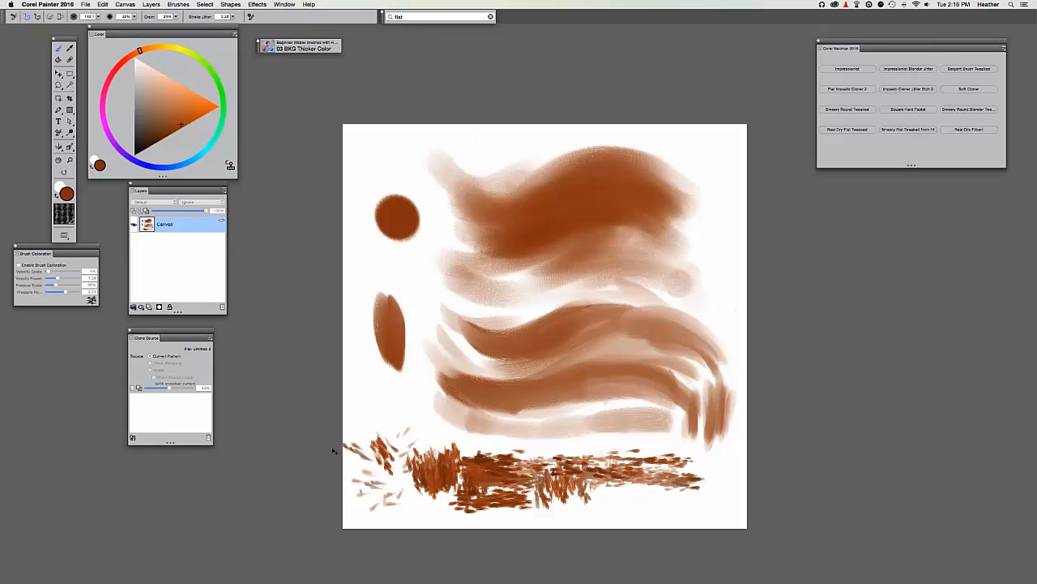
Clear all strokes from the canvas, then choose magenta paint and a grainy noise paper.
key(super+a)
key(BackSpace)
key(super+d)
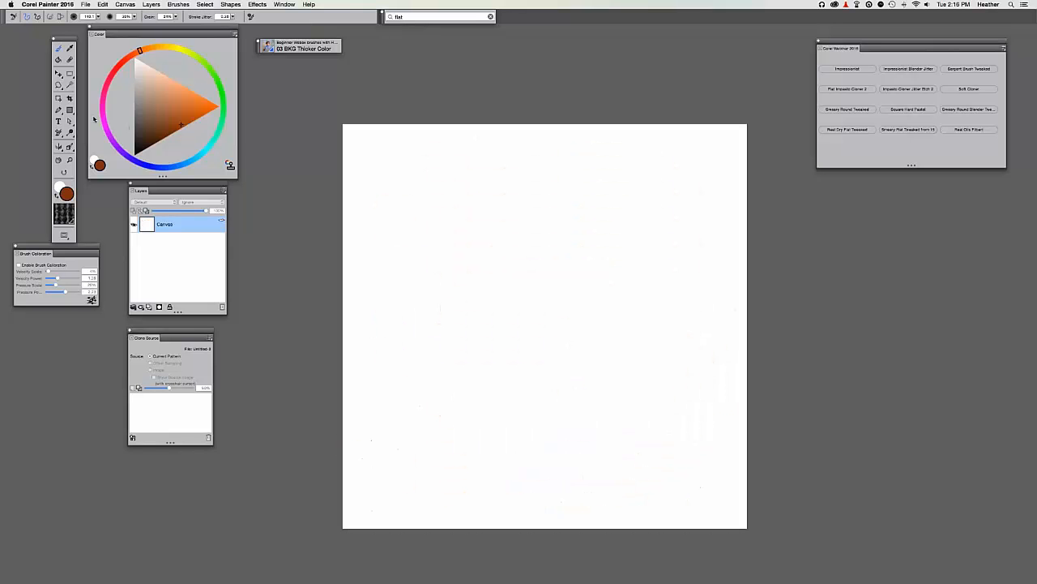
click(105, 94)
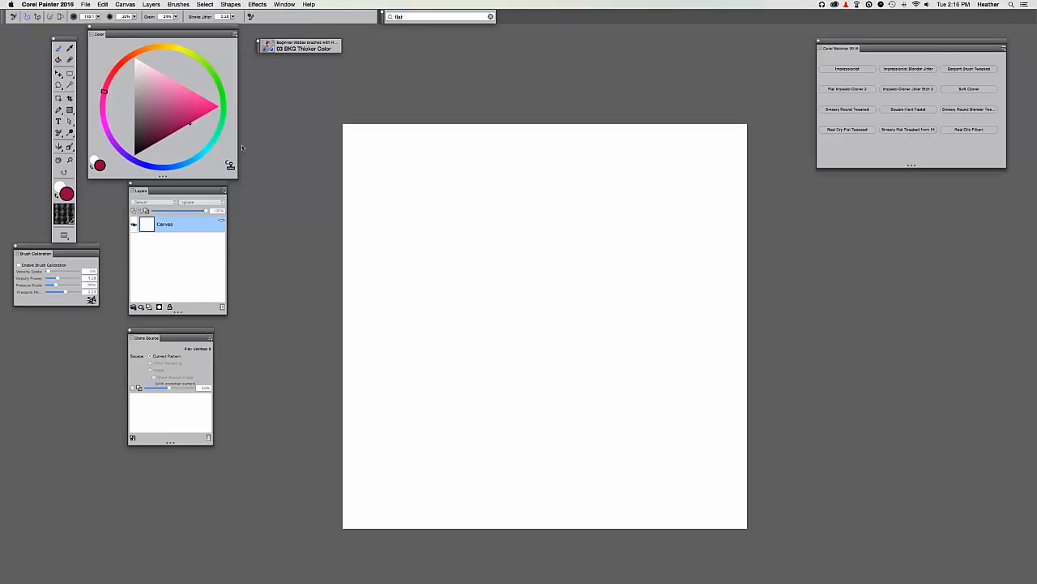
click(65, 216)
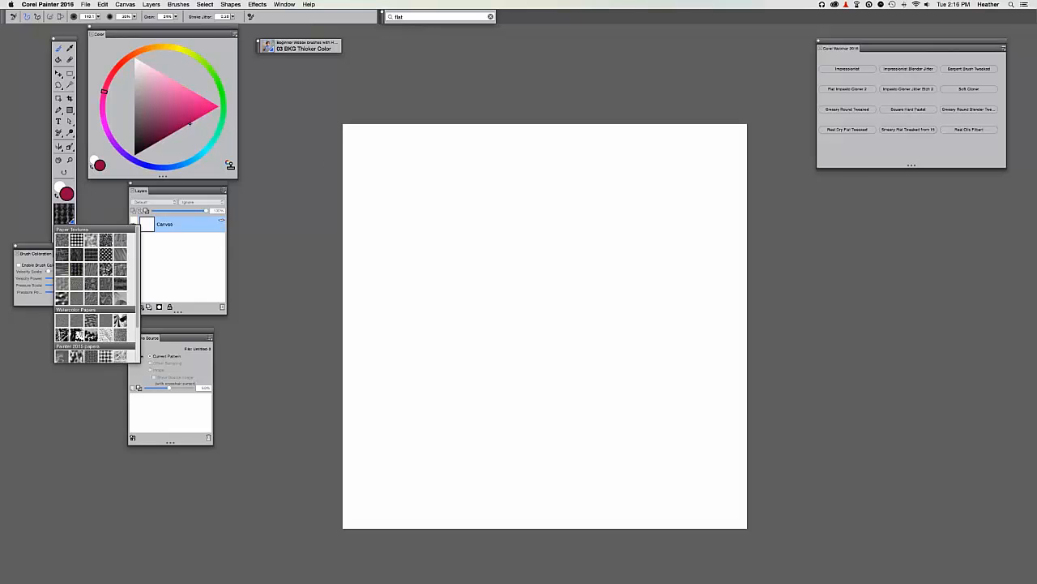
click(63, 239)
Paint a large soft magenta blob across the upper canvas, with a darker upper-left lobe.
key(super+plus)
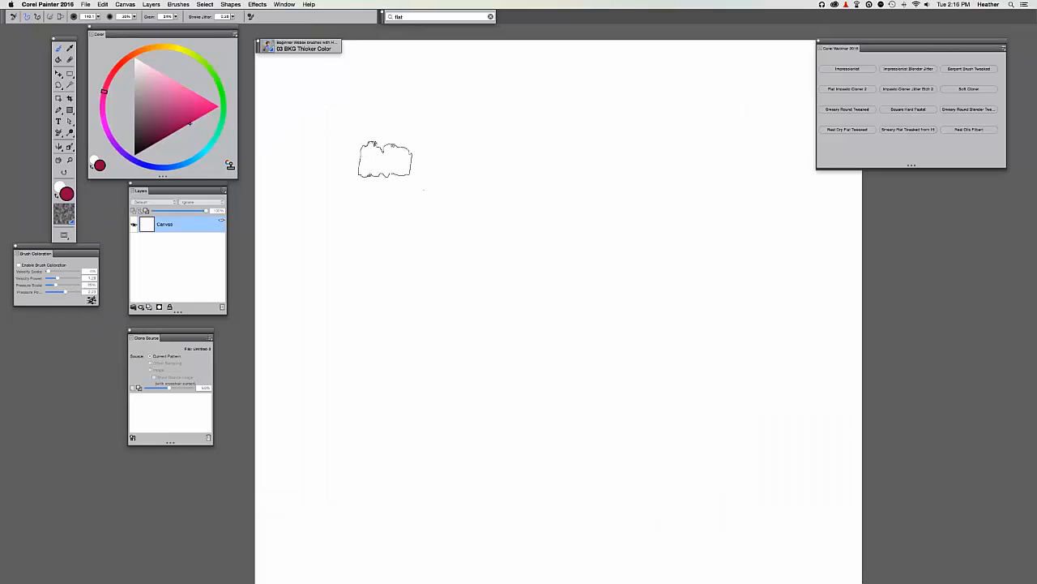
mouse_move(384, 160)
mouse_down()
mouse_move(356, 197)
mouse_move(390, 184)
mouse_move(392, 198)
mouse_move(406, 197)
mouse_move(437, 234)
mouse_move(491, 215)
mouse_move(586, 225)
mouse_move(594, 192)
mouse_move(660, 204)
mouse_move(679, 196)
mouse_move(635, 186)
mouse_move(648, 185)
mouse_move(601, 229)
mouse_move(672, 196)
mouse_move(648, 168)
mouse_move(558, 183)
mouse_move(586, 177)
mouse_move(543, 237)
mouse_move(536, 217)
mouse_move(583, 218)
mouse_move(487, 191)
mouse_move(502, 183)
mouse_move(536, 192)
mouse_move(459, 232)
mouse_up()
key(super+minus)
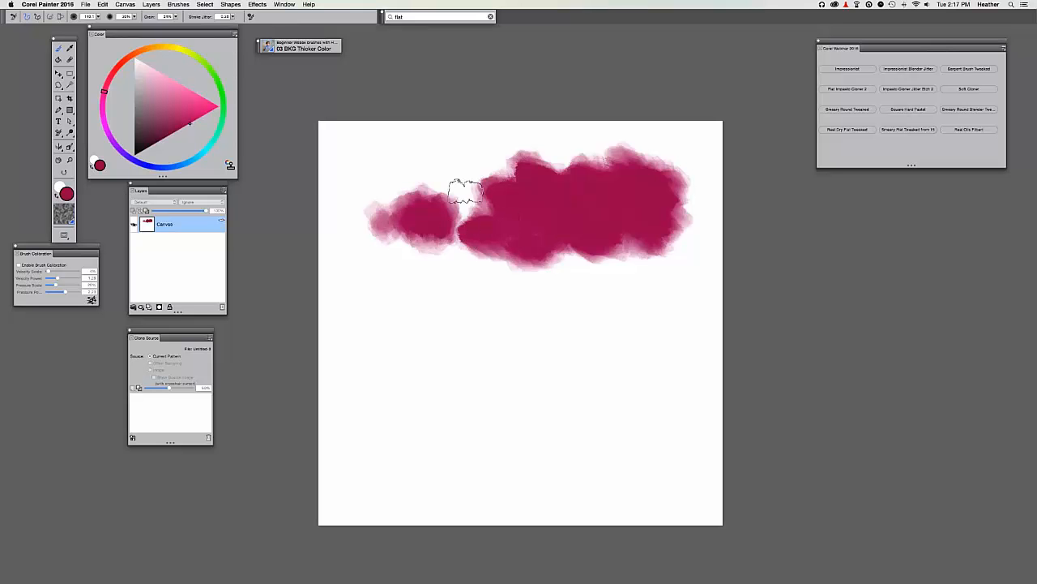
key(super+plus)
mouse_move(577, 243)
mouse_down()
mouse_move(595, 258)
mouse_move(689, 243)
mouse_move(535, 260)
mouse_move(495, 292)
mouse_move(474, 212)
mouse_up()
scroll(475, 212, down, 2)
scroll(474, 212, right, 2)
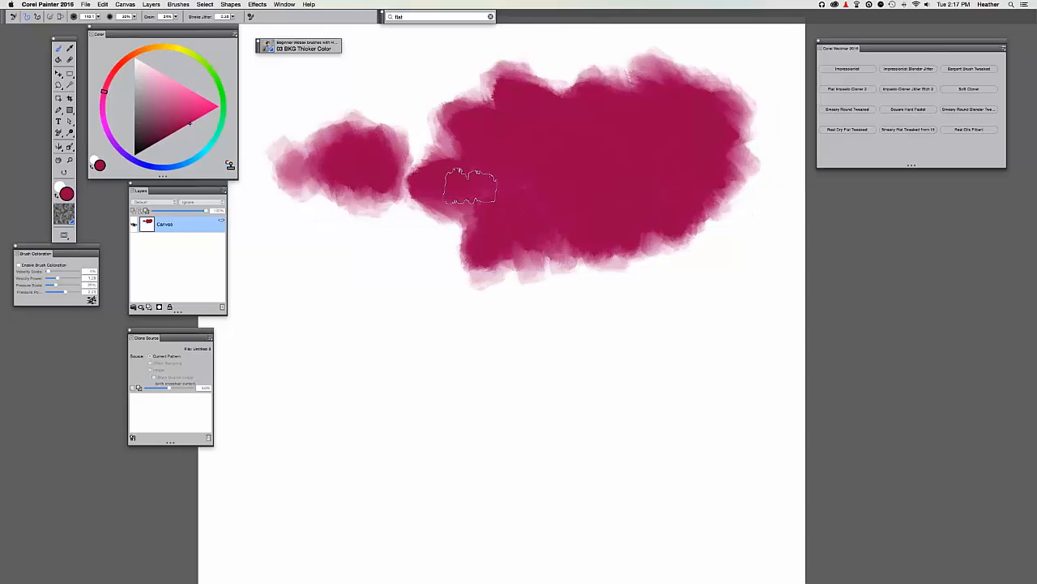
key(super+minus)
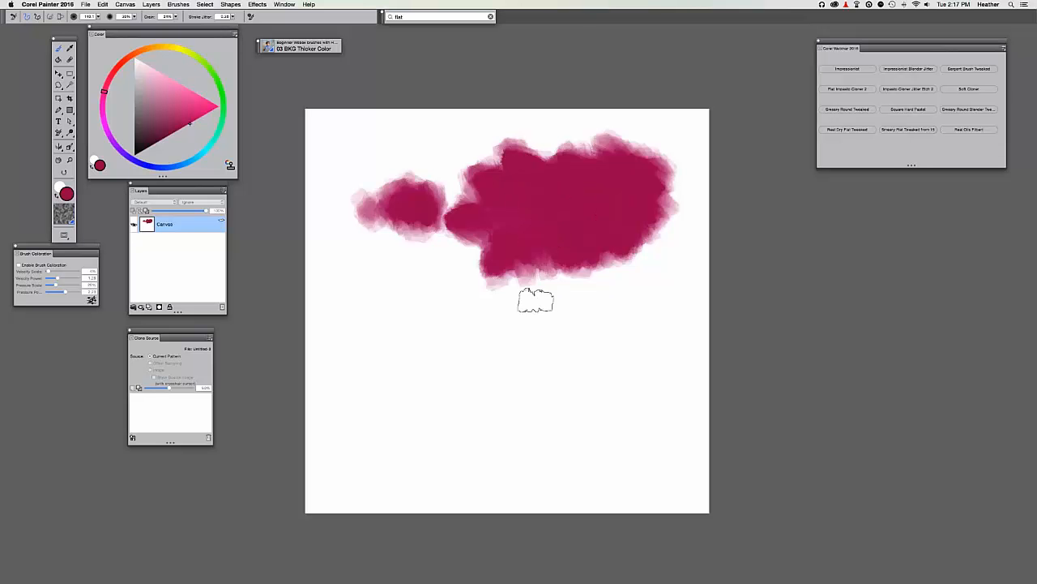
drag(454, 252, 472, 242)
drag(484, 182, 465, 166)
key(super+equal)
mouse_move(373, 284)
mouse_down()
mouse_move(389, 295)
mouse_move(428, 283)
mouse_up()
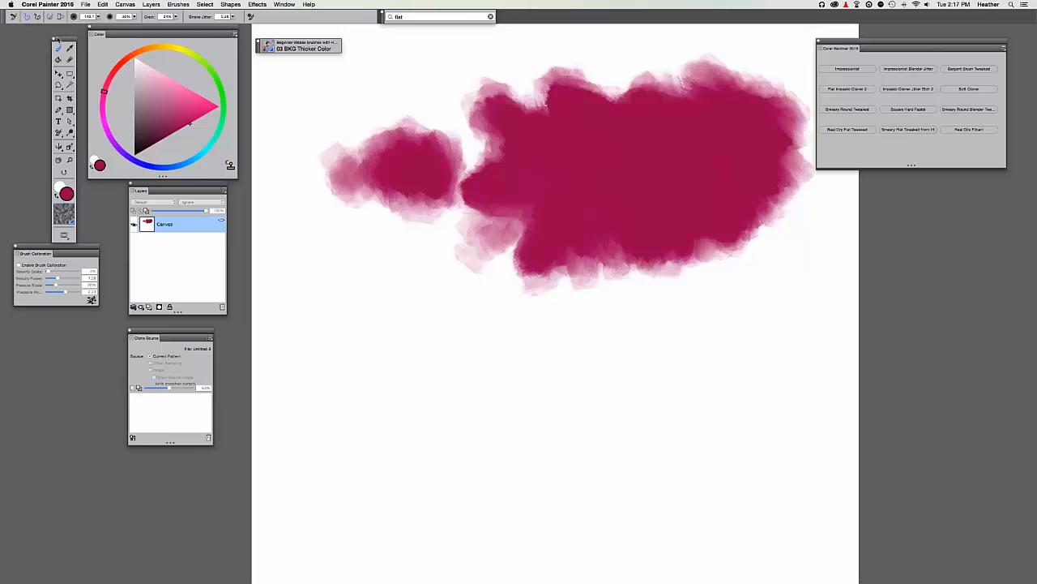
mouse_move(58, 38)
mouse_down()
mouse_move(54, 28)
mouse_move(58, 38)
mouse_up()
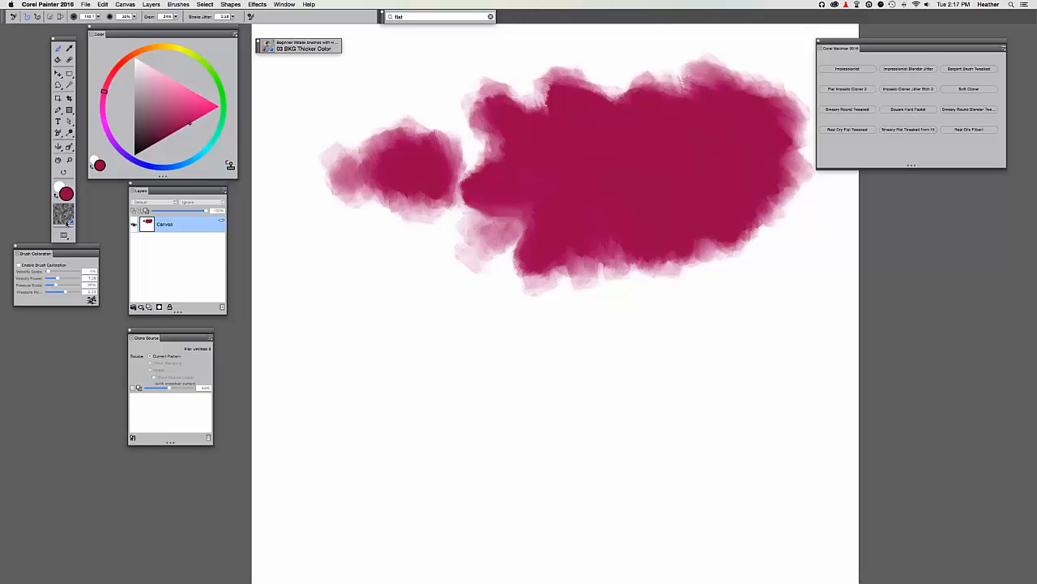
Paint pale pink strokes below the blob and switch to a different, darker paper texture.
click(61, 219)
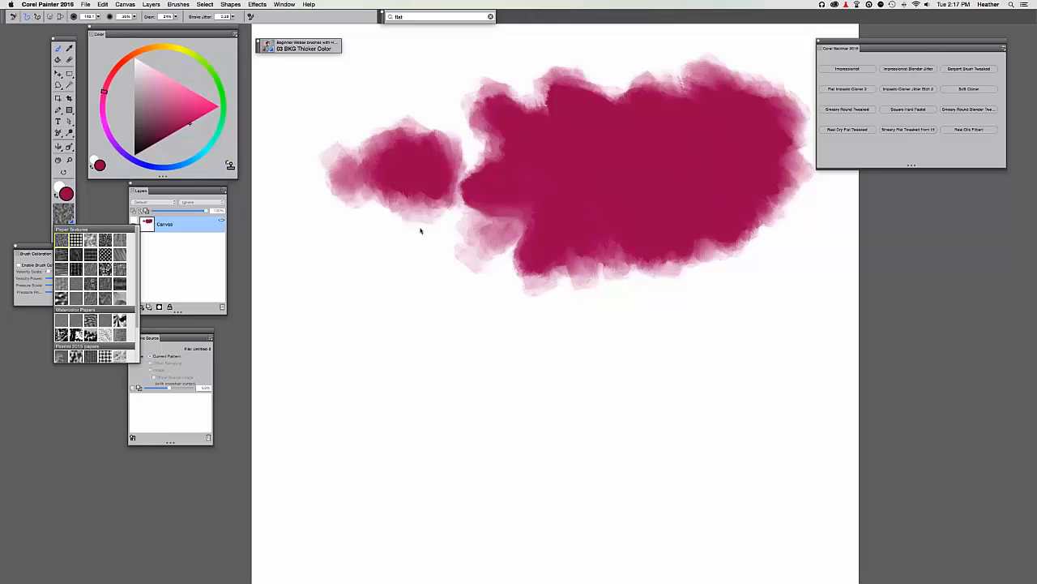
mouse_move(419, 230)
mouse_down()
mouse_move(467, 213)
mouse_move(466, 239)
mouse_move(487, 247)
mouse_move(498, 226)
mouse_move(477, 251)
mouse_move(479, 226)
mouse_move(506, 251)
mouse_up()
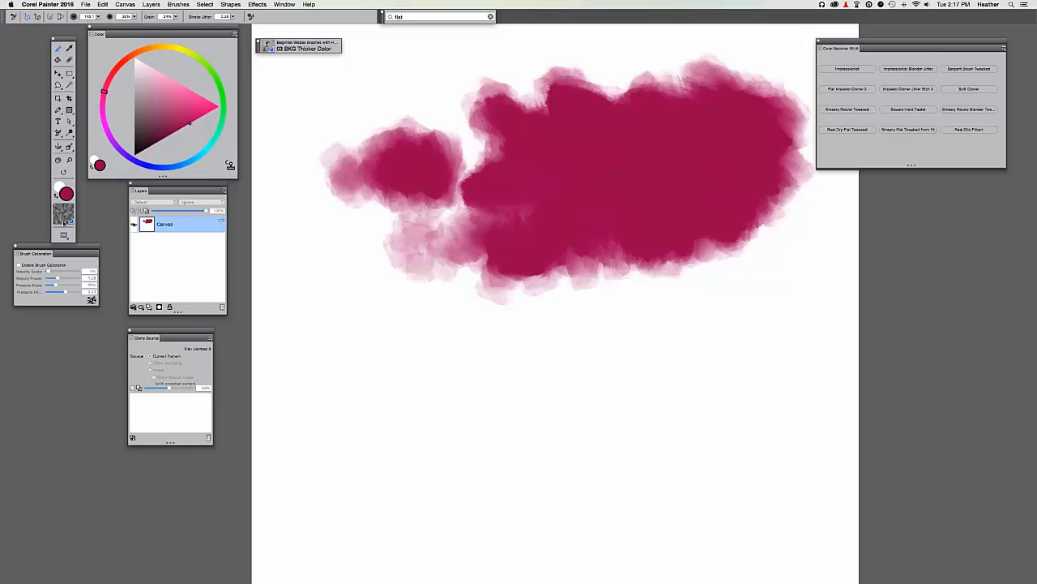
click(61, 217)
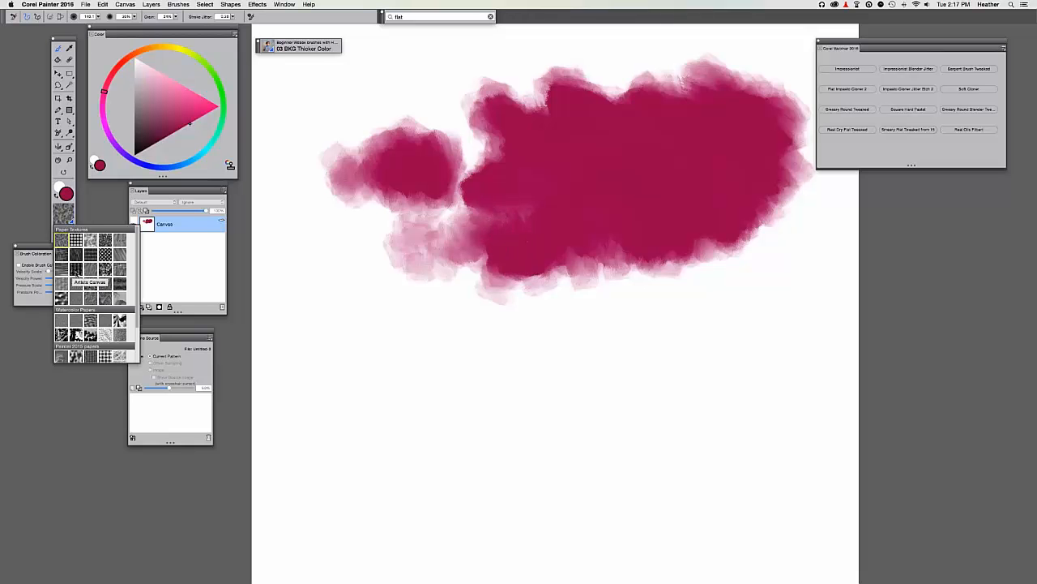
click(75, 270)
click(62, 215)
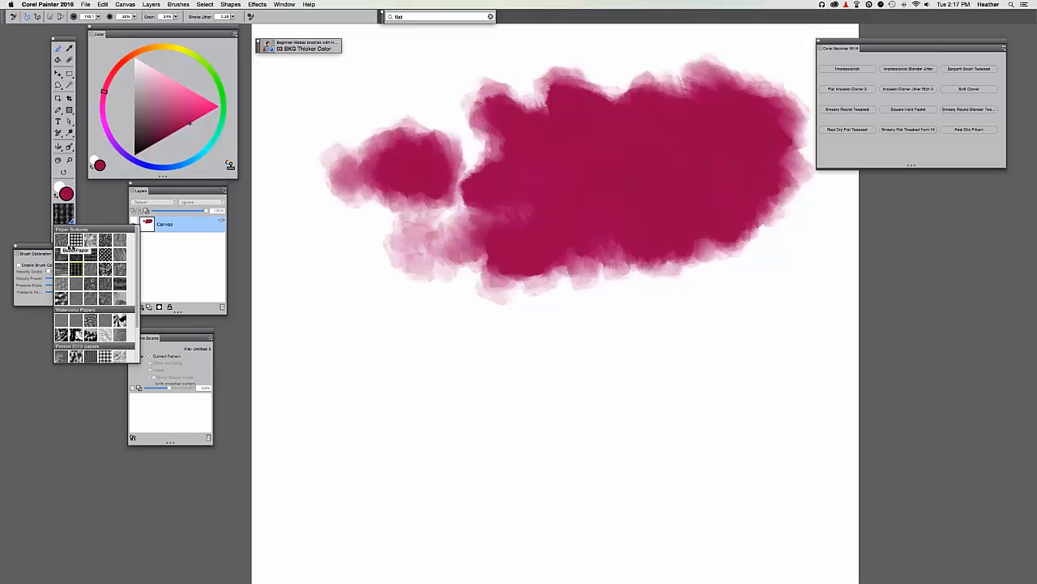
click(74, 261)
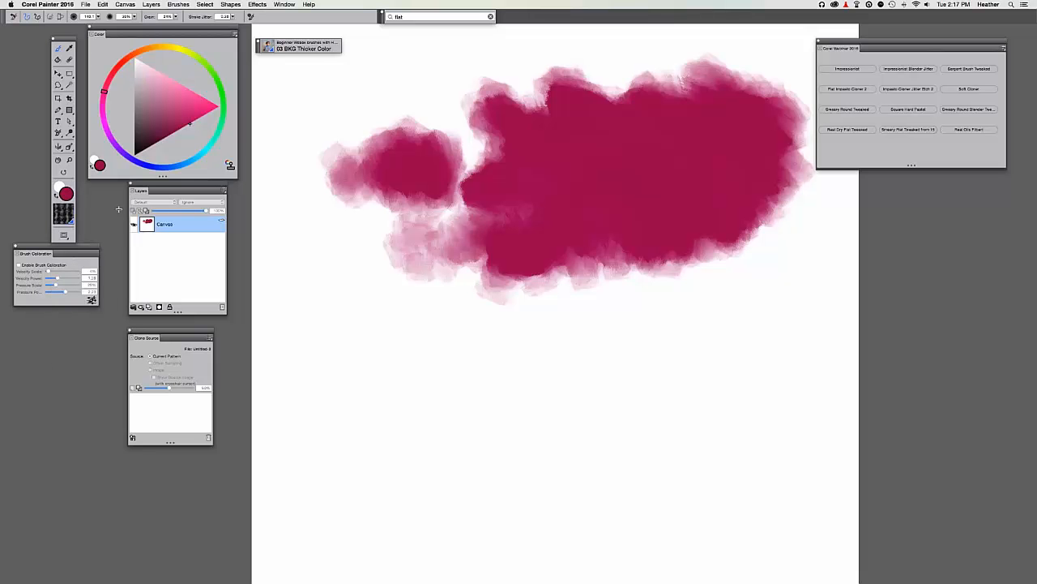
Paint a broad crimson band below the main blob, extending it right and darkening its edges.
mouse_move(385, 336)
mouse_down()
mouse_move(393, 361)
mouse_move(431, 379)
mouse_move(465, 336)
mouse_up()
scroll(470, 268, down, 3)
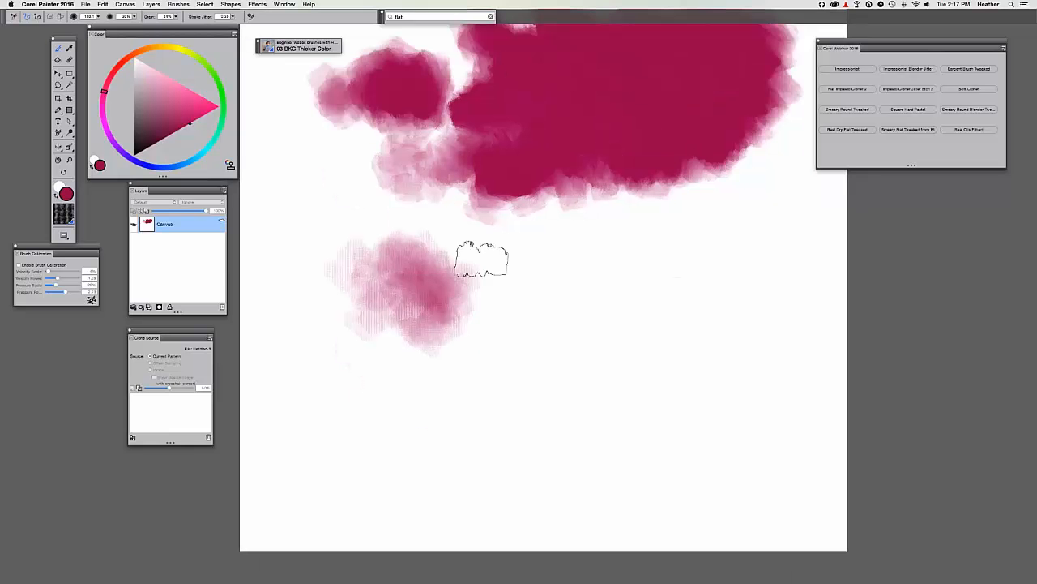
mouse_move(482, 259)
mouse_down()
mouse_move(490, 290)
mouse_move(517, 250)
mouse_move(534, 277)
mouse_move(507, 349)
mouse_move(589, 271)
mouse_move(548, 280)
mouse_move(567, 341)
mouse_move(618, 313)
mouse_move(642, 329)
mouse_move(658, 248)
mouse_move(696, 305)
mouse_move(671, 307)
mouse_move(648, 327)
mouse_move(690, 358)
mouse_move(709, 328)
mouse_move(650, 301)
mouse_move(532, 321)
mouse_move(610, 355)
mouse_move(676, 257)
mouse_move(678, 317)
mouse_move(673, 308)
mouse_move(710, 271)
mouse_move(607, 266)
mouse_up()
drag(595, 337, 618, 356)
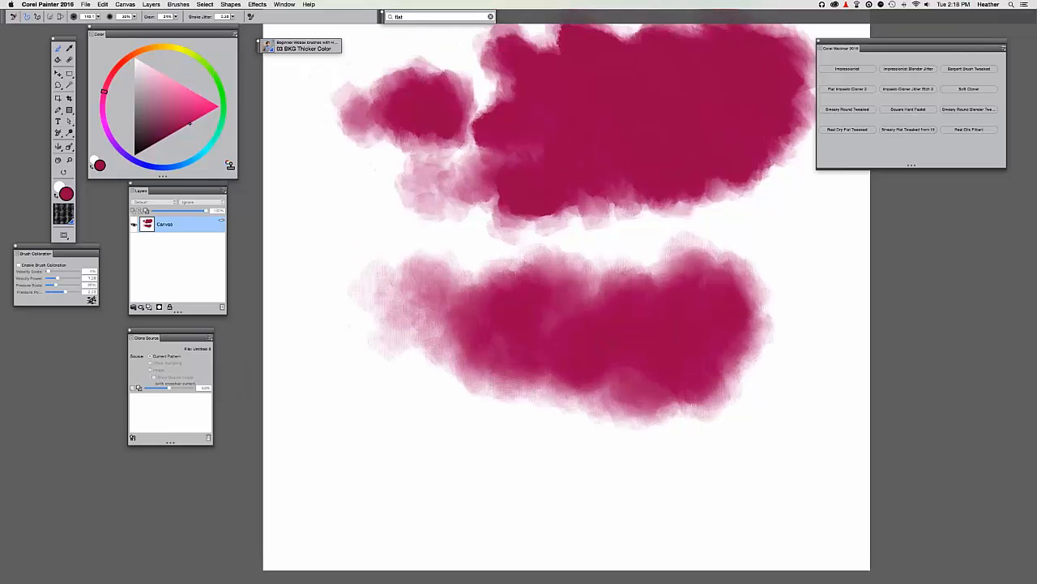
mouse_move(446, 381)
mouse_down()
mouse_move(494, 416)
mouse_move(740, 348)
mouse_move(766, 359)
mouse_move(753, 371)
mouse_move(792, 332)
mouse_move(815, 341)
mouse_move(691, 345)
mouse_move(765, 342)
mouse_move(791, 324)
mouse_up()
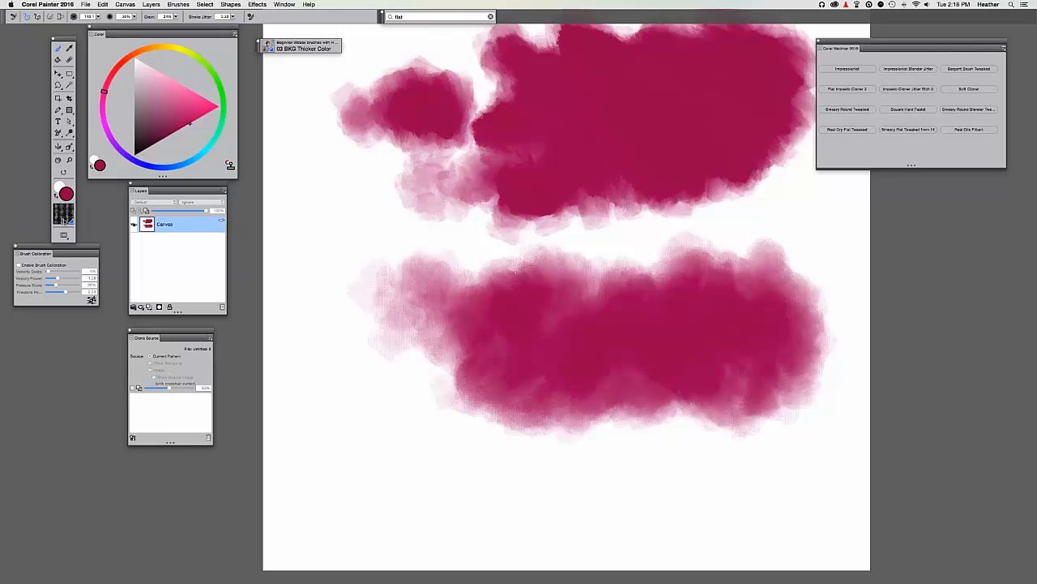
click(66, 221)
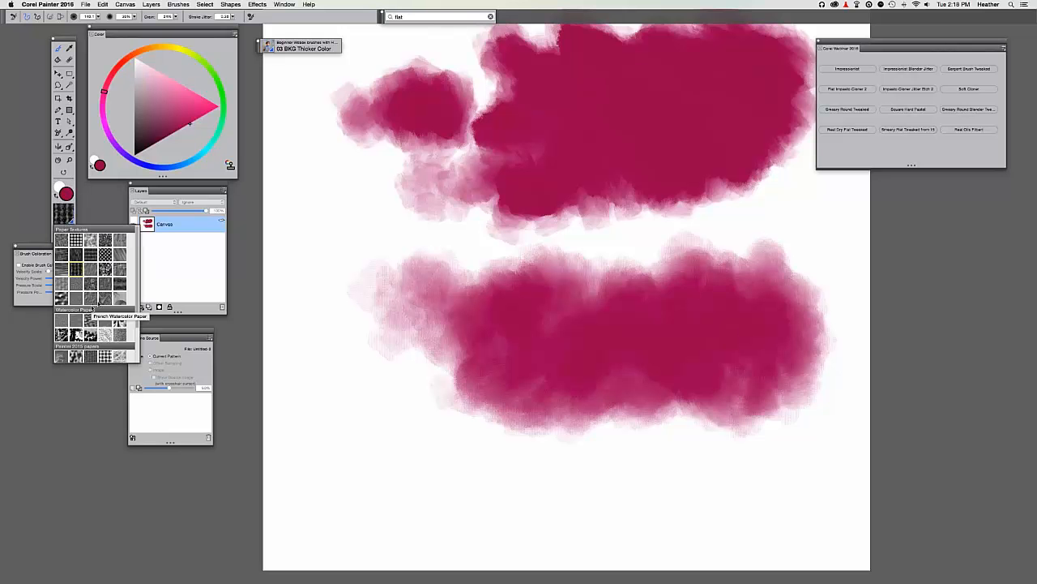
Paint a third row of textured dabs along the canvas bottom, changing paper textures between strokes.
click(116, 272)
mouse_move(389, 456)
mouse_down()
mouse_move(370, 451)
mouse_move(413, 503)
mouse_move(429, 458)
mouse_move(494, 475)
mouse_move(551, 454)
mouse_move(604, 486)
mouse_move(535, 462)
mouse_up()
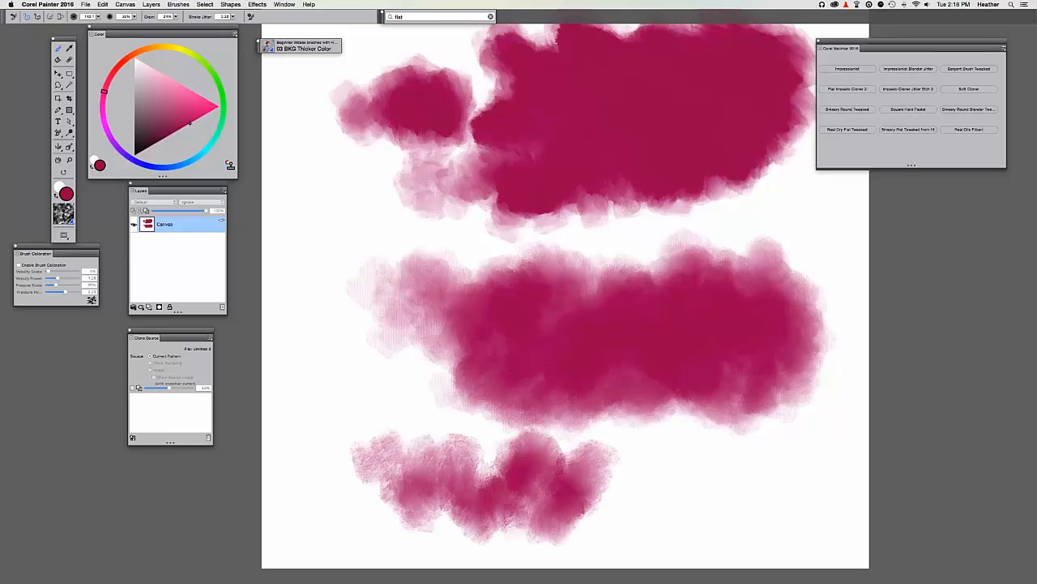
drag(508, 372, 488, 308)
mouse_move(567, 397)
mouse_down()
mouse_move(571, 423)
mouse_move(642, 371)
mouse_move(657, 454)
mouse_up()
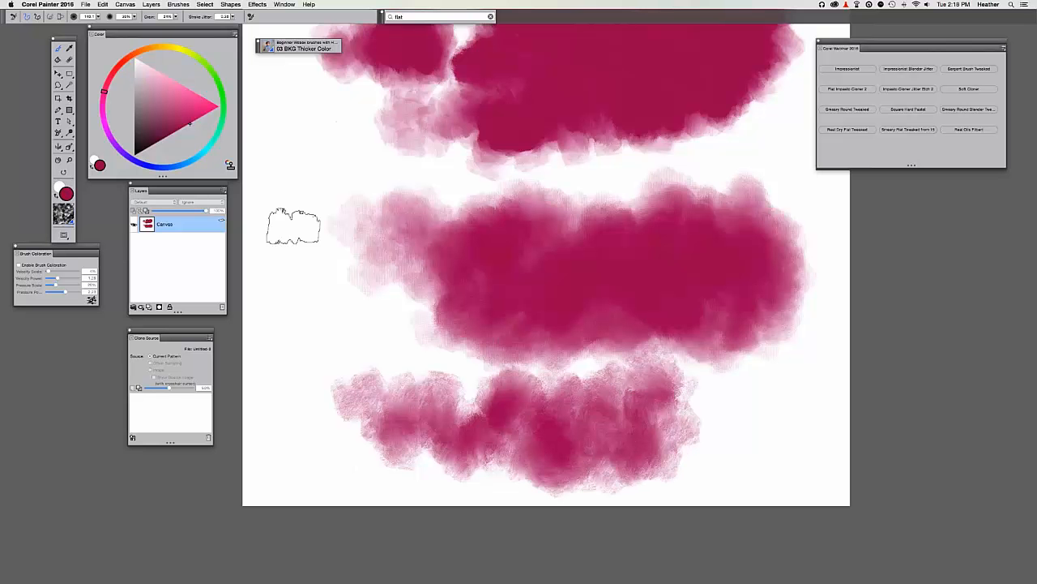
click(69, 229)
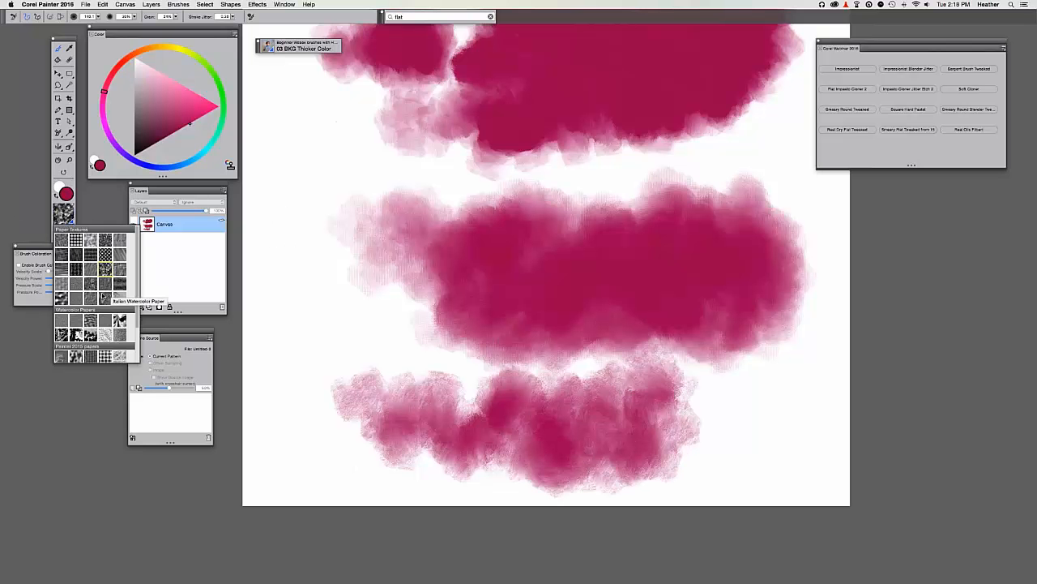
click(105, 270)
mouse_move(741, 364)
mouse_down()
mouse_move(731, 404)
mouse_move(744, 424)
mouse_move(765, 385)
mouse_move(781, 455)
mouse_move(803, 470)
mouse_up()
drag(637, 274, 610, 307)
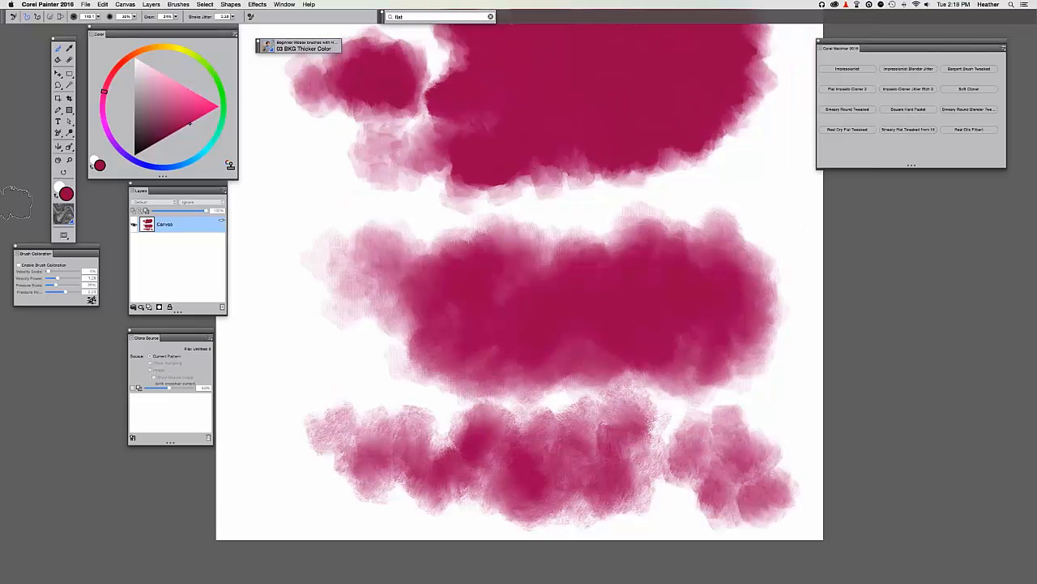
click(63, 217)
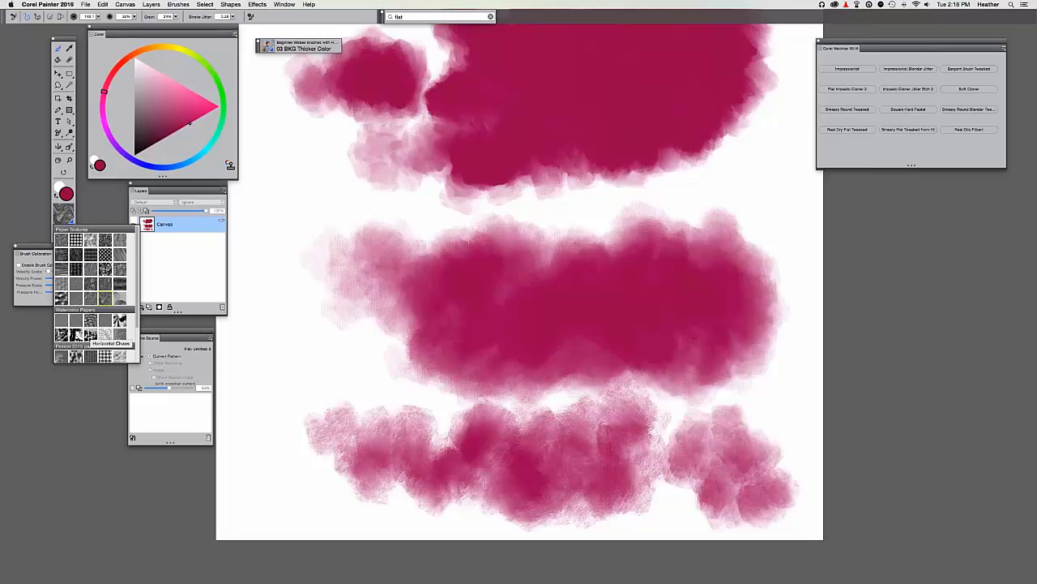
click(100, 252)
mouse_move(301, 348)
mouse_down()
mouse_move(260, 390)
mouse_move(280, 429)
mouse_move(265, 441)
mouse_move(323, 379)
mouse_move(339, 361)
mouse_up()
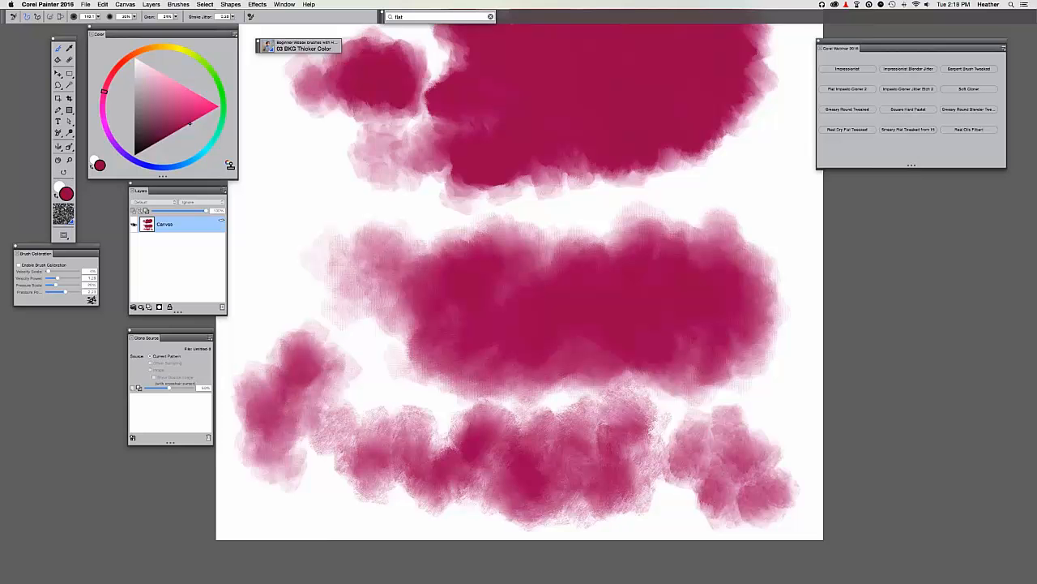
With a new paper, brush crimson into the white gaps and pale left side of the middle band.
key(super+equal)
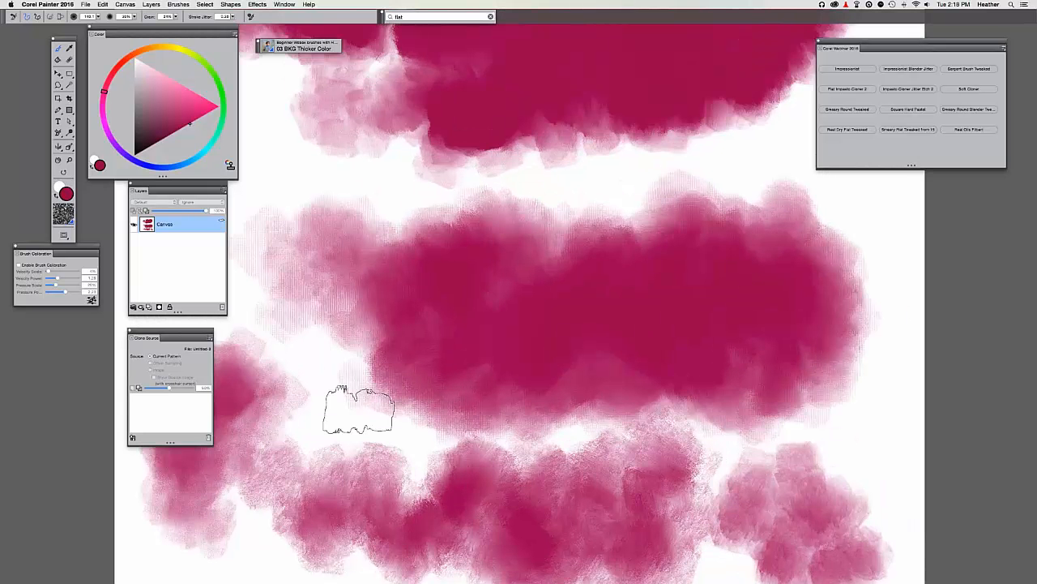
drag(413, 481, 514, 361)
click(64, 214)
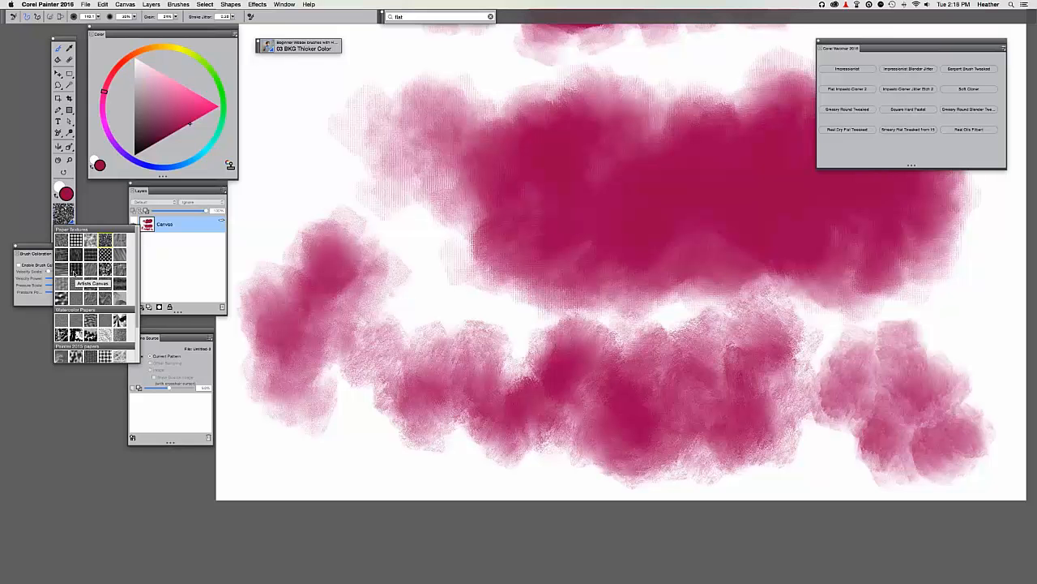
click(75, 270)
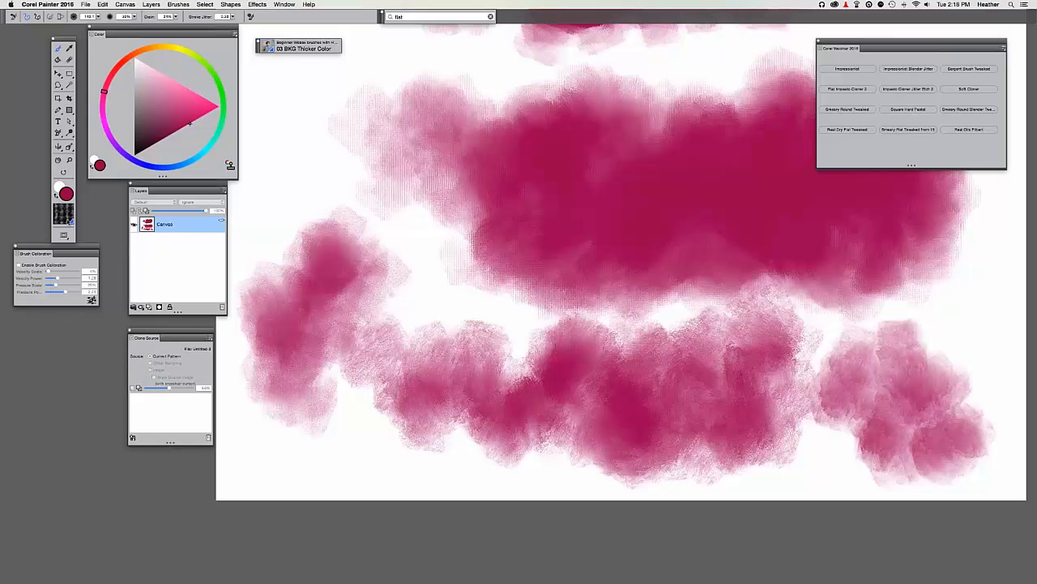
mouse_move(456, 268)
mouse_down()
mouse_move(418, 280)
mouse_move(498, 283)
mouse_move(519, 312)
mouse_up()
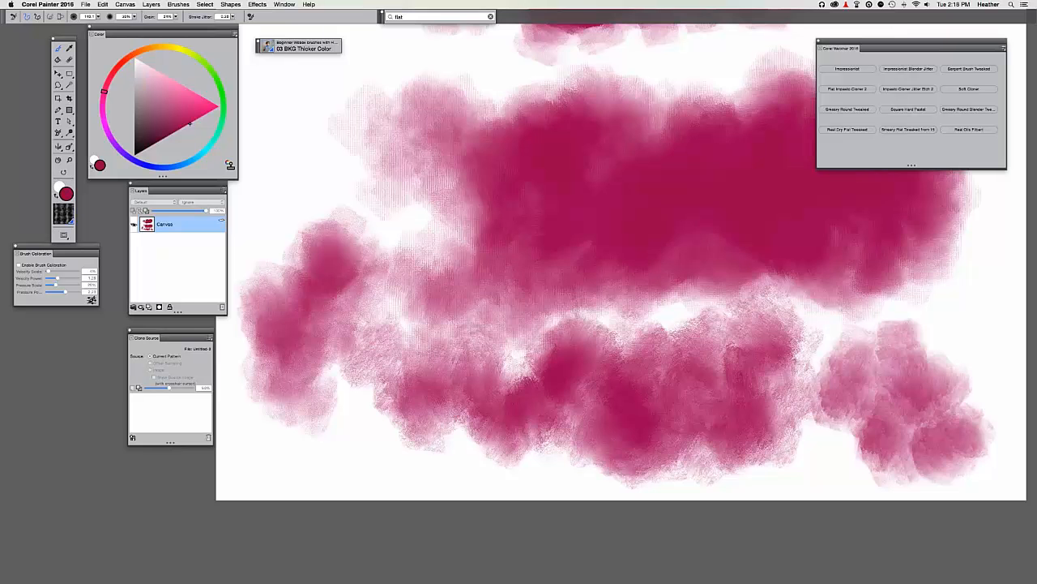
key(super+minus)
drag(676, 345, 596, 467)
mouse_move(439, 316)
mouse_down()
mouse_move(378, 317)
mouse_move(395, 334)
mouse_move(347, 351)
mouse_move(349, 377)
mouse_up()
key(super+minus)
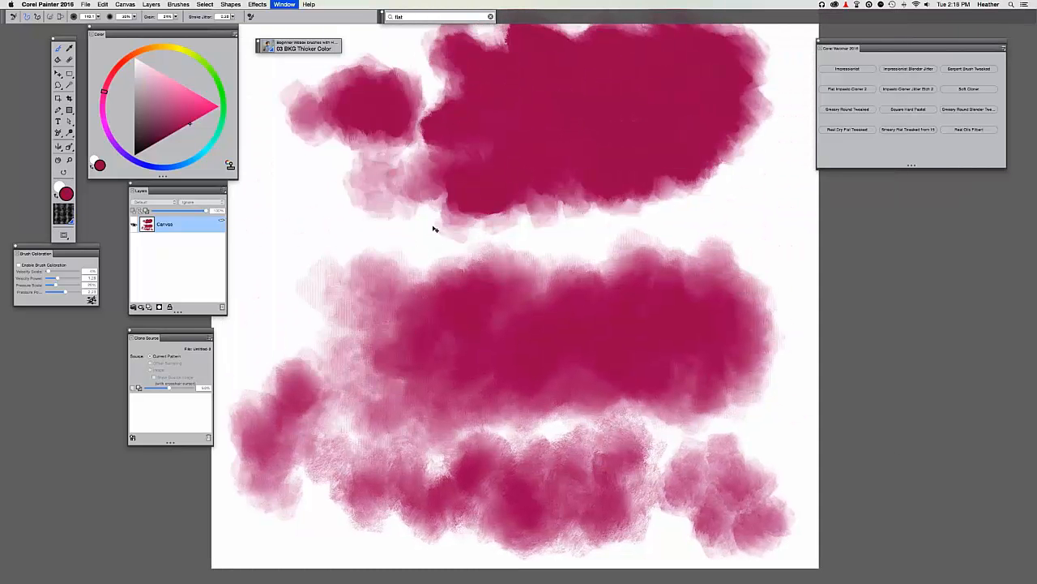
Close the crimson practice painting and the cleared portrait document, discarding changes to both.
drag(408, 204, 409, 221)
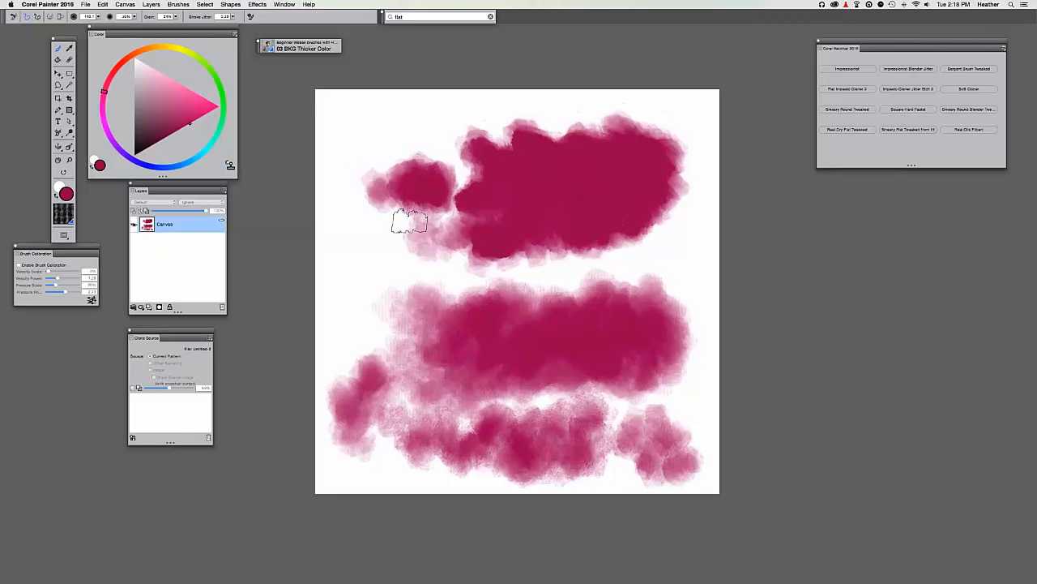
key(super+w)
click(481, 188)
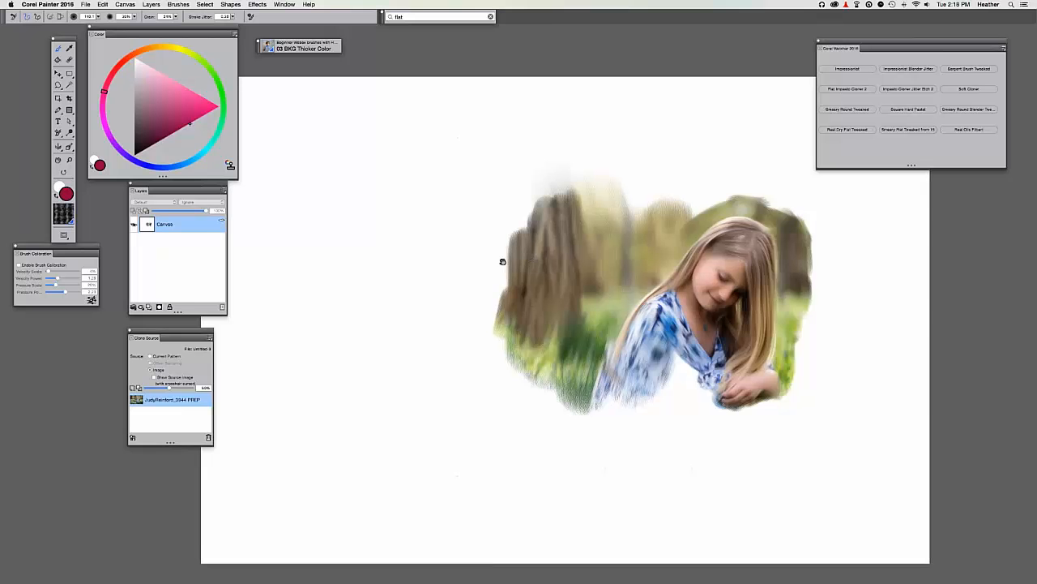
drag(506, 261, 453, 263)
key(super+a)
key(BackSpace)
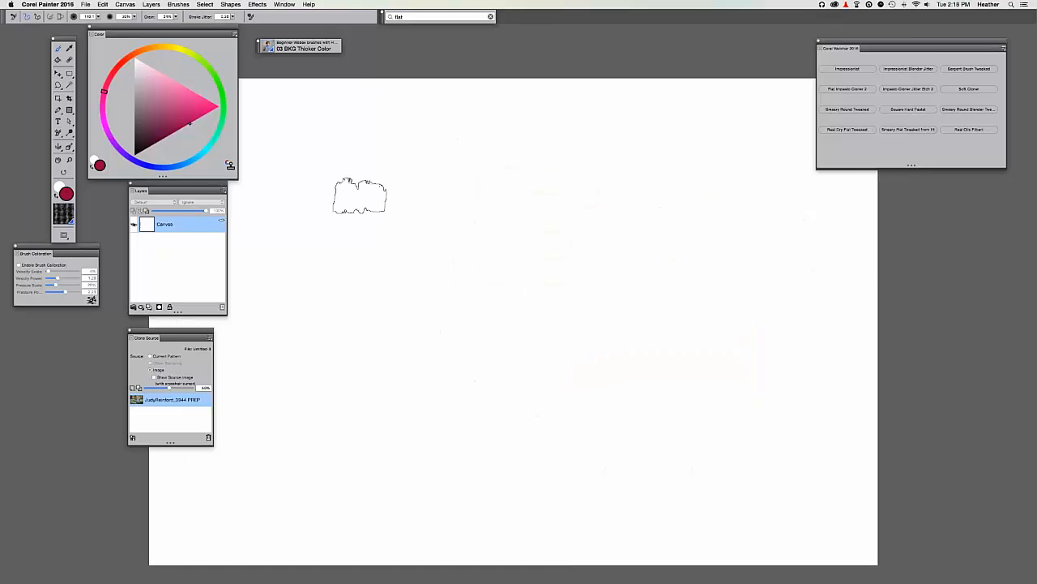
key(super+w)
click(487, 186)
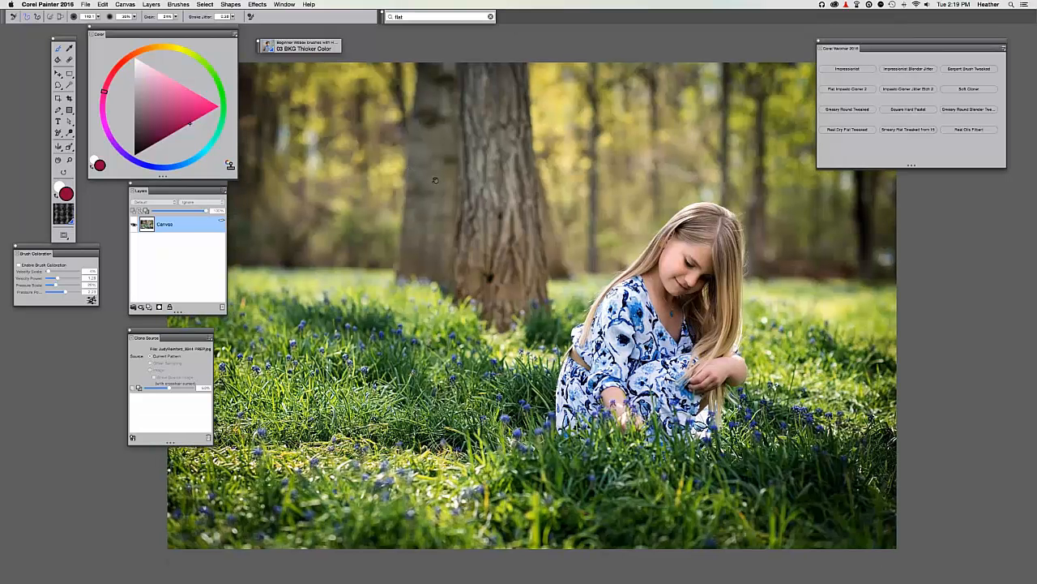
Hide all palettes to view the girl-in-grass photo alone, then show them again.
drag(404, 166, 427, 170)
key(Tab)
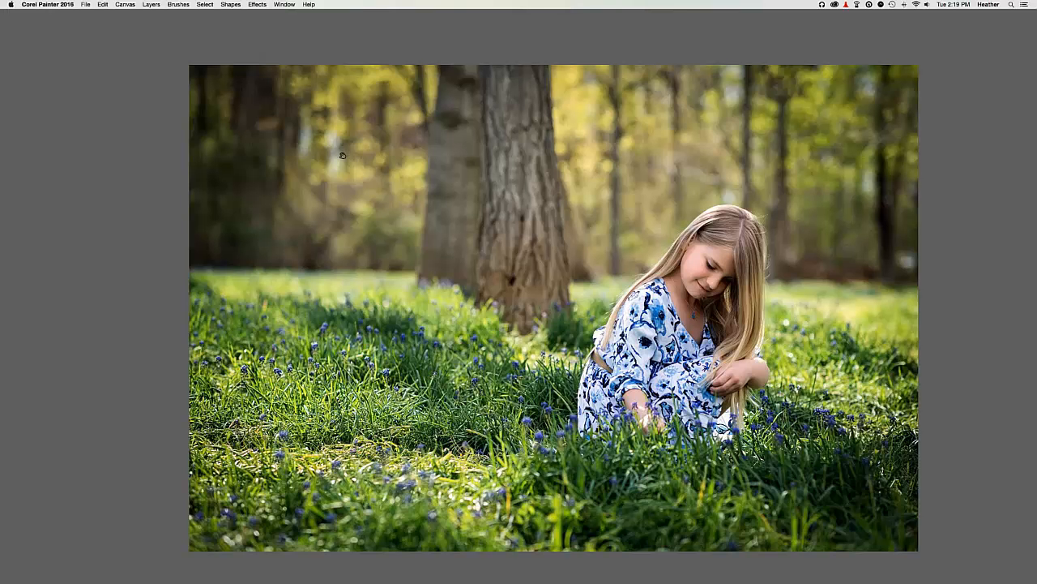
drag(342, 155, 315, 154)
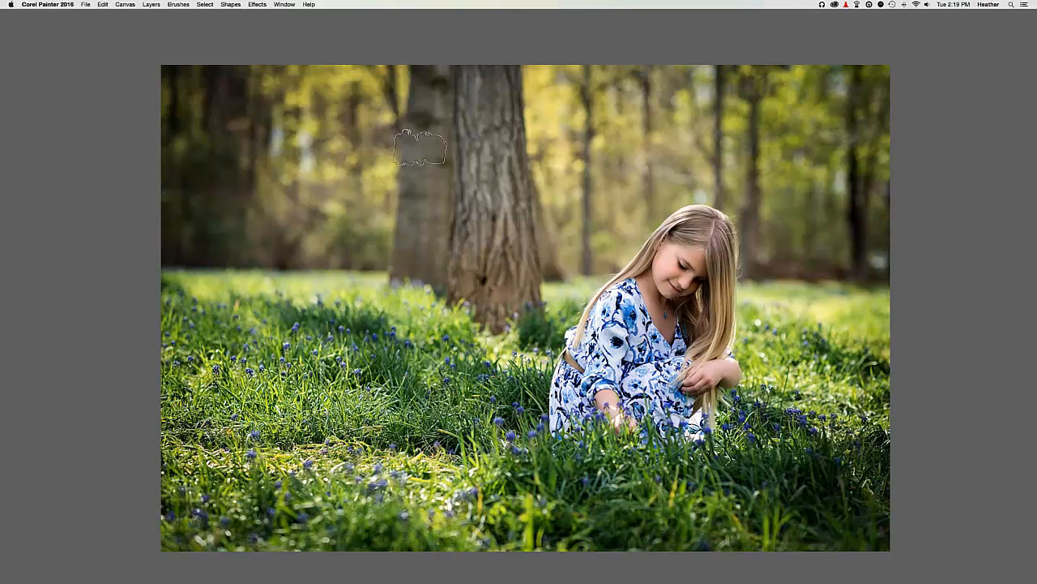
key(Tab)
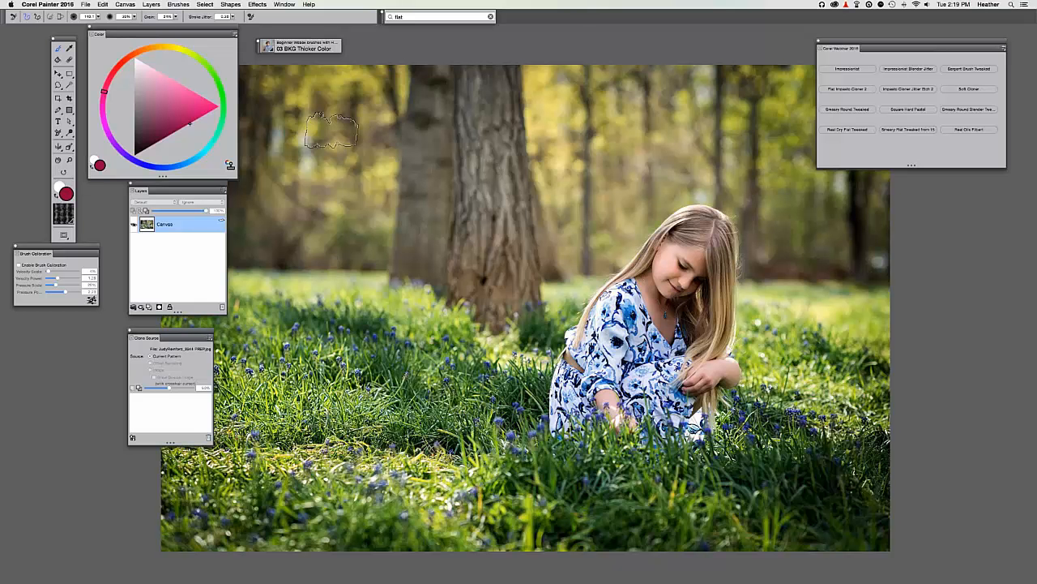
Make a clone of the girl-in-grass photo with File > Clone and clear it to white.
click(86, 5)
click(108, 74)
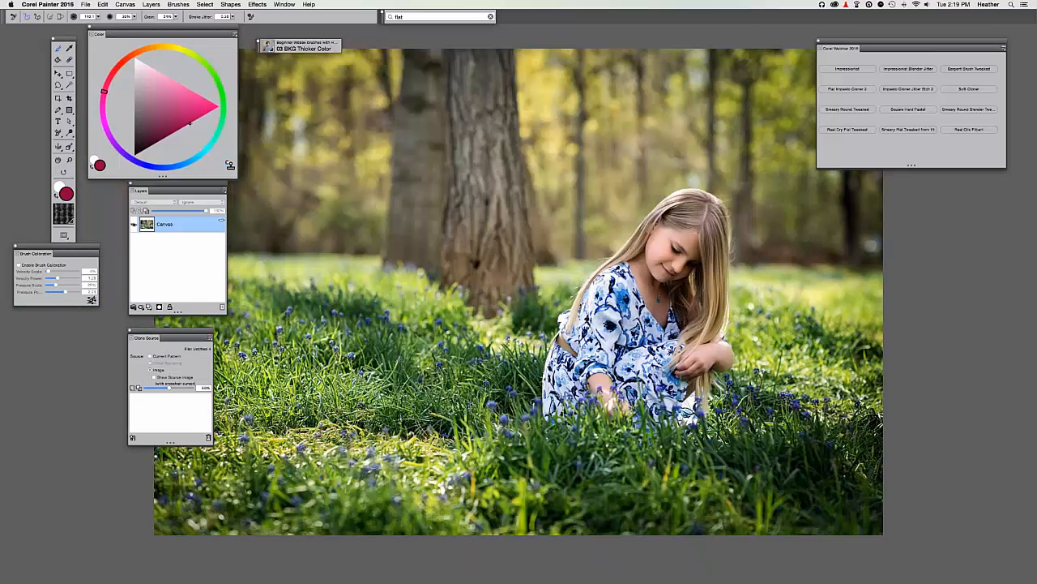
drag(423, 270, 497, 281)
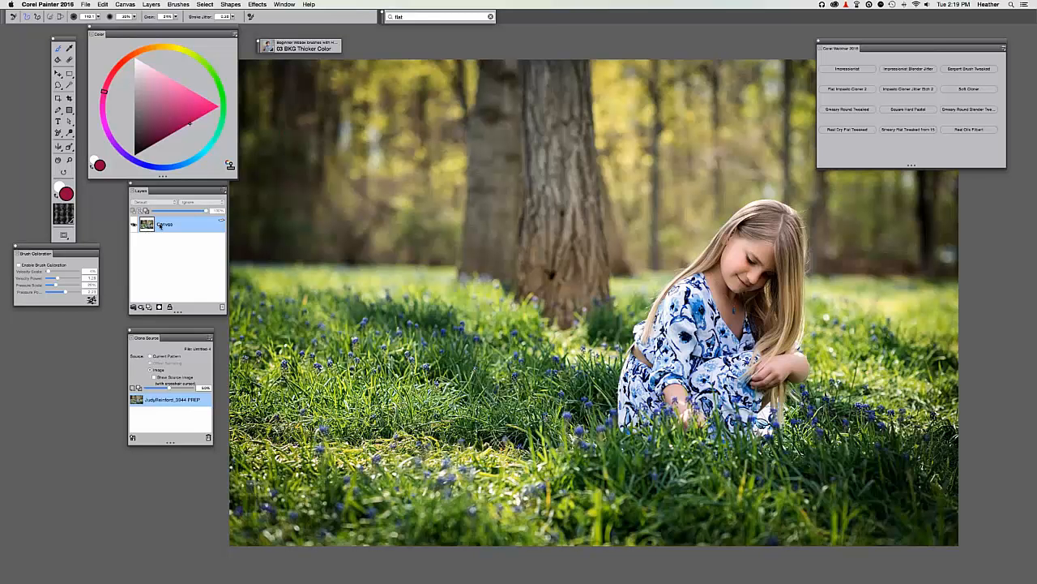
key(super+a)
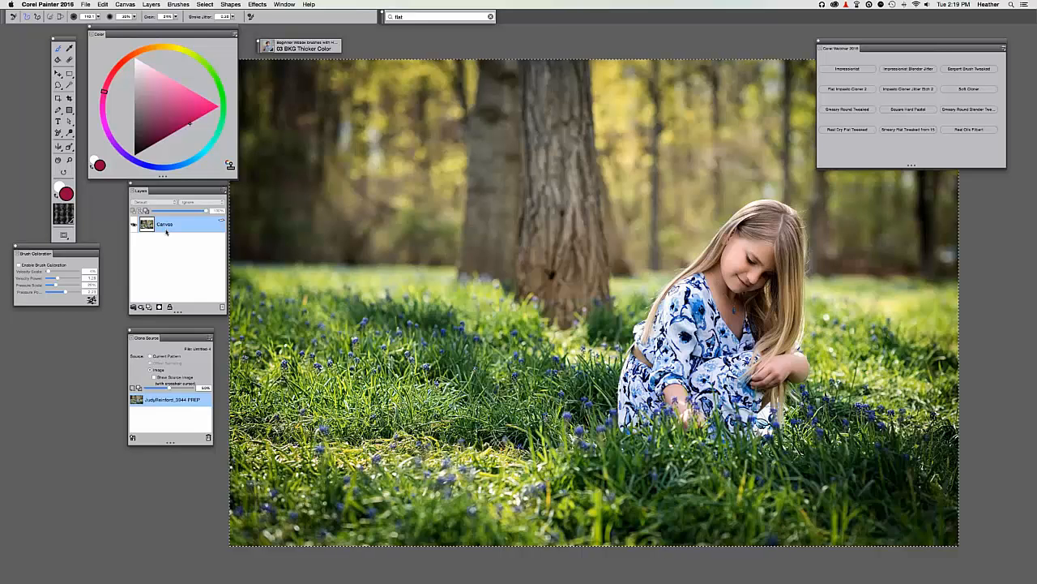
key(BackSpace)
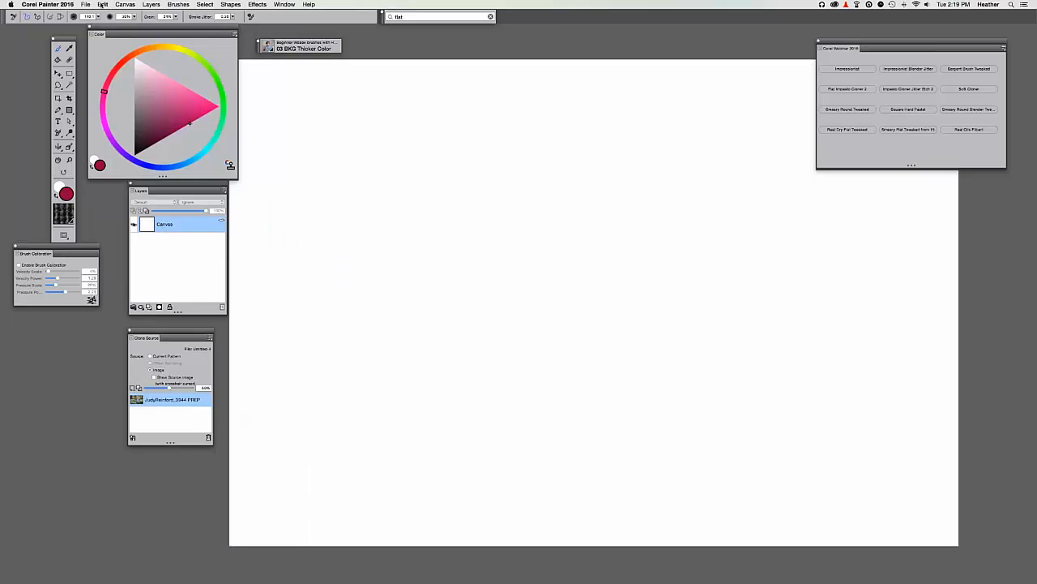
Dismiss the menu, pick the Paint Bucket tool, and reposition the Clone Source panel.
click(103, 4)
click(355, 331)
click(58, 60)
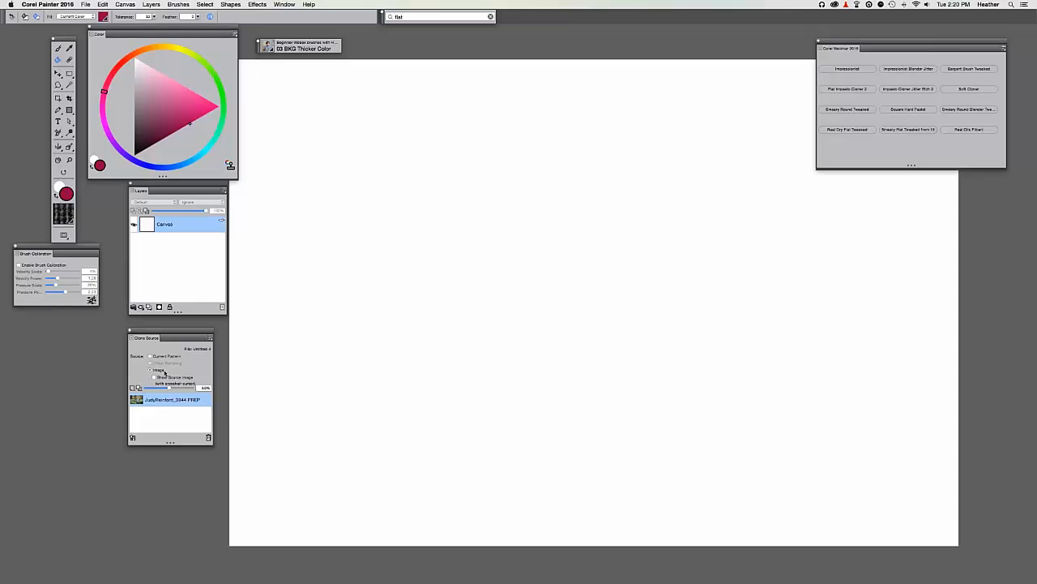
drag(140, 336, 153, 325)
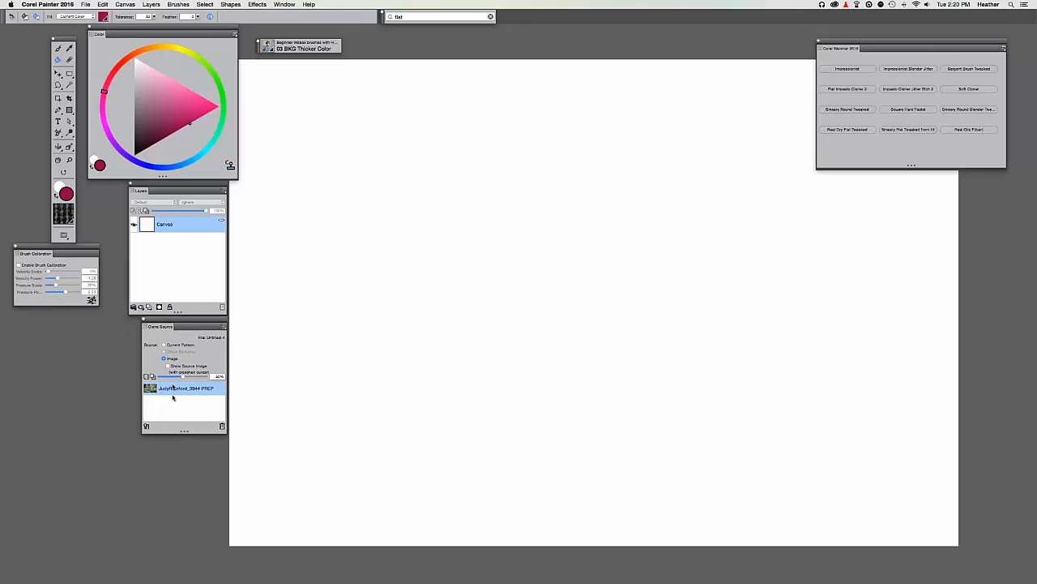
mouse_move(171, 324)
mouse_down()
mouse_move(158, 324)
mouse_move(171, 324)
mouse_up()
Lower tracing-paper opacity to near 0% and toggle Tracing Paper on and off, leaving it off.
drag(181, 378, 150, 377)
click(147, 377)
click(146, 377)
click(147, 377)
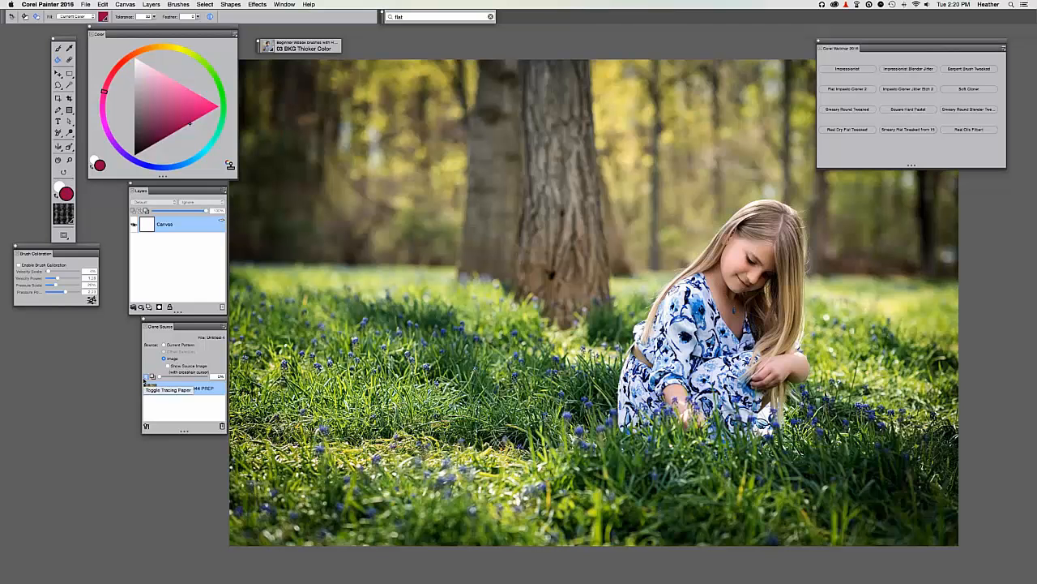
click(147, 377)
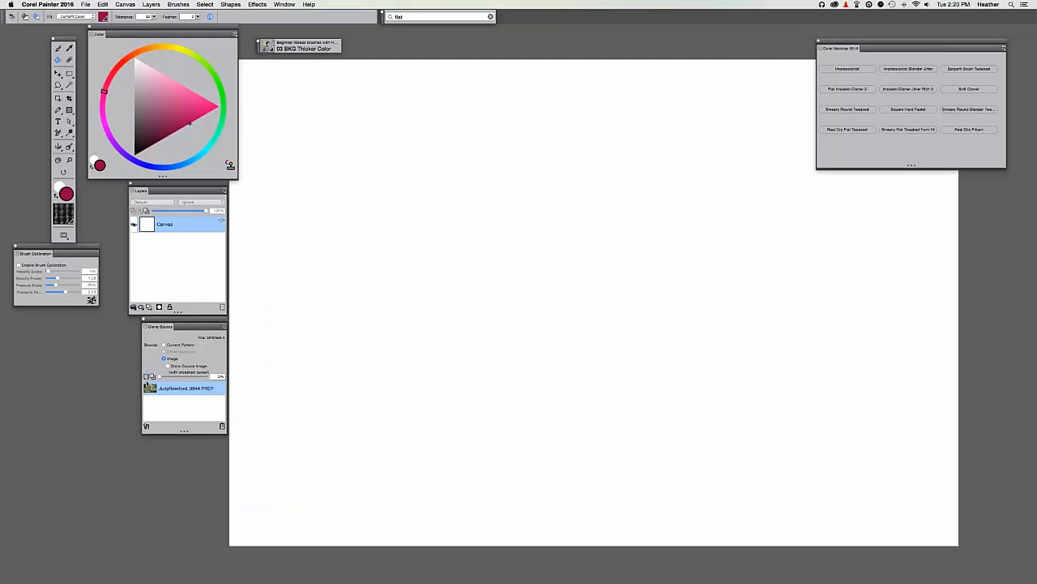
Draw a crimson test rectangle and soft pink brush daubs, then turn Tracing Paper on.
key(super+t)
key(super+t)
drag(308, 143, 309, 148)
mouse_move(355, 256)
mouse_down()
mouse_move(396, 325)
mouse_move(382, 315)
mouse_move(487, 306)
mouse_up()
key(b)
drag(470, 232, 475, 214)
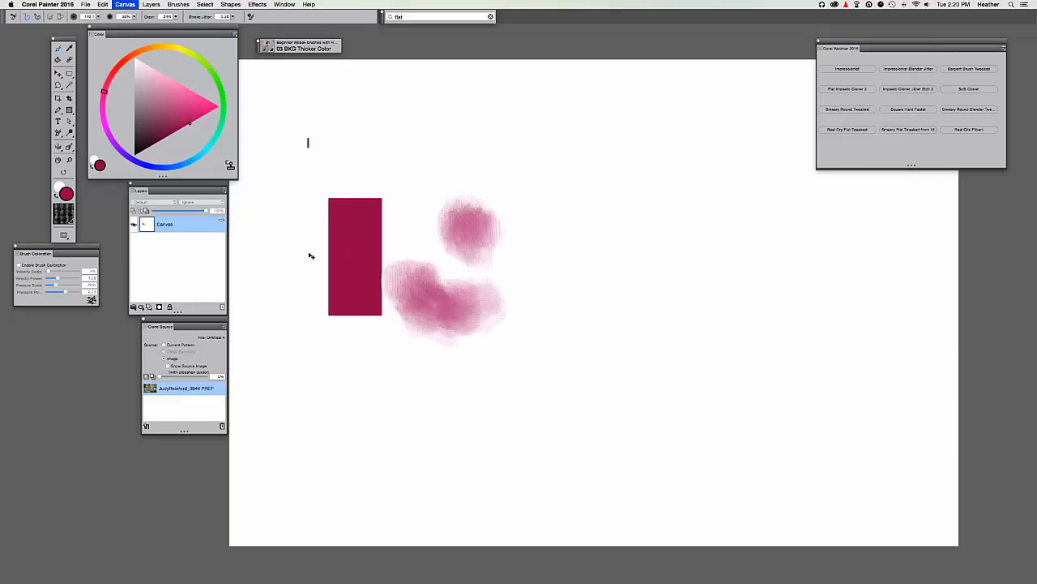
key(super+t)
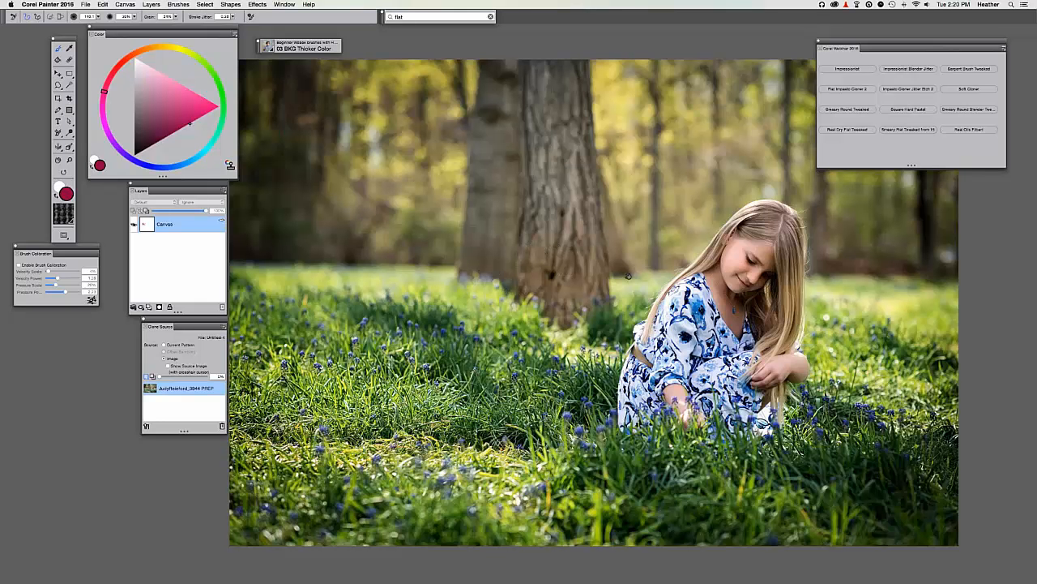
drag(628, 277, 631, 268)
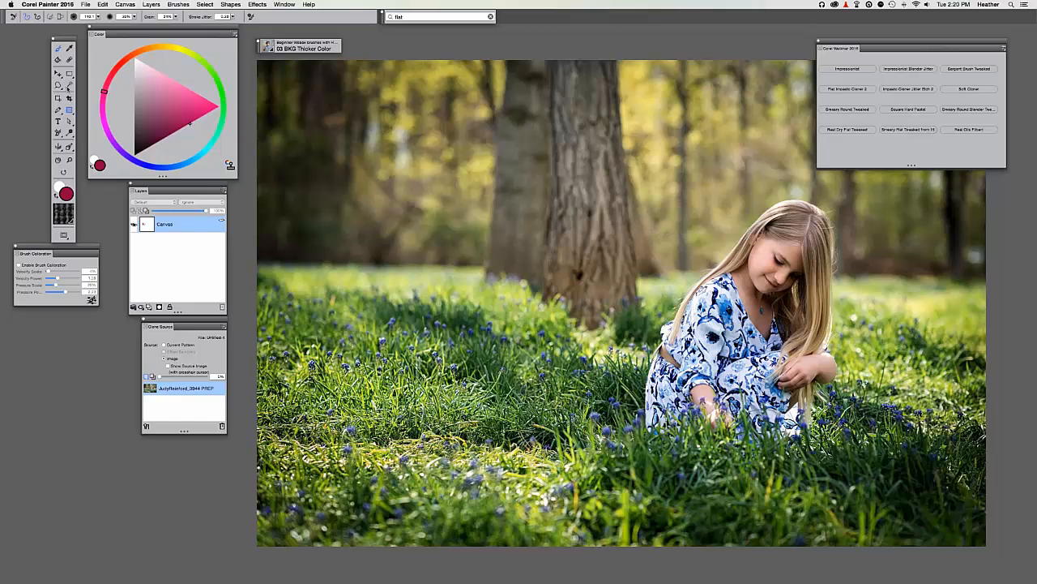
Adjust the Color wheel to a tan, brownish-mauve paint colour.
drag(136, 57, 130, 55)
click(140, 94)
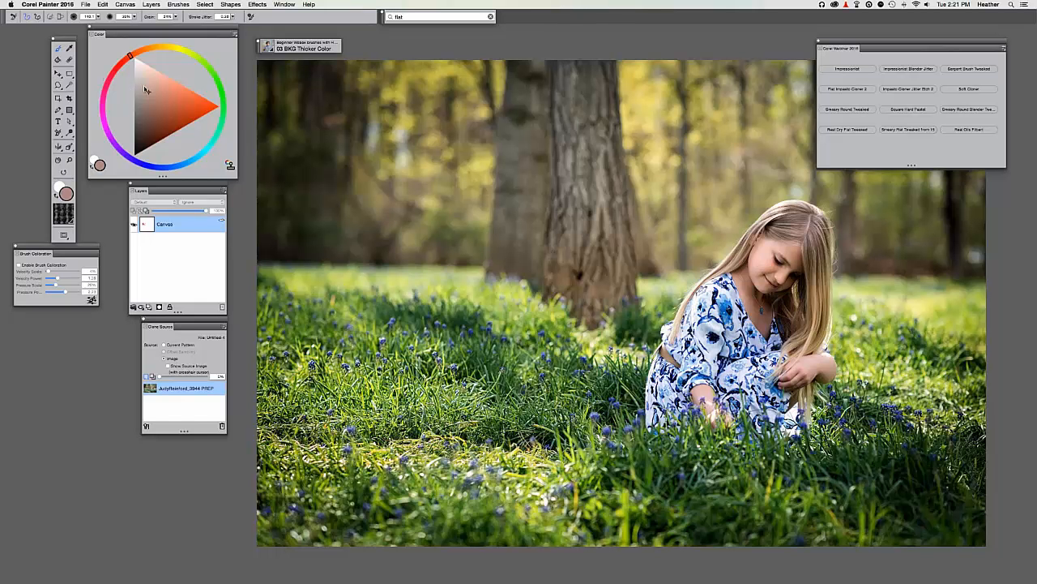
drag(147, 91, 146, 102)
mouse_move(128, 57)
mouse_down()
mouse_move(102, 120)
mouse_move(110, 81)
mouse_move(131, 54)
mouse_move(146, 107)
mouse_move(144, 93)
mouse_up()
Test Paint Bucket fills of tan on the background and the crimson rectangle.
click(57, 60)
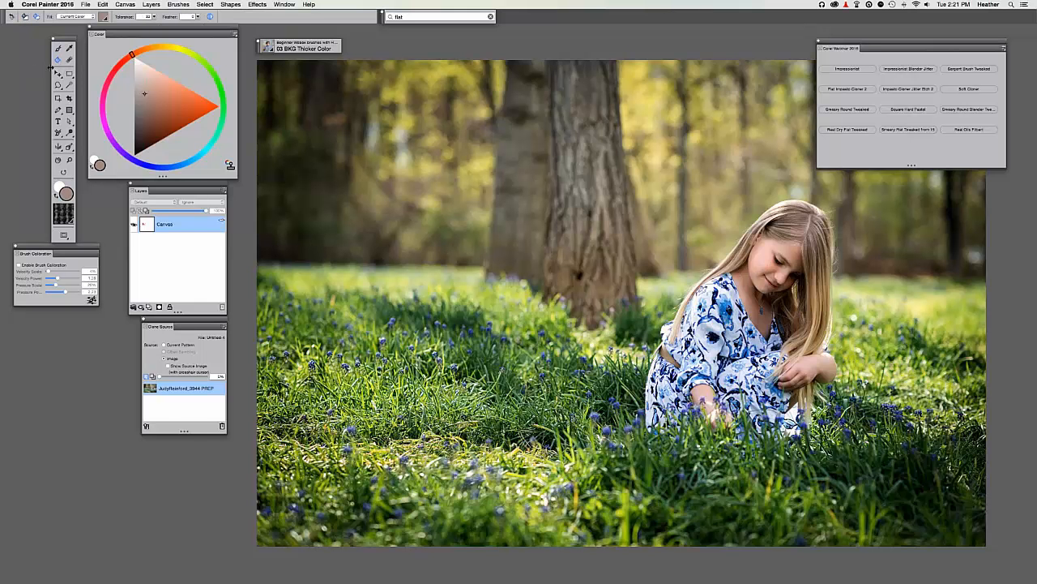
click(362, 175)
key(super+t)
click(388, 266)
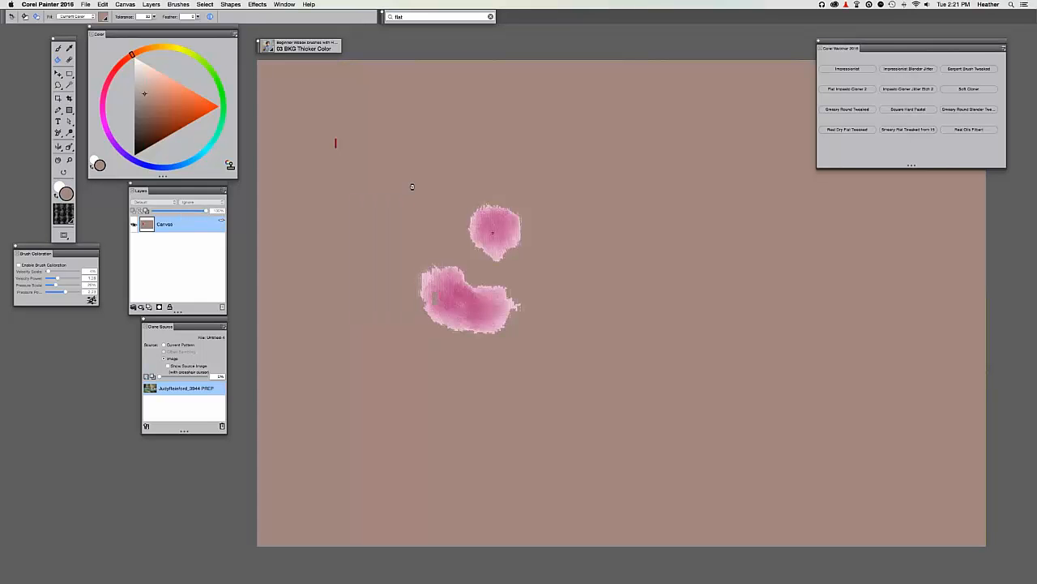
Clear the canvas with Select All and Delete, then fill it entirely with flat tan.
key(super+a)
key(BackSpace)
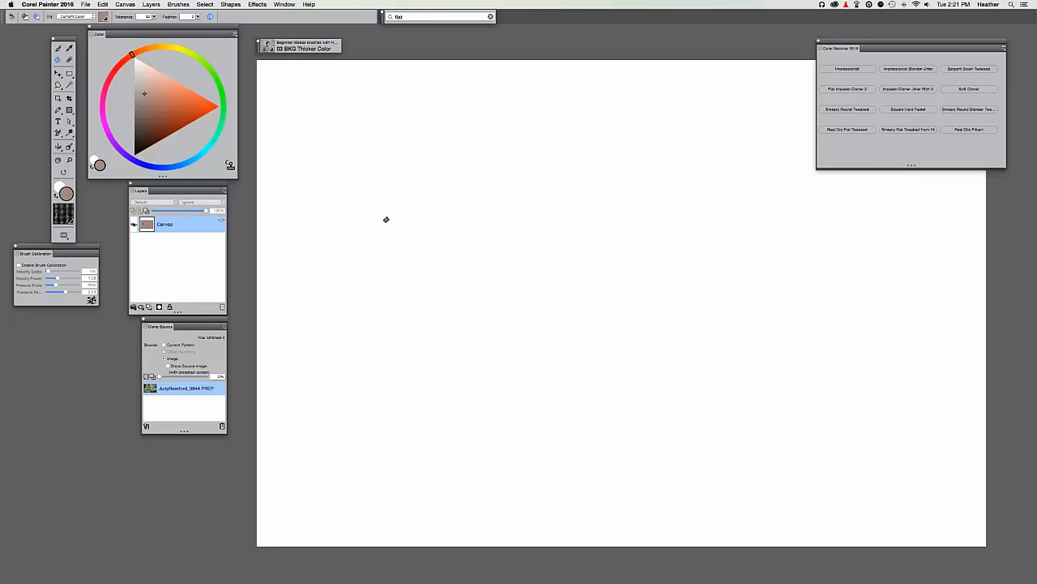
key(b)
click(58, 59)
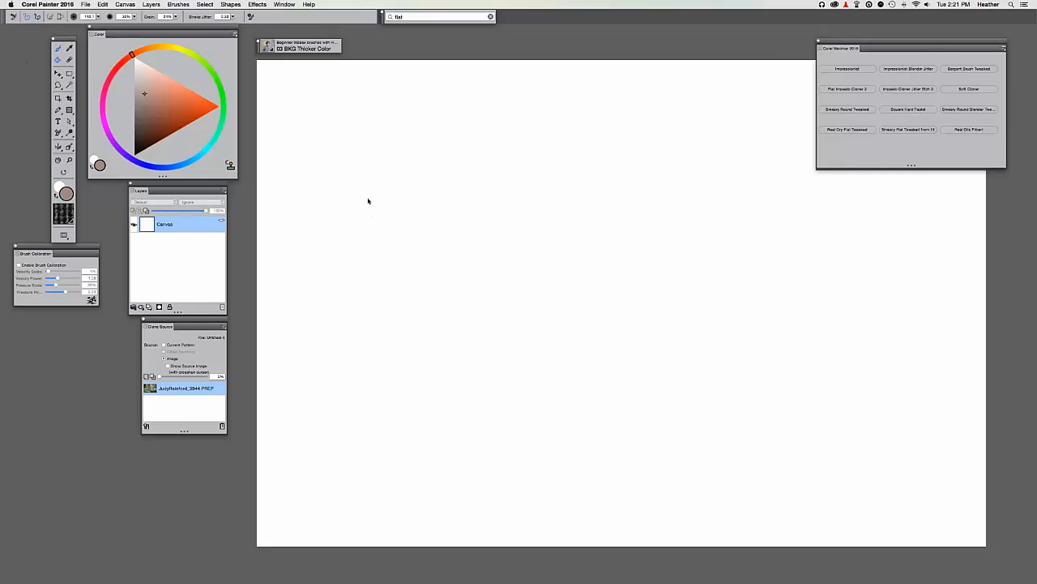
click(332, 189)
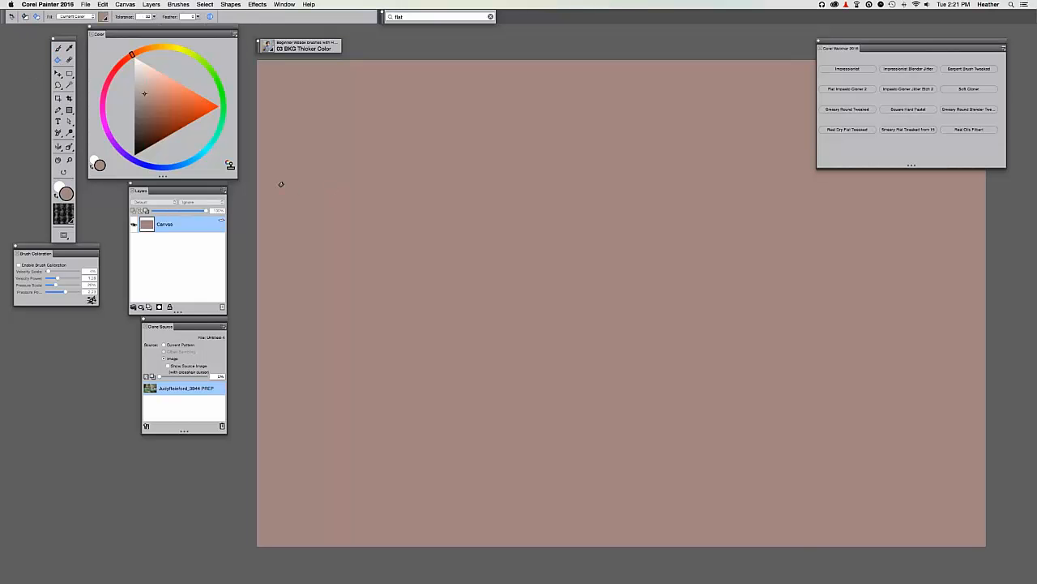
key(super+t)
key(super+t)
Paint an orange Impressionist stroke in the upper left of the canvas.
click(847, 69)
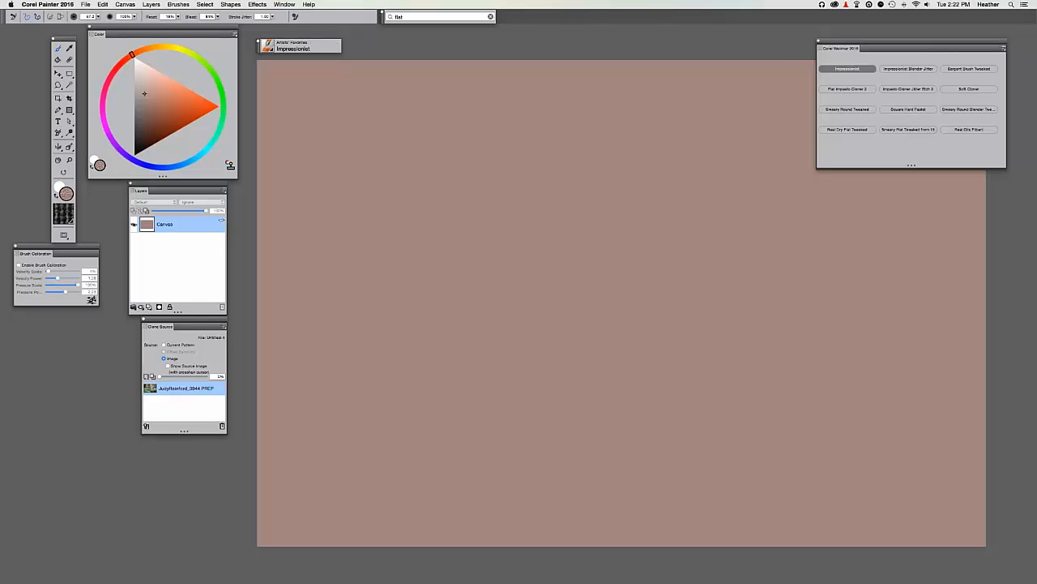
click(172, 100)
mouse_move(490, 207)
mouse_down()
mouse_move(489, 236)
mouse_move(422, 208)
mouse_move(521, 236)
mouse_move(544, 227)
mouse_move(429, 117)
mouse_up()
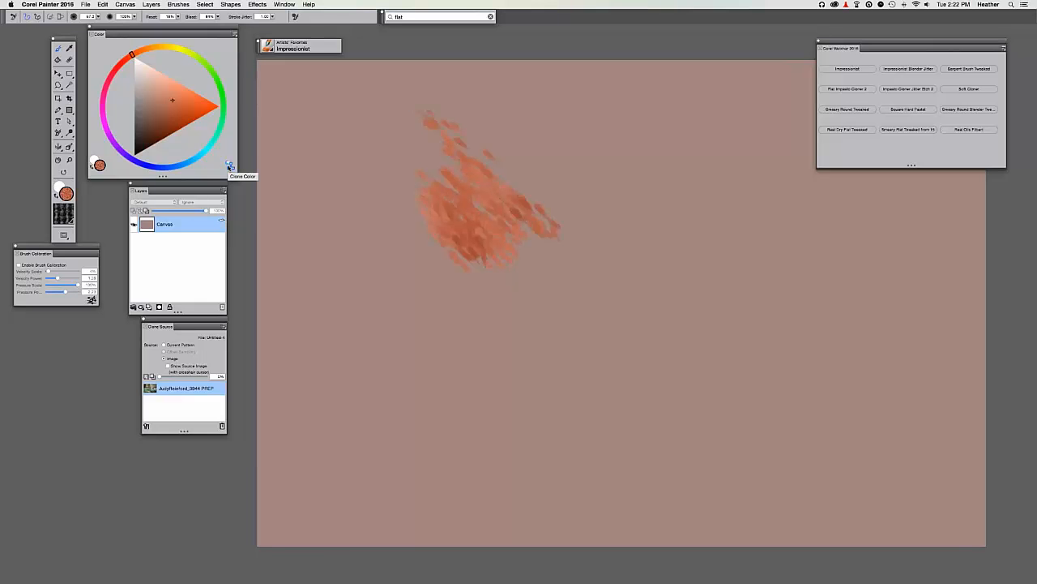
Turn on Clone Color, add cloned strokes over the orange, and set tracing-paper opacity to 41%.
click(230, 166)
mouse_move(526, 230)
mouse_down()
mouse_move(580, 288)
mouse_move(558, 310)
mouse_move(567, 328)
mouse_move(541, 243)
mouse_move(597, 227)
mouse_move(527, 162)
mouse_move(413, 116)
mouse_up()
drag(469, 177, 436, 163)
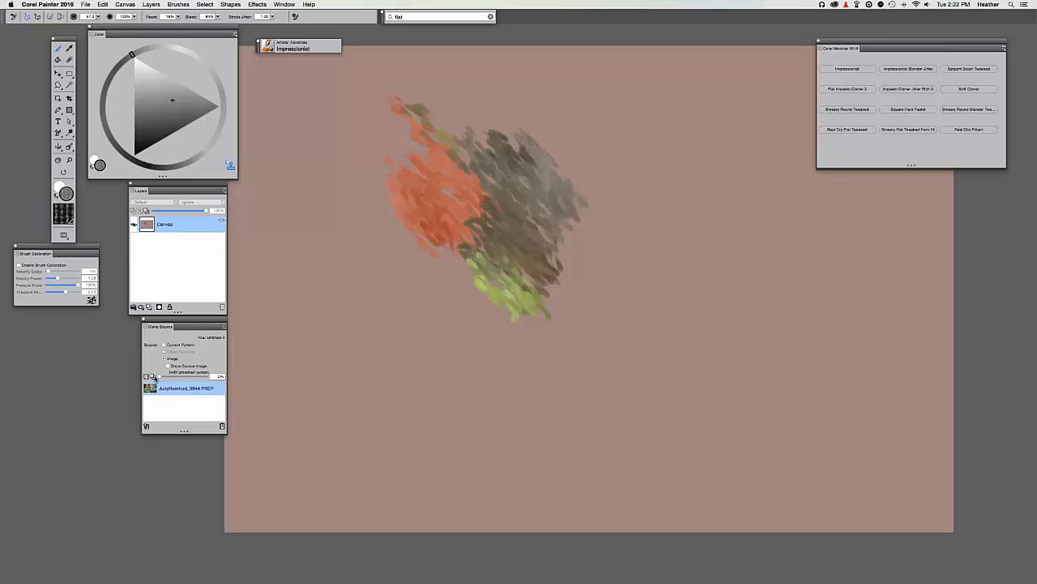
mouse_move(162, 377)
mouse_down()
mouse_move(202, 377)
mouse_move(149, 378)
mouse_up()
key(super+t)
key(super+t)
key(super+t)
key(super+t)
Toggle the tracing paper on and off to check the source photo's placement.
click(147, 377)
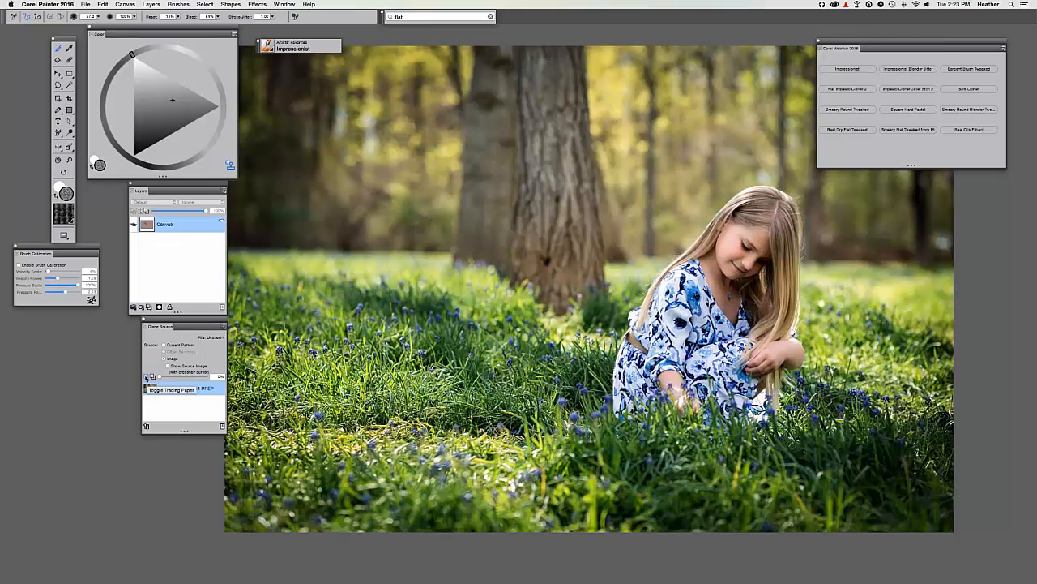
click(147, 377)
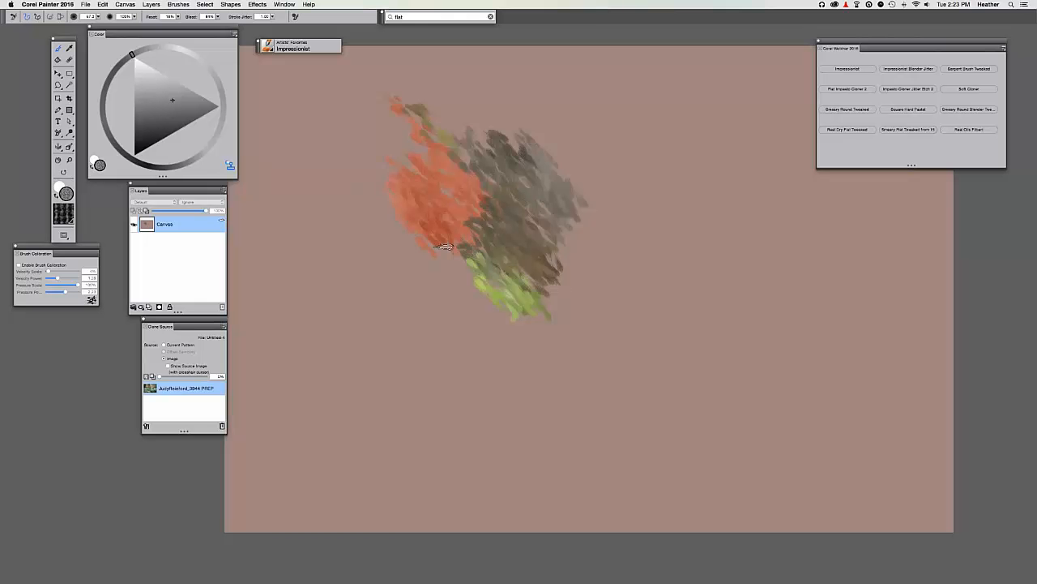
key(super+t)
Paint cloned green, pink and brown Impressionist strokes right of centre.
key(super+t)
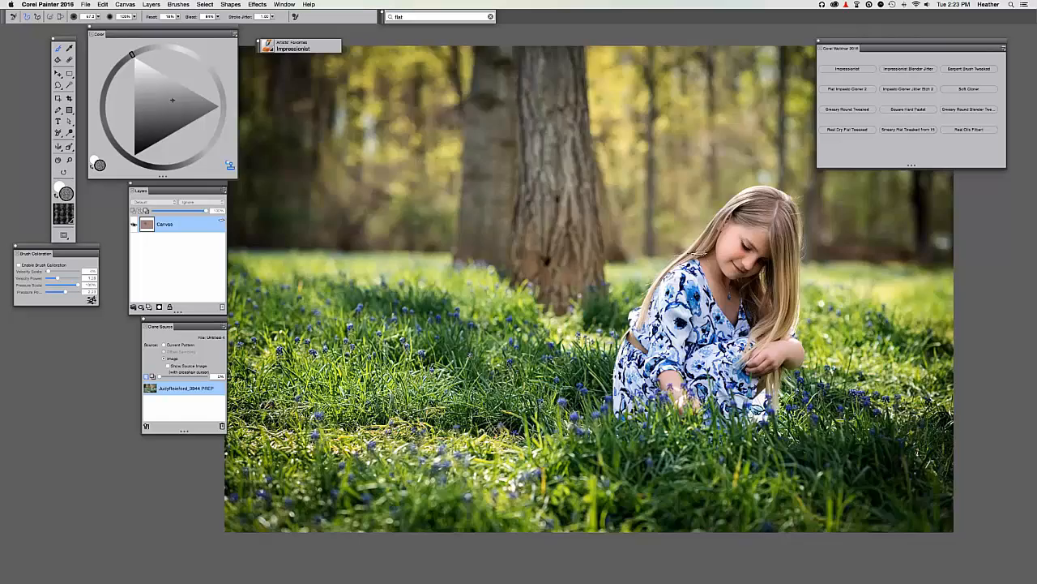
key(super+t)
drag(682, 252, 744, 193)
key(super+t)
mouse_move(722, 248)
mouse_down()
mouse_move(712, 292)
mouse_move(686, 280)
mouse_move(652, 312)
mouse_up()
key(super+t)
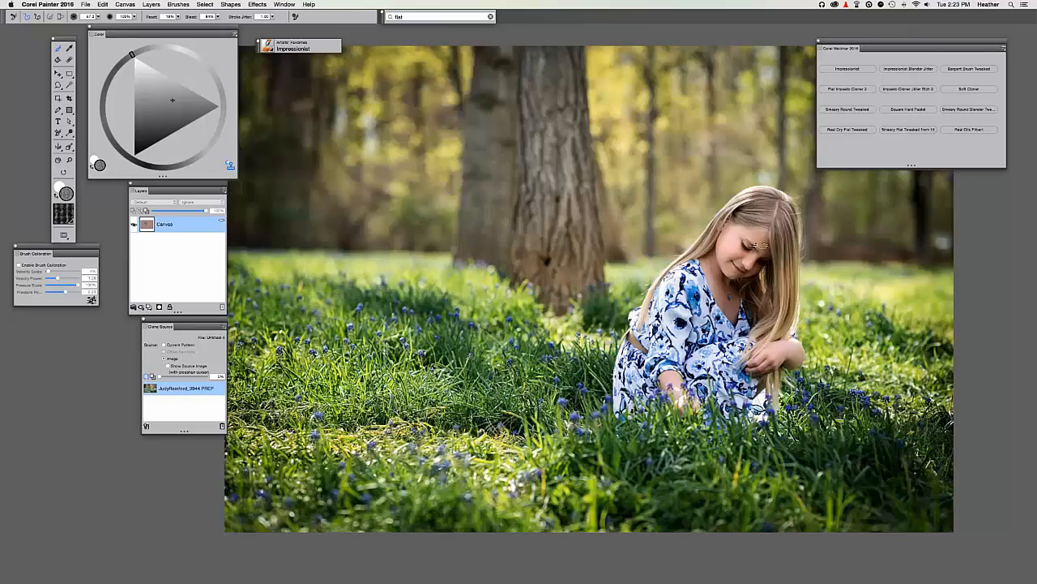
key(super+t)
drag(743, 230, 709, 292)
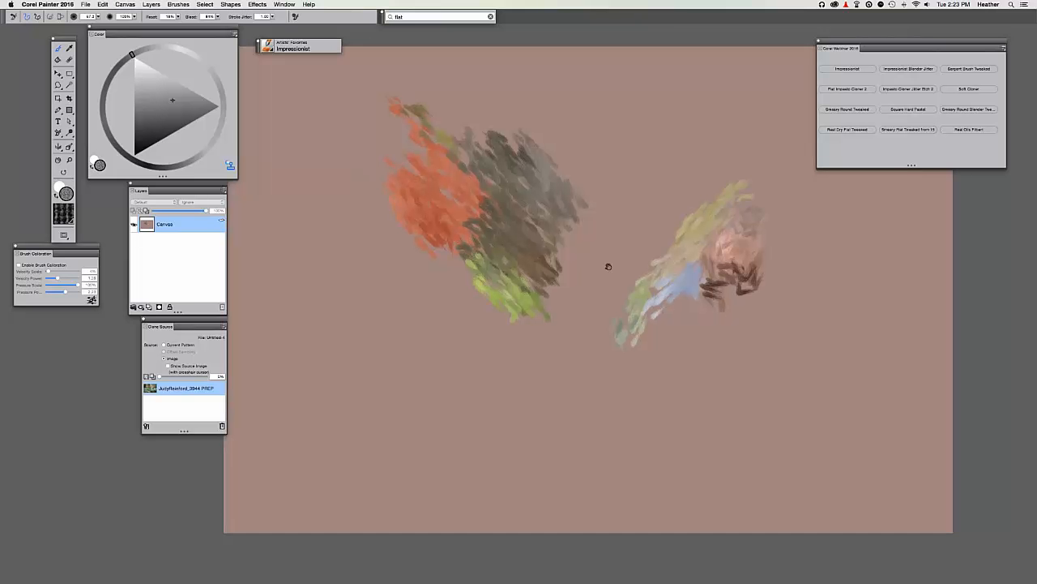
drag(608, 266, 579, 280)
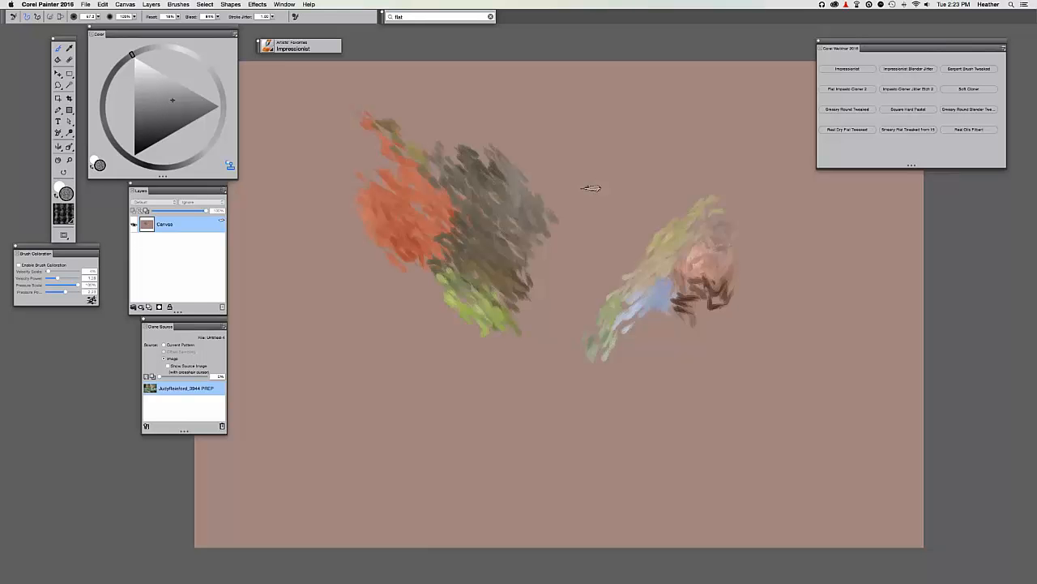
Return to the brush tool and start File > Save As.
key(t)
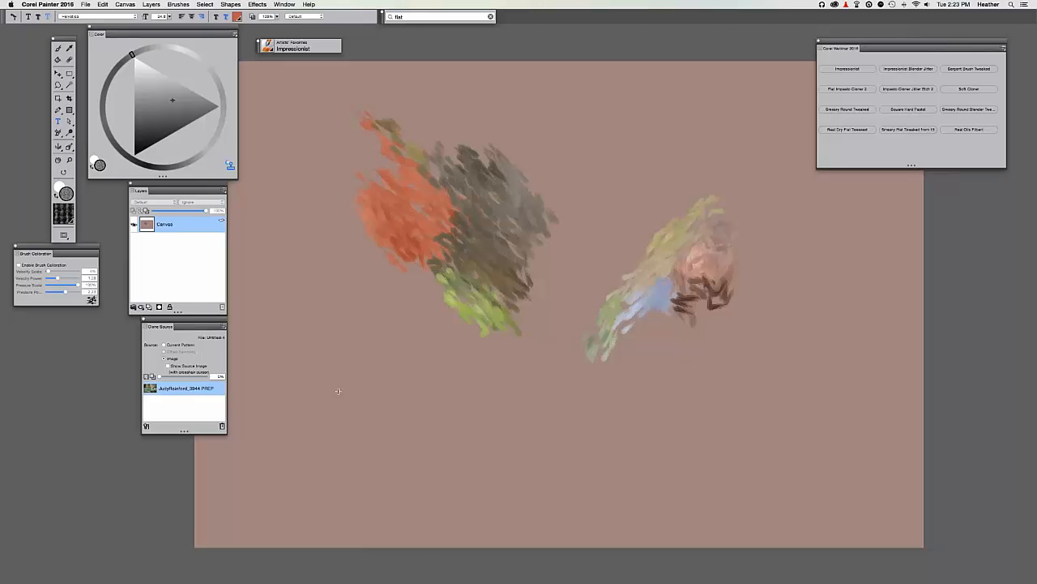
key(b)
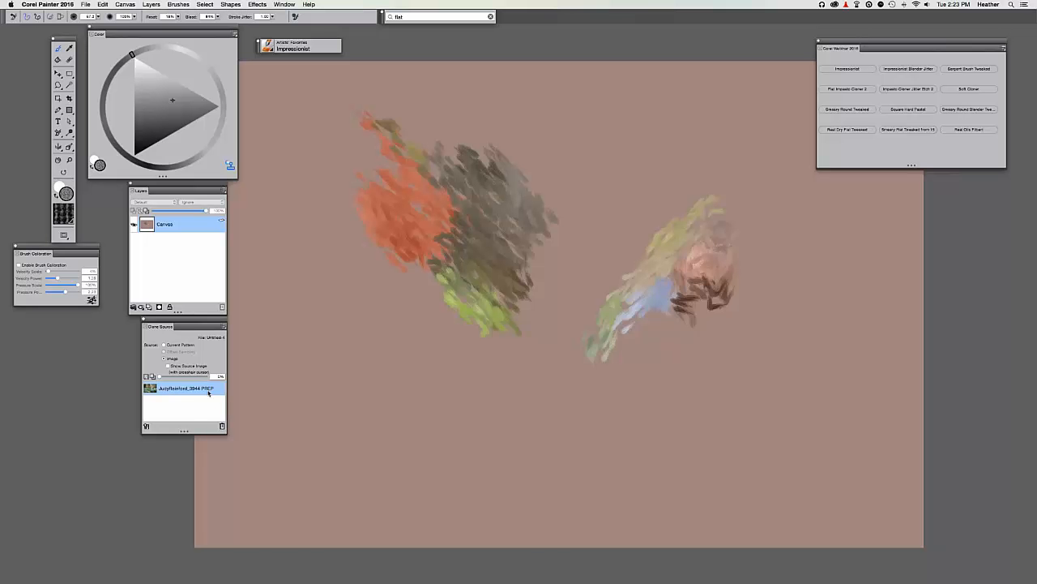
key(super+t)
key(super+t)
key(super+t)
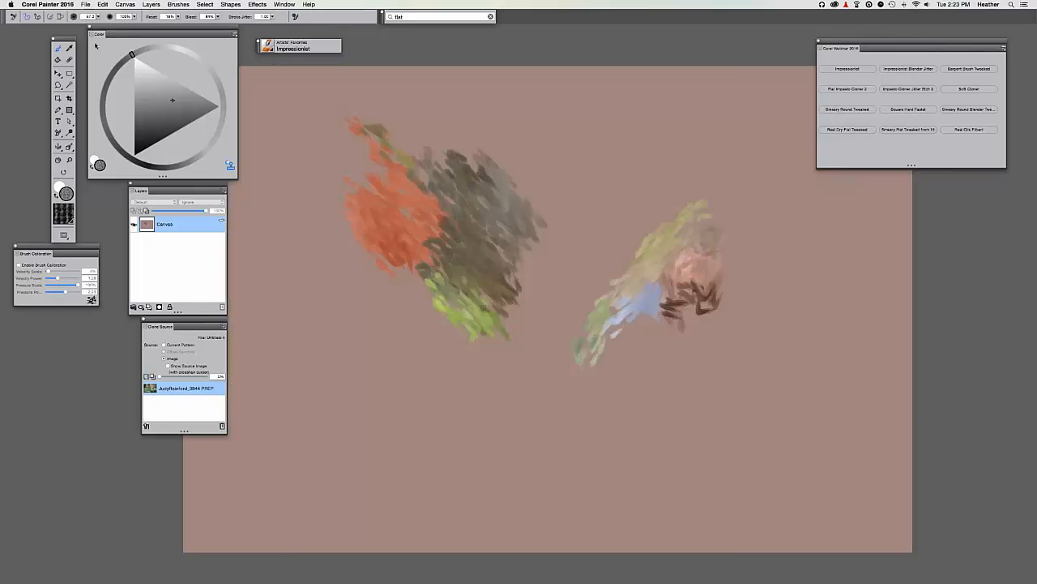
click(85, 5)
click(111, 94)
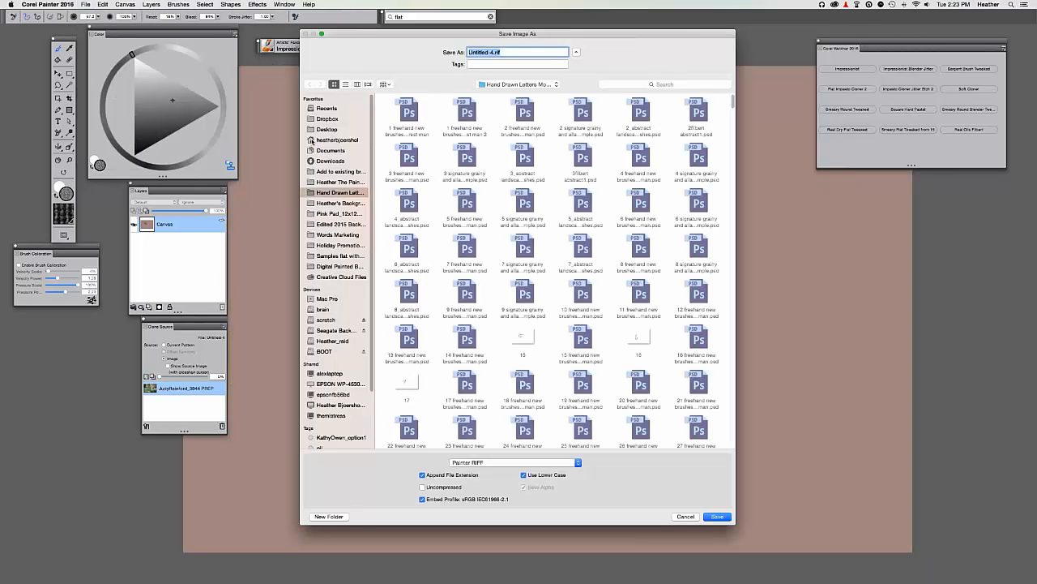
Save into the Corel Webinar Feb 2 2016 folder, adding '1 ptr' to the photo's file name.
click(326, 129)
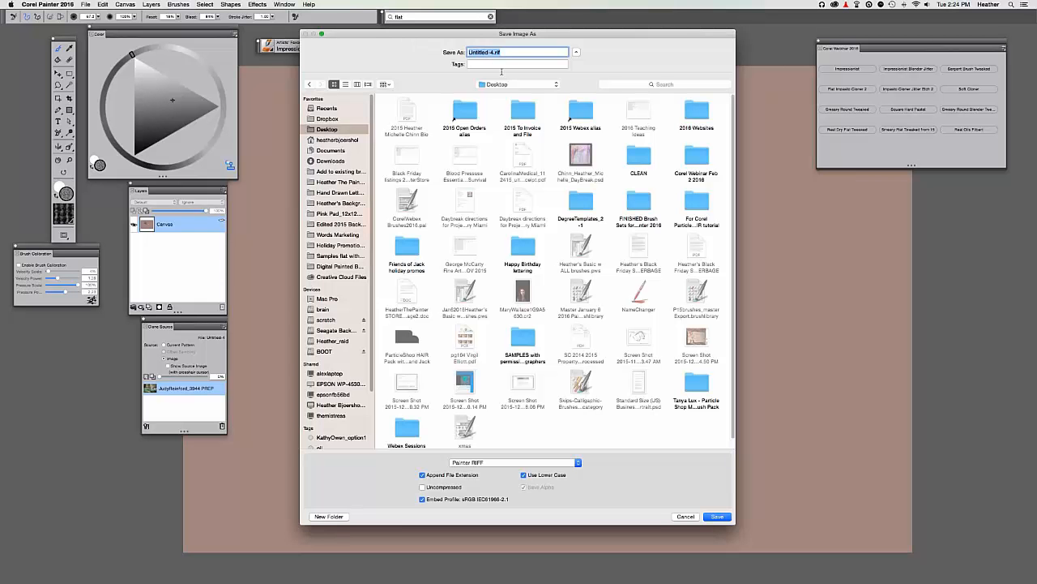
click(697, 158)
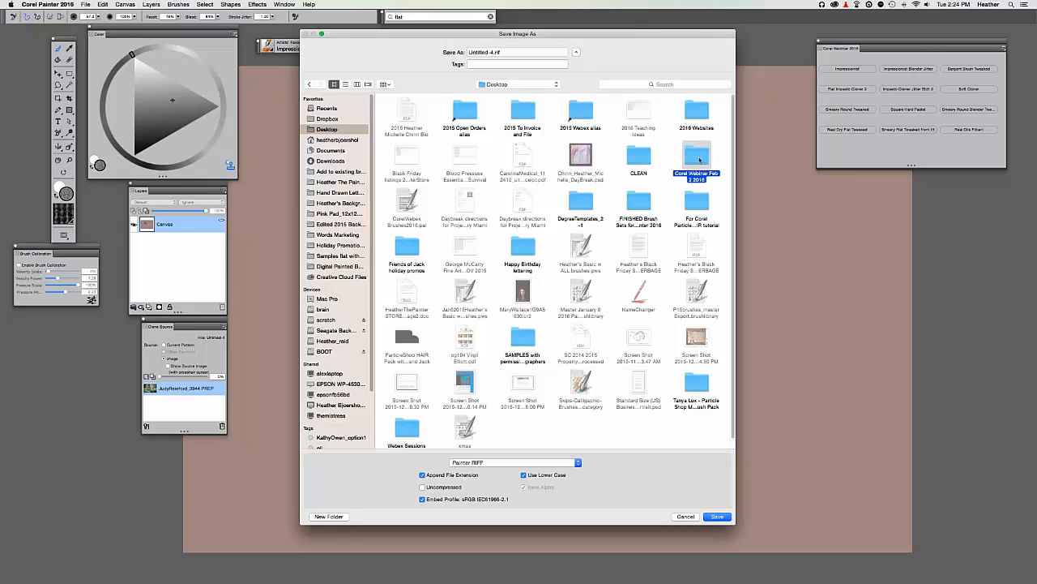
key(super+Down)
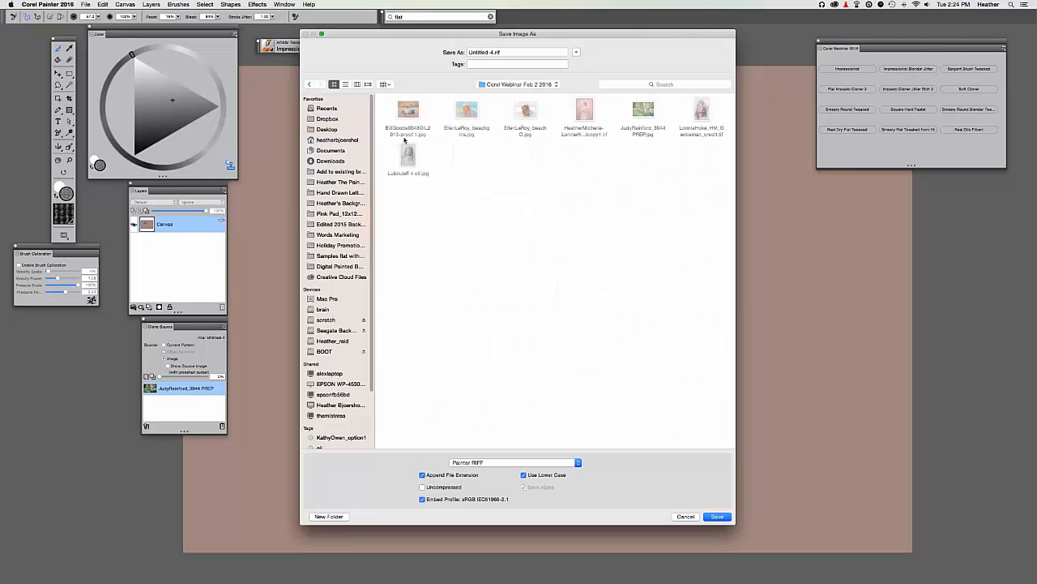
click(646, 118)
click(470, 52)
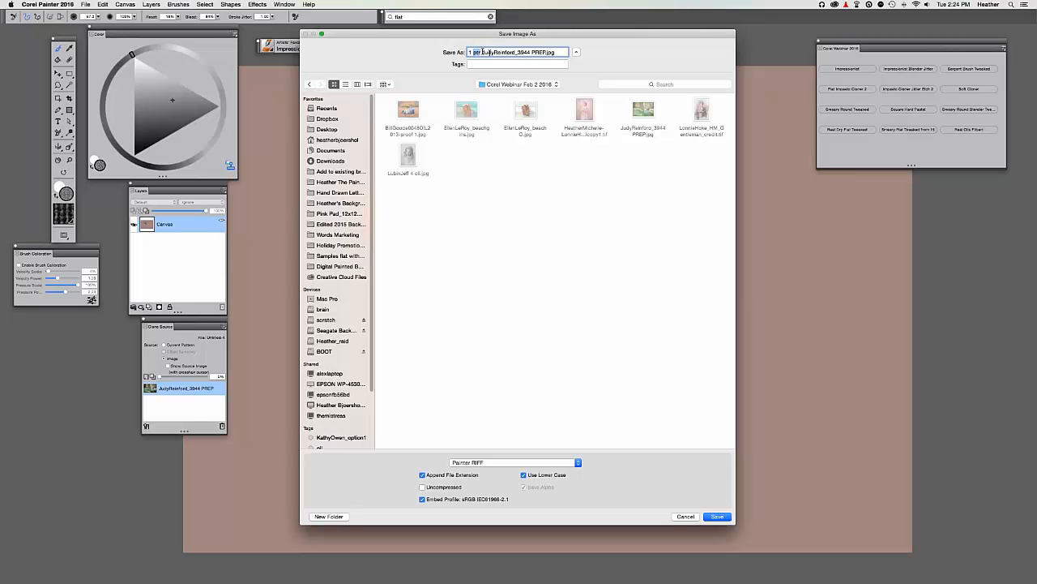
drag(483, 51, 547, 51)
Set the file format to Photoshop with Uncompressed ticked.
click(488, 464)
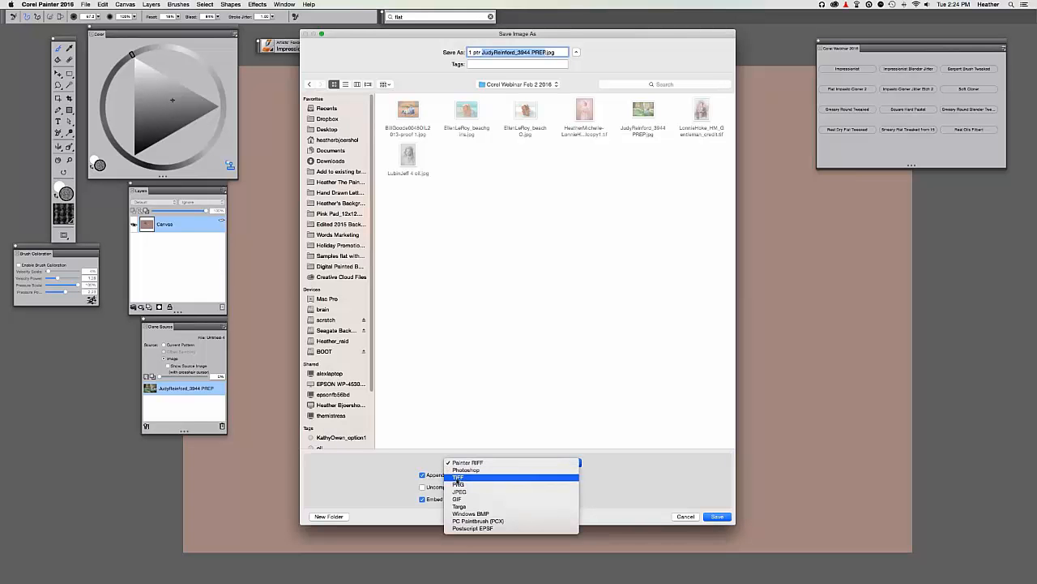
click(457, 478)
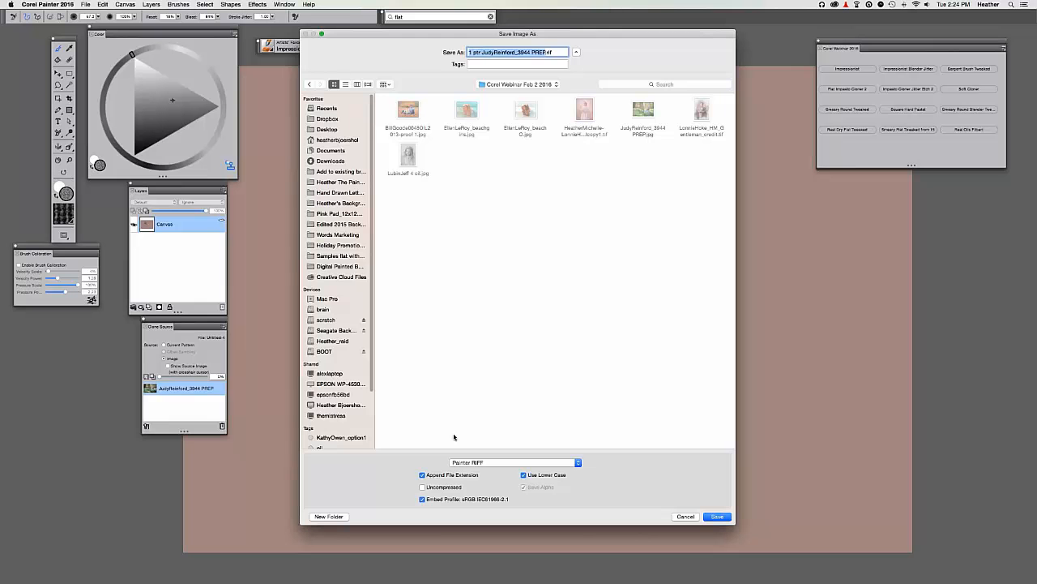
click(473, 462)
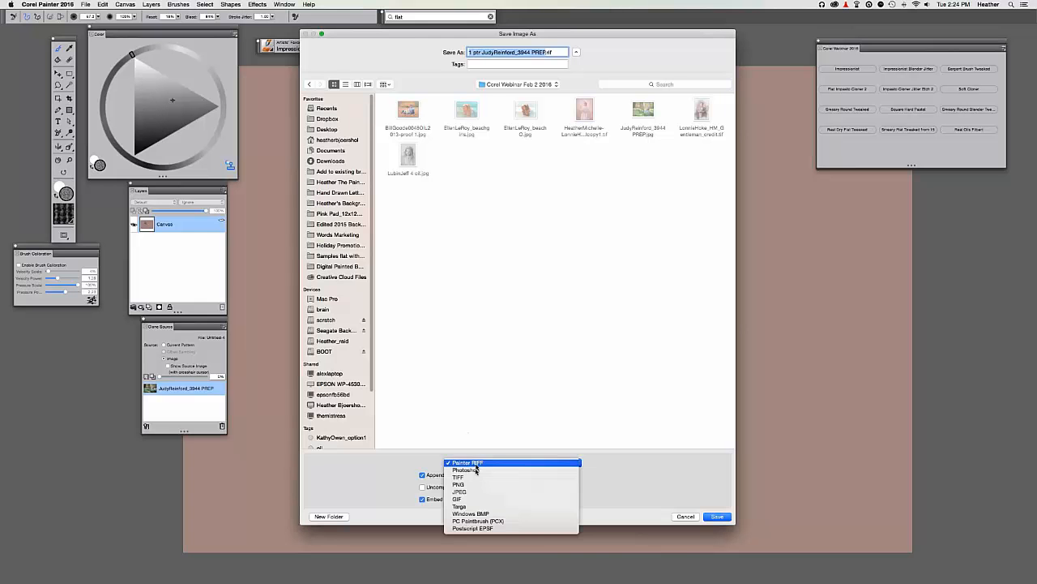
click(475, 470)
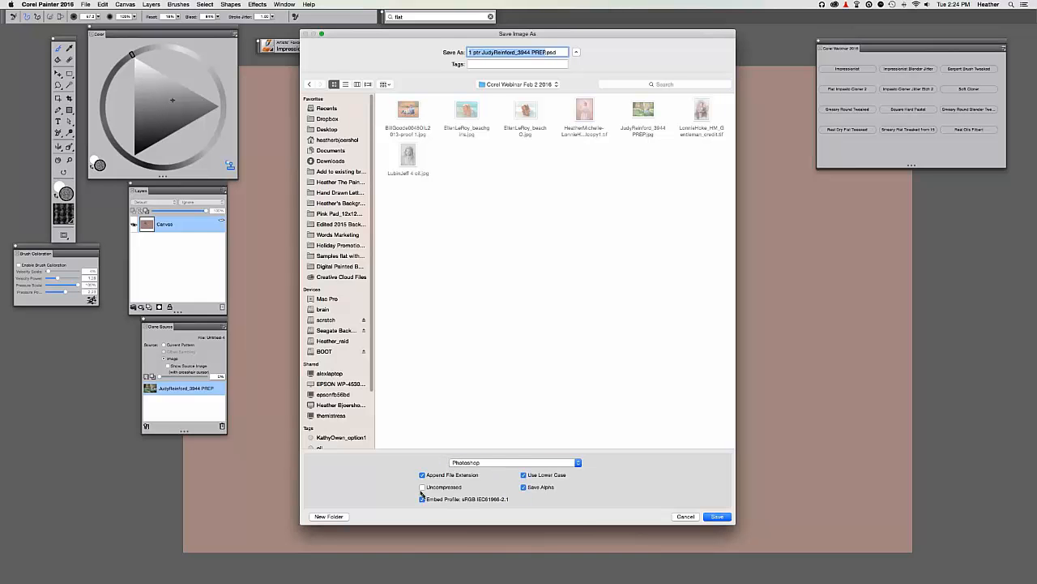
click(422, 487)
Save the file and dismiss the clone-source warning with OK.
click(715, 518)
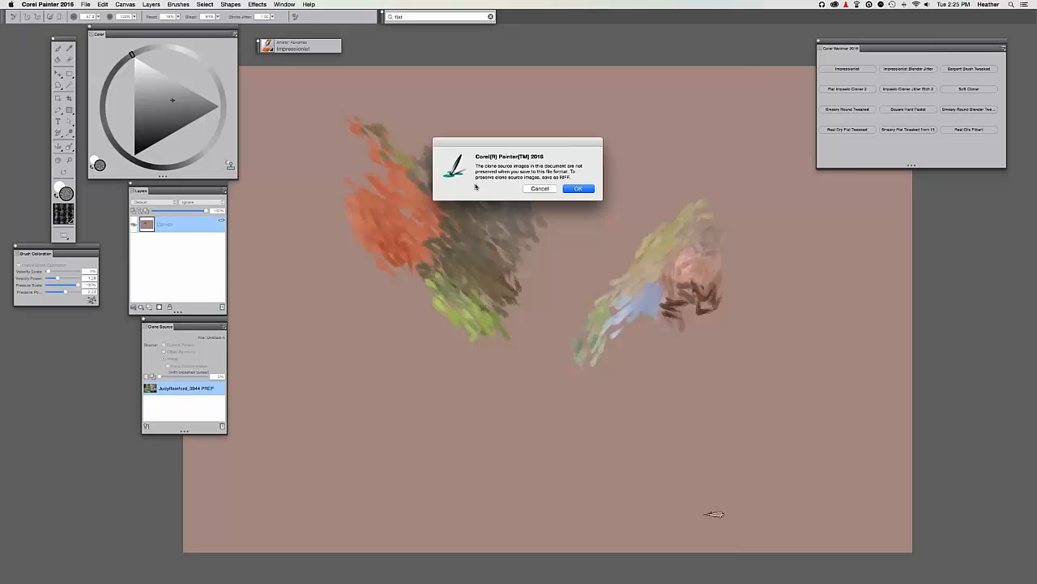
click(577, 189)
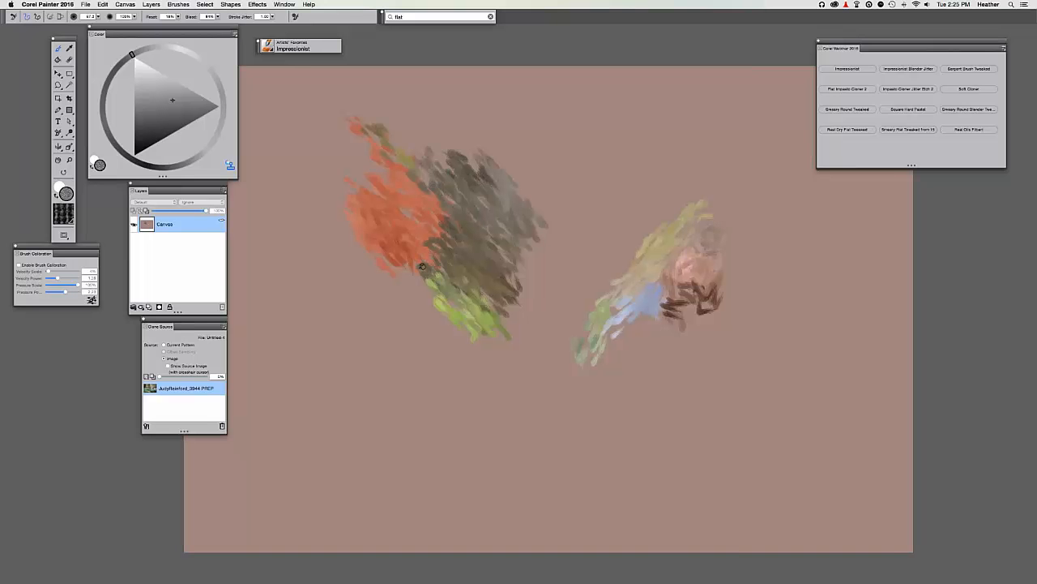
scroll(422, 267, up, 1)
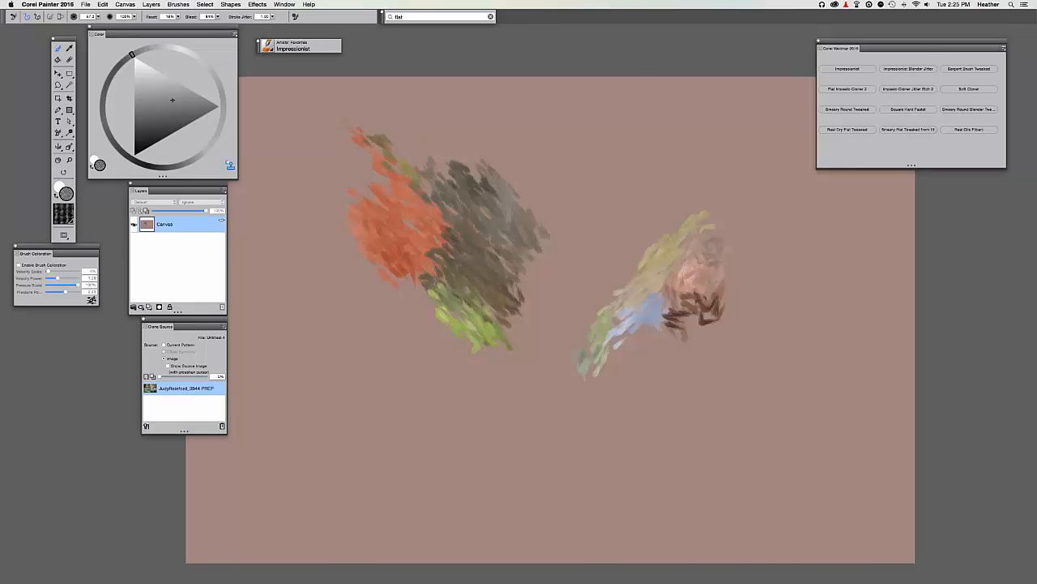
Close the painting and source photo, reopen the saved .psd, and paint a cloned dark teal stroke.
key(super+w)
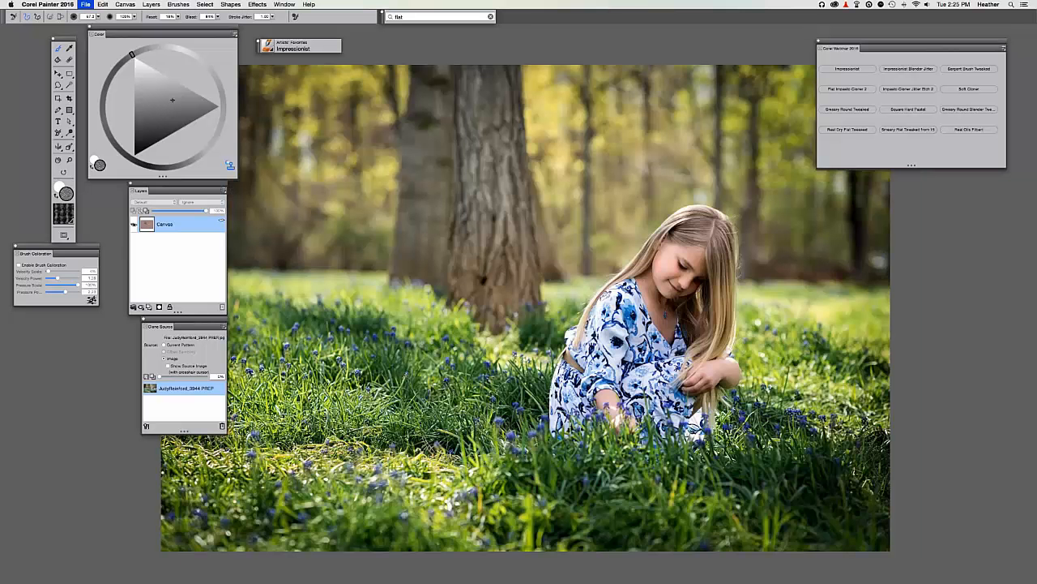
key(super+w)
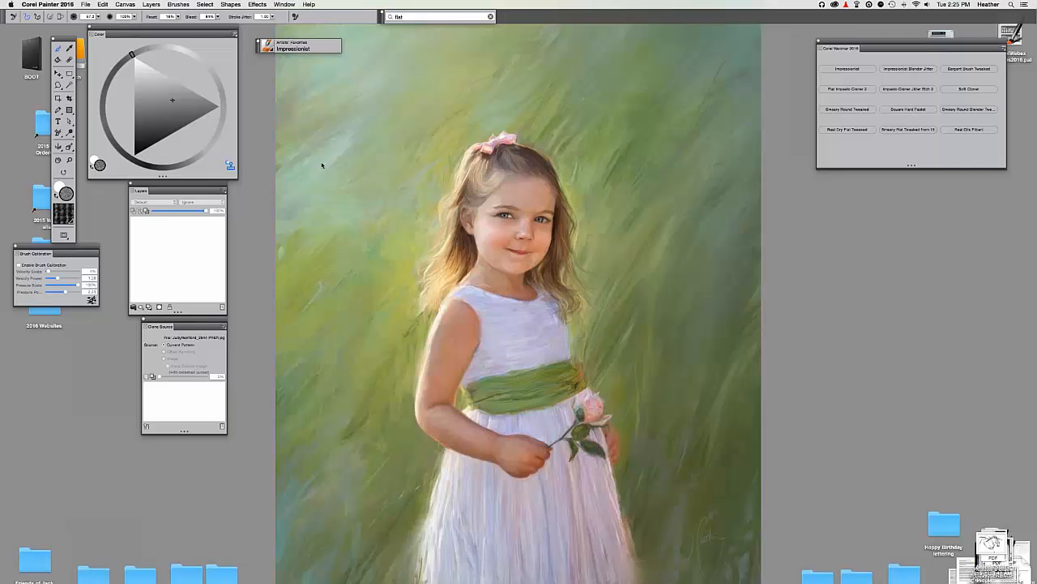
click(85, 5)
click(95, 24)
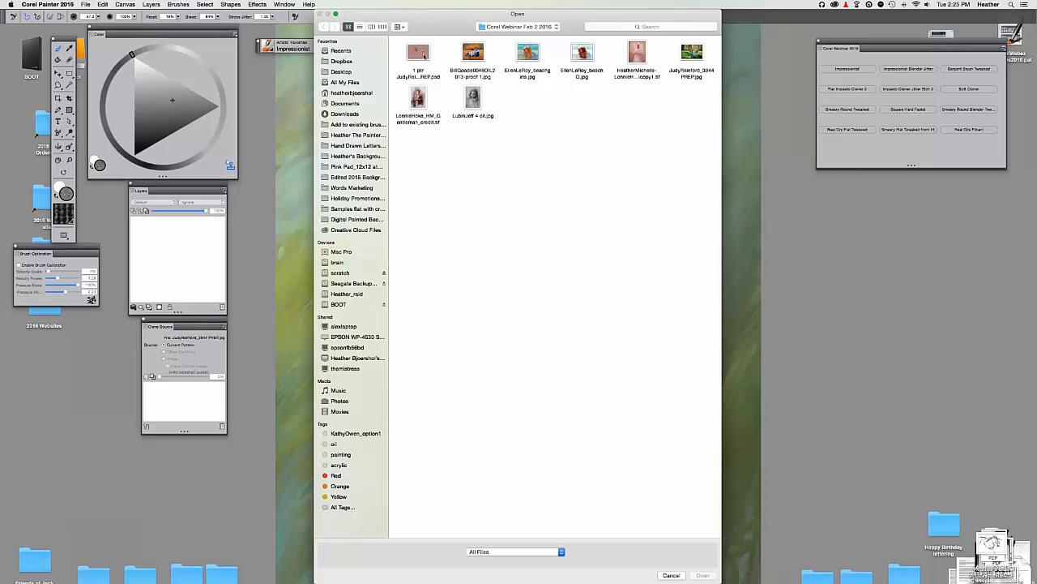
double_click(424, 56)
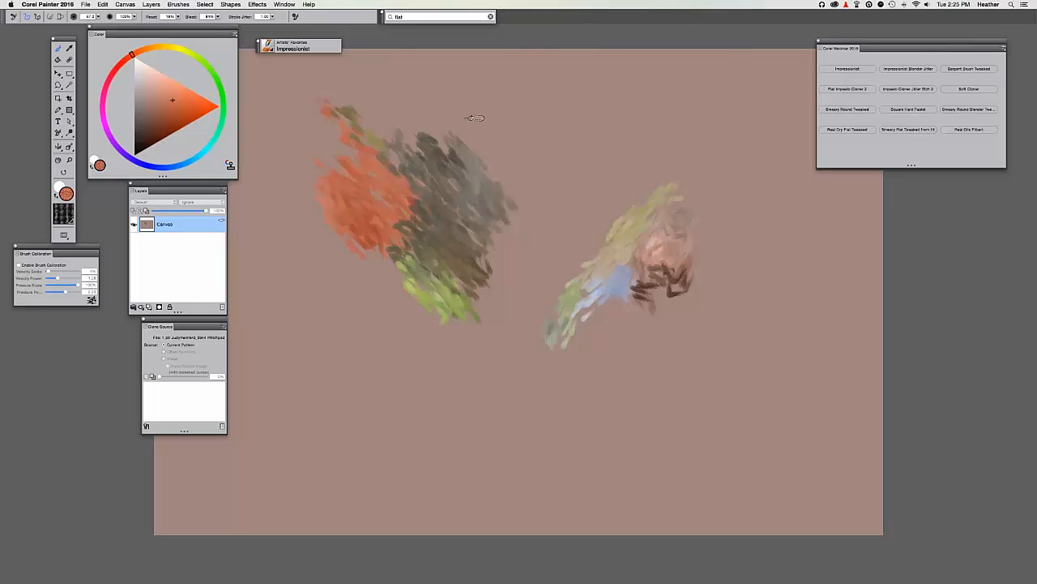
click(230, 165)
mouse_move(568, 158)
mouse_down()
mouse_move(584, 231)
mouse_move(576, 162)
mouse_move(556, 227)
mouse_up()
With Soft Cloner, zoom in and clone a round patch of succulent rosettes at the centre.
click(955, 92)
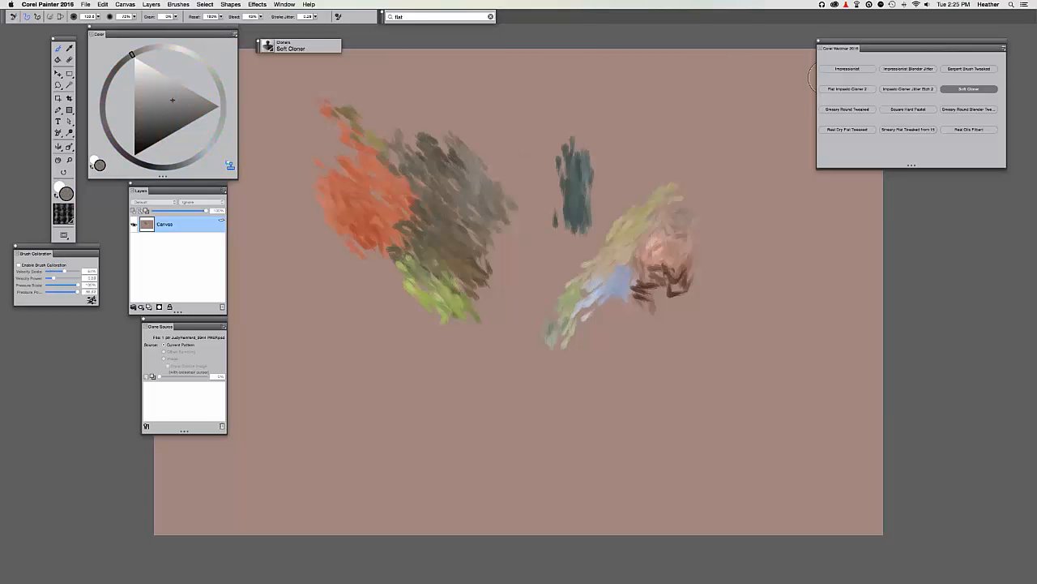
key(super+plus)
mouse_move(559, 156)
mouse_down()
mouse_move(581, 182)
mouse_move(604, 134)
mouse_move(535, 195)
mouse_move(640, 142)
mouse_move(523, 199)
mouse_move(645, 160)
mouse_move(584, 235)
mouse_move(509, 168)
mouse_move(515, 215)
mouse_move(559, 174)
mouse_move(523, 113)
mouse_move(559, 129)
mouse_move(494, 160)
mouse_move(468, 160)
mouse_up()
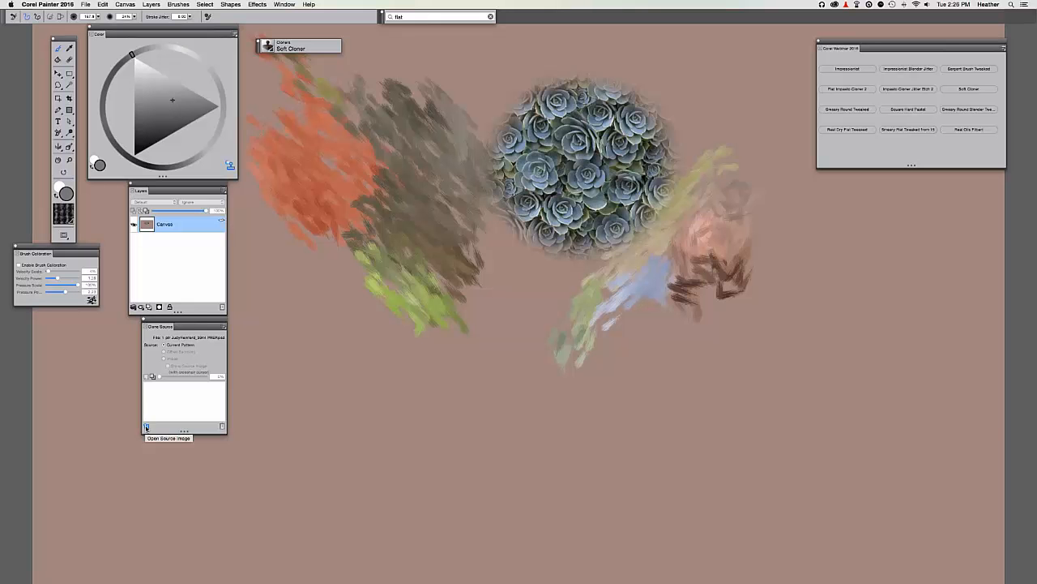
Open the girl-in-grass photo from the Corel Webinar Feb 2 2016 folder as the clone source image.
click(147, 427)
click(162, 428)
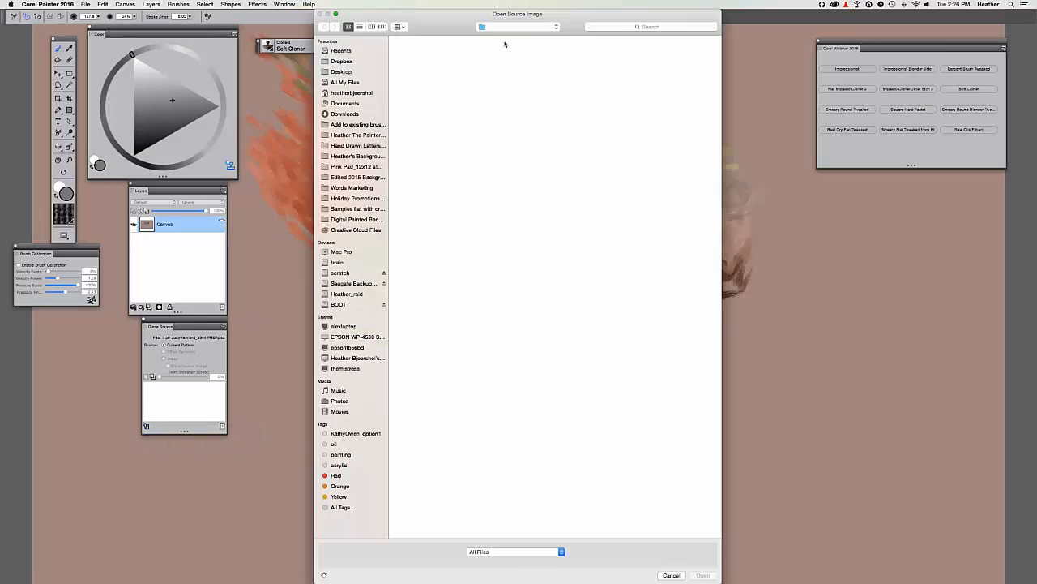
click(512, 26)
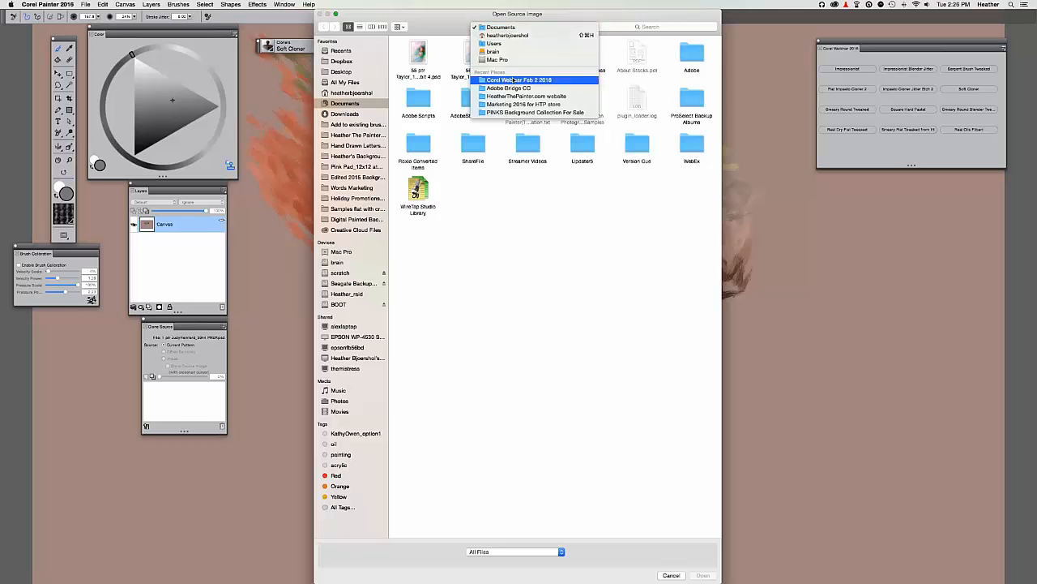
click(513, 79)
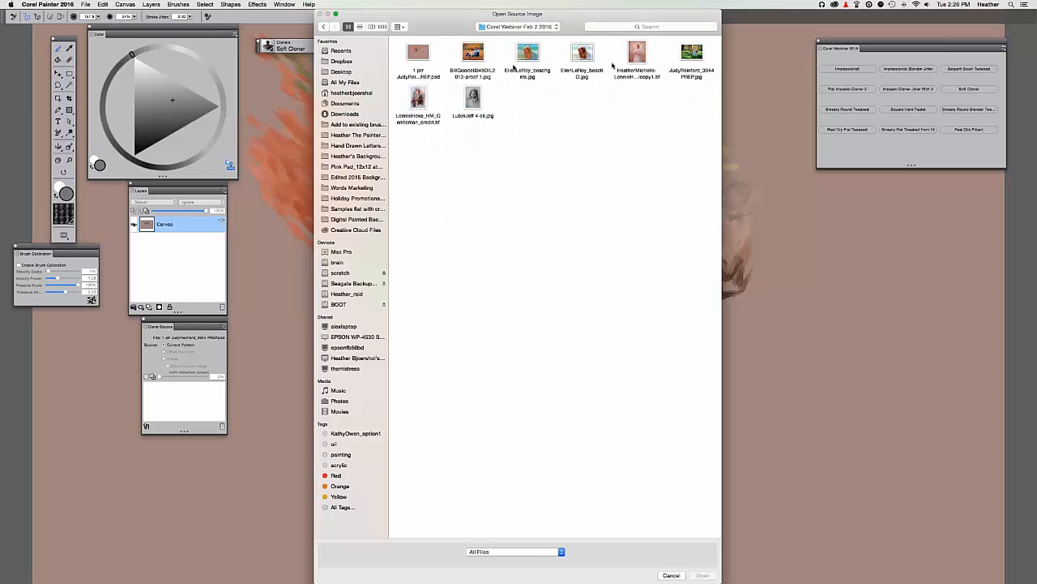
click(695, 53)
key(Return)
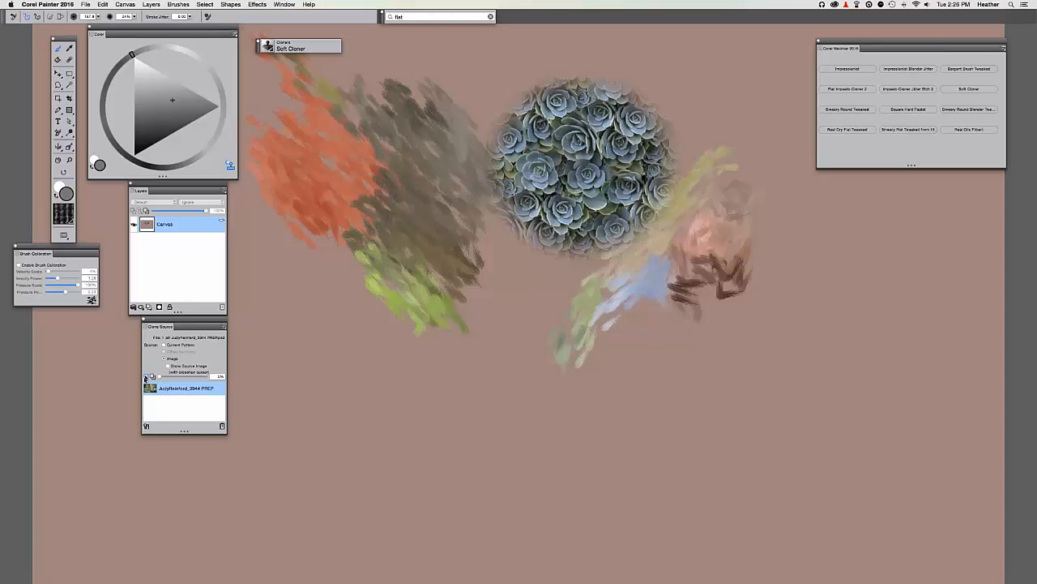
Lower the tracing-paper opacity to about 1%.
click(147, 377)
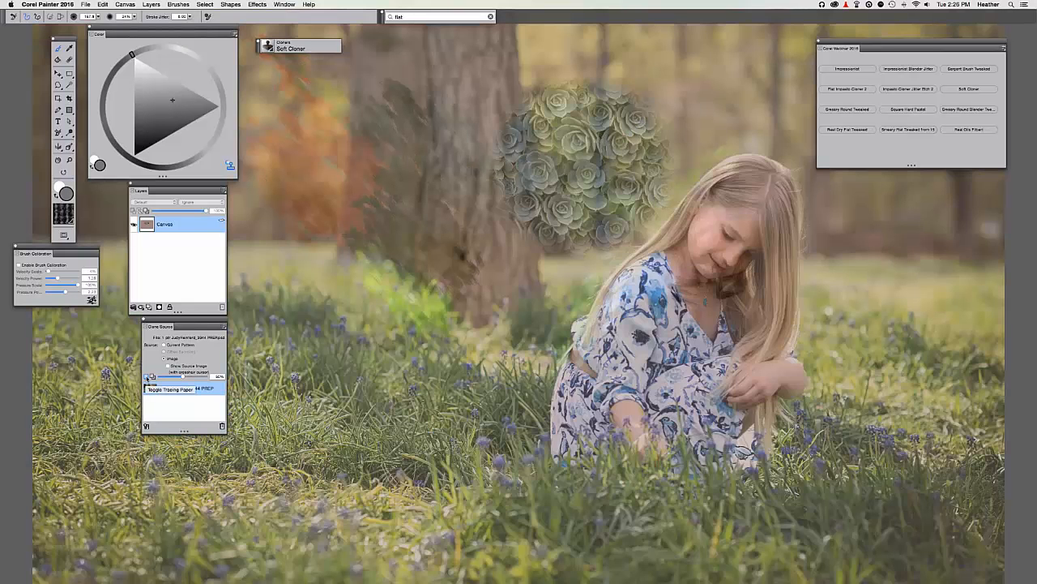
click(146, 377)
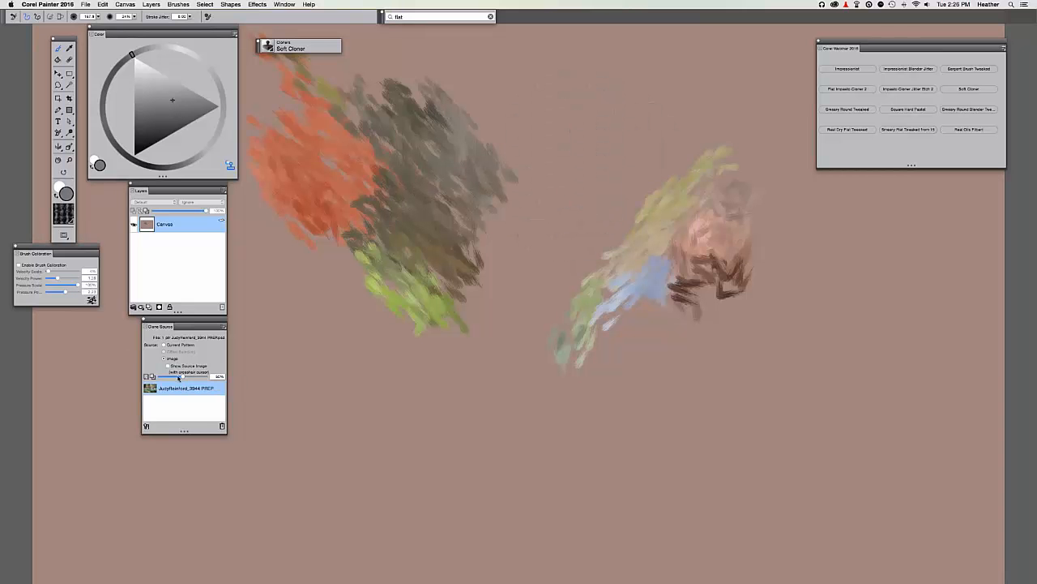
drag(182, 377, 139, 376)
key(super+t)
key(super+t)
Reframe the canvas view and load the Impressionist Blender Jitter brush.
drag(356, 345, 299, 401)
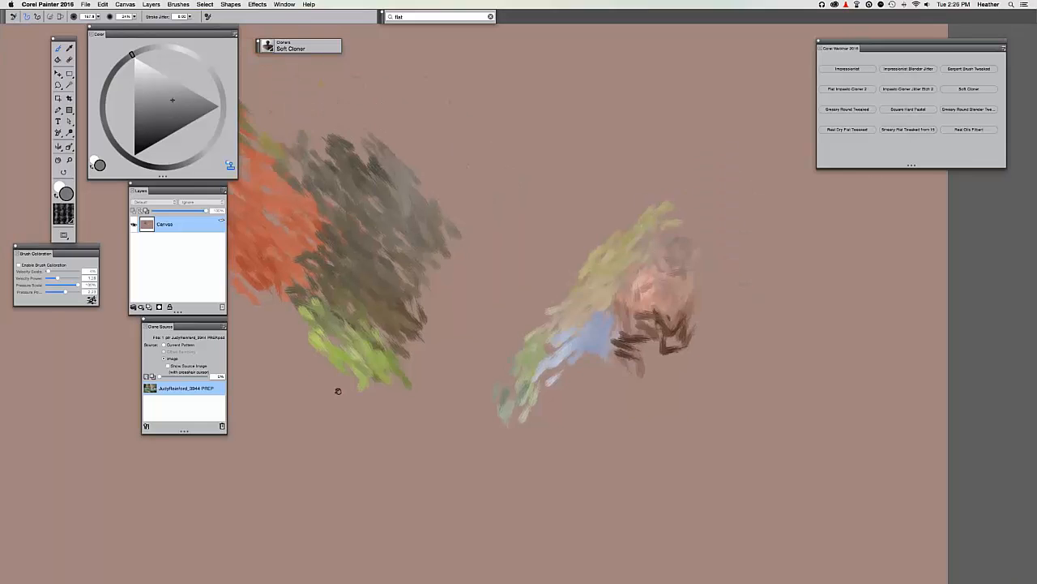
key(super+minus)
drag(479, 209, 511, 151)
drag(505, 237, 525, 250)
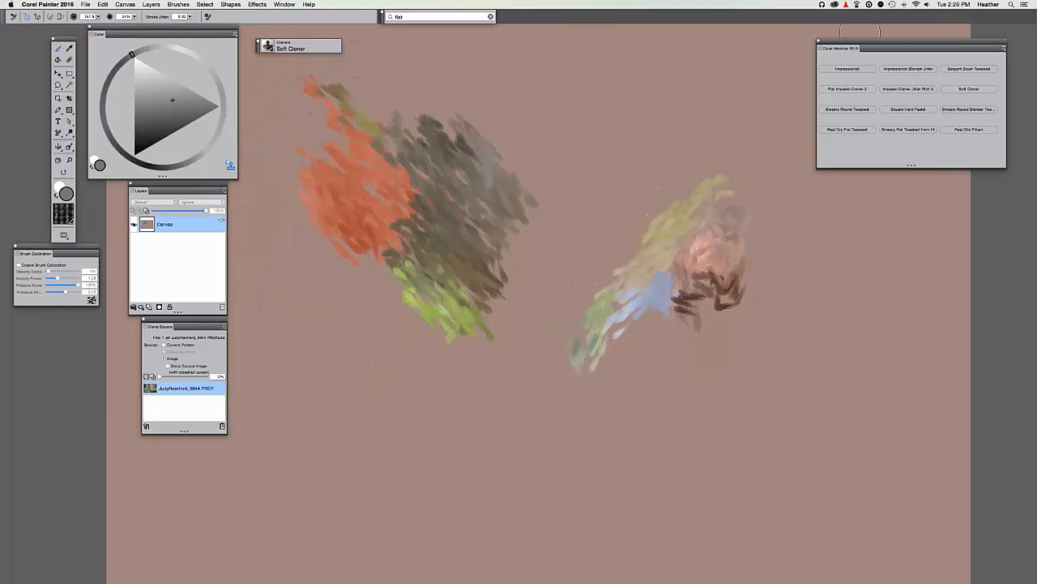
drag(843, 46, 834, 35)
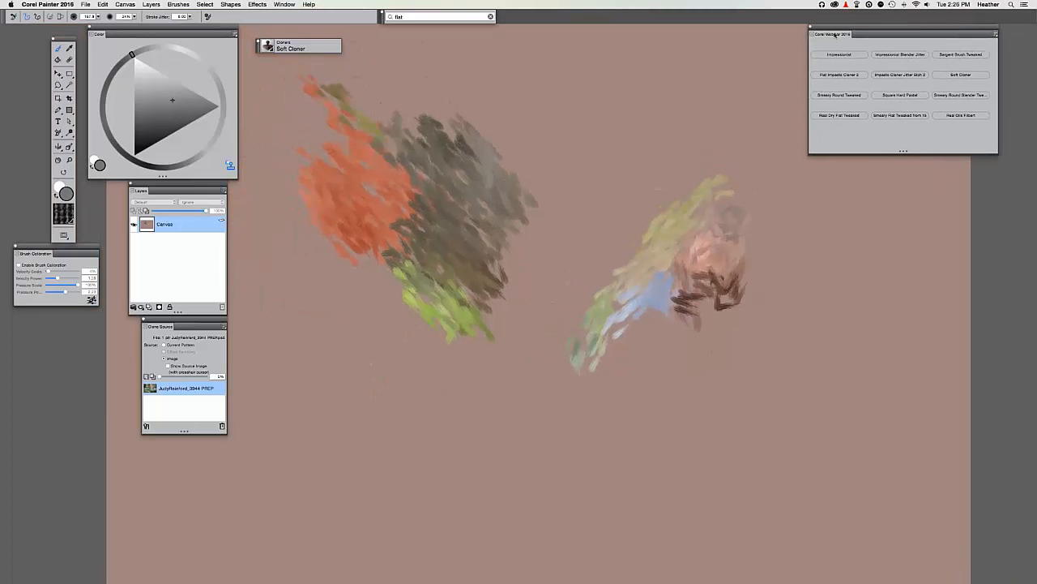
click(840, 56)
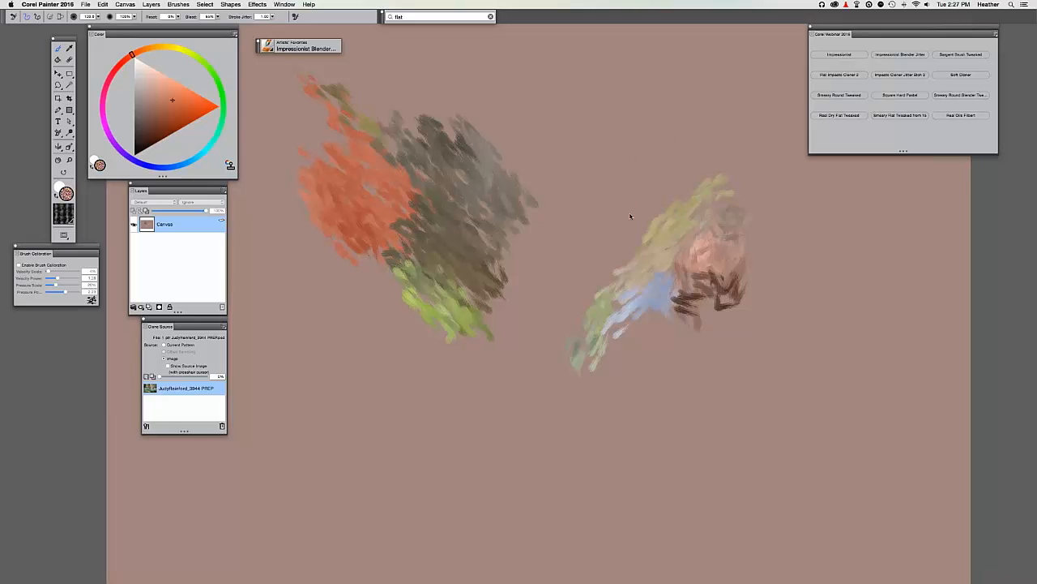
With the Impressionist brush, add olive-green dabs above the yellow strokes and green-brown dabs on the right.
drag(597, 219, 550, 231)
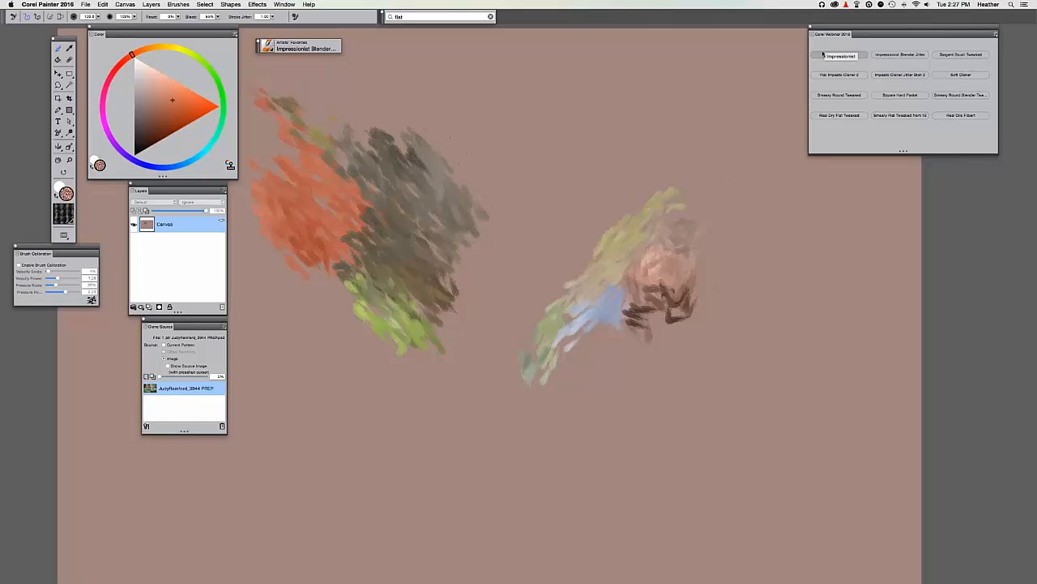
click(822, 57)
mouse_move(582, 242)
mouse_down()
mouse_move(611, 222)
mouse_move(567, 213)
mouse_up()
key(super+minus)
key(super+minus)
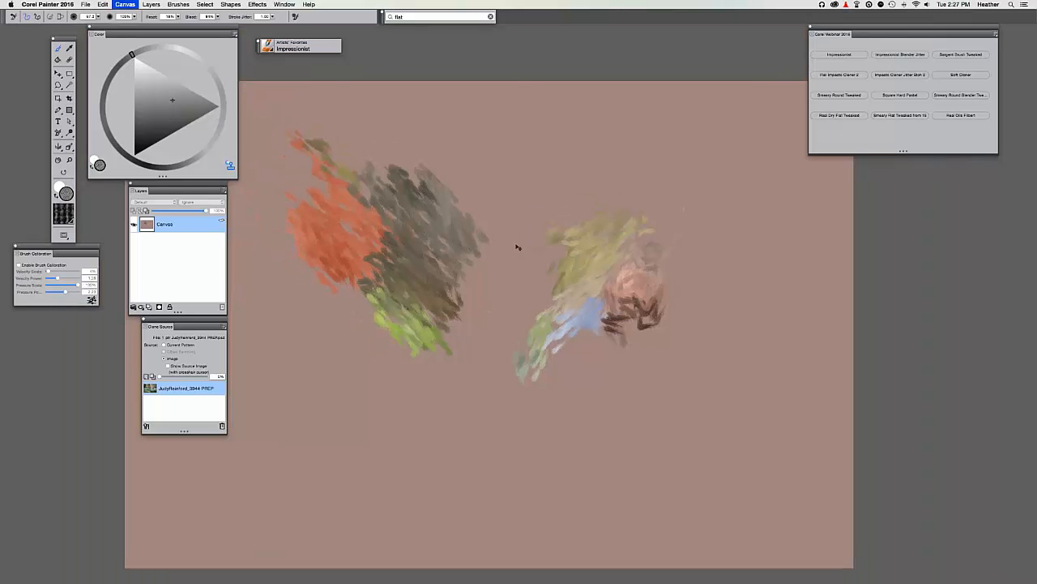
key(super+t)
key(super+t)
mouse_move(717, 389)
mouse_down()
mouse_move(741, 364)
mouse_move(690, 341)
mouse_move(673, 349)
mouse_move(706, 279)
mouse_move(734, 362)
mouse_move(742, 324)
mouse_up()
Reset the brush, re-enable Clone Color, and paint olive, brown and dark strokes down the right mass.
click(12, 18)
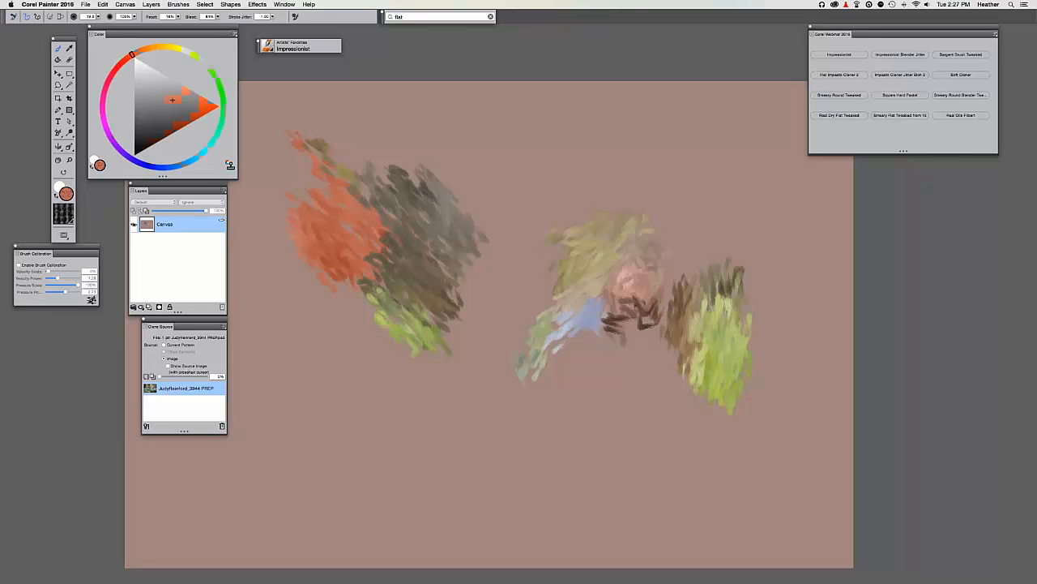
drag(688, 276, 690, 350)
key(super+z)
click(230, 165)
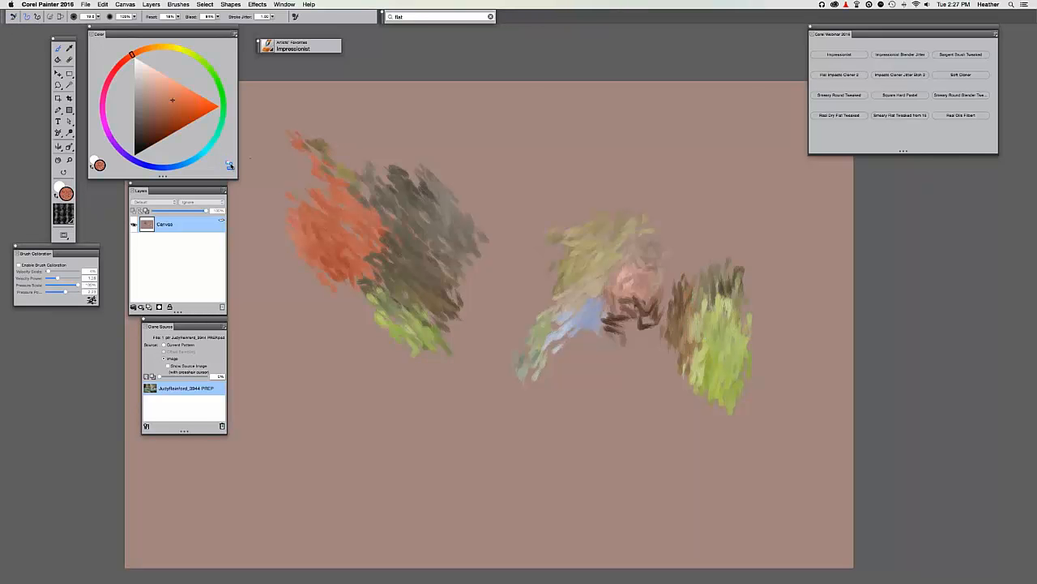
mouse_move(635, 175)
mouse_down()
mouse_move(648, 165)
mouse_move(668, 194)
mouse_move(675, 182)
mouse_move(590, 180)
mouse_up()
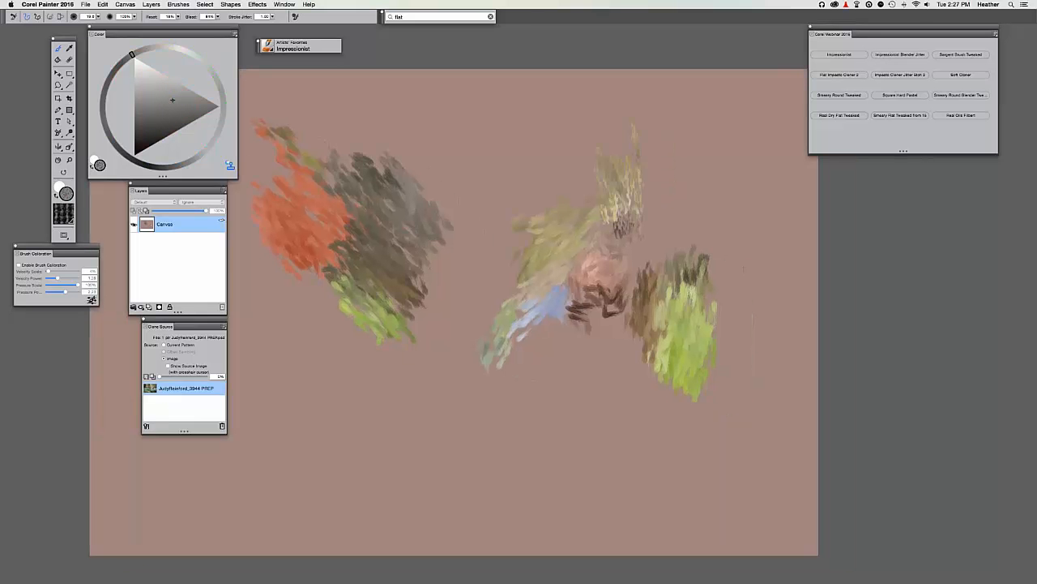
key(super+equal)
mouse_move(638, 179)
mouse_down()
mouse_move(666, 280)
mouse_move(628, 275)
mouse_move(651, 266)
mouse_move(657, 347)
mouse_move(685, 279)
mouse_move(632, 273)
mouse_move(680, 305)
mouse_up()
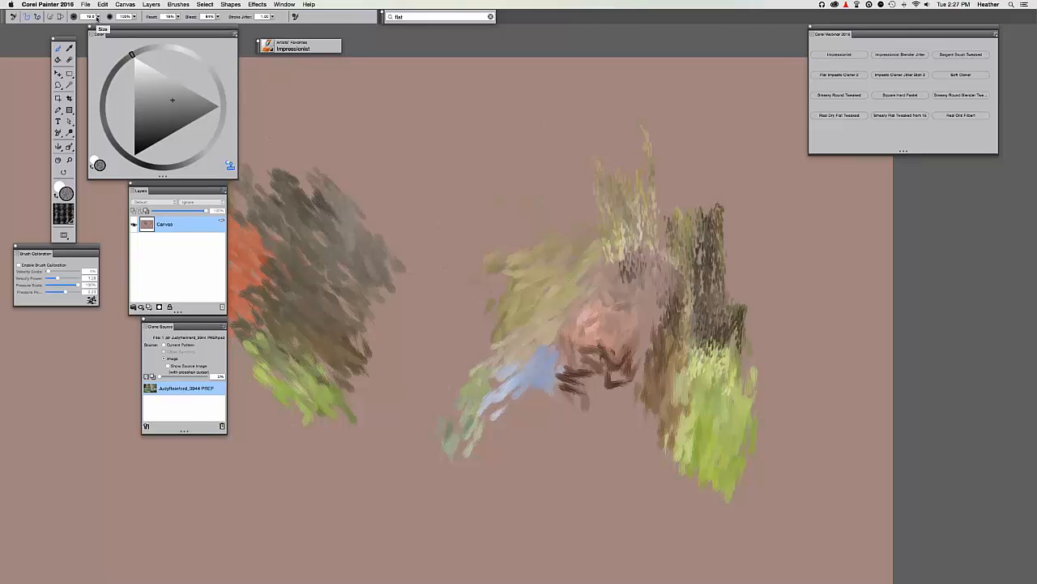
Shrink the brush to about 22.7 and paint dark green strokes below the lower-right foliage.
drag(97, 17, 107, 22)
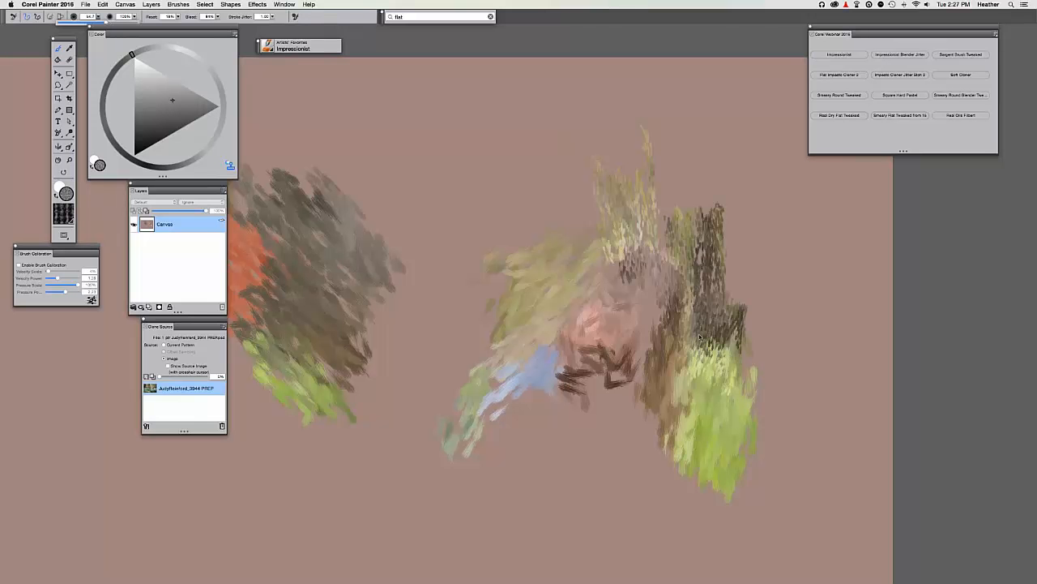
mouse_move(699, 337)
mouse_down()
mouse_move(724, 372)
mouse_move(740, 310)
mouse_move(739, 382)
mouse_move(755, 345)
mouse_move(751, 305)
mouse_move(744, 261)
mouse_move(728, 294)
mouse_move(722, 196)
mouse_move(747, 259)
mouse_move(753, 248)
mouse_move(760, 301)
mouse_move(748, 415)
mouse_move(732, 389)
mouse_move(738, 325)
mouse_move(709, 333)
mouse_move(679, 389)
mouse_move(678, 328)
mouse_up()
scroll(680, 299, down, 1)
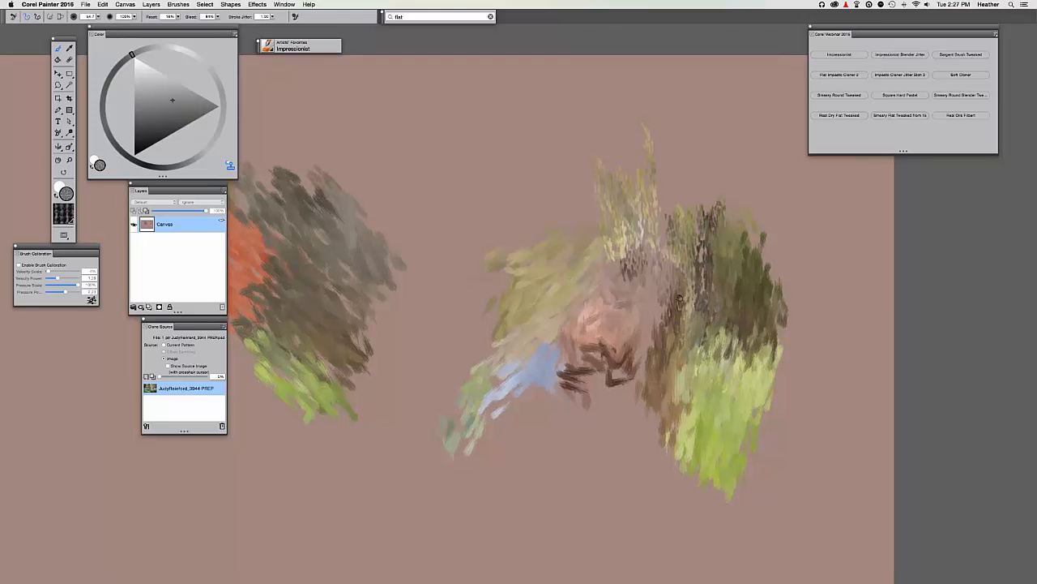
scroll(718, 256, down, 3)
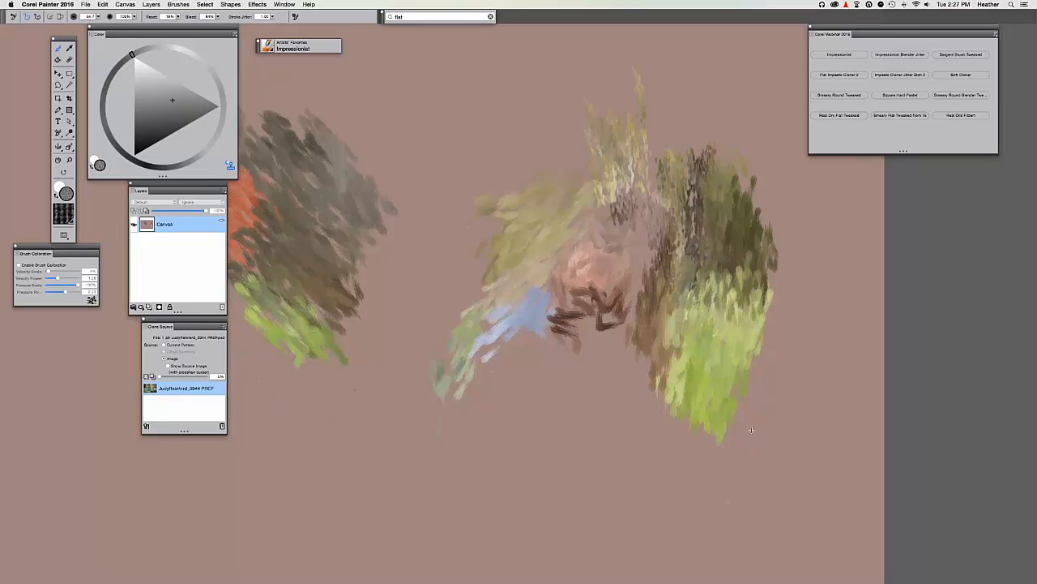
drag(752, 425, 785, 479)
drag(769, 429, 774, 433)
mouse_move(679, 430)
mouse_down()
mouse_move(687, 485)
mouse_move(709, 453)
mouse_up()
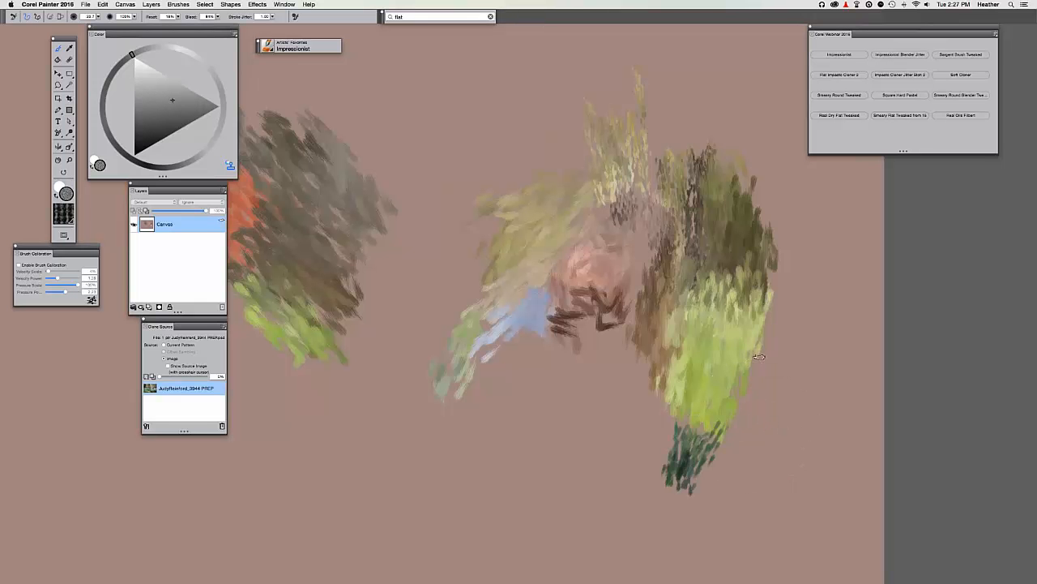
mouse_move(758, 356)
mouse_down()
mouse_move(732, 423)
mouse_move(732, 473)
mouse_move(782, 404)
mouse_move(718, 347)
mouse_move(752, 402)
mouse_move(786, 380)
mouse_up()
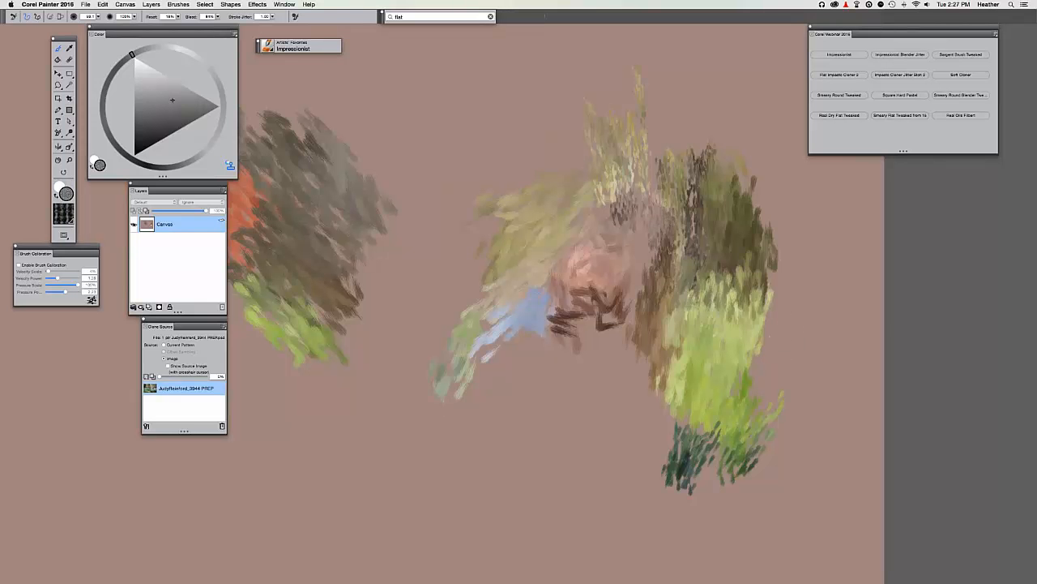
Add olive-brown strokes to the upper-right foliage and fill the left foliage gap with olive and green.
scroll(651, 389, down, 1)
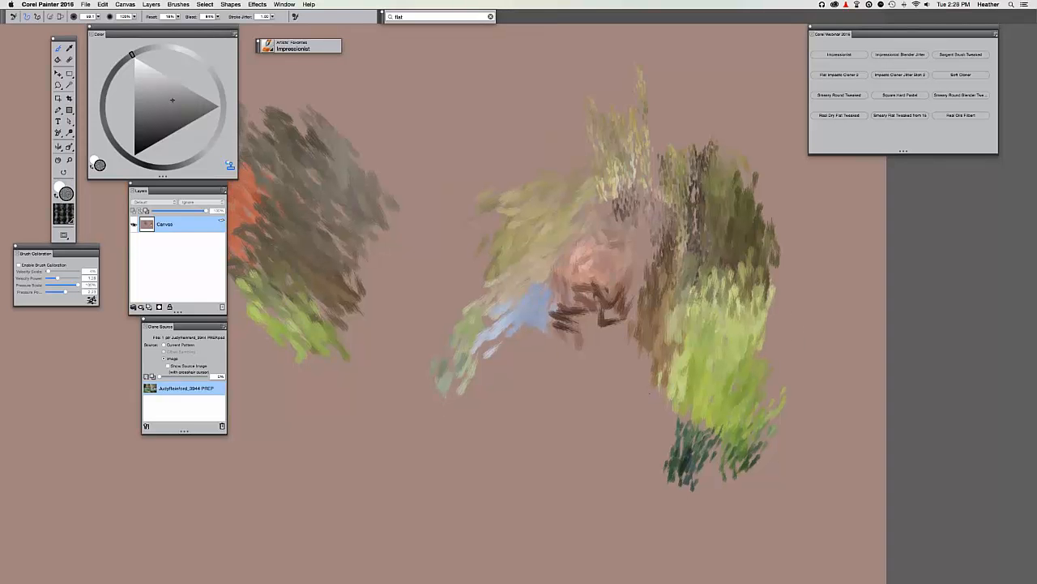
mouse_move(635, 157)
mouse_down()
mouse_move(657, 132)
mouse_move(701, 181)
mouse_move(702, 242)
mouse_move(684, 191)
mouse_move(697, 170)
mouse_move(682, 261)
mouse_move(713, 191)
mouse_up()
scroll(706, 204, left, 2)
mouse_move(489, 247)
mouse_down()
mouse_move(510, 286)
mouse_move(526, 243)
mouse_move(512, 280)
mouse_up()
scroll(512, 280, up, 5)
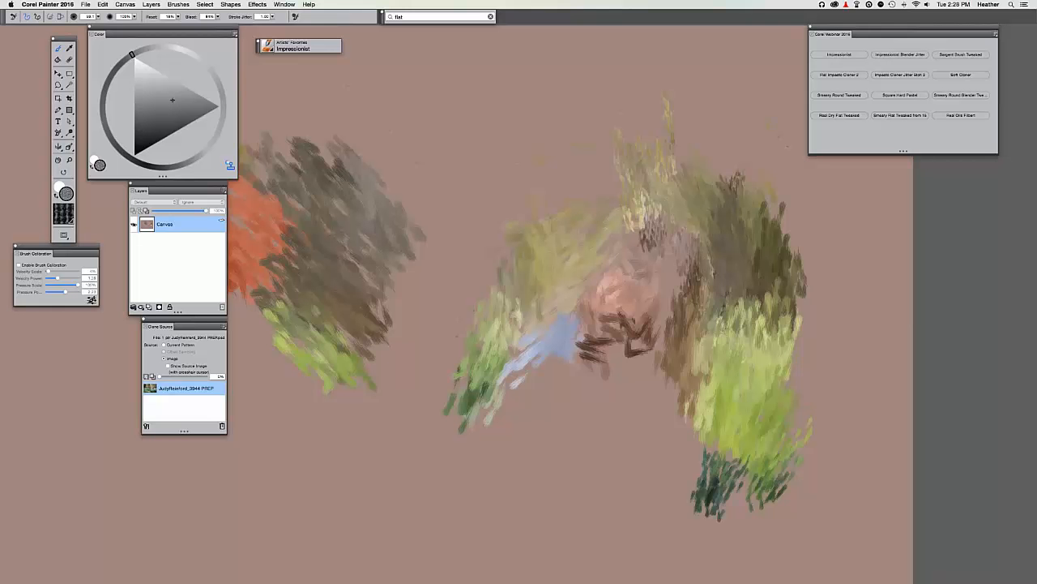
key(super+t)
key(super+t)
mouse_move(681, 146)
mouse_down()
mouse_move(592, 200)
mouse_move(468, 192)
mouse_move(609, 172)
mouse_move(742, 316)
mouse_move(734, 381)
mouse_move(753, 446)
mouse_move(731, 396)
mouse_move(795, 386)
mouse_up()
scroll(540, 188, right, 4)
mouse_move(475, 177)
mouse_down()
mouse_move(477, 271)
mouse_move(501, 174)
mouse_up()
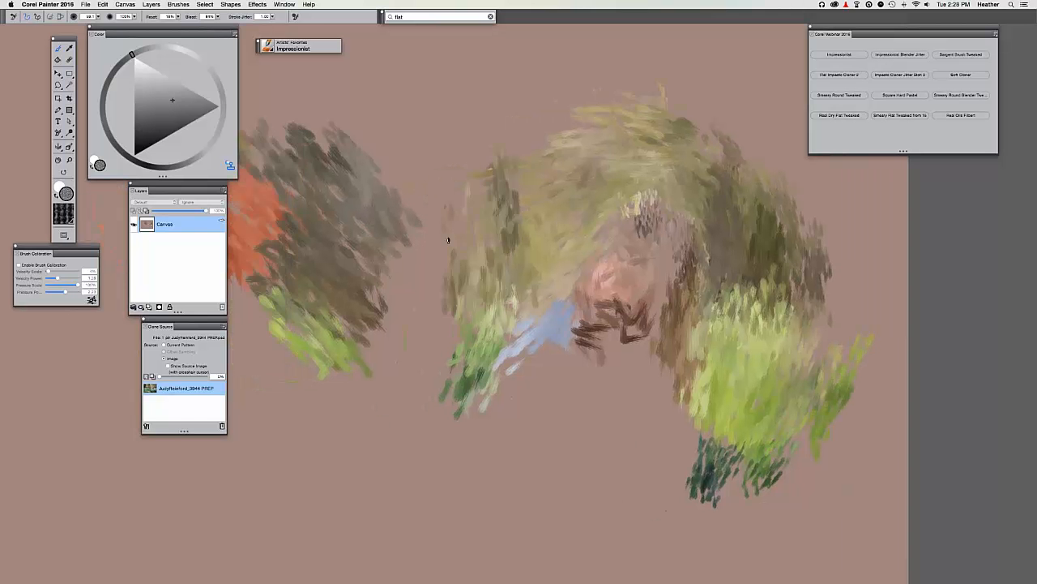
mouse_move(453, 284)
mouse_down()
mouse_move(396, 236)
mouse_move(367, 286)
mouse_move(510, 144)
mouse_move(403, 356)
mouse_move(378, 231)
mouse_move(446, 191)
mouse_up()
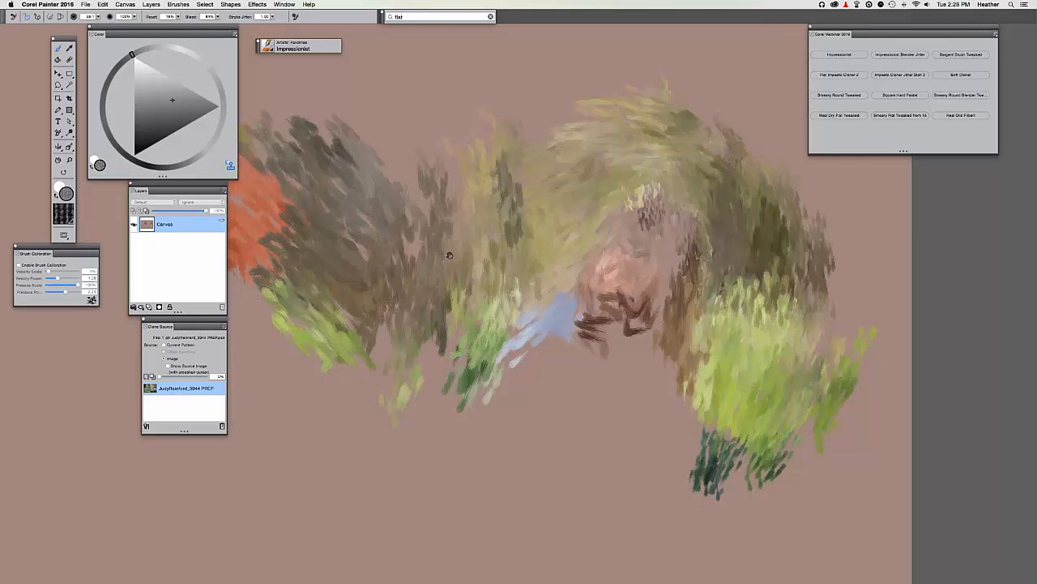
Fit the canvas to the window and paint grey-brown and green strokes in the left-centre foliage.
key(super+0)
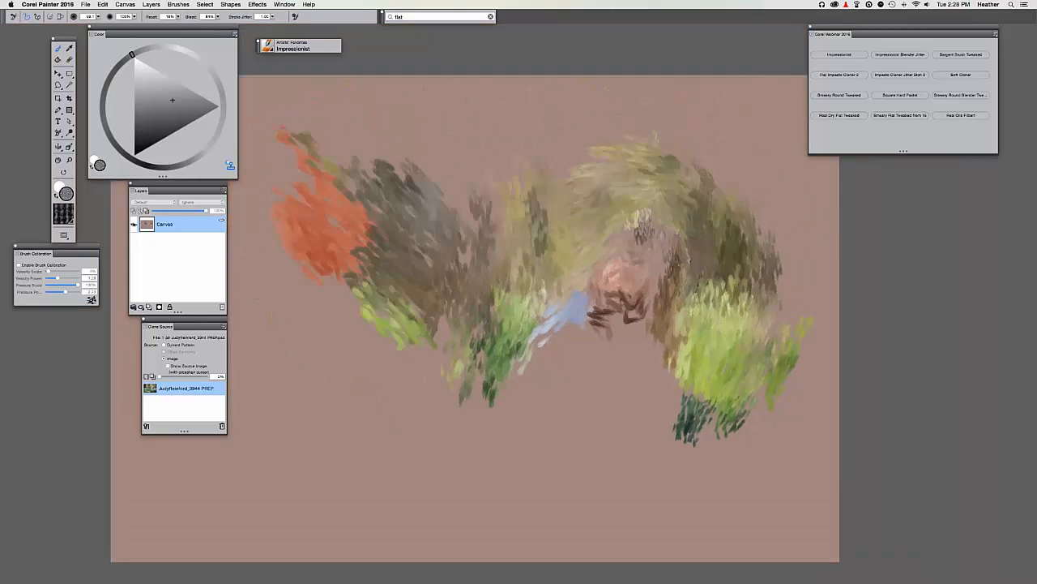
key(super+t)
key(super+t)
drag(466, 184, 466, 277)
key(super+t)
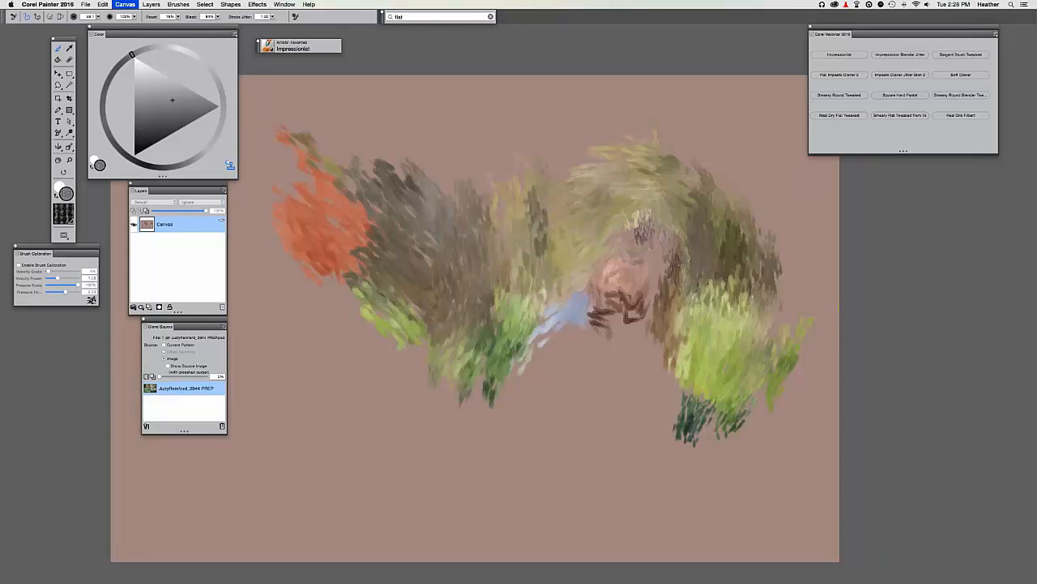
key(super+t)
mouse_move(454, 320)
mouse_down()
mouse_move(401, 379)
mouse_move(436, 374)
mouse_move(331, 354)
mouse_move(340, 383)
mouse_move(403, 409)
mouse_move(500, 387)
mouse_up()
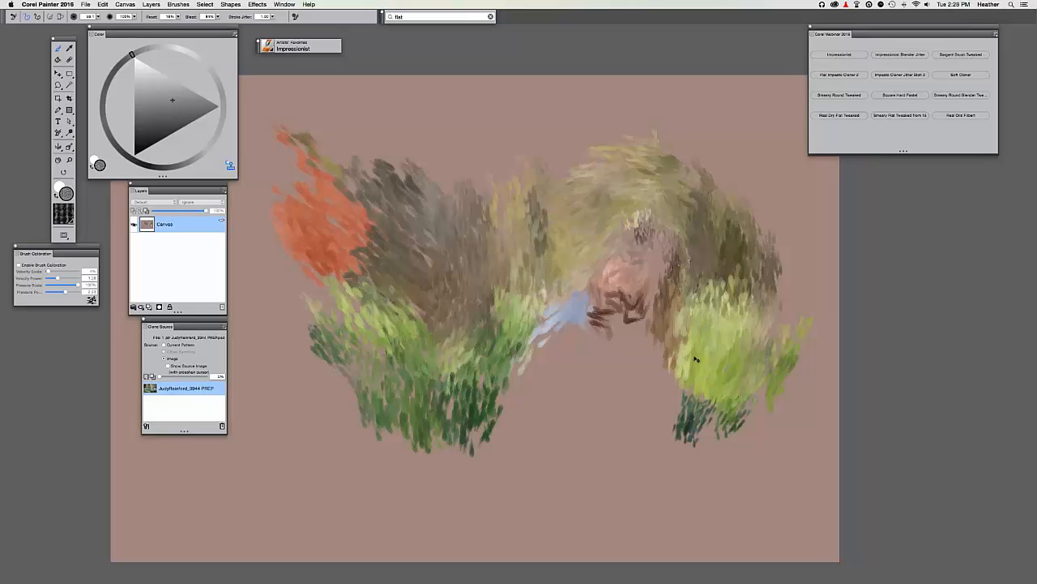
Extend the lower-right foliage in green and yellow-green to the right edge, and fill lower-left gaps.
mouse_move(666, 402)
mouse_down()
mouse_move(657, 465)
mouse_move(694, 476)
mouse_move(753, 426)
mouse_move(750, 473)
mouse_move(786, 409)
mouse_move(830, 388)
mouse_move(844, 436)
mouse_move(797, 406)
mouse_move(757, 401)
mouse_move(830, 413)
mouse_up()
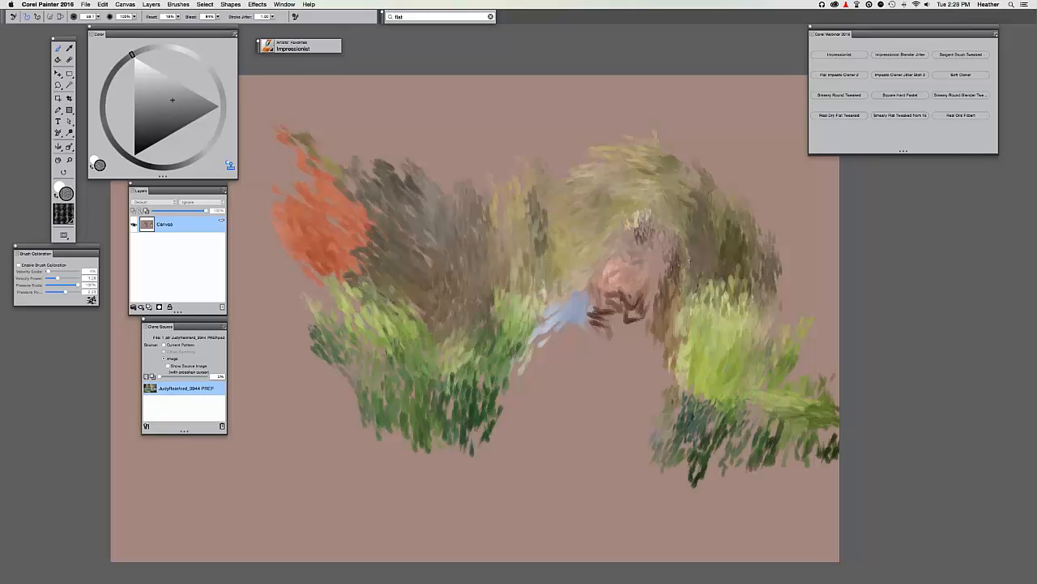
mouse_move(716, 322)
mouse_down()
mouse_move(831, 315)
mouse_move(774, 303)
mouse_move(852, 317)
mouse_move(791, 294)
mouse_up()
key(super+t)
key(super+t)
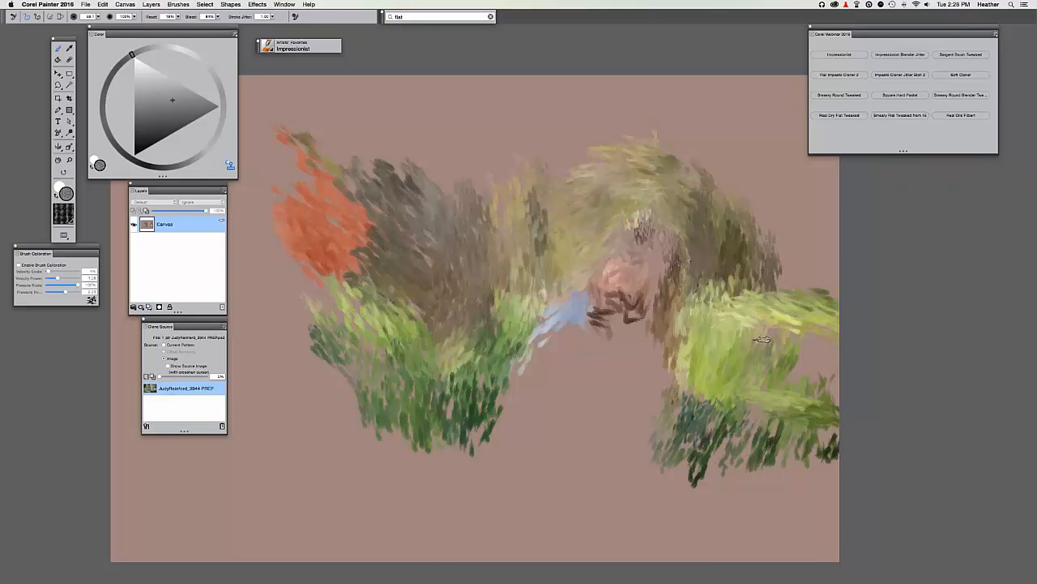
mouse_move(745, 337)
mouse_down()
mouse_move(828, 376)
mouse_move(710, 423)
mouse_move(694, 444)
mouse_move(723, 451)
mouse_move(758, 414)
mouse_move(847, 422)
mouse_move(672, 500)
mouse_move(647, 478)
mouse_up()
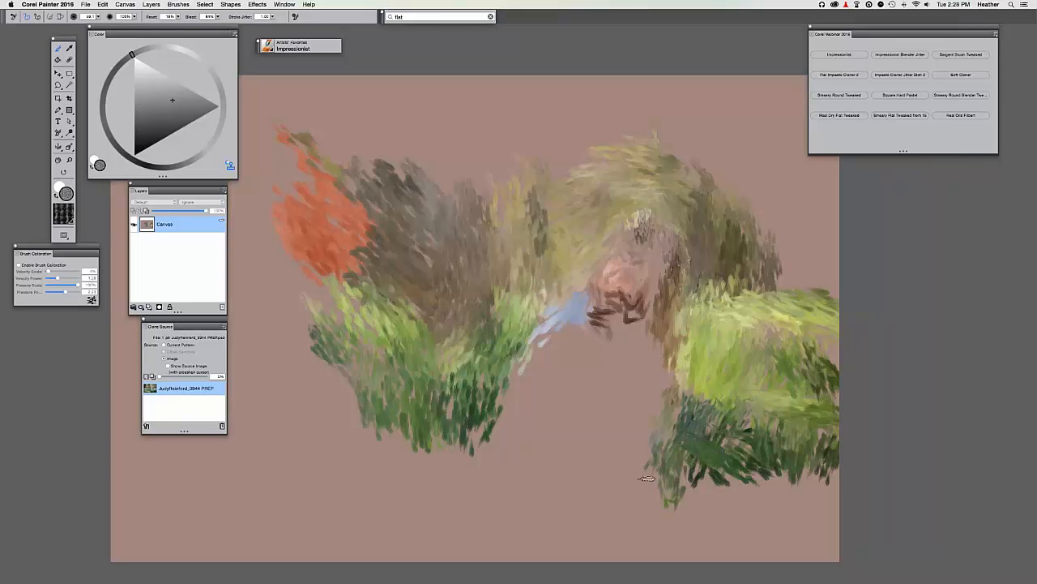
drag(395, 431, 363, 431)
Turn off Clone Color and paint olive over the red patch at the left.
drag(334, 190, 403, 227)
click(125, 4)
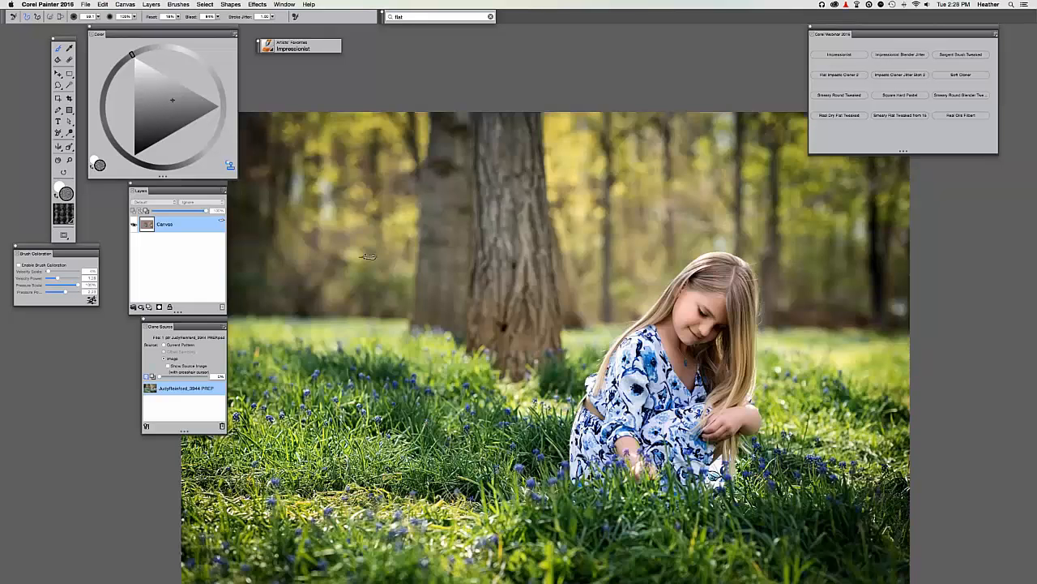
key(super+t)
alt+click(375, 176)
mouse_move(370, 183)
mouse_down()
mouse_move(401, 281)
mouse_move(353, 317)
mouse_move(345, 251)
mouse_move(421, 268)
mouse_move(406, 336)
mouse_move(433, 201)
mouse_move(372, 155)
mouse_up()
drag(357, 381, 294, 301)
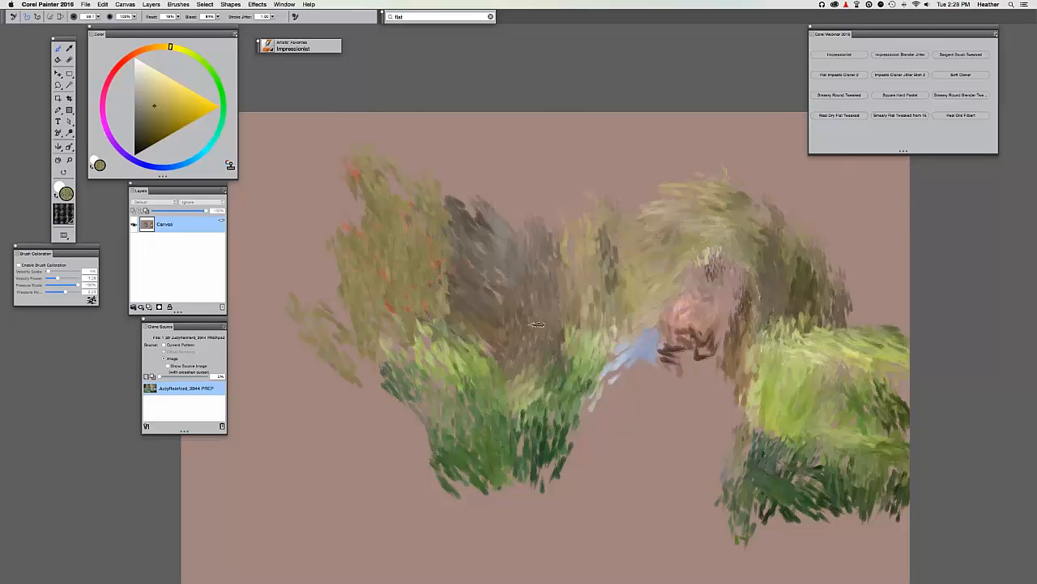
key(u)
drag(627, 432, 575, 490)
Paint green grass strokes over the blue near the bottom centre.
key(super+t)
key(super+t)
mouse_move(568, 413)
mouse_down()
mouse_move(577, 454)
mouse_move(568, 478)
mouse_move(592, 509)
mouse_move(657, 463)
mouse_up()
drag(564, 512, 535, 464)
drag(526, 510, 499, 469)
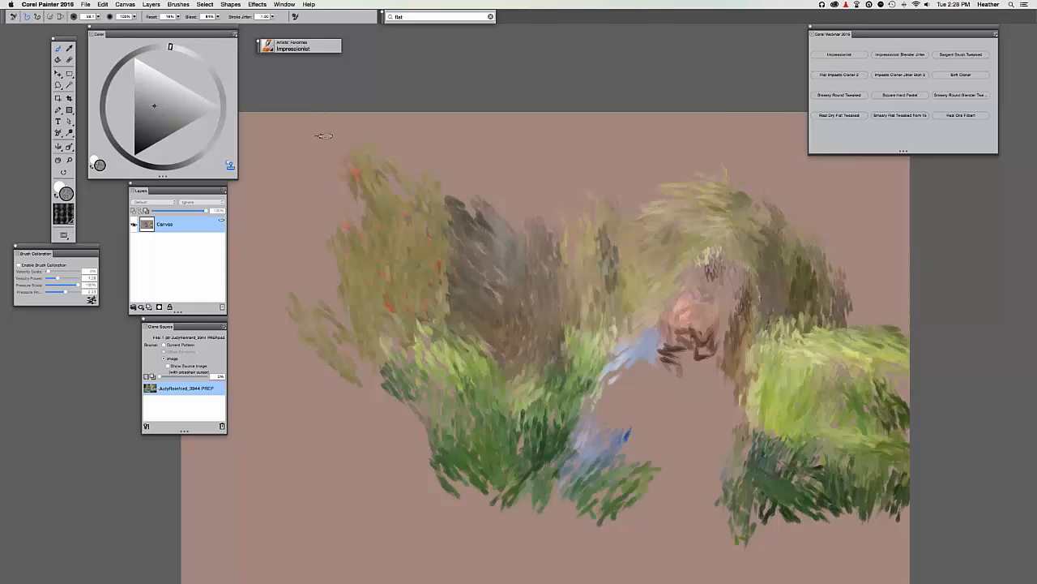
Re-save through Save As in Photoshop format, confirming OK on the clone-source warning.
click(85, 7)
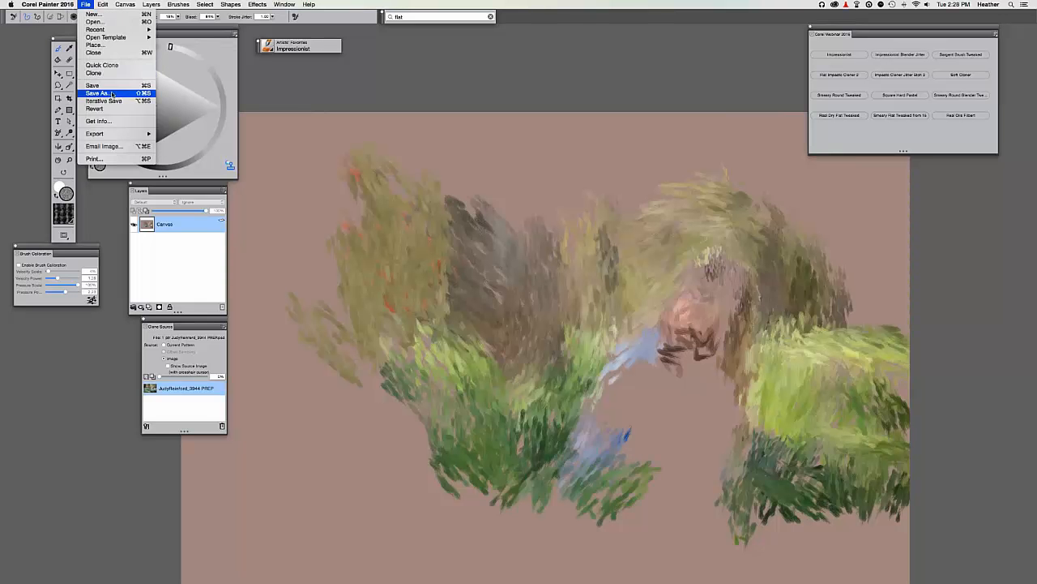
click(121, 94)
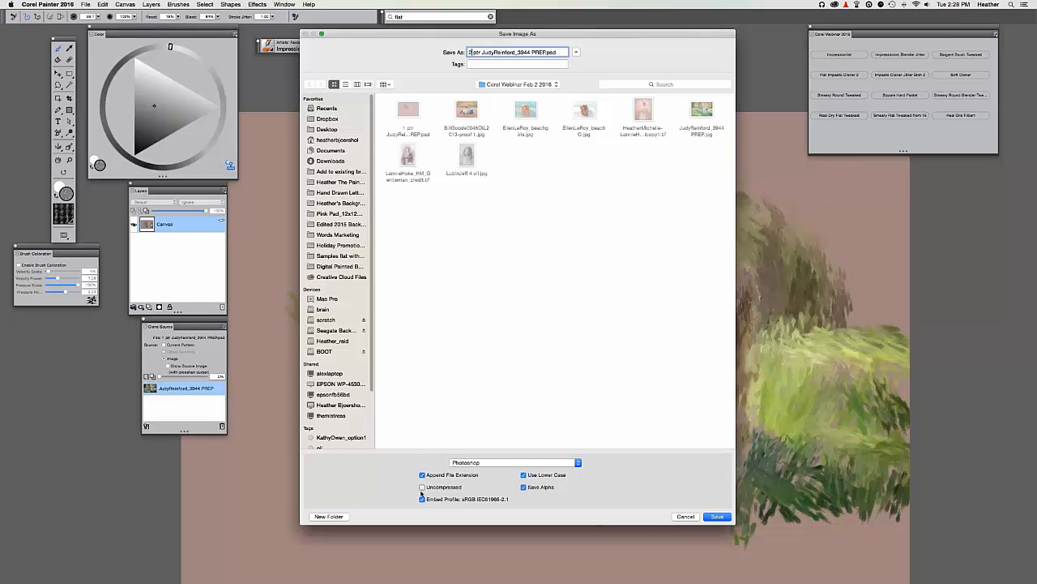
key(Return)
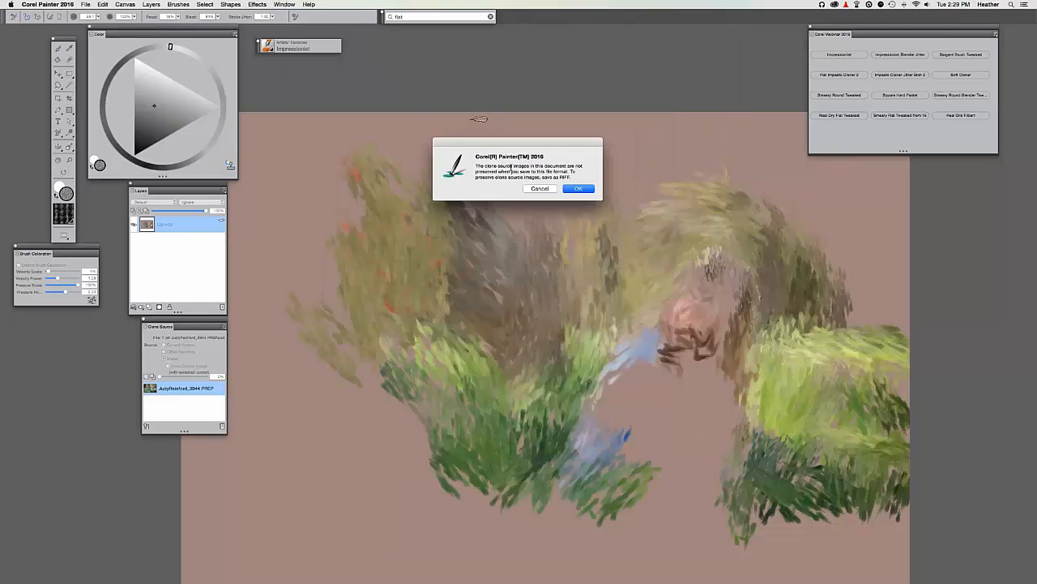
click(580, 188)
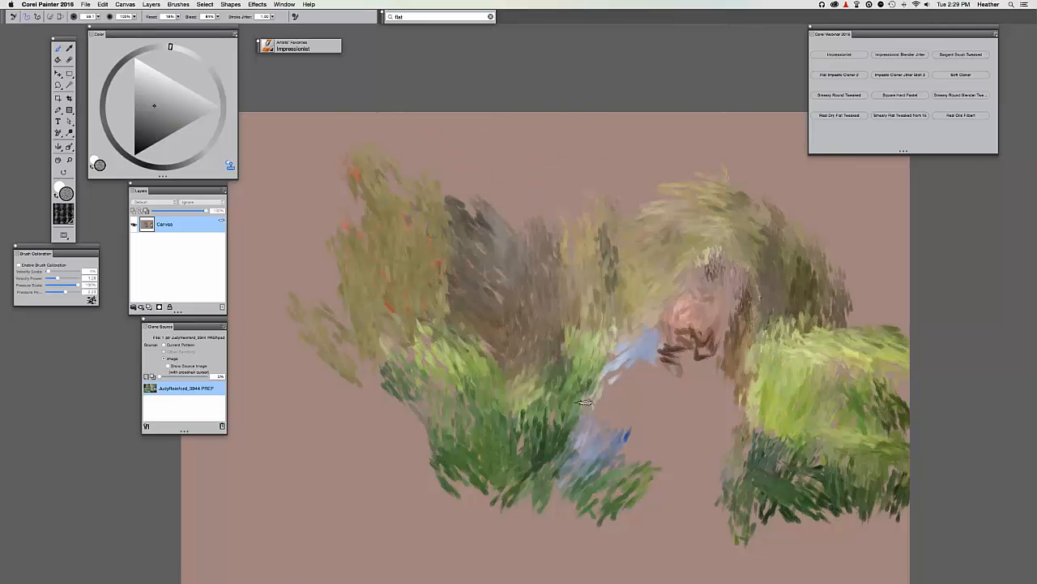
Paint blue, pale blue-white and dark clone strokes over the girl's dress, checking against Tracing Paper.
drag(582, 410, 655, 347)
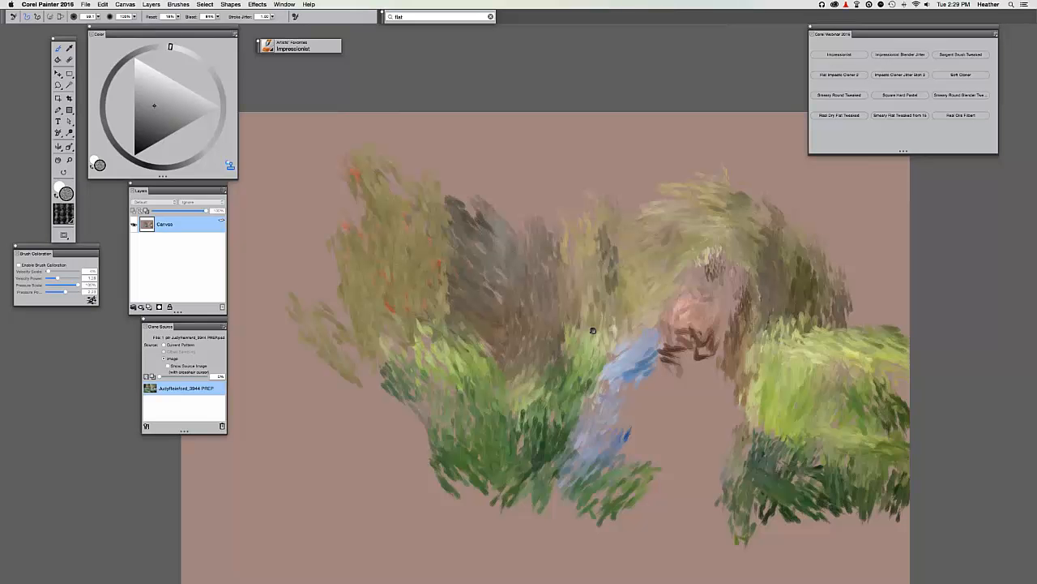
drag(545, 244, 496, 136)
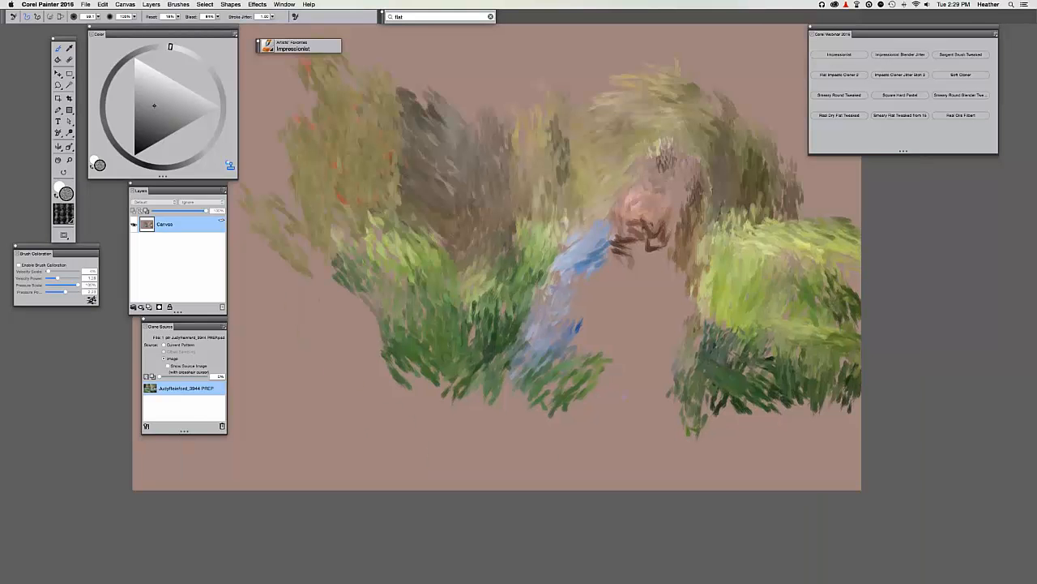
key(super+plus)
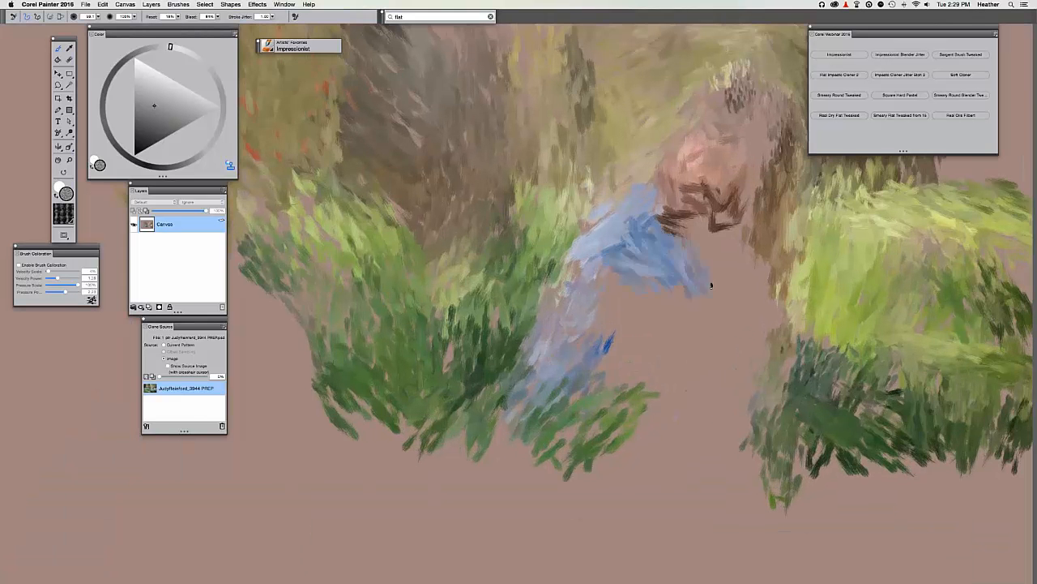
mouse_move(711, 285)
mouse_down()
mouse_move(733, 231)
mouse_move(738, 285)
mouse_up()
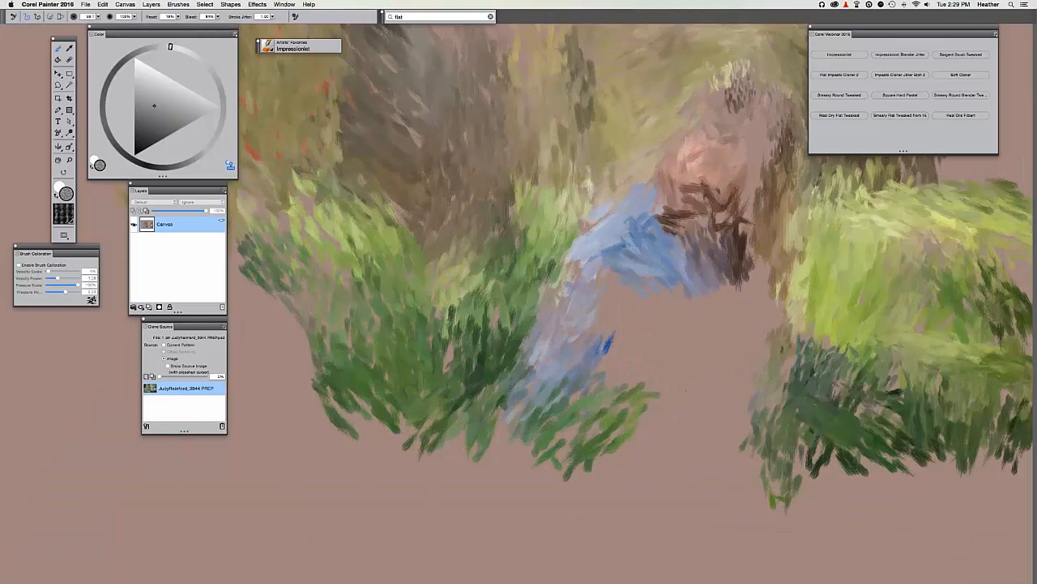
drag(596, 274, 651, 322)
key(super+t)
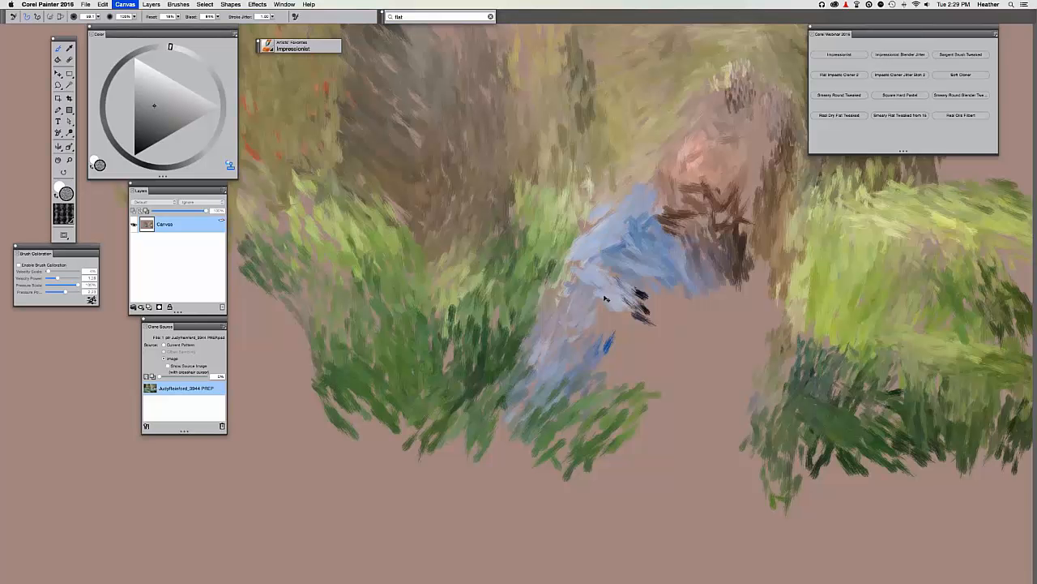
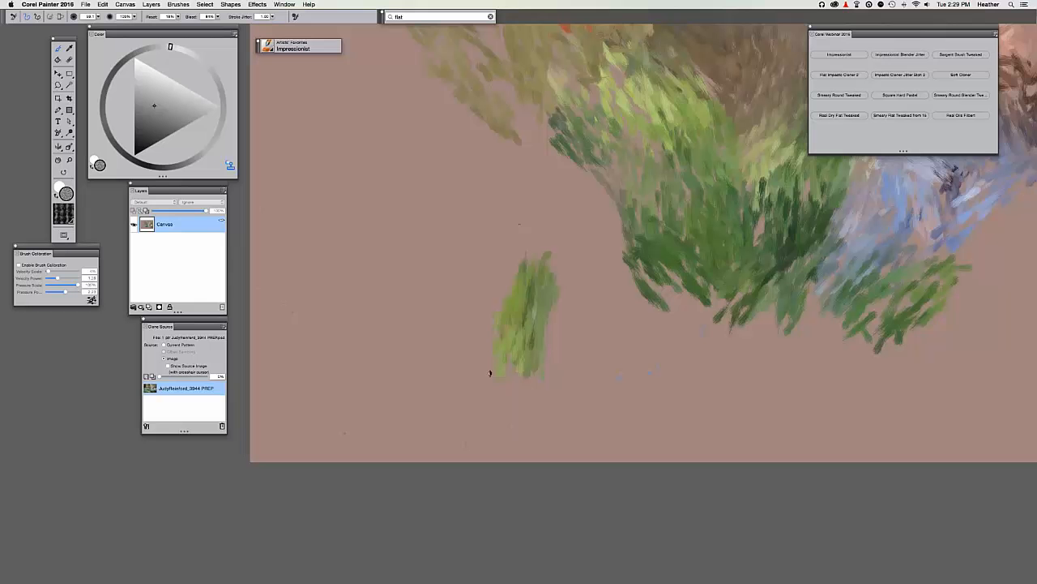
Paint two small green grass patches on the bare tan area at the left.
mouse_move(518, 308)
mouse_down()
mouse_move(458, 359)
mouse_move(451, 291)
mouse_up()
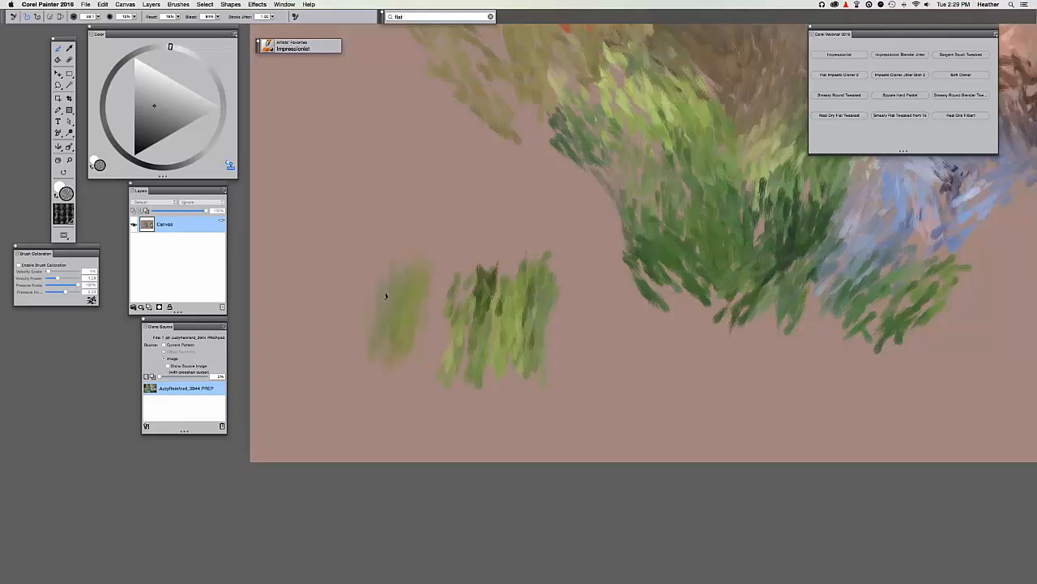
drag(386, 296, 337, 328)
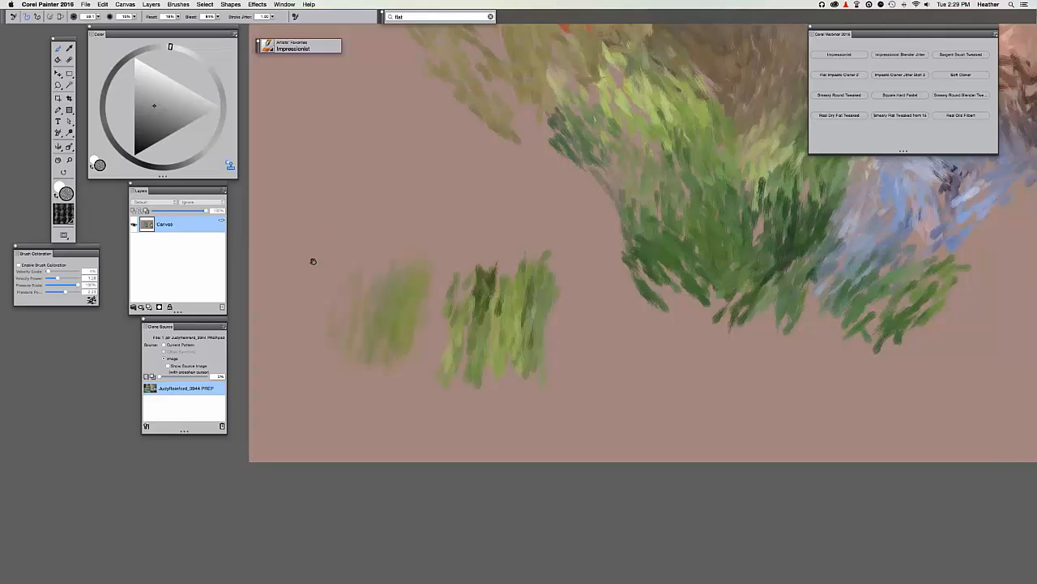
drag(313, 261, 273, 316)
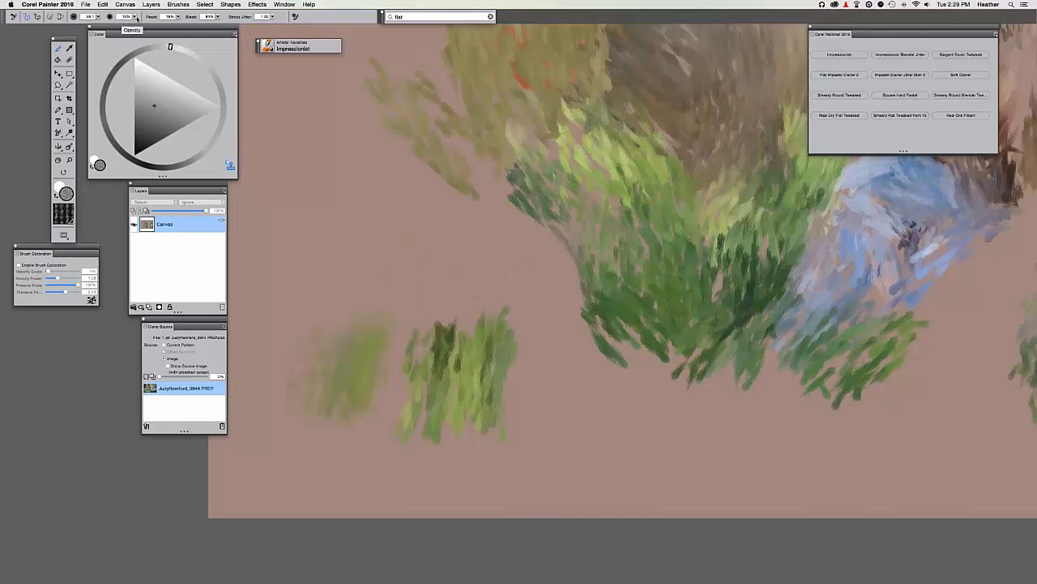
Set the brush opacity to 100% in the property bar.
click(134, 17)
click(125, 16)
key(Return)
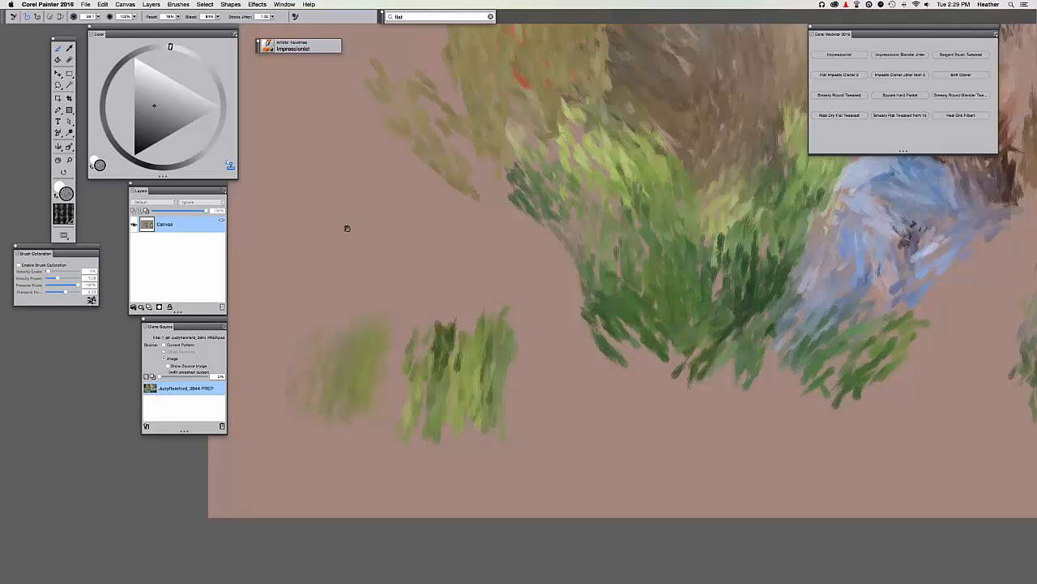
drag(347, 228, 312, 257)
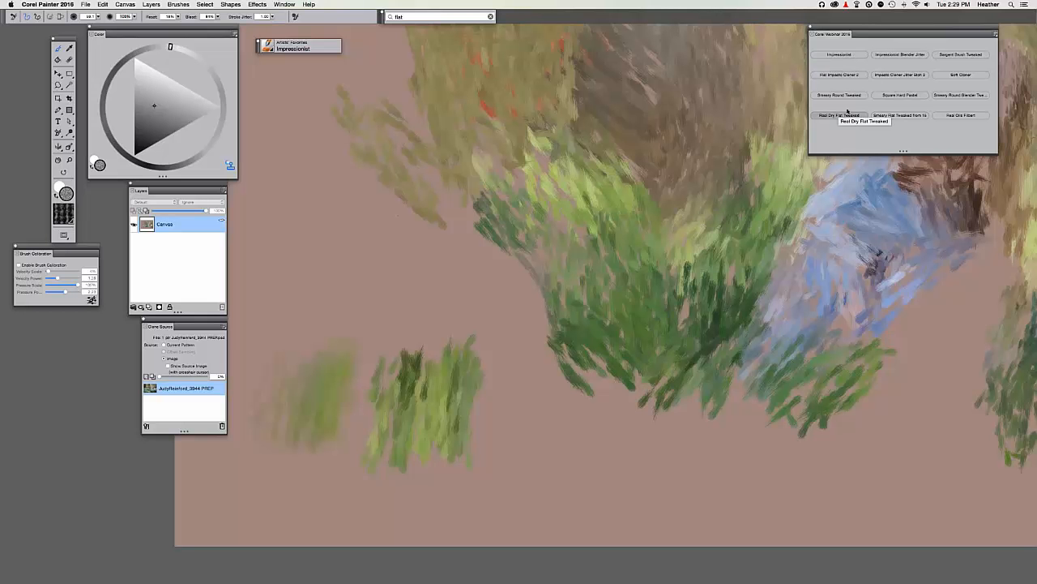
Switch to the Oils Smeary Round Tweaked brush and enlarge it.
click(842, 95)
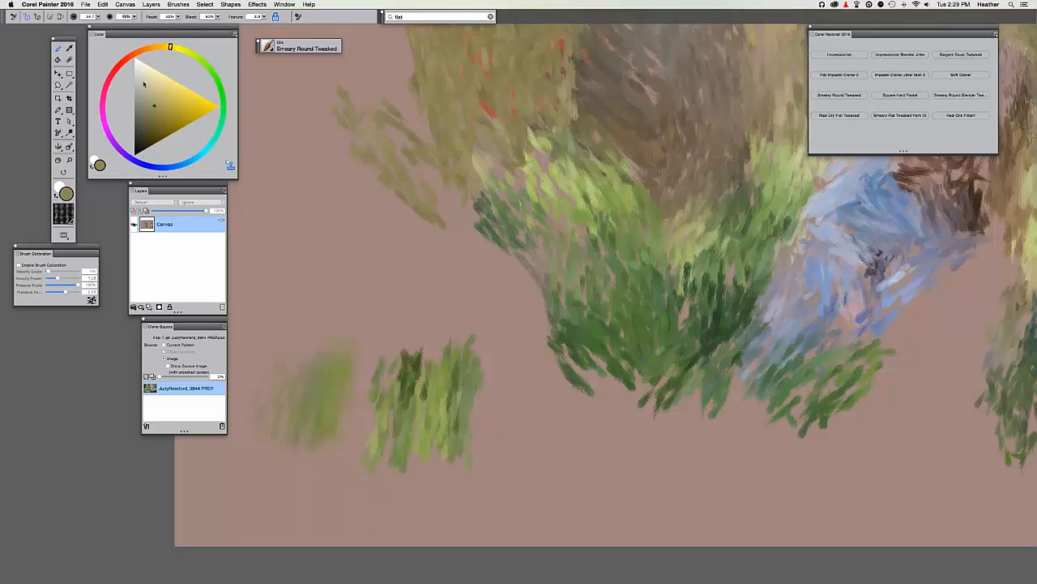
click(25, 17)
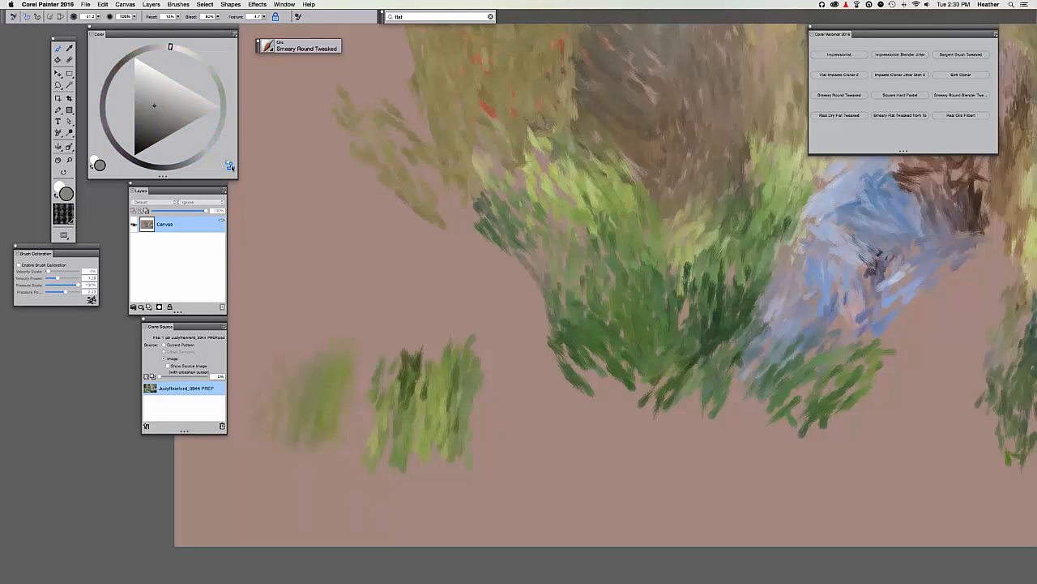
key(])
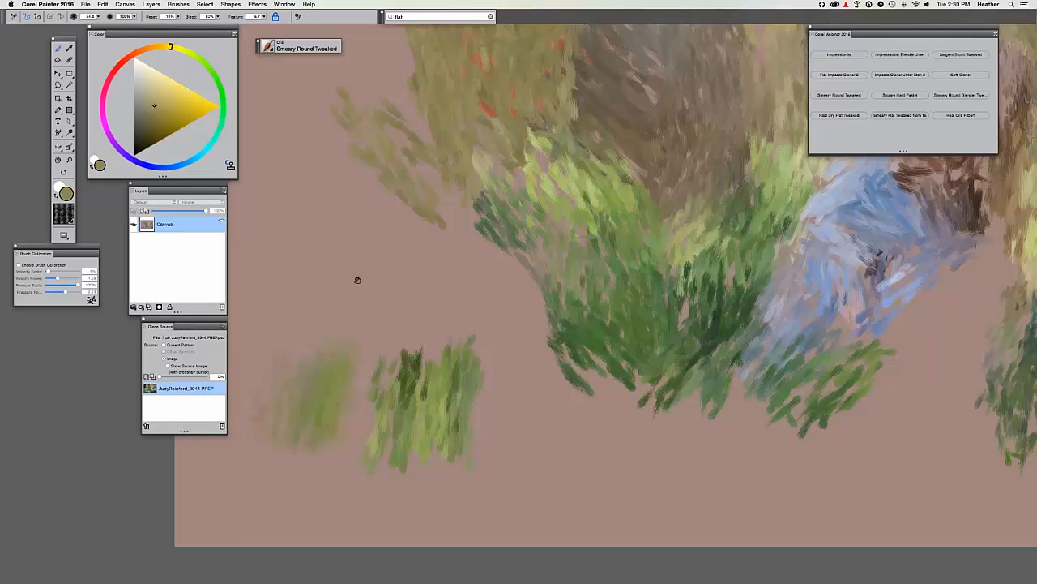
drag(357, 280, 408, 294)
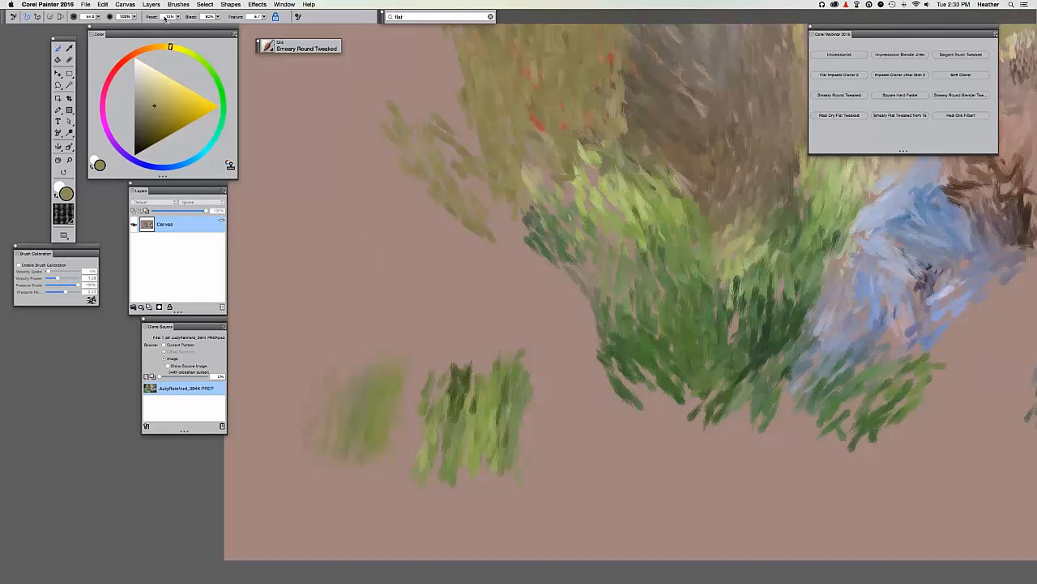
click(167, 16)
Paint yellow, brighter yellow and pale yellow swatches beside the grass.
click(172, 95)
mouse_move(332, 251)
mouse_down()
mouse_move(338, 299)
mouse_move(360, 248)
mouse_move(387, 295)
mouse_move(445, 281)
mouse_up()
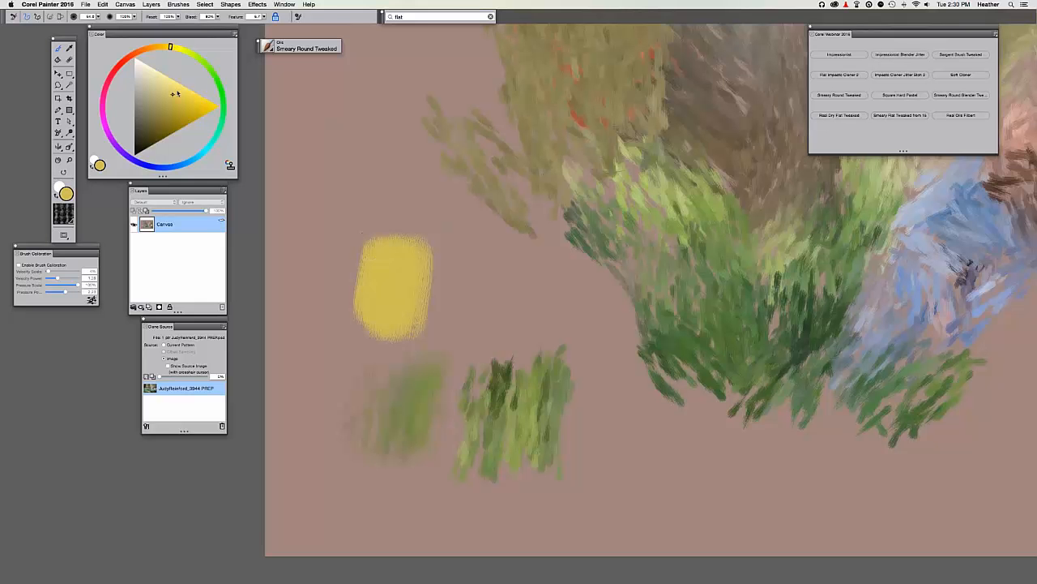
click(181, 85)
mouse_move(430, 227)
mouse_down()
mouse_move(456, 283)
mouse_move(453, 334)
mouse_up()
click(161, 73)
mouse_move(491, 254)
mouse_down()
mouse_move(495, 327)
mouse_move(506, 326)
mouse_up()
Add a dark gold swatch at the left and a small gold test squiggle.
mouse_move(175, 109)
mouse_down()
mouse_move(173, 118)
mouse_move(194, 120)
mouse_up()
mouse_move(337, 257)
mouse_down()
mouse_move(346, 295)
mouse_move(323, 318)
mouse_up()
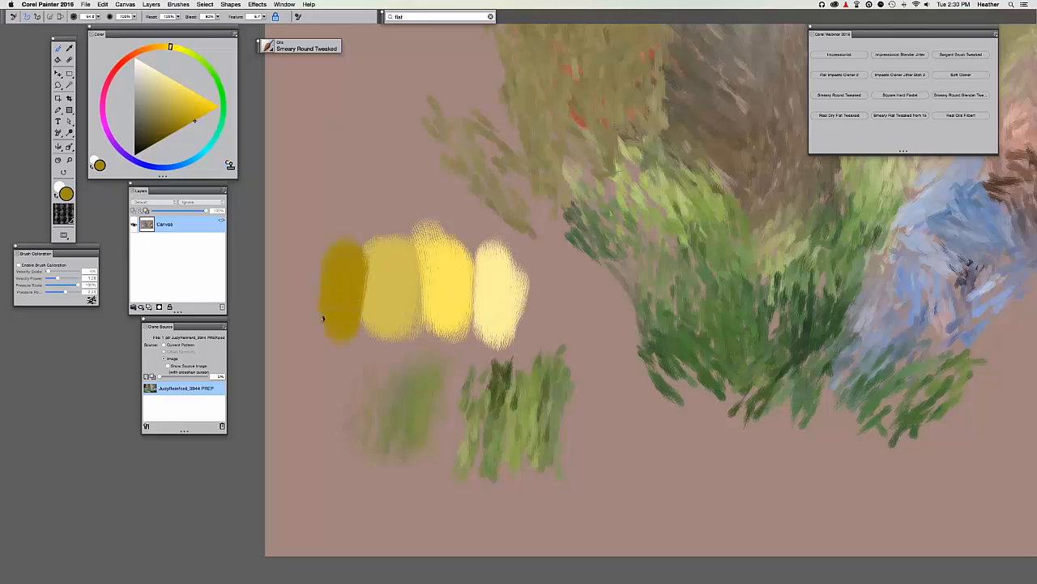
drag(303, 207, 287, 209)
drag(275, 263, 283, 280)
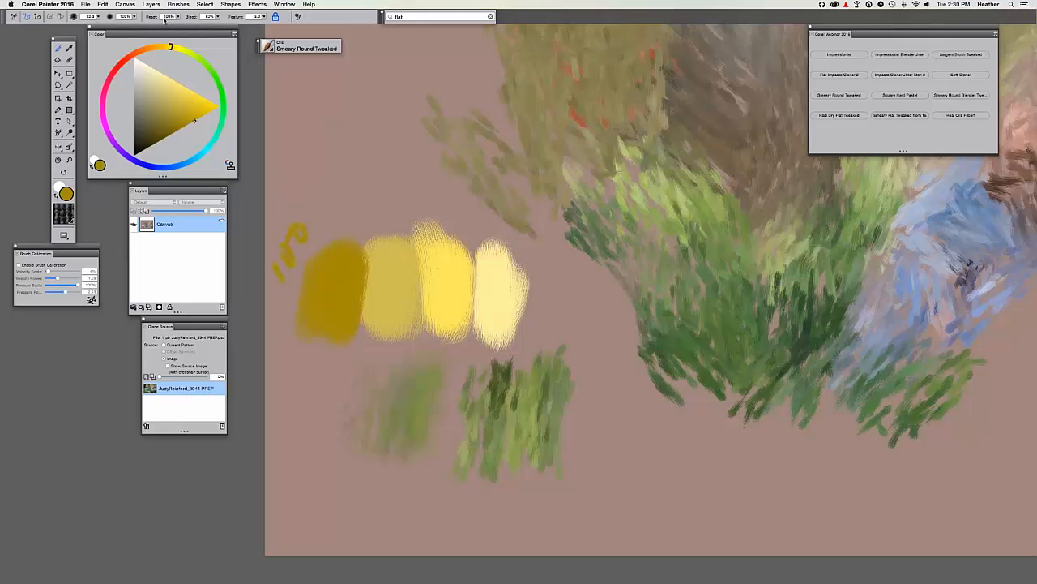
click(170, 17)
drag(290, 154, 302, 173)
Smear the yellow swatches across each other and down into the green grass.
drag(464, 230, 577, 207)
drag(528, 280, 450, 282)
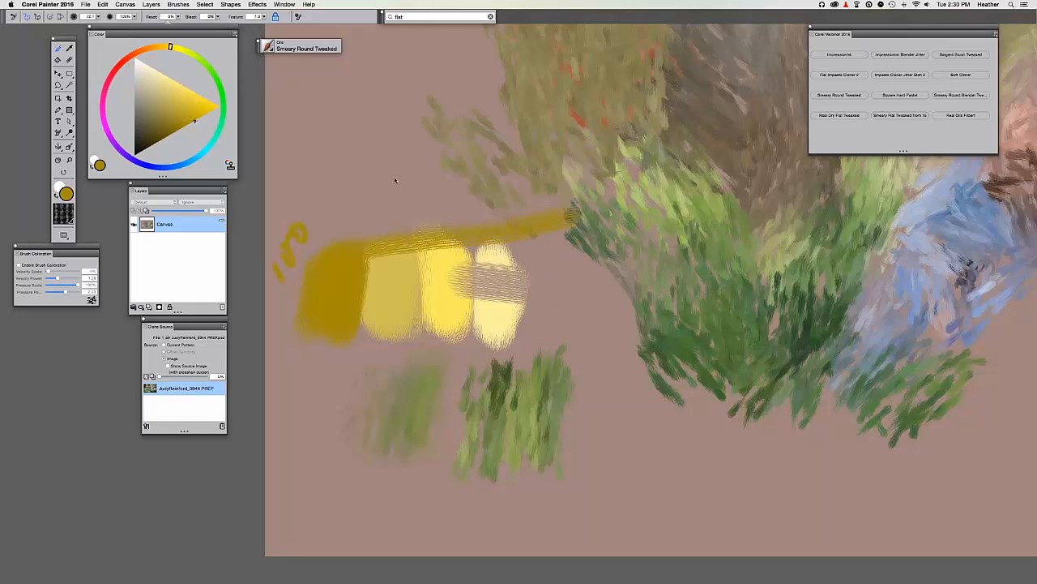
mouse_move(648, 332)
mouse_down()
mouse_move(567, 356)
mouse_move(665, 397)
mouse_up()
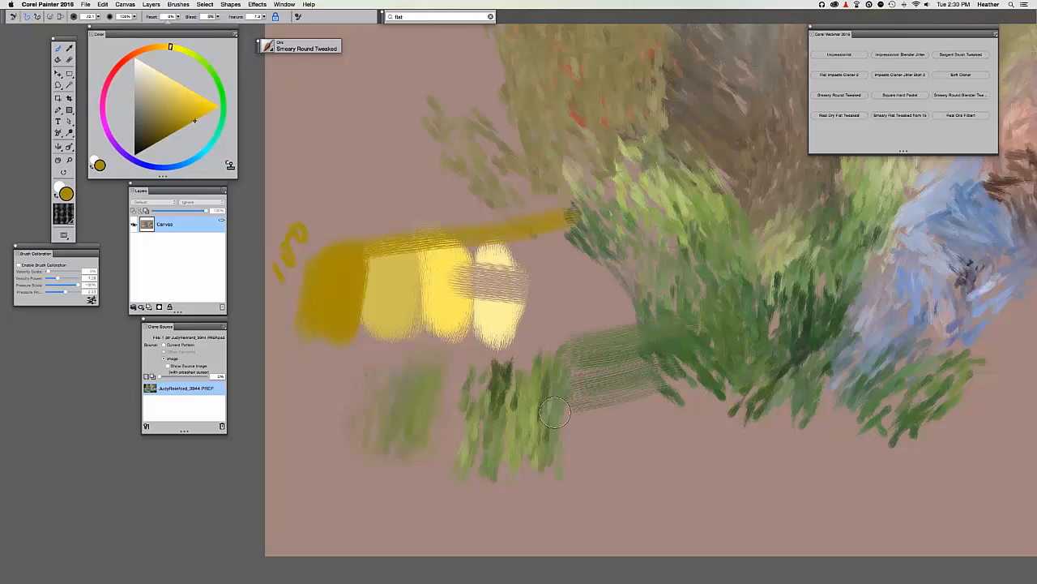
mouse_move(559, 288)
mouse_down()
mouse_move(553, 409)
mouse_move(532, 315)
mouse_move(497, 448)
mouse_up()
drag(509, 329, 513, 453)
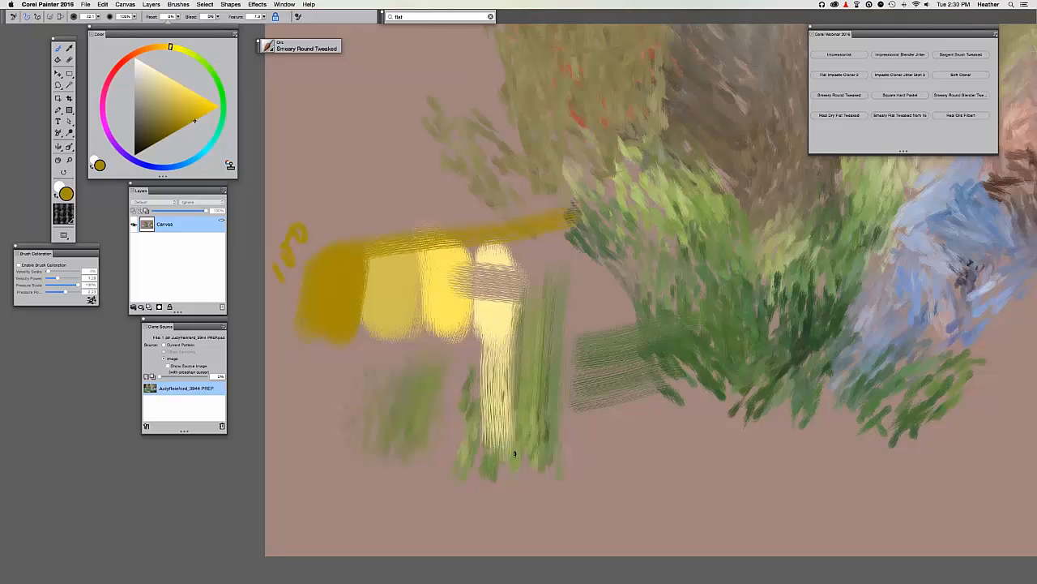
drag(477, 316, 473, 411)
drag(489, 251, 488, 191)
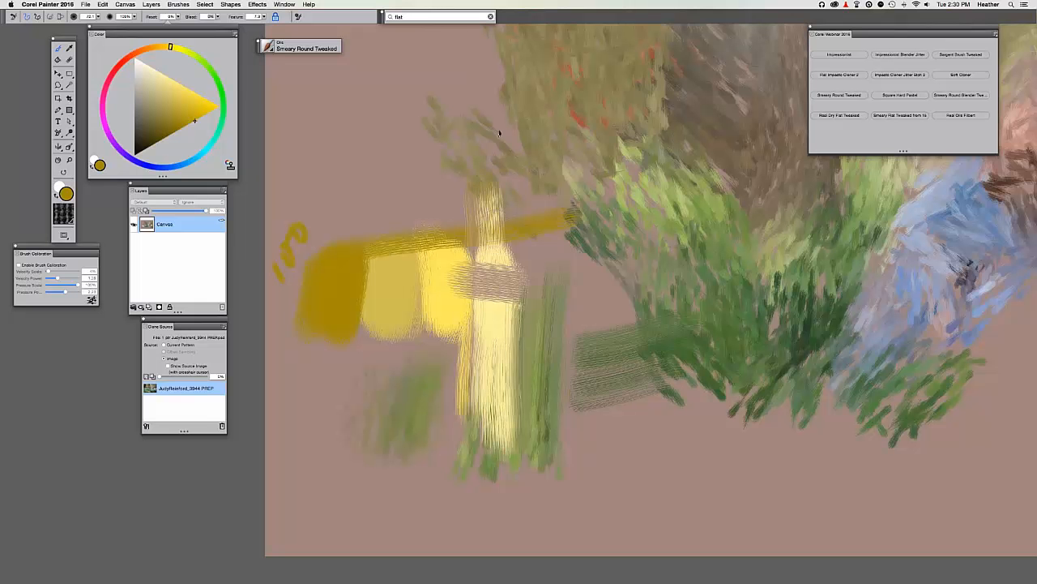
drag(497, 250, 496, 162)
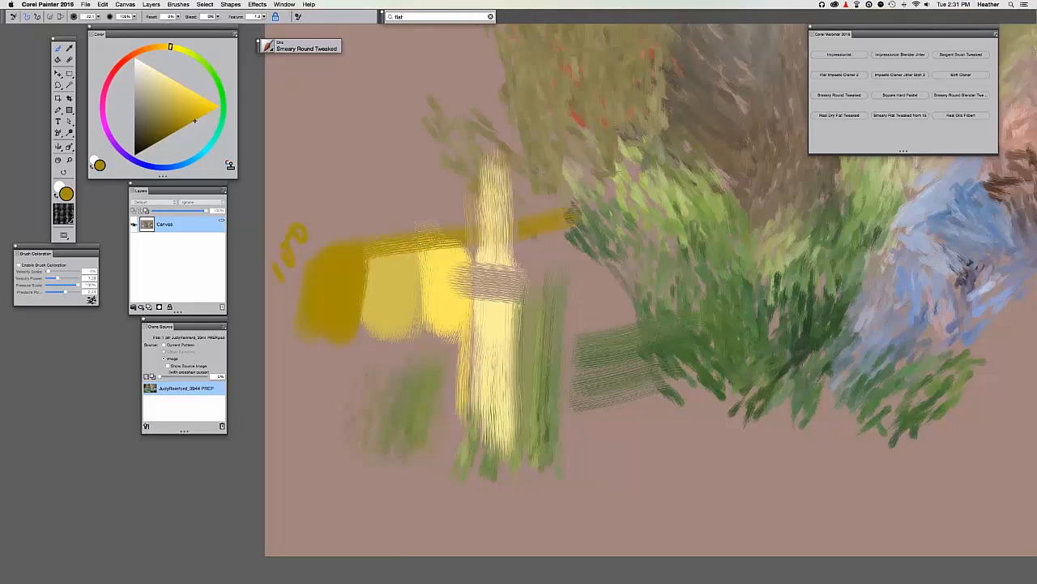
Cover the crosswise patch with pale yellow and drag green paint down from the foliage.
mouse_move(502, 271)
mouse_down()
mouse_move(502, 294)
mouse_move(501, 231)
mouse_move(474, 313)
mouse_move(466, 261)
mouse_move(450, 365)
mouse_move(428, 326)
mouse_move(422, 377)
mouse_move(408, 368)
mouse_move(413, 336)
mouse_up()
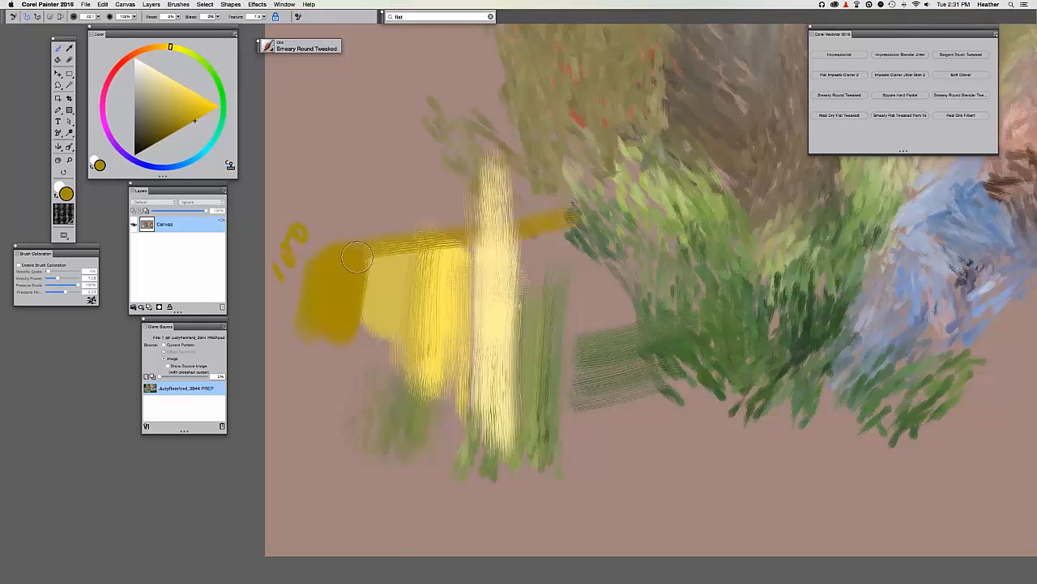
drag(357, 258, 361, 235)
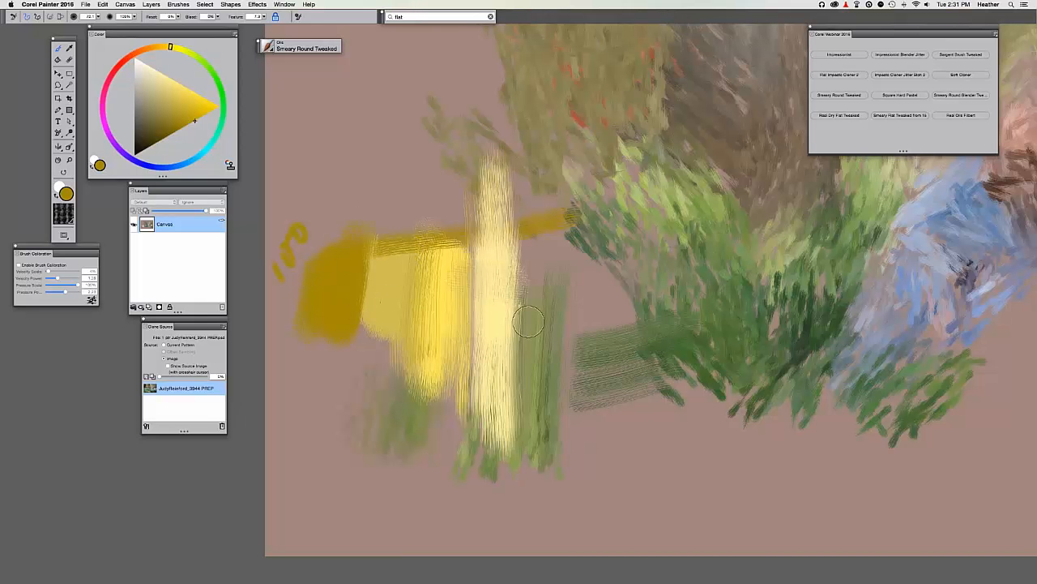
mouse_move(693, 360)
mouse_down()
mouse_move(704, 474)
mouse_move(725, 366)
mouse_move(736, 476)
mouse_up()
drag(679, 345, 674, 486)
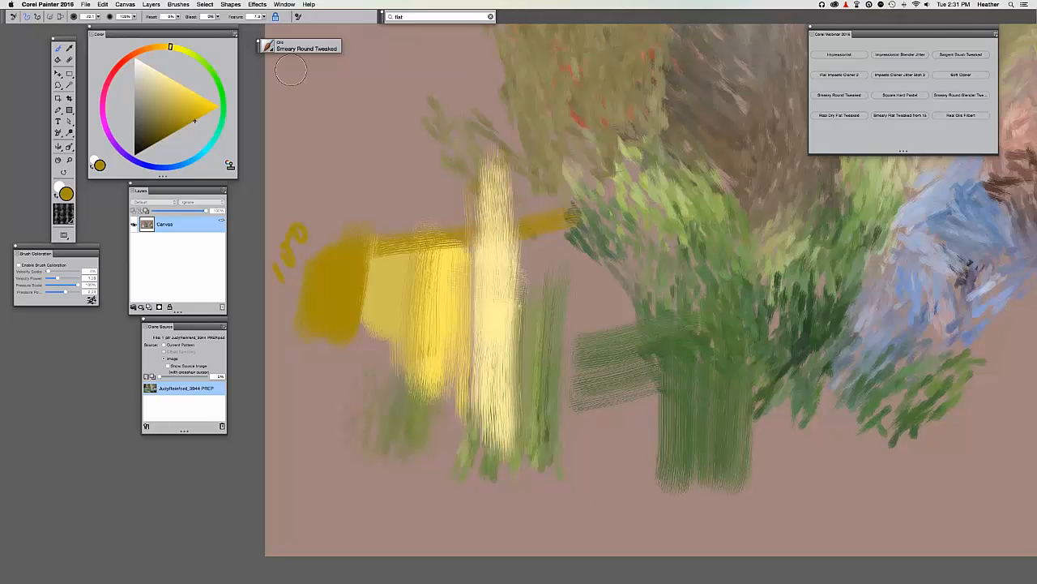
Set the brush Bleed to 100%.
click(209, 16)
text(100)
key(Return)
Blend dark and pale yellow strokes together and extend the yellow mass upward.
mouse_move(442, 316)
mouse_down()
mouse_move(510, 320)
mouse_move(361, 316)
mouse_up()
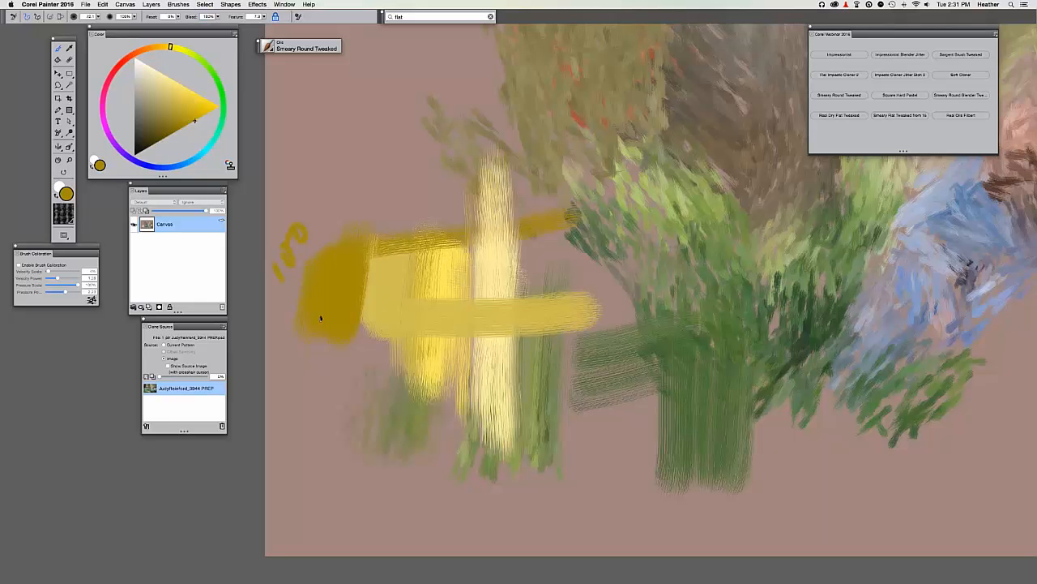
key(super+z)
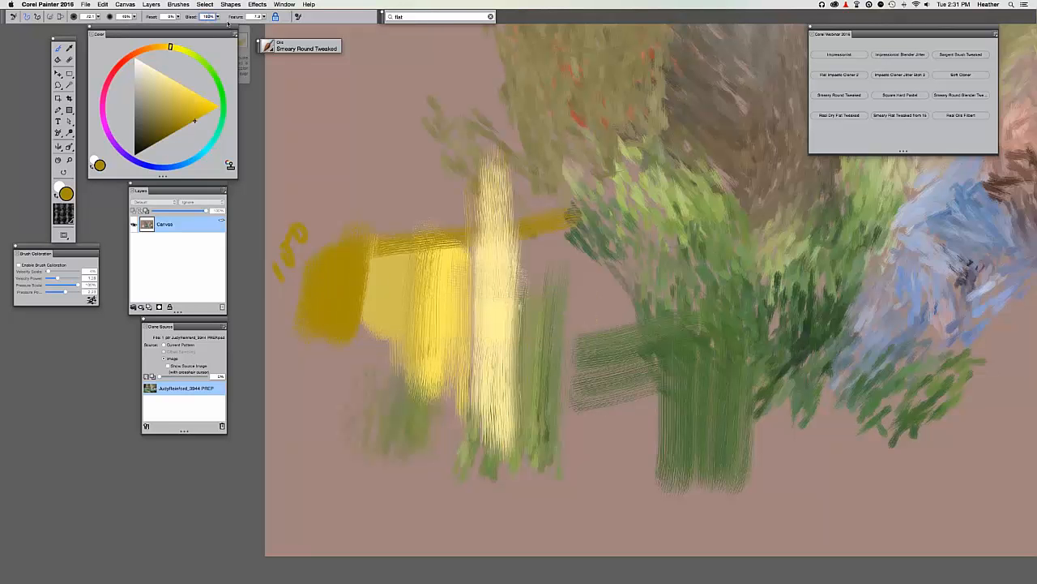
mouse_move(350, 292)
mouse_down()
mouse_move(518, 329)
mouse_move(397, 344)
mouse_move(486, 373)
mouse_up()
mouse_move(486, 324)
mouse_down()
mouse_move(469, 354)
mouse_move(515, 397)
mouse_move(556, 390)
mouse_move(582, 426)
mouse_move(514, 363)
mouse_move(510, 381)
mouse_move(520, 274)
mouse_move(529, 353)
mouse_move(423, 247)
mouse_move(424, 262)
mouse_move(458, 194)
mouse_move(454, 233)
mouse_move(470, 258)
mouse_move(451, 188)
mouse_move(425, 183)
mouse_move(424, 165)
mouse_move(392, 269)
mouse_move(380, 273)
mouse_move(381, 339)
mouse_up()
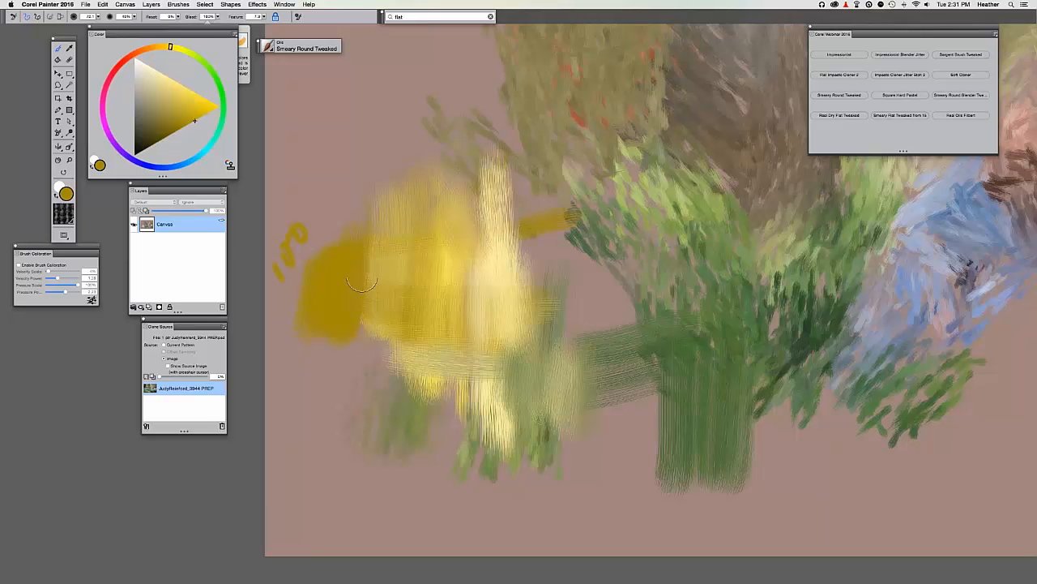
mouse_move(401, 288)
mouse_down()
mouse_move(385, 146)
mouse_move(377, 190)
mouse_move(373, 135)
mouse_move(438, 218)
mouse_up()
Blend the hatched area between the yellow and green grass, then zoom out.
mouse_move(647, 344)
mouse_down()
mouse_move(607, 343)
mouse_move(593, 292)
mouse_up()
mouse_move(662, 408)
mouse_down()
mouse_move(613, 397)
mouse_move(562, 320)
mouse_move(552, 365)
mouse_move(528, 381)
mouse_up()
mouse_move(465, 285)
mouse_down()
mouse_move(514, 351)
mouse_move(502, 410)
mouse_move(507, 338)
mouse_move(463, 300)
mouse_up()
key(super+minus)
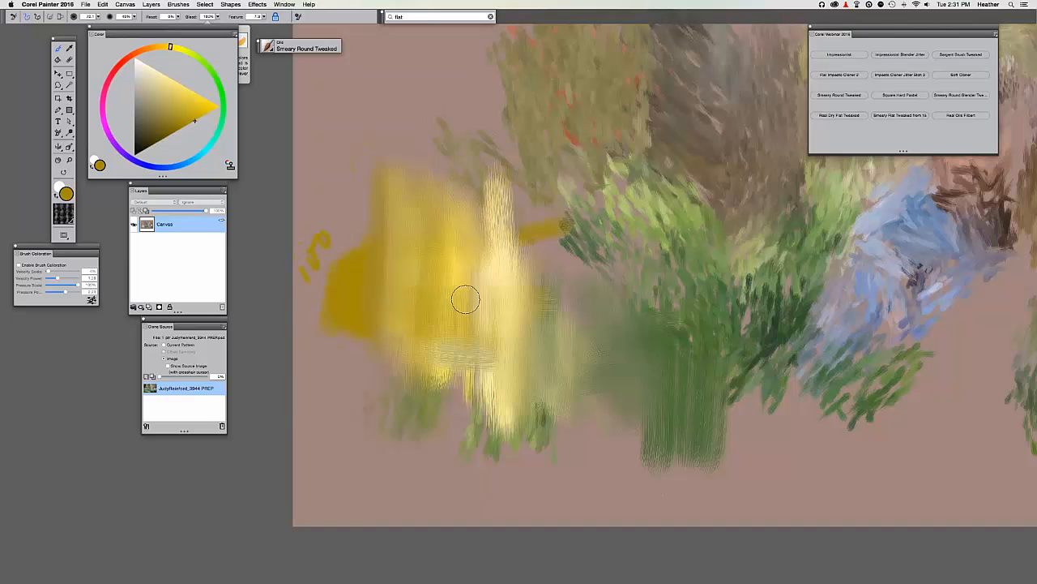
drag(398, 335, 307, 378)
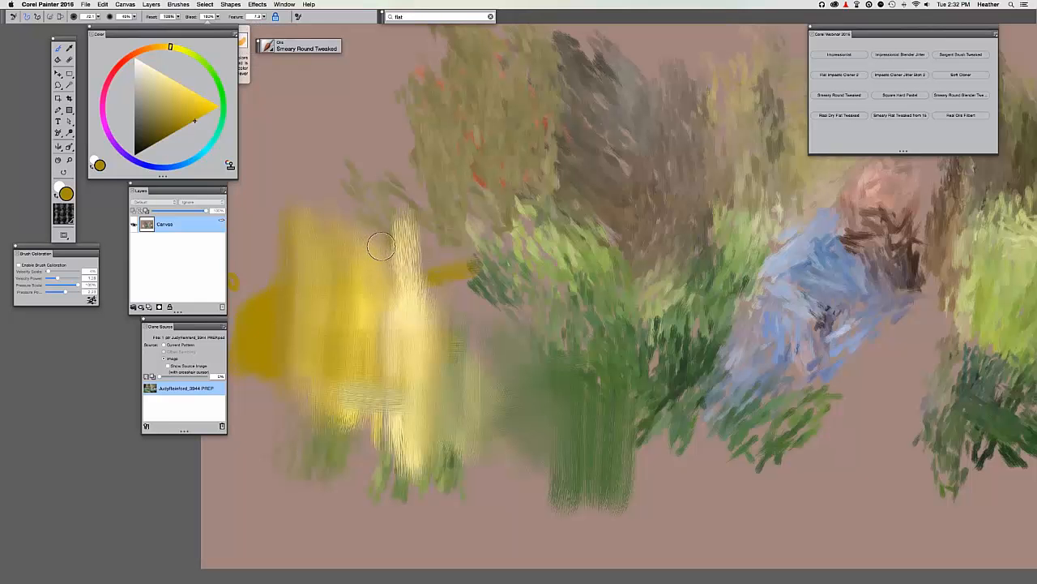
Pick red and try a diagonal stroke over the yellow, undoing it twice.
click(107, 82)
drag(489, 262, 625, 235)
drag(378, 212, 512, 366)
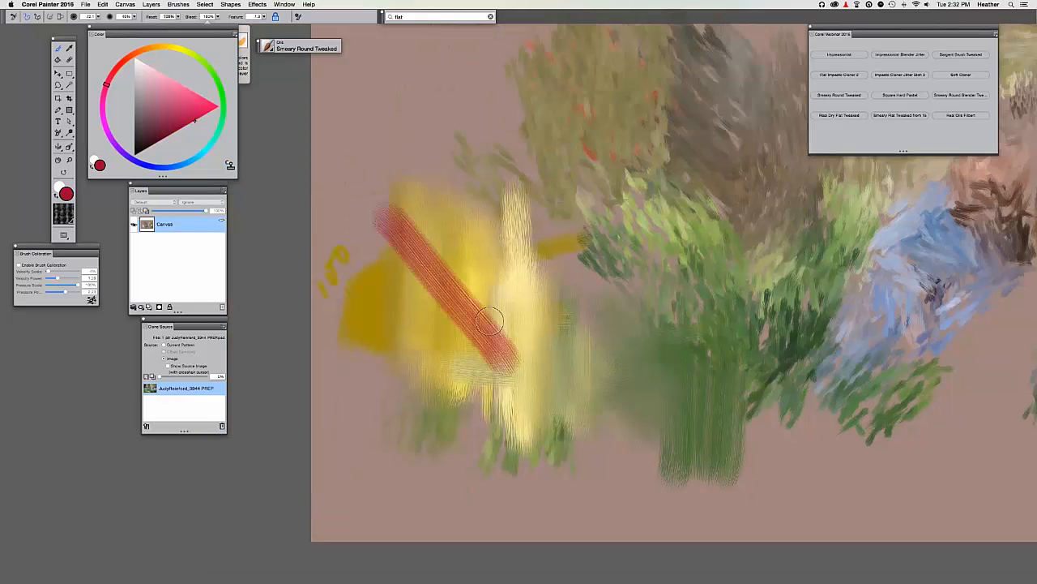
key(super+z)
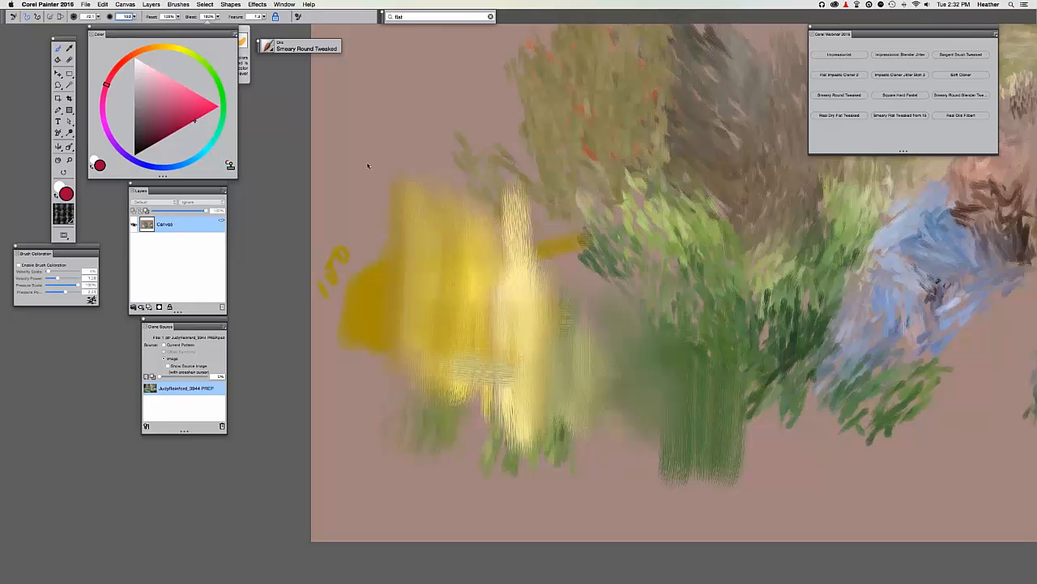
drag(376, 171, 529, 339)
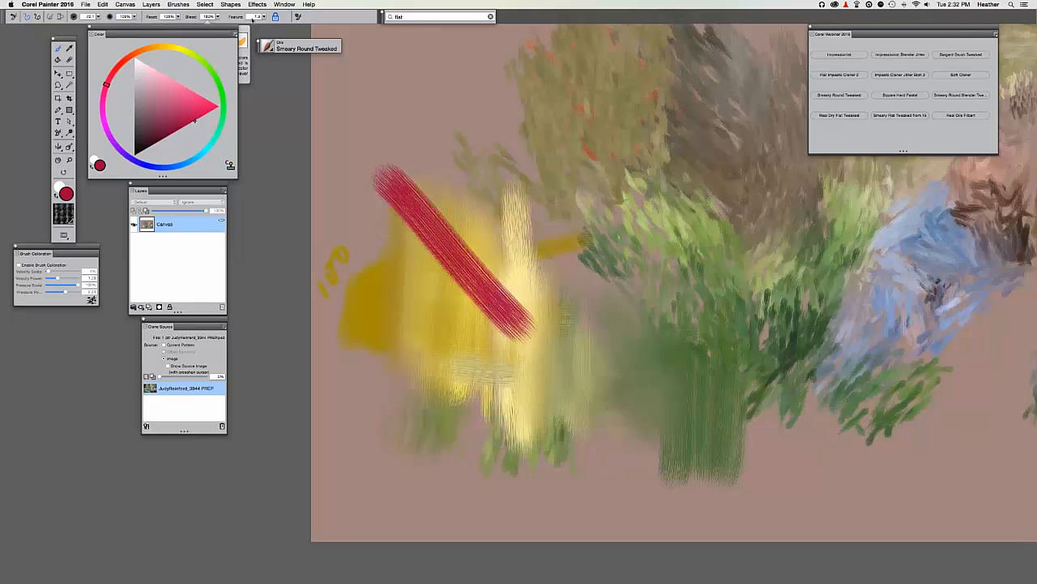
key(super+z)
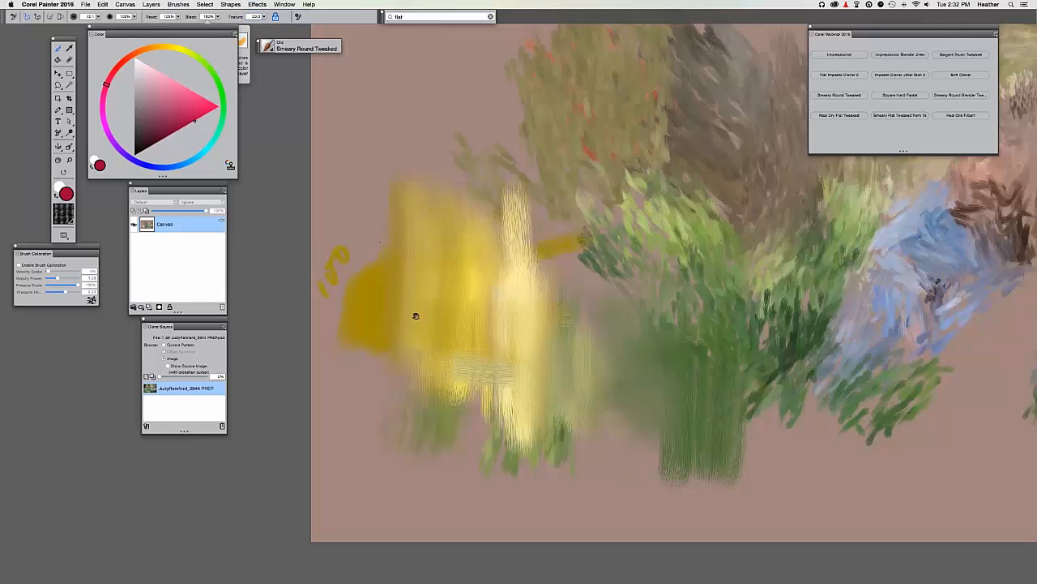
scroll(442, 332, up, 5)
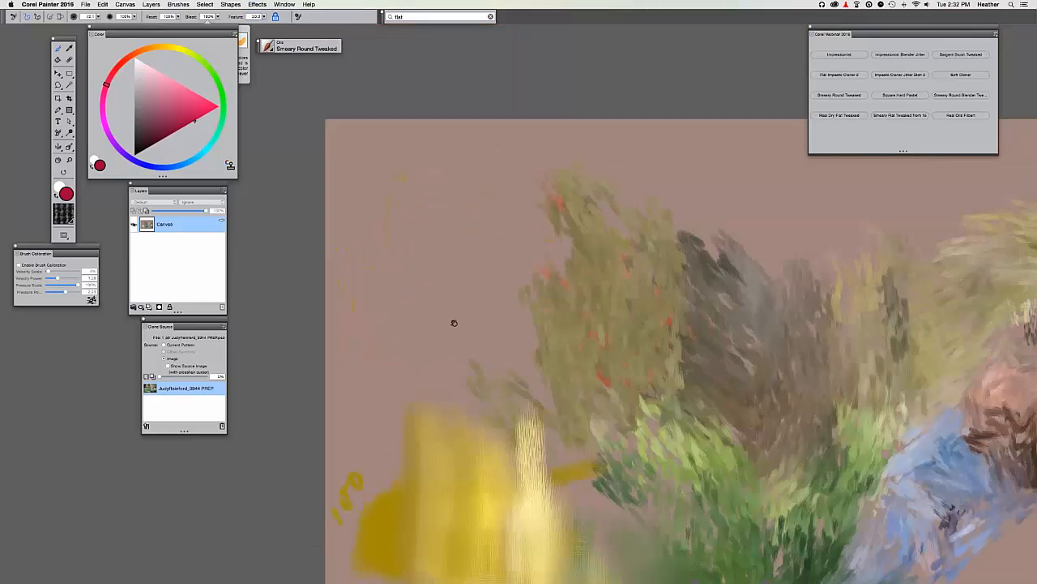
scroll(434, 354, down, 3)
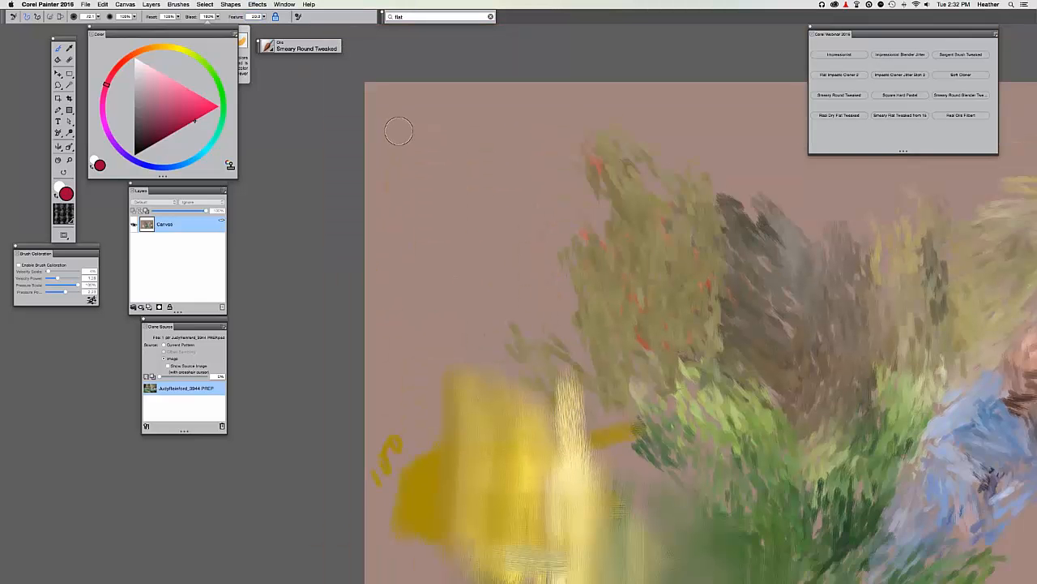
Paint a red test stroke at the canvas top, then set Feature to 2.0.
mouse_move(425, 129)
mouse_down()
mouse_move(527, 139)
mouse_move(541, 129)
mouse_move(672, 133)
mouse_move(652, 136)
mouse_move(615, 112)
mouse_move(468, 115)
mouse_move(642, 131)
mouse_move(418, 120)
mouse_up()
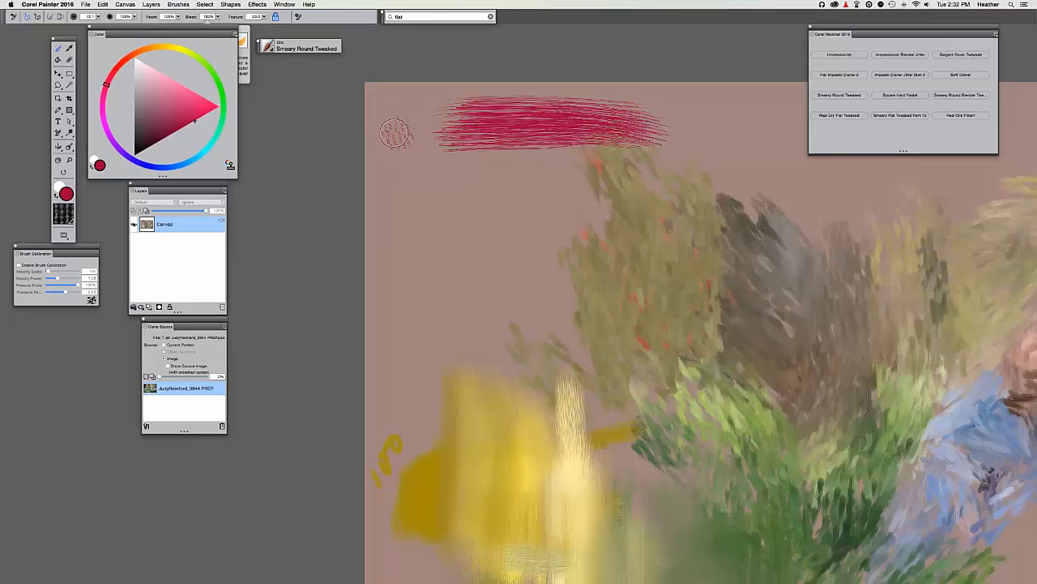
click(253, 17)
text(13)
double_click(258, 17)
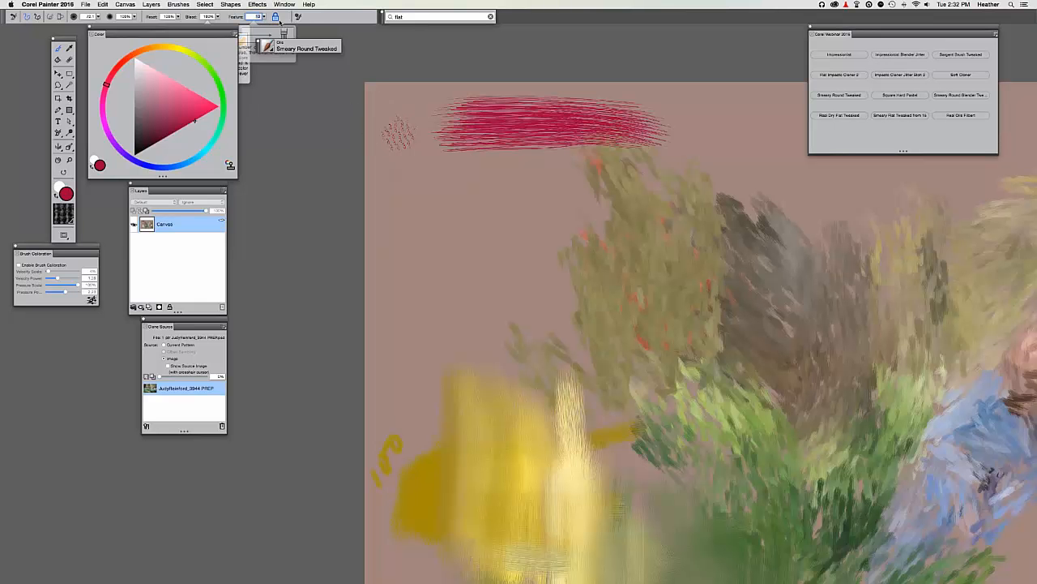
text(2)
key(Return)
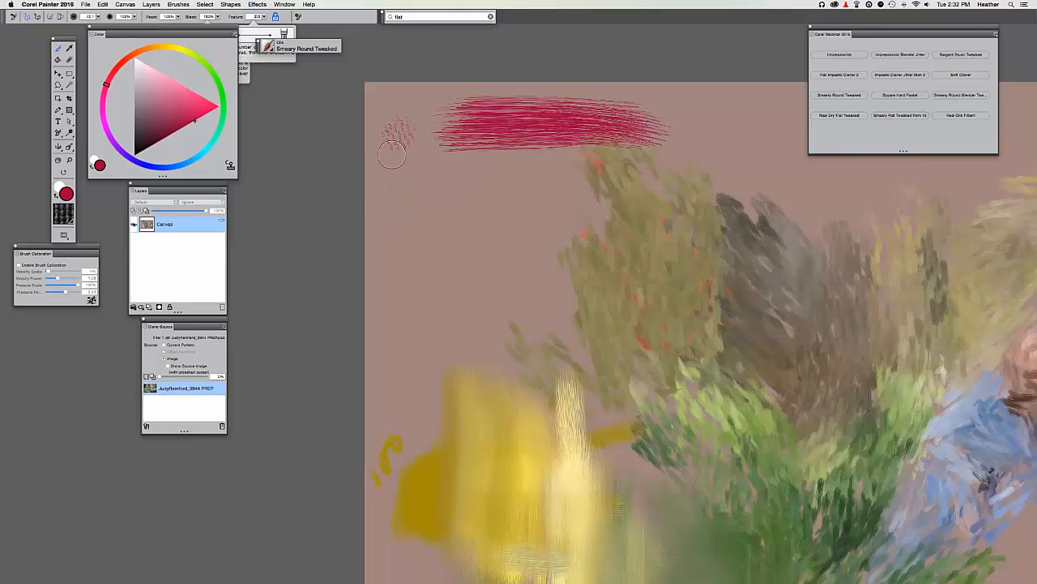
Dab a red mark, paint a solid red bar, and a hatched stroke below it.
click(402, 188)
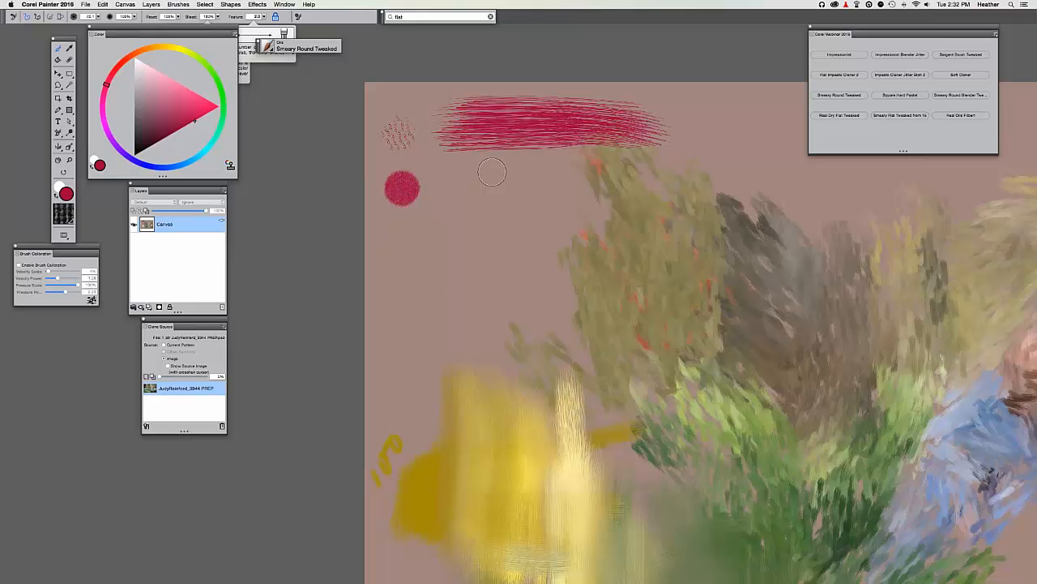
drag(459, 189, 631, 189)
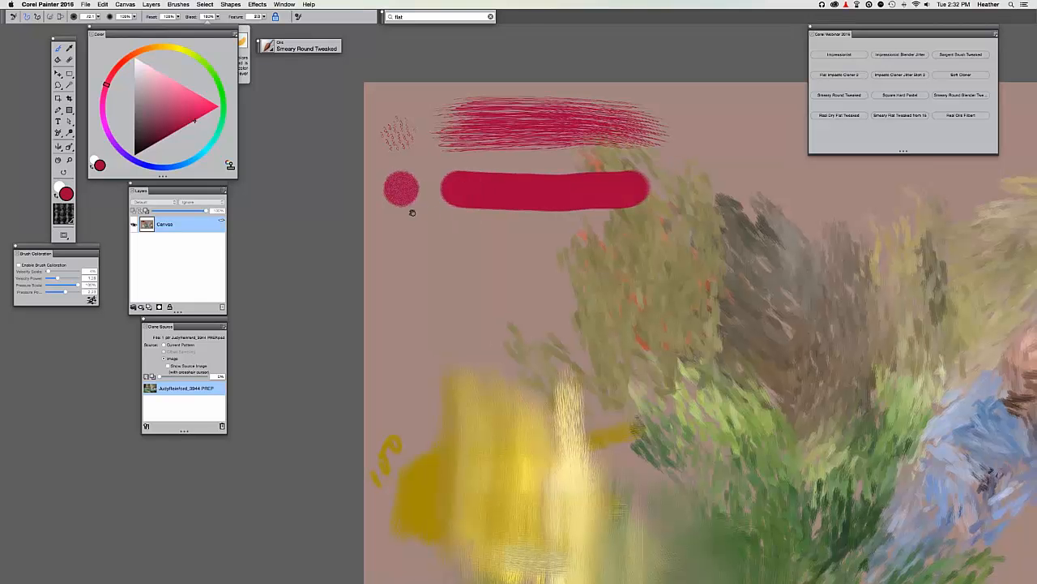
drag(412, 210, 380, 210)
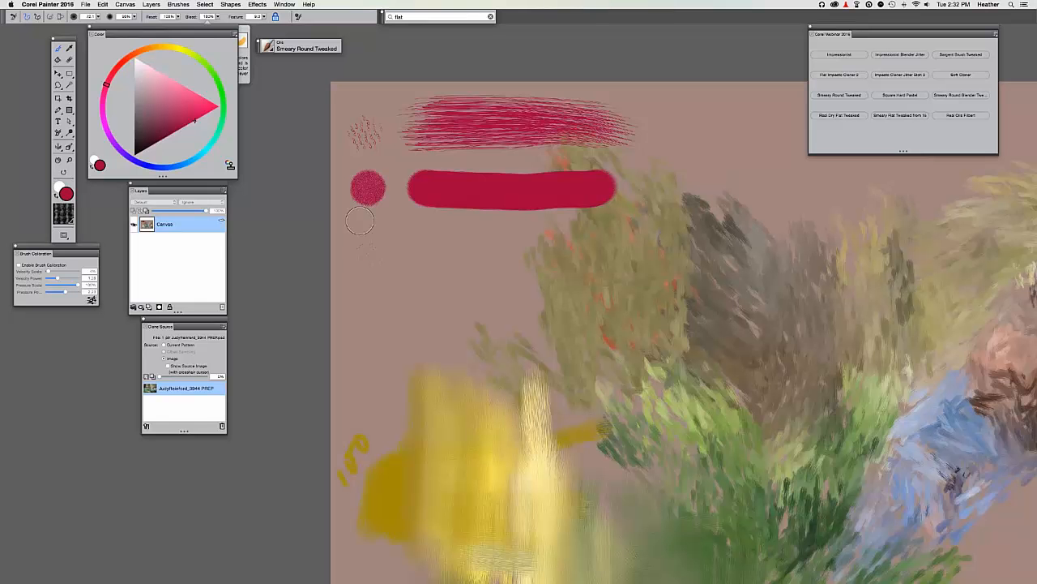
mouse_move(402, 244)
mouse_down()
mouse_move(587, 247)
mouse_move(405, 254)
mouse_up()
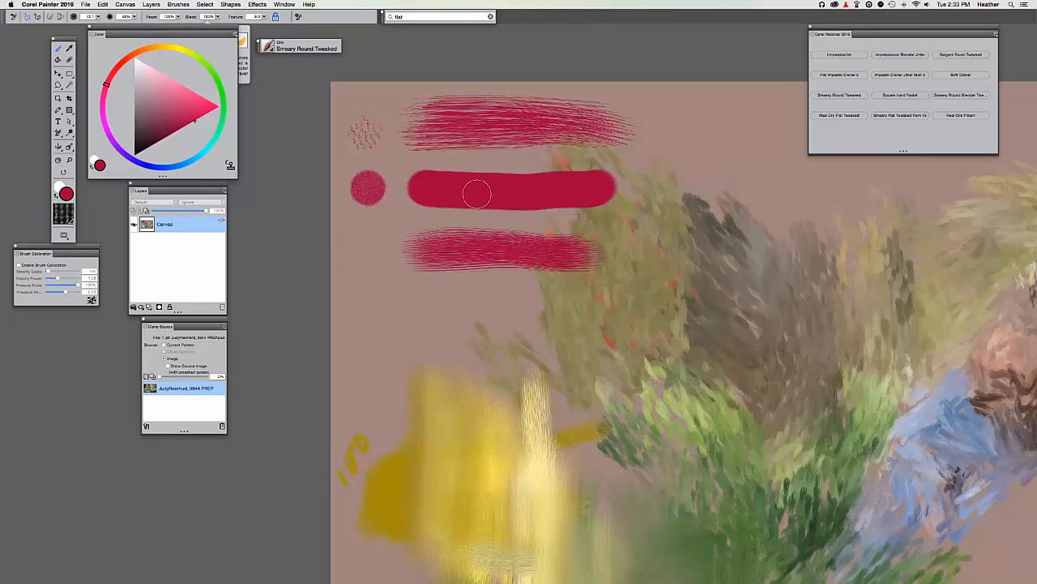
drag(399, 271, 634, 273)
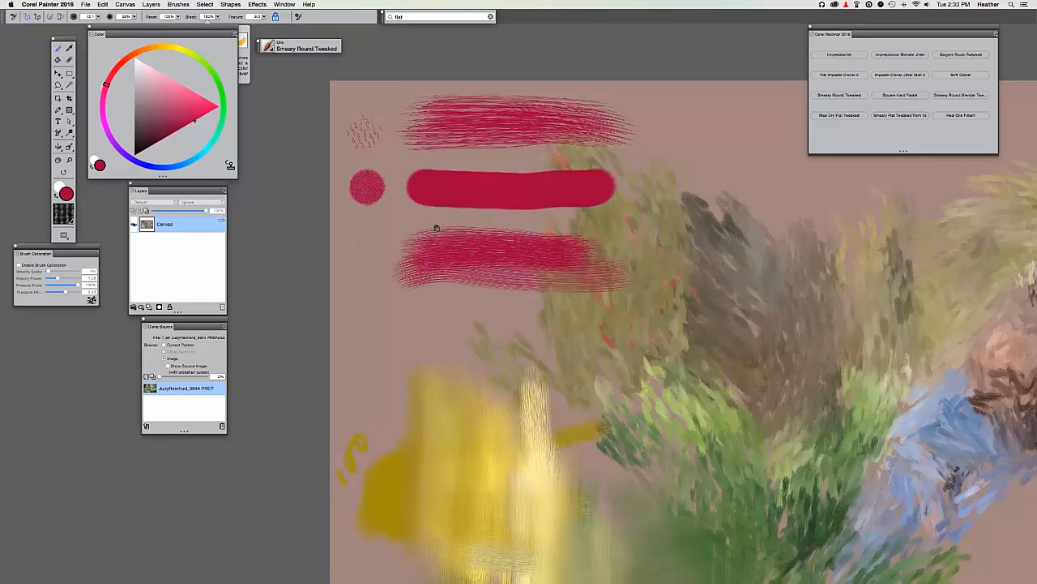
drag(435, 227, 362, 193)
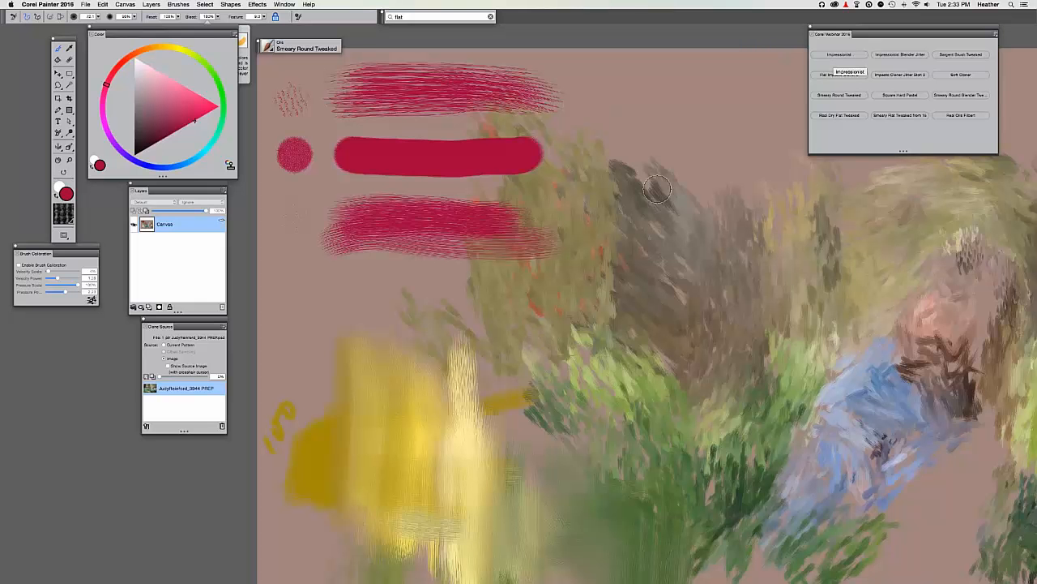
key(super+minus)
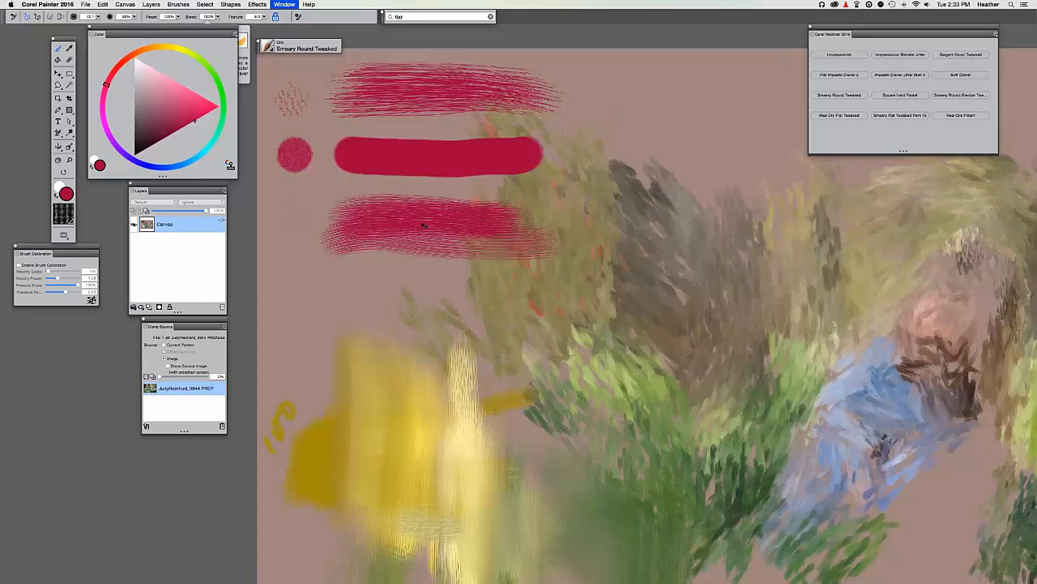
Clear a rectangular selection over the left part of the canvas to white.
key(super+minus)
drag(459, 241, 466, 219)
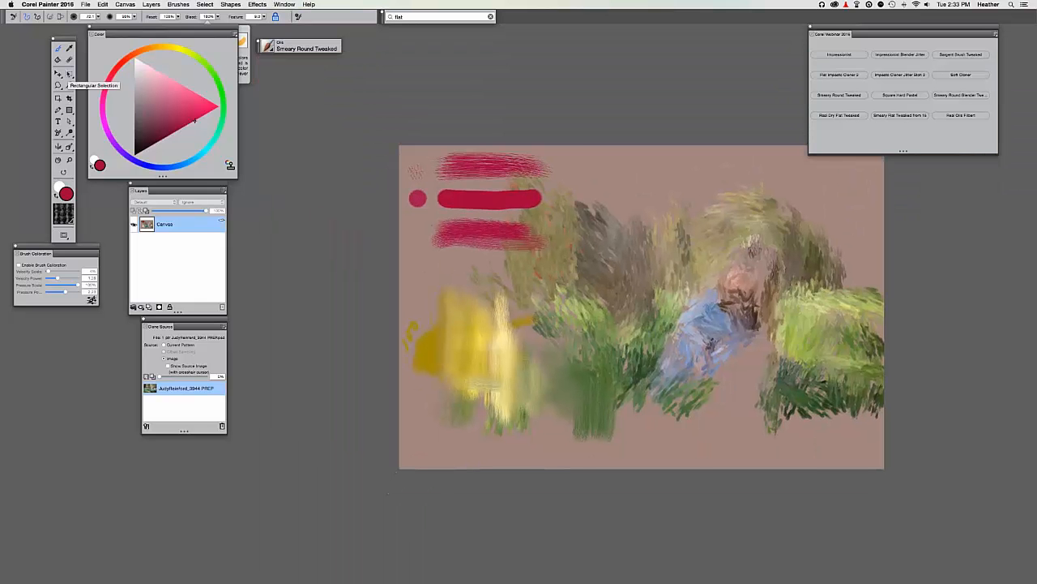
click(70, 73)
drag(394, 140, 576, 497)
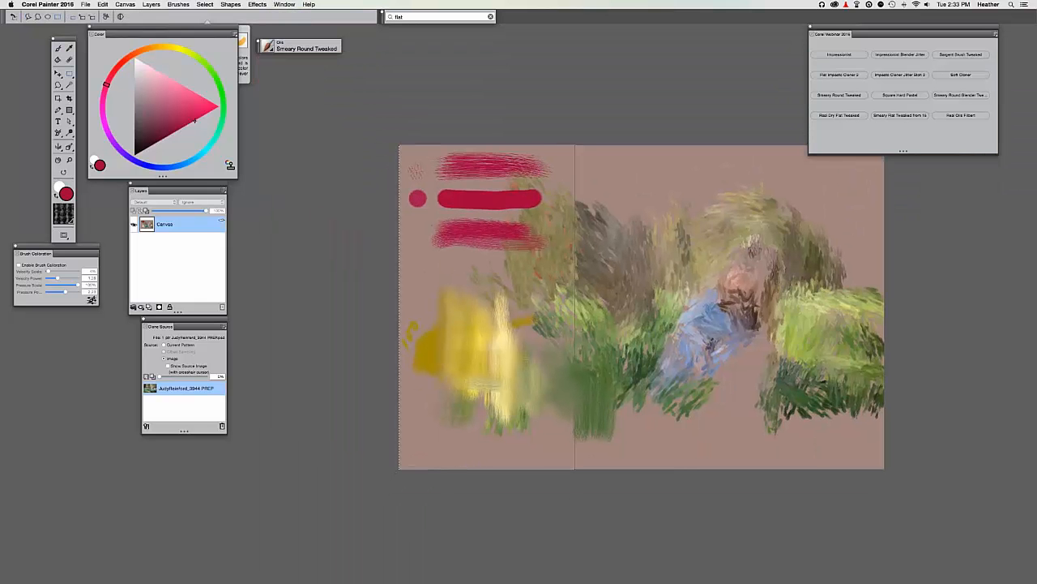
key(Delete)
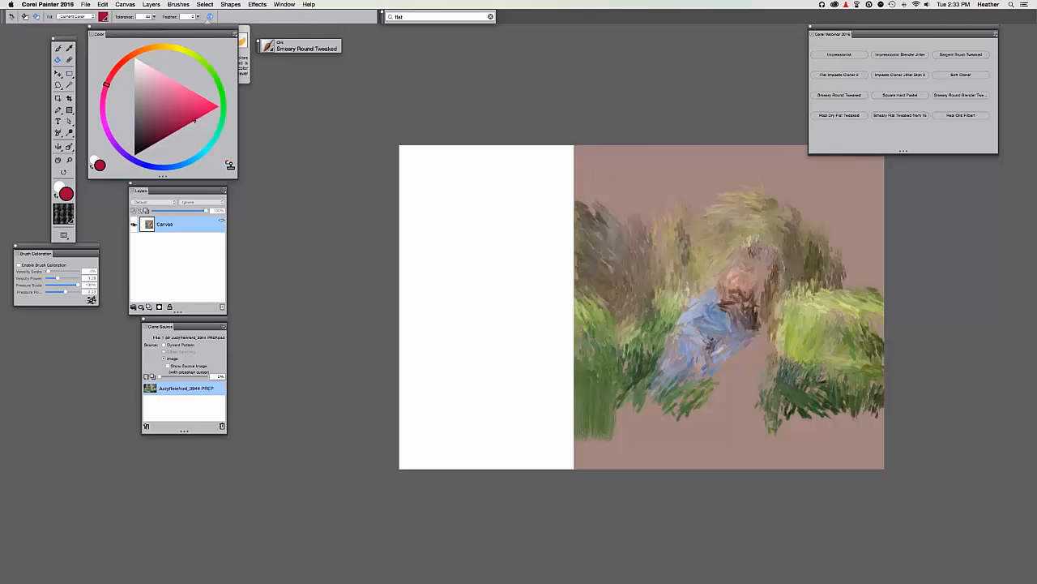
Sample the taupe ground with the Dropper and fill the cleared area with it.
key(i)
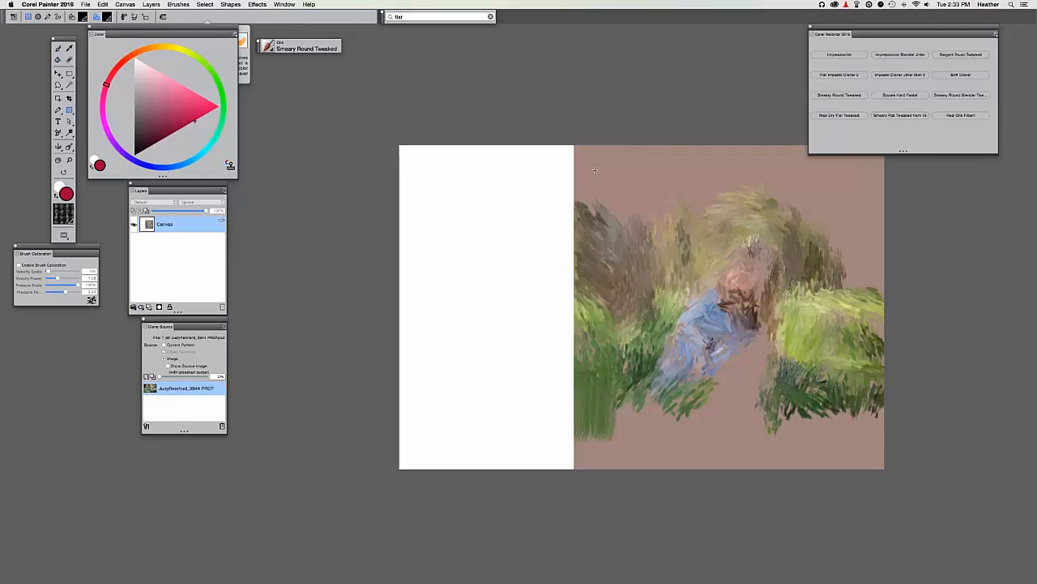
alt+click(602, 173)
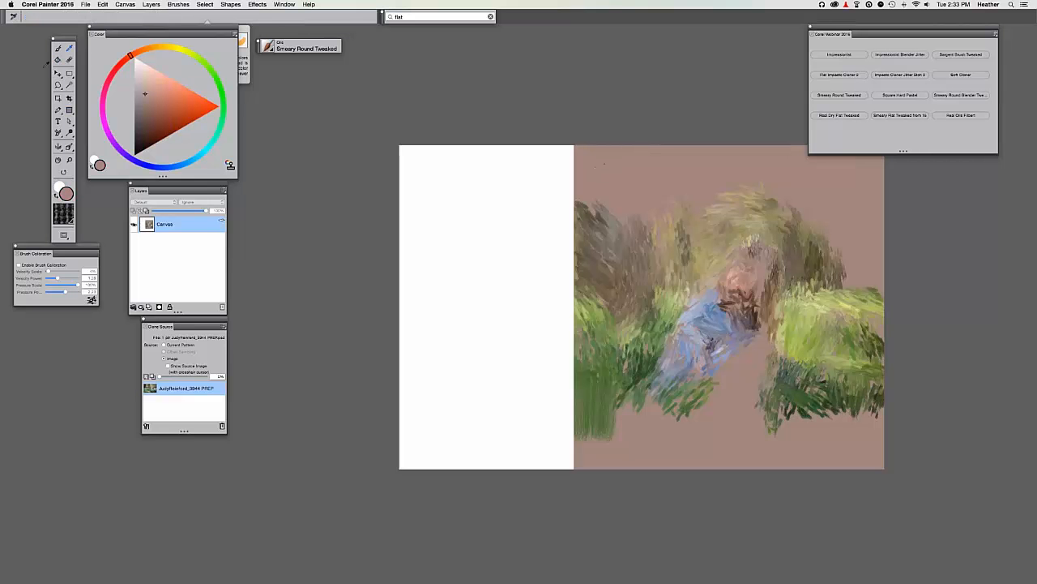
click(421, 213)
scroll(447, 283, right, 5)
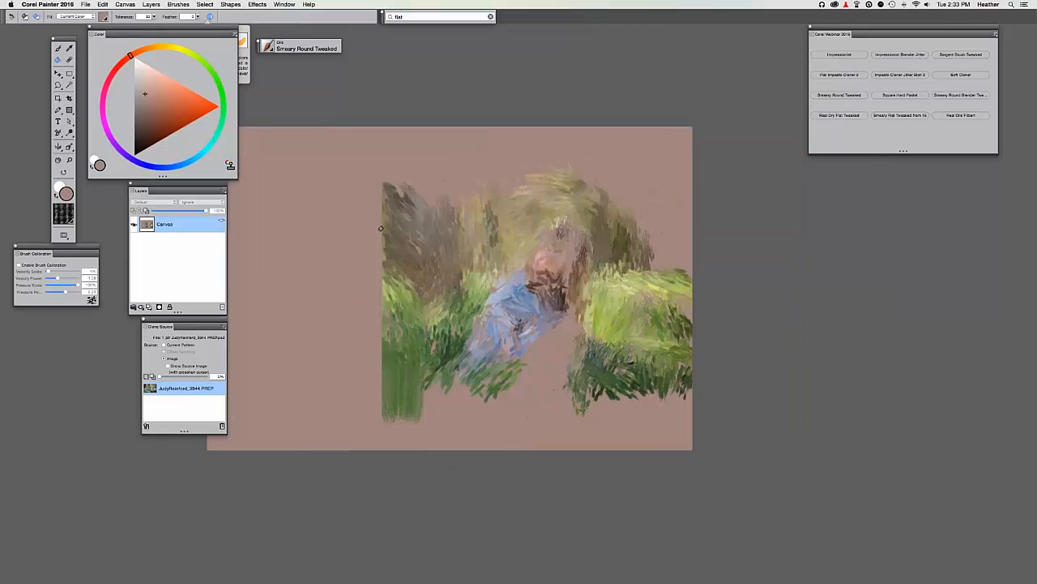
Return to the Impressionist cloner and add lavender strokes on the dress, checking Tracing Paper.
key(super+equal)
key(super+equal)
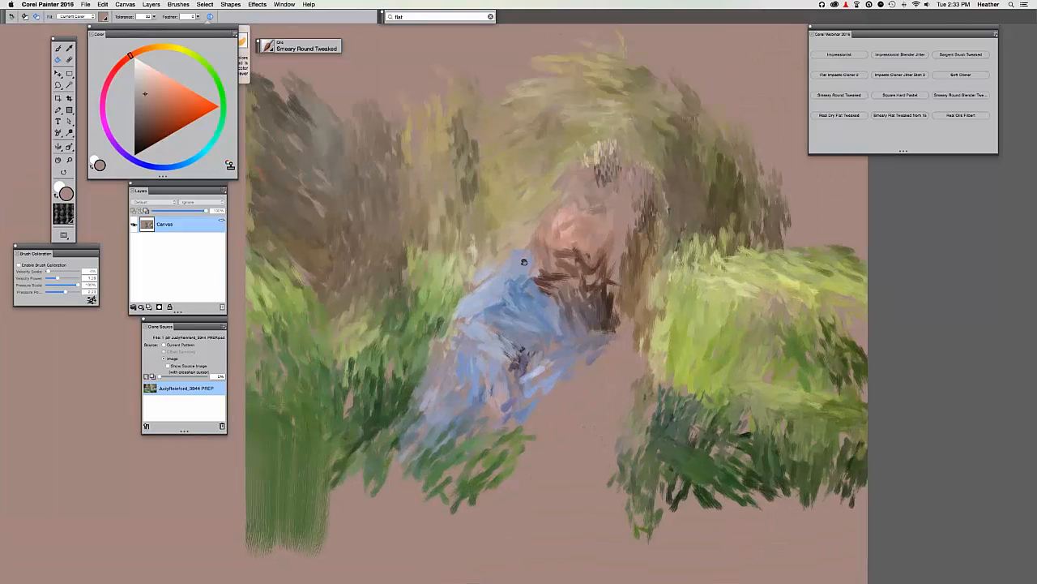
drag(524, 262, 540, 275)
click(839, 54)
scroll(559, 298, down, 5)
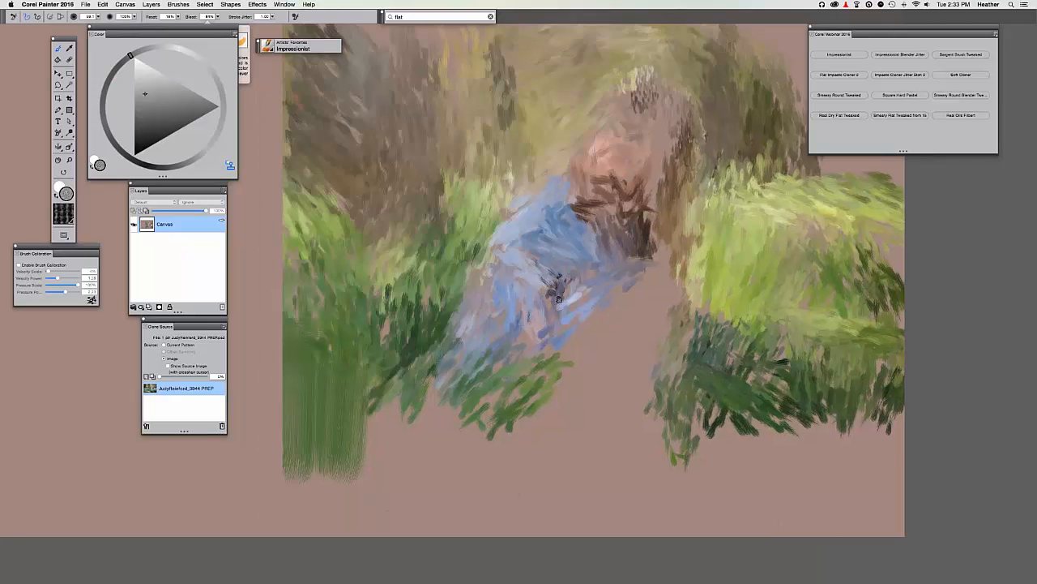
scroll(558, 298, down, 2)
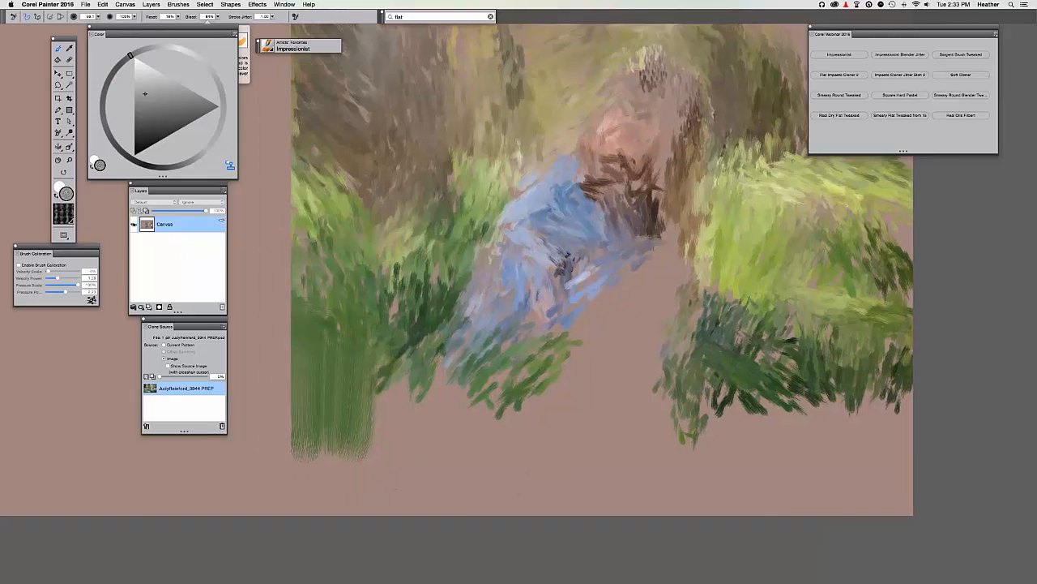
key(super+t)
key(super+t)
drag(636, 271, 600, 348)
Paint cloned grass below and beside the dress, dark green toward the lower right and bottom.
key(super+t)
key(super+t)
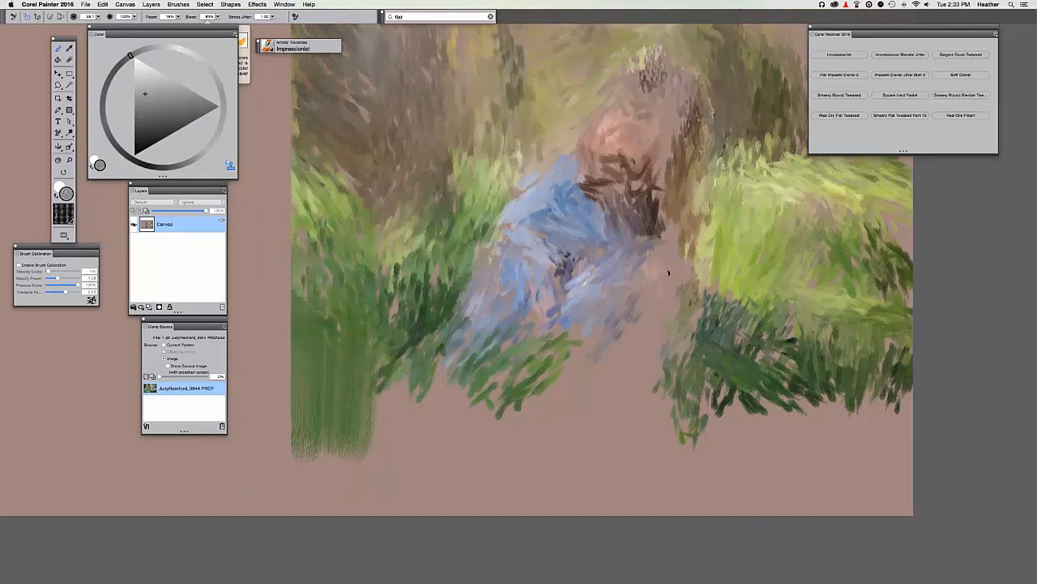
mouse_move(669, 273)
mouse_down()
mouse_move(634, 312)
mouse_move(649, 324)
mouse_move(632, 328)
mouse_move(598, 292)
mouse_move(629, 394)
mouse_up()
key(super+t)
key(super+t)
drag(636, 334, 652, 393)
mouse_move(607, 348)
mouse_down()
mouse_move(568, 390)
mouse_move(565, 364)
mouse_move(570, 371)
mouse_move(601, 327)
mouse_move(601, 409)
mouse_move(669, 387)
mouse_move(605, 385)
mouse_move(519, 438)
mouse_up()
key(super+t)
key(super+t)
mouse_move(523, 369)
mouse_down()
mouse_move(547, 414)
mouse_move(531, 398)
mouse_move(438, 401)
mouse_move(500, 417)
mouse_move(504, 447)
mouse_up()
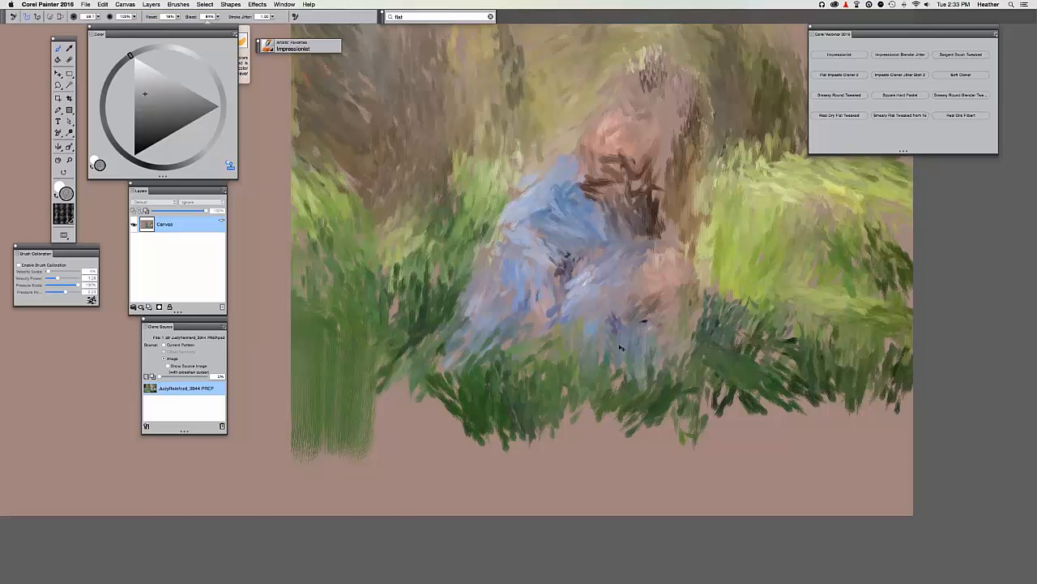
key(super+t)
key(super+t)
mouse_move(567, 393)
mouse_down()
mouse_move(583, 456)
mouse_move(613, 430)
mouse_move(611, 450)
mouse_move(641, 419)
mouse_move(644, 449)
mouse_move(713, 412)
mouse_move(677, 450)
mouse_move(726, 387)
mouse_move(692, 388)
mouse_move(692, 430)
mouse_move(752, 398)
mouse_move(685, 493)
mouse_move(709, 472)
mouse_up()
key(super+t)
key(super+t)
mouse_move(399, 425)
mouse_down()
mouse_move(404, 397)
mouse_move(355, 352)
mouse_move(345, 402)
mouse_move(327, 420)
mouse_move(272, 352)
mouse_move(301, 338)
mouse_move(327, 386)
mouse_move(303, 418)
mouse_move(260, 367)
mouse_move(368, 365)
mouse_move(365, 349)
mouse_move(540, 257)
mouse_move(640, 259)
mouse_up()
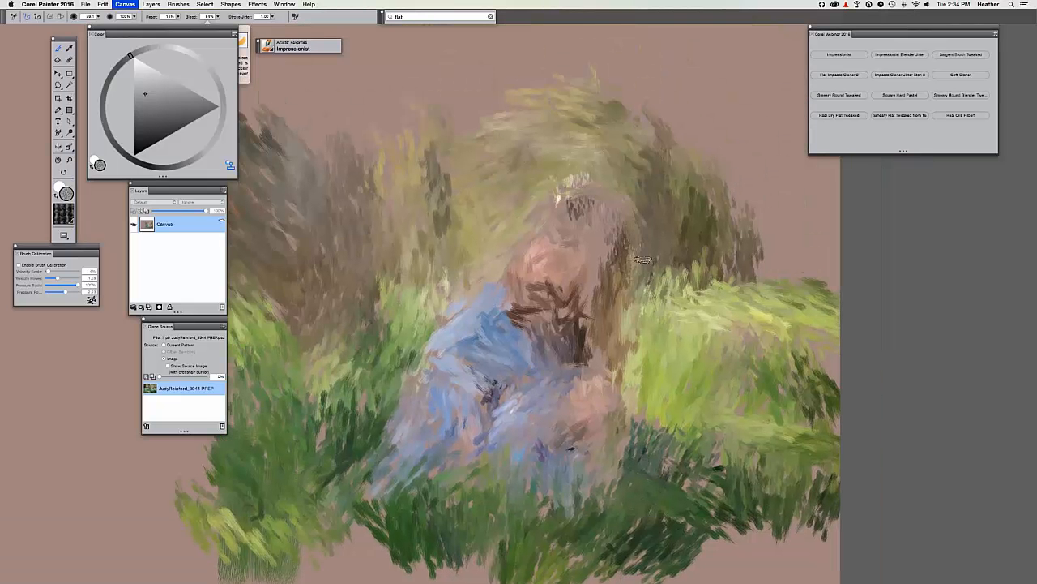
Add brown cloned strokes at the upper right and zoom the view out.
key(super+t)
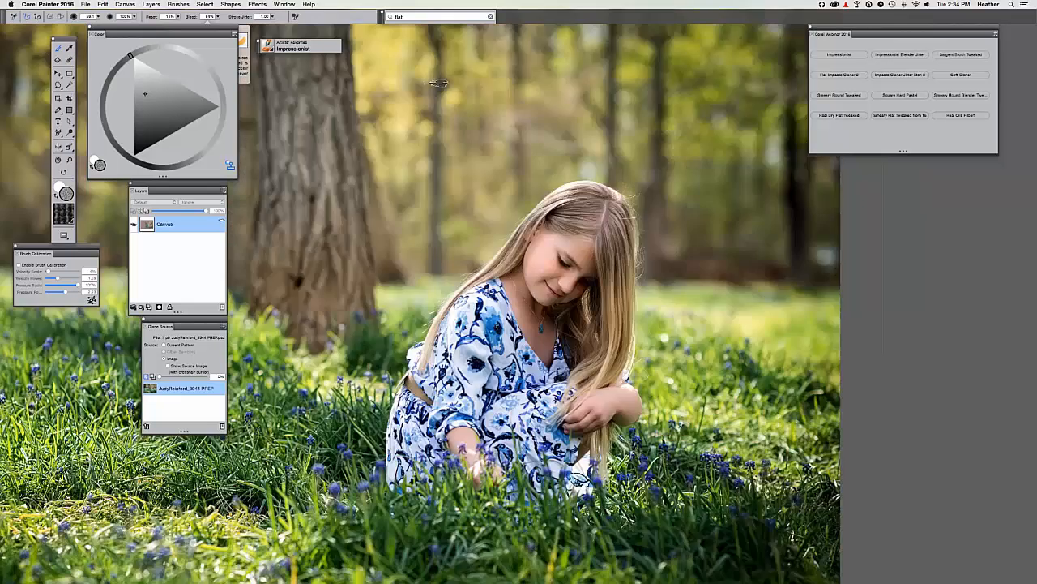
key(super+t)
drag(785, 178, 730, 260)
key(super+minus)
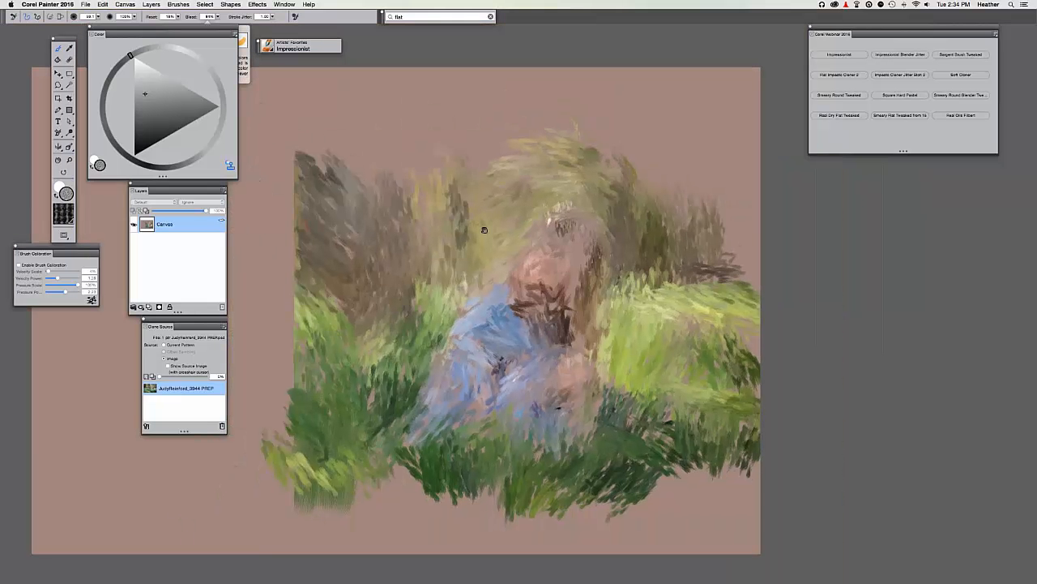
drag(484, 229, 476, 231)
Save a Photoshop copy with the leading file number changed to 3, accepting the warning.
key(super+s)
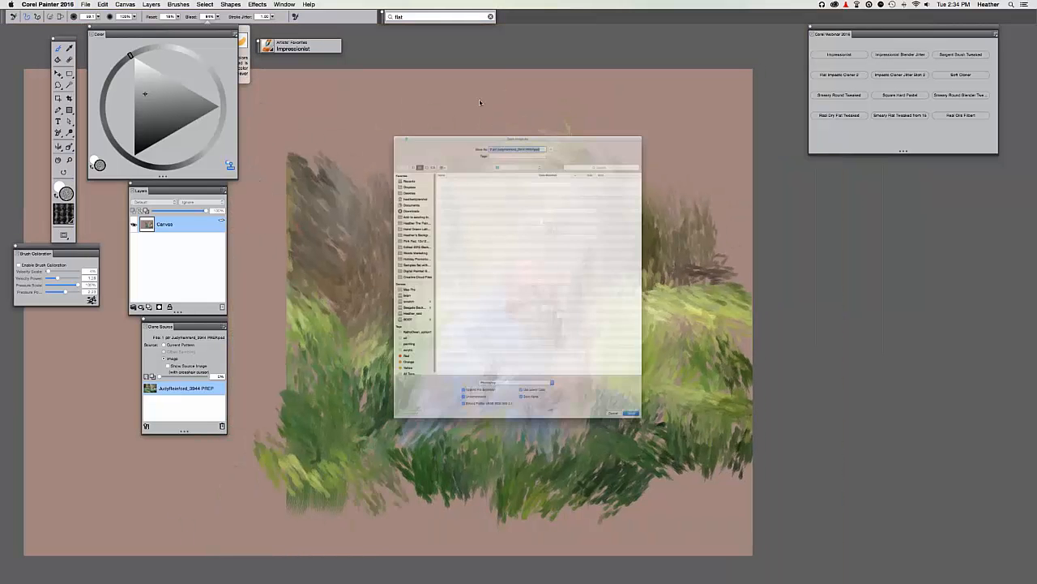
key(Right)
key(BackSpace)
text(3)
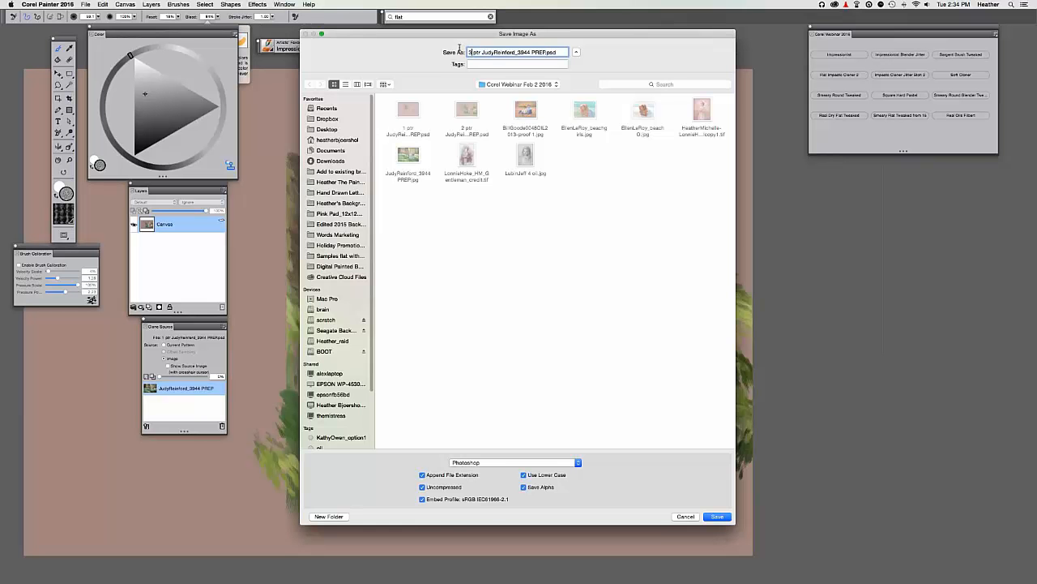
key(Return)
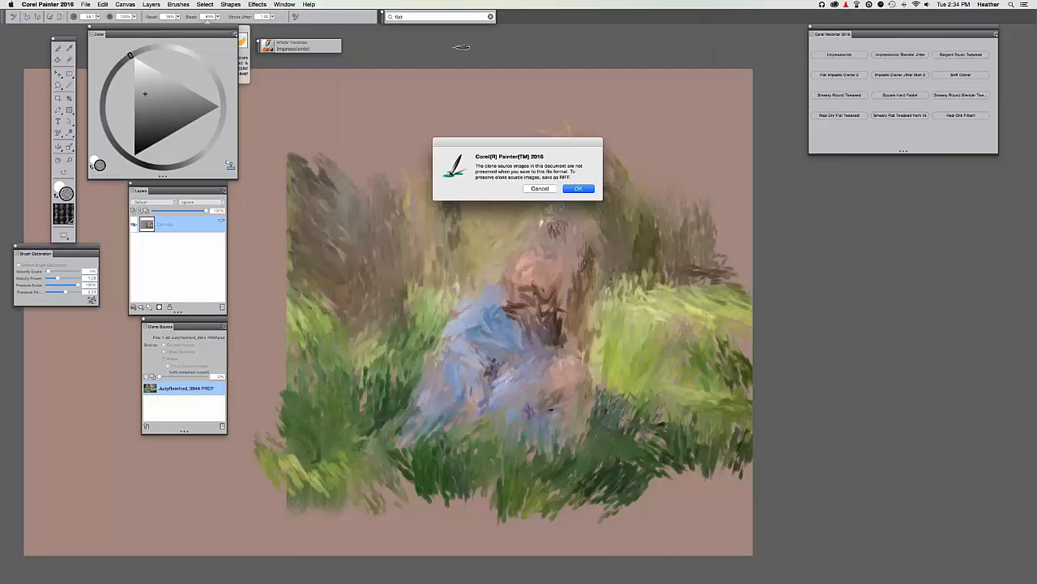
key(Return)
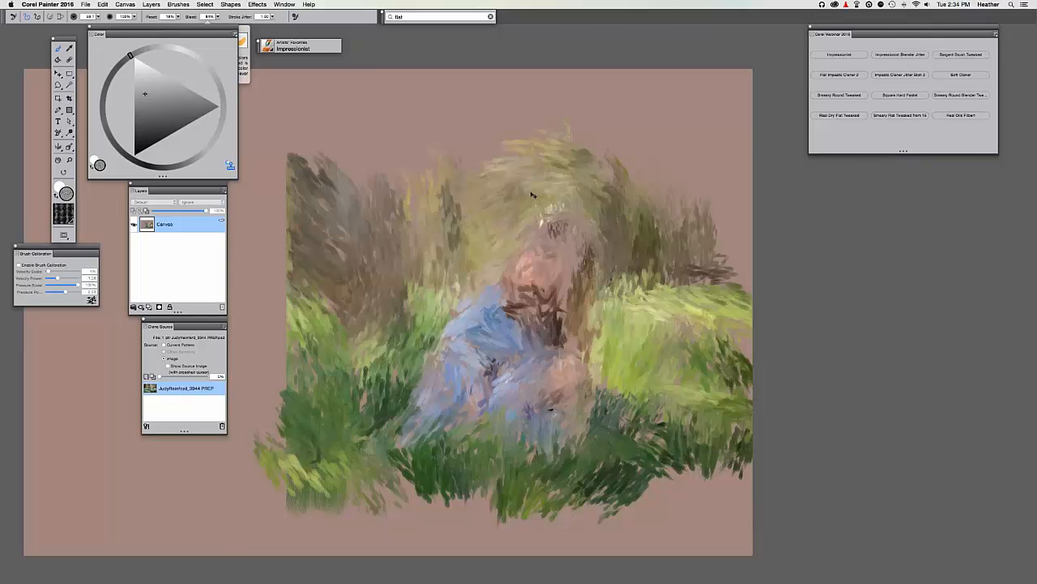
key(super+equal)
key(super+equal)
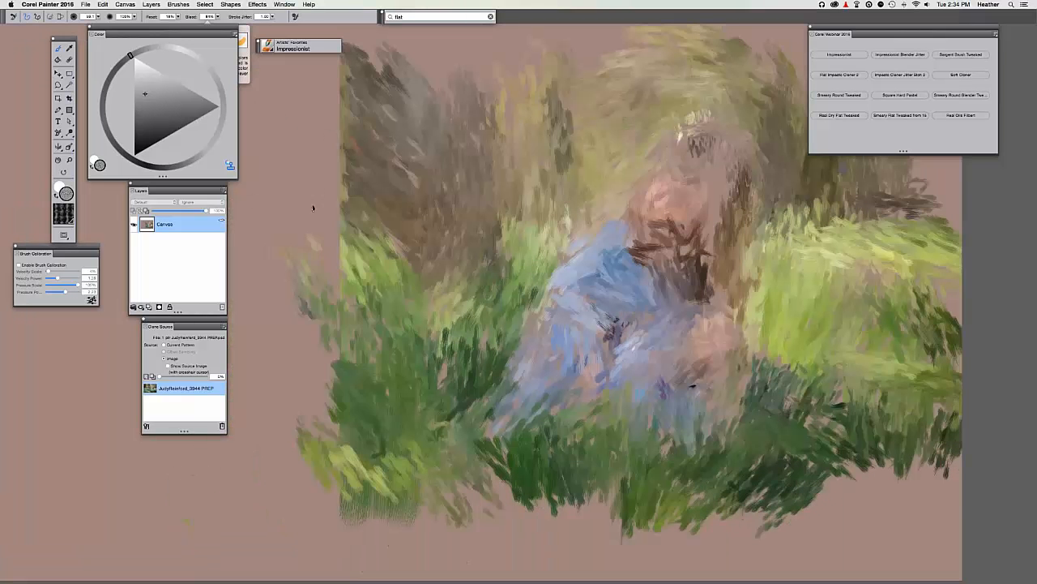
Paint cloned strokes along the left edge, then turn Clone Color off in the Color panel.
mouse_move(349, 89)
mouse_down()
mouse_move(267, 389)
mouse_move(345, 390)
mouse_up()
key(super+minus)
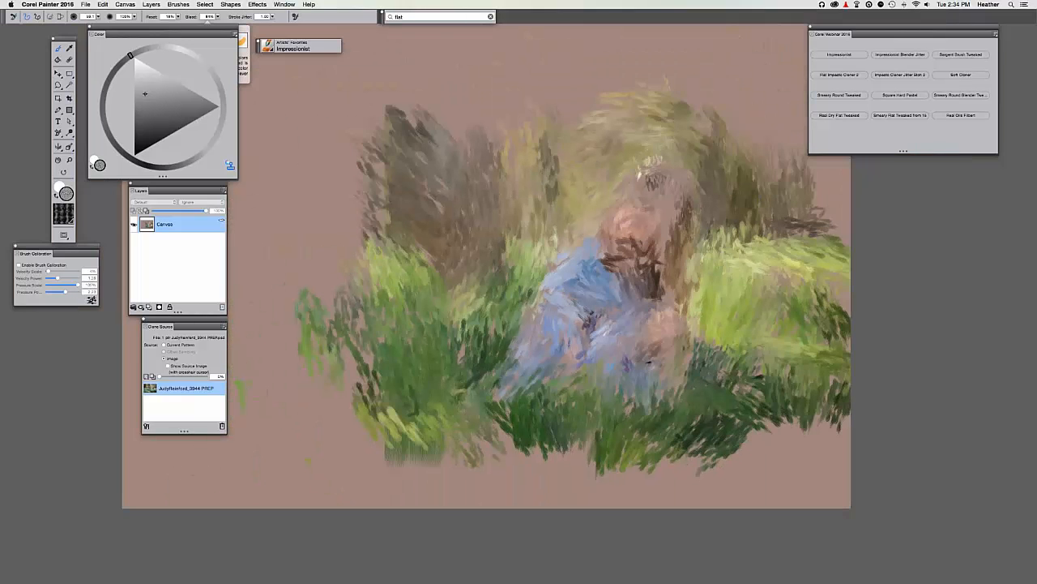
drag(504, 245, 424, 280)
click(231, 165)
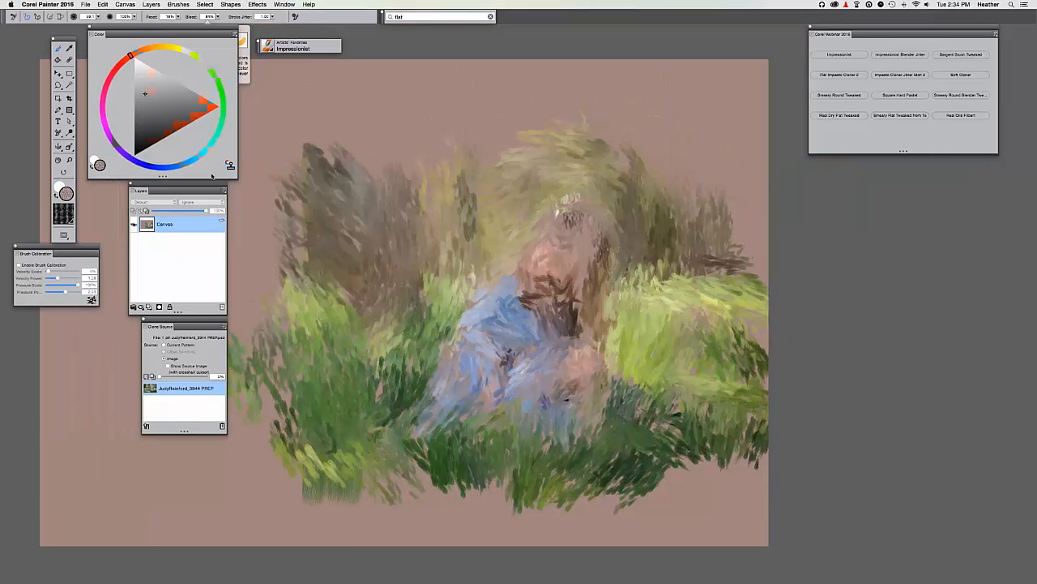
click(230, 165)
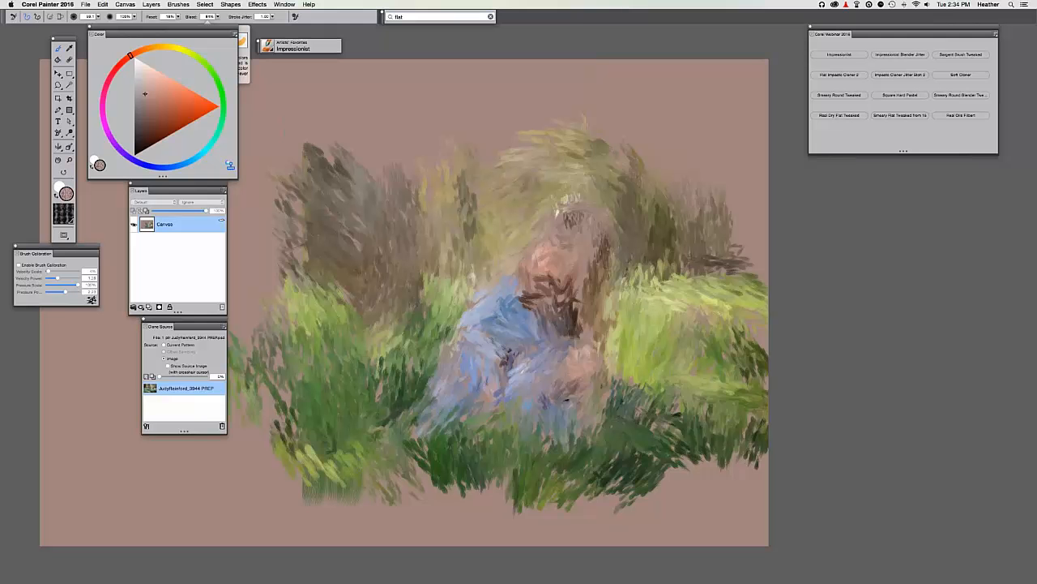
click(230, 165)
click(230, 166)
Zoom back in and switch to the Impressionist Blender Jitter brush.
key(super+equal)
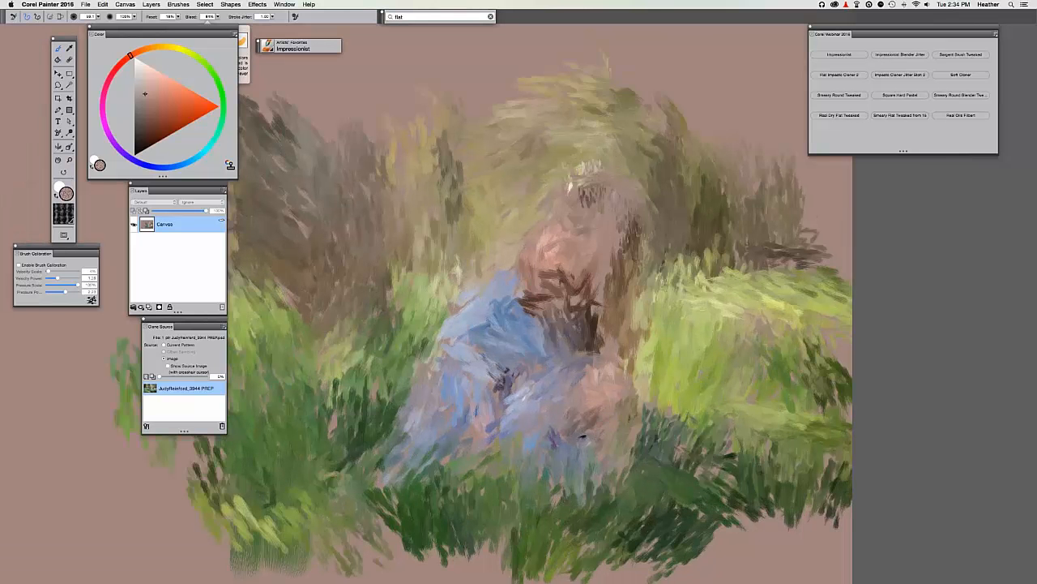
scroll(496, 225, down, 3)
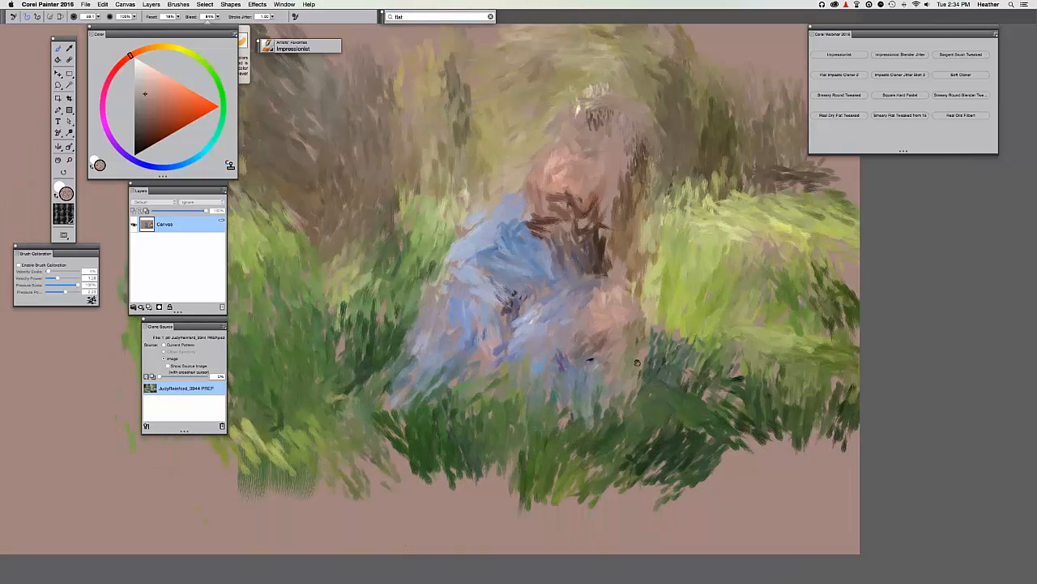
drag(652, 298, 616, 316)
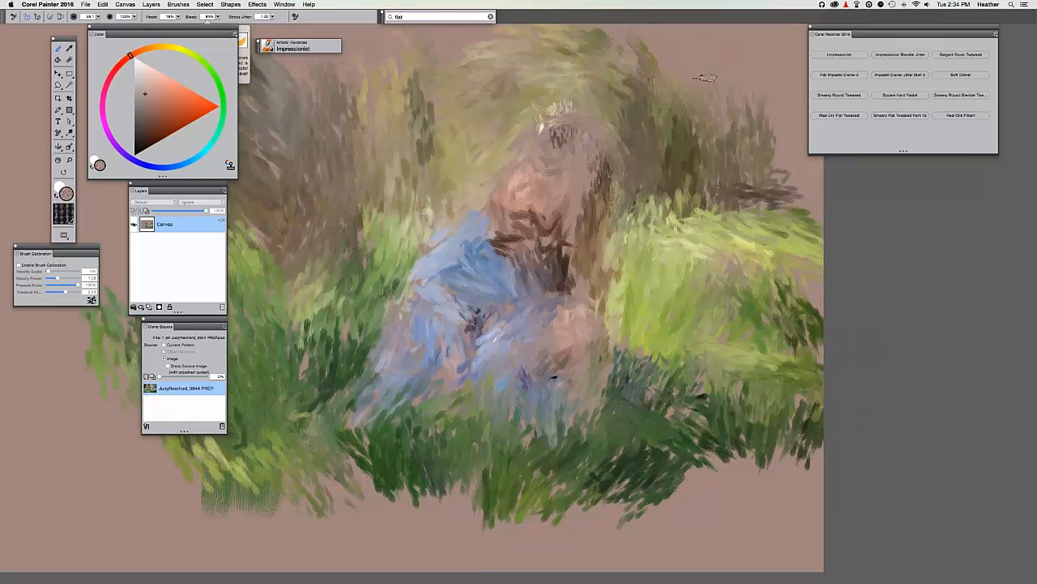
click(893, 56)
Browse the brush library for the Glow variant in Artists' Favorites.
click(269, 50)
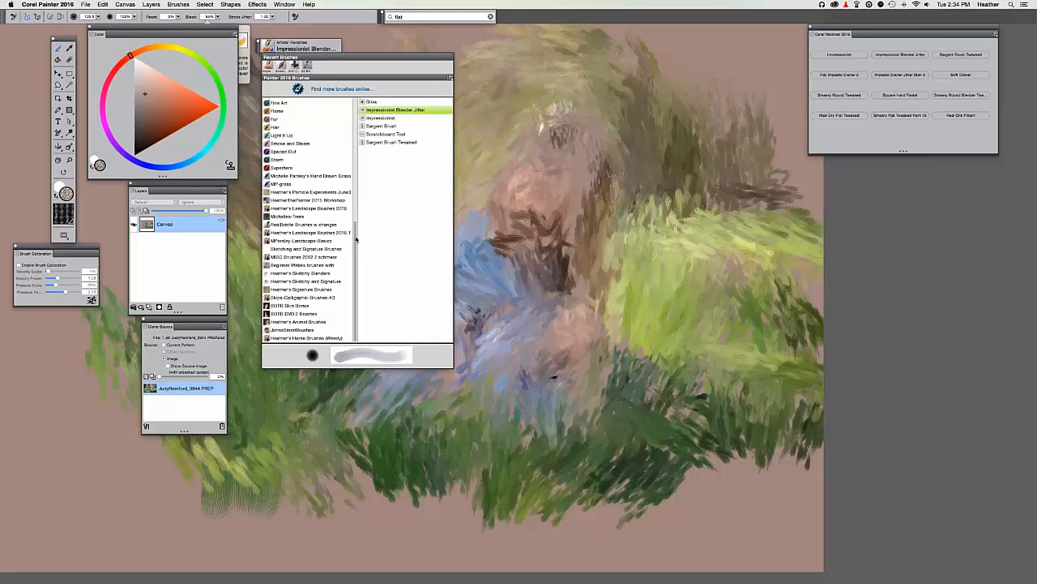
drag(356, 239, 330, 107)
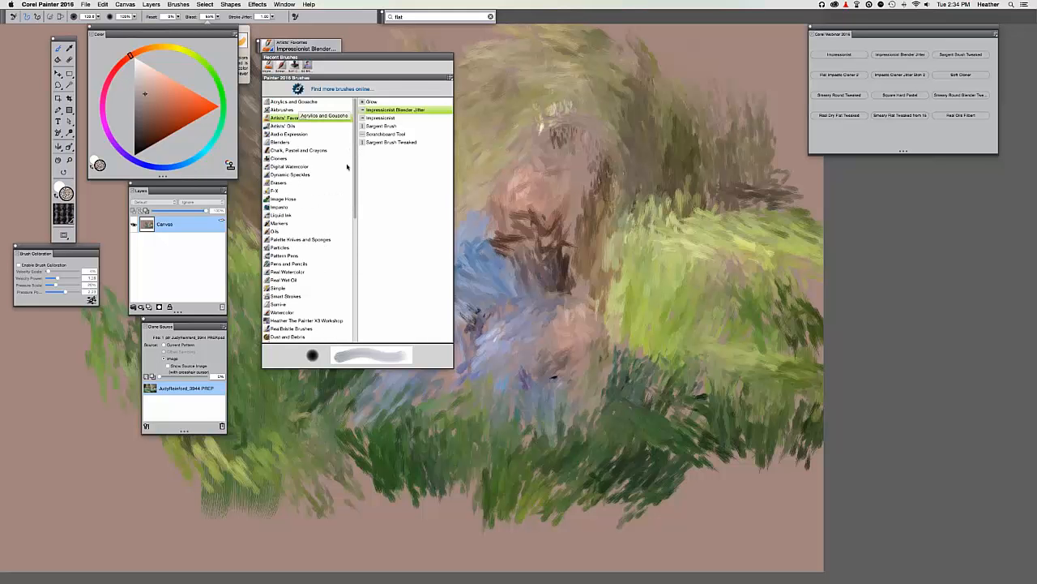
mouse_move(352, 173)
mouse_down()
mouse_move(353, 264)
mouse_move(350, 113)
mouse_up()
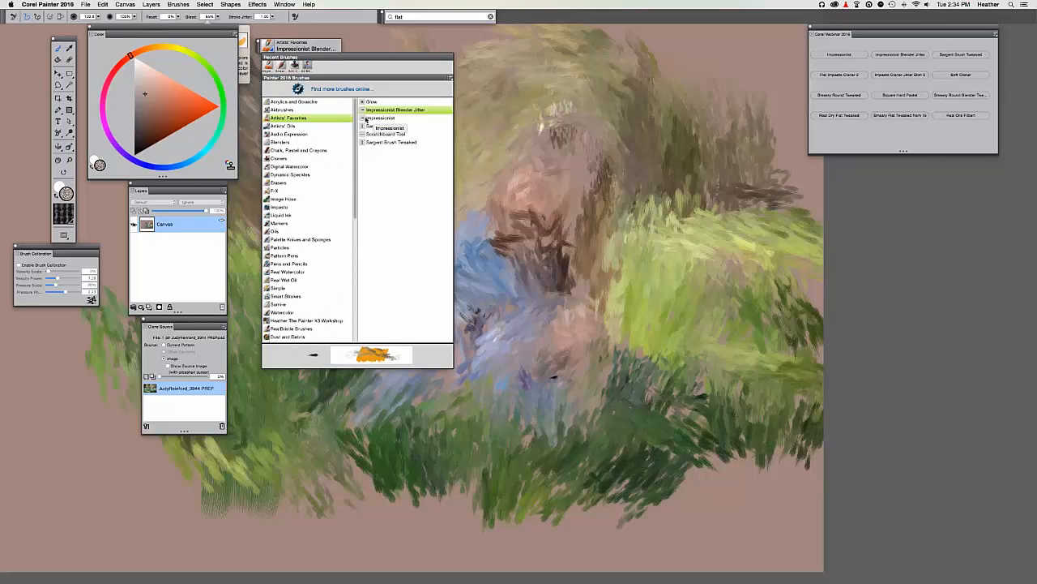
drag(828, 31, 833, 31)
click(304, 47)
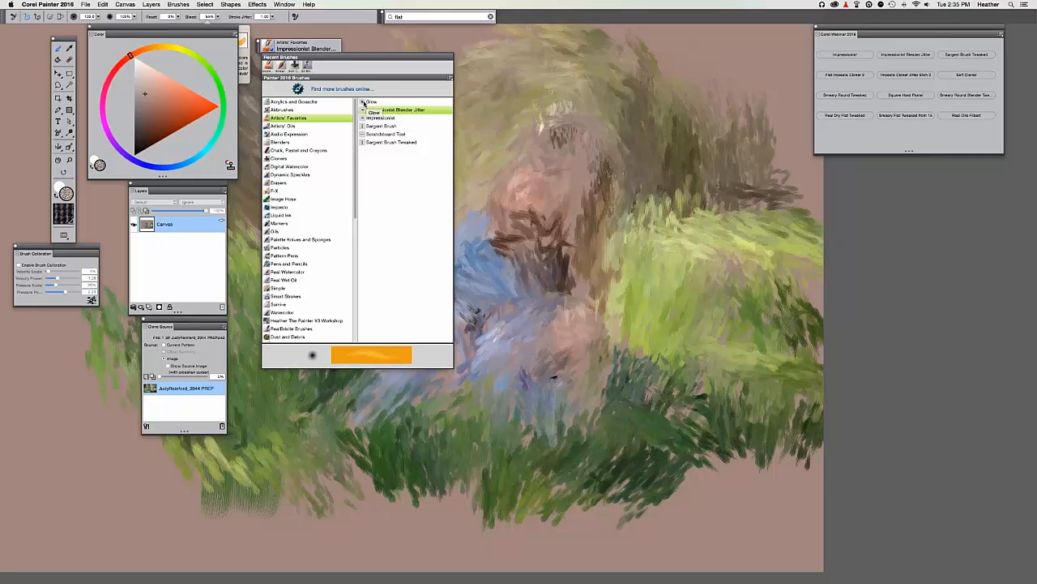
Drag Glow into a custom palette in Text View, make it active, then close both panels.
mouse_move(374, 102)
mouse_down()
mouse_move(466, 107)
mouse_move(416, 168)
mouse_move(738, 227)
mouse_move(853, 231)
mouse_up()
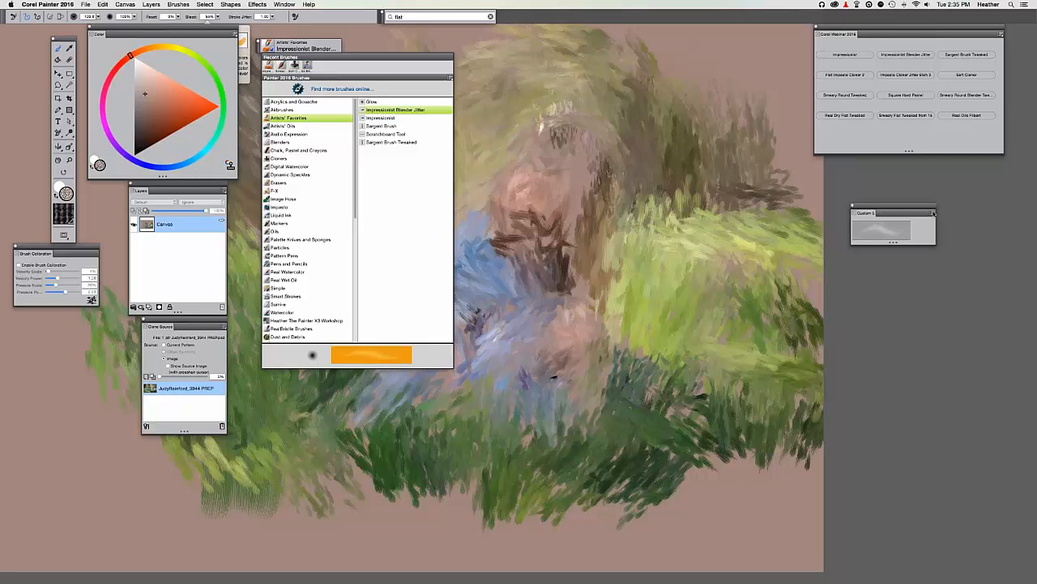
click(876, 235)
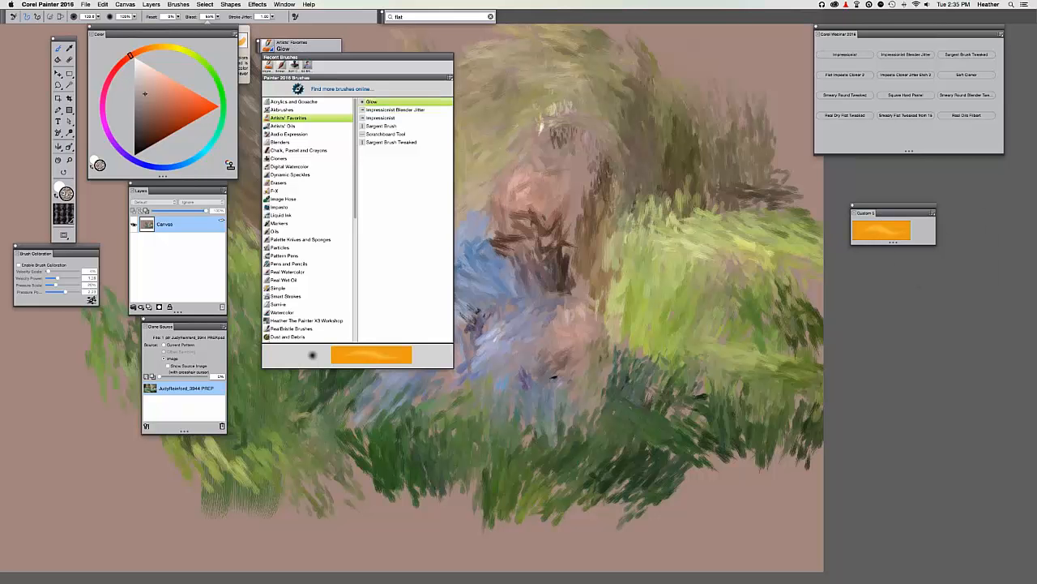
right_click(884, 236)
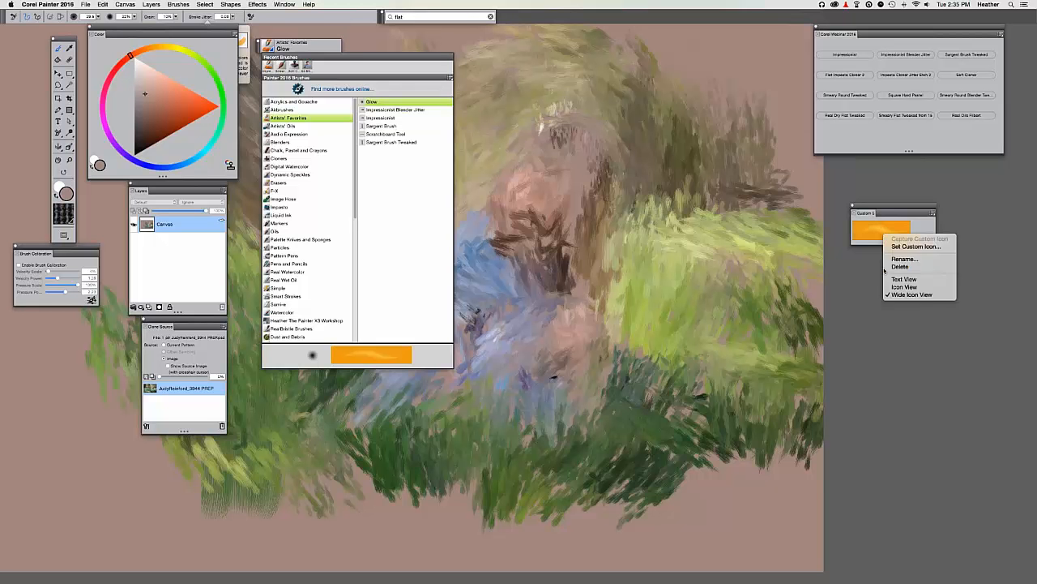
click(902, 280)
click(853, 208)
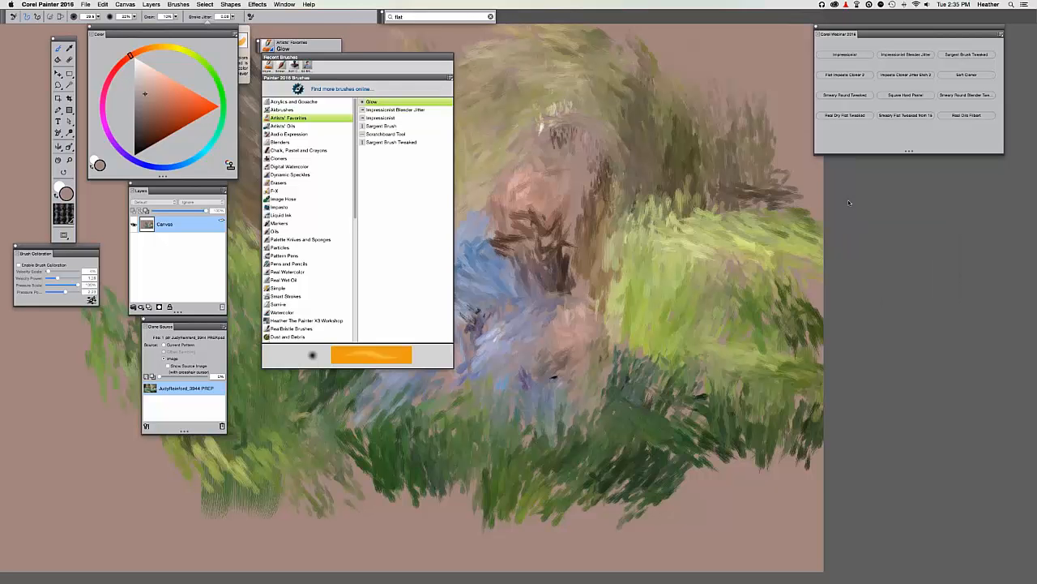
click(262, 49)
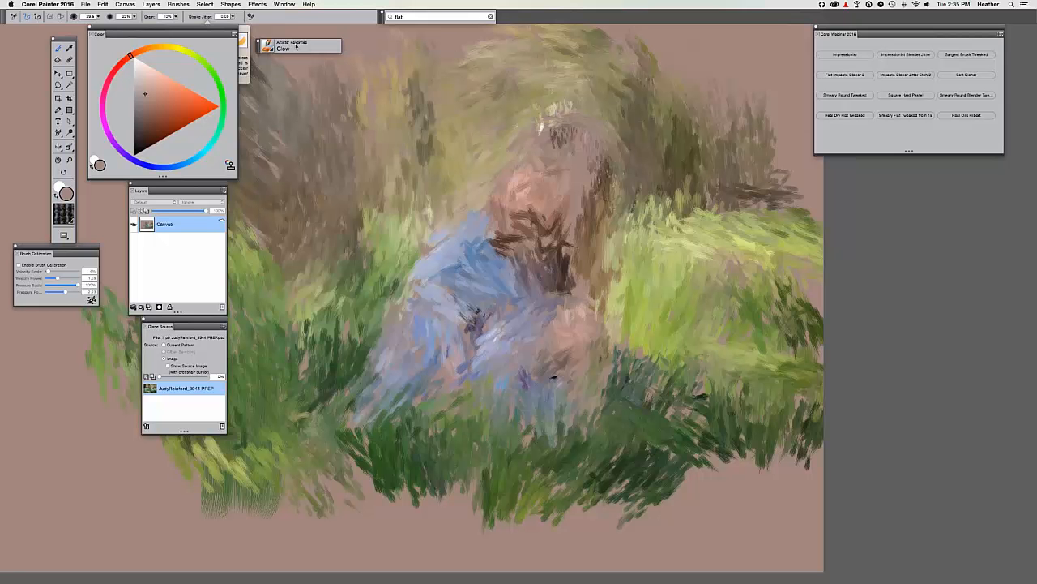
Switch to the Impressionist Blender Jitter brush and compare the painting with the source photo.
click(905, 54)
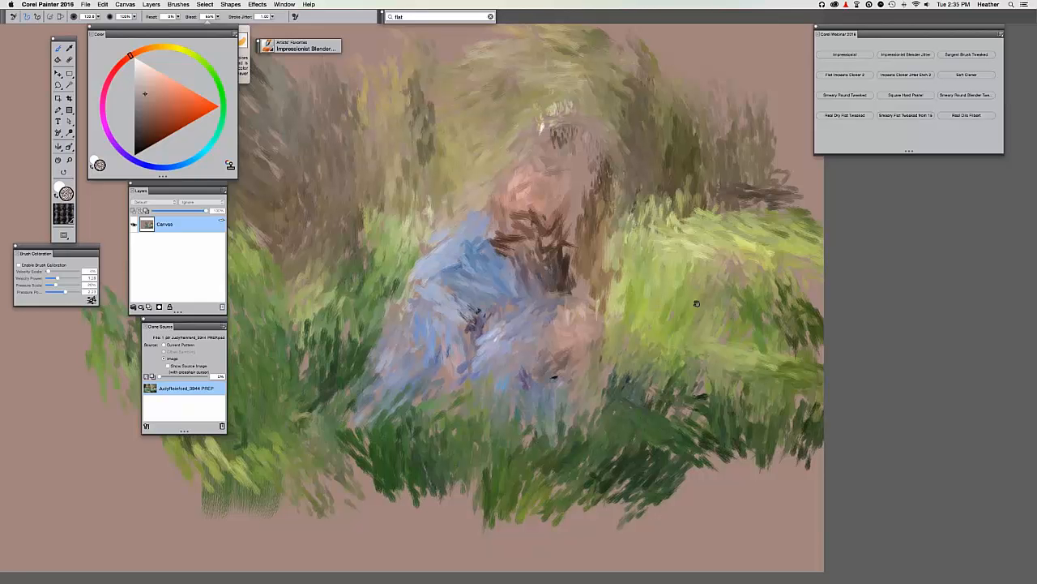
drag(697, 304, 762, 254)
key(super+t)
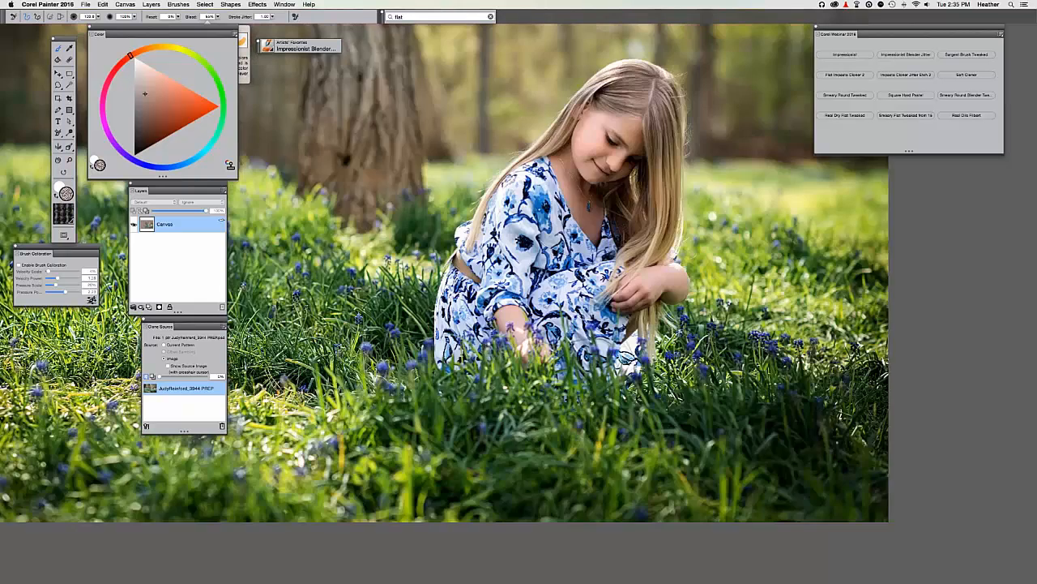
key(super+t)
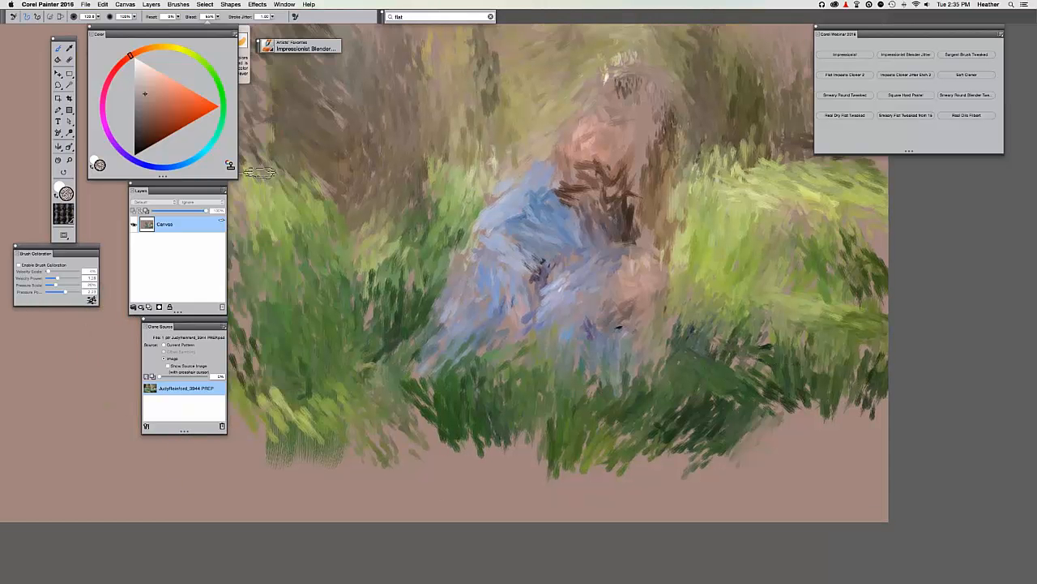
click(151, 376)
click(150, 377)
click(151, 377)
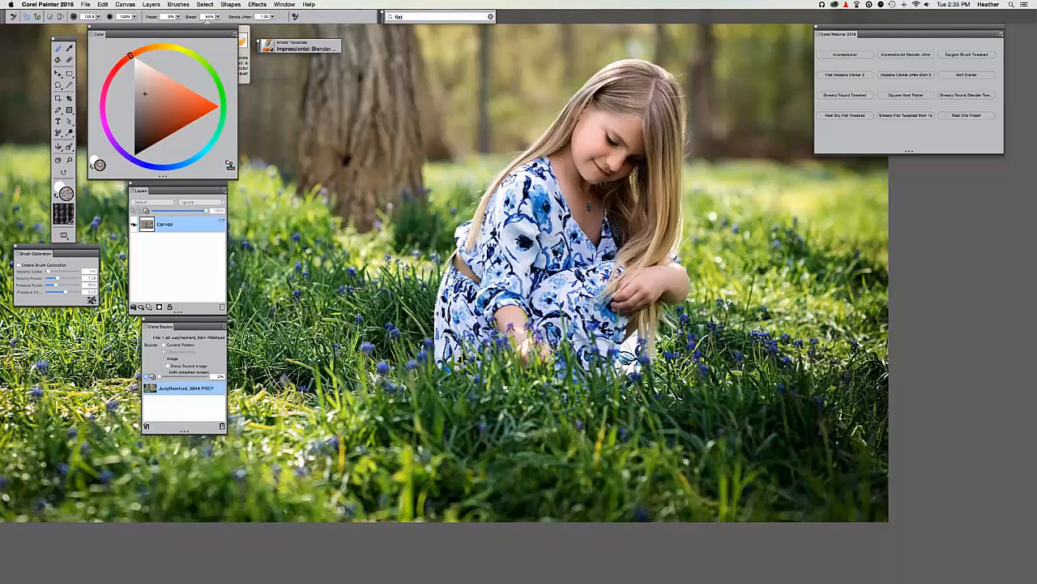
key(super+t)
key(super+t)
key(super+t)
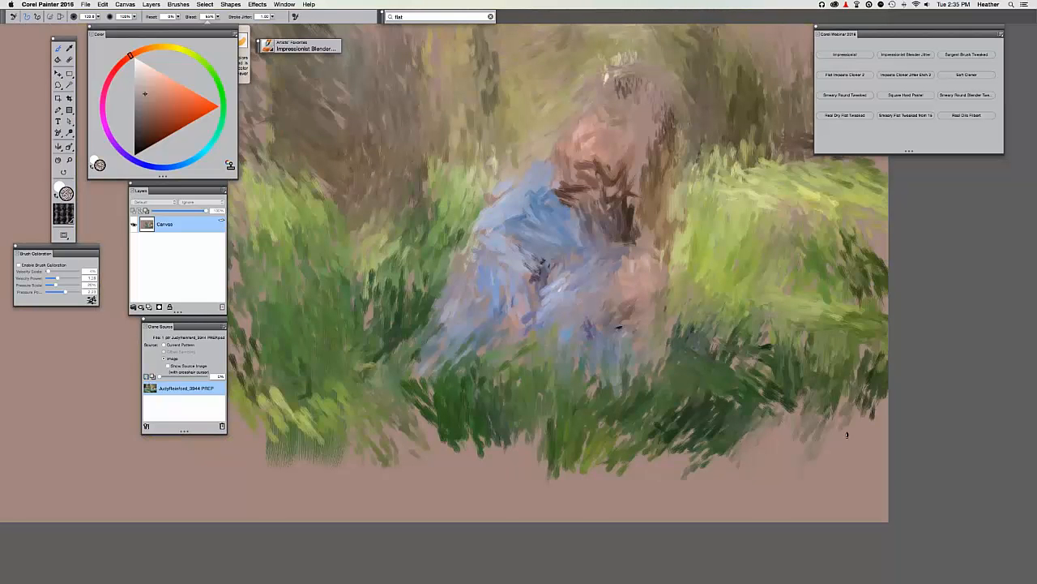
Smear short blender strokes into the lower-right grass and along its ragged bottom edge.
mouse_move(847, 435)
mouse_down()
mouse_move(885, 394)
mouse_move(836, 400)
mouse_up()
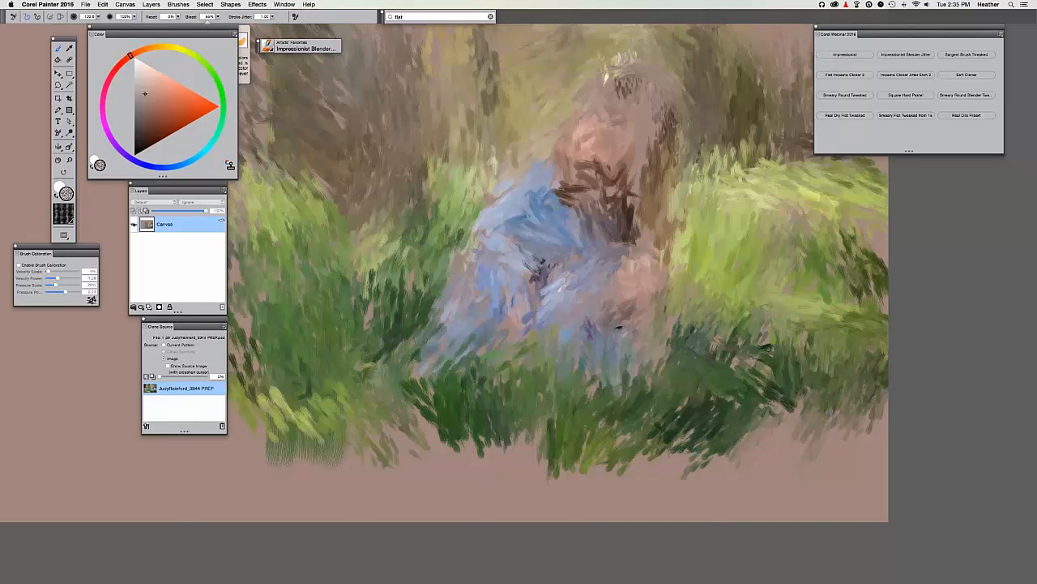
drag(757, 321, 774, 265)
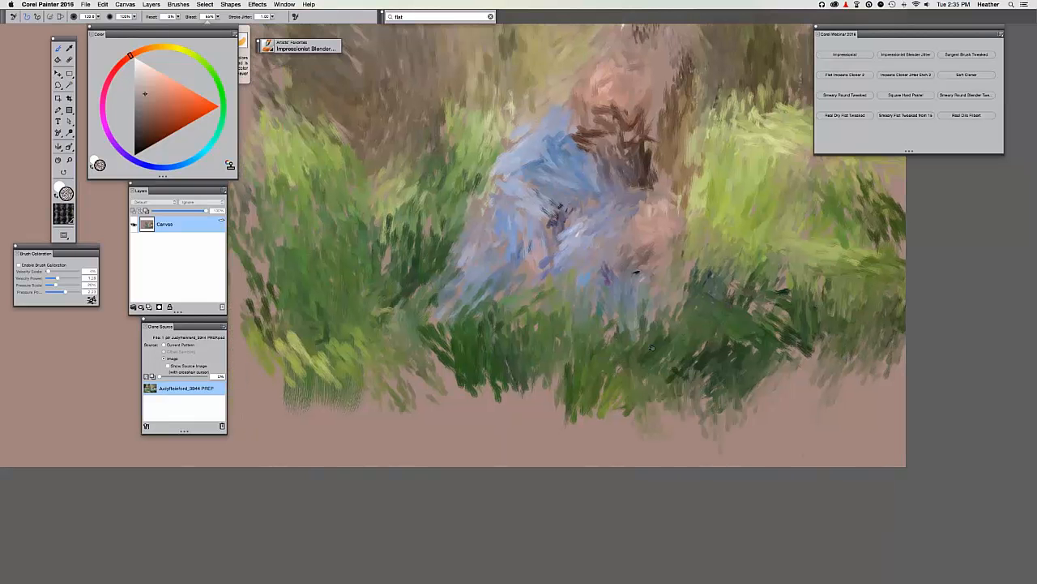
drag(664, 370, 692, 412)
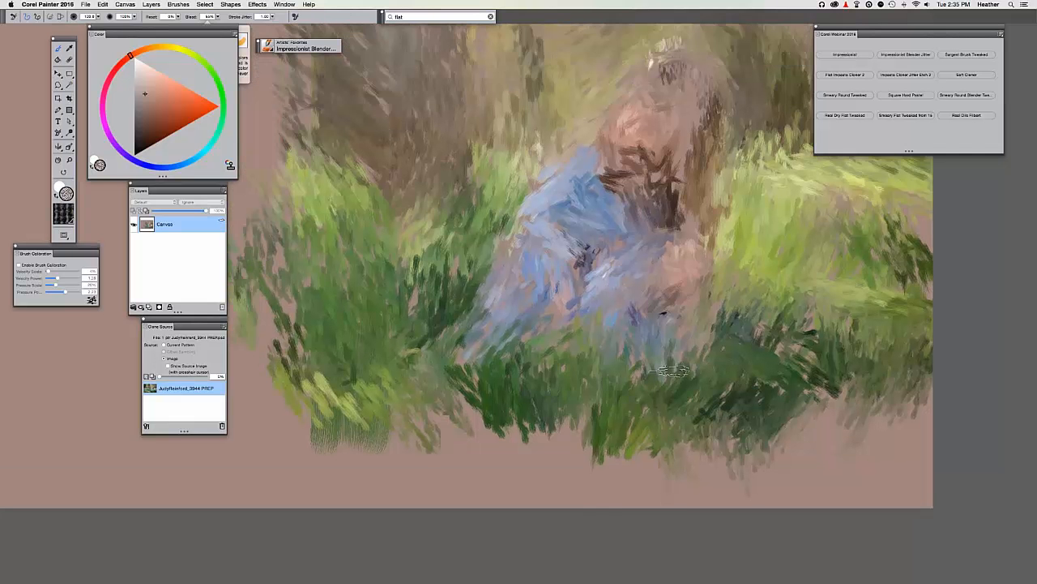
drag(577, 410, 576, 460)
mouse_move(521, 411)
mouse_down()
mouse_move(518, 443)
mouse_move(496, 465)
mouse_move(524, 474)
mouse_up()
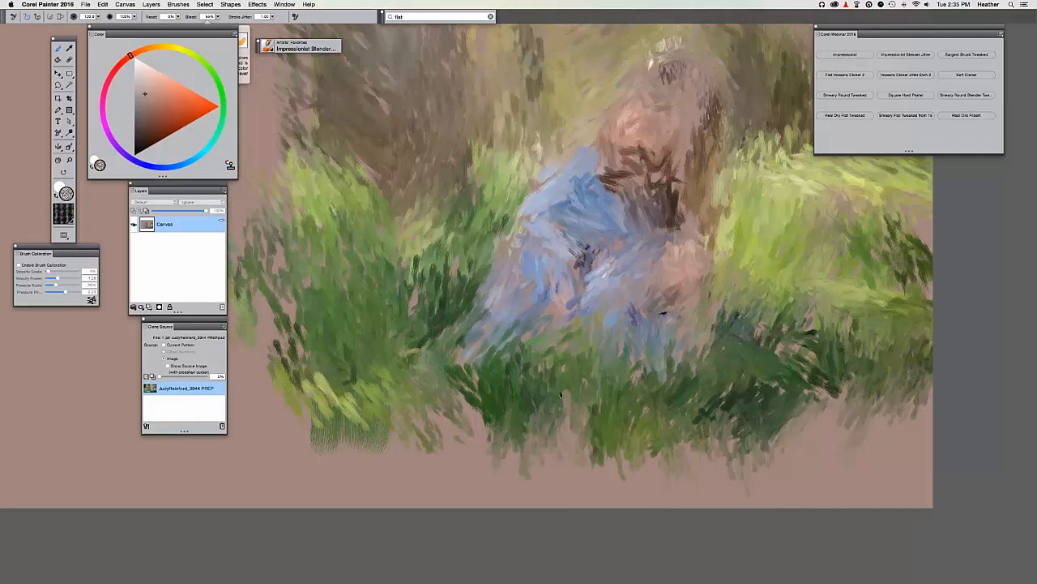
drag(556, 386, 553, 439)
drag(487, 404, 470, 412)
drag(470, 365, 463, 415)
mouse_move(426, 344)
mouse_down()
mouse_move(429, 369)
mouse_move(448, 347)
mouse_move(483, 347)
mouse_up()
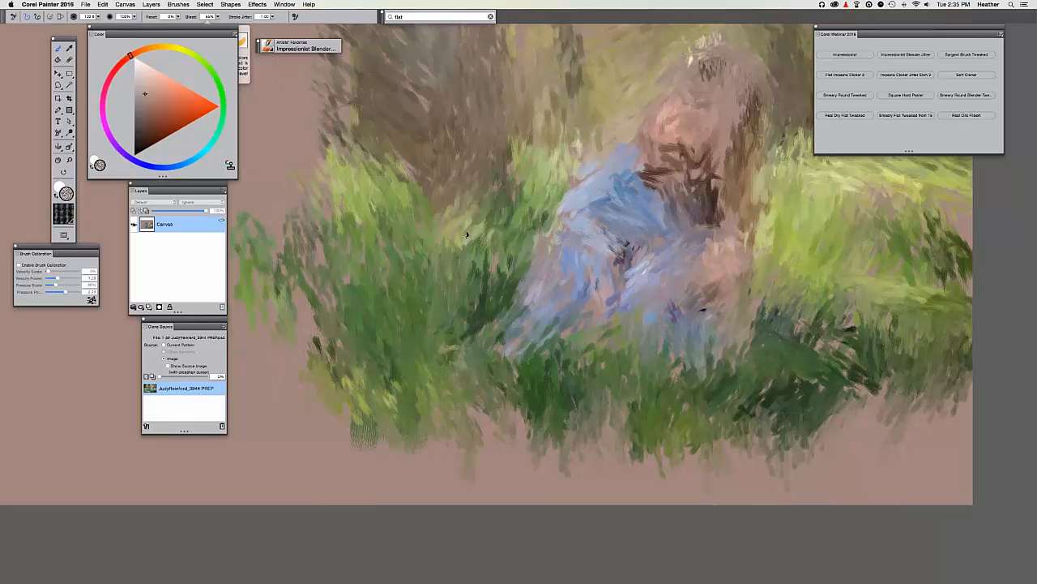
drag(476, 257, 524, 288)
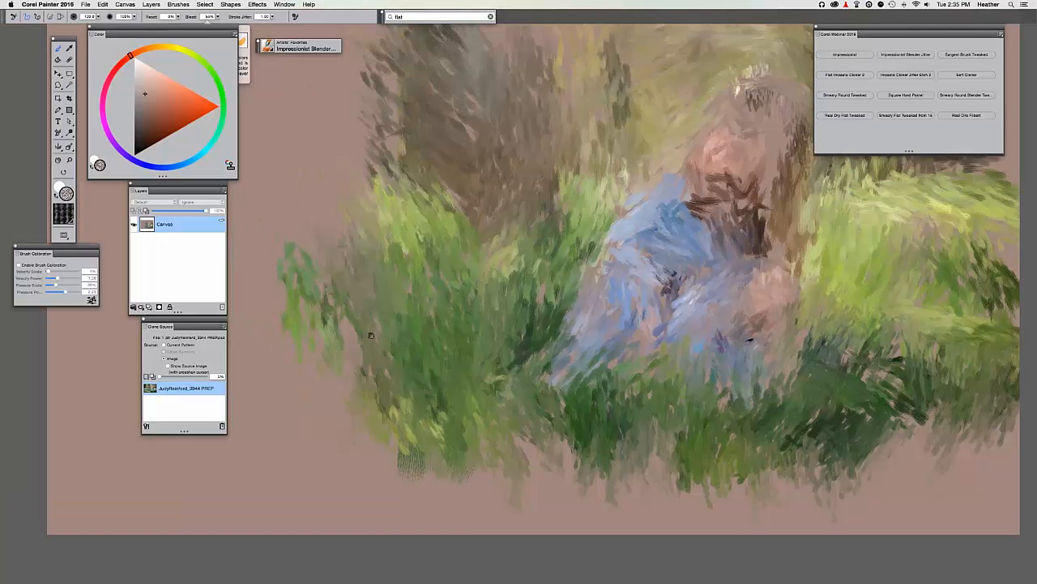
drag(371, 335, 367, 335)
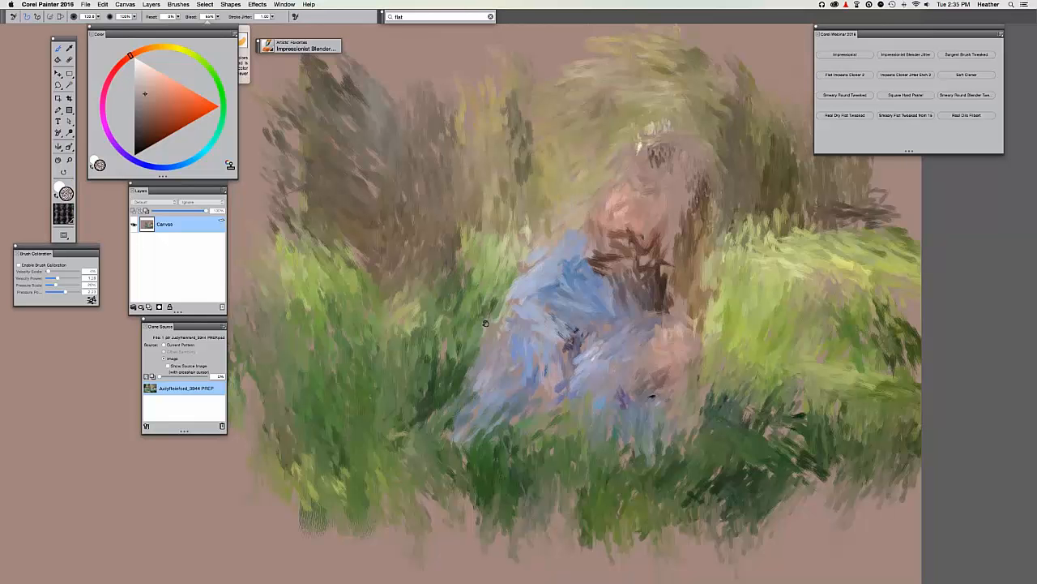
drag(495, 206, 470, 298)
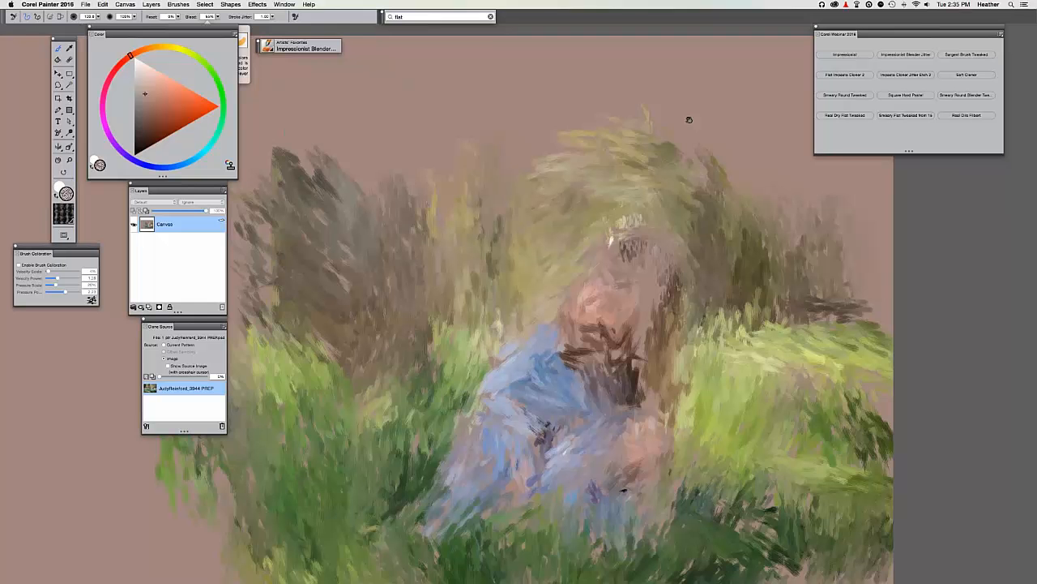
mouse_move(689, 120)
mouse_down()
mouse_move(617, 50)
mouse_move(672, 98)
mouse_up()
With Sargent Brush Tweaked, add yellow-green strokes to the treetop foliage.
click(966, 55)
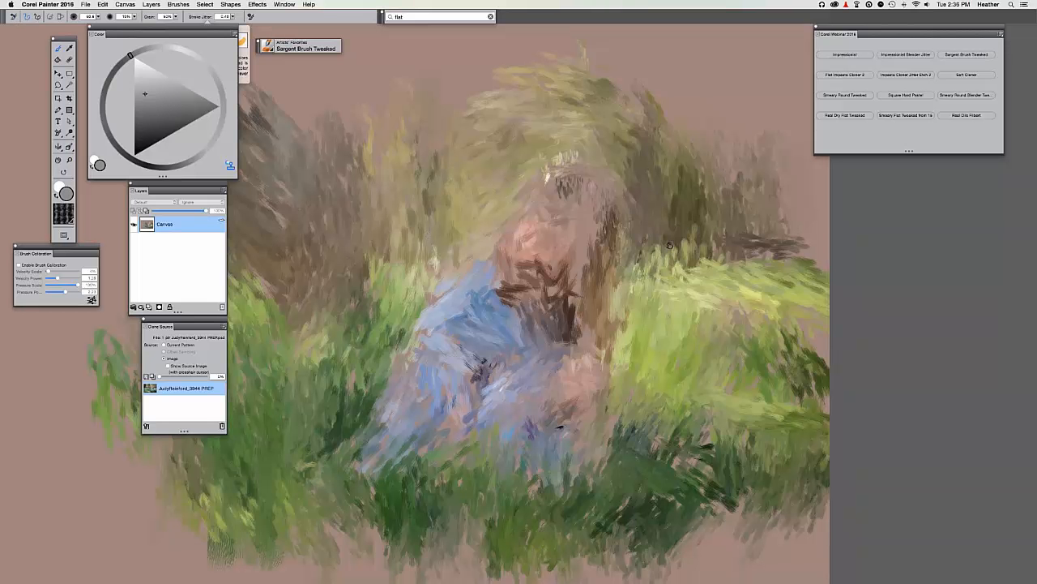
mouse_move(446, 196)
mouse_down()
mouse_move(516, 190)
mouse_move(534, 251)
mouse_up()
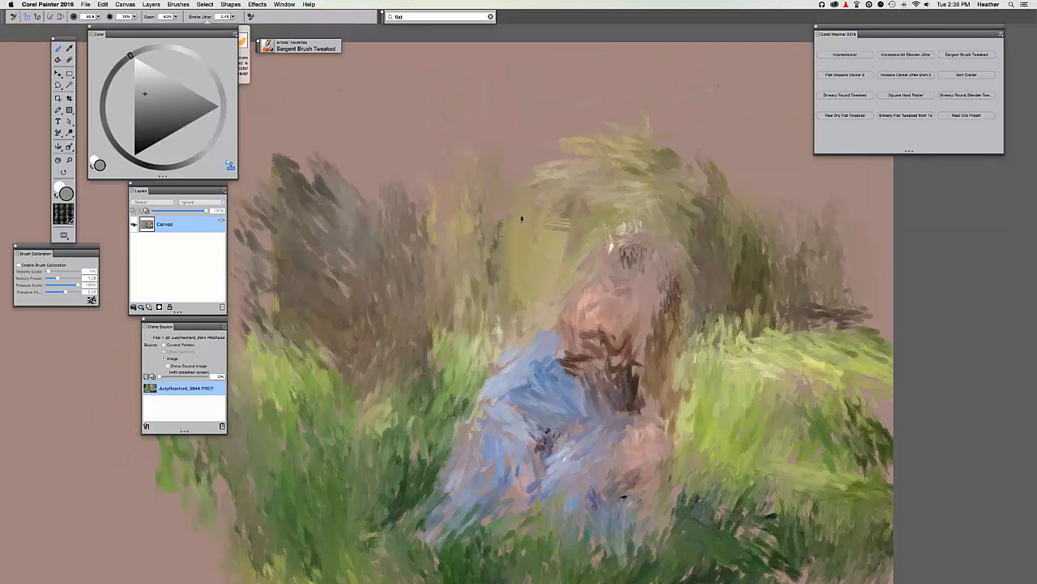
mouse_move(564, 211)
mouse_down()
mouse_move(584, 183)
mouse_move(537, 97)
mouse_up()
mouse_move(587, 139)
mouse_down()
mouse_move(591, 107)
mouse_move(619, 105)
mouse_up()
mouse_move(582, 183)
mouse_down()
mouse_move(578, 200)
mouse_move(544, 203)
mouse_move(549, 176)
mouse_up()
drag(404, 93, 403, 89)
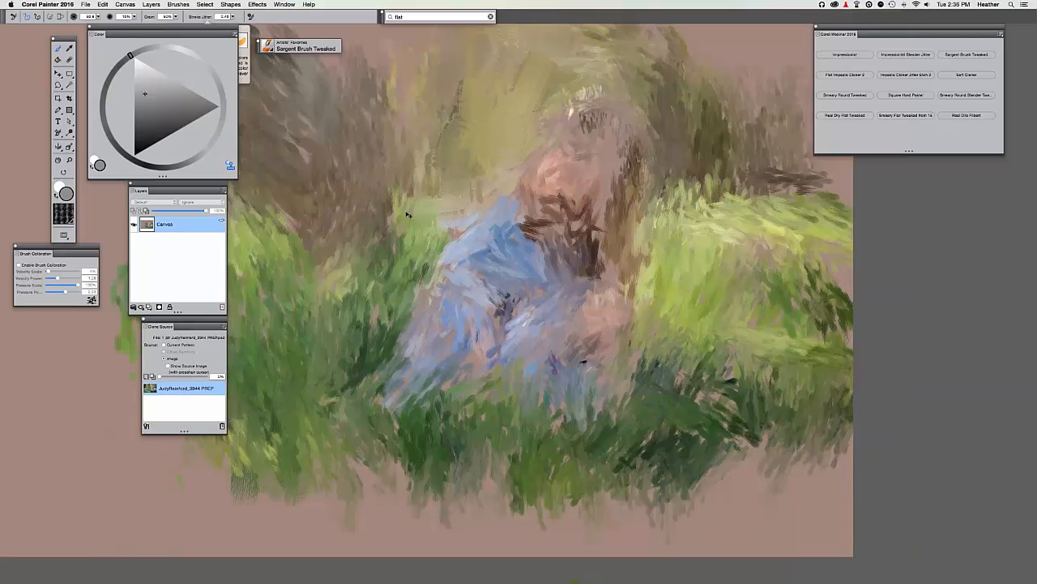
Paint light green horizontal strokes across the right-hand grass toward the canvas edge, checking the source photo.
key(super+t)
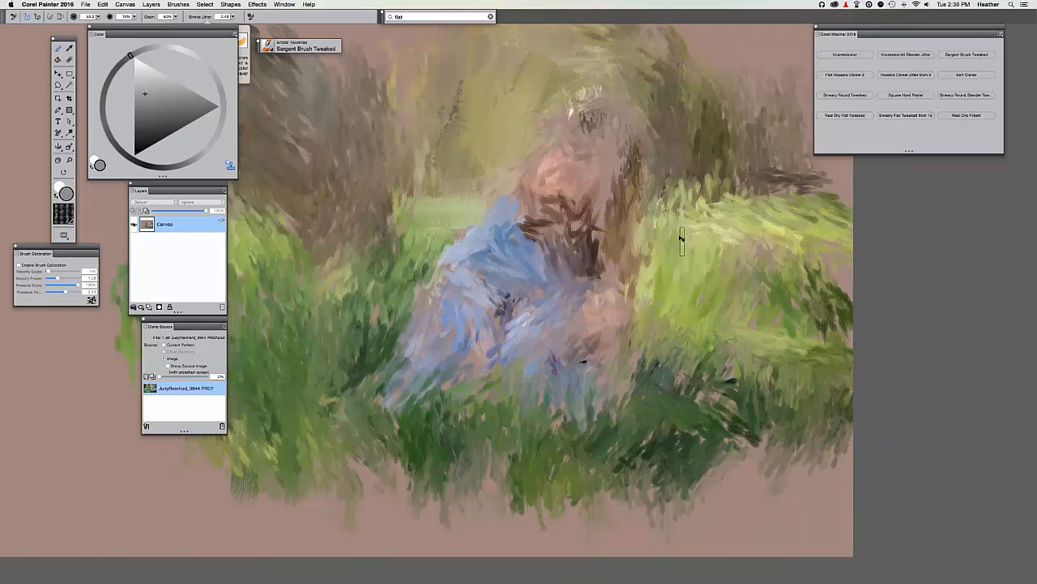
key(super+t)
key(super+t)
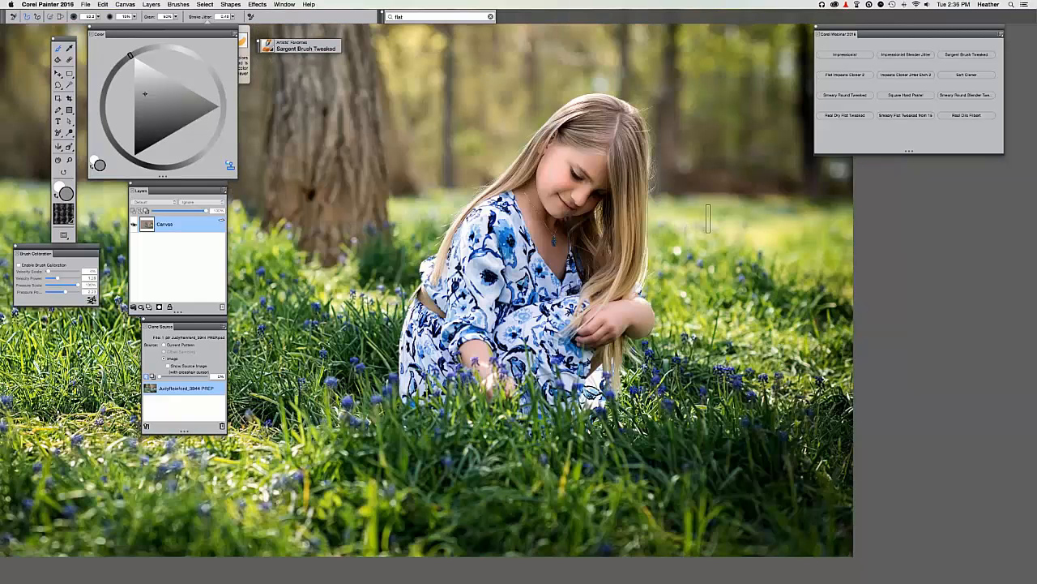
key(super+t)
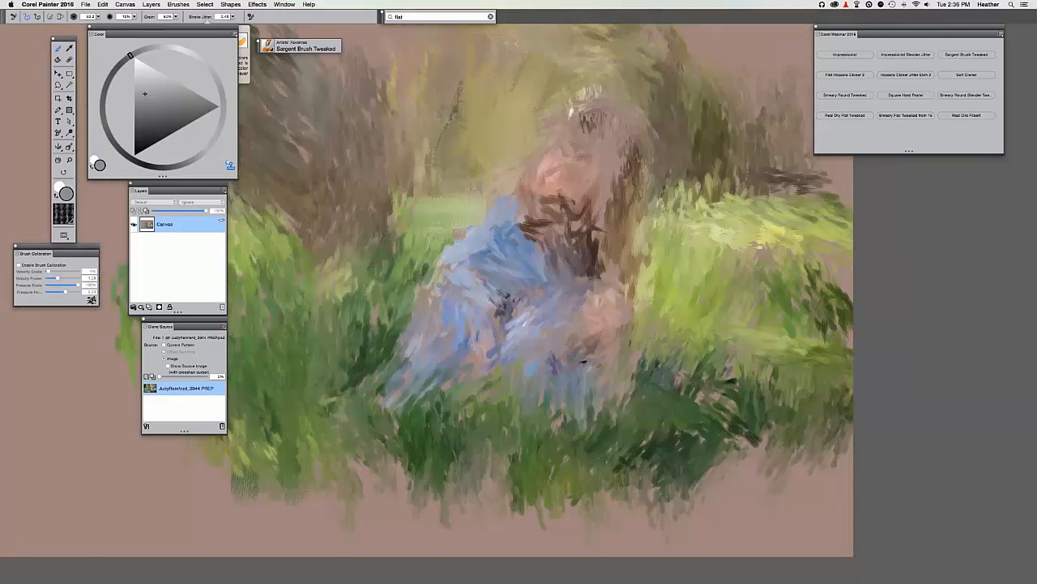
key(super+t)
key(super+t)
drag(766, 237, 838, 276)
mouse_move(786, 251)
mouse_down()
mouse_move(762, 266)
mouse_move(802, 220)
mouse_move(880, 216)
mouse_up()
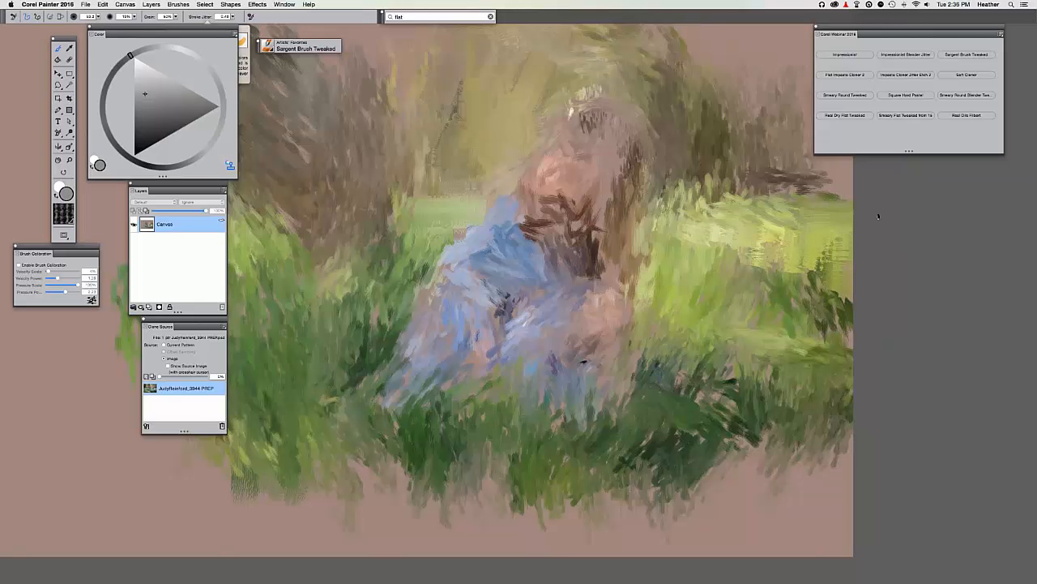
drag(786, 218, 853, 213)
key(super+t)
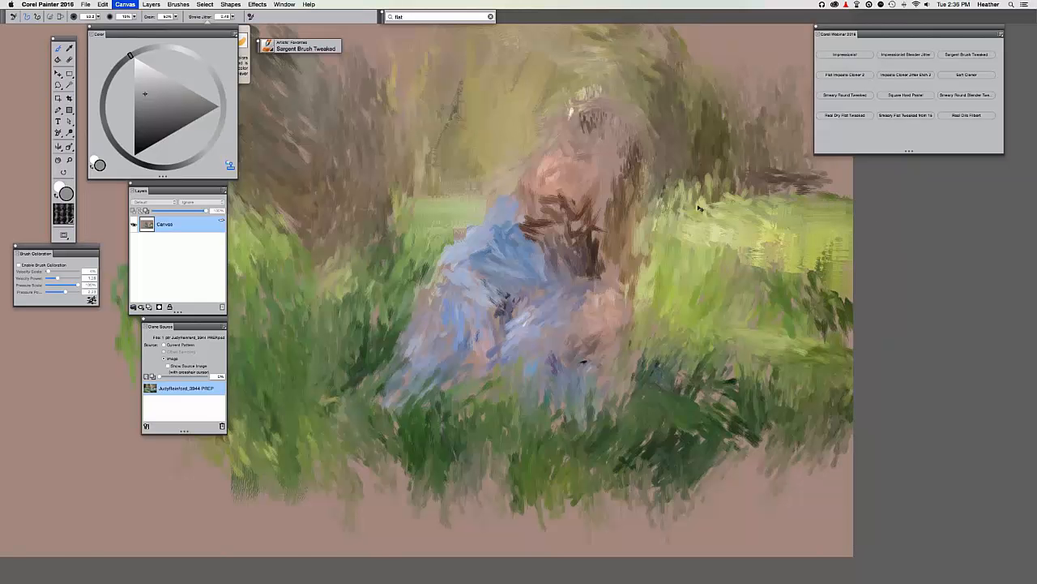
key(super+t)
mouse_move(756, 199)
mouse_down()
mouse_move(671, 192)
mouse_move(686, 200)
mouse_up()
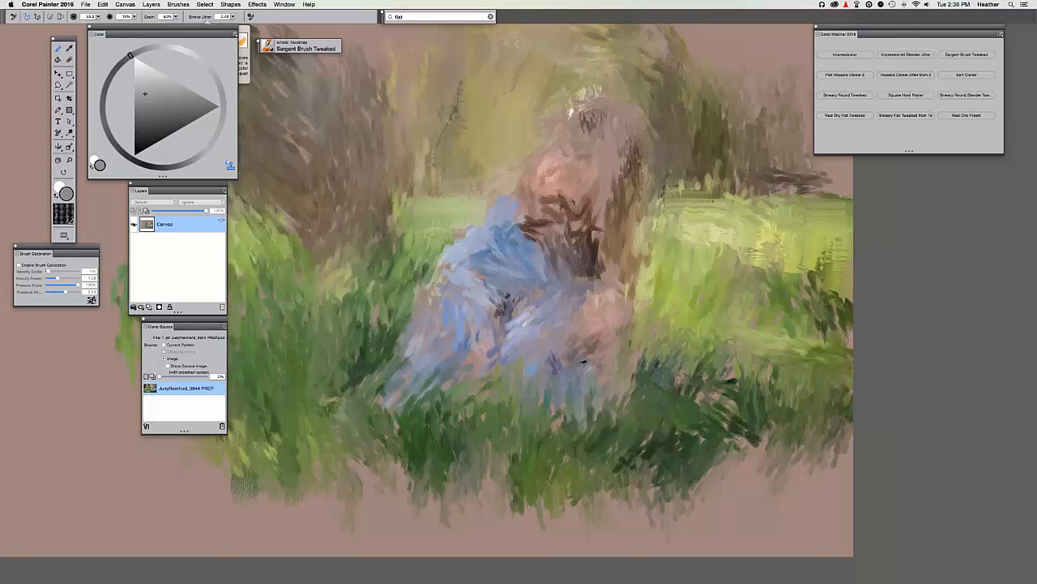
key(super+t)
key(super+t)
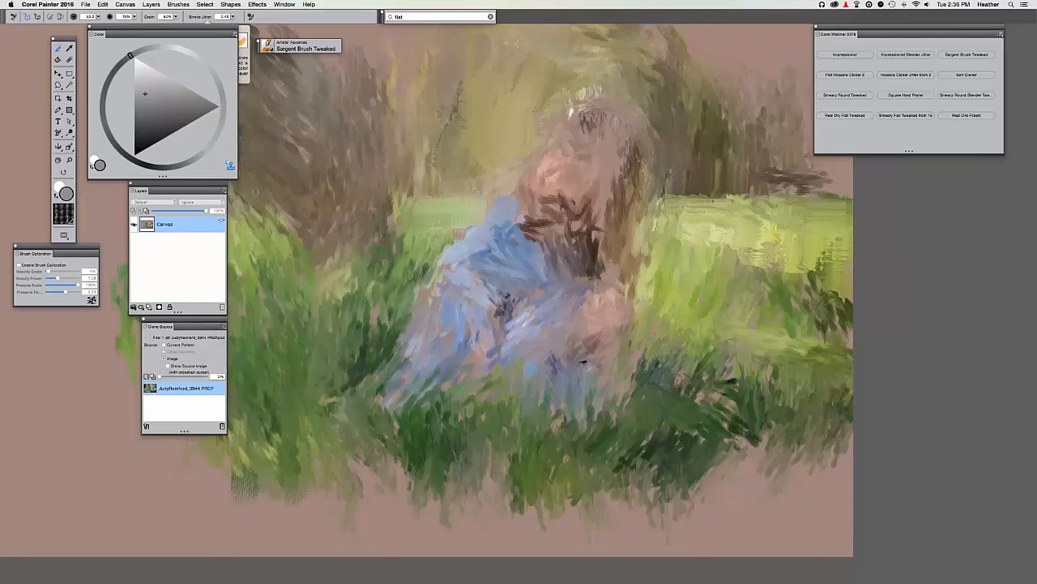
key(super+t)
key(super+t)
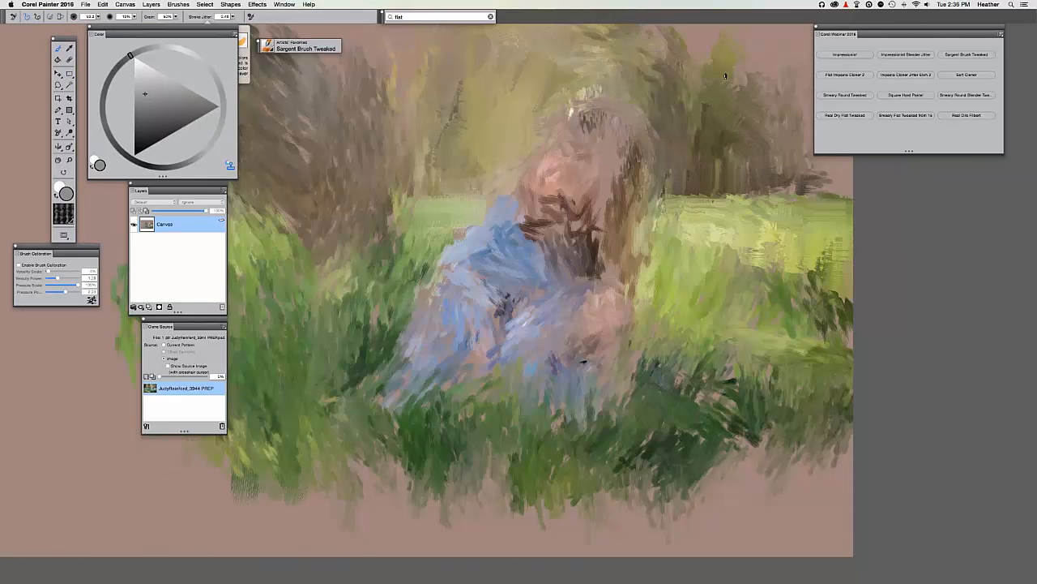
Add a greenish stroke among the upper-right trees and more light green across the right grass, then zoom out.
drag(713, 49, 683, 76)
key(super+t)
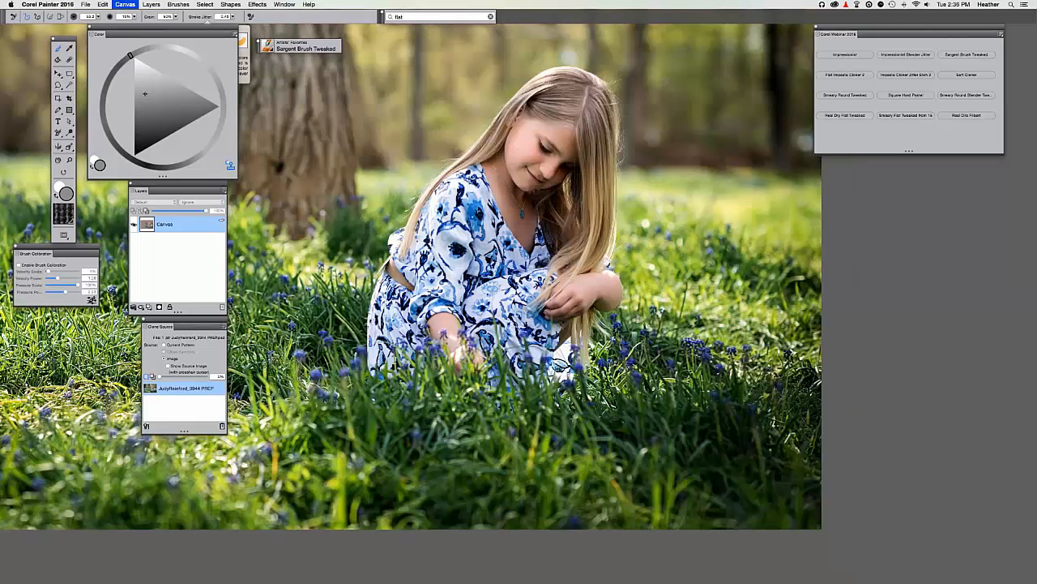
key(super+t)
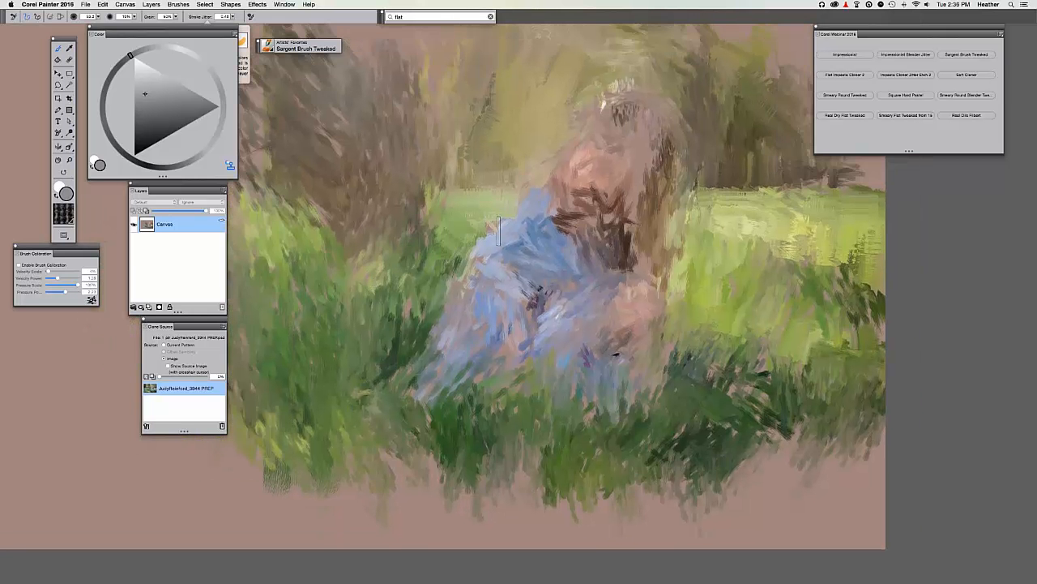
key(super+t)
key(super+t)
key(super+t)
key(super+t)
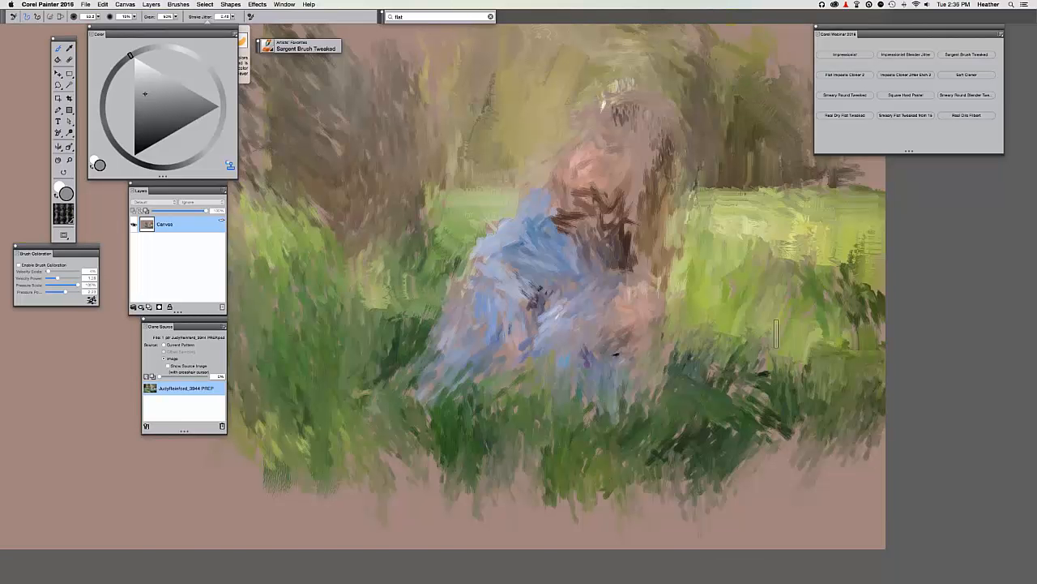
mouse_move(768, 353)
mouse_down()
mouse_move(813, 352)
mouse_move(855, 351)
mouse_up()
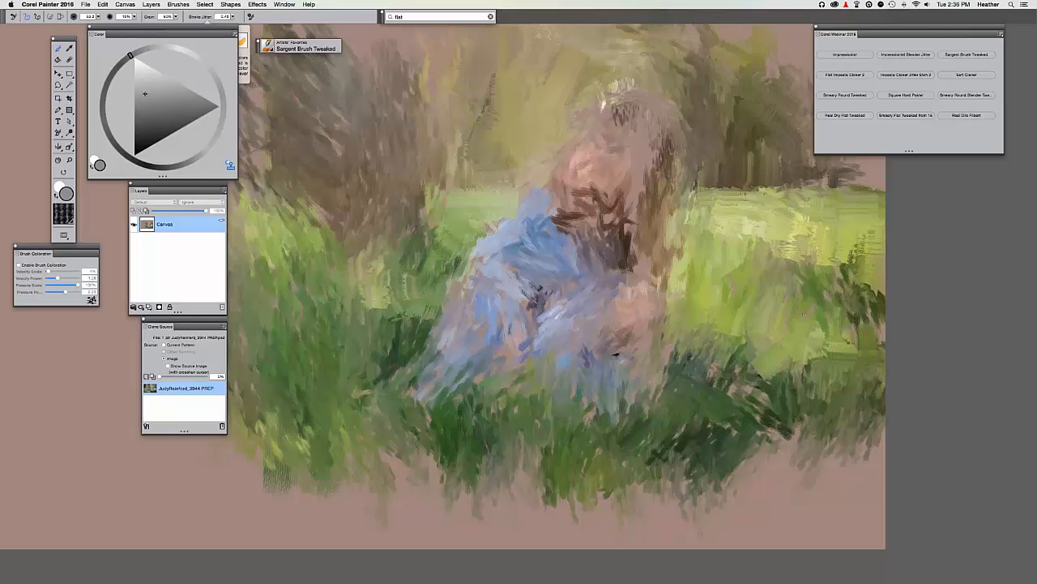
key(super+t)
key(super+t)
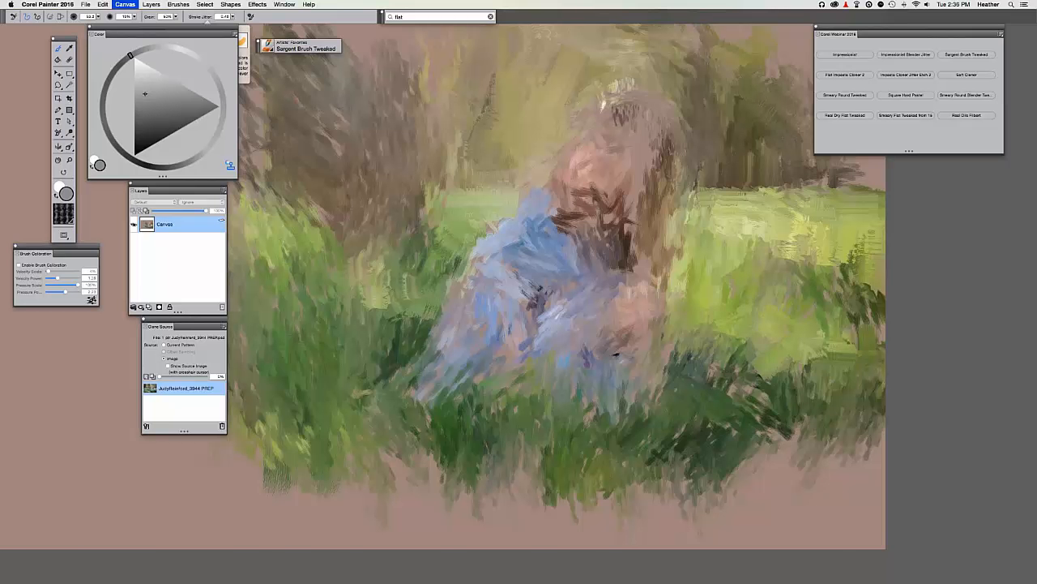
key(super+t)
key(super+t)
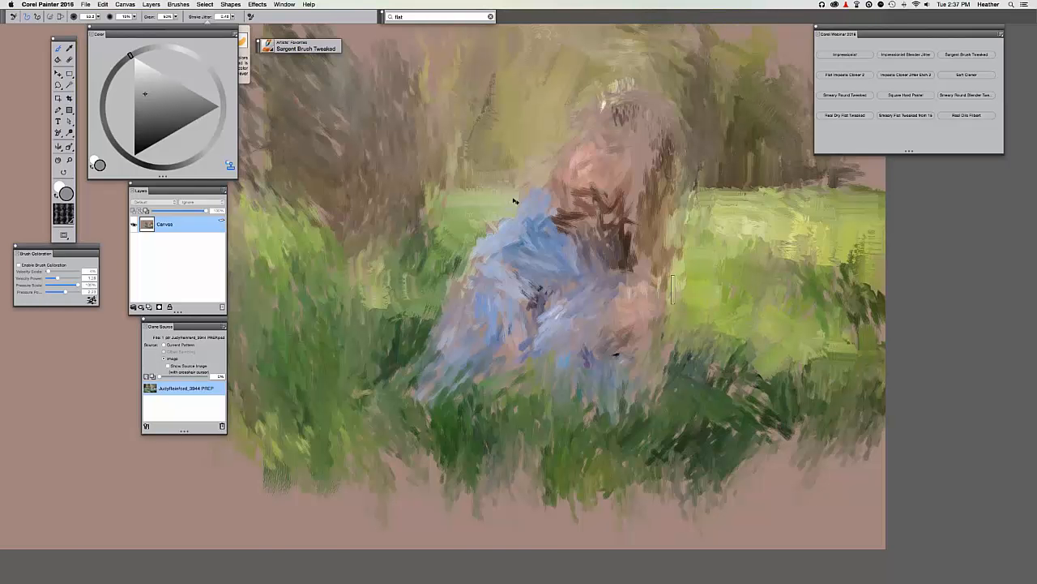
key(super+minus)
key(super+minus)
key(super+minus)
key(super+minus)
key(super+minus)
key(super+equal)
key(super+equal)
key(super+equal)
key(super+equal)
key(super+equal)
key(super+equal)
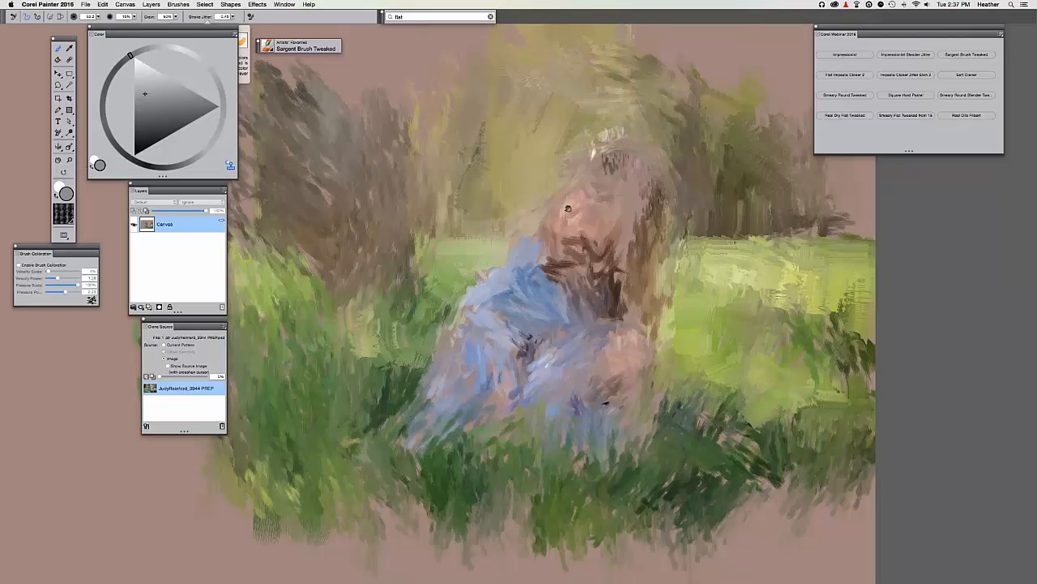
key(super+minus)
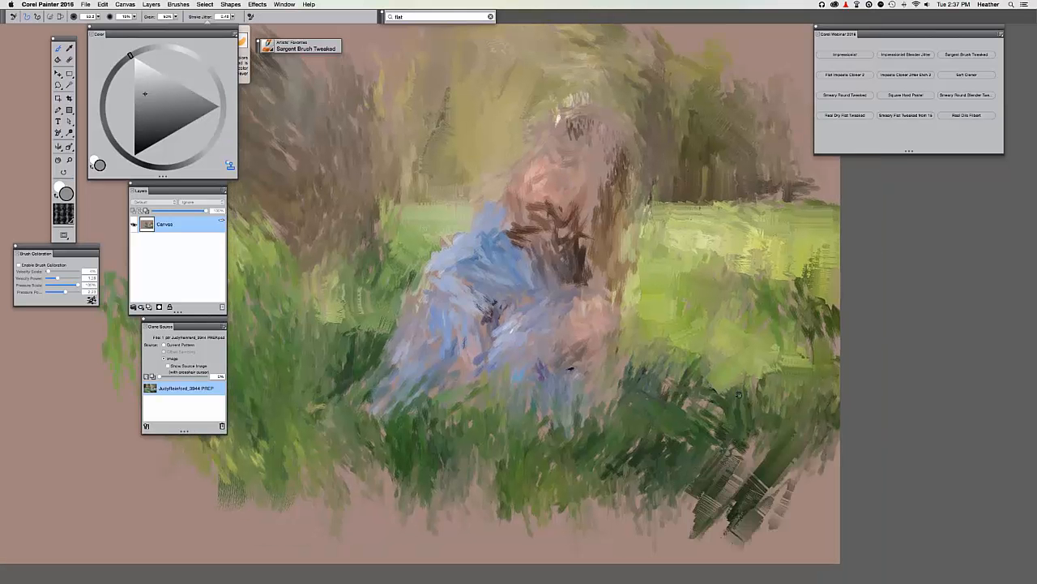
Paint dark strokes, a light green streak and dark green stems along the lower grass edge.
drag(738, 395, 833, 322)
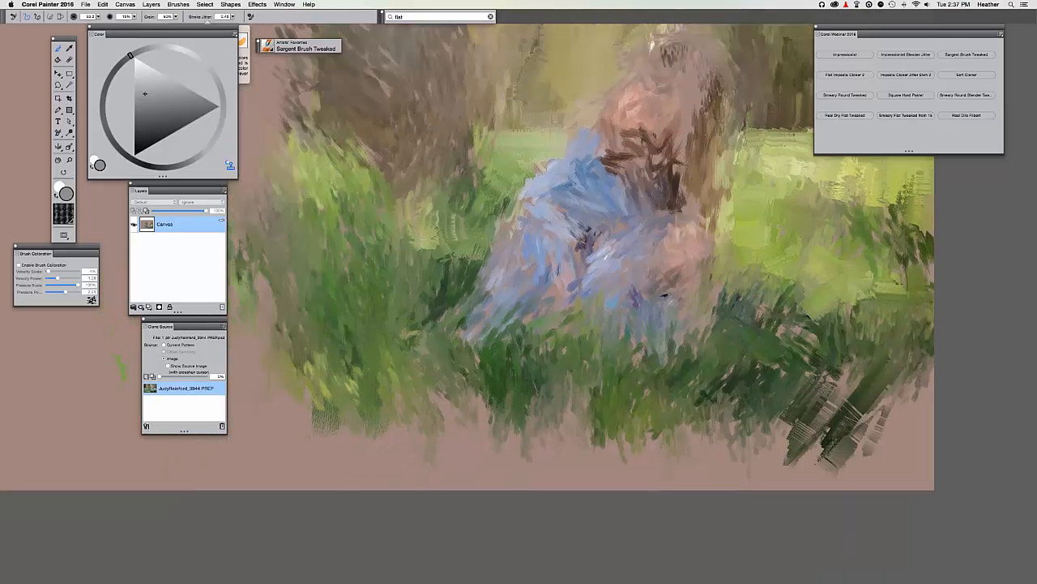
drag(530, 407, 583, 487)
drag(411, 427, 421, 449)
drag(366, 425, 371, 478)
drag(654, 398, 628, 489)
drag(618, 421, 611, 486)
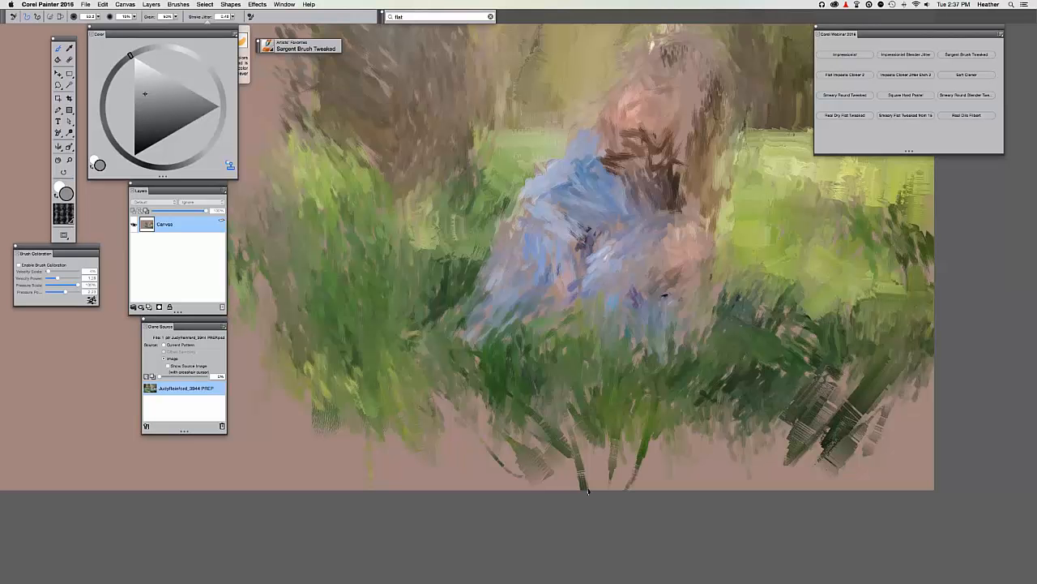
drag(602, 439, 592, 489)
Paint a green and brown patch at the lower-left edge of the grass.
drag(679, 376, 720, 371)
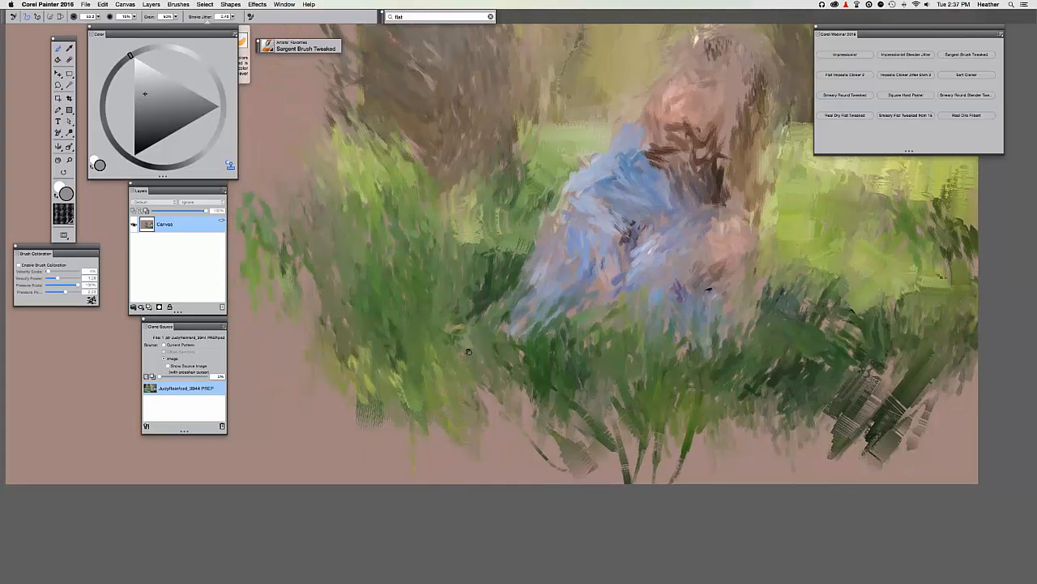
drag(526, 321, 666, 271)
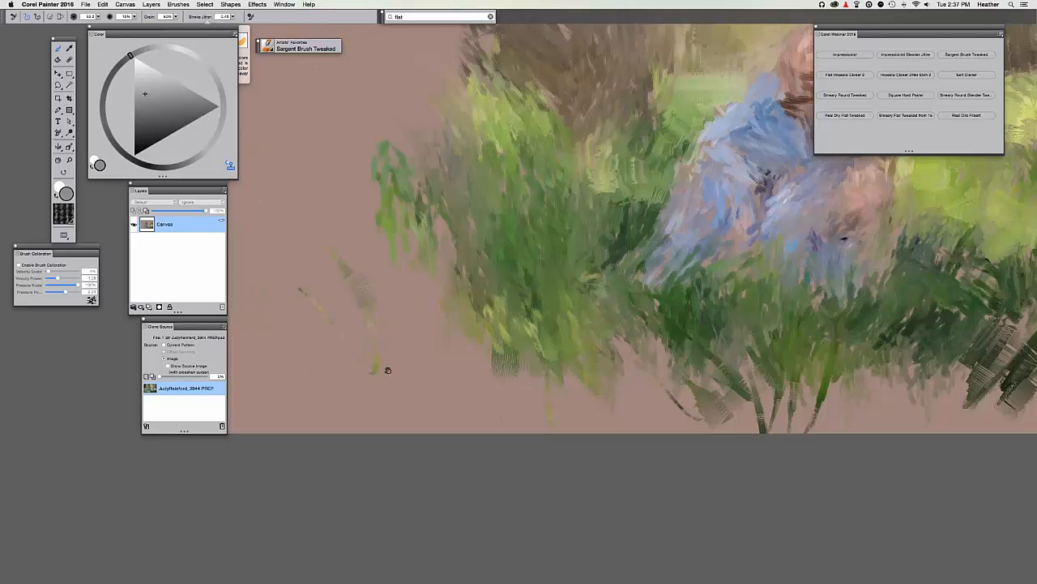
drag(388, 370, 489, 469)
drag(308, 316, 357, 421)
drag(275, 373, 338, 335)
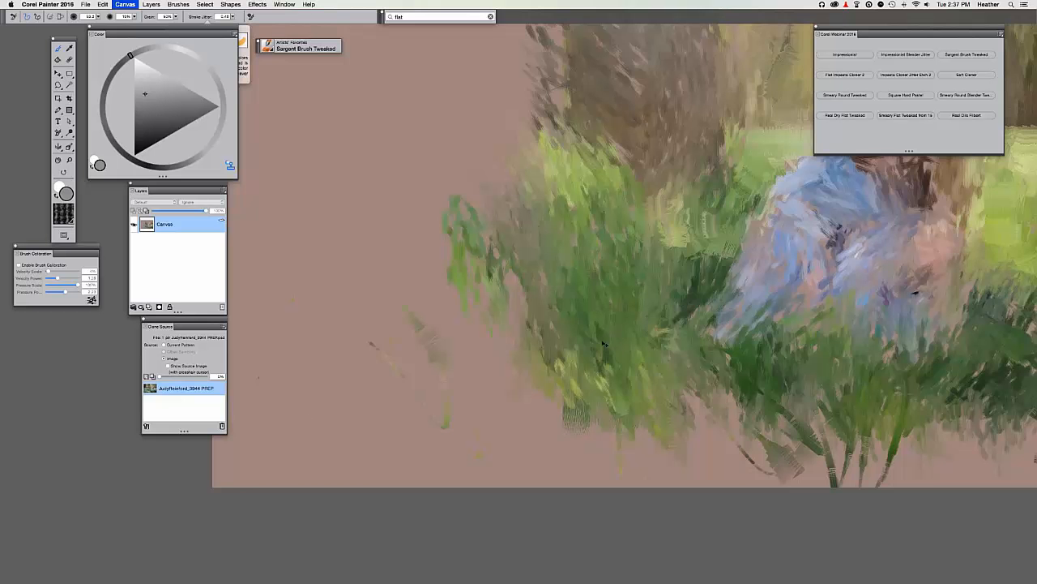
Cover the grey hatched patch with green, yellow and grey-green strokes along the lower-left grass edge.
key(super+t)
key(super+t)
drag(611, 466, 603, 485)
mouse_move(629, 436)
mouse_down()
mouse_move(624, 462)
mouse_move(646, 479)
mouse_up()
drag(680, 367, 685, 404)
mouse_move(594, 410)
mouse_down()
mouse_move(601, 431)
mouse_move(570, 427)
mouse_up()
mouse_move(534, 399)
mouse_down()
mouse_move(575, 449)
mouse_move(593, 422)
mouse_up()
drag(521, 372, 575, 419)
drag(501, 389, 512, 413)
mouse_move(519, 368)
mouse_down()
mouse_move(534, 402)
mouse_move(543, 386)
mouse_up()
Pan up to the top of the painting and leave the source photo showing for comparison.
mouse_move(482, 353)
mouse_down()
mouse_move(465, 333)
mouse_move(385, 329)
mouse_up()
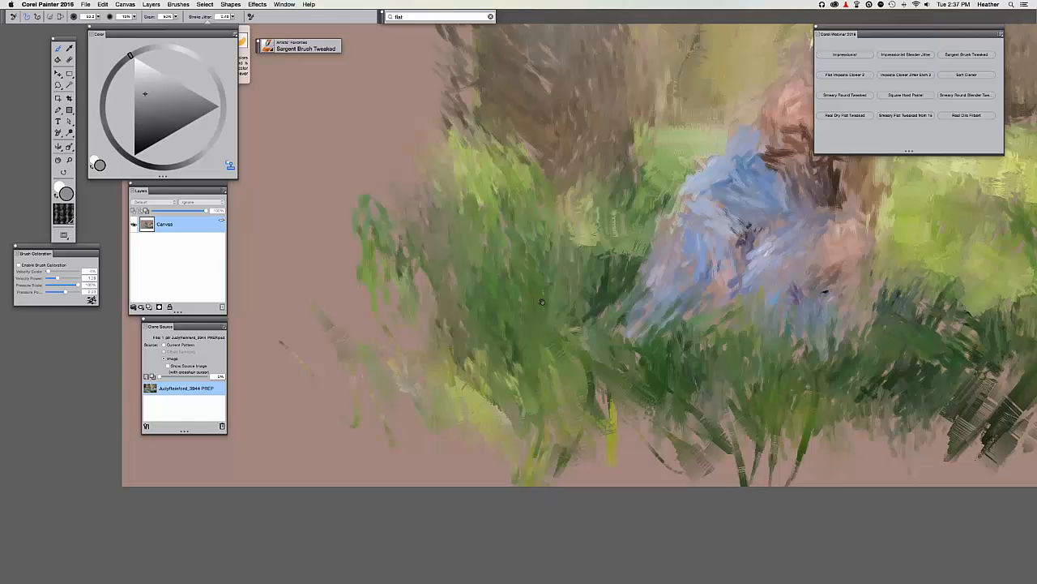
drag(542, 302, 418, 338)
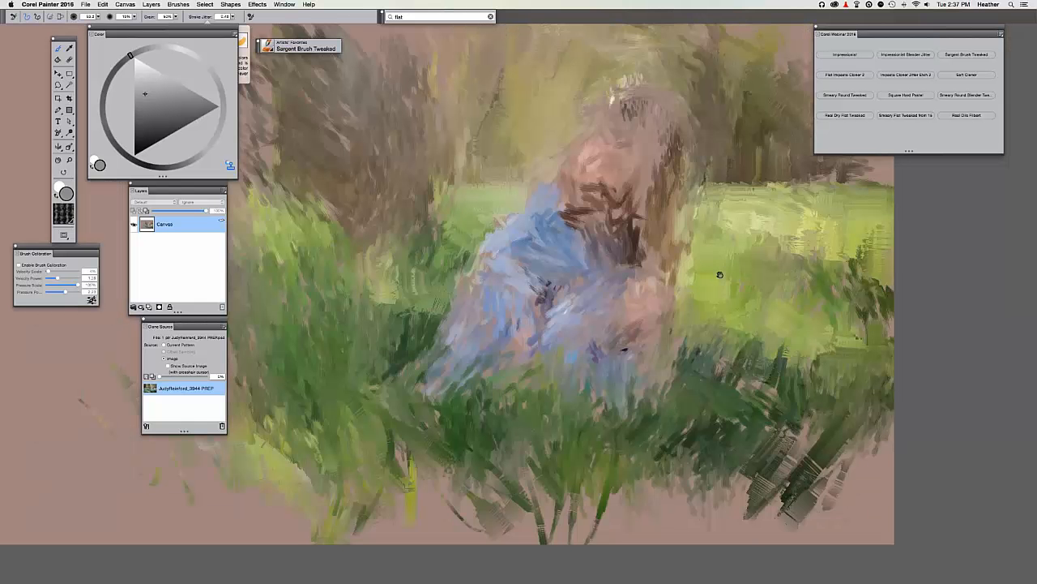
drag(715, 289, 747, 348)
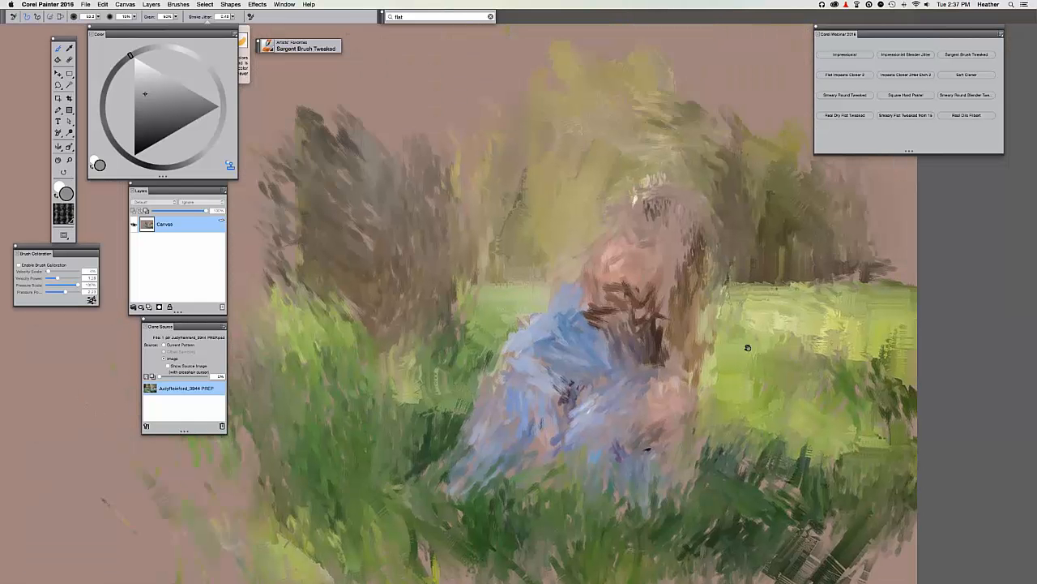
drag(503, 162, 596, 122)
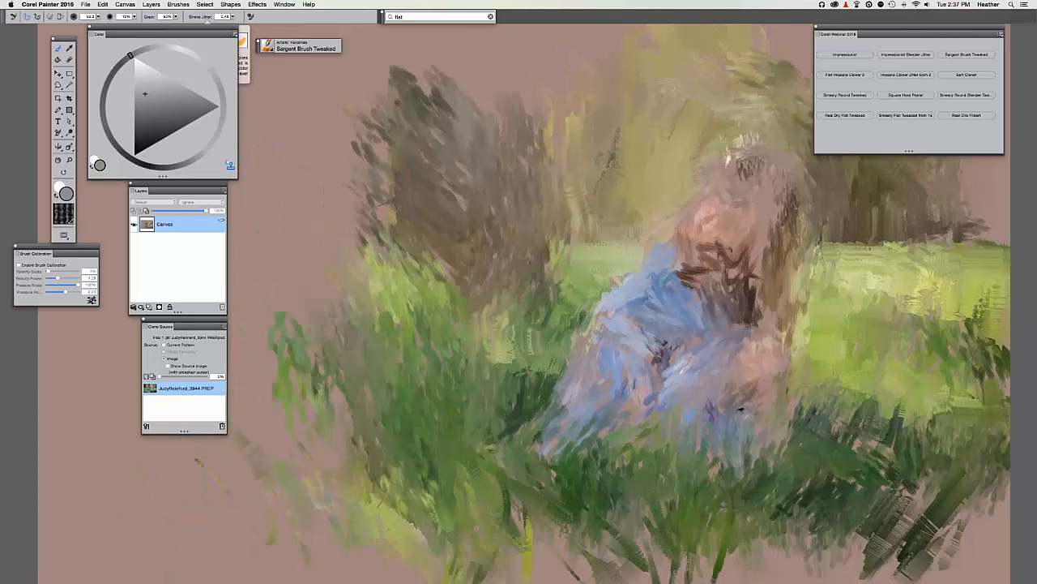
key(super+t)
key(super+t)
drag(539, 221, 527, 347)
mouse_move(544, 237)
mouse_down()
mouse_move(480, 149)
mouse_move(426, 176)
mouse_up()
key(super+t)
key(super+t)
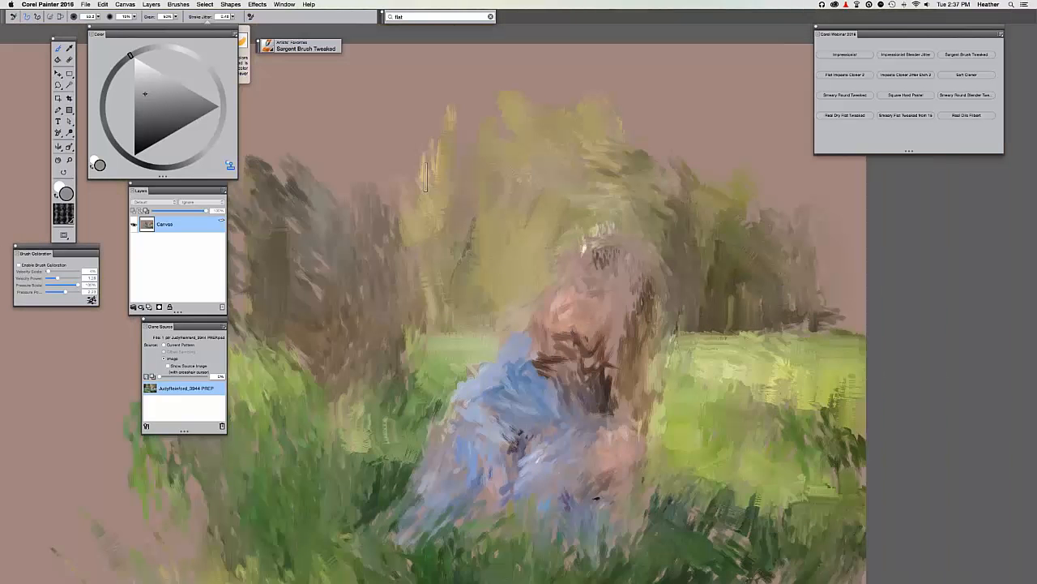
key(super+t)
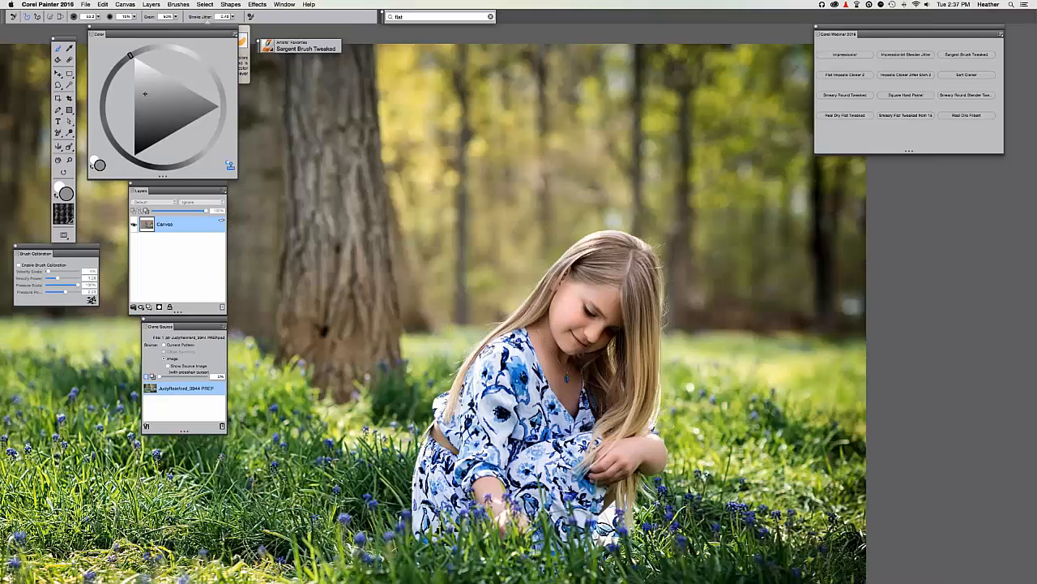
key(super+t)
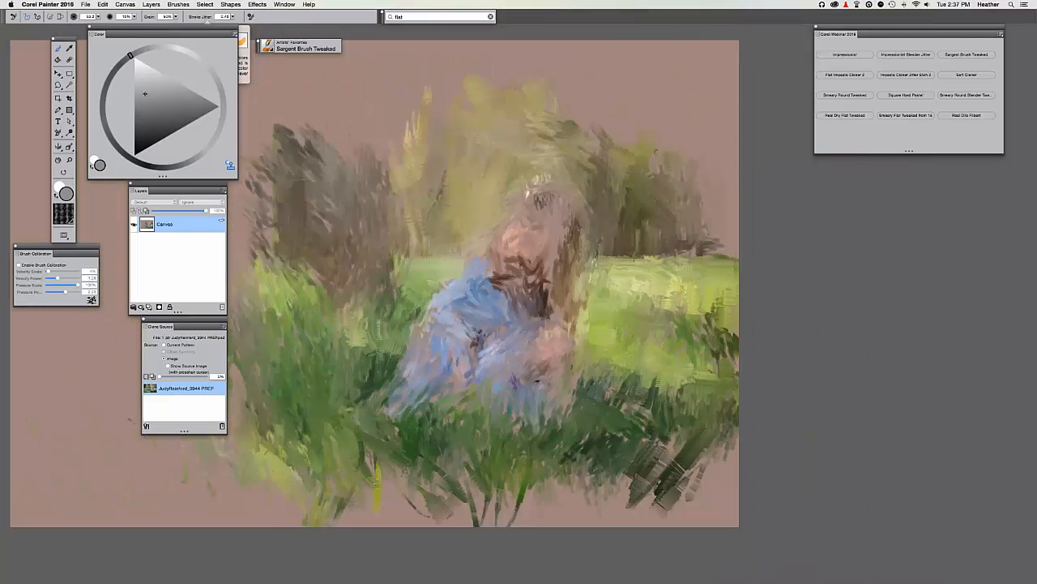
Switch to Impasto Cloner Jitter and clone a green textured patch at the left edge.
click(892, 76)
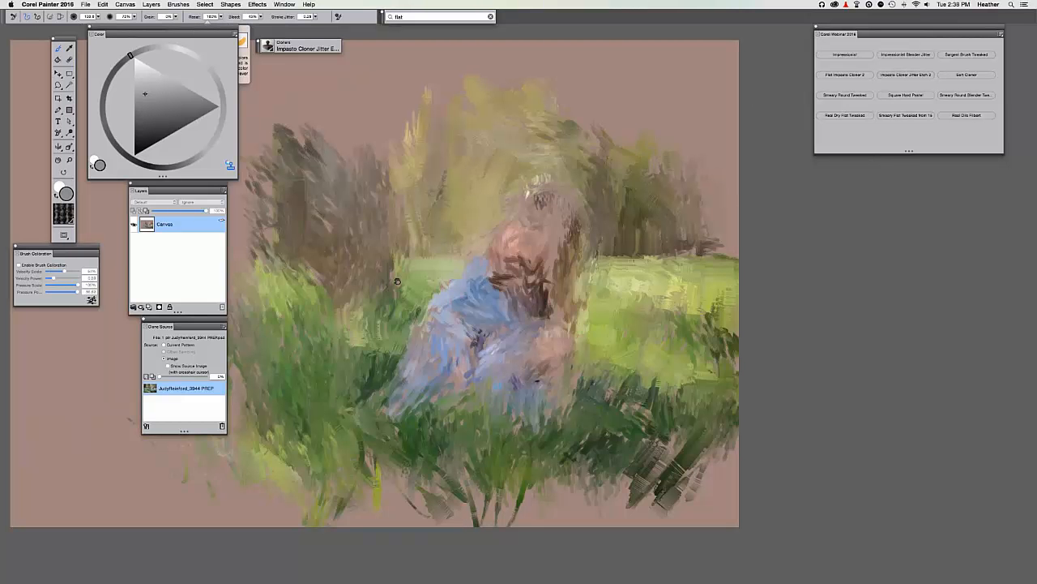
mouse_move(478, 235)
mouse_down()
mouse_move(619, 164)
mouse_move(798, 160)
mouse_up()
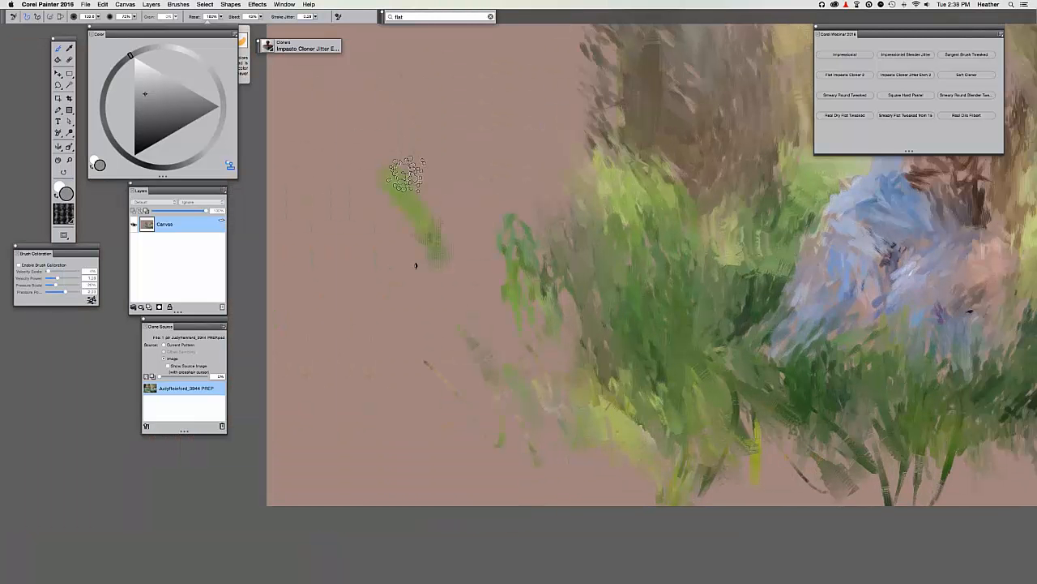
mouse_move(407, 174)
mouse_down()
mouse_move(426, 243)
mouse_move(349, 259)
mouse_move(357, 316)
mouse_move(406, 162)
mouse_move(441, 211)
mouse_move(358, 109)
mouse_move(345, 251)
mouse_up()
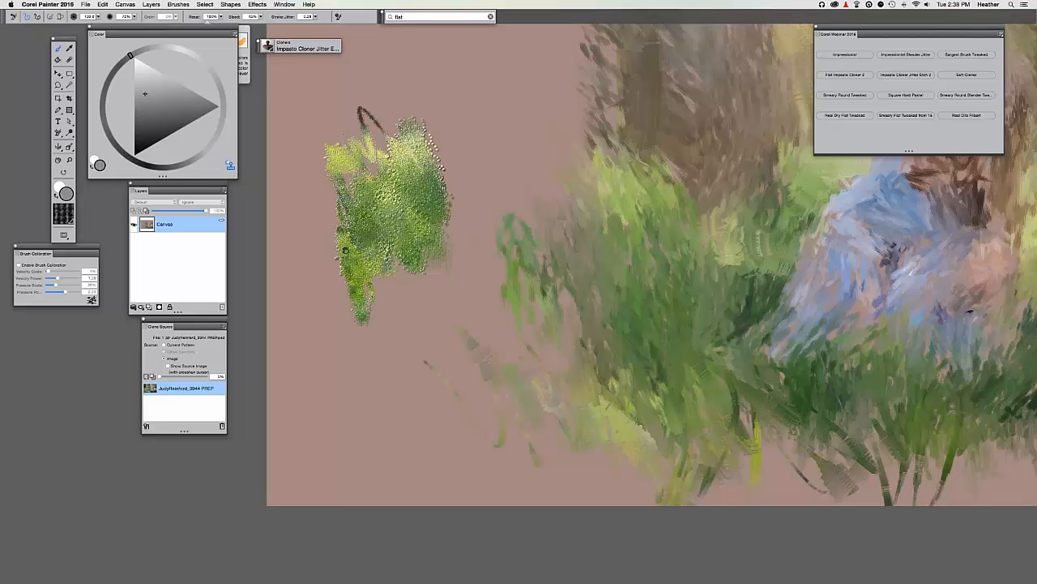
drag(356, 194, 315, 243)
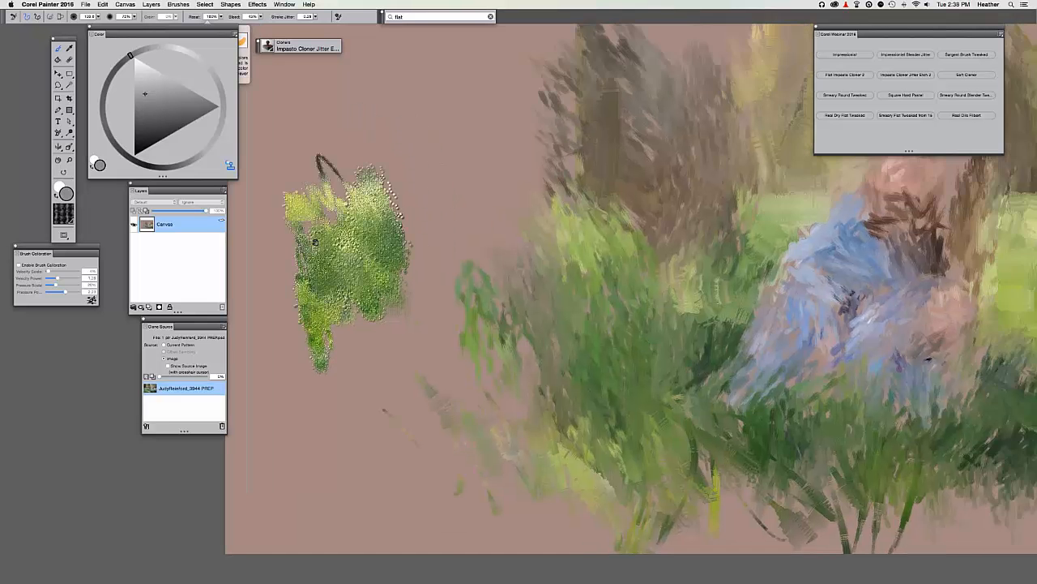
Set the Impasto panel's Draw To option to Color, test a stroke, then undo it.
click(283, 4)
mouse_move(324, 164)
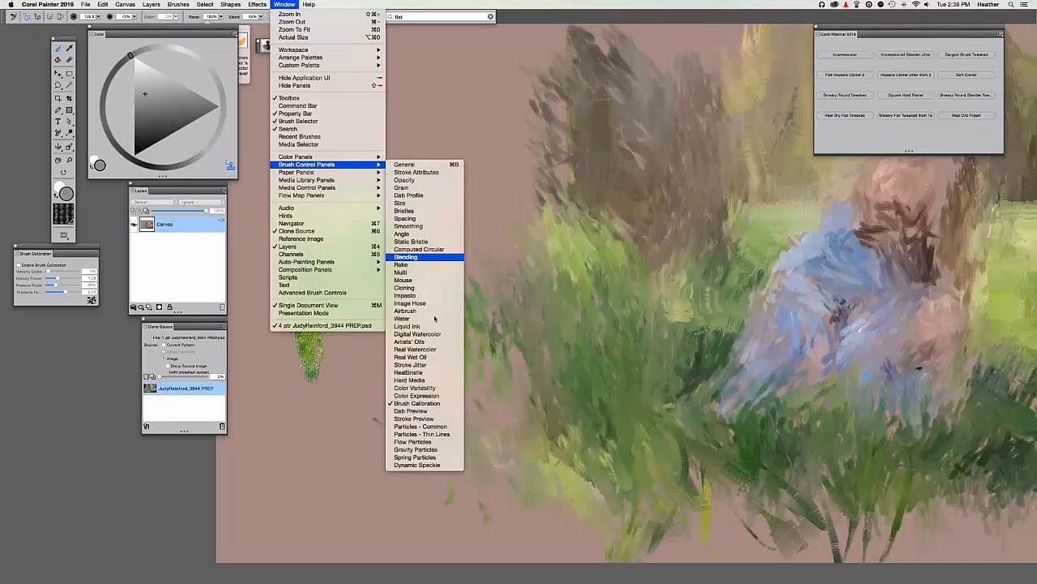
click(407, 296)
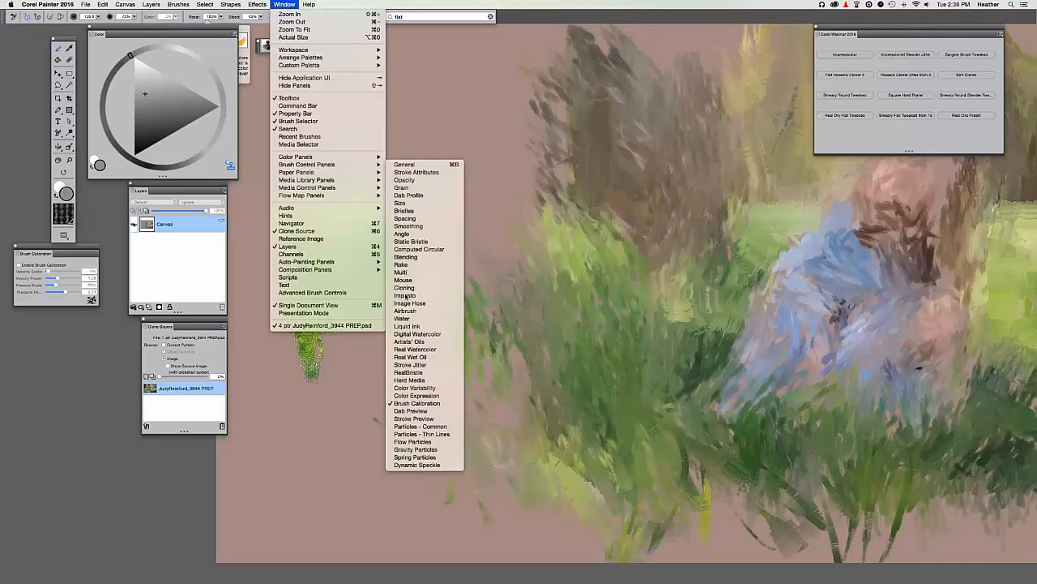
click(841, 511)
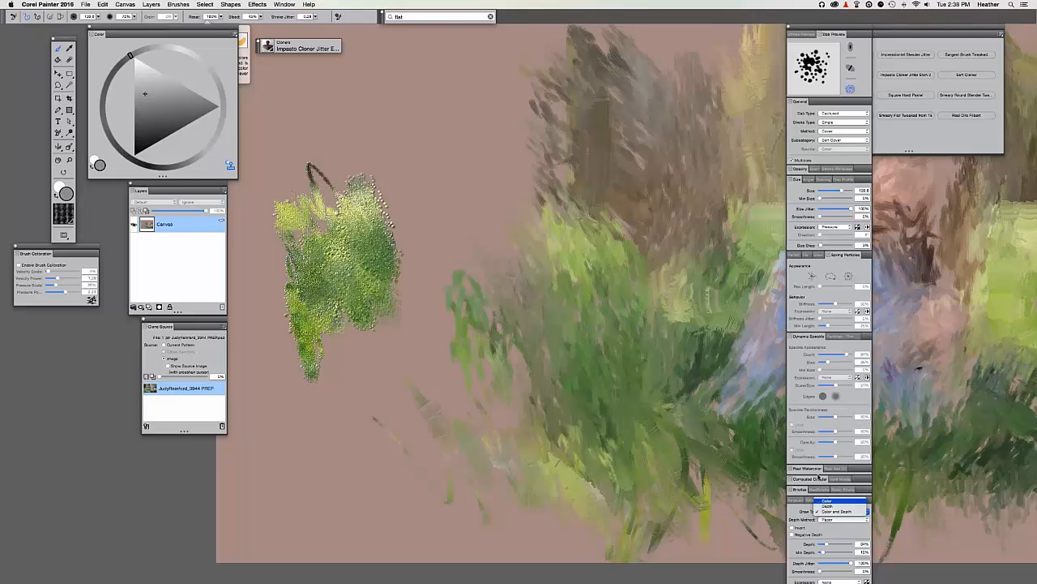
click(840, 497)
click(787, 26)
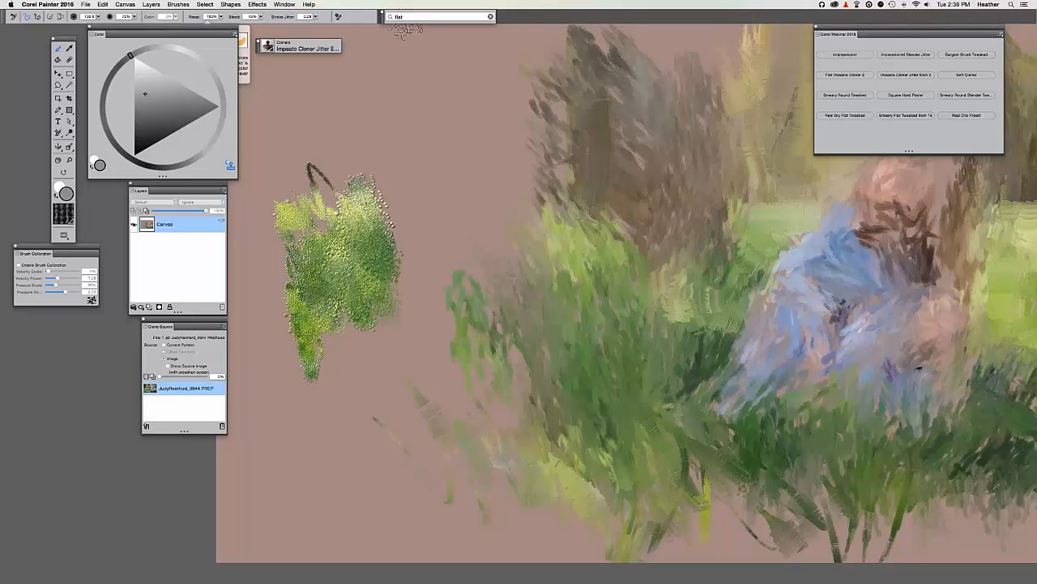
mouse_move(407, 185)
mouse_down()
mouse_move(426, 241)
mouse_move(357, 169)
mouse_up()
key(ctrl+z)
key(ctrl+z)
key(ctrl+z)
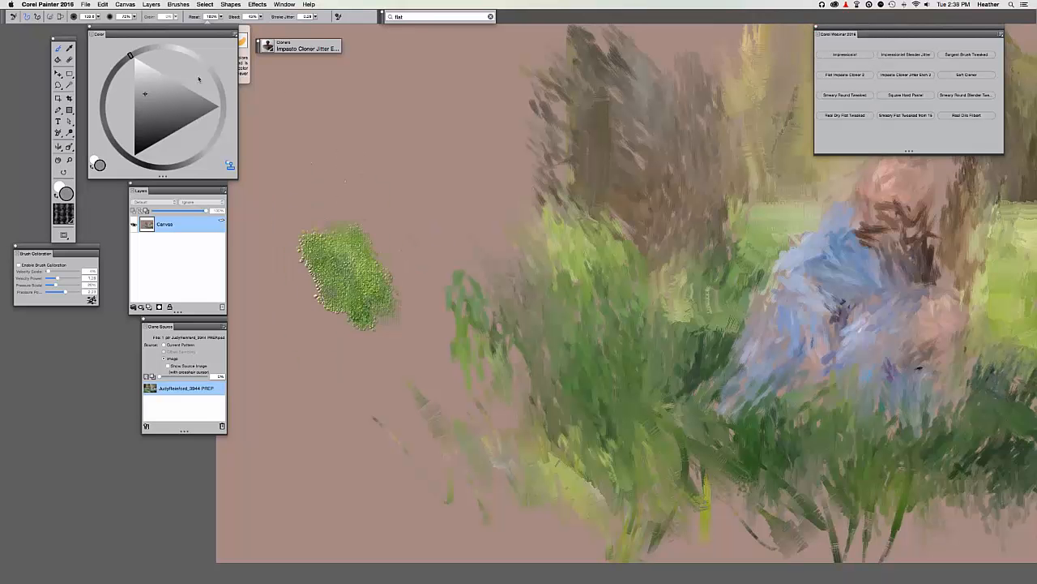
Save the colour-only settings as the variant's default and try a green cloned dab, undoing one.
click(179, 5)
click(197, 38)
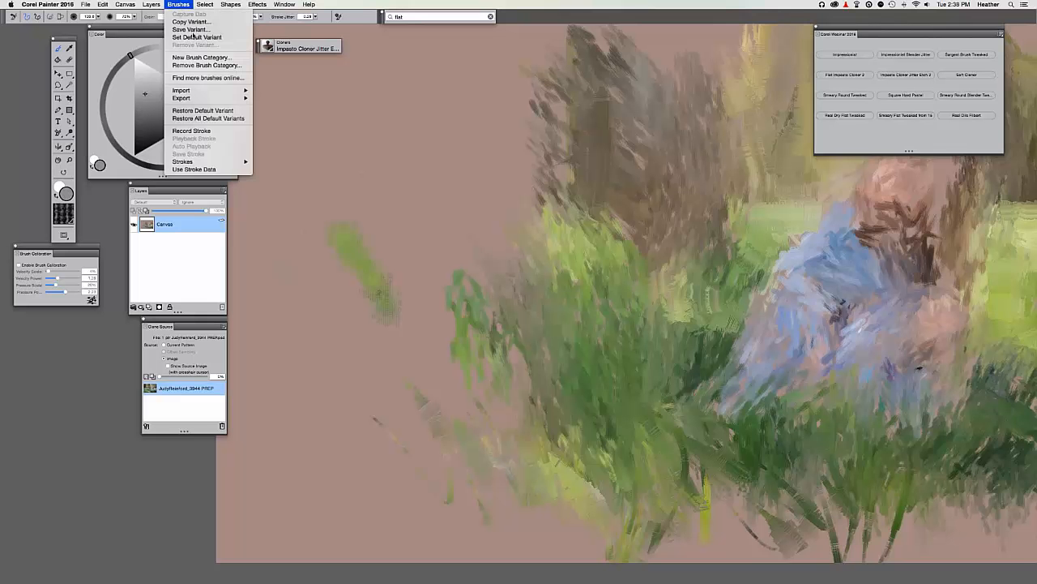
click(566, 188)
mouse_move(343, 215)
mouse_down()
mouse_move(403, 348)
mouse_move(419, 257)
mouse_move(397, 241)
mouse_up()
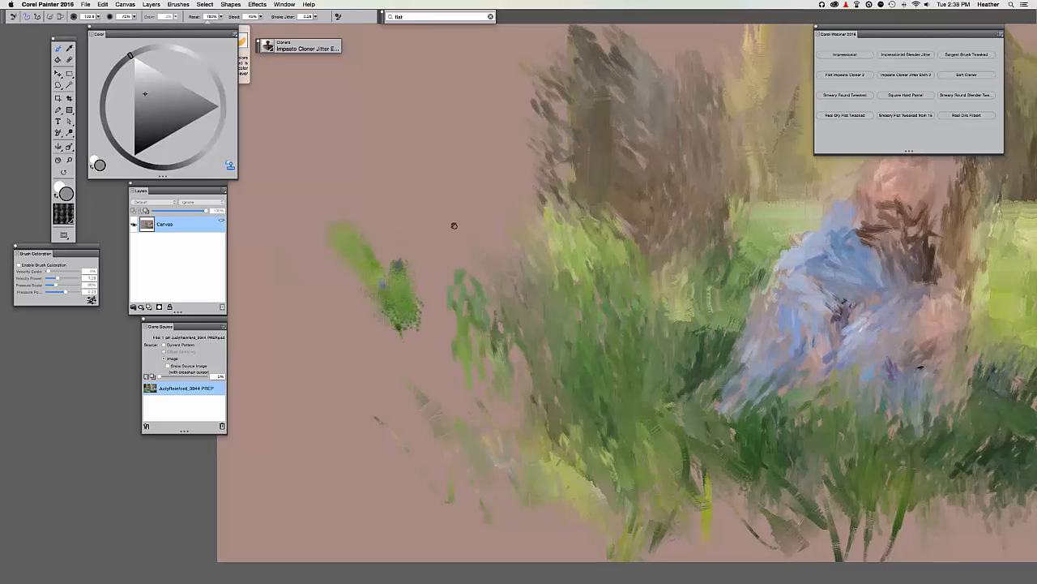
drag(454, 226, 487, 175)
key(super+z)
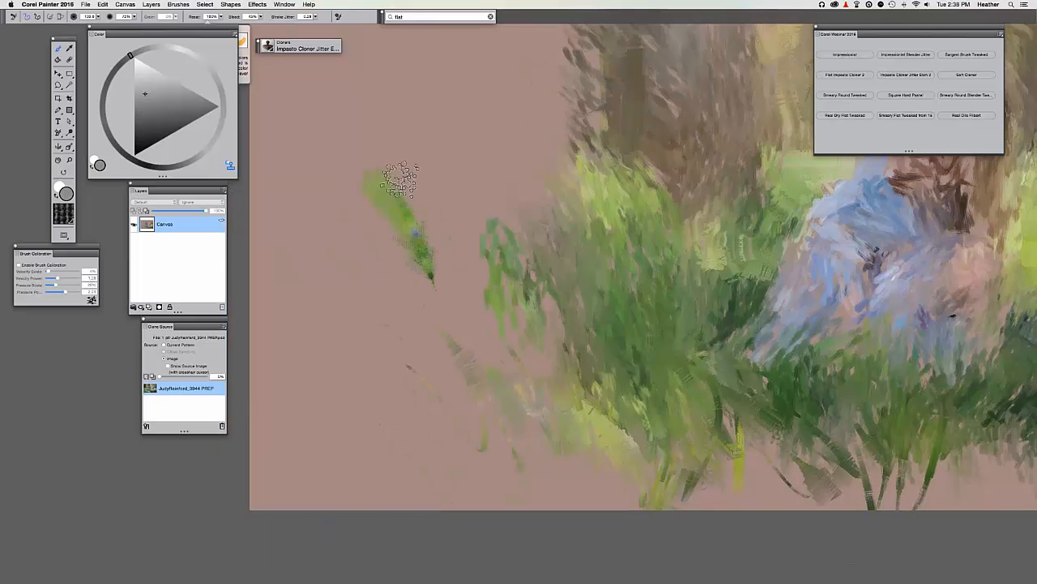
Build a clump of green, yellow-green and dark cloned foliage strokes left of the grass.
drag(444, 125, 464, 319)
drag(419, 154, 468, 228)
mouse_move(409, 183)
mouse_down()
mouse_move(446, 235)
mouse_move(436, 256)
mouse_up()
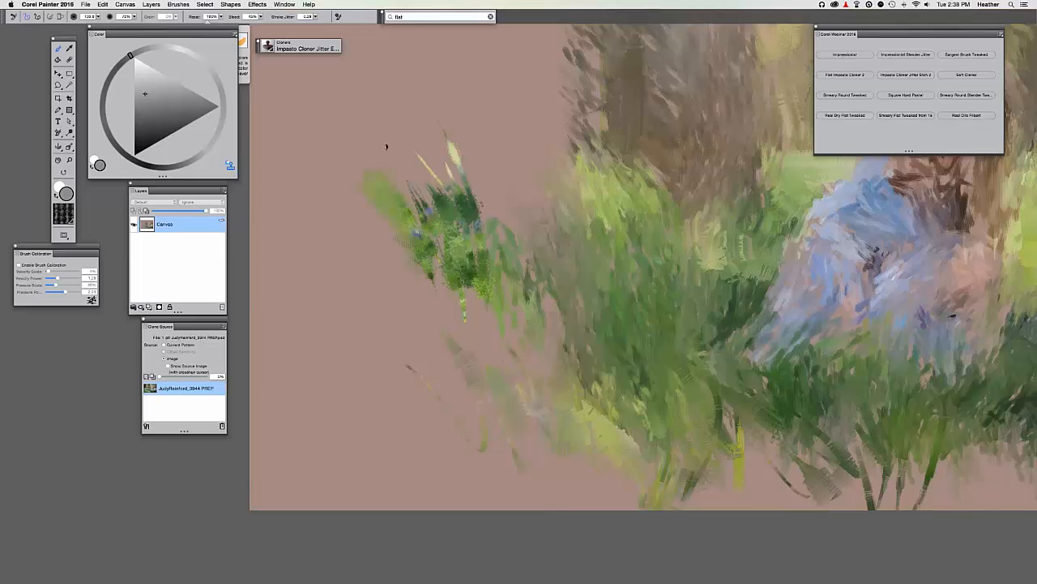
drag(387, 148, 432, 240)
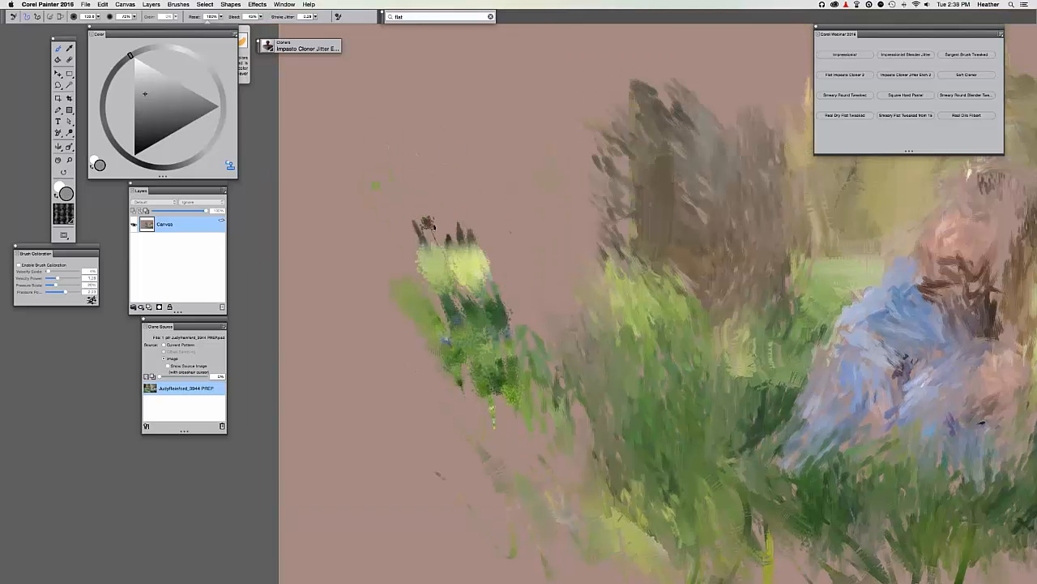
mouse_move(438, 259)
mouse_down()
mouse_move(470, 195)
mouse_move(517, 271)
mouse_move(527, 243)
mouse_up()
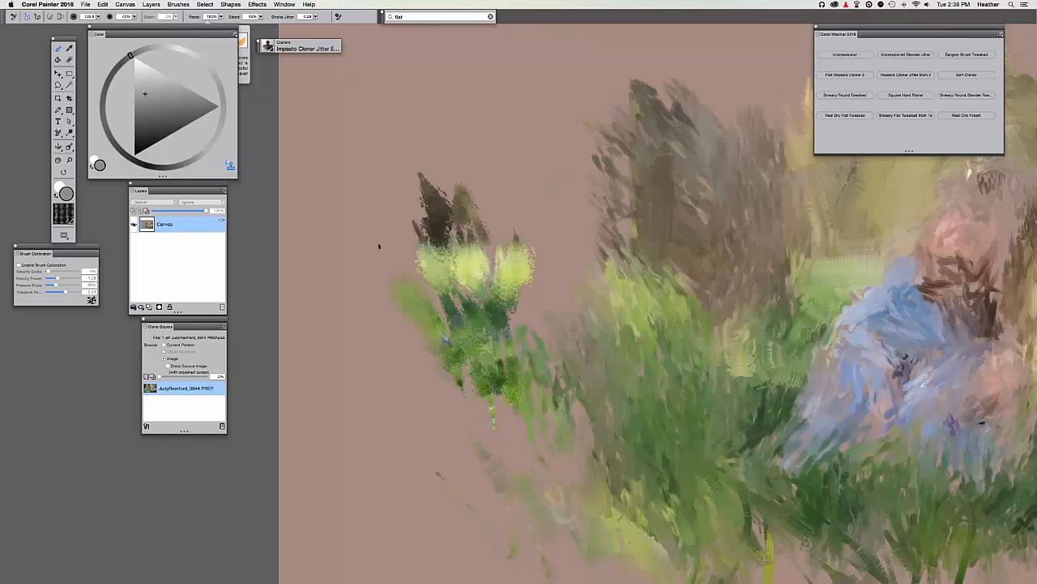
drag(409, 282, 369, 231)
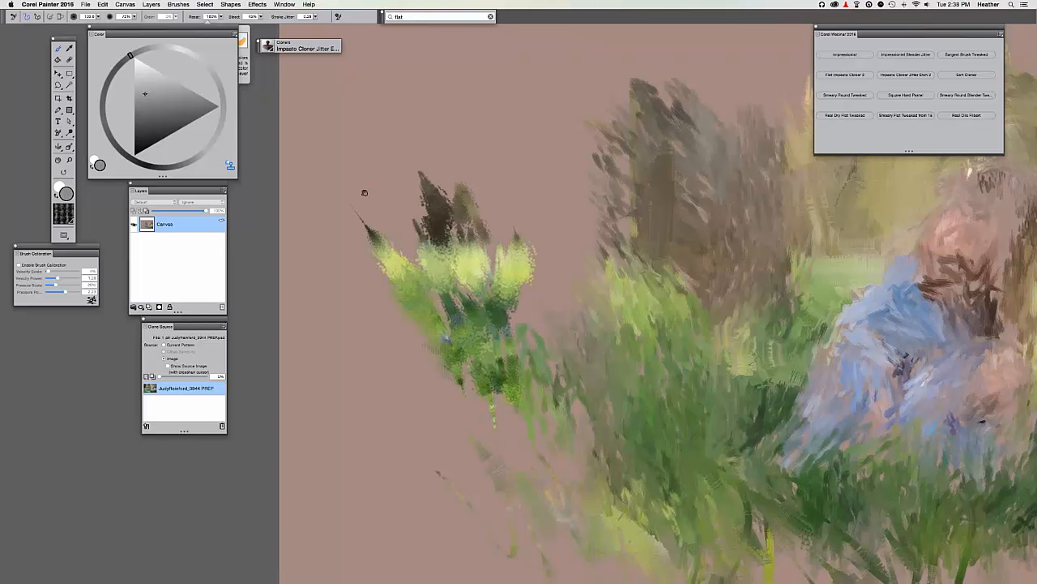
drag(420, 379, 370, 254)
drag(342, 223, 420, 355)
drag(443, 279, 449, 363)
drag(488, 288, 512, 396)
key(super+t)
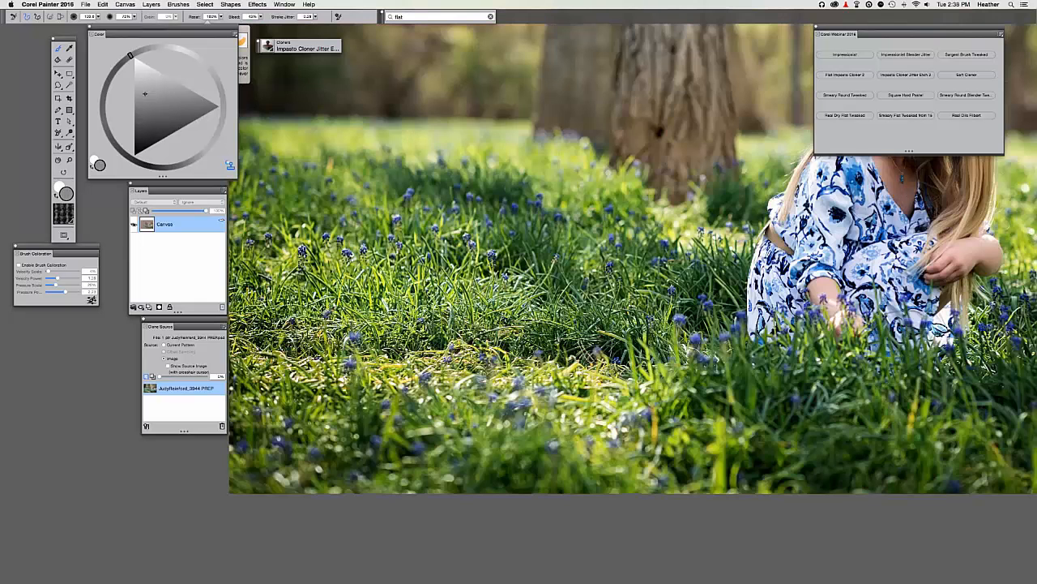
Compare with the source photo, then dab three small dark green marks in the grass beside the dress.
key(super+t)
drag(612, 367, 504, 400)
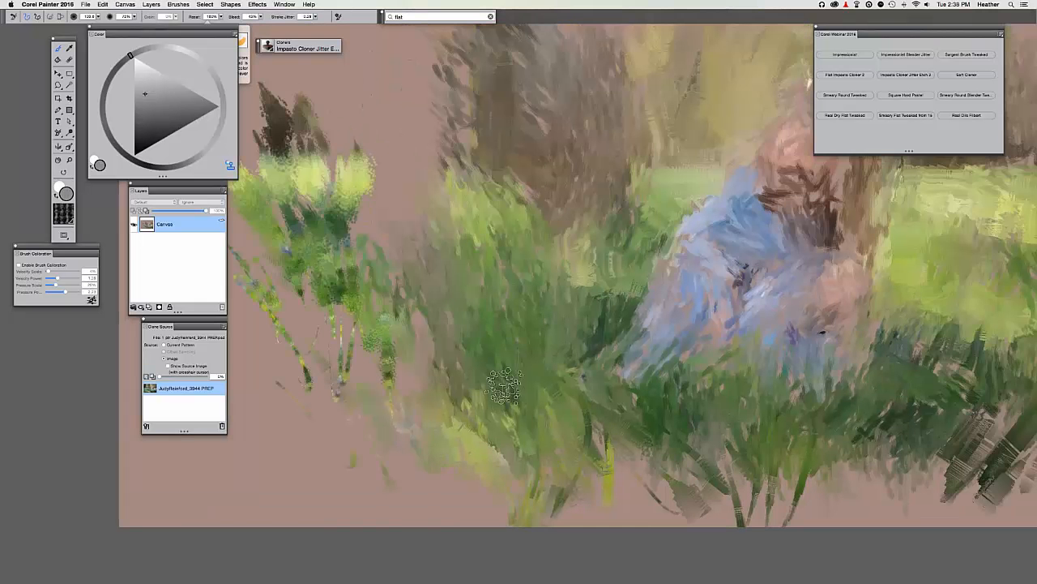
key(super+t)
key(super+t)
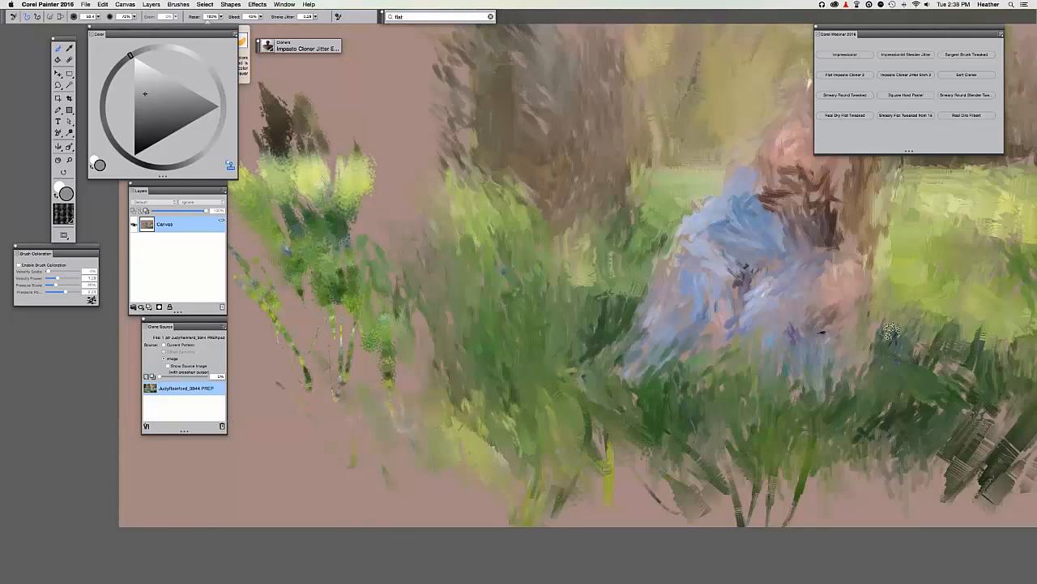
key(super+t)
key(super+t)
key(super+t)
key(super+t)
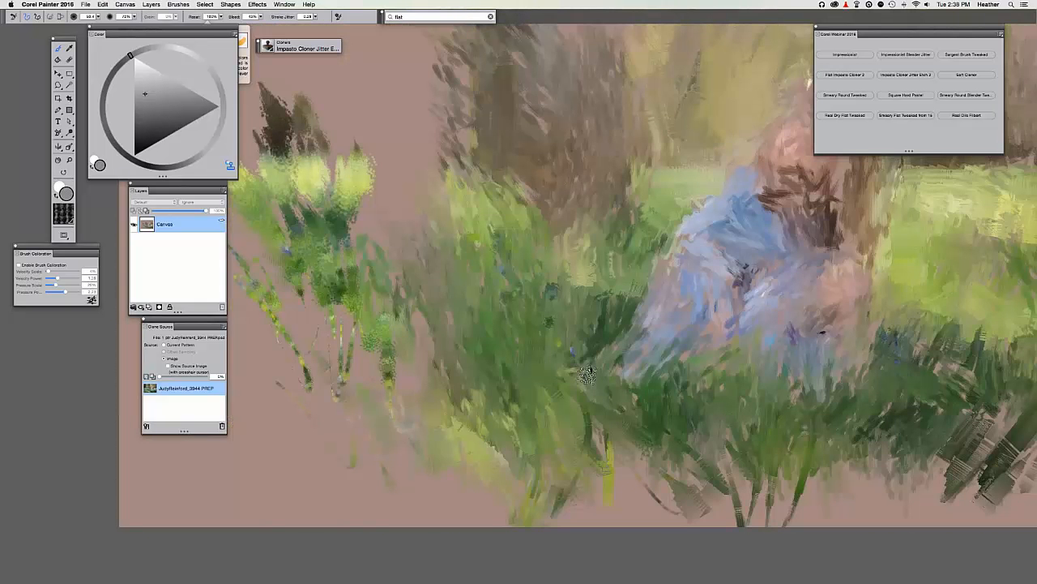
click(571, 325)
click(569, 338)
click(440, 263)
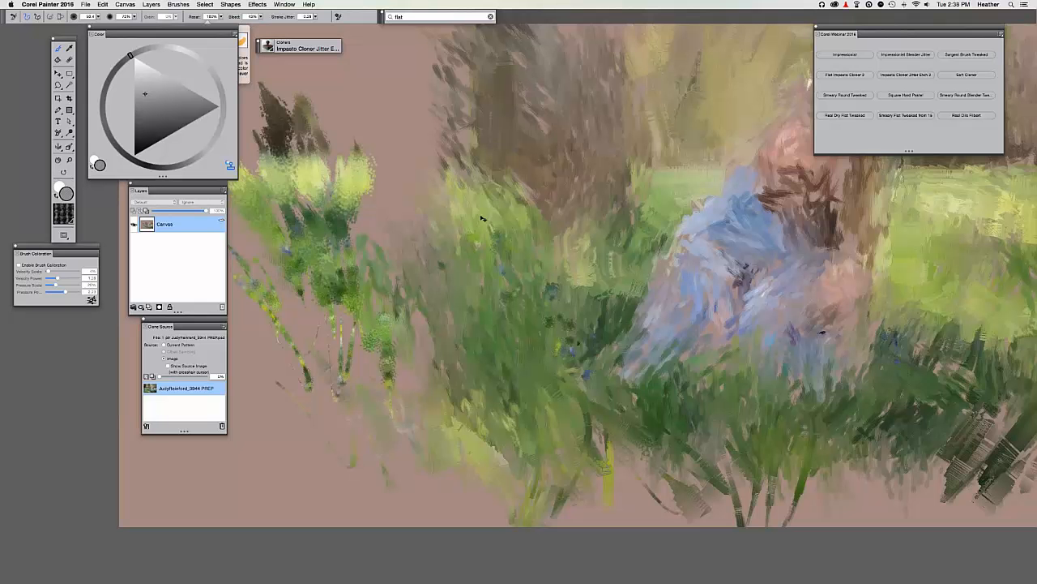
key(super+minus)
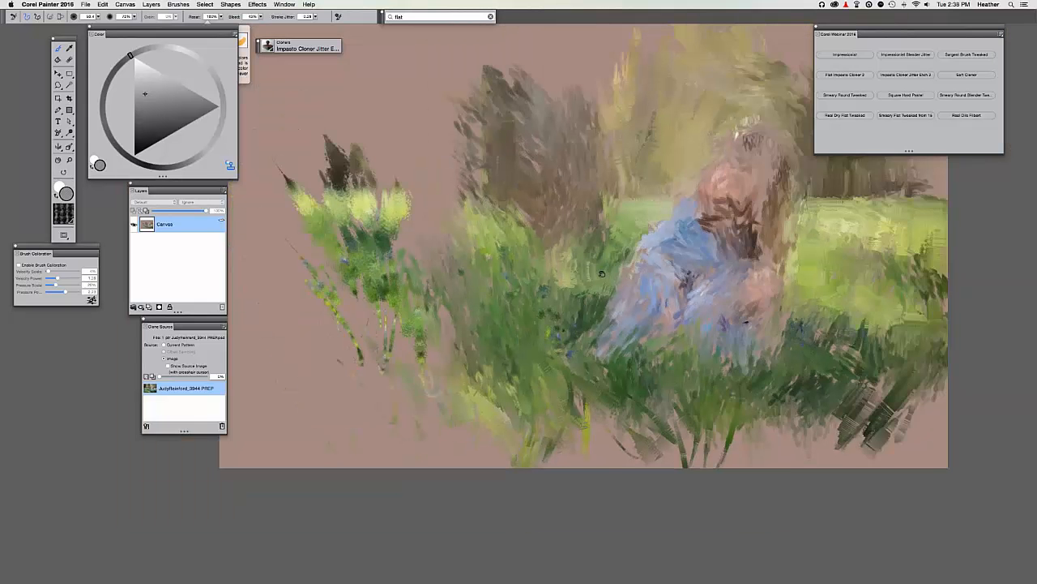
drag(601, 274, 458, 291)
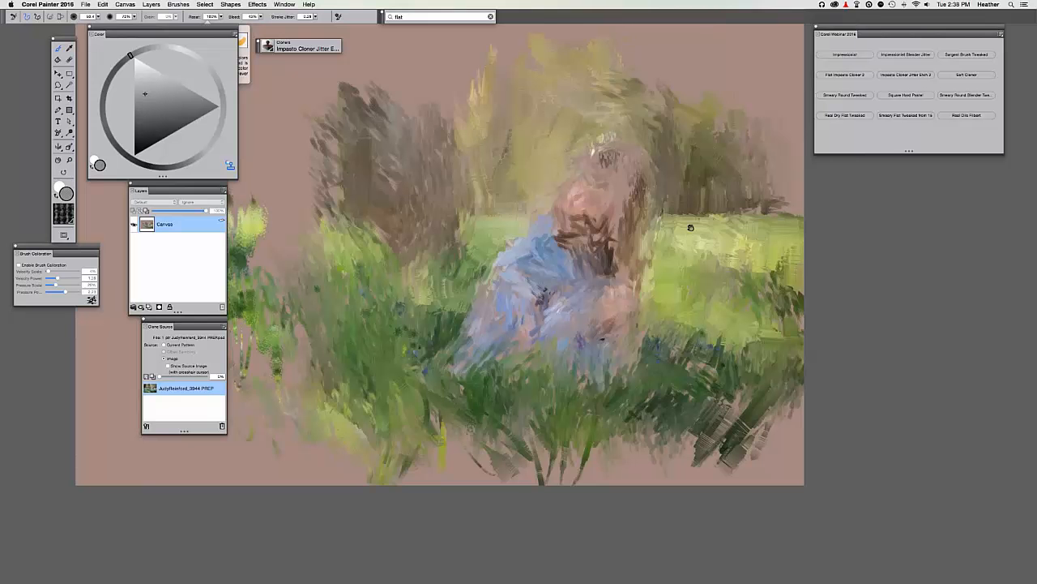
drag(704, 237, 749, 248)
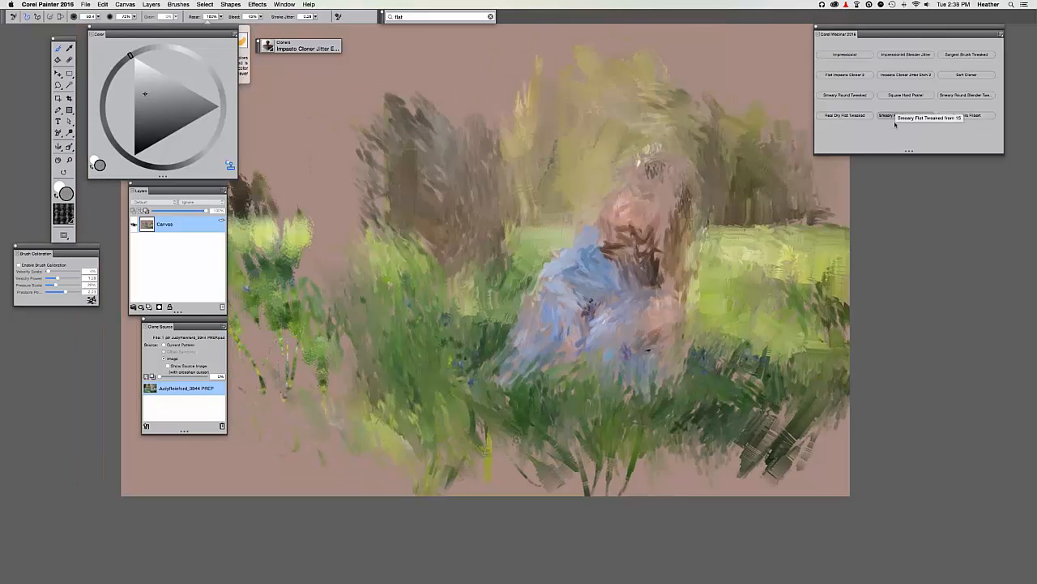
Switch to the Soft Cloner brush and zoom in with the girl centred, checking the original photo.
click(966, 74)
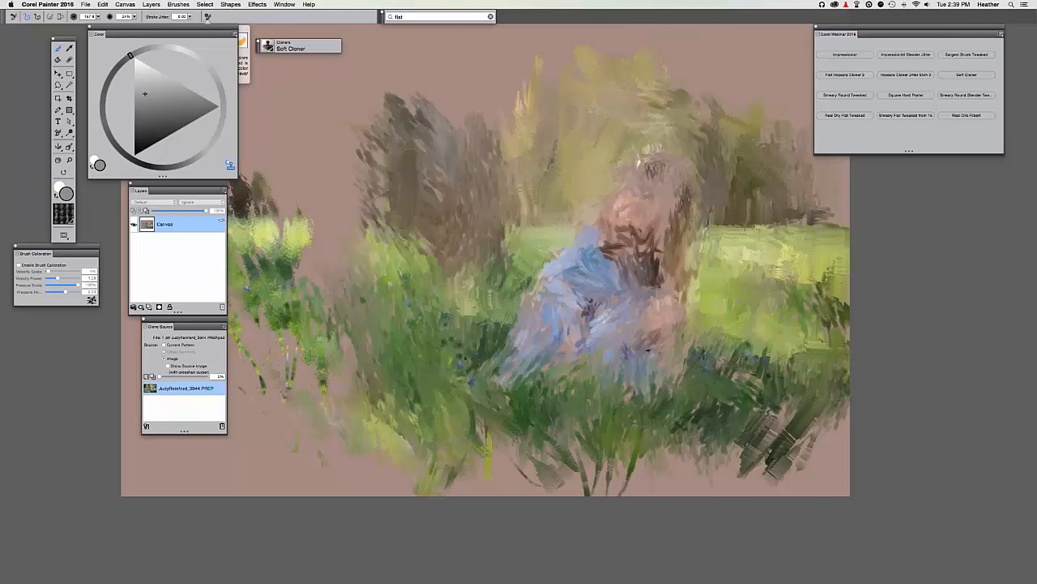
key(super+plus)
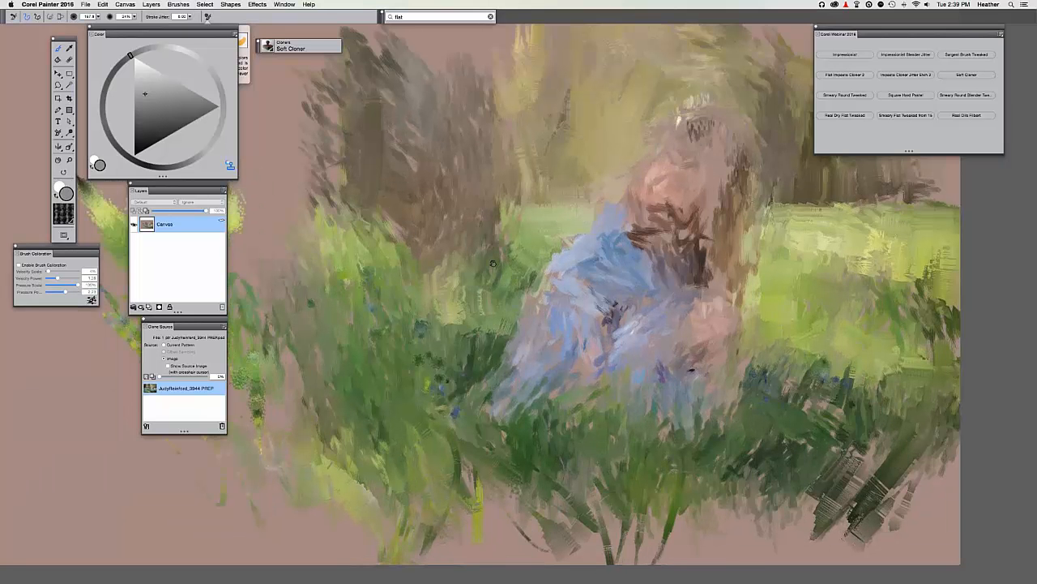
drag(570, 206, 455, 278)
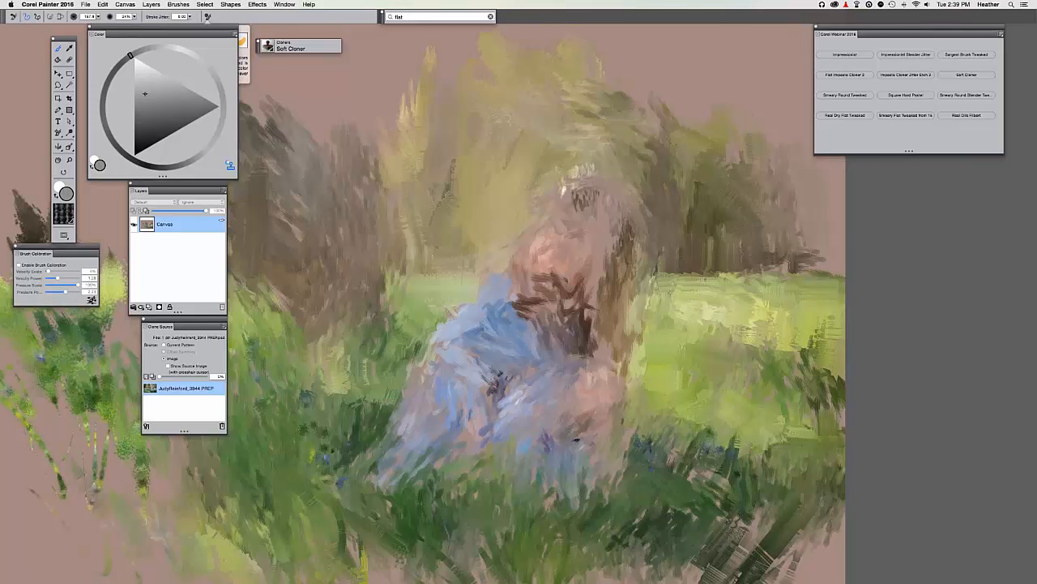
click(147, 376)
click(147, 376)
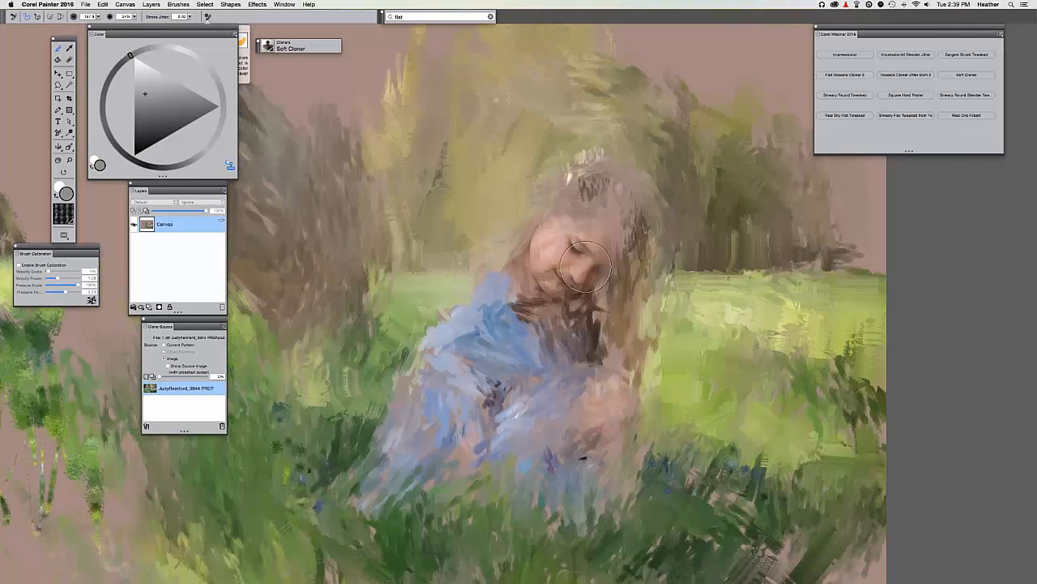
Clone sharp photo detail into the face, hair, hand, arm and dress collar, then zoom out and save.
mouse_move(586, 267)
mouse_down()
mouse_move(539, 181)
mouse_move(566, 38)
mouse_up()
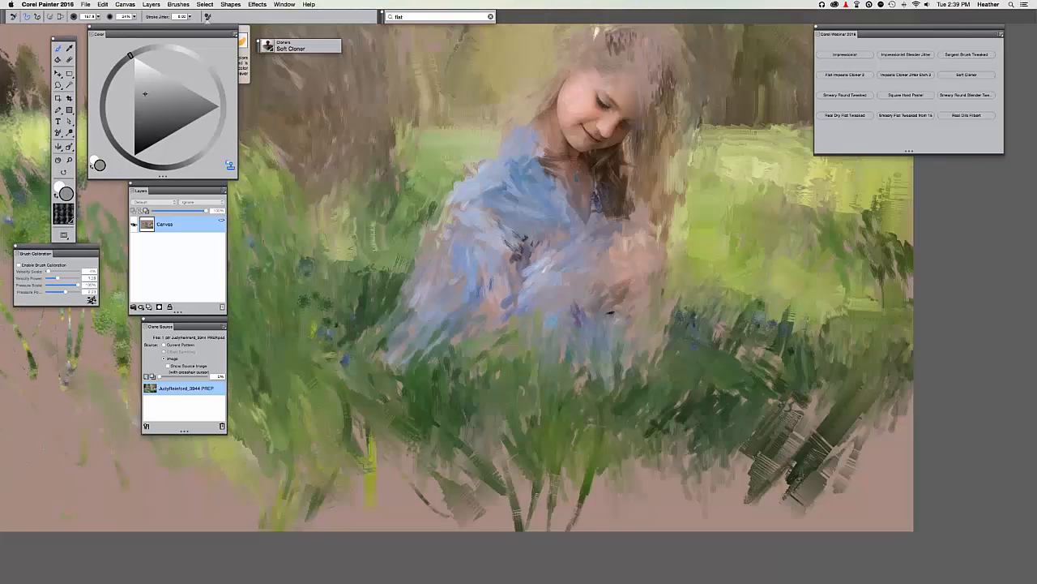
drag(651, 245, 621, 282)
key(super+t)
key(super+t)
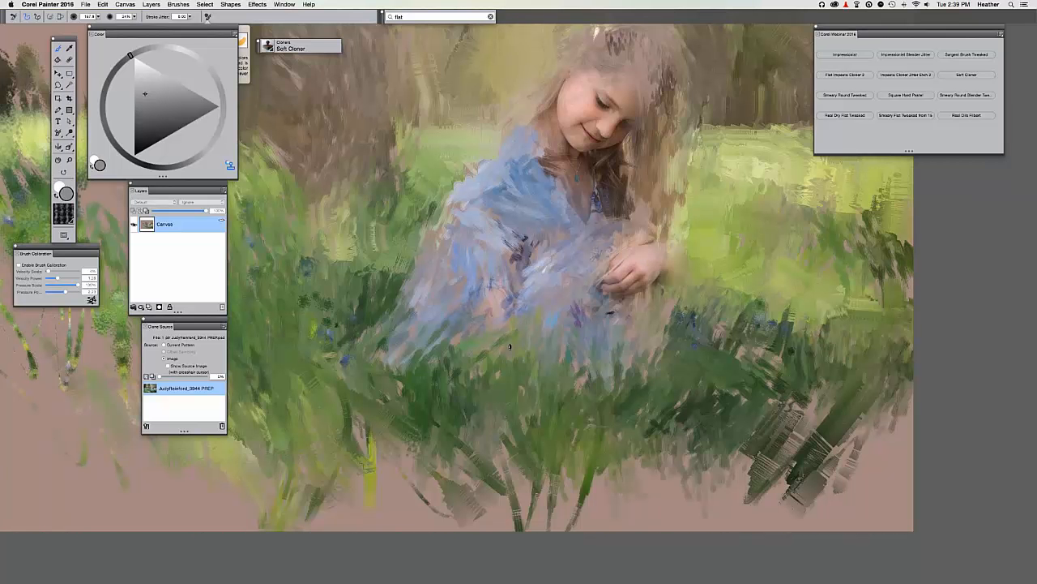
mouse_move(509, 346)
mouse_down()
mouse_move(560, 378)
mouse_move(588, 492)
mouse_up()
drag(559, 256, 572, 289)
key(super+minus)
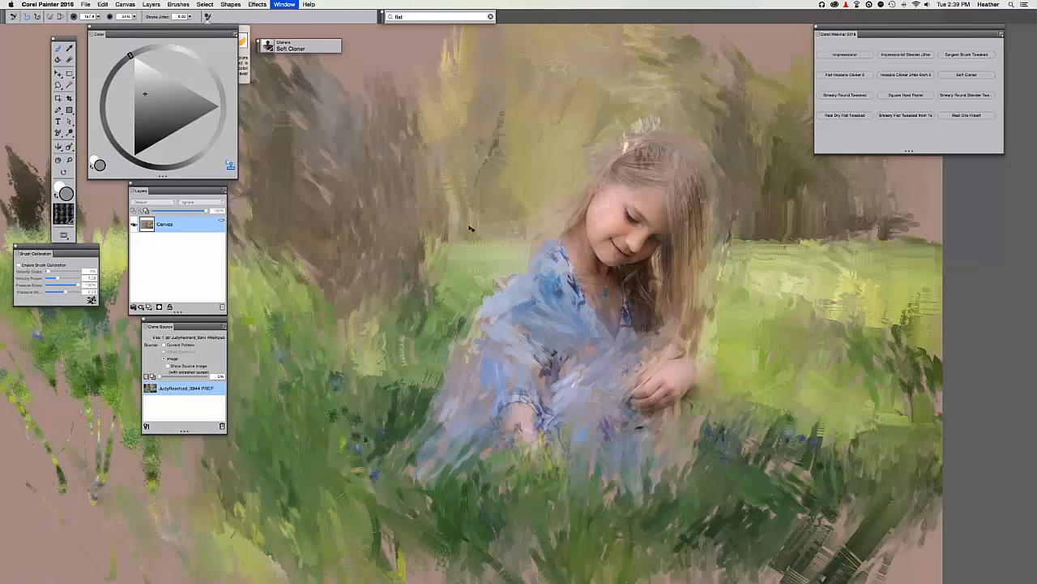
key(super+minus)
key(super+s)
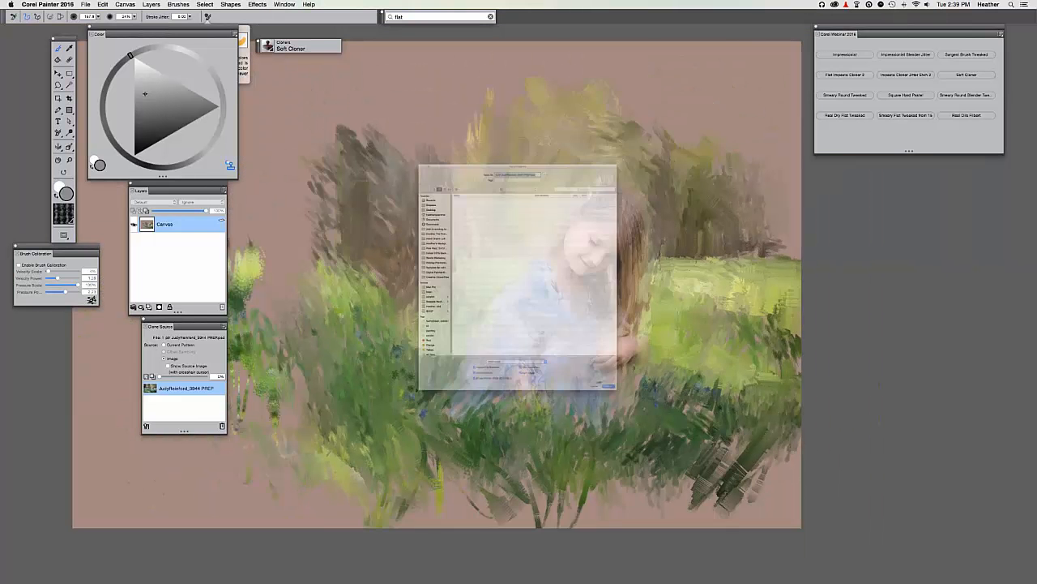
Confirm the save dialog with Return.
key(Return)
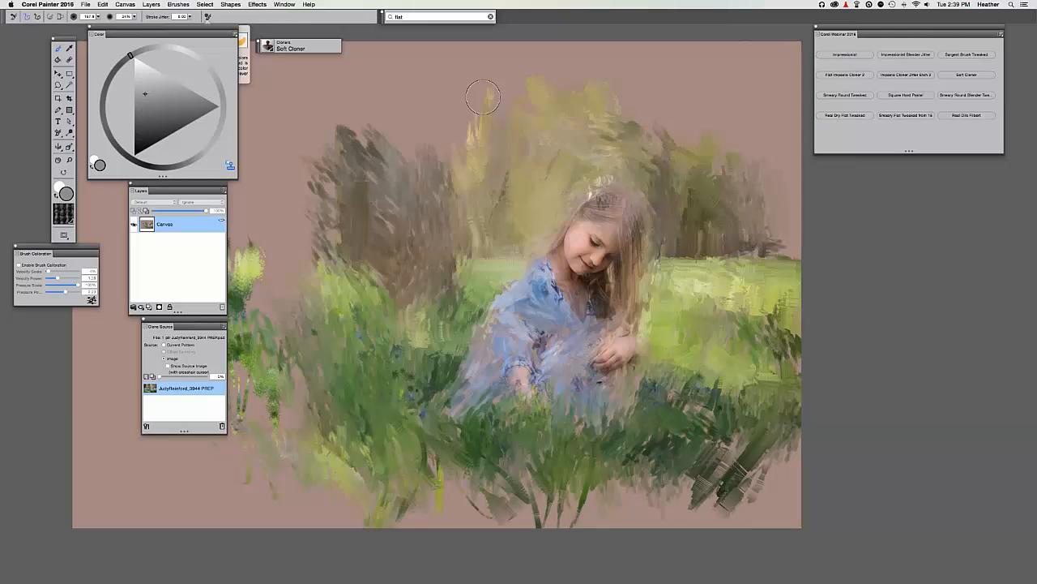
Clone yellow foliage and dark branches into the background above the girl, then zoom in and pan.
mouse_move(483, 97)
mouse_down()
mouse_move(537, 136)
mouse_move(496, 146)
mouse_move(505, 155)
mouse_up()
drag(475, 242, 450, 245)
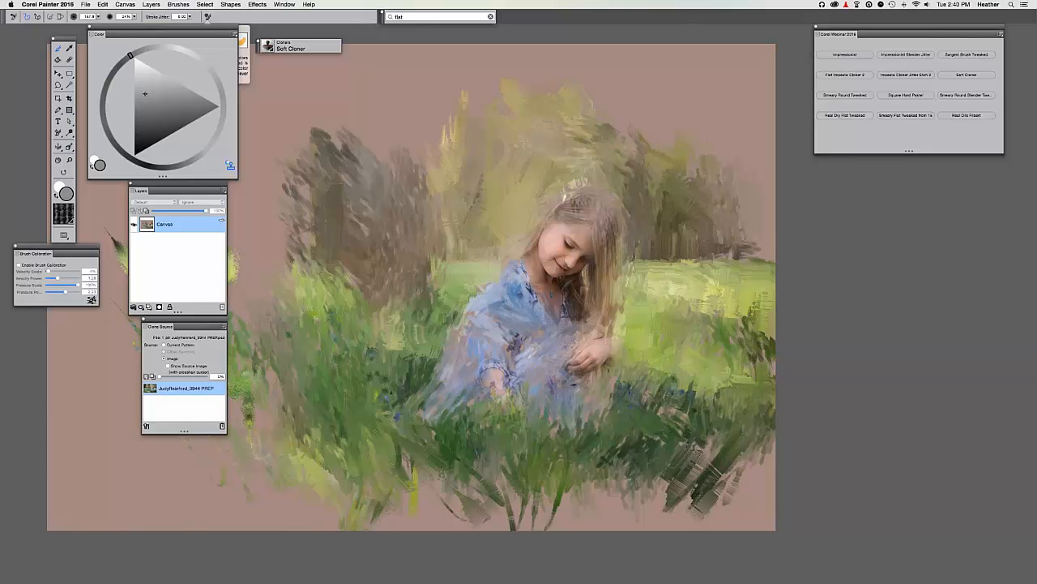
key(super+plus)
drag(495, 257, 486, 235)
drag(922, 34, 942, 34)
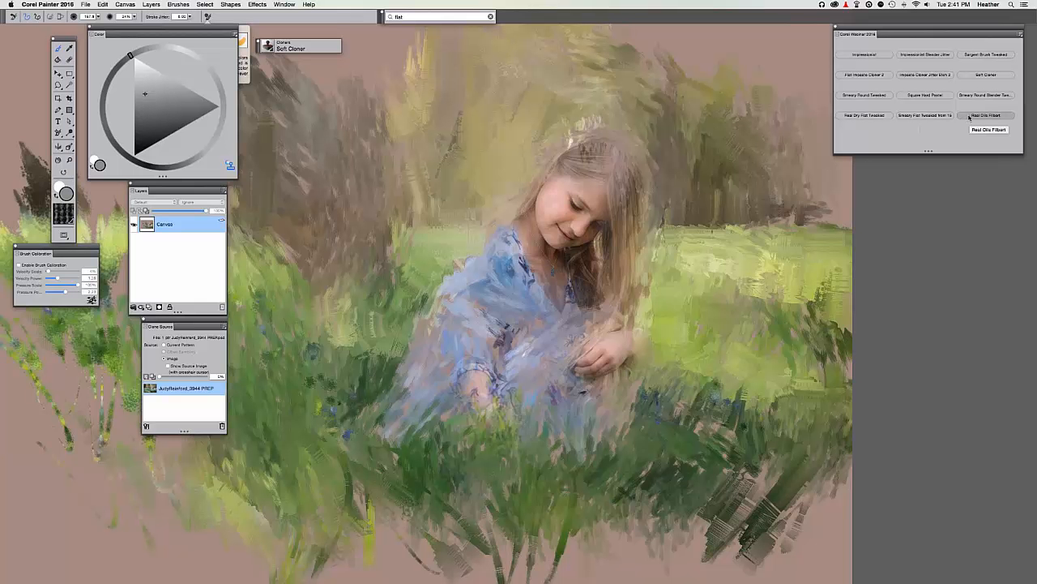
Select the Real Dry Flat Tweaked brush and bring the girl's upper body into view.
click(865, 116)
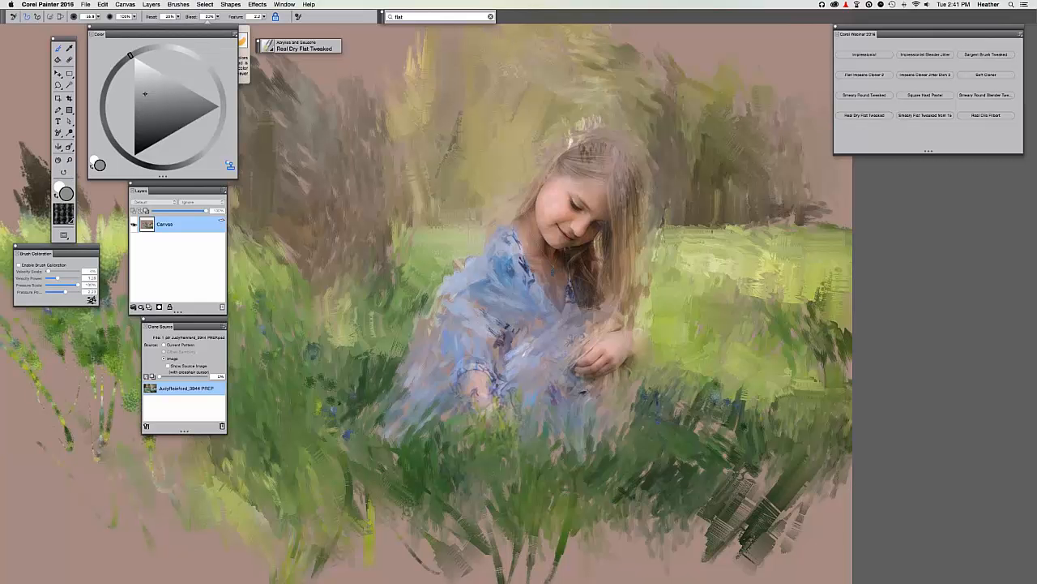
scroll(451, 237, up, 1)
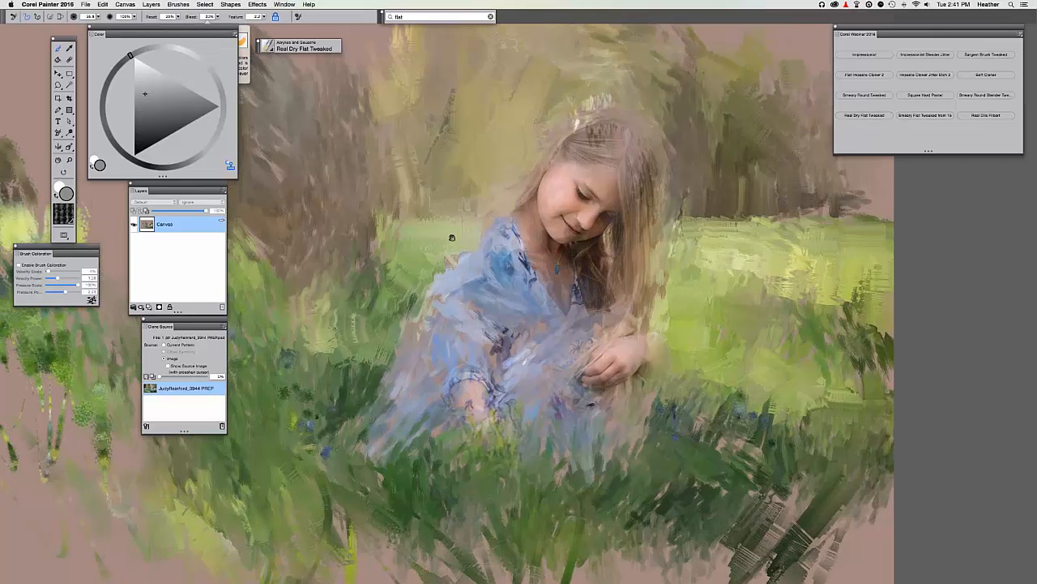
scroll(450, 269, up, 2)
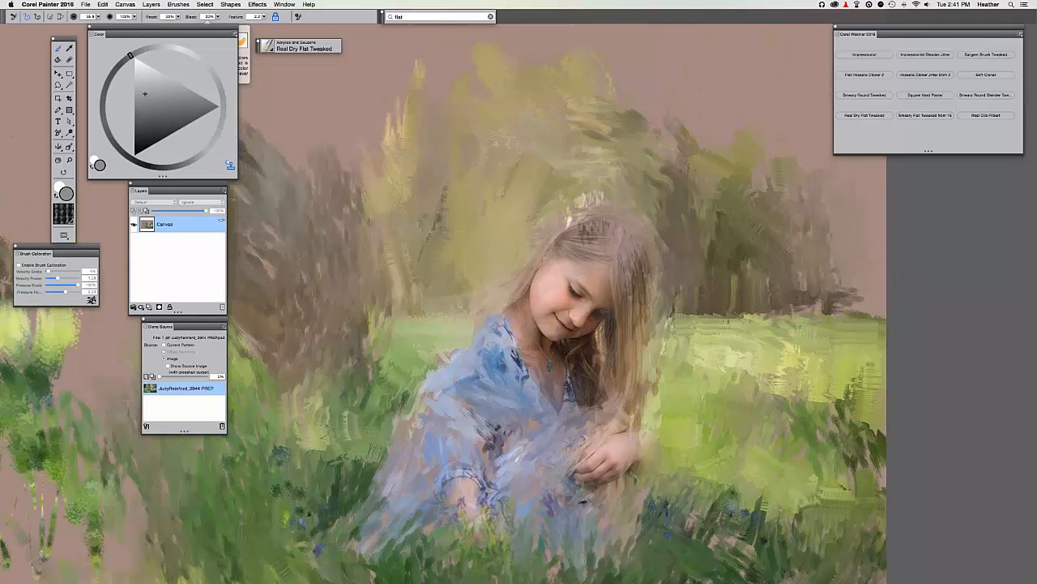
scroll(535, 234, up, 3)
drag(535, 234, 434, 52)
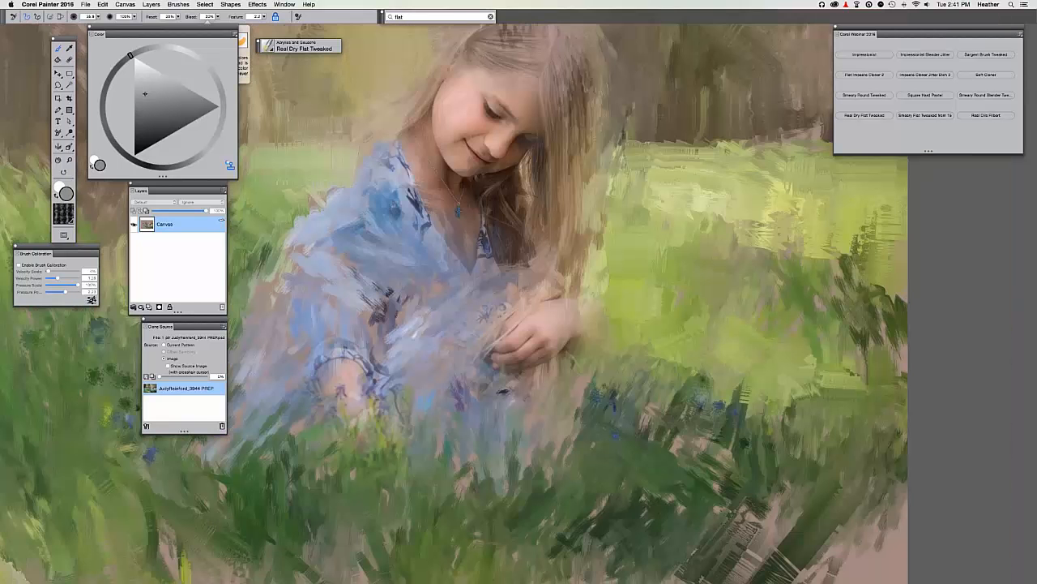
drag(536, 278, 602, 261)
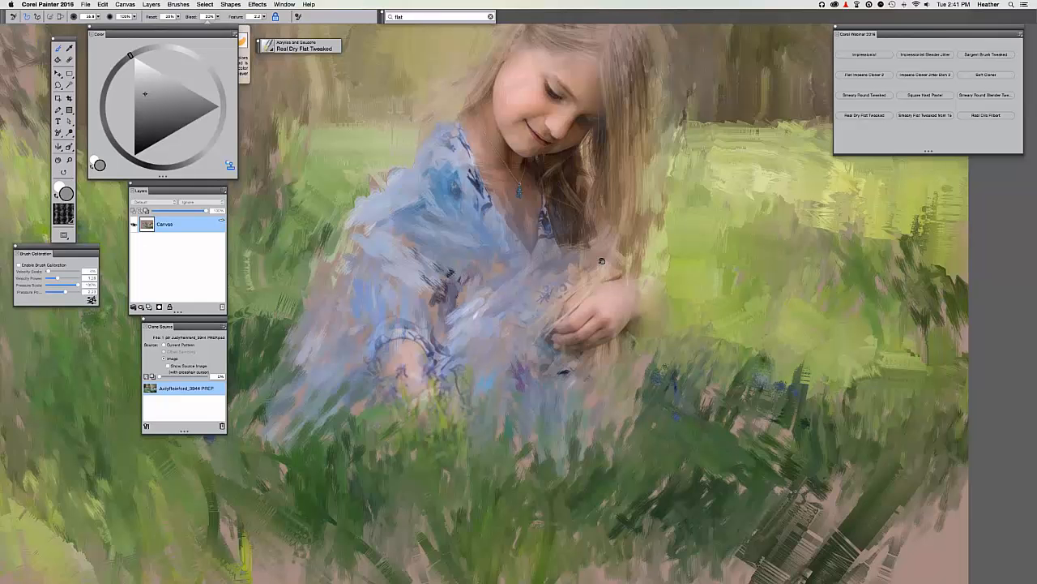
Paint green dry strokes beside the girl's elbow, checking them against the source photo.
drag(685, 334, 678, 248)
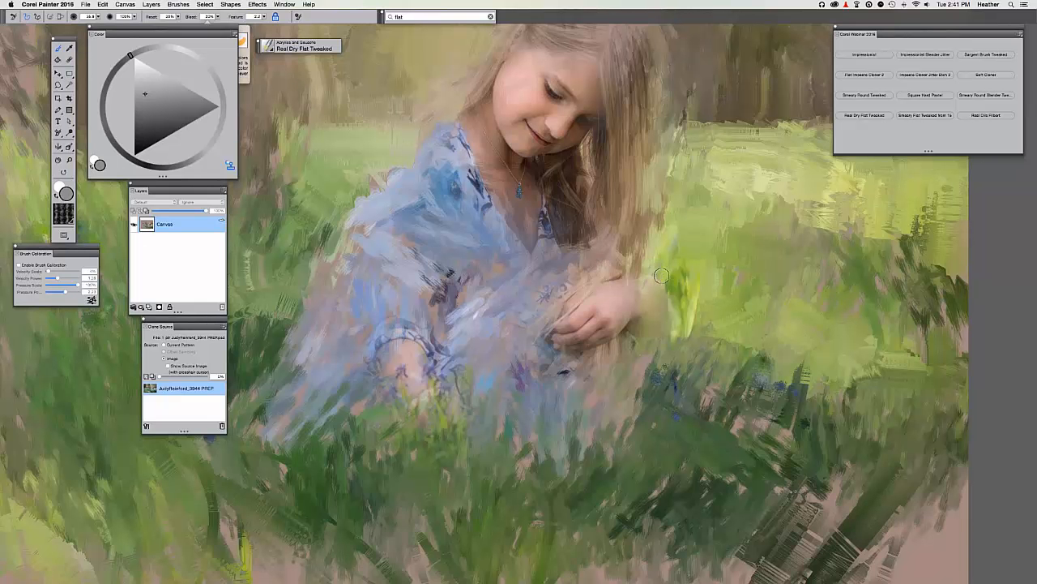
key(super+minus)
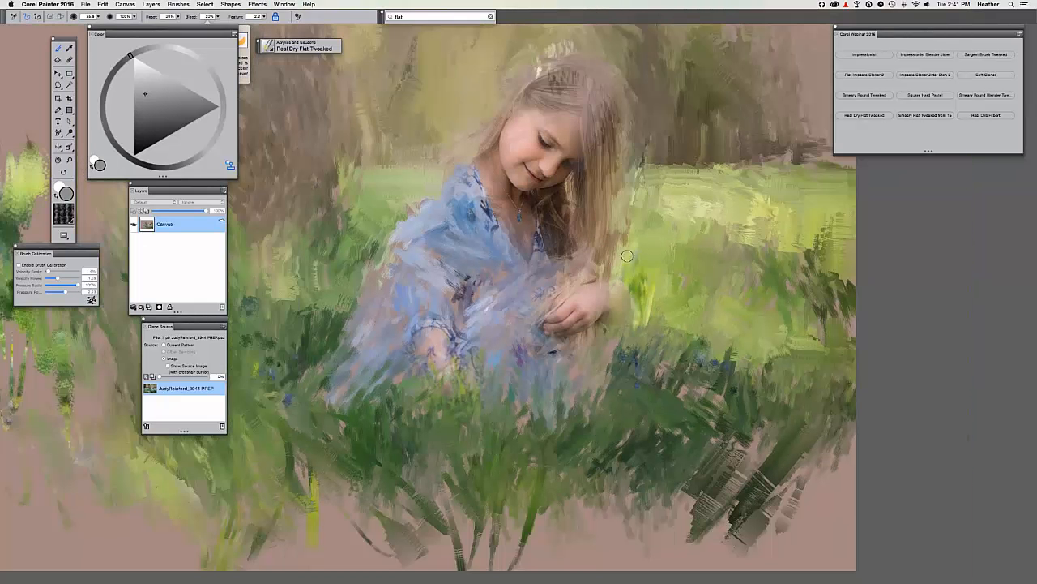
key(super+t)
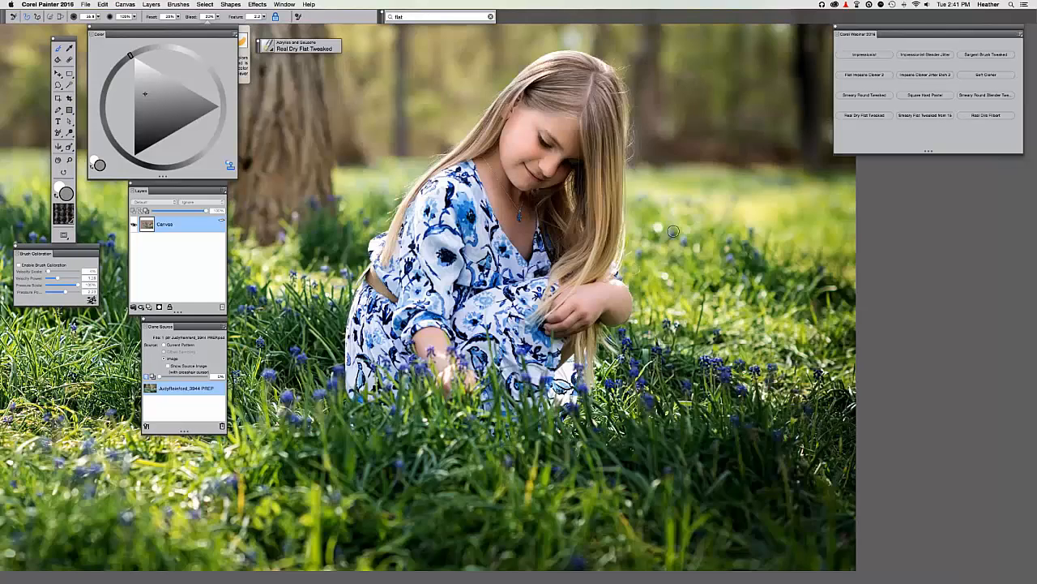
key(super+t)
drag(638, 239, 666, 148)
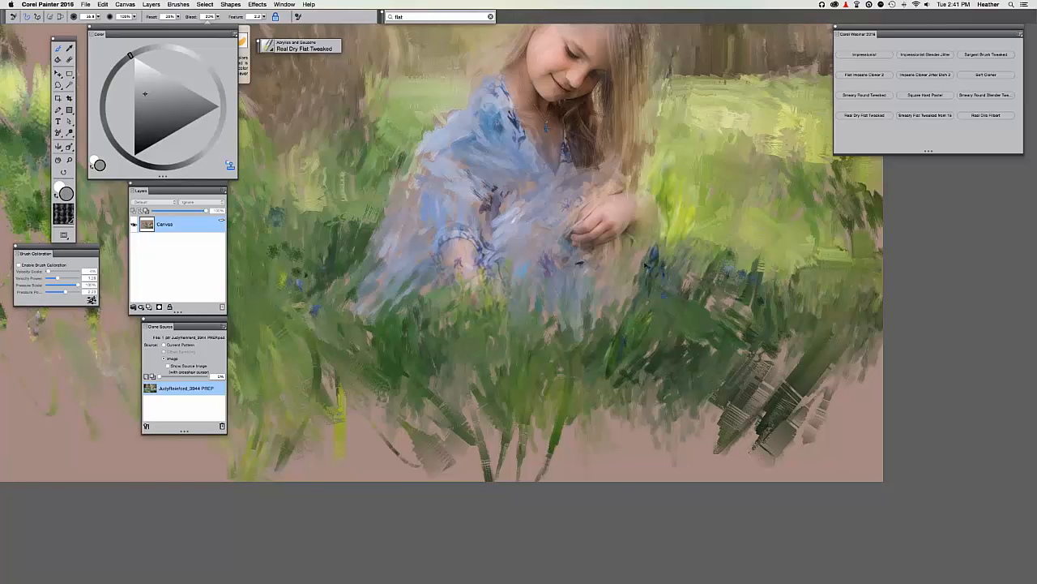
key(super+t)
key(super+t)
Add short downward dry strokes to the grass below the girl, then select Smeary Flat Tweaked.
drag(635, 355, 620, 378)
mouse_move(644, 333)
mouse_down()
mouse_move(678, 353)
mouse_move(620, 378)
mouse_move(611, 397)
mouse_up()
drag(608, 332, 599, 402)
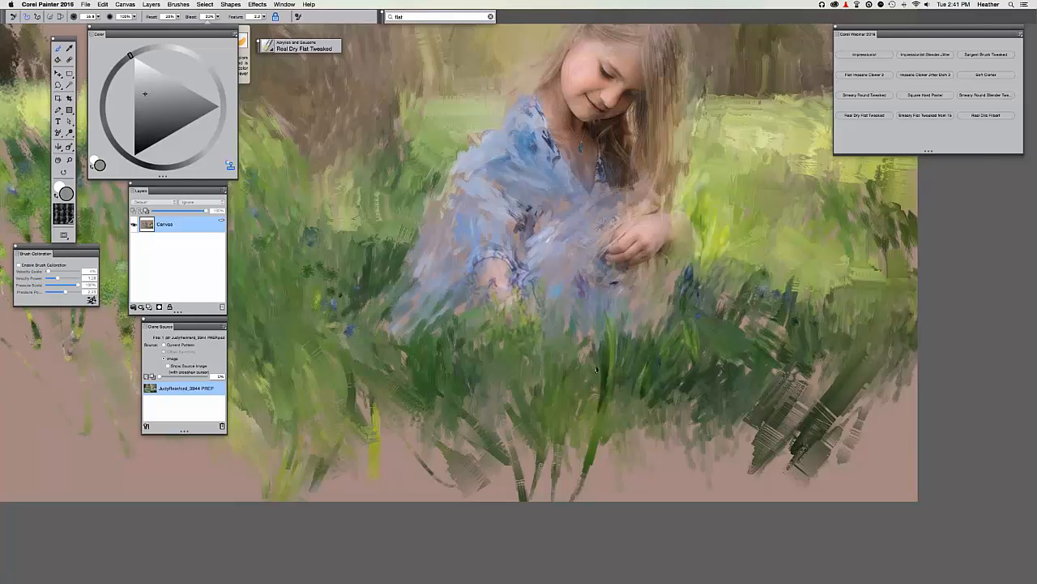
mouse_move(598, 357)
mouse_down()
mouse_move(580, 397)
mouse_move(591, 377)
mouse_up()
mouse_move(587, 316)
mouse_down()
mouse_move(580, 361)
mouse_move(600, 384)
mouse_up()
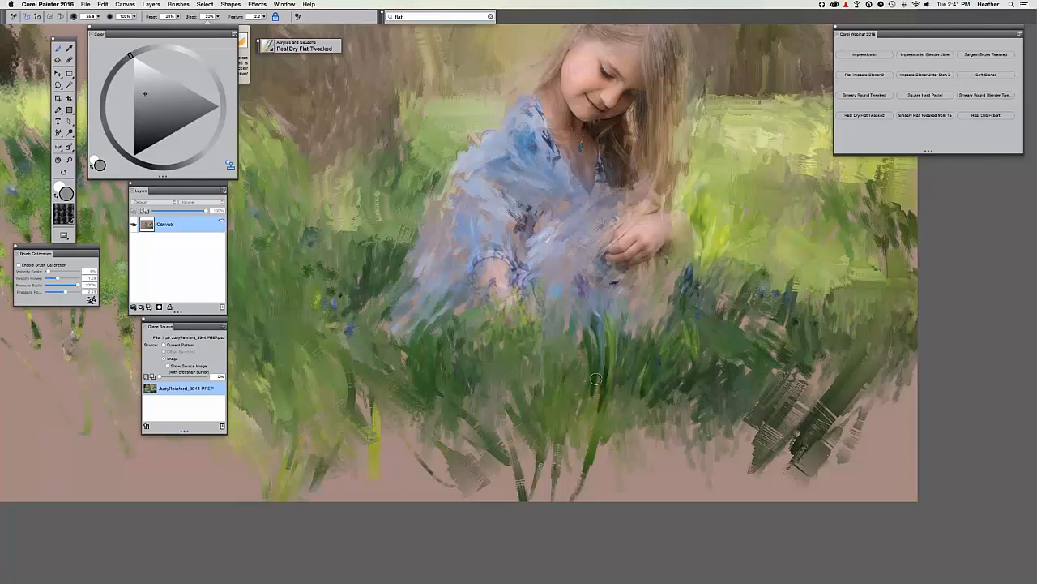
mouse_move(570, 350)
mouse_down()
mouse_move(574, 398)
mouse_move(565, 381)
mouse_up()
drag(558, 419, 514, 441)
click(917, 116)
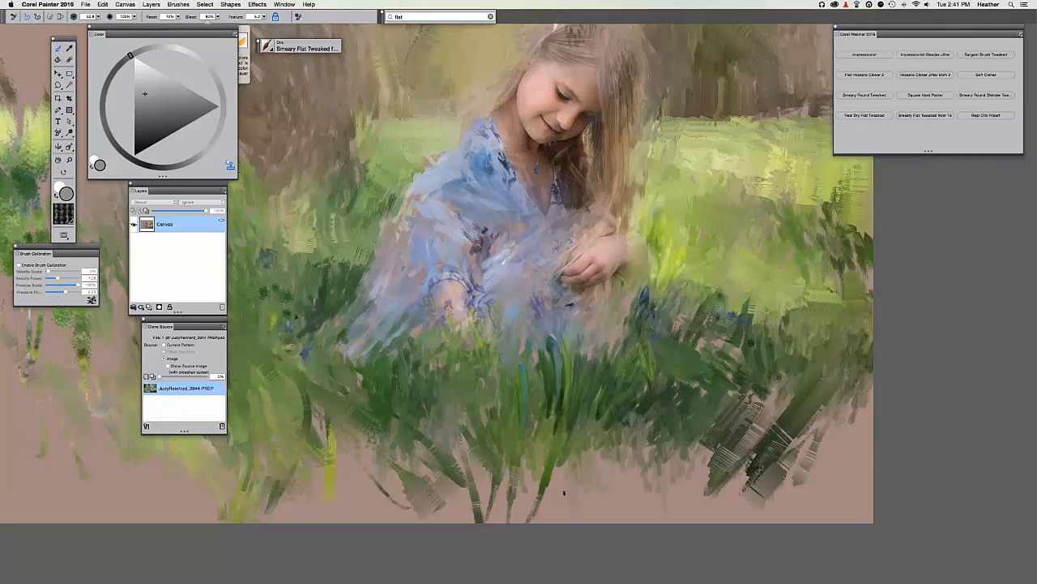
Smear green strokes into the lower grass, then compare with the source and frame the left grass.
drag(572, 450, 575, 515)
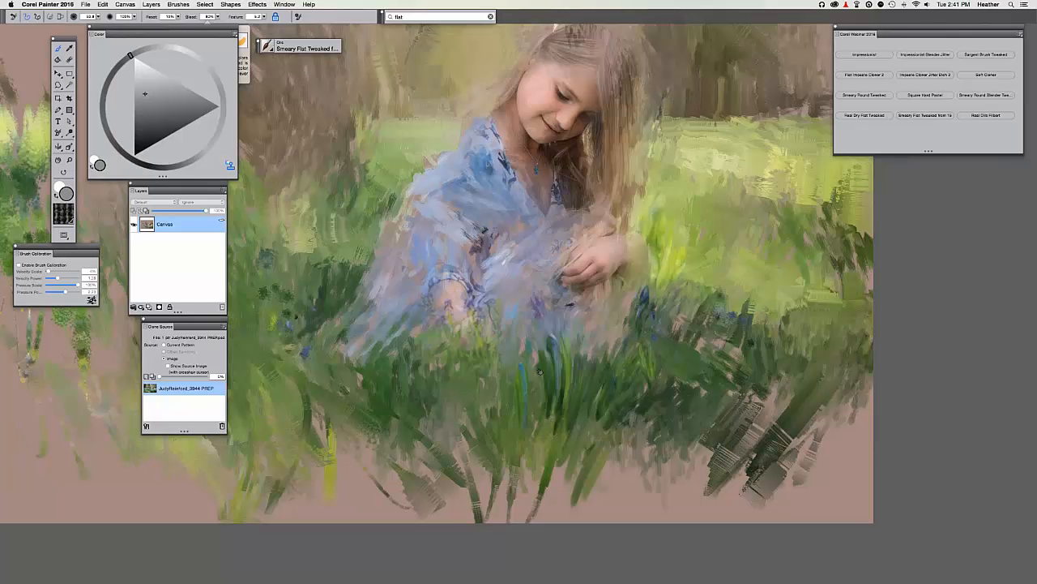
mouse_move(537, 368)
mouse_down()
mouse_move(375, 179)
mouse_move(531, 372)
mouse_move(553, 373)
mouse_move(532, 422)
mouse_up()
key(super+t)
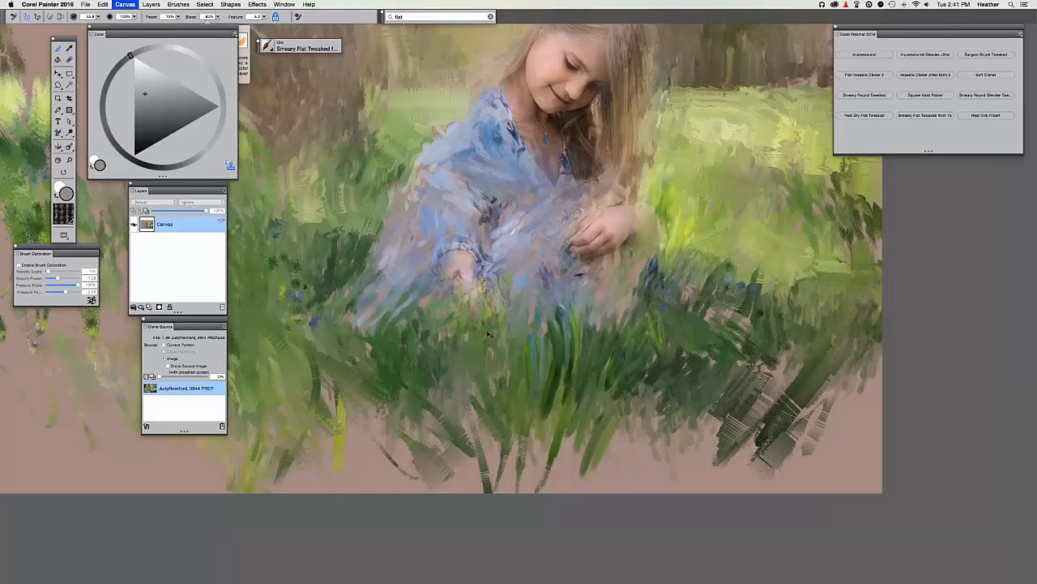
key(super+t)
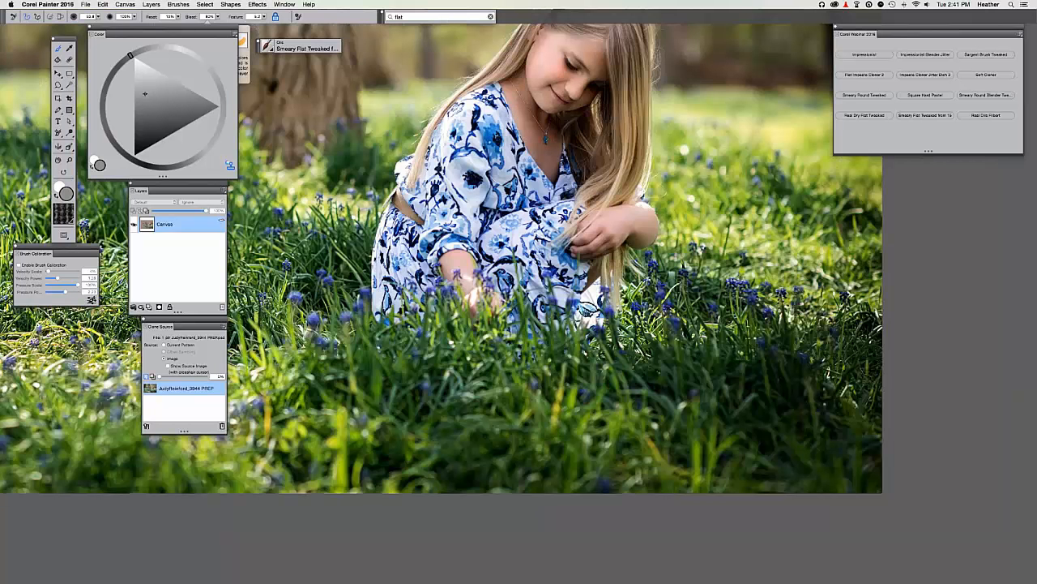
key(super+t)
drag(554, 455, 595, 509)
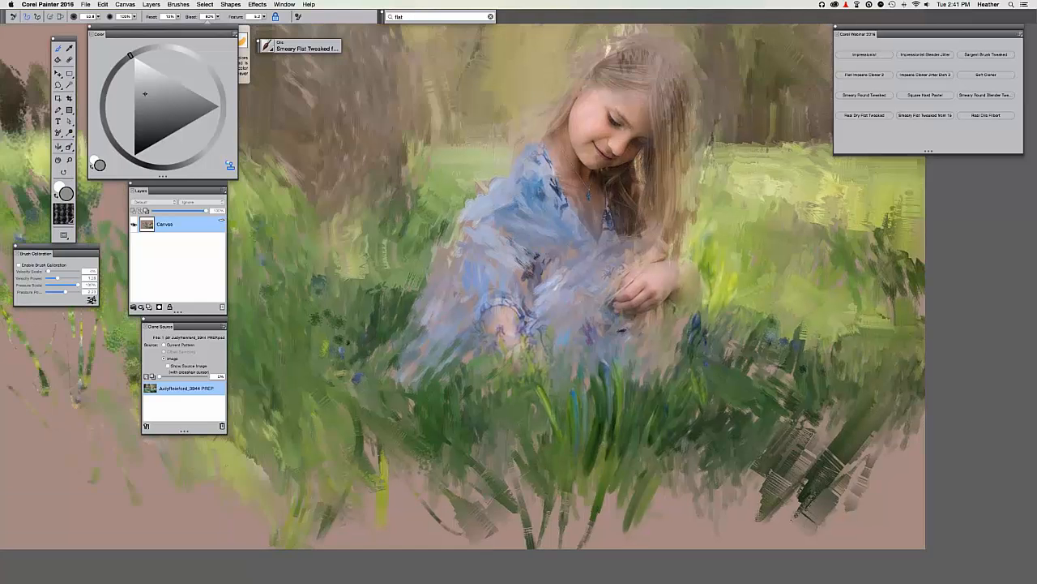
drag(381, 285, 437, 259)
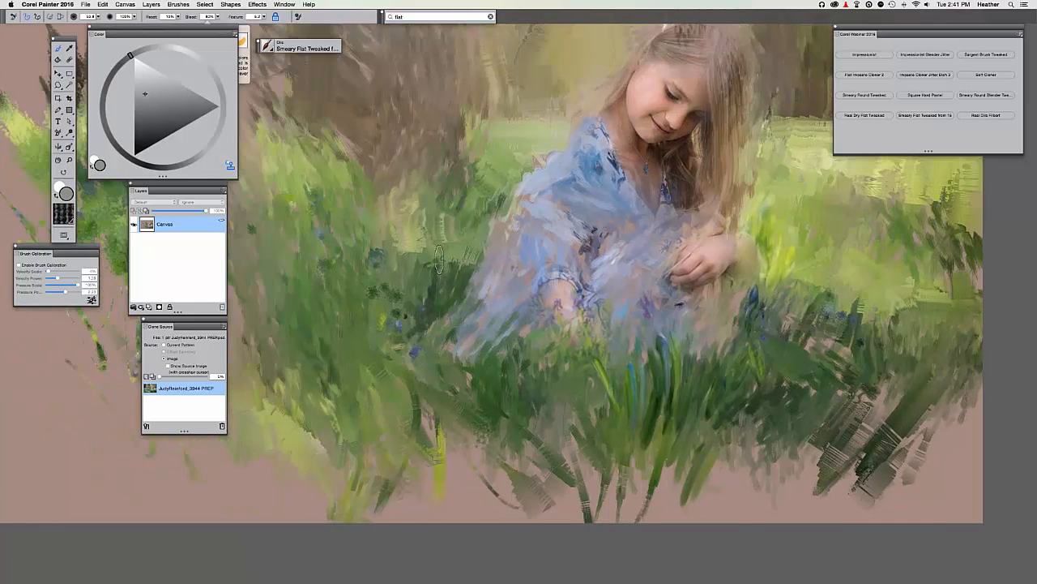
key(super+t)
Paint dark blue-green and thin yellow-green grass blades left of the girl.
key(super+t)
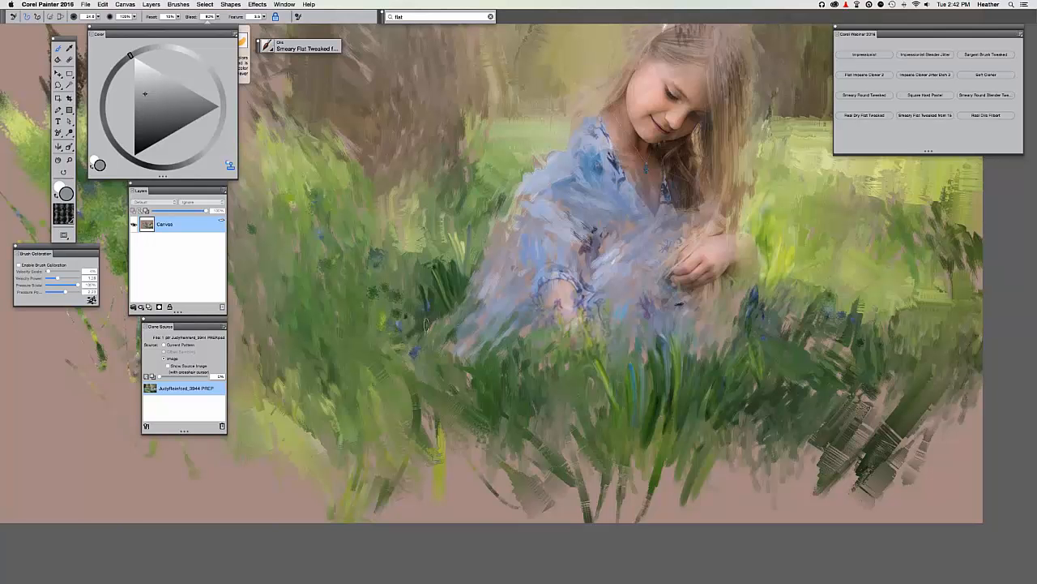
drag(420, 298, 418, 272)
drag(427, 331, 400, 272)
drag(405, 354, 404, 318)
mouse_move(392, 336)
mouse_down()
mouse_move(389, 327)
mouse_move(387, 369)
mouse_move(367, 318)
mouse_up()
key(super+t)
key(super+t)
drag(371, 369, 352, 341)
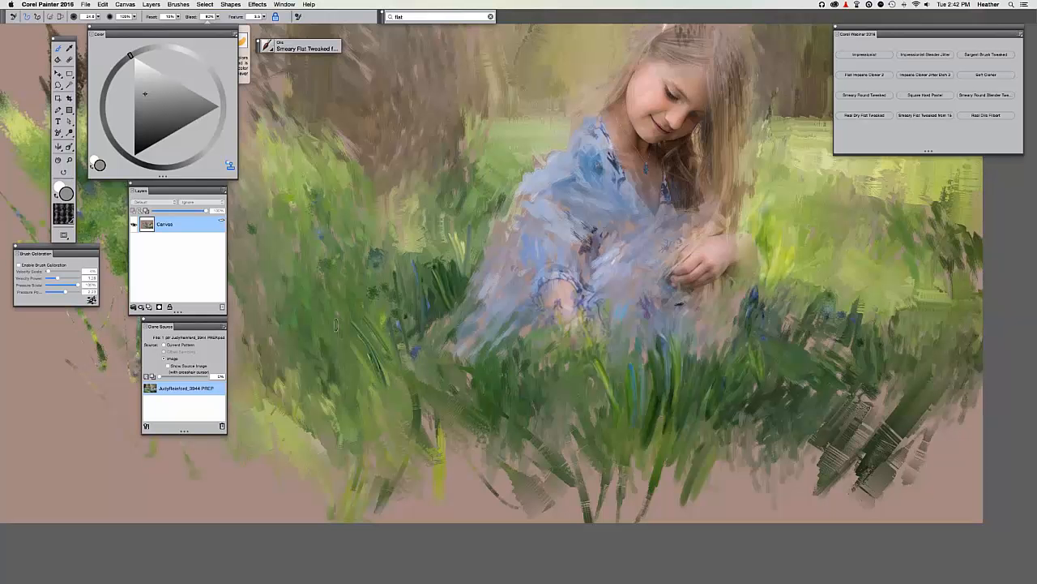
drag(365, 416, 347, 336)
mouse_move(361, 371)
mouse_down()
mouse_move(347, 331)
mouse_move(328, 324)
mouse_up()
mouse_move(357, 390)
mouse_down()
mouse_move(329, 334)
mouse_move(301, 317)
mouse_up()
drag(356, 349, 335, 301)
Add short dark grass blades below the girl's dress, checking the source photo.
key(super+t)
key(super+t)
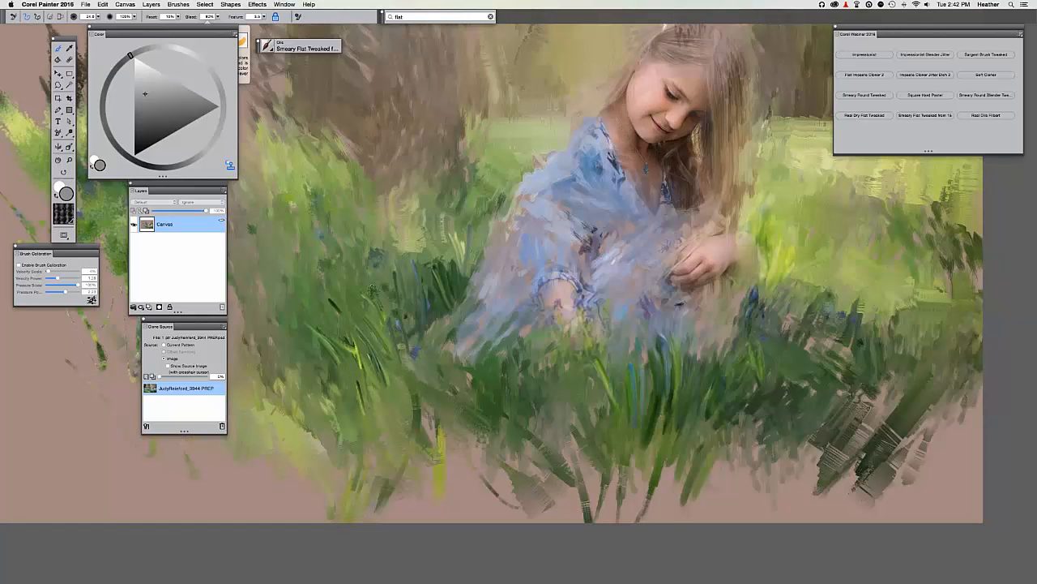
mouse_move(384, 308)
mouse_down()
mouse_move(377, 287)
mouse_move(387, 273)
mouse_up()
drag(406, 352, 398, 302)
key(super+t)
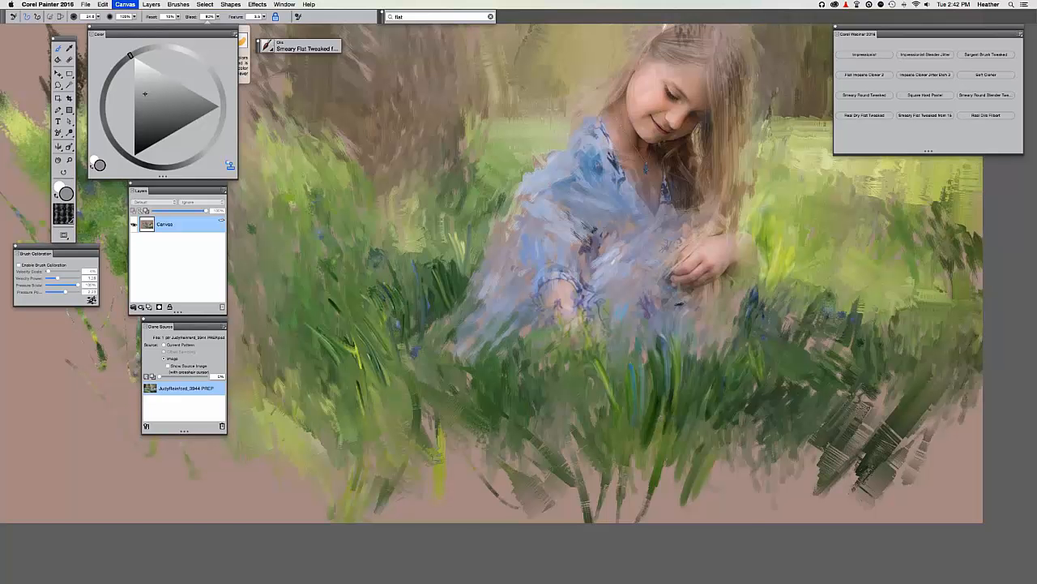
key(super+t)
mouse_move(388, 342)
mouse_down()
mouse_move(384, 322)
mouse_move(393, 332)
mouse_up()
mouse_move(412, 364)
mouse_down()
mouse_move(399, 330)
mouse_move(377, 333)
mouse_move(377, 312)
mouse_move(355, 314)
mouse_up()
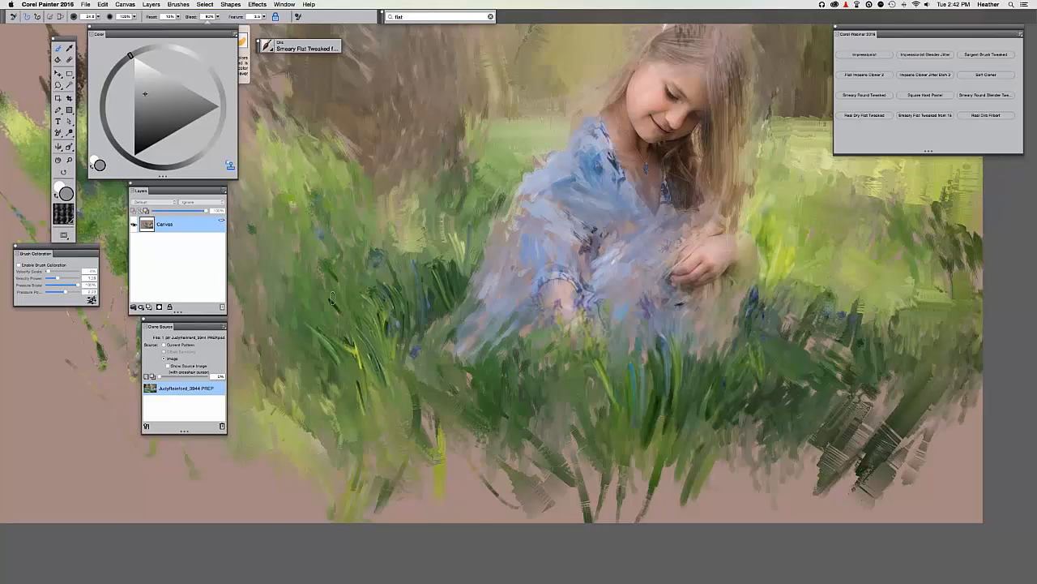
Paint short dark strokes in the lower grass and enlarge the brush to about 116.8.
key(super+t)
key(super+t)
drag(506, 421, 522, 376)
drag(497, 405, 506, 375)
mouse_move(549, 436)
mouse_down()
mouse_move(551, 392)
mouse_move(543, 404)
mouse_up()
mouse_move(533, 467)
mouse_down()
mouse_move(535, 420)
mouse_move(524, 432)
mouse_move(539, 397)
mouse_up()
key(super+t)
key(super+t)
drag(509, 419, 528, 392)
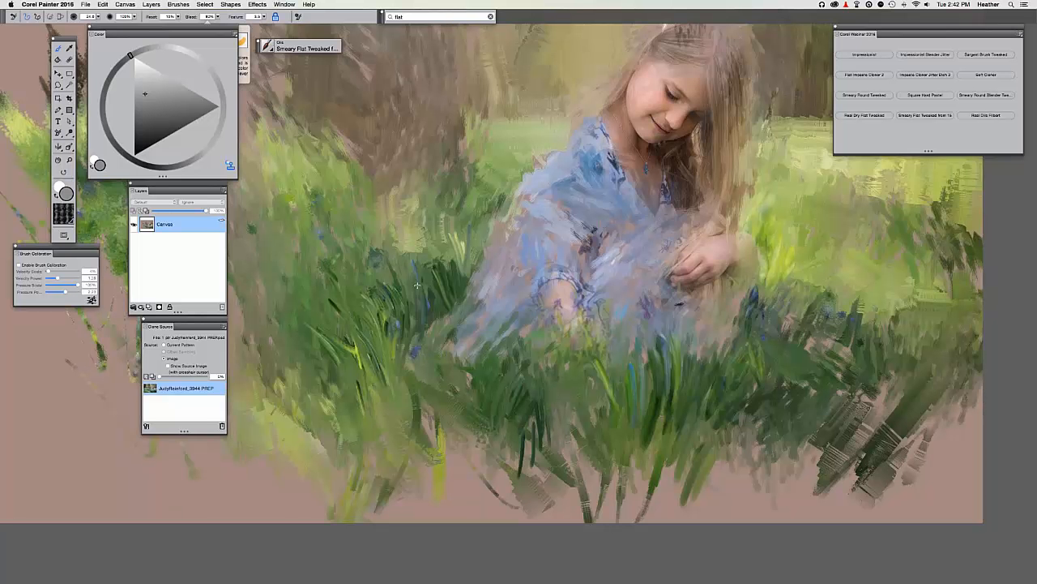
drag(417, 285, 438, 311)
Paint broad soft green grass-blade strokes through the grass.
drag(510, 450, 519, 390)
mouse_move(510, 468)
mouse_down()
mouse_move(519, 424)
mouse_move(564, 362)
mouse_up()
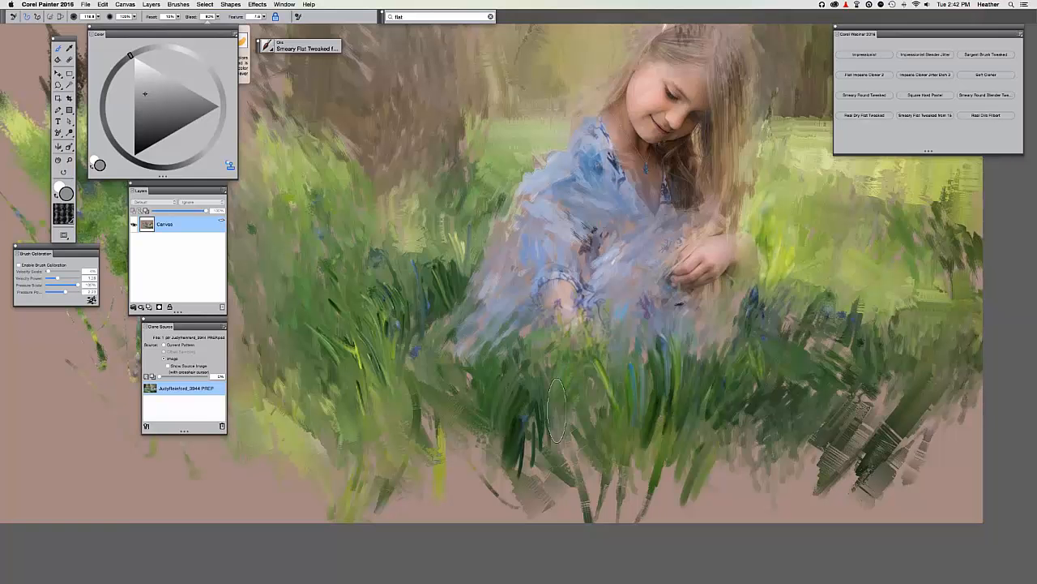
drag(559, 436, 565, 386)
drag(575, 418, 590, 378)
drag(572, 457, 579, 419)
drag(567, 465, 569, 433)
drag(564, 490, 569, 452)
drag(561, 365, 567, 328)
drag(598, 398, 589, 334)
drag(582, 433, 592, 373)
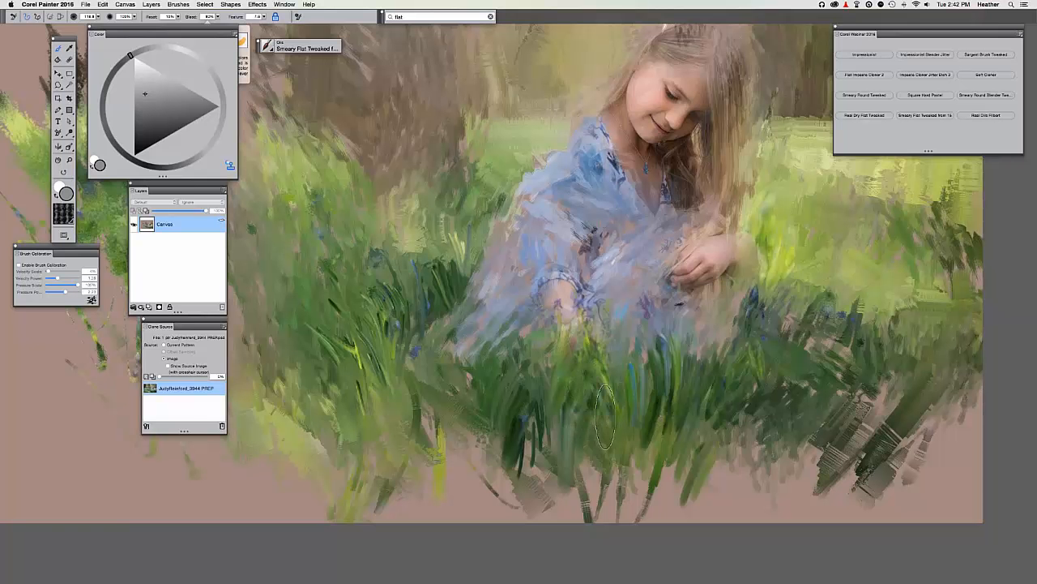
drag(603, 459, 610, 391)
drag(604, 479, 608, 452)
mouse_move(605, 405)
mouse_down()
mouse_move(588, 360)
mouse_move(549, 318)
mouse_up()
Paint broad dark-green grass strokes in the foreground.
drag(511, 414, 516, 389)
drag(468, 464, 459, 384)
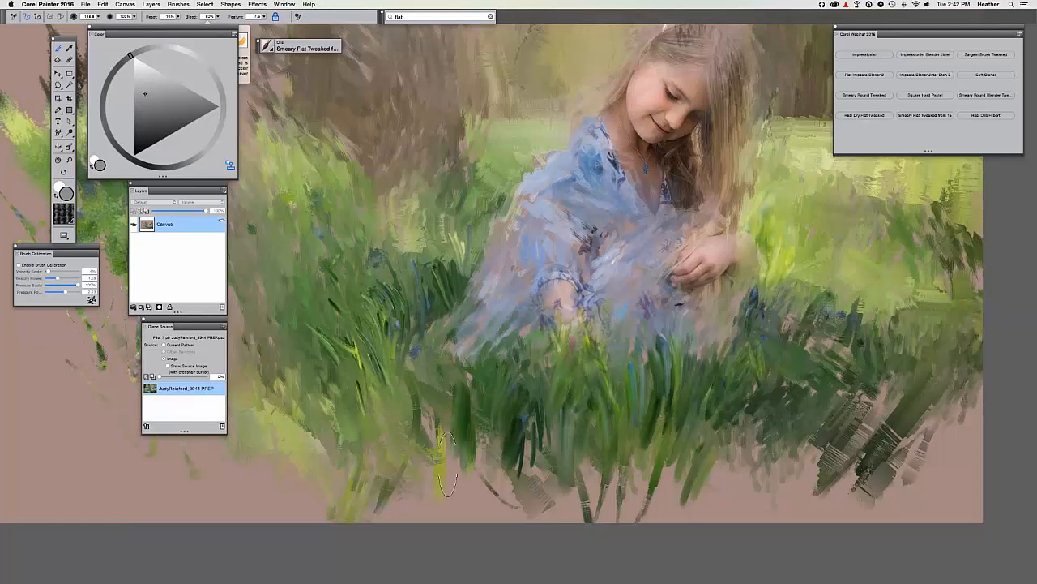
drag(447, 435, 448, 383)
mouse_move(436, 449)
mouse_down()
mouse_move(438, 397)
mouse_move(426, 408)
mouse_up()
drag(497, 450, 498, 412)
drag(491, 487, 494, 451)
drag(471, 427, 472, 381)
drag(481, 460, 481, 420)
drag(468, 378, 469, 356)
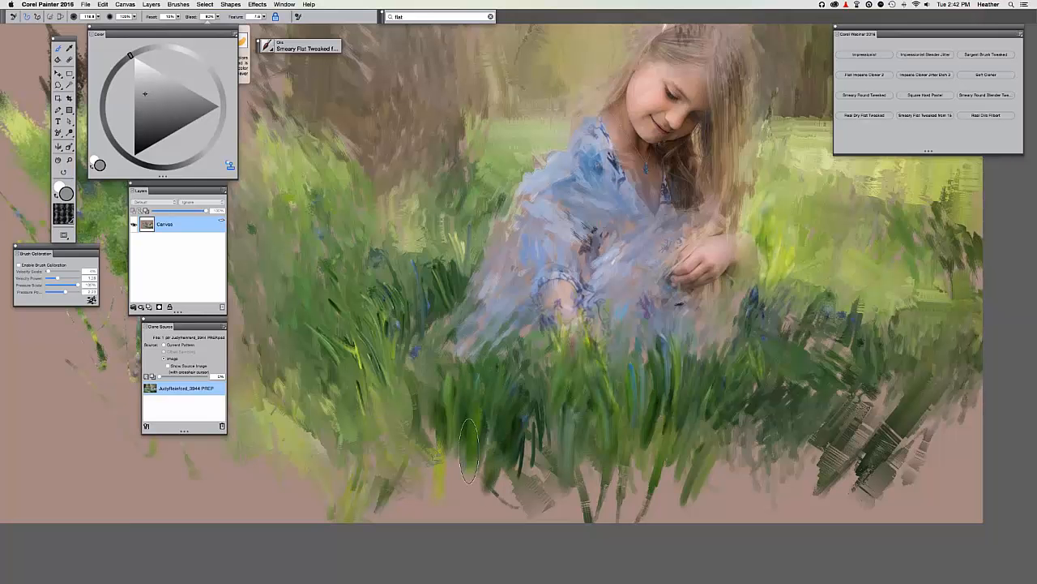
drag(474, 479, 474, 443)
Zoom in and add yellow-green strokes to the grass just left of the girl.
key(super+minus)
key(super+minus)
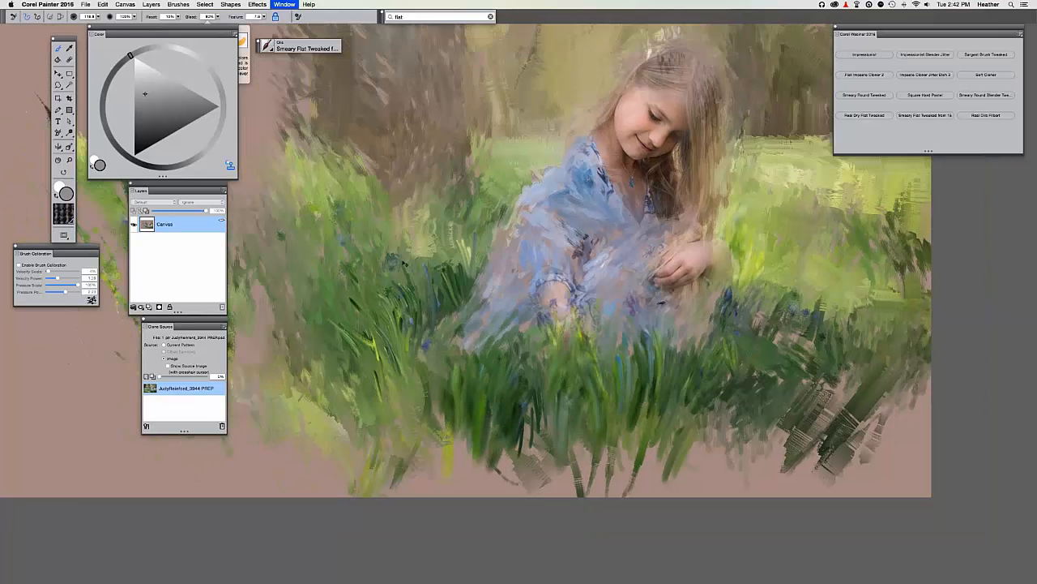
key(super+plus)
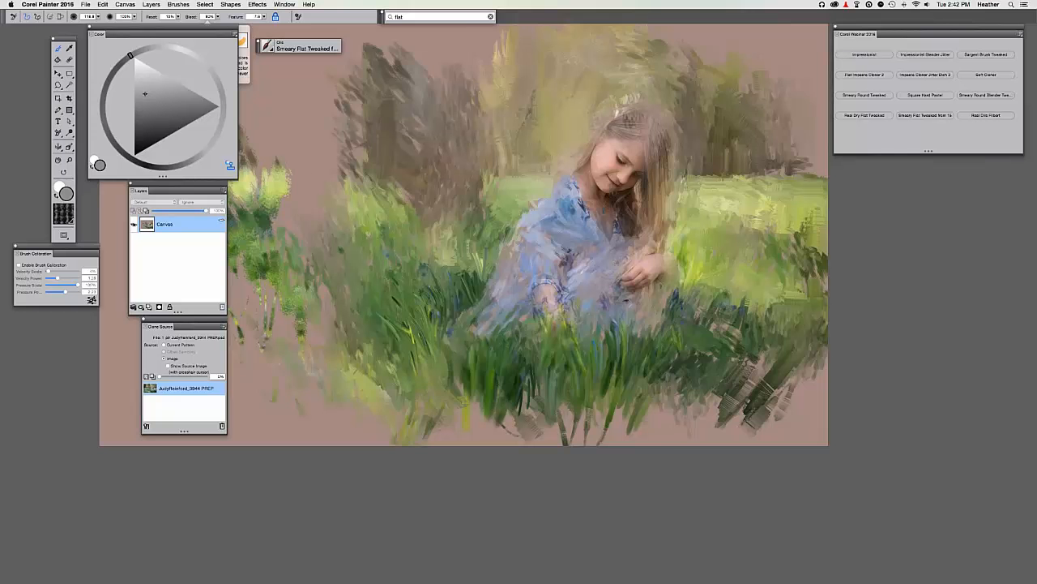
key(super+plus)
key(super+plus)
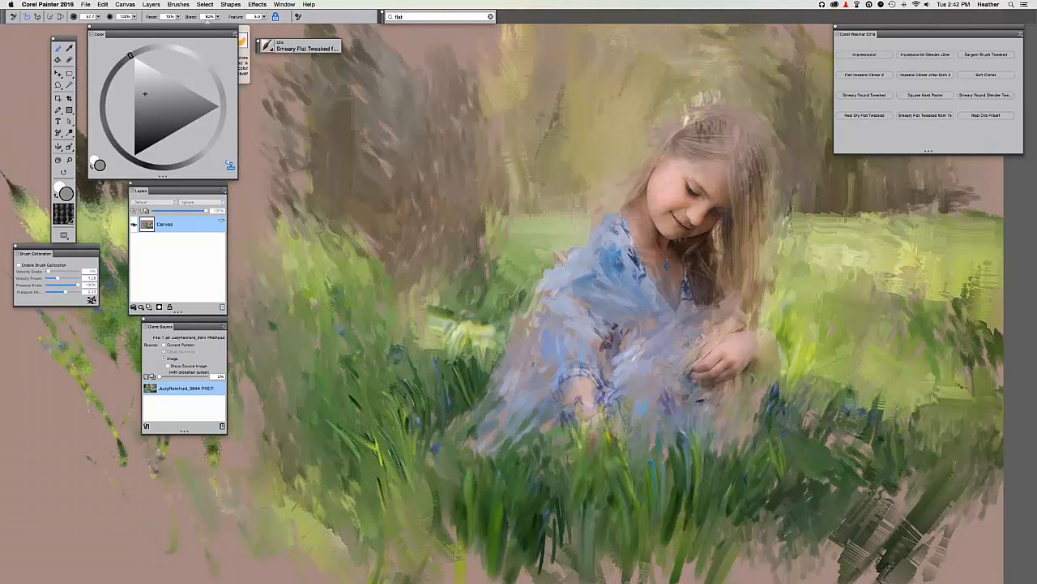
mouse_move(487, 332)
mouse_down()
mouse_move(435, 333)
mouse_move(415, 311)
mouse_up()
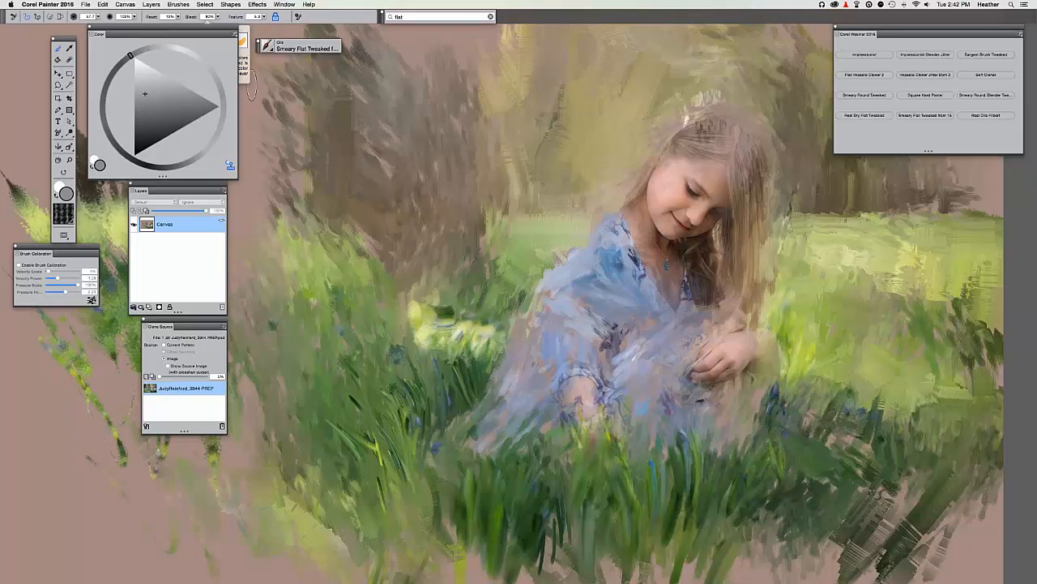
key(super+t)
key(super+t)
mouse_move(412, 316)
mouse_down()
mouse_move(391, 311)
mouse_move(400, 325)
mouse_move(361, 283)
mouse_move(373, 283)
mouse_move(348, 272)
mouse_move(368, 281)
mouse_up()
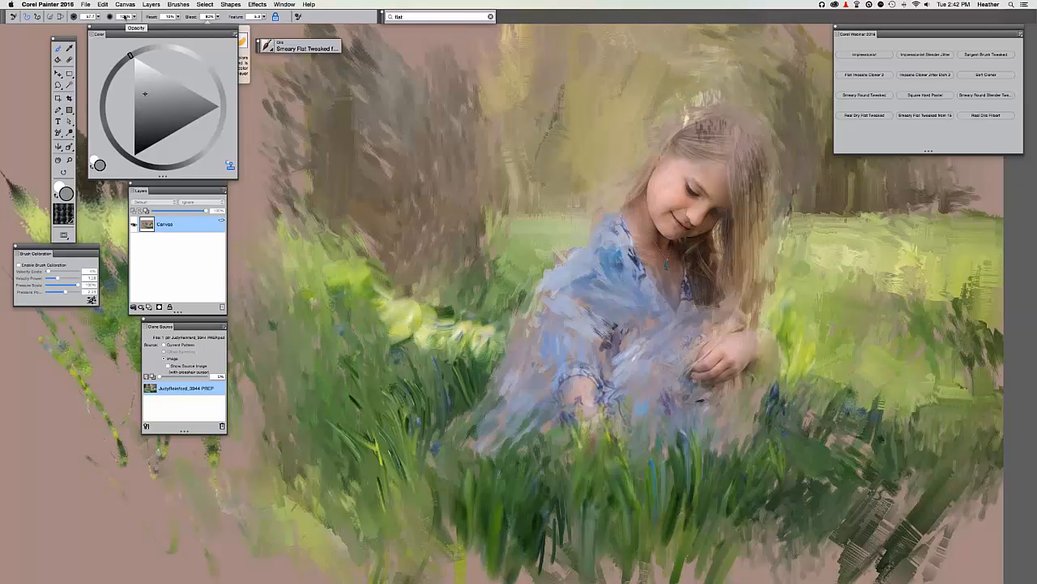
Paint green strokes into the left grass, compare with the source, and reframe the painting.
drag(349, 243, 309, 258)
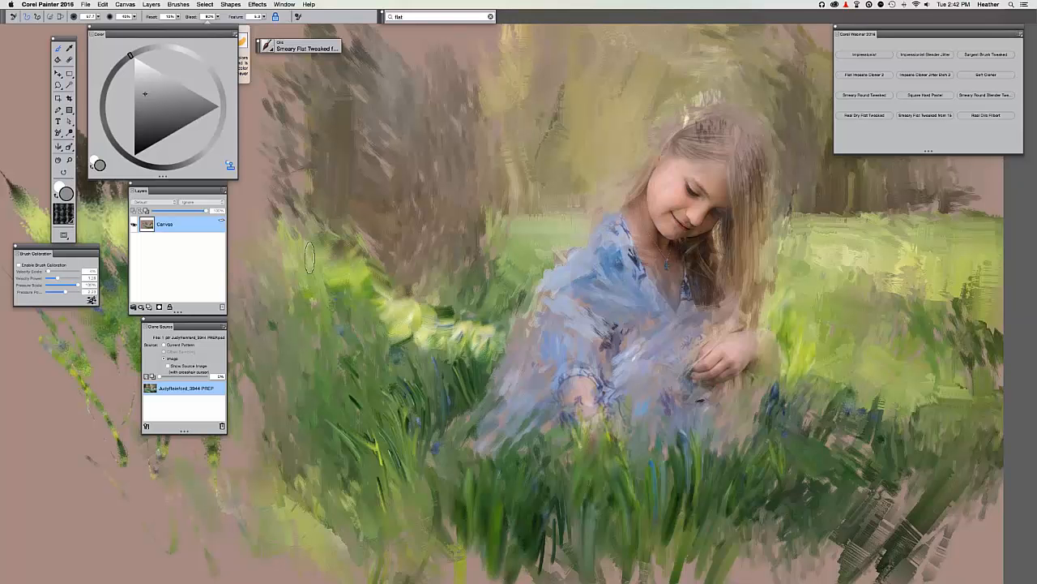
key(super+t)
key(super+t)
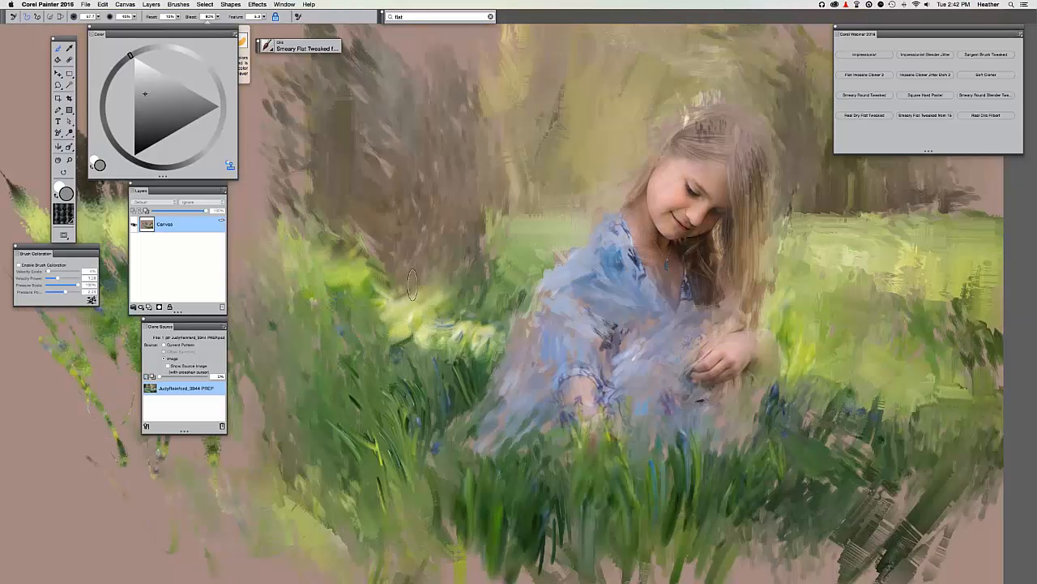
key(super+t)
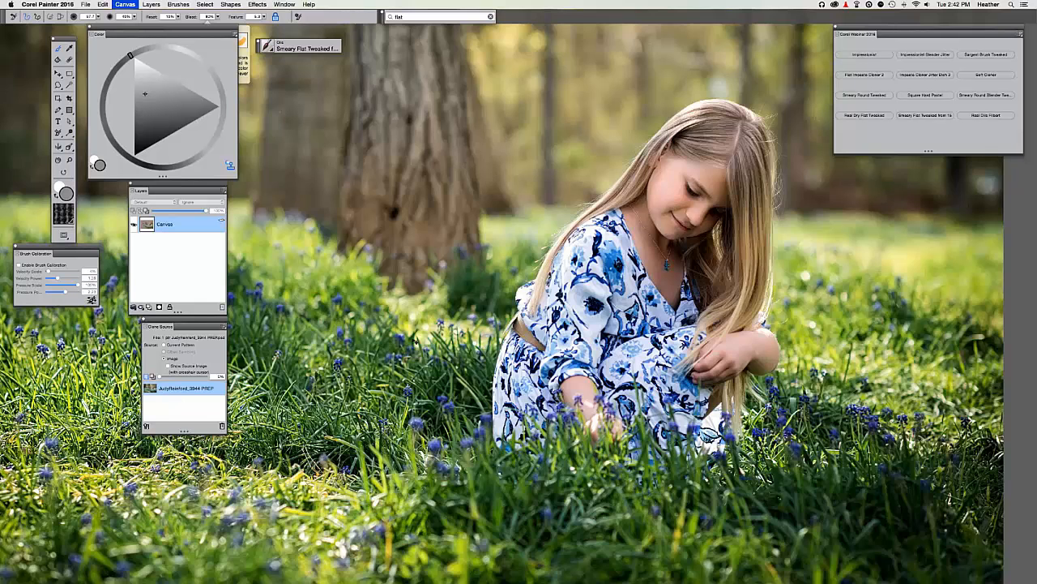
key(super+t)
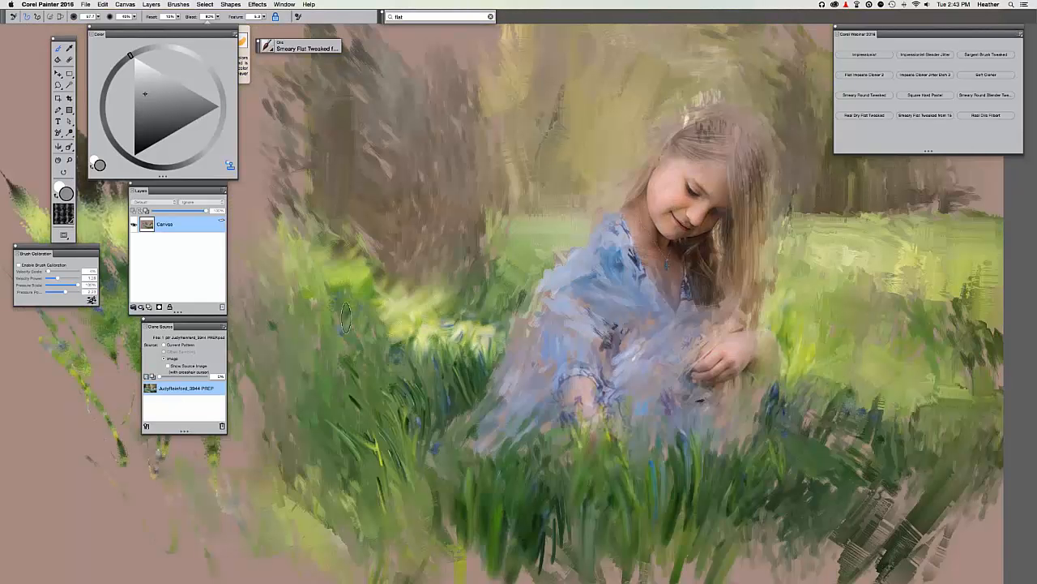
key(super+minus)
key(super+0)
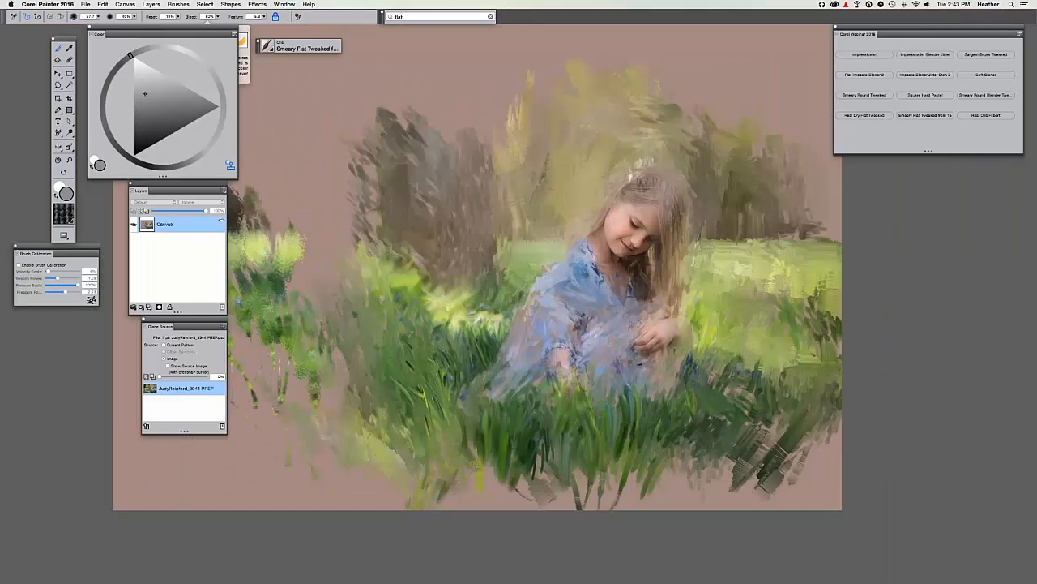
key(super+plus)
drag(452, 293, 314, 273)
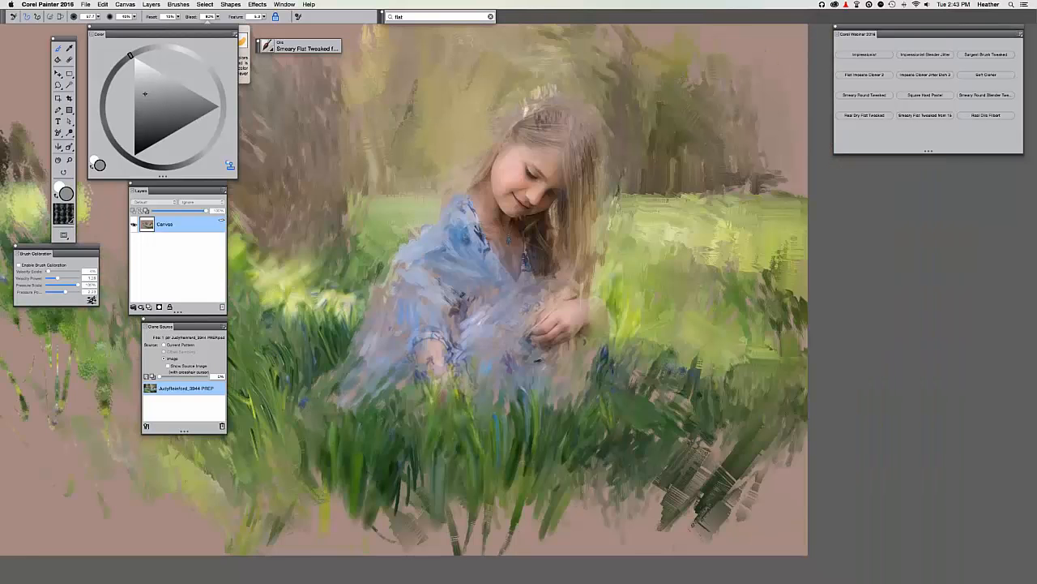
Lighten the grass right of the girl and near the dress shoulder, comparing with the source.
key(super+t)
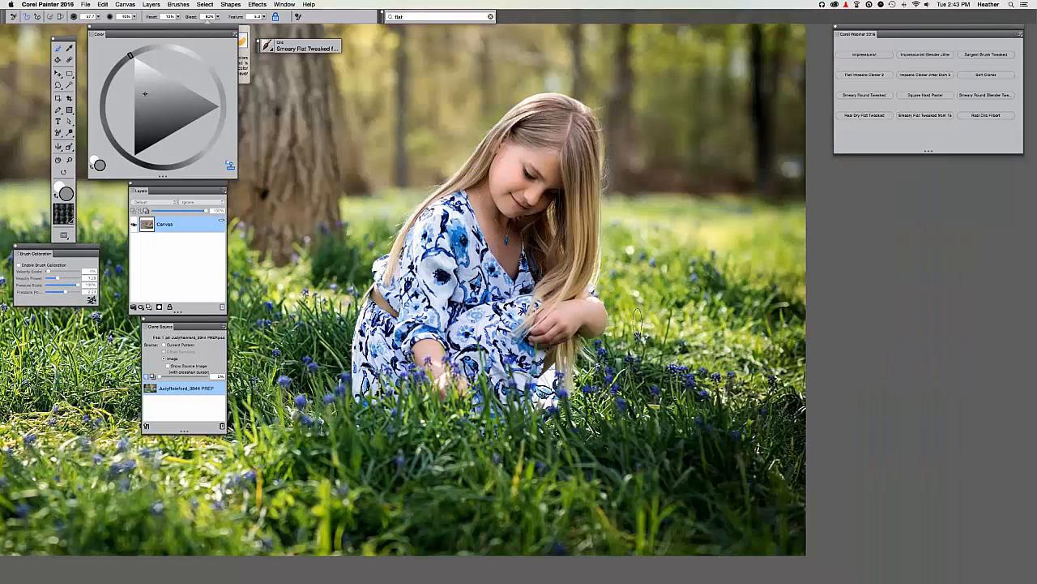
key(super+t)
key(super+t)
key(super+t)
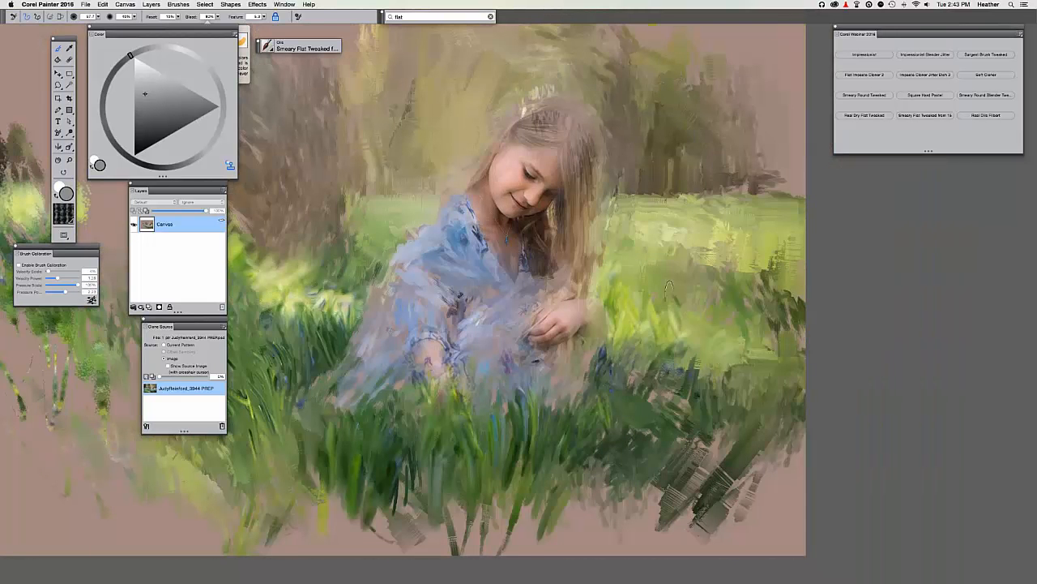
key(super+t)
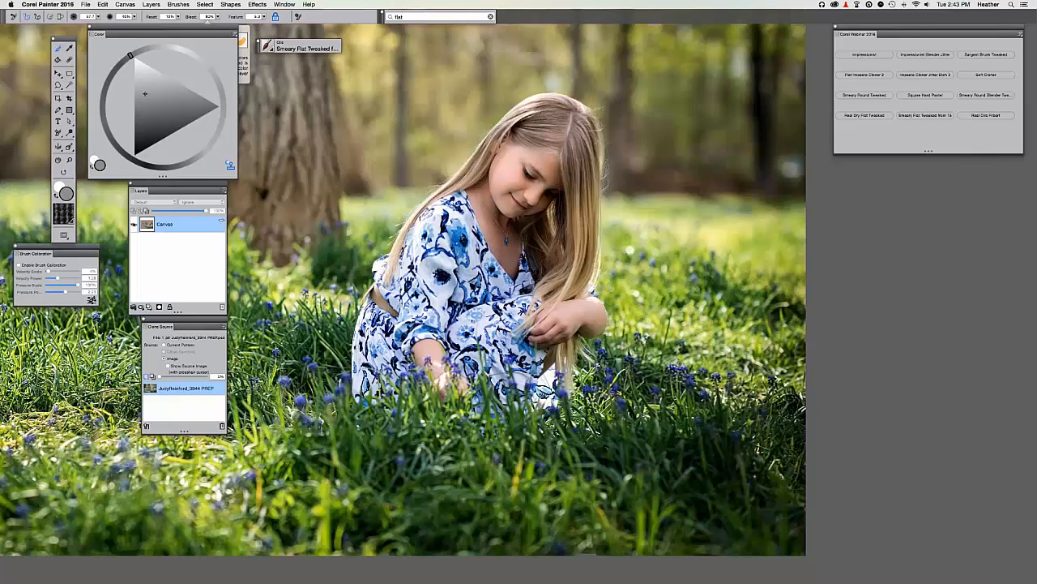
key(super+t)
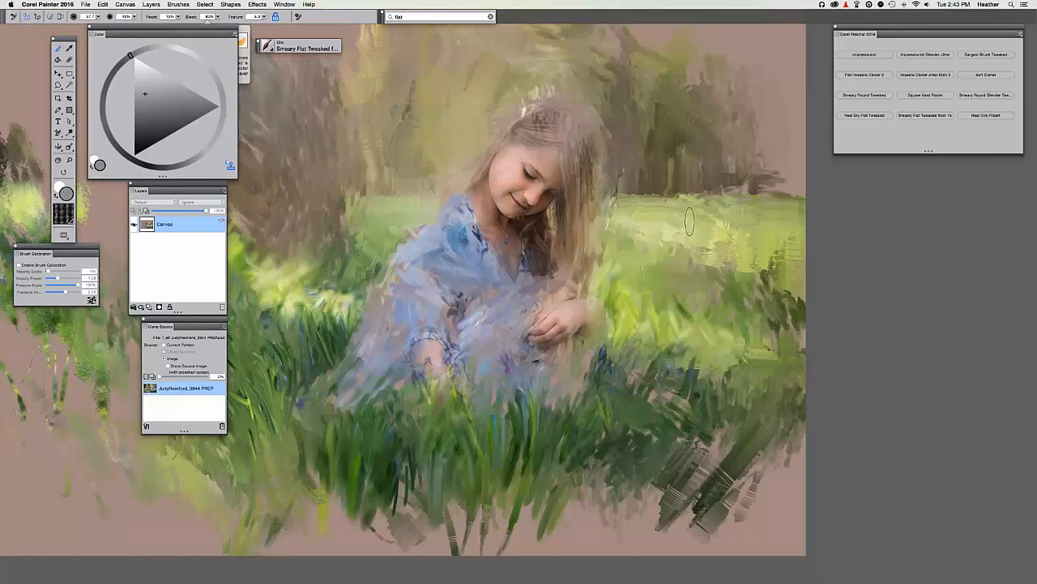
mouse_move(689, 222)
mouse_down()
mouse_move(720, 247)
mouse_move(718, 284)
mouse_move(713, 263)
mouse_move(673, 272)
mouse_move(689, 251)
mouse_move(753, 267)
mouse_move(754, 280)
mouse_move(798, 209)
mouse_up()
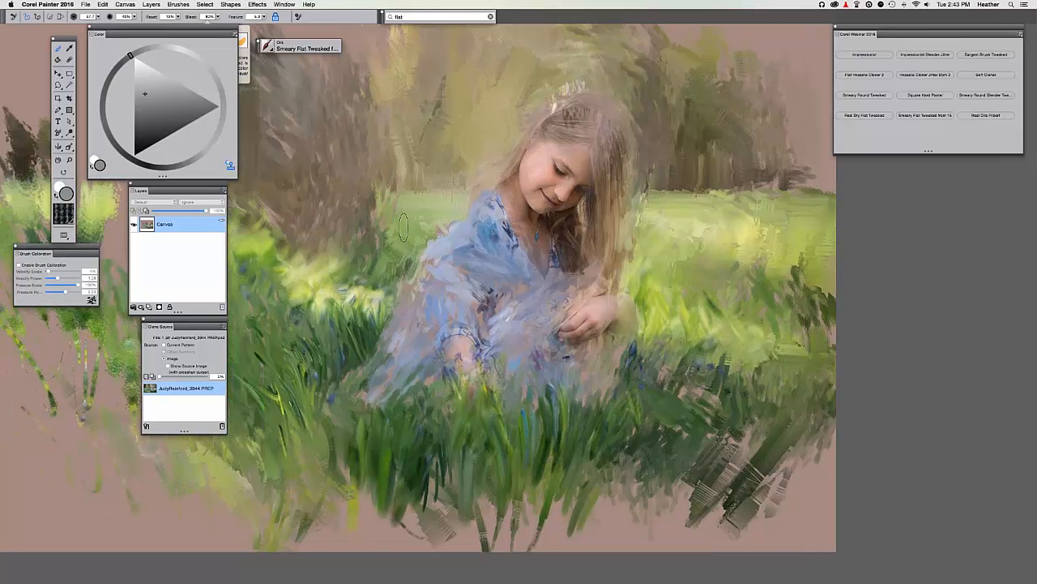
mouse_move(405, 227)
mouse_down()
mouse_move(413, 207)
mouse_move(478, 204)
mouse_move(422, 247)
mouse_up()
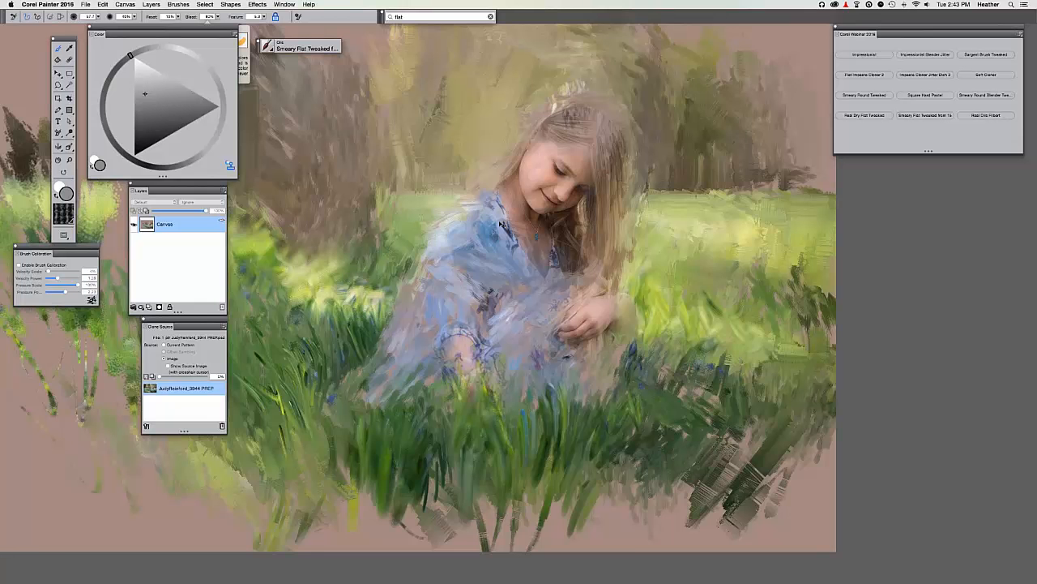
key(super+t)
key(super+t)
key(super+t)
key(super+t)
key(super+t)
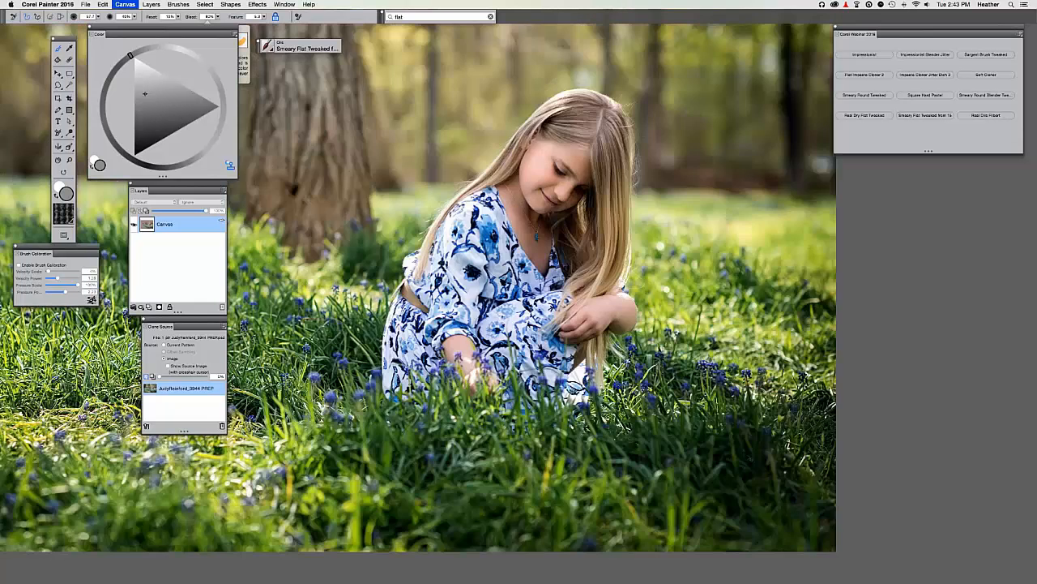
key(super+t)
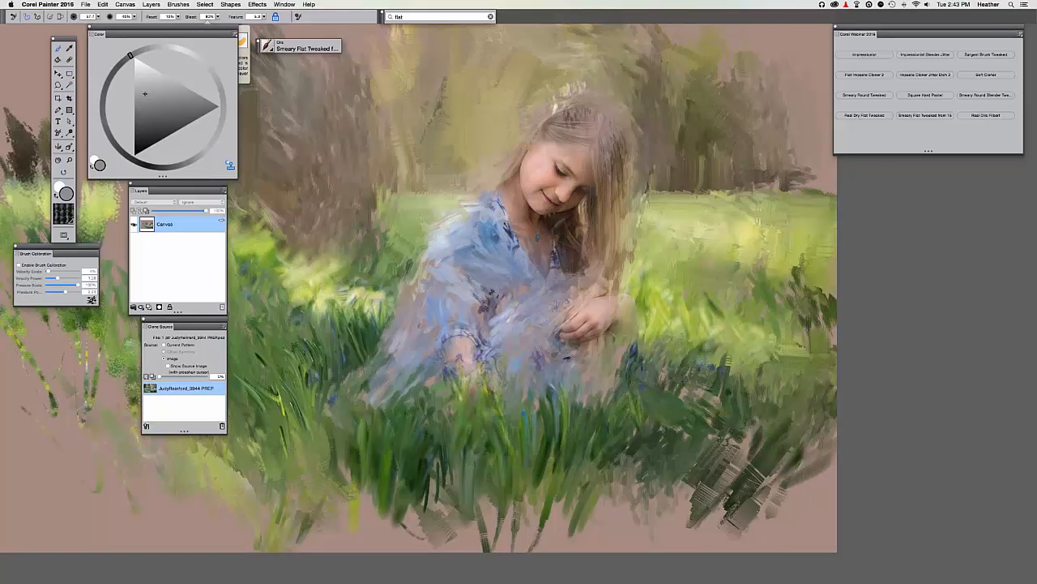
Pan around the painting and leave the source photo displayed with Tracing Paper.
drag(519, 325, 562, 342)
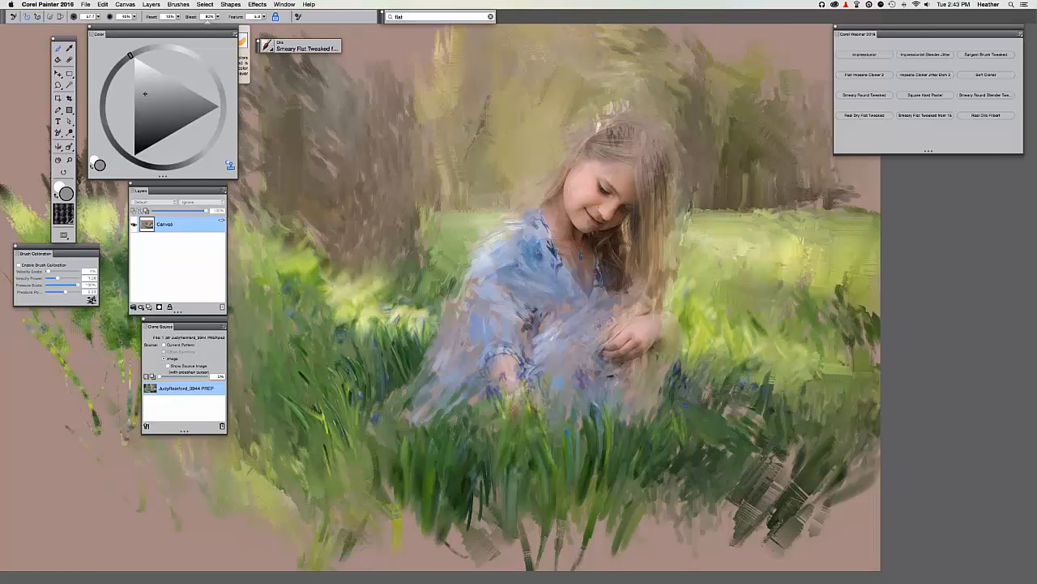
scroll(399, 226, right, 3)
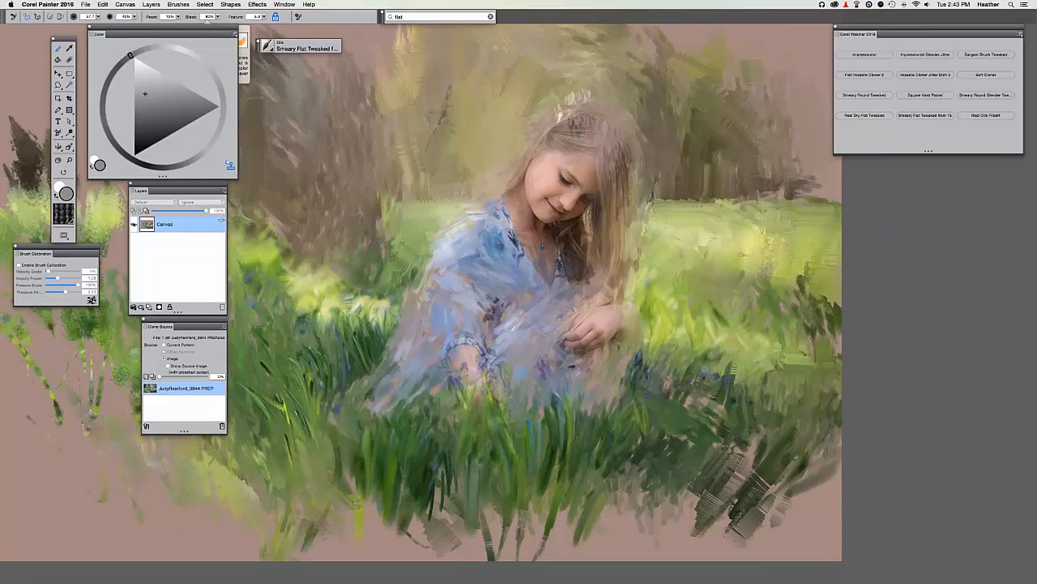
scroll(518, 290, up, 1)
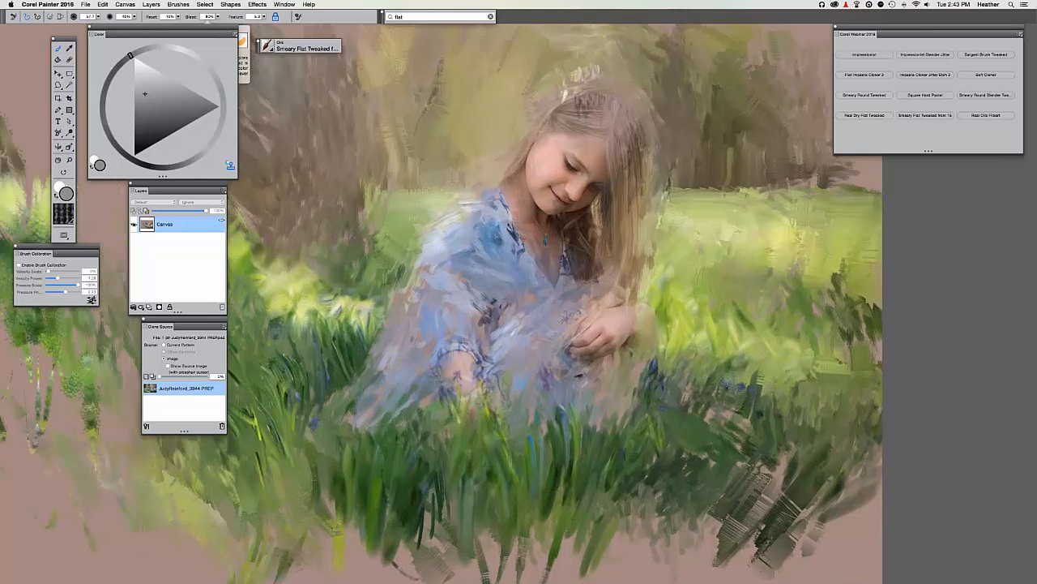
drag(541, 292, 542, 292)
scroll(533, 270, left, 3)
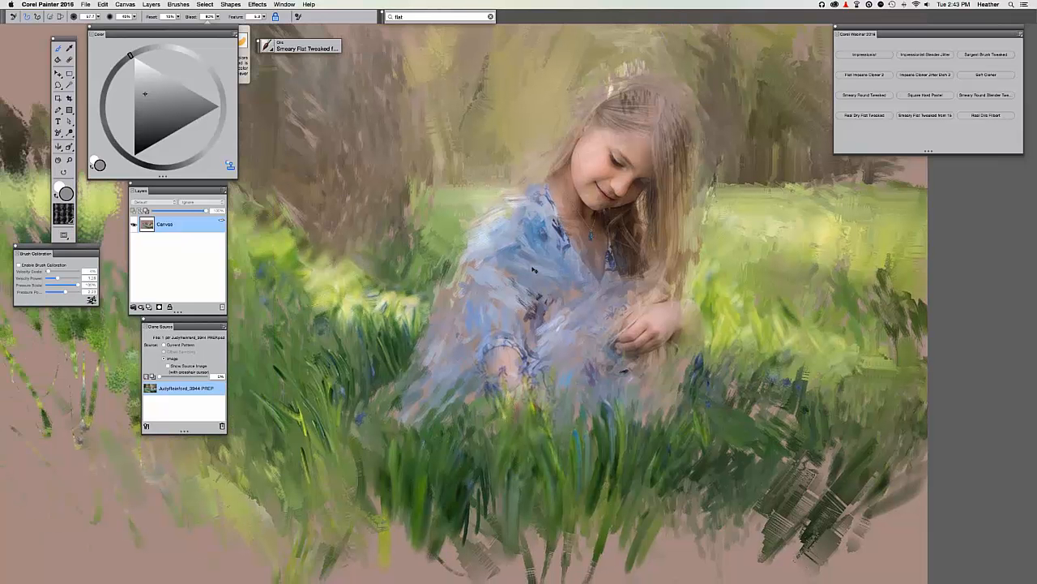
scroll(533, 270, up, 2)
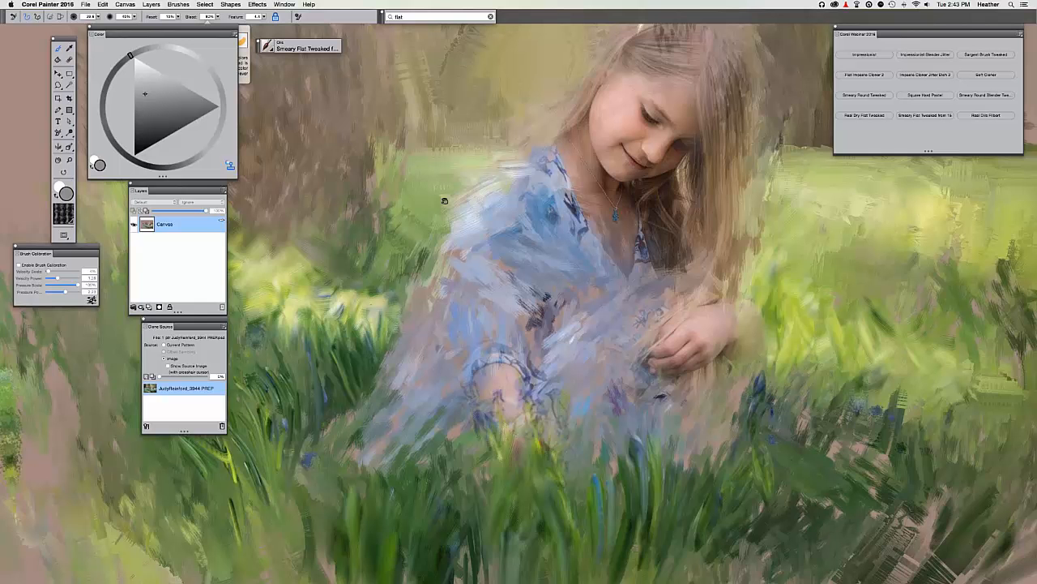
key(super+t)
key(super+t)
key(super+t)
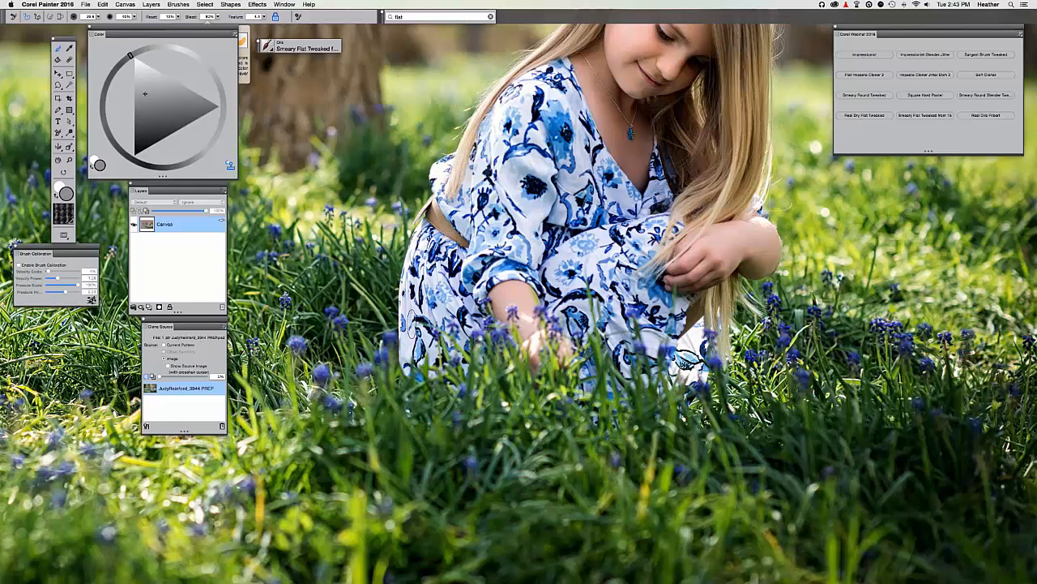
Paint light clone strokes on the dress shoulder, checking against the source photo with Tracing Paper.
click(125, 4)
key(super+t)
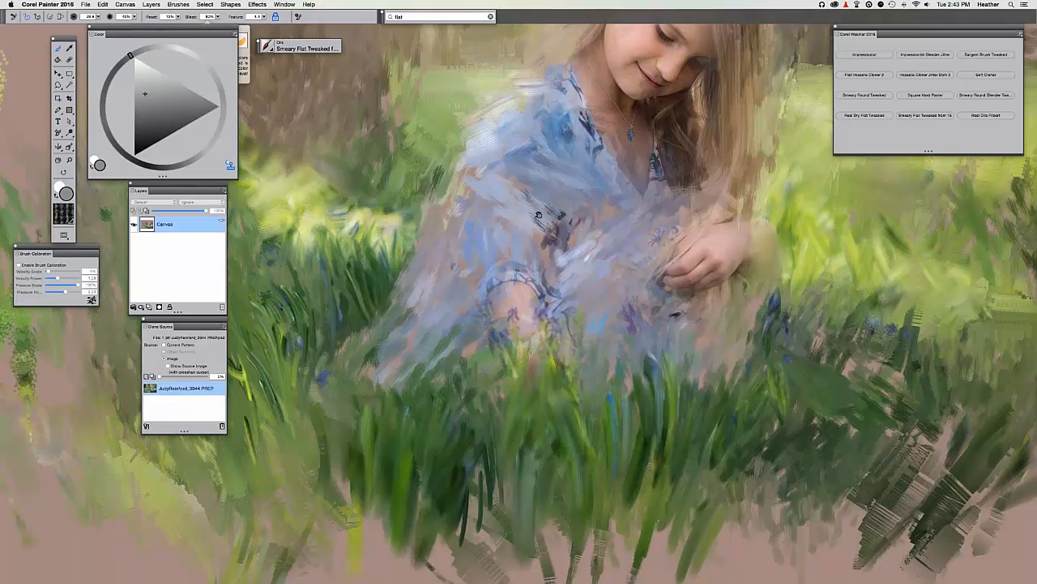
drag(539, 215, 534, 251)
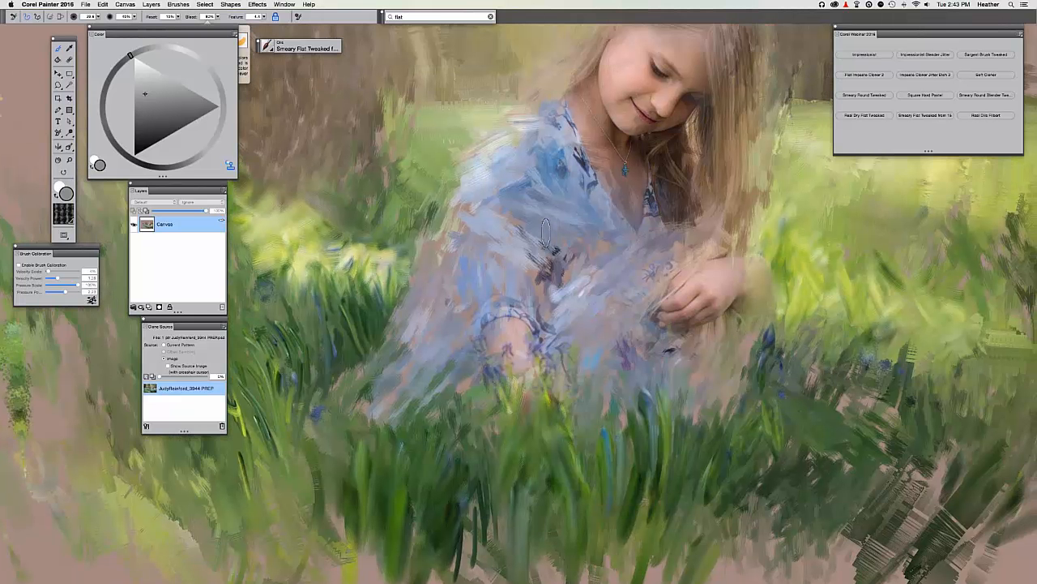
key(super+t)
key(super+t)
drag(543, 212, 537, 162)
key(super+t)
key(super+t)
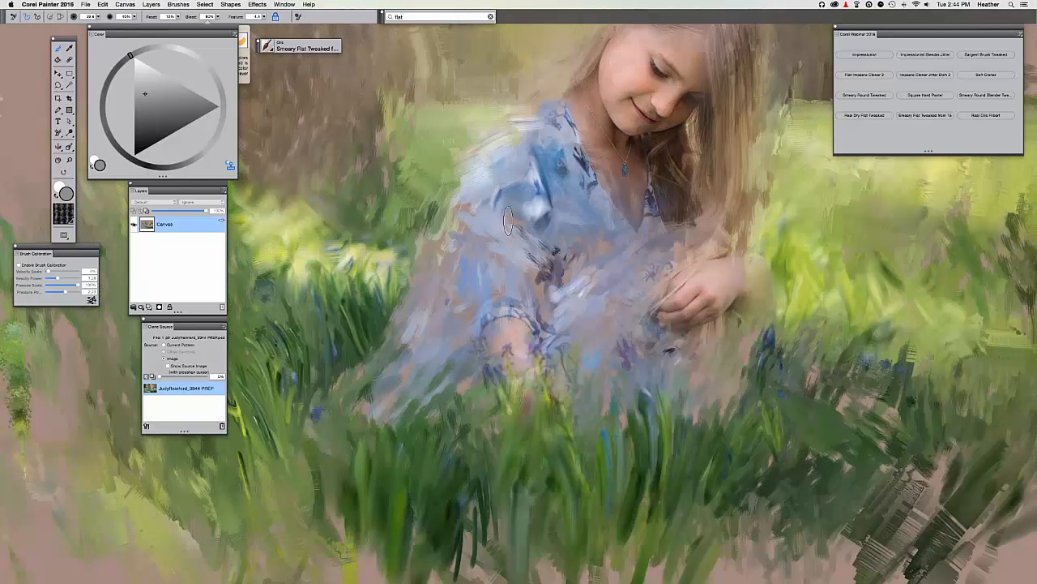
key(super+t)
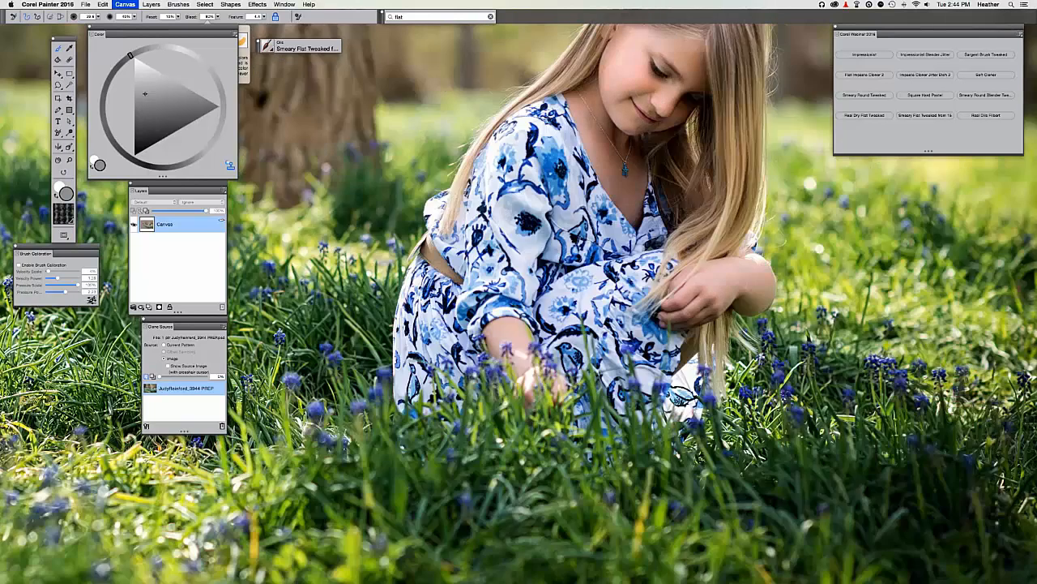
key(super+t)
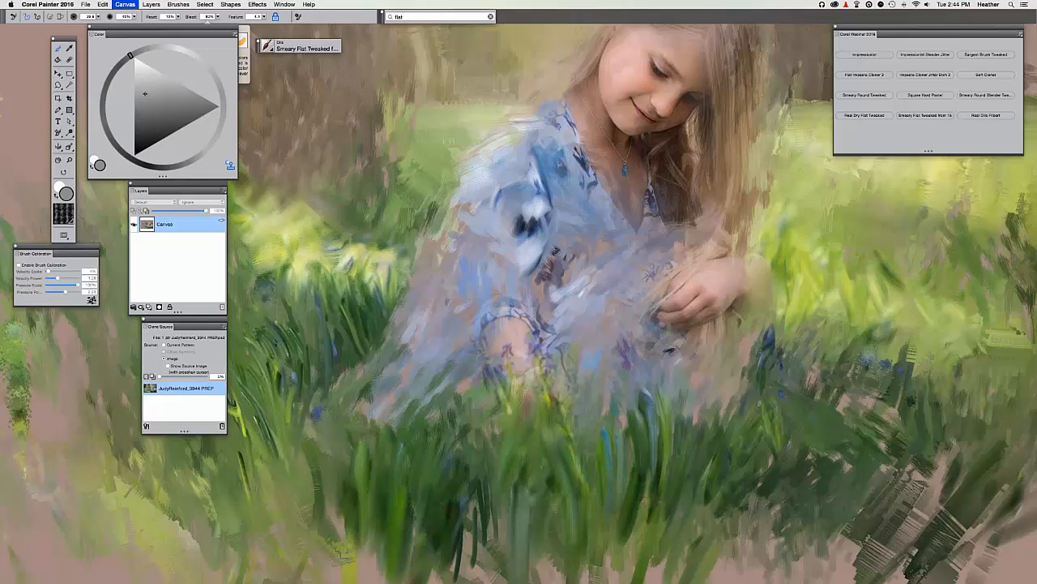
key(super+t)
mouse_move(517, 129)
mouse_down()
mouse_move(494, 159)
mouse_move(518, 151)
mouse_up()
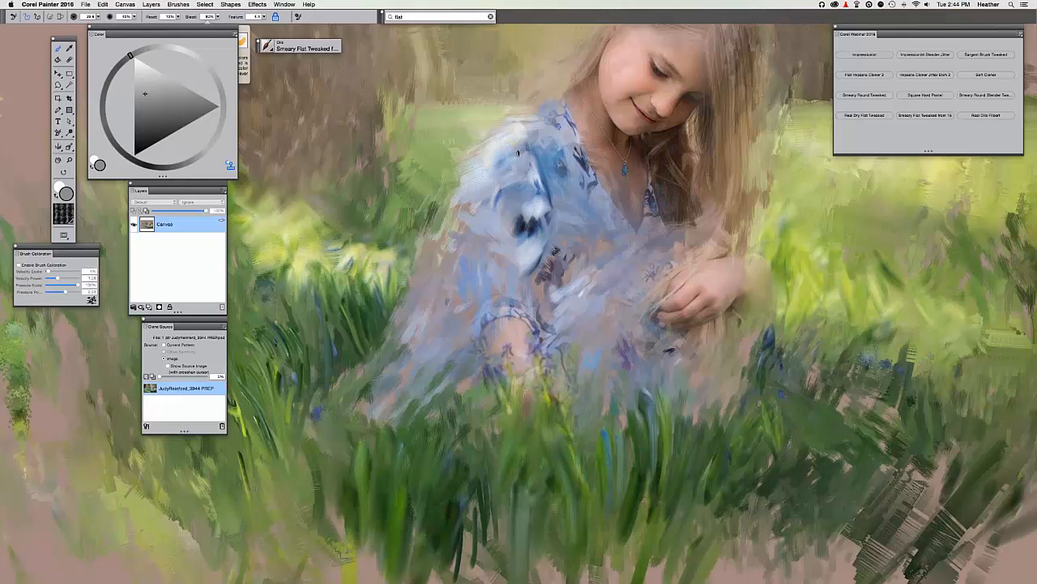
Compare with the source repeatedly, then paint lighter skin tones on the forearm.
key(super+t)
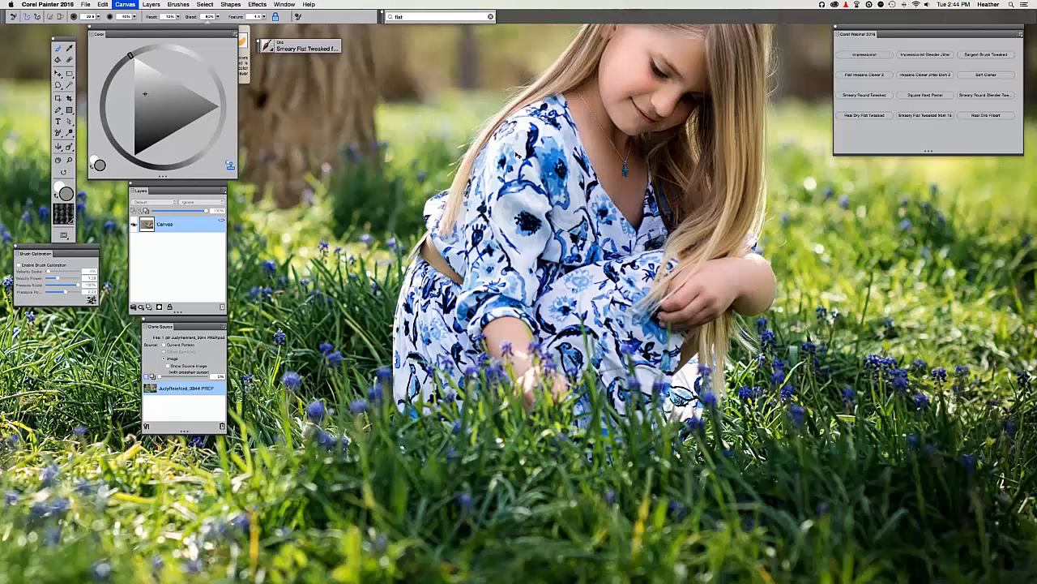
key(super+t)
key(super+t)
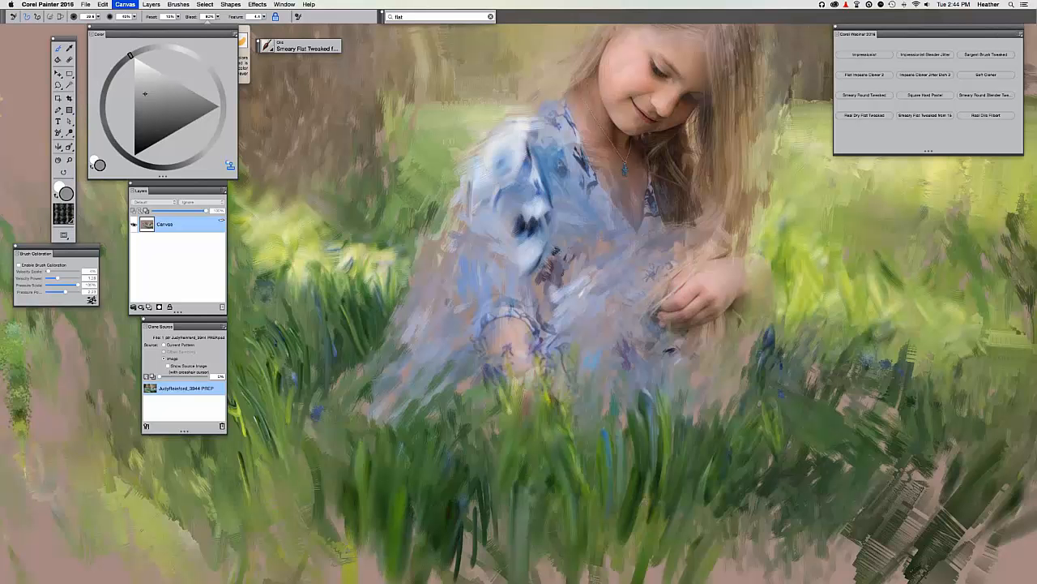
key(super+t)
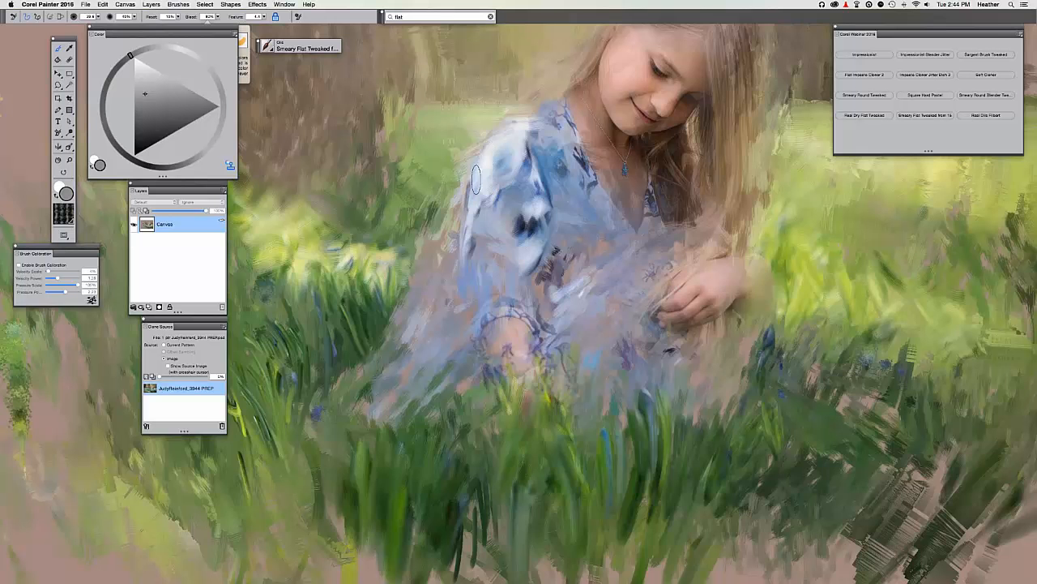
key(super+t)
key(super+t)
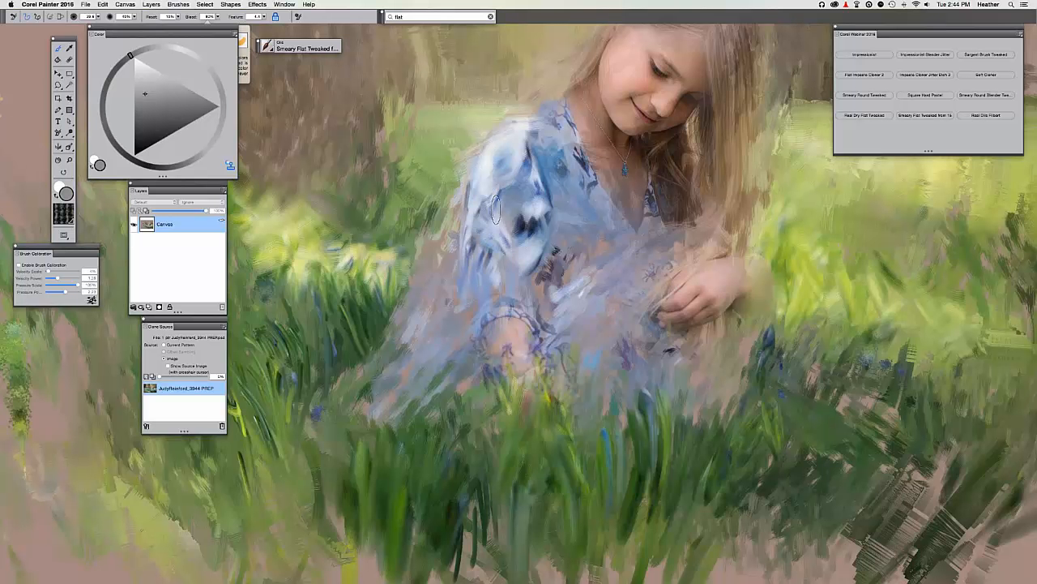
key(super+t)
key(super+t)
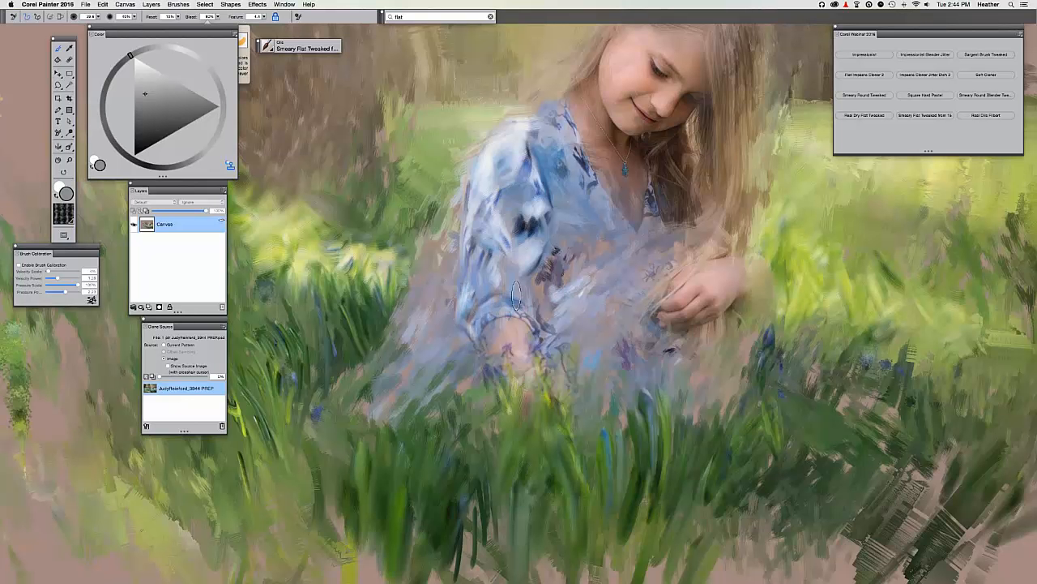
key(super+t)
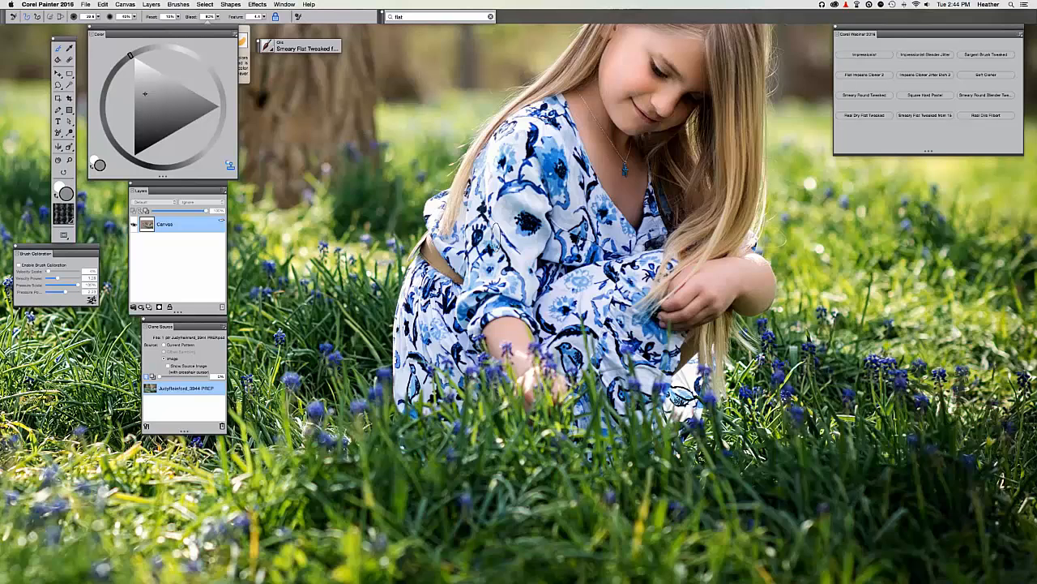
key(super+t)
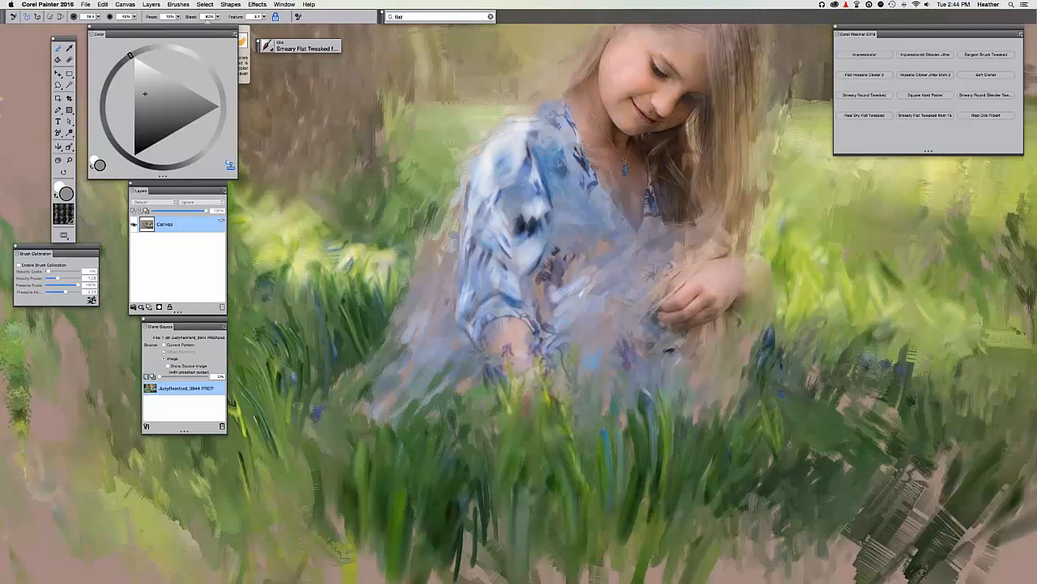
key(super+t)
key(super+t)
mouse_move(492, 321)
mouse_down()
mouse_move(526, 334)
mouse_move(496, 331)
mouse_move(522, 346)
mouse_move(518, 370)
mouse_up()
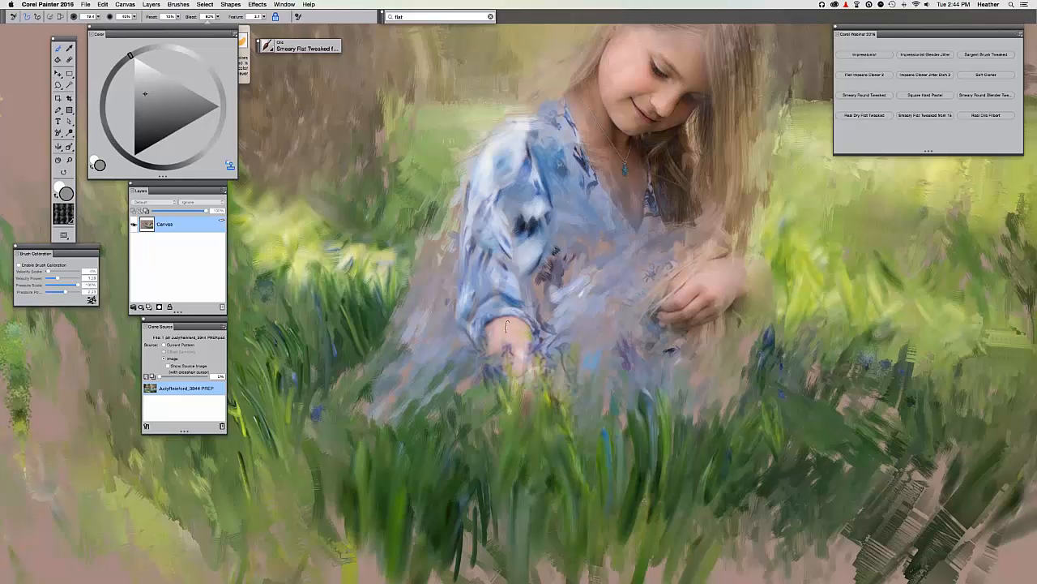
Add and extend a brown stroke left of the sleeve, then zoom back in on the girl.
key(super+t)
key(super+t)
key(super+t)
key(super+t)
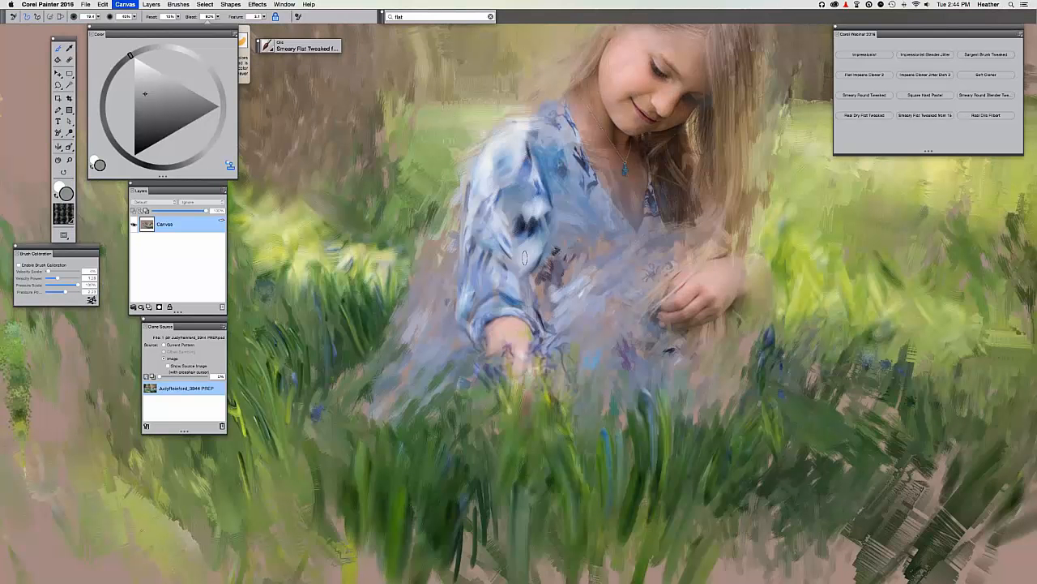
key(super+t)
key(super+t)
drag(436, 255, 452, 278)
key(super+t)
key(super+t)
mouse_move(437, 243)
mouse_down()
mouse_move(420, 211)
mouse_move(445, 197)
mouse_move(439, 230)
mouse_move(462, 187)
mouse_move(438, 222)
mouse_up()
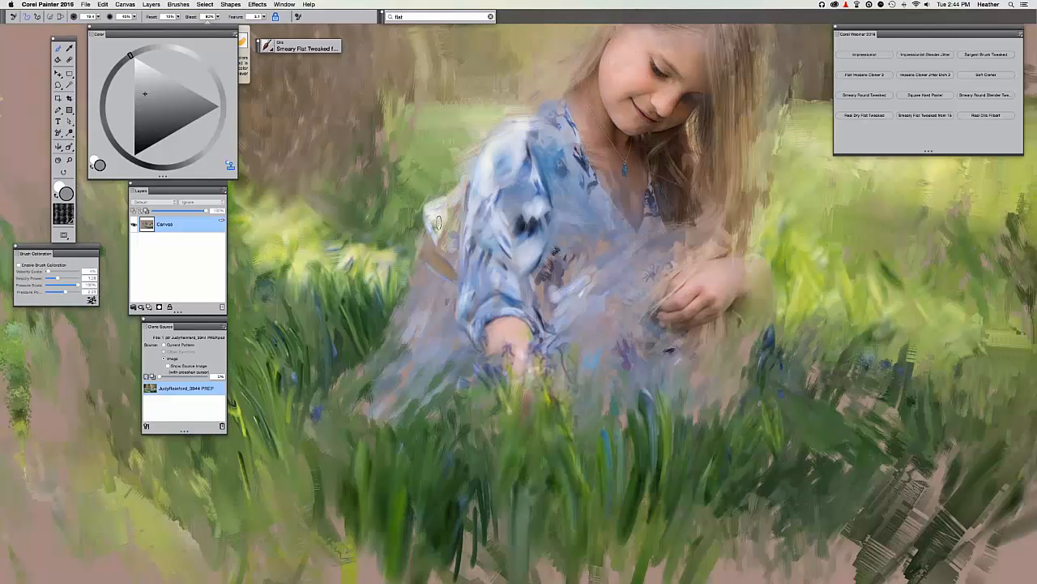
key(super+t)
key(super+t)
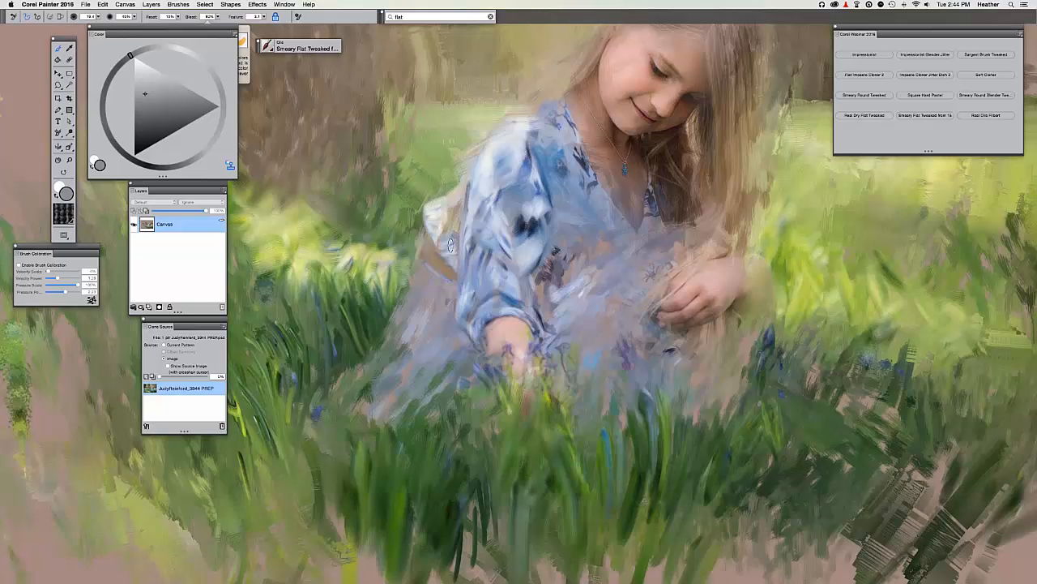
key(super+t)
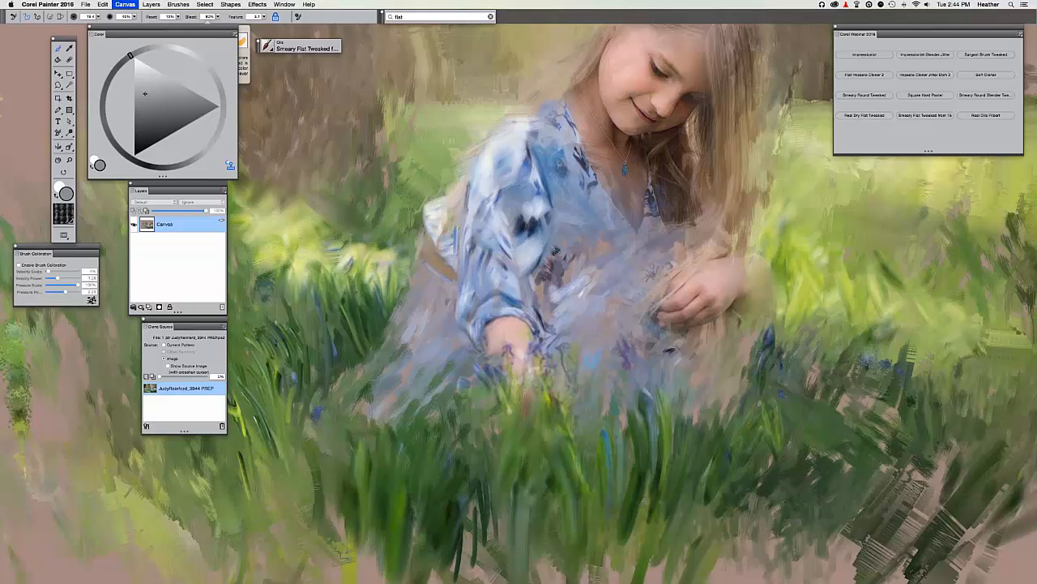
key(super+t)
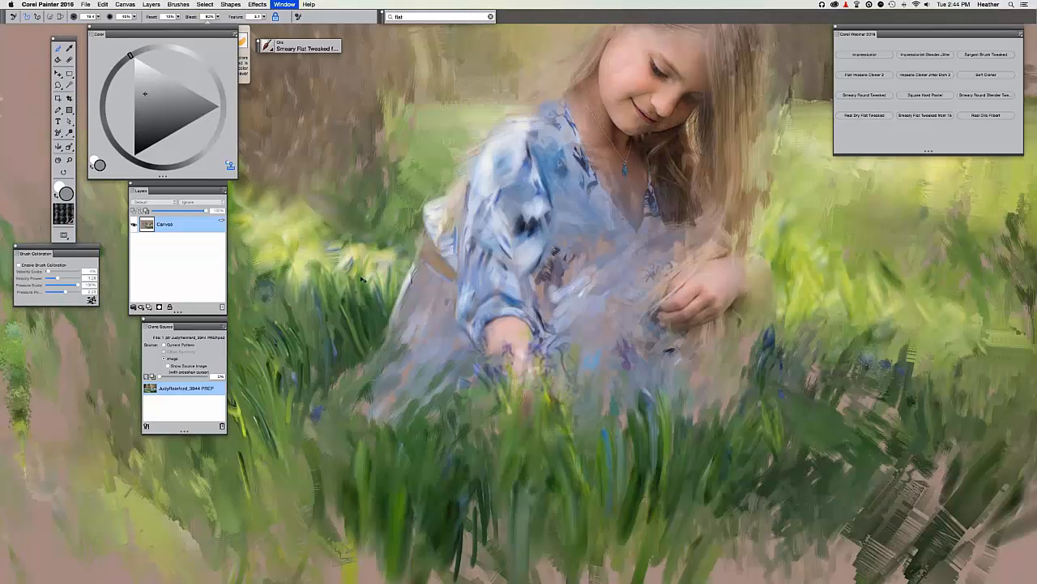
key(super+minus)
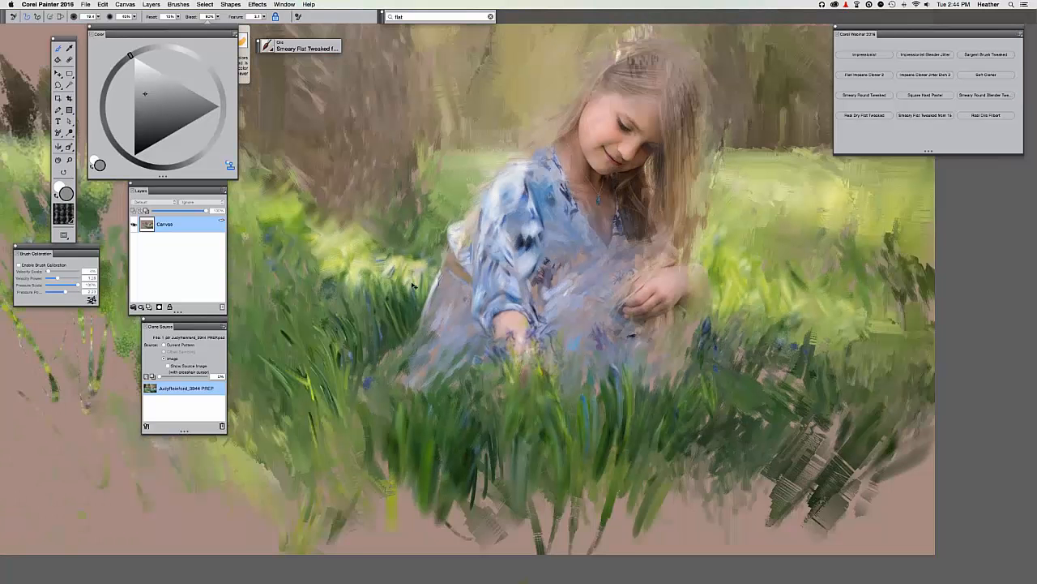
key(super+equal)
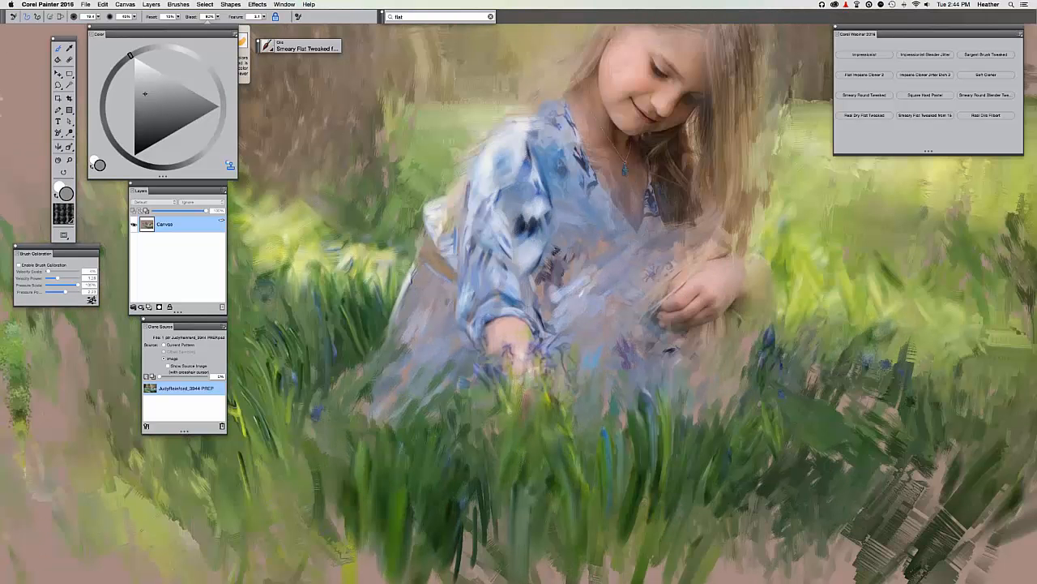
key(super+equal)
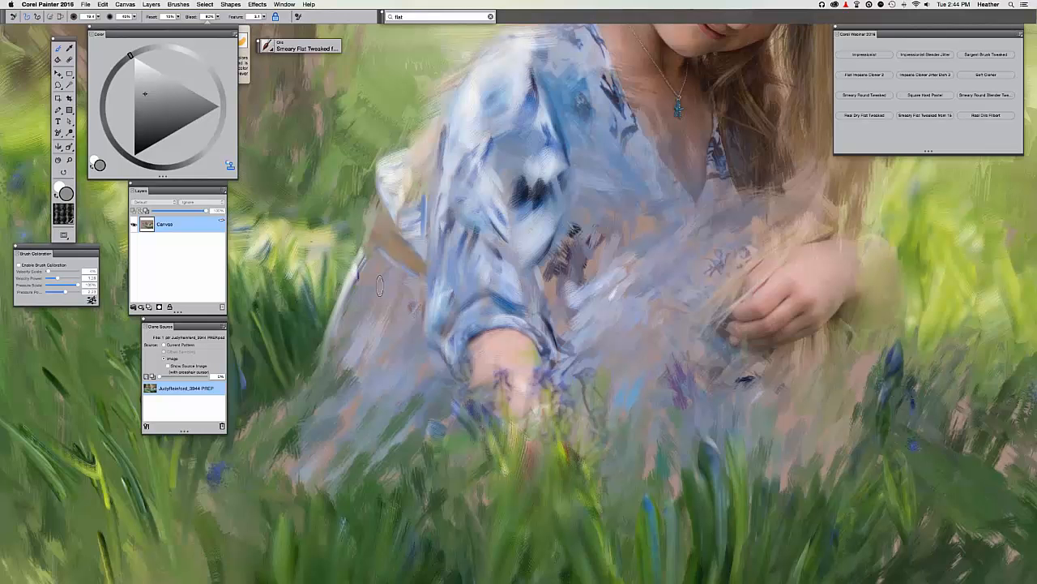
Paint blue-violet stripe strokes down the skirt with the clone brush.
key(super+t)
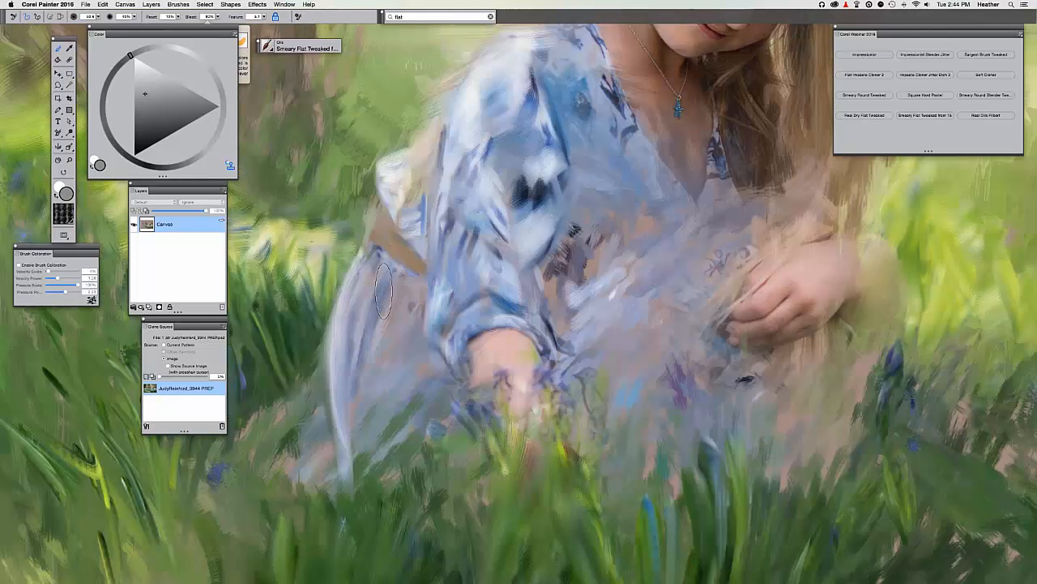
drag(415, 284, 391, 426)
drag(383, 358, 364, 423)
drag(422, 378, 378, 460)
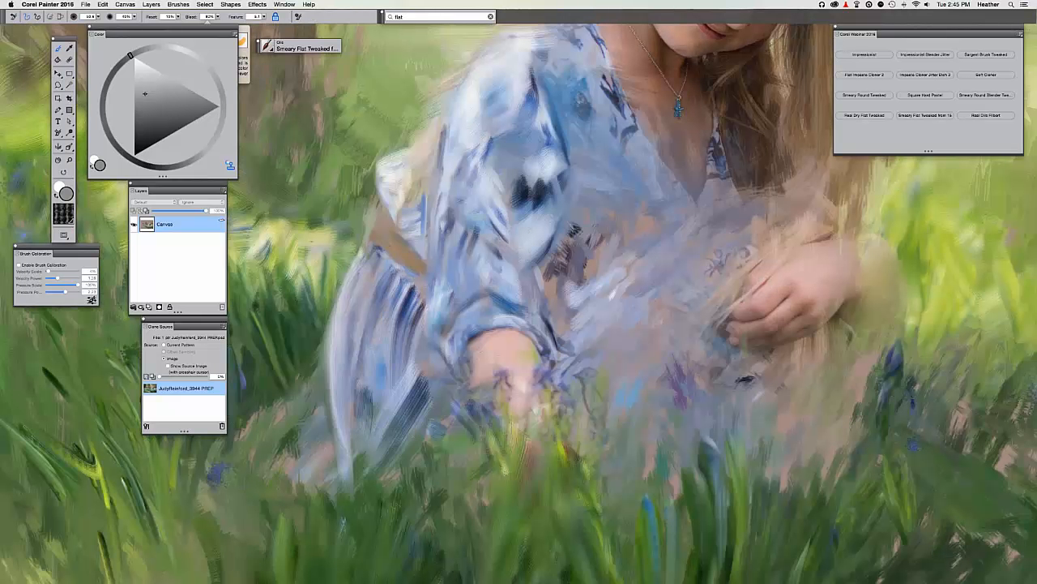
key(super+minus)
key(super+minus)
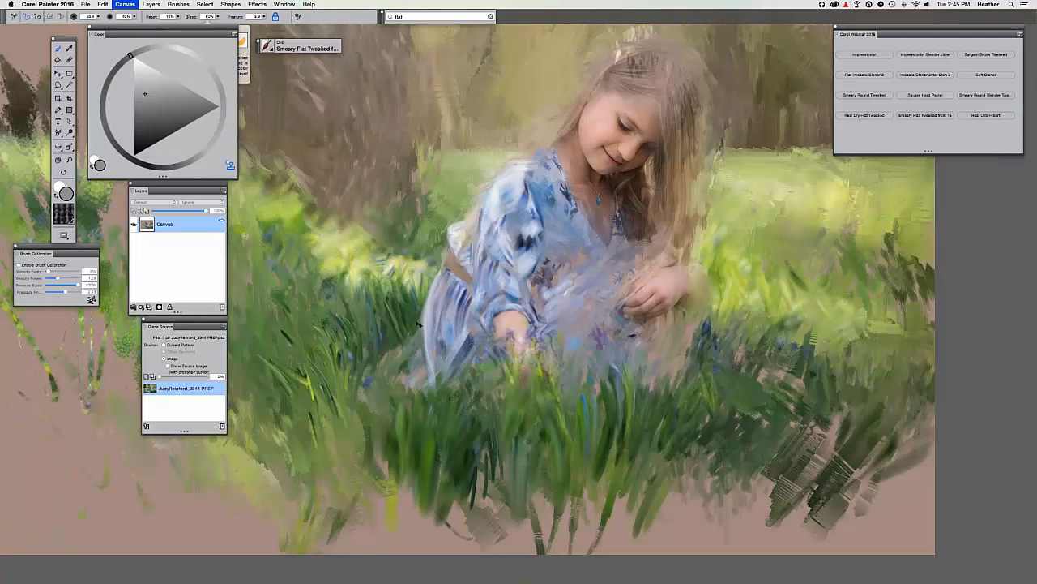
Compare with the source and add light blue-purple strokes on the dress near her hand.
key(super+t)
key(super+t)
key(super+t)
key(super+t)
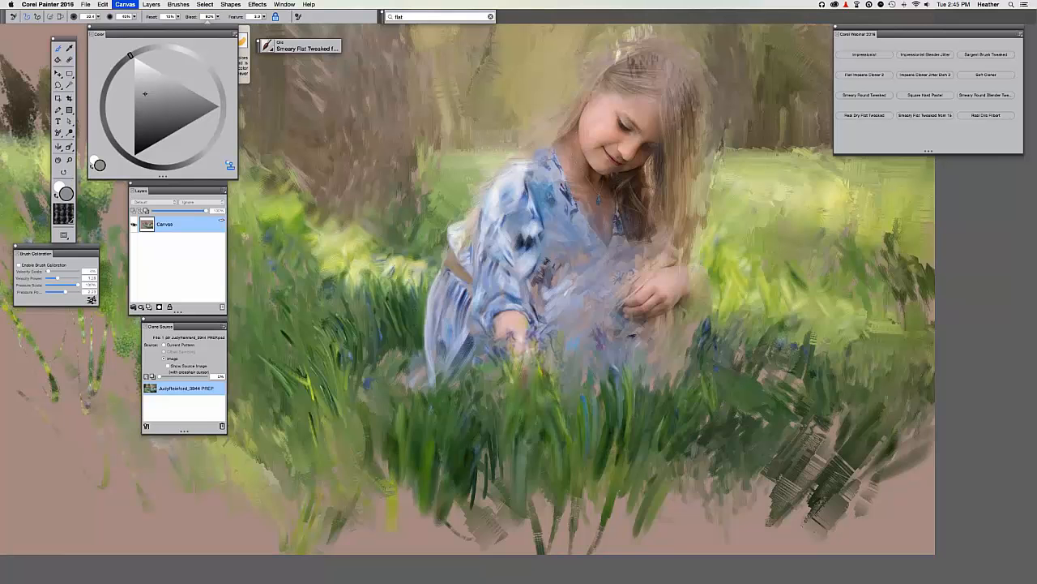
key(super+t)
key(super+t)
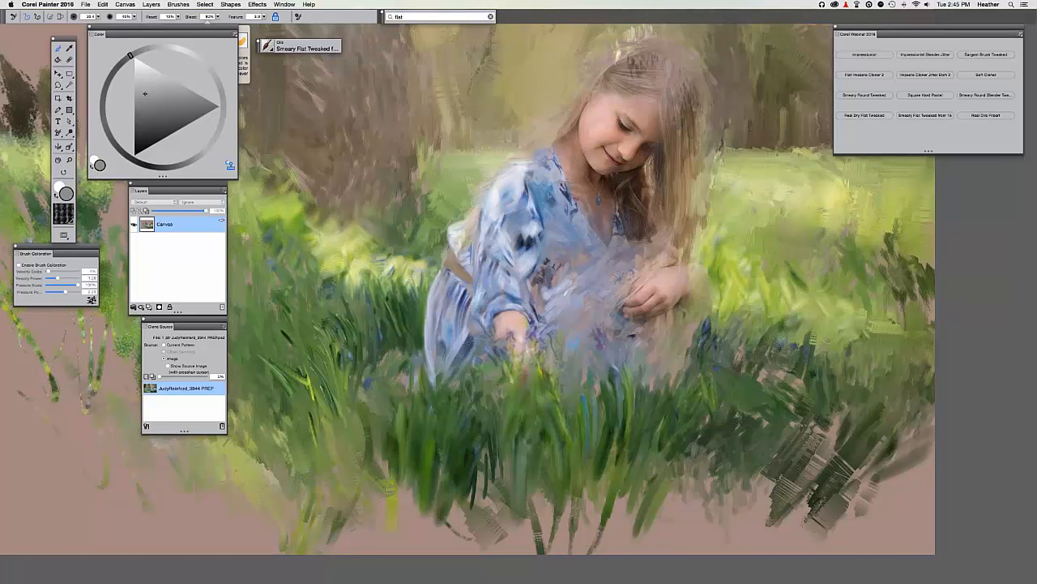
key(super+t)
key(super+t)
mouse_move(457, 337)
mouse_down()
mouse_move(462, 355)
mouse_move(451, 366)
mouse_up()
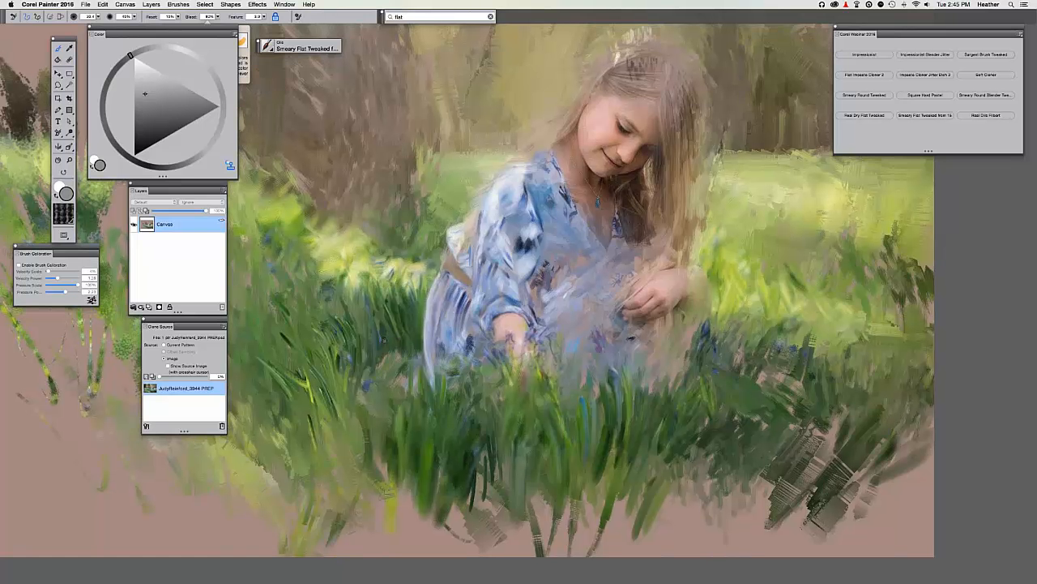
drag(426, 296, 384, 340)
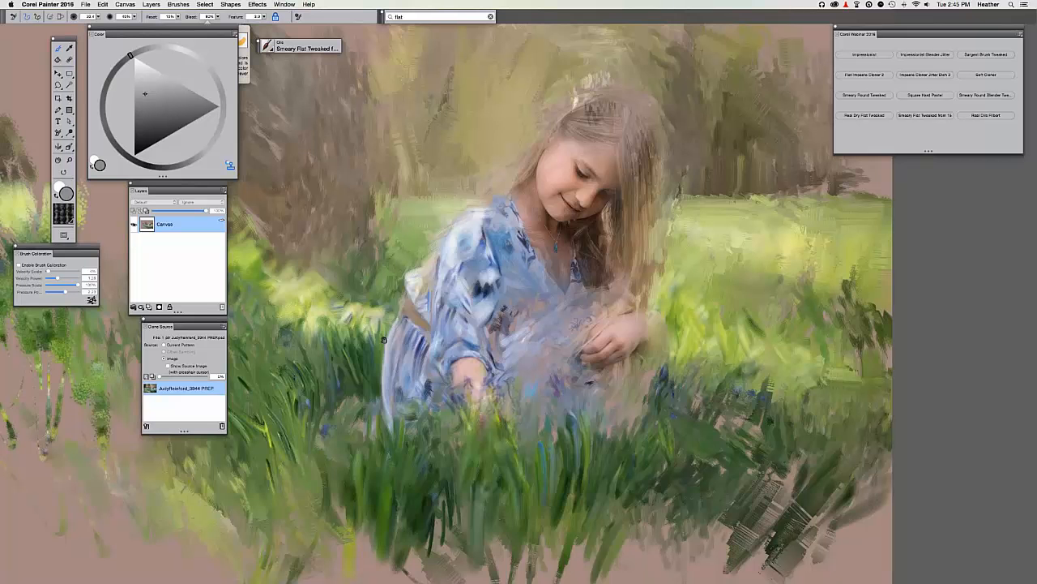
key(super+t)
key(super+t)
key(super+t)
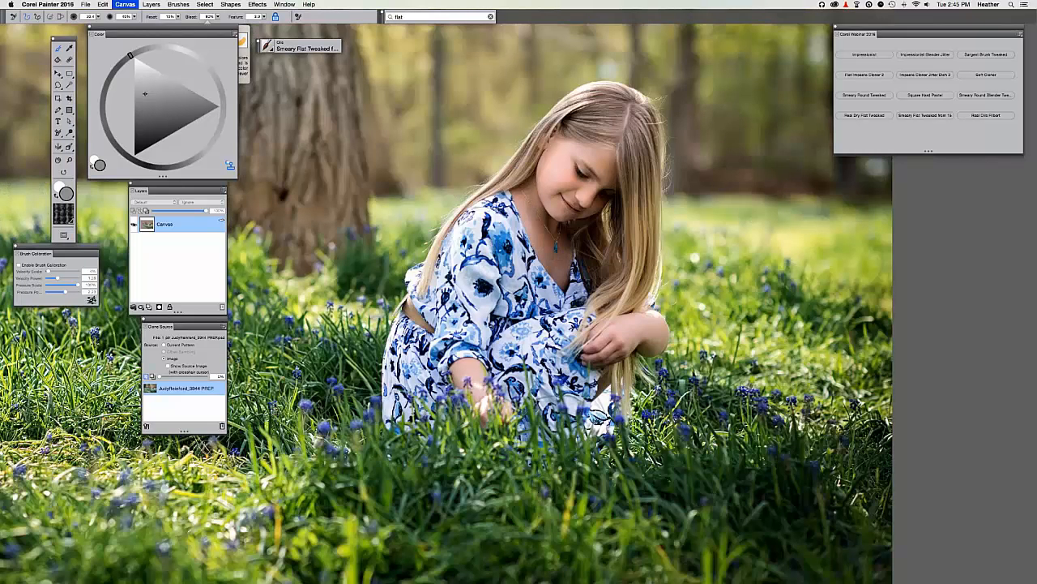
key(super+t)
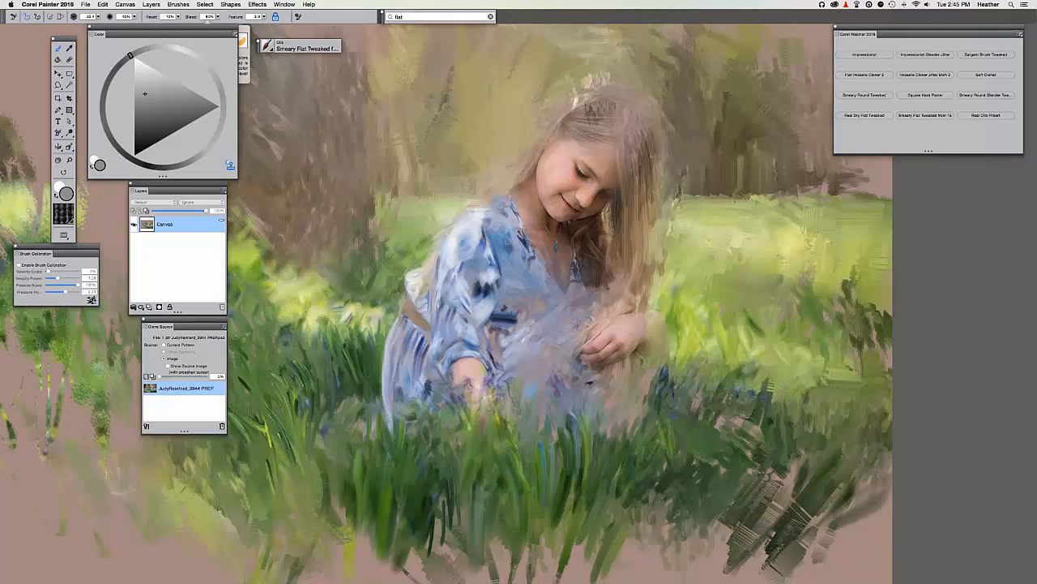
key(super+t)
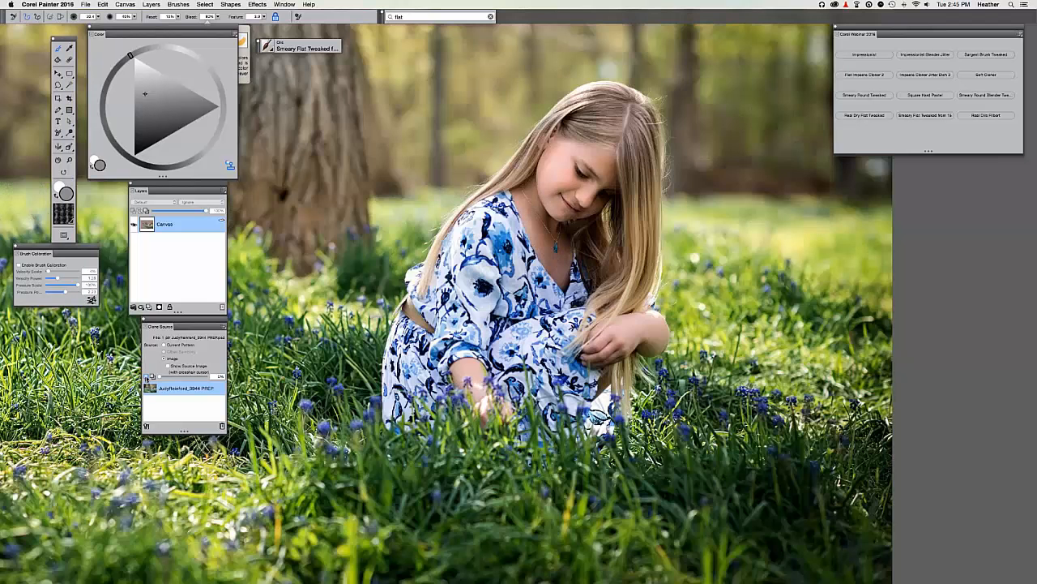
key(super+t)
key(super+t)
key(super+t)
key(super+t)
key(super+t)
key(super+t)
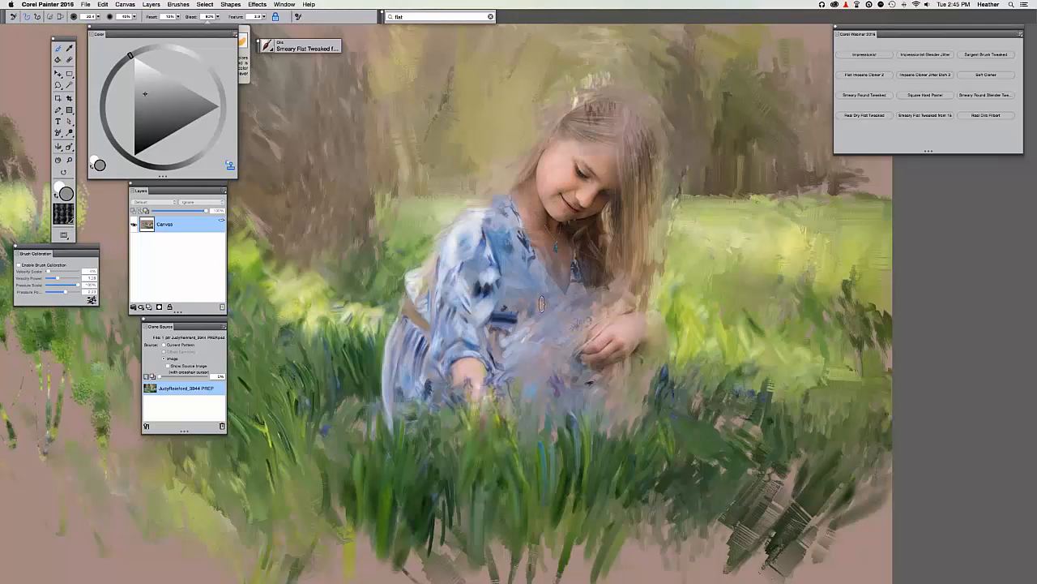
key(super+t)
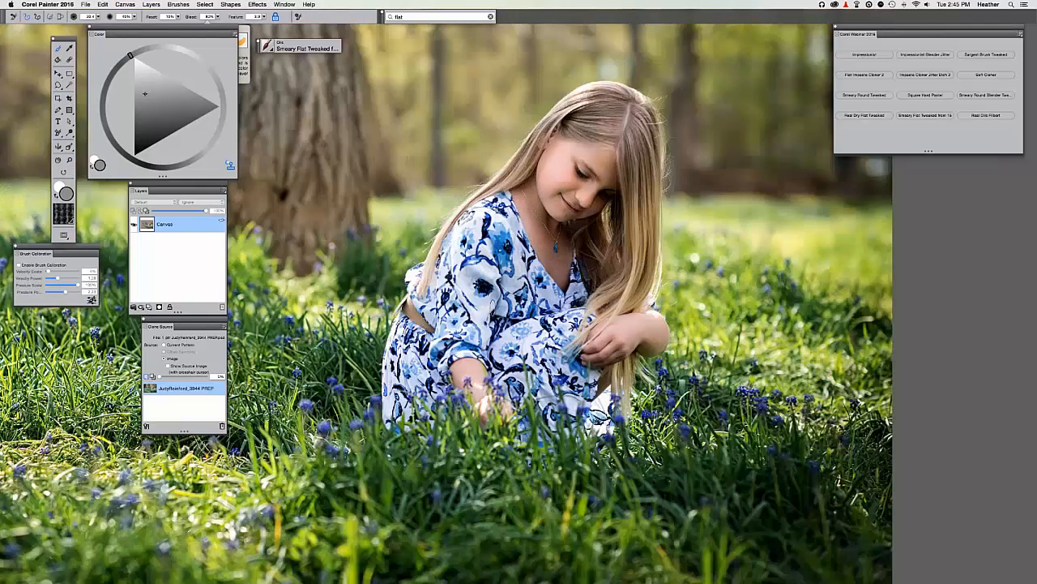
key(super+t)
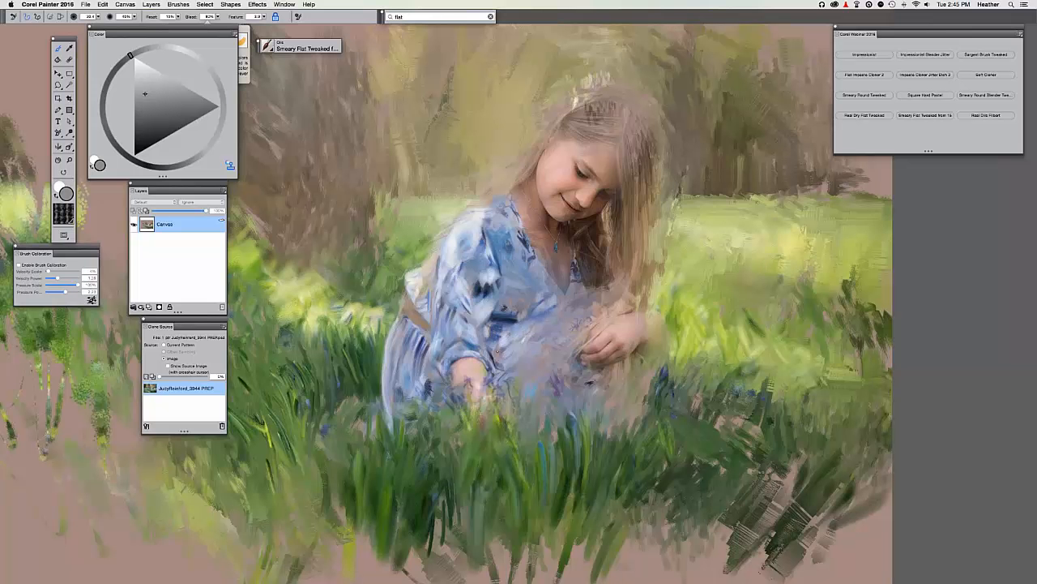
key(super+t)
key(super+t)
key(super+t)
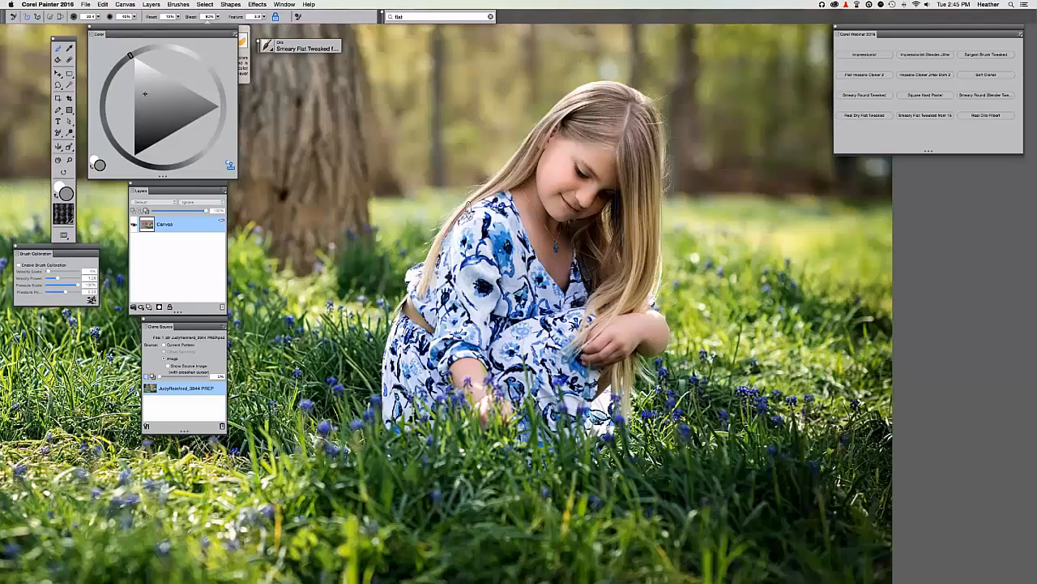
key(super+t)
key(super+t)
key(super+t)
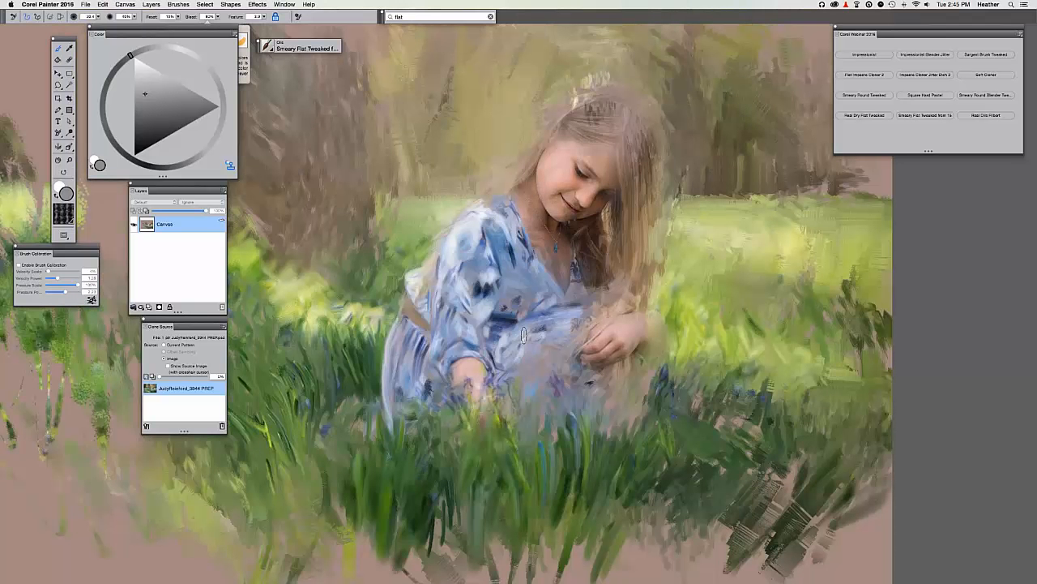
key(super+t)
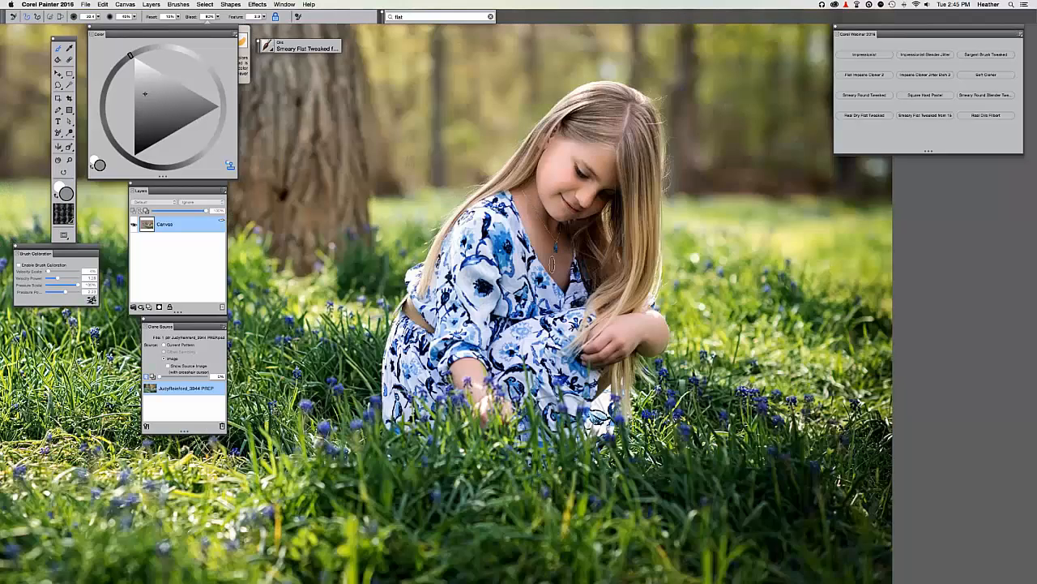
key(super+t)
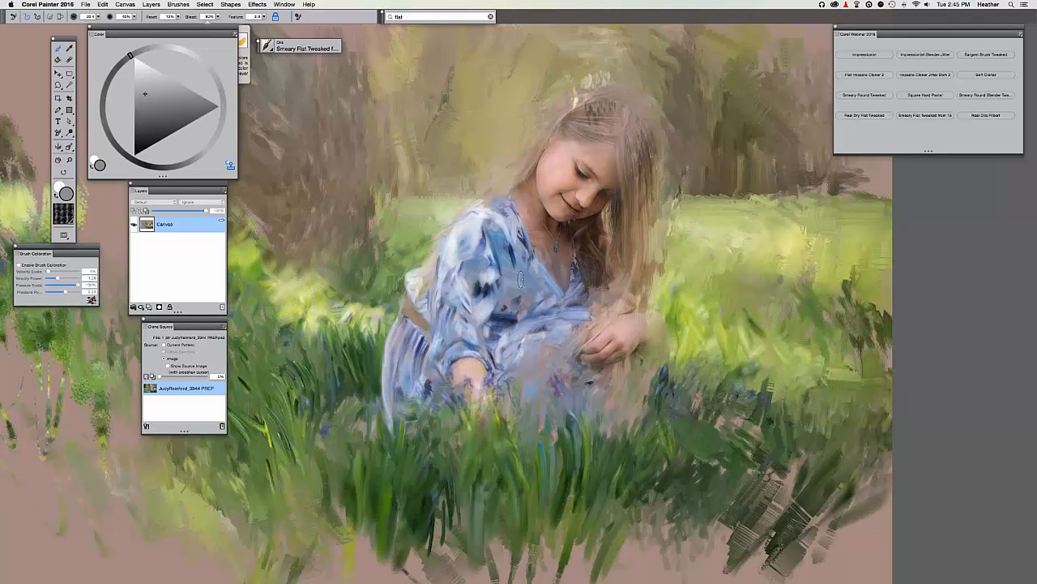
key(super+plus)
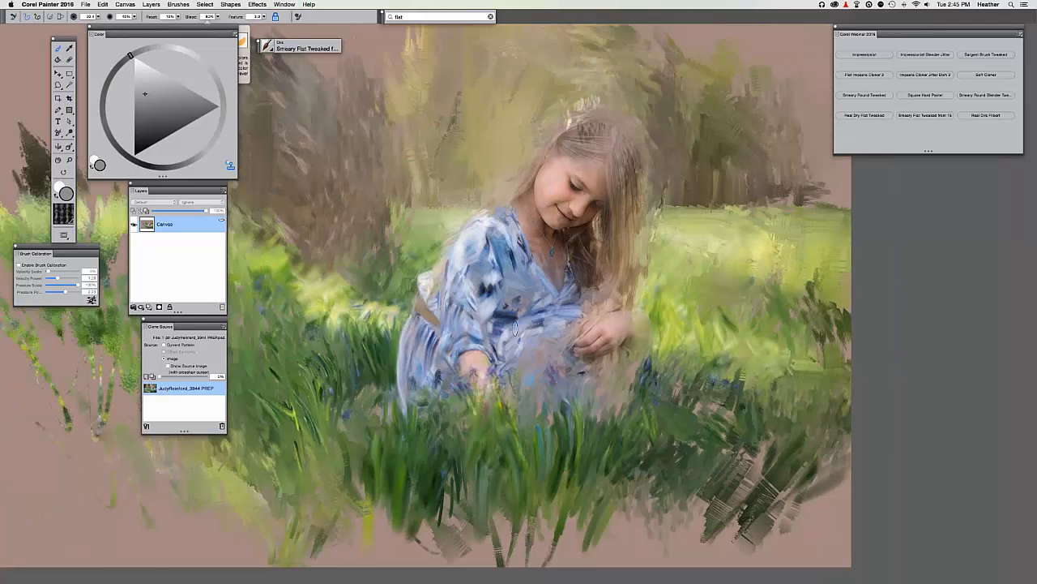
key(super+t)
key(super+t)
key(super+t)
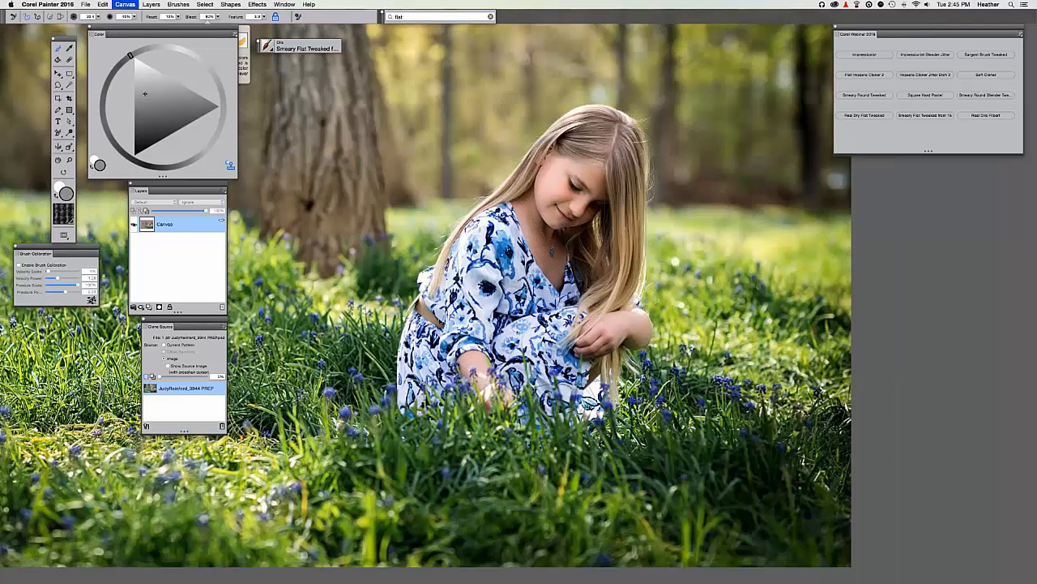
key(super+t)
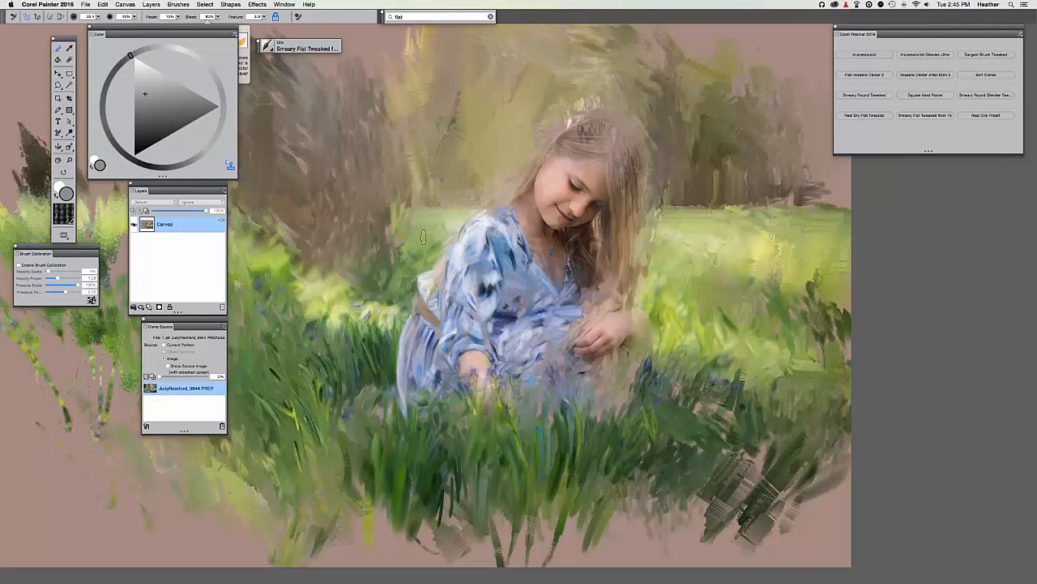
key(super+equal)
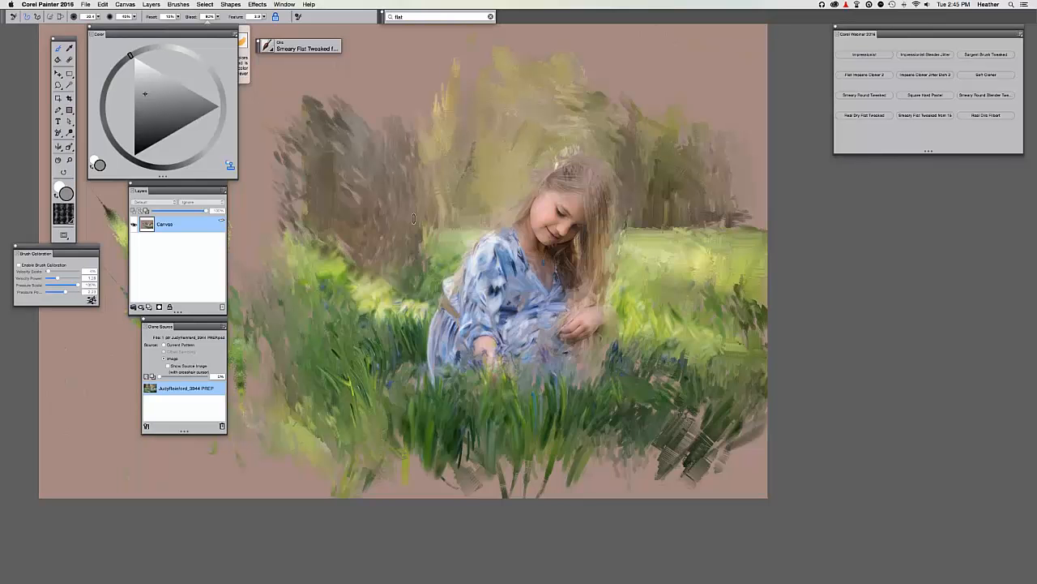
Save the painting in Photoshop format through Save Image As, then zoom back in.
key(super+shift+s)
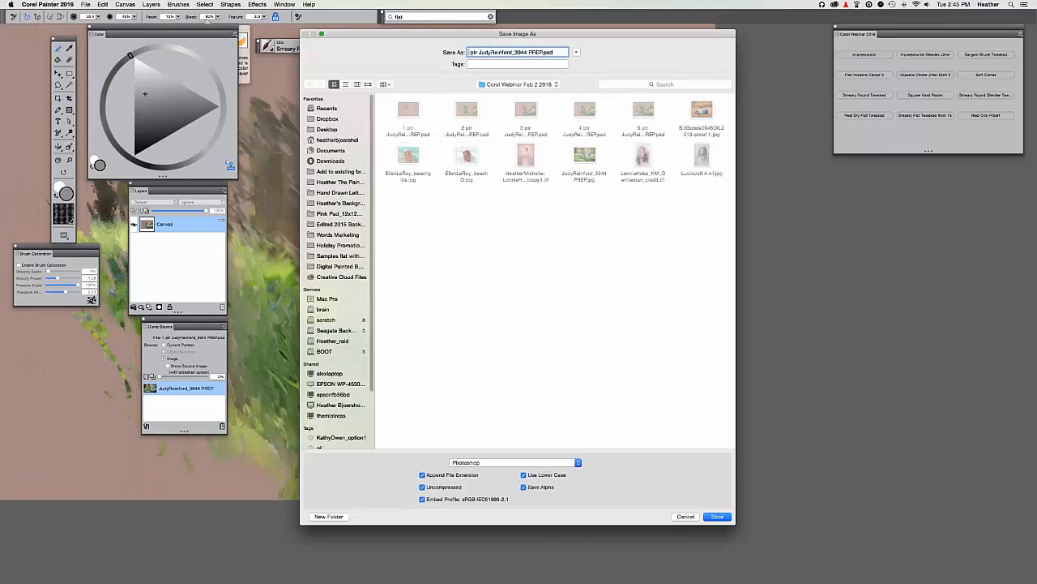
key(Return)
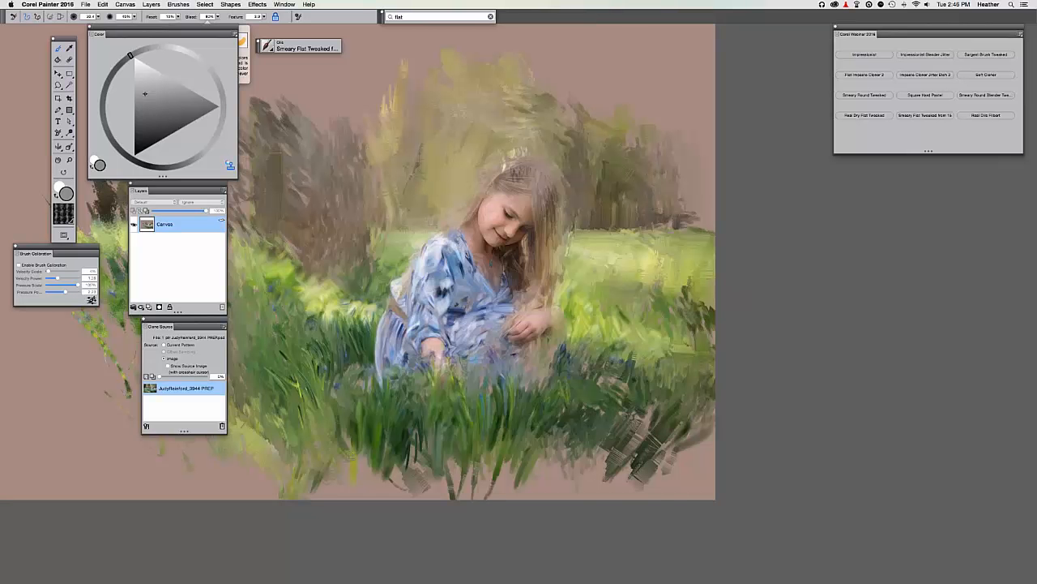
key(super+plus)
key(super+plus)
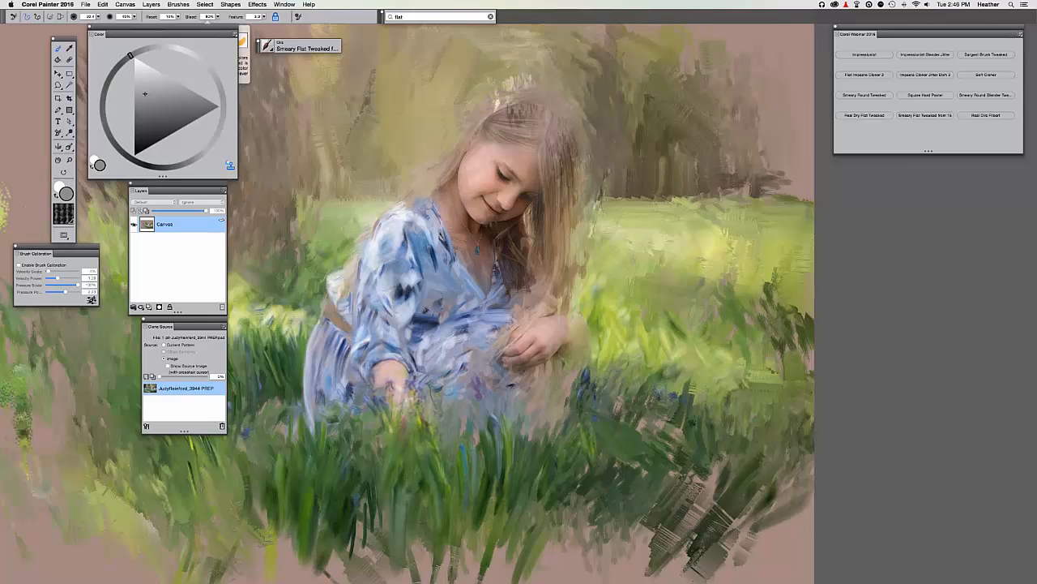
key(super+plus)
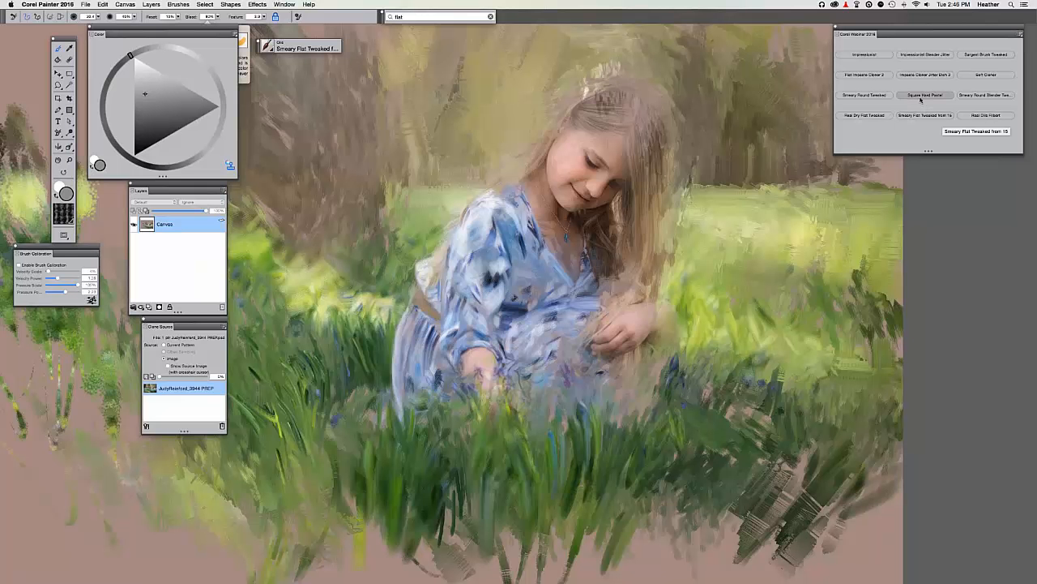
Switch to the Square Hard Pastel brush with clone colour on and size about 15.
click(921, 96)
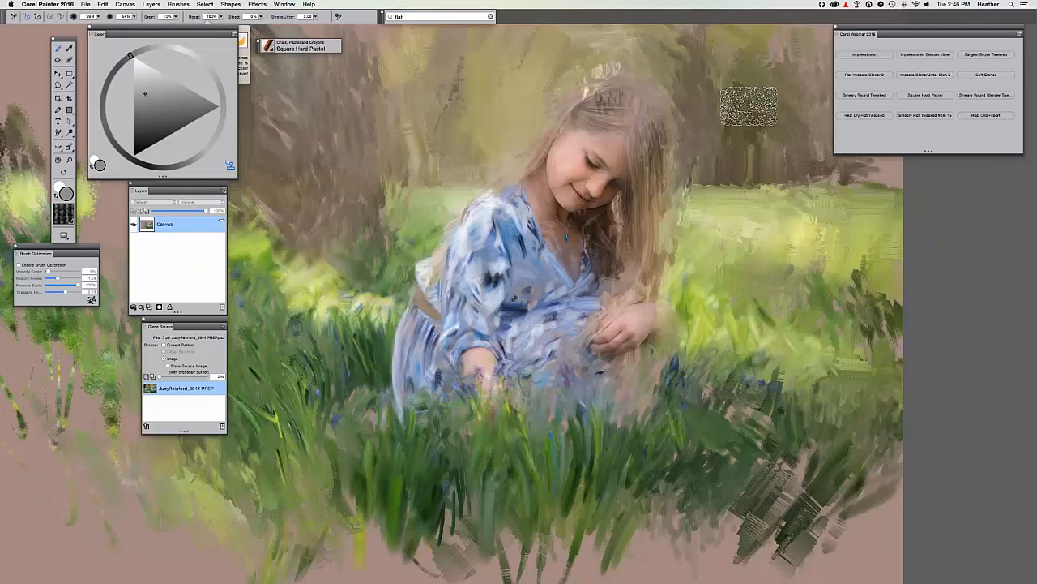
key(super+=)
key(u)
mouse_move(402, 178)
mouse_down()
mouse_move(424, 151)
mouse_move(433, 162)
mouse_move(389, 342)
mouse_up()
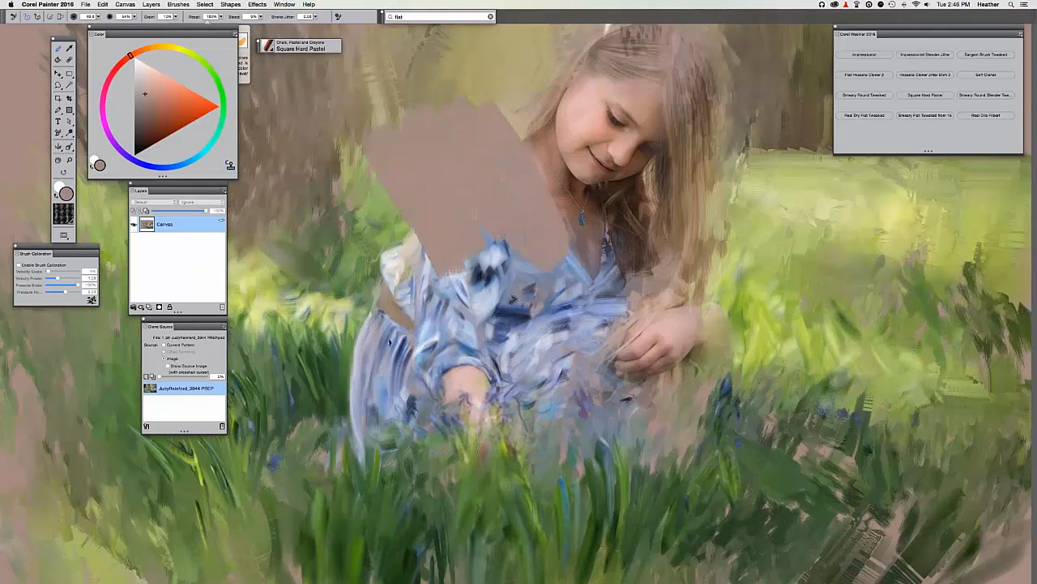
mouse_move(278, 190)
mouse_down()
mouse_move(567, 260)
mouse_move(680, 381)
mouse_move(729, 348)
mouse_up()
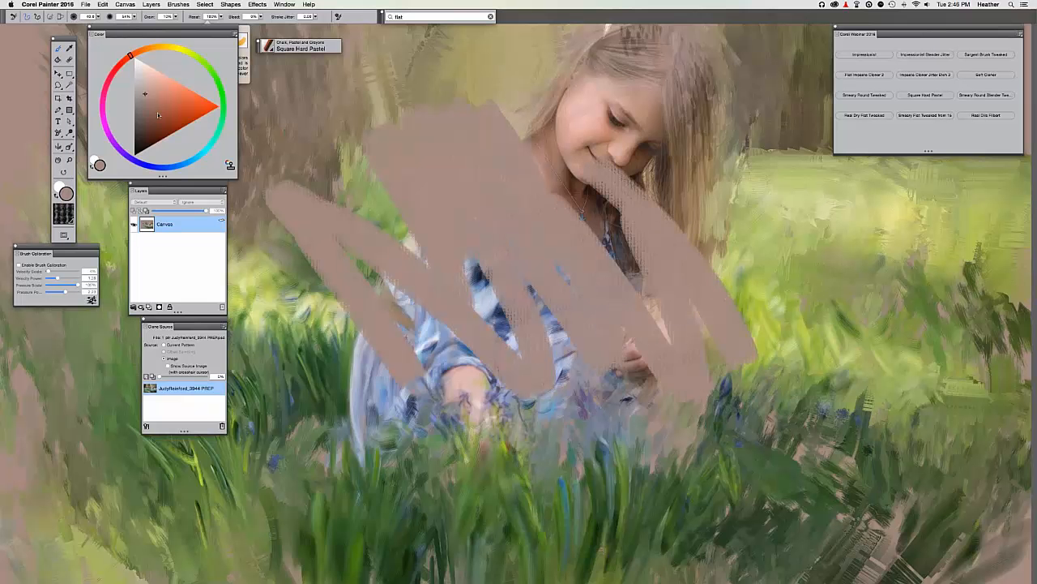
key(super+z)
click(230, 166)
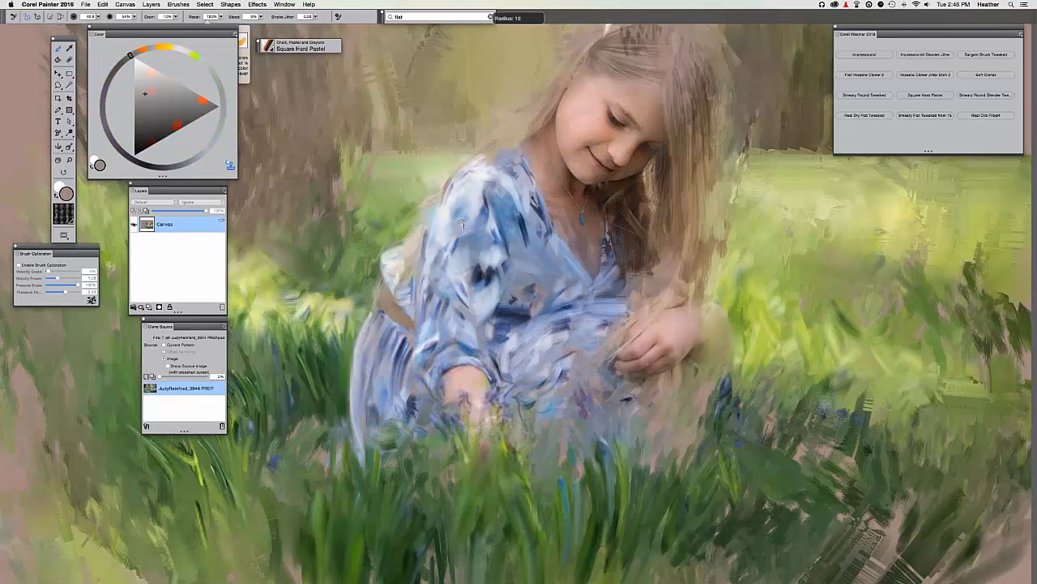
drag(462, 225, 469, 222)
Compare with the source, bring the hand into view, and paint darker skin along the forearm.
key(super+t)
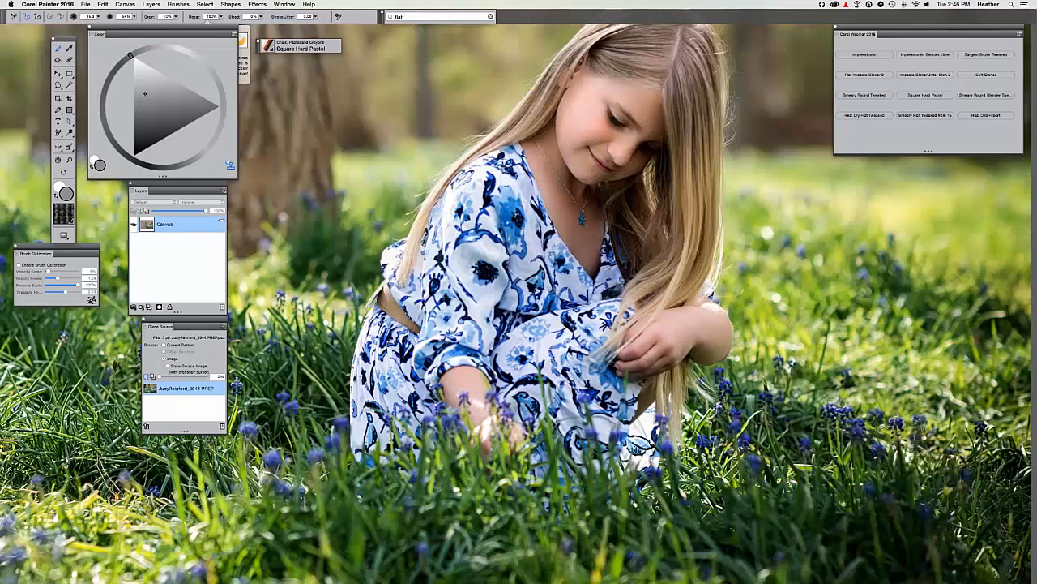
key(super+t)
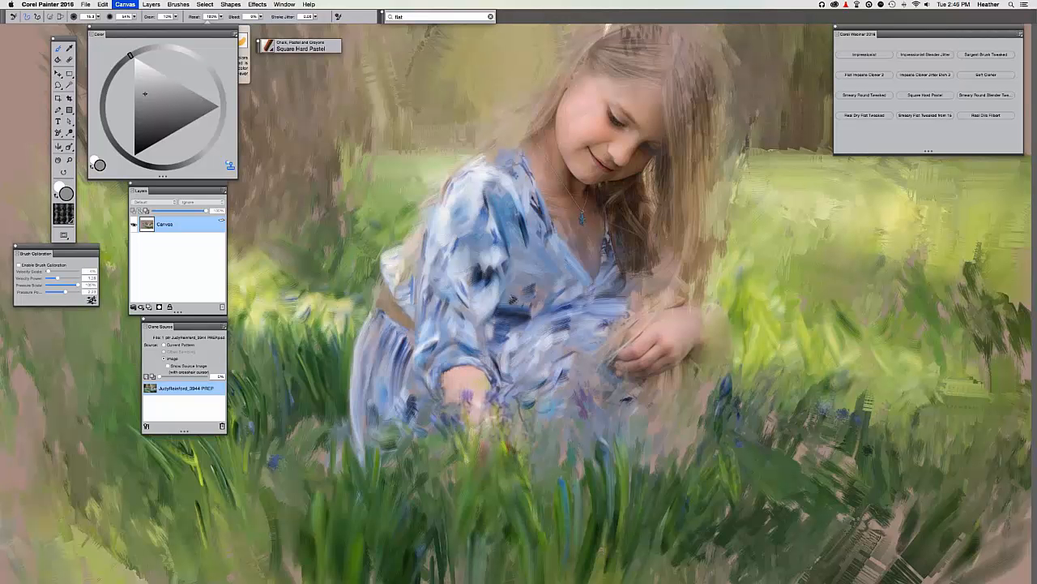
key(super+t)
key(super+t)
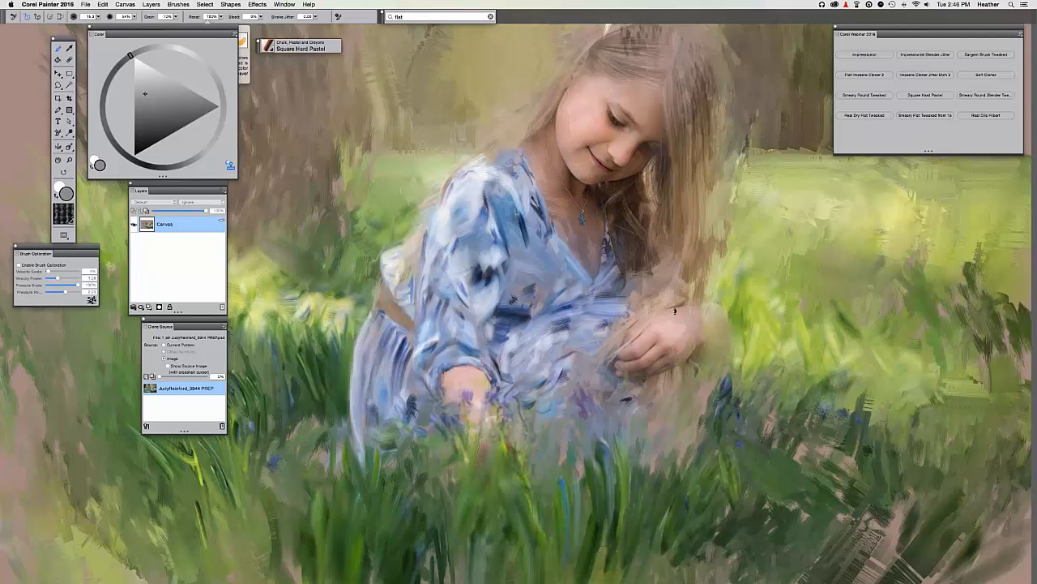
key(super+t)
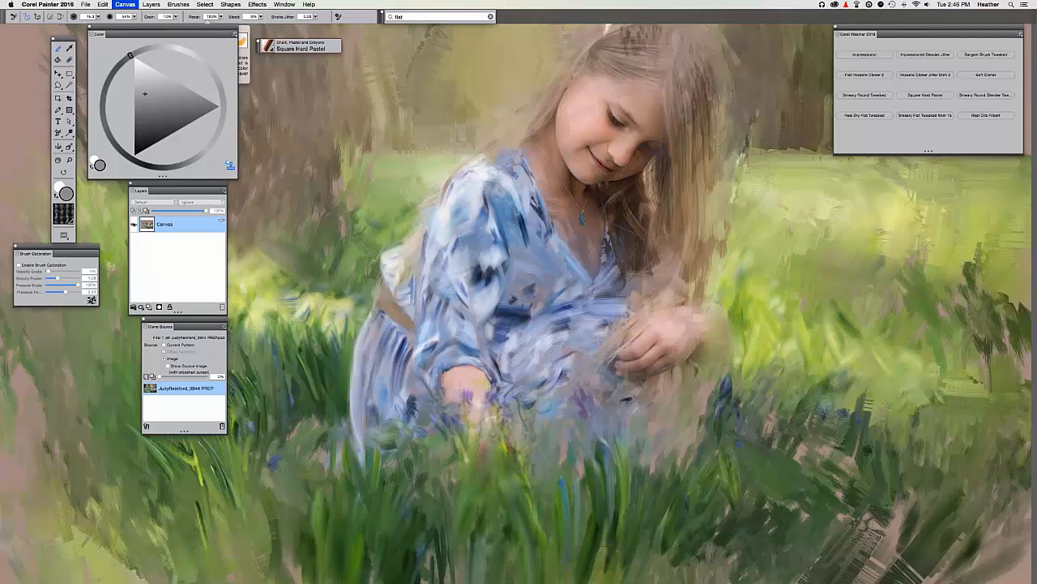
key(super+t)
drag(515, 263, 511, 262)
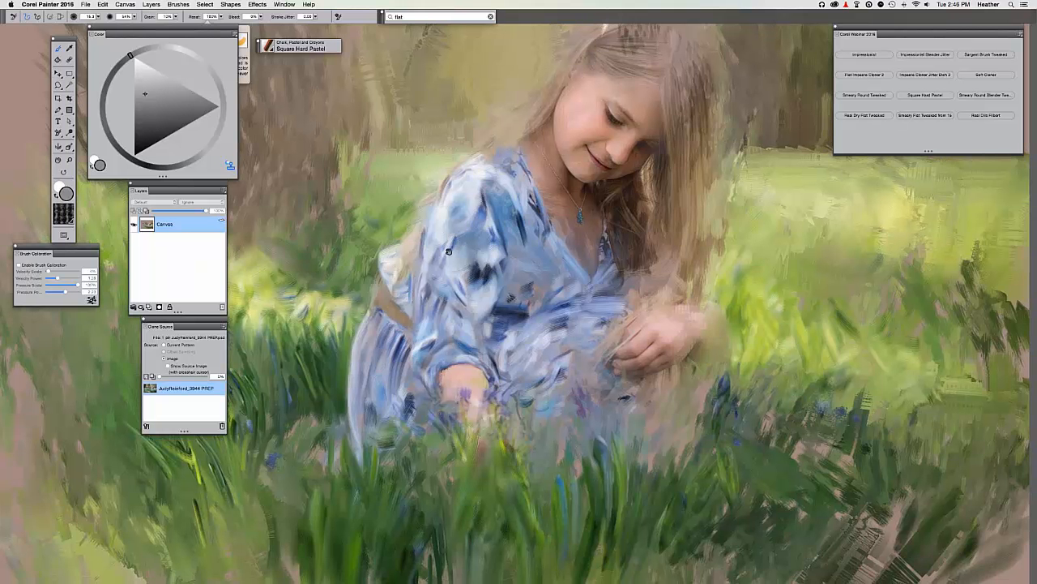
drag(449, 251, 277, 199)
key(super+plus)
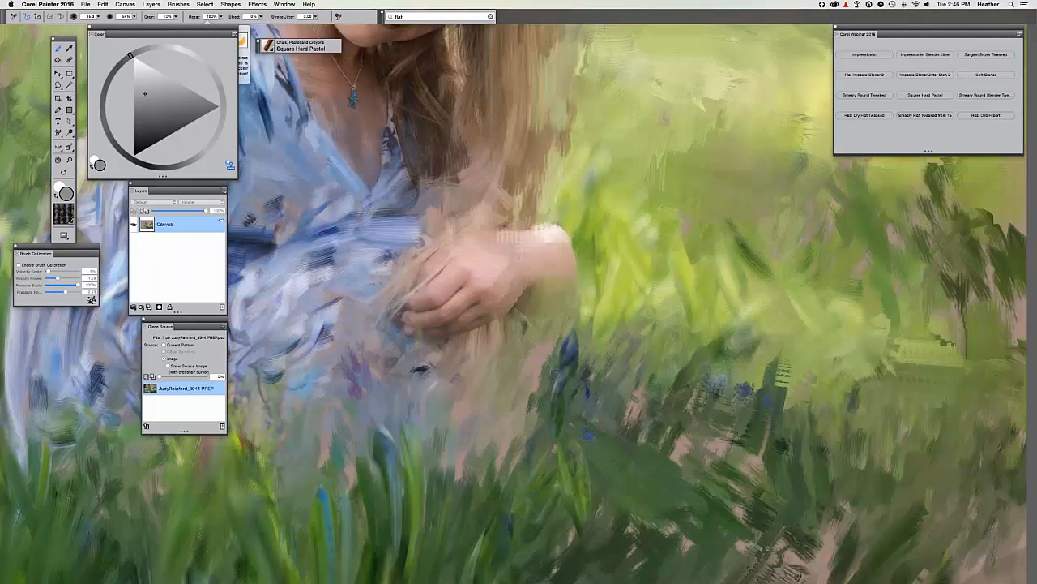
click(125, 5)
key(super+t)
mouse_move(563, 289)
mouse_down()
mouse_move(560, 308)
mouse_move(544, 311)
mouse_up()
Paint around the hand, reshape the finger shadow, dab green grass below, and show Paper Textures.
key(super+t)
space+drag(501, 267, 572, 303)
key(super+t)
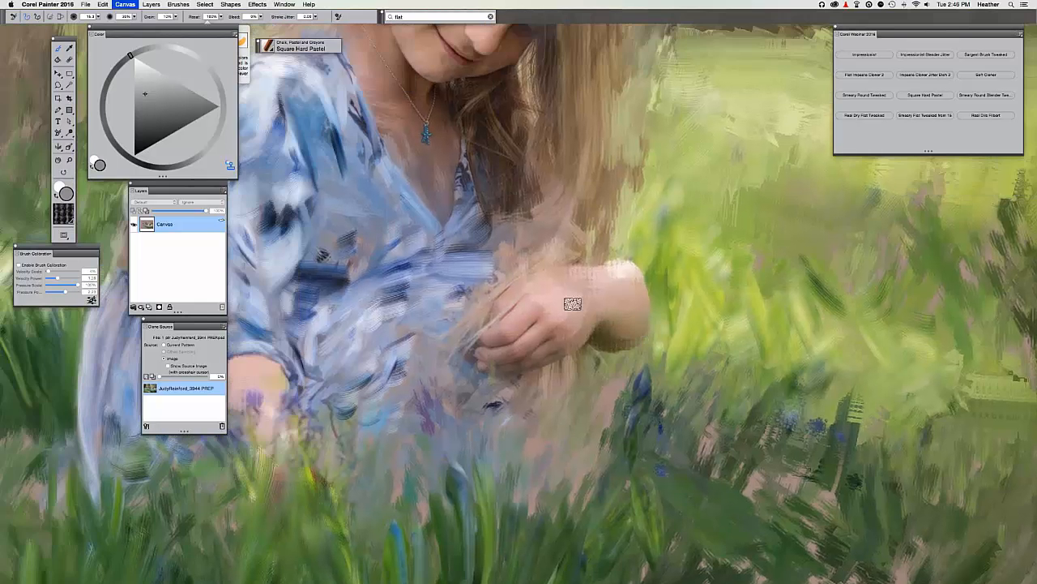
drag(504, 352, 478, 355)
mouse_move(559, 349)
mouse_down()
mouse_move(493, 371)
mouse_move(480, 364)
mouse_move(538, 355)
mouse_move(528, 368)
mouse_up()
drag(494, 371, 481, 378)
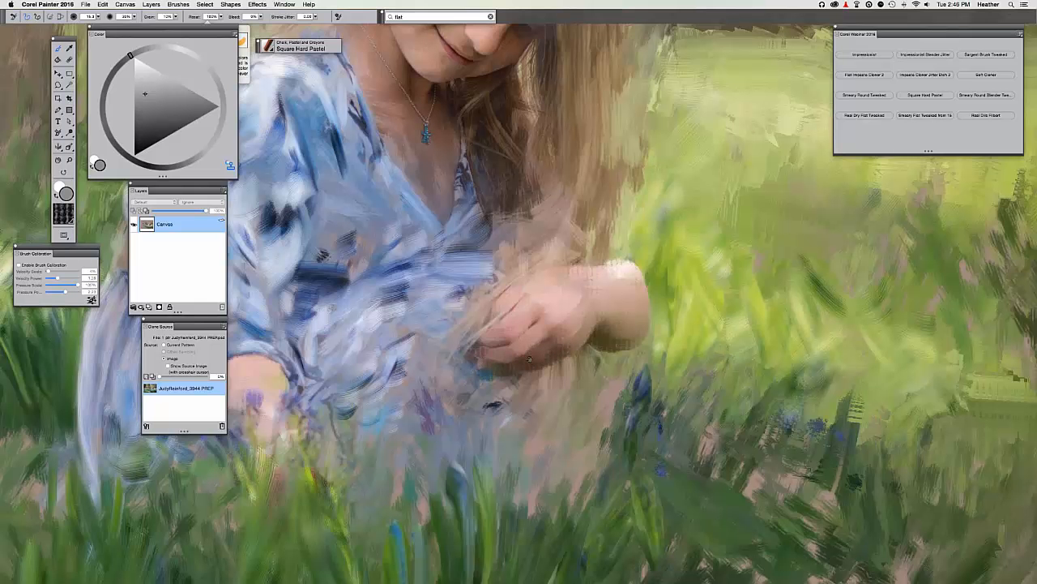
key(super+t)
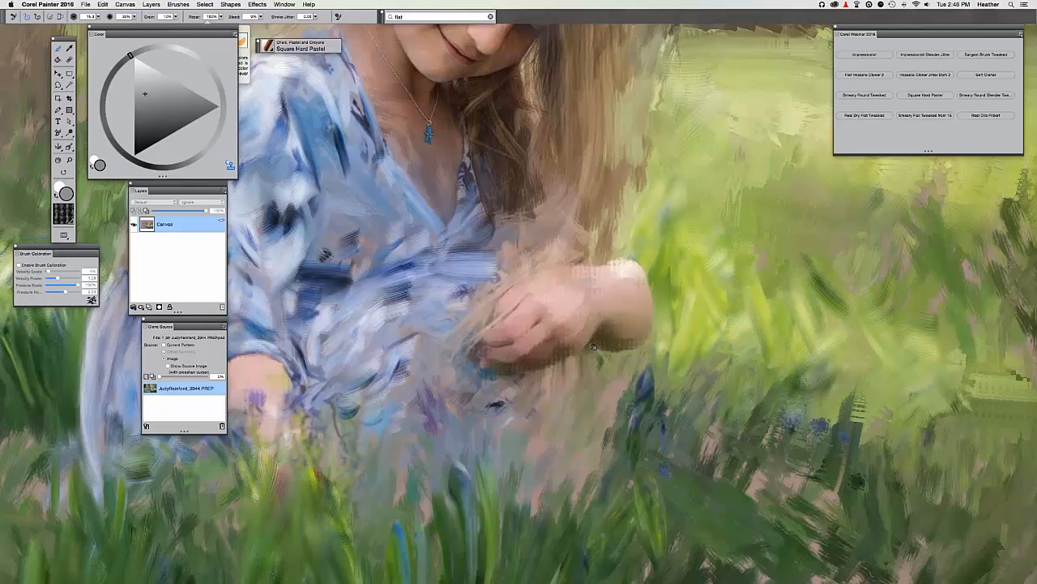
space+drag(594, 346, 747, 325)
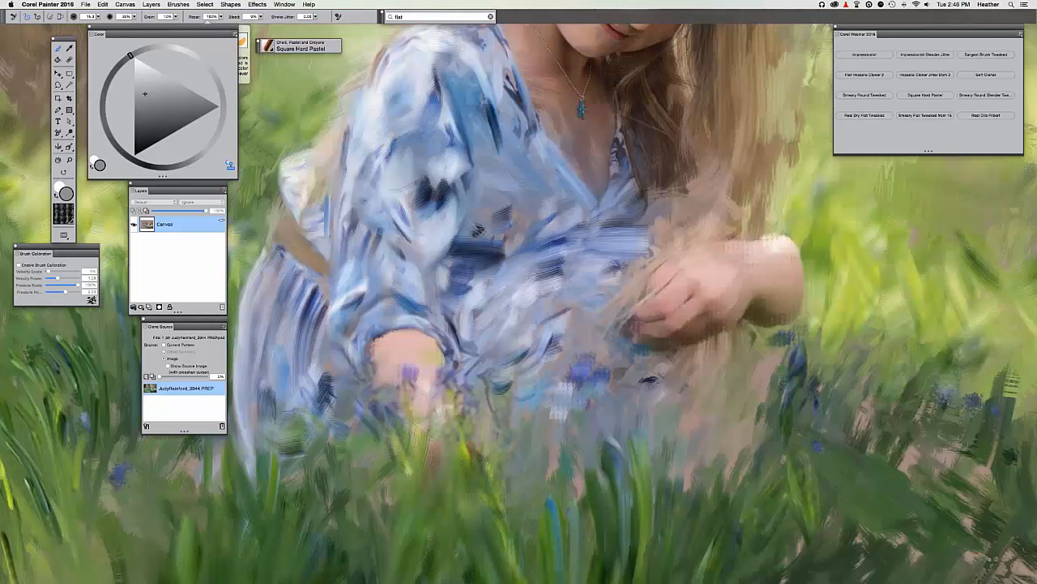
drag(548, 416, 525, 438)
click(64, 217)
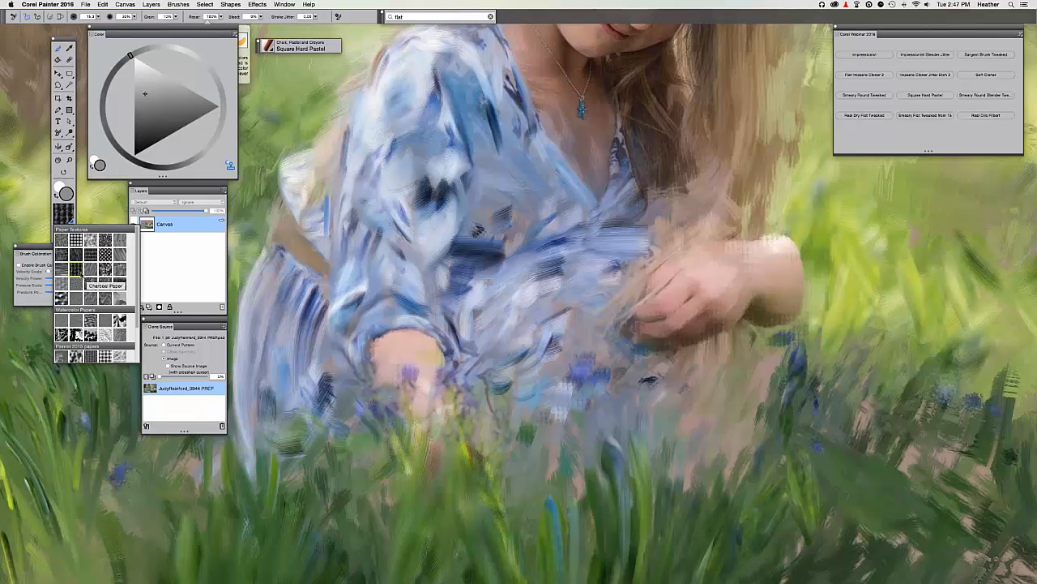
Close the paper textures and compare the painting with the source at several zoom levels.
click(78, 274)
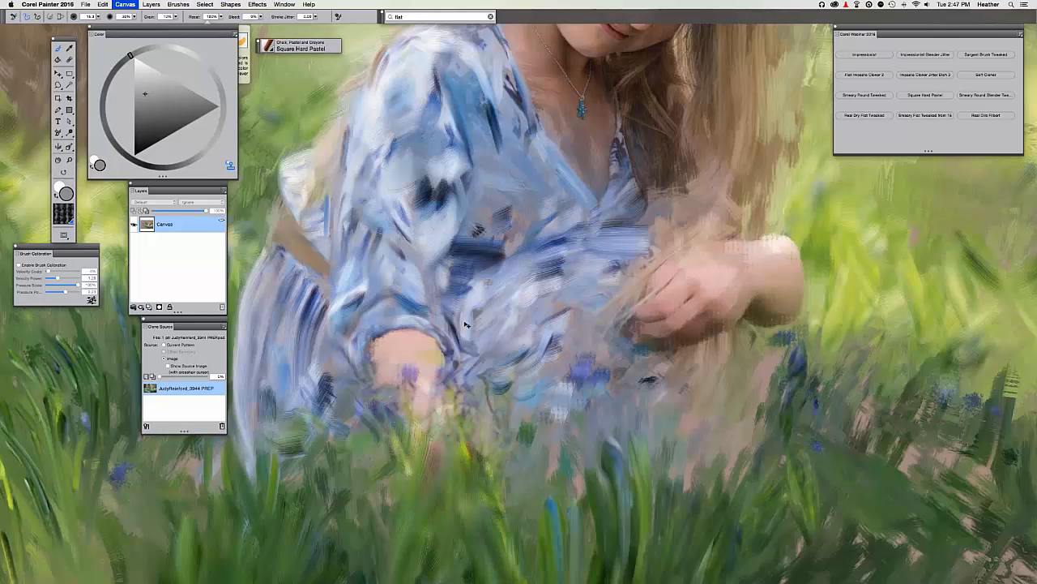
key(super+t)
key(super+t)
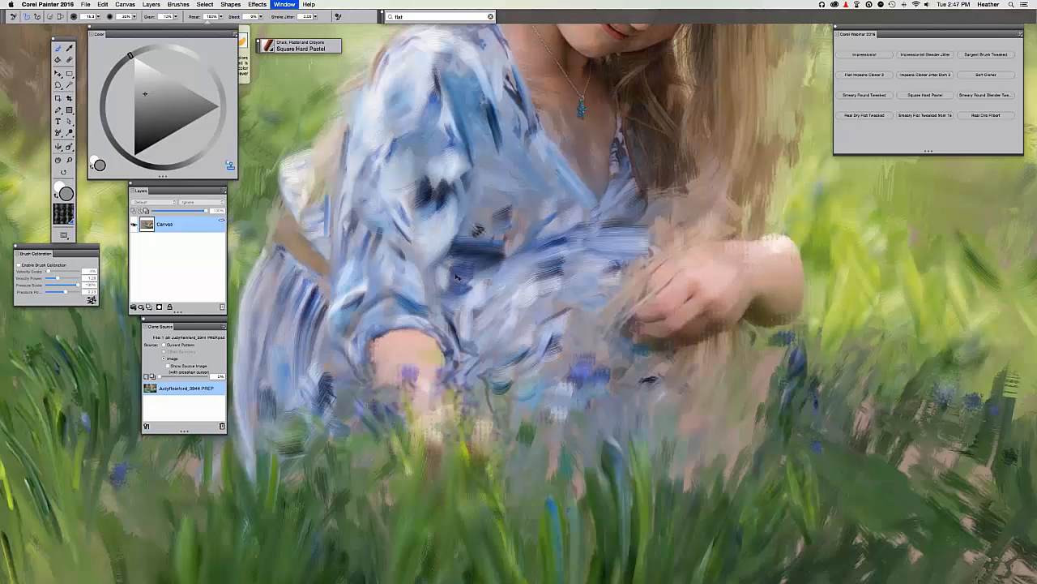
key(super+minus)
key(super+minus)
key(super+minus)
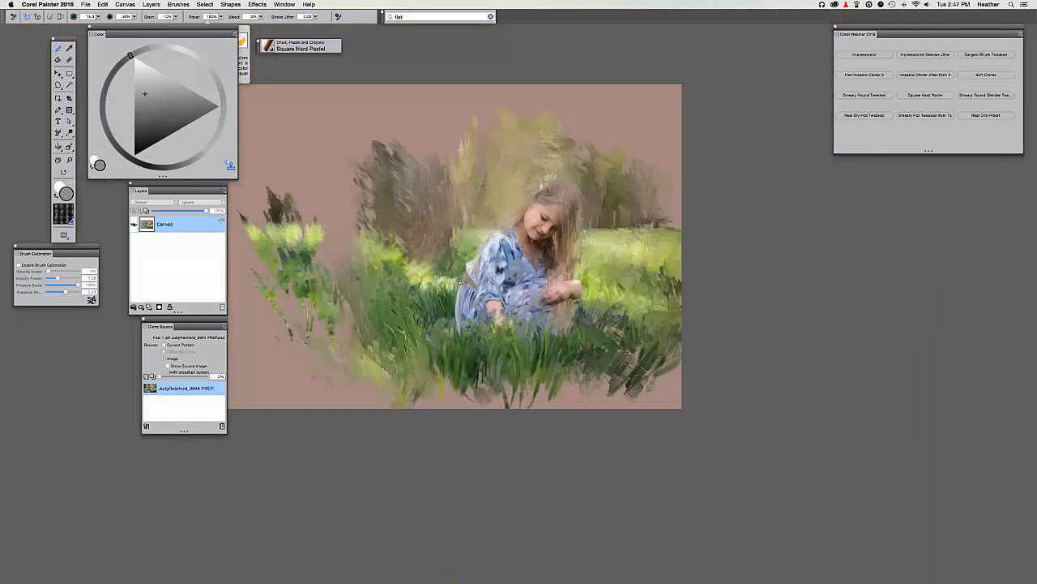
key(super+equal)
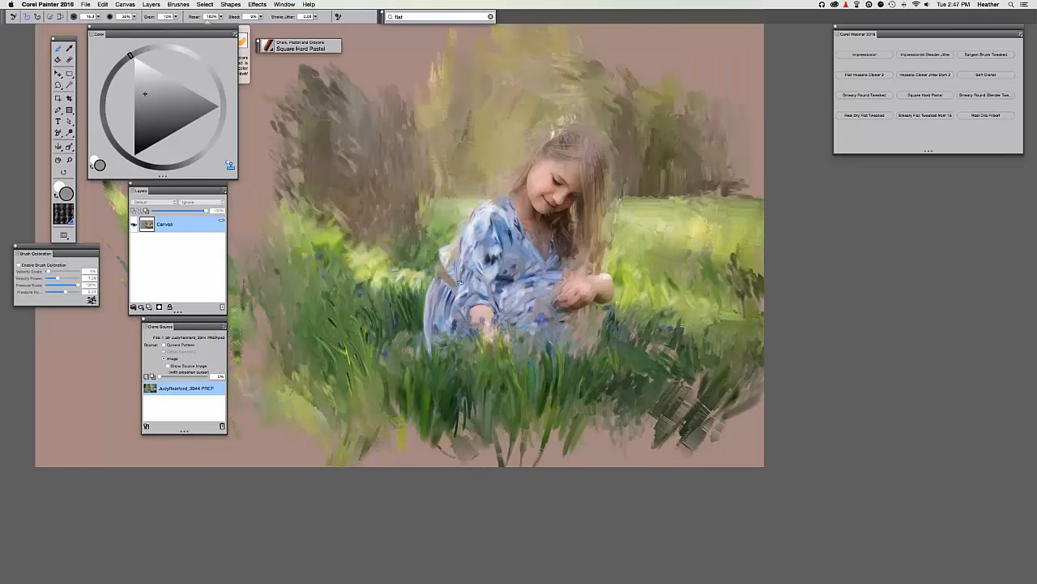
key(super+equal)
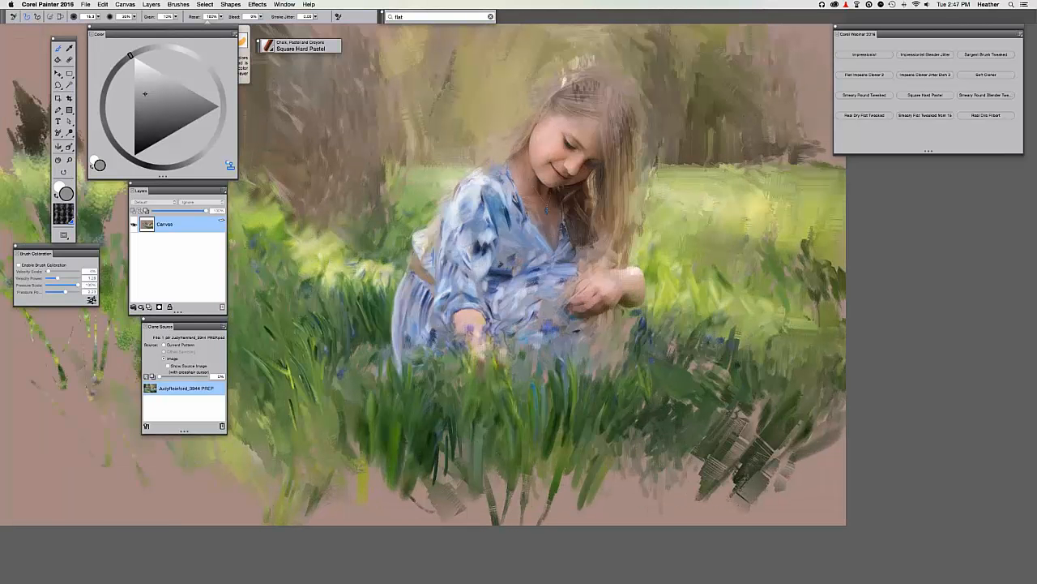
key(super+equal)
drag(567, 339, 624, 399)
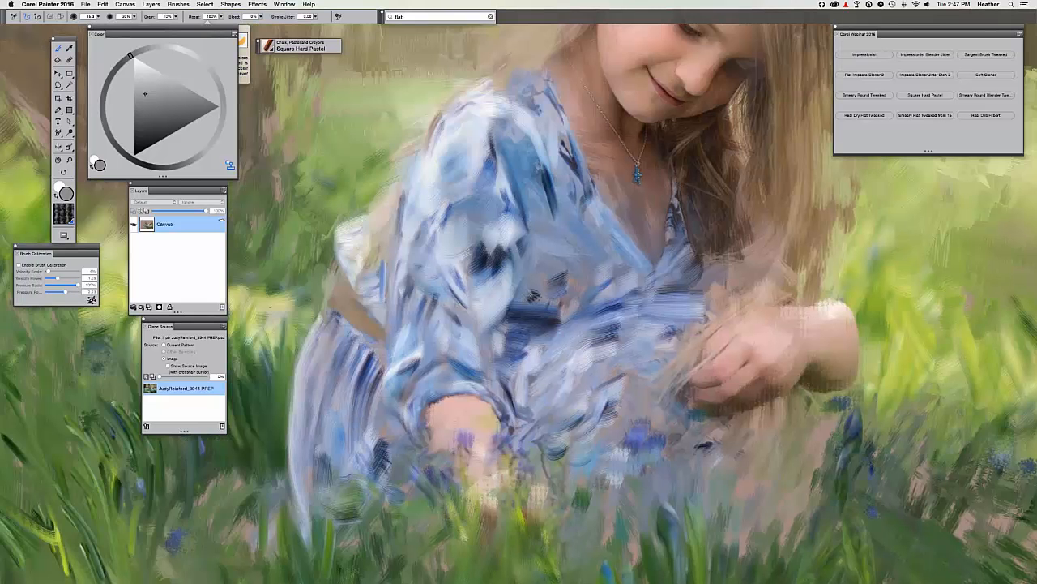
key(super+t)
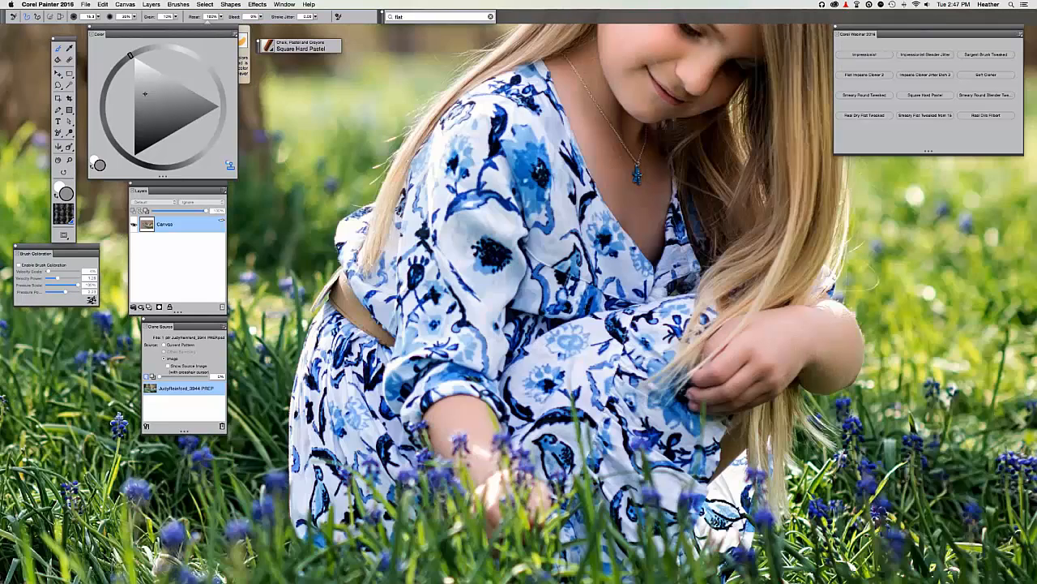
key(super+t)
key(super+t)
key(super+t)
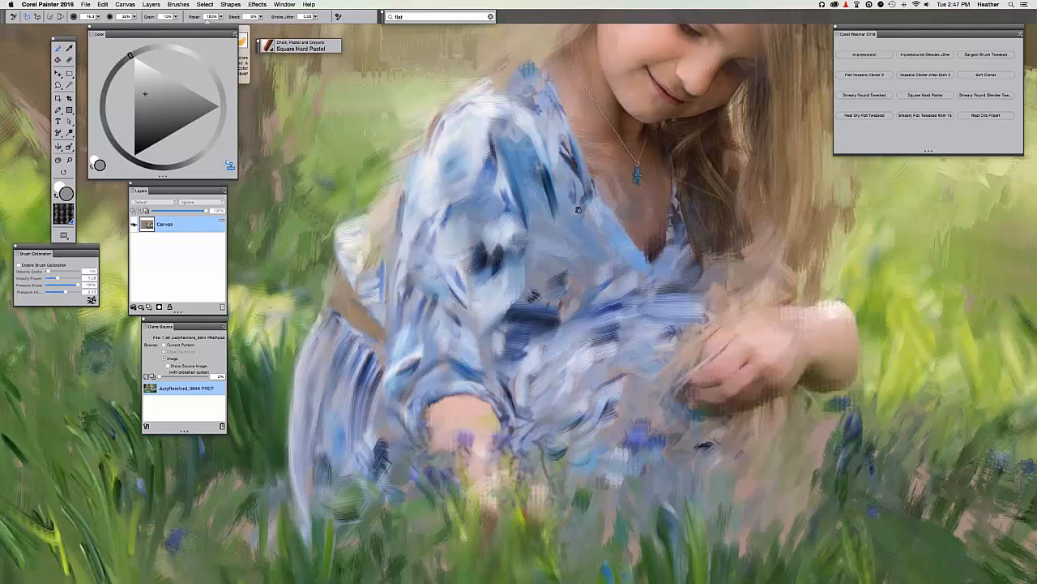
Pan up toward the girl's face, compare again, and reframe the view on her dress.
drag(577, 210, 584, 206)
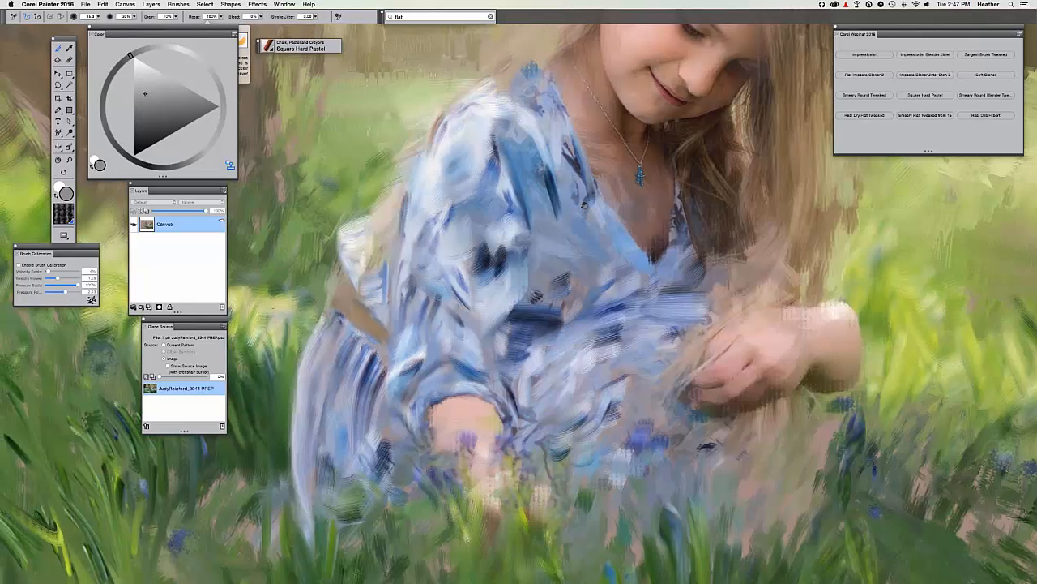
drag(391, 177, 485, 260)
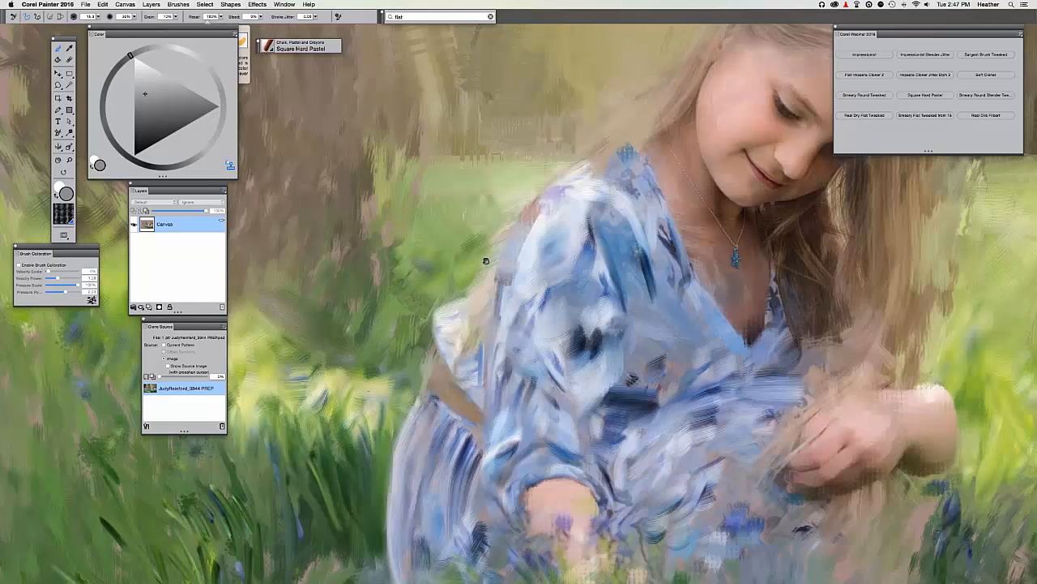
drag(486, 261, 488, 256)
scroll(523, 184, down, 5)
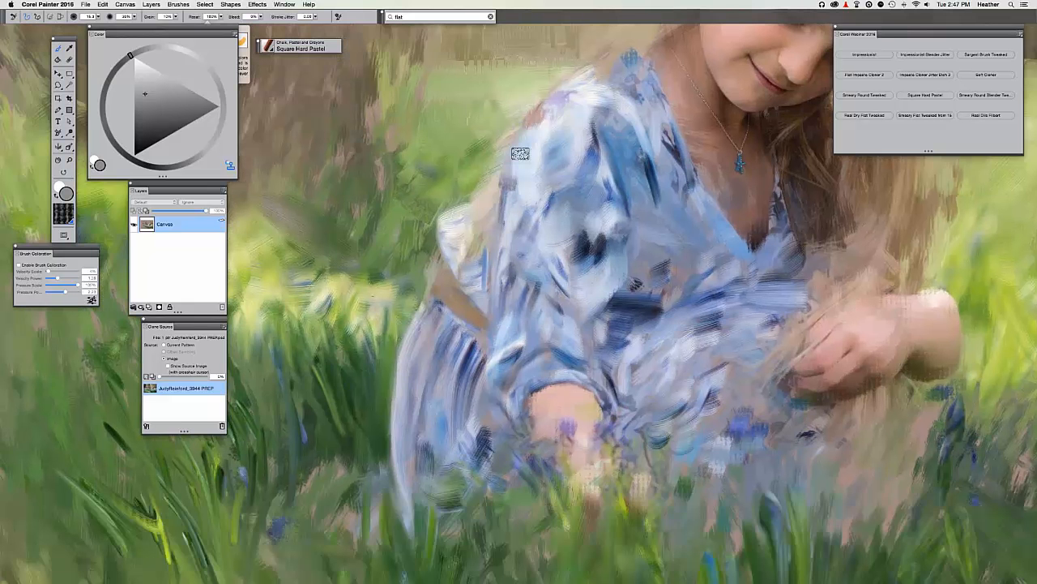
key(super+t)
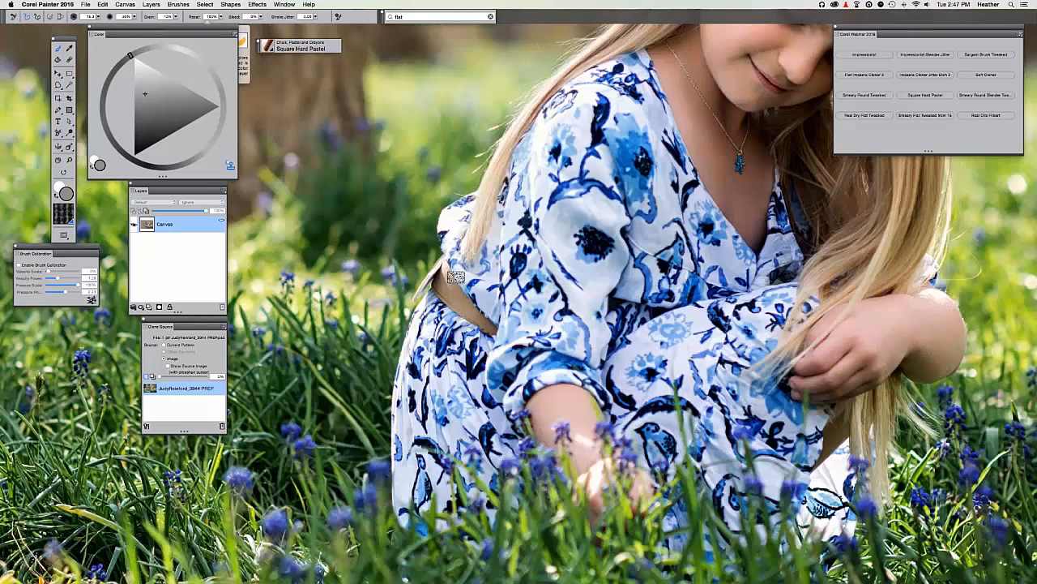
key(super+t)
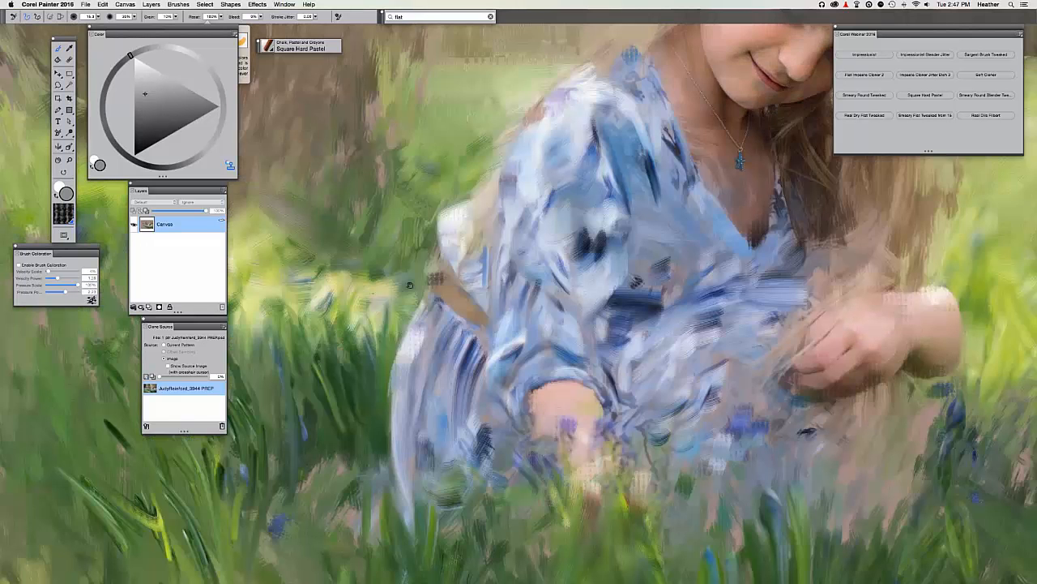
scroll(411, 285, down, 5)
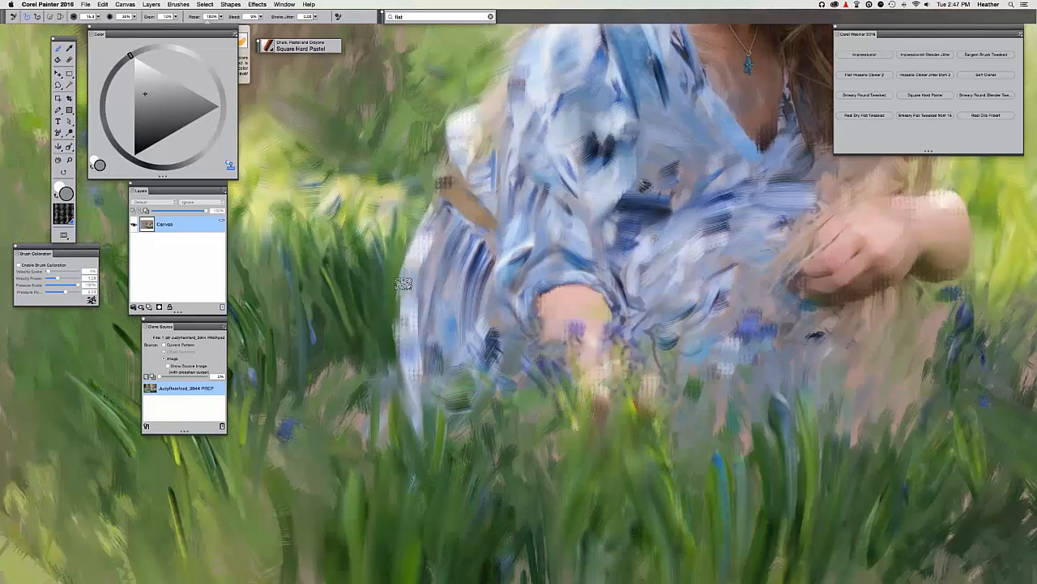
key(super+minus)
drag(446, 334, 388, 386)
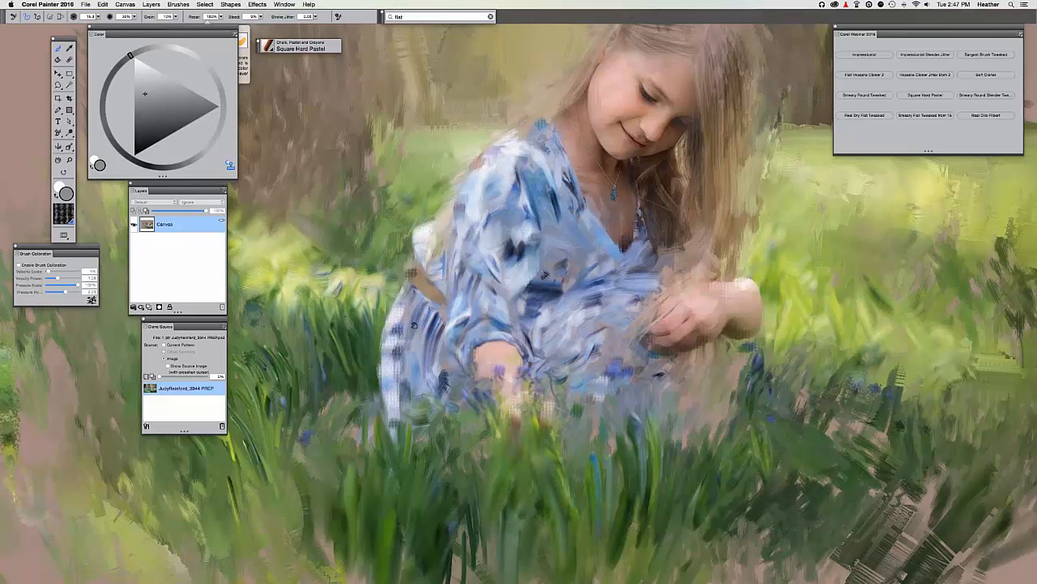
key(super+plus)
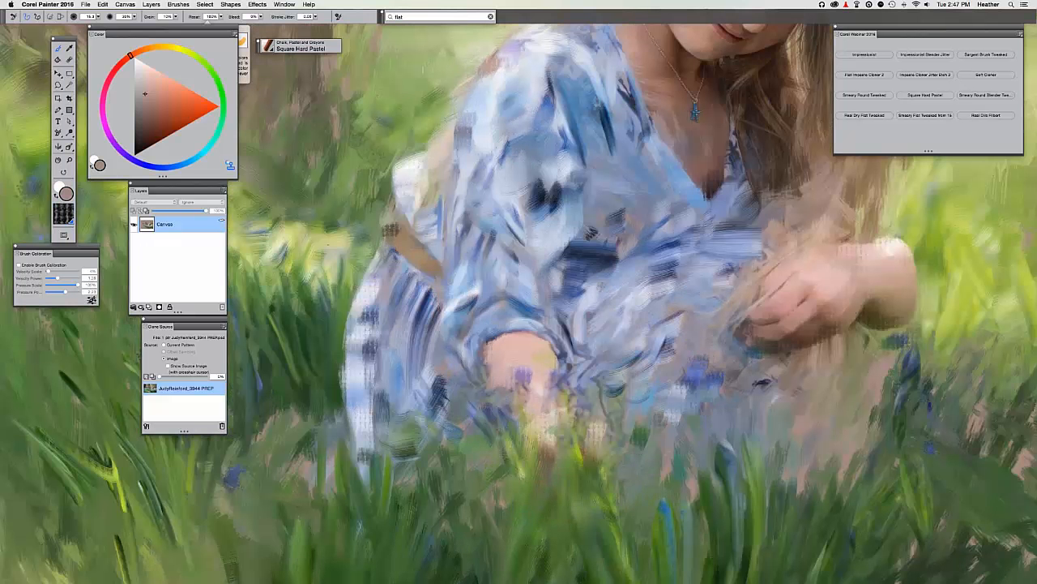
Sample a pale blue-white from the dress and paint it down the dress's left side.
key(super+t)
key(super+t)
alt+click(369, 298)
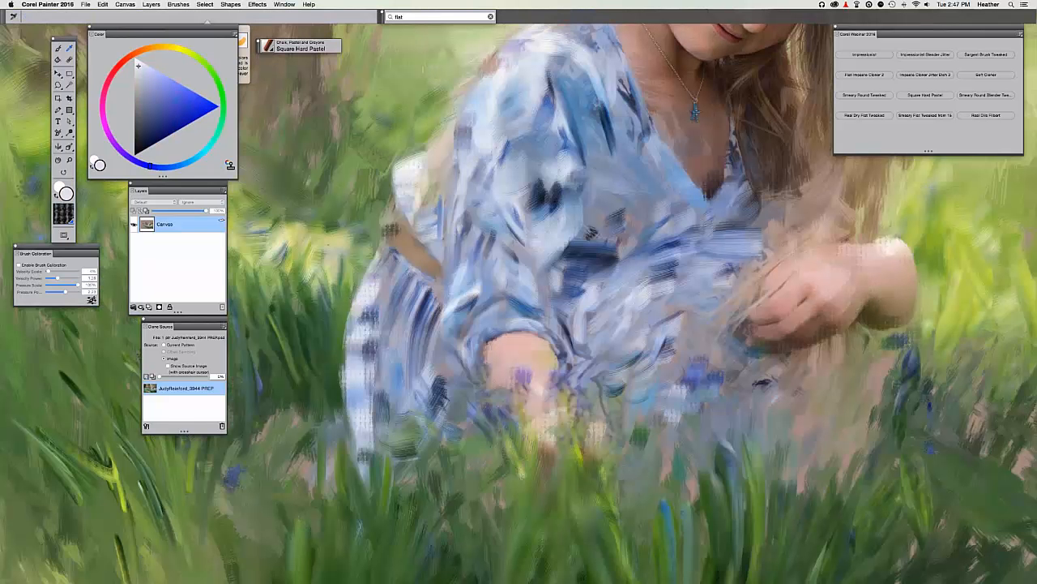
click(59, 50)
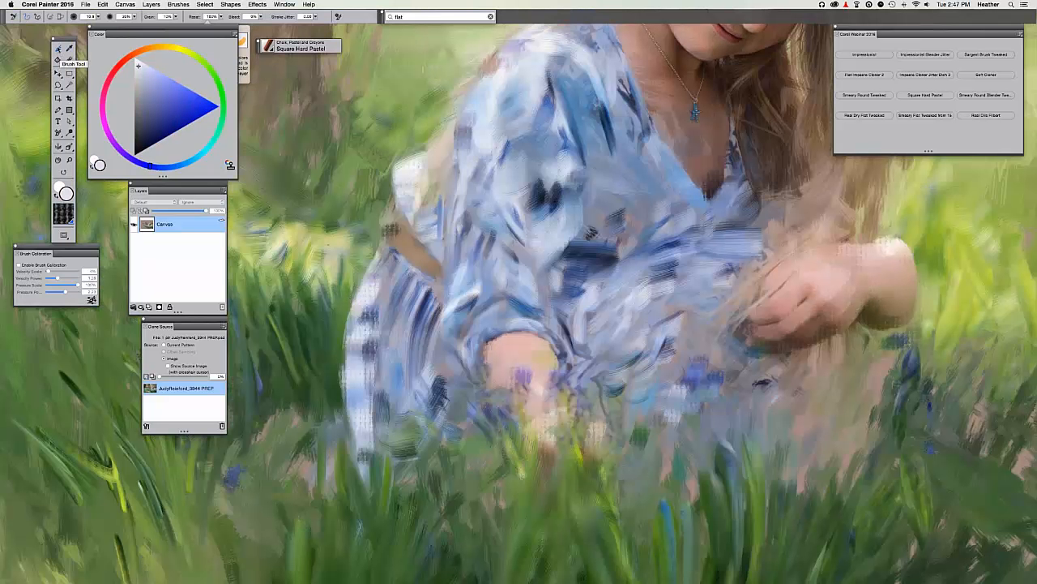
key(super+t)
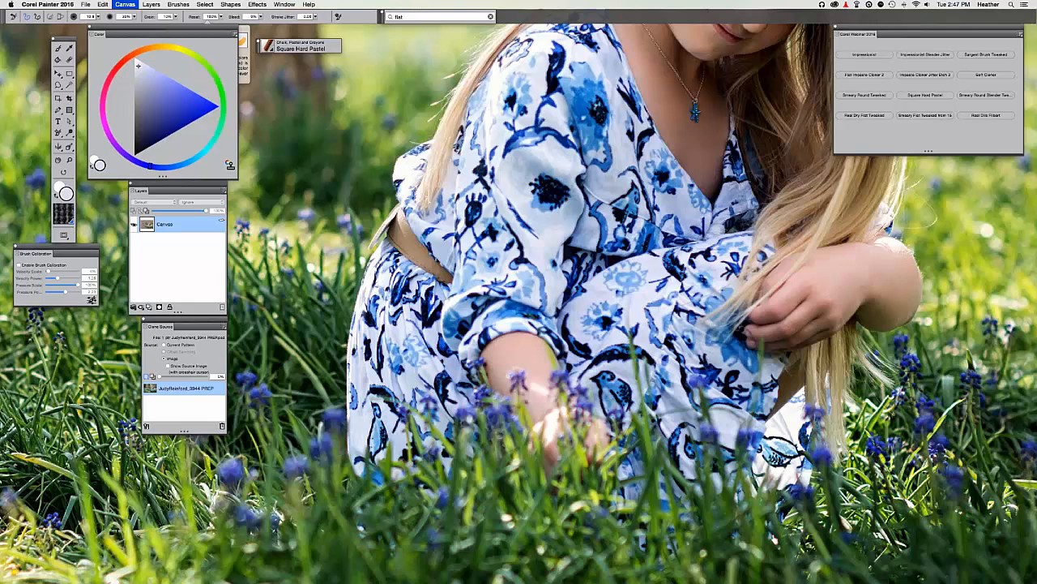
key(super+t)
mouse_move(384, 313)
mouse_down()
mouse_move(389, 407)
mouse_move(377, 448)
mouse_move(361, 436)
mouse_up()
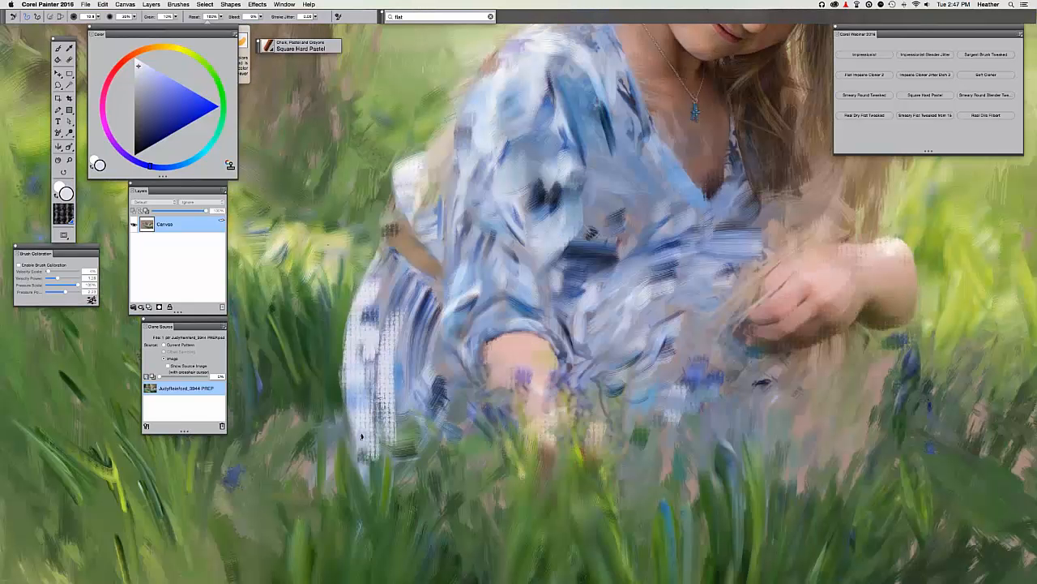
drag(345, 363, 369, 519)
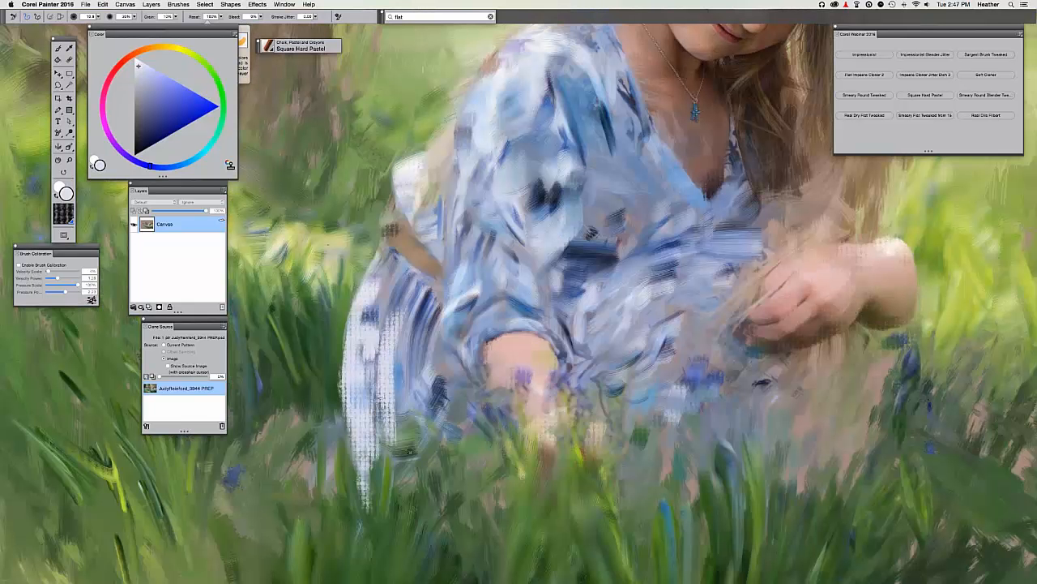
Check against the original photo, zoom out, and paint a yellow stroke right of the elbow.
drag(409, 451, 415, 445)
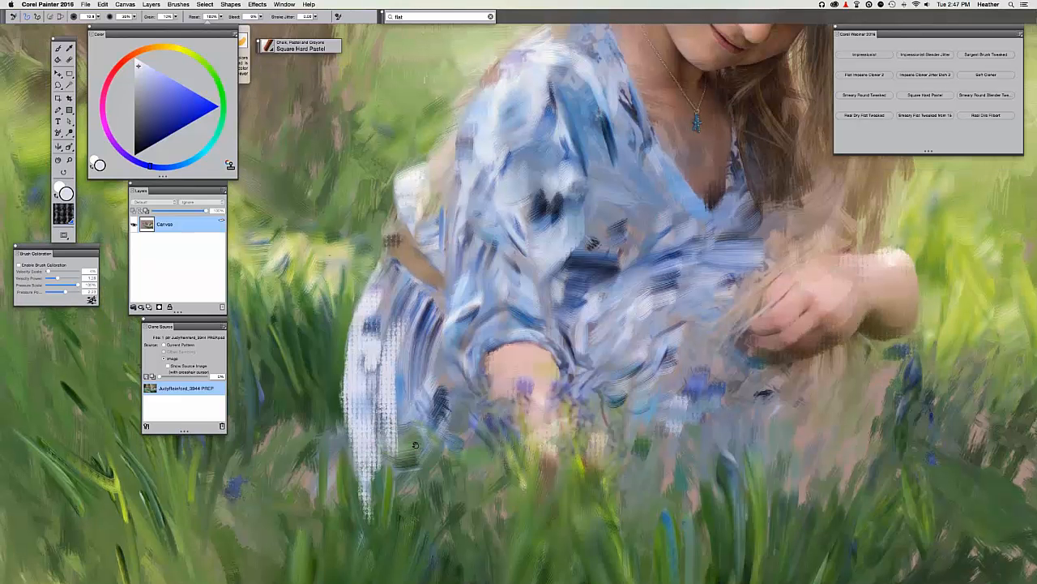
scroll(415, 445, up, 5)
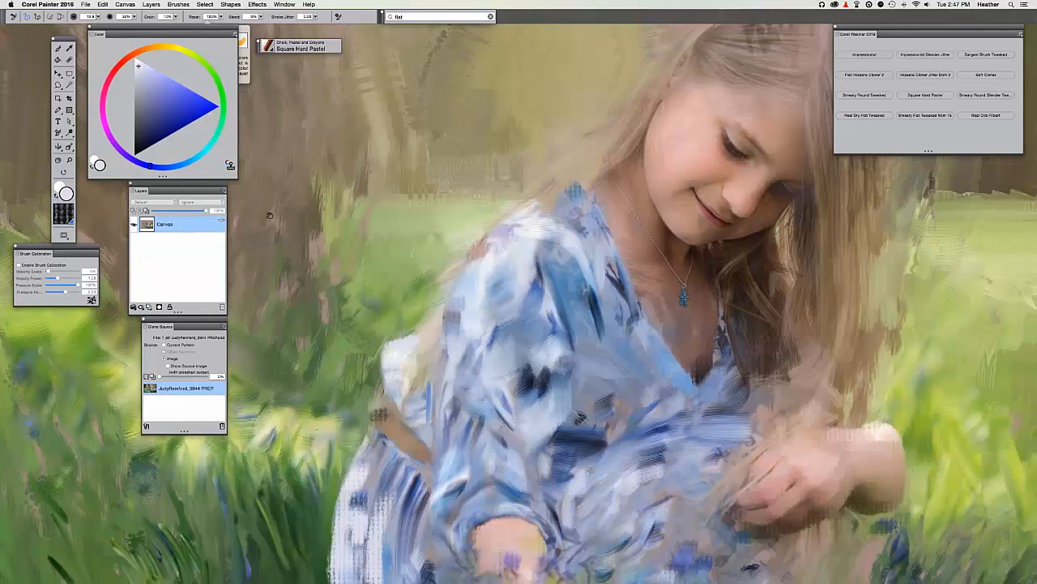
scroll(500, 221, down, 5)
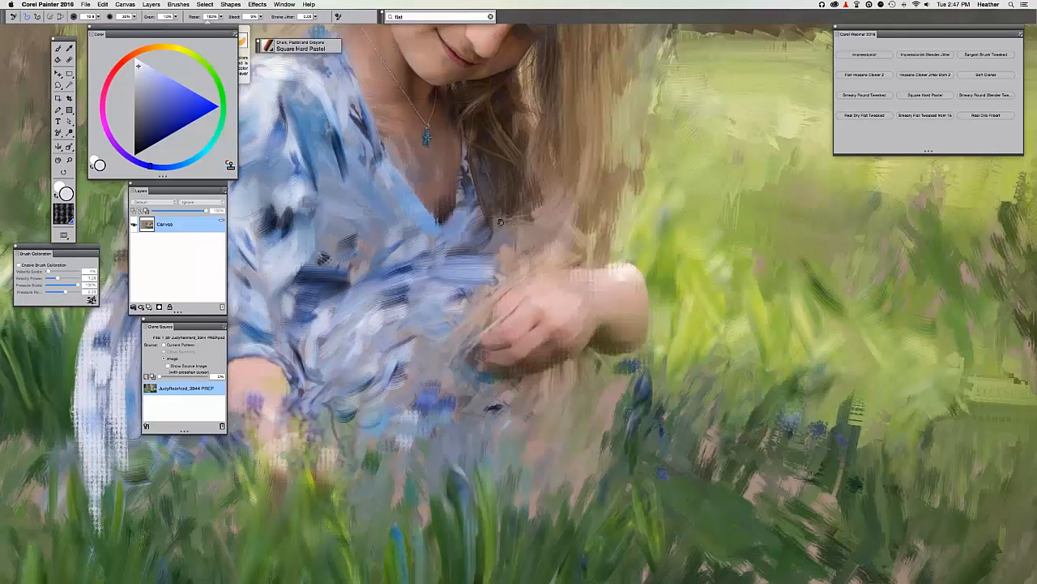
key(super+t)
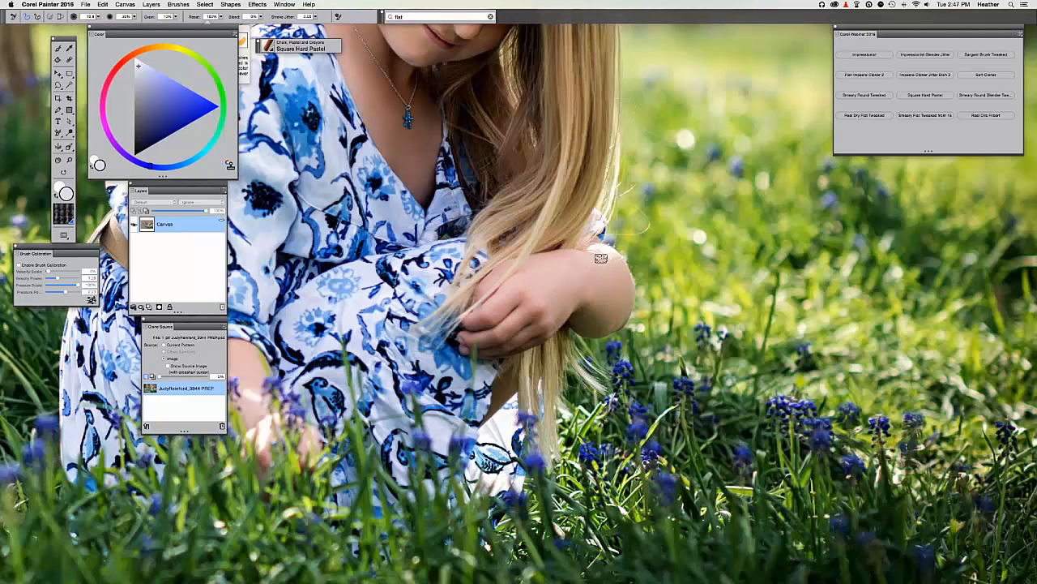
key(super+t)
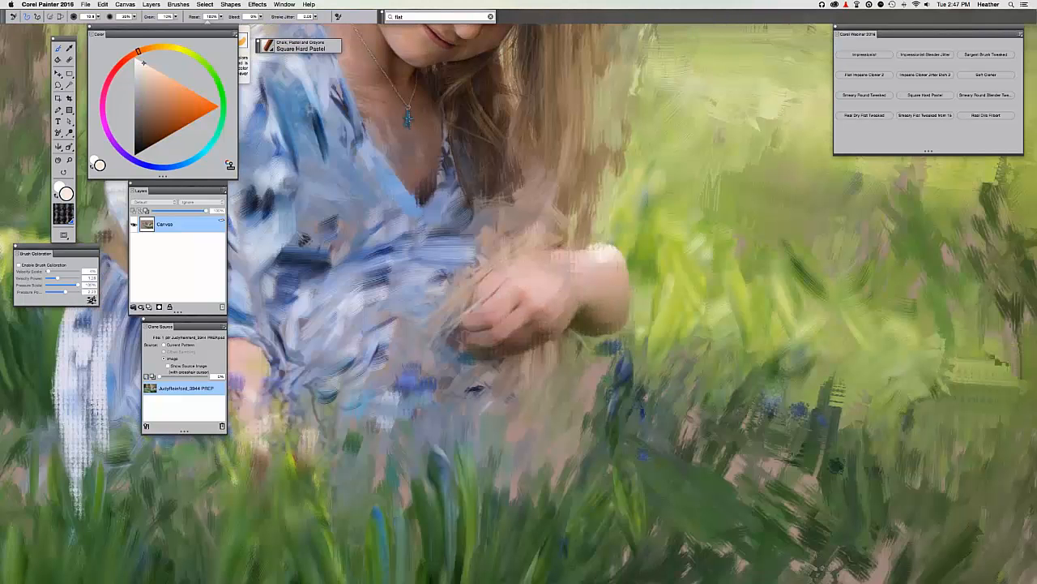
key(super+minus)
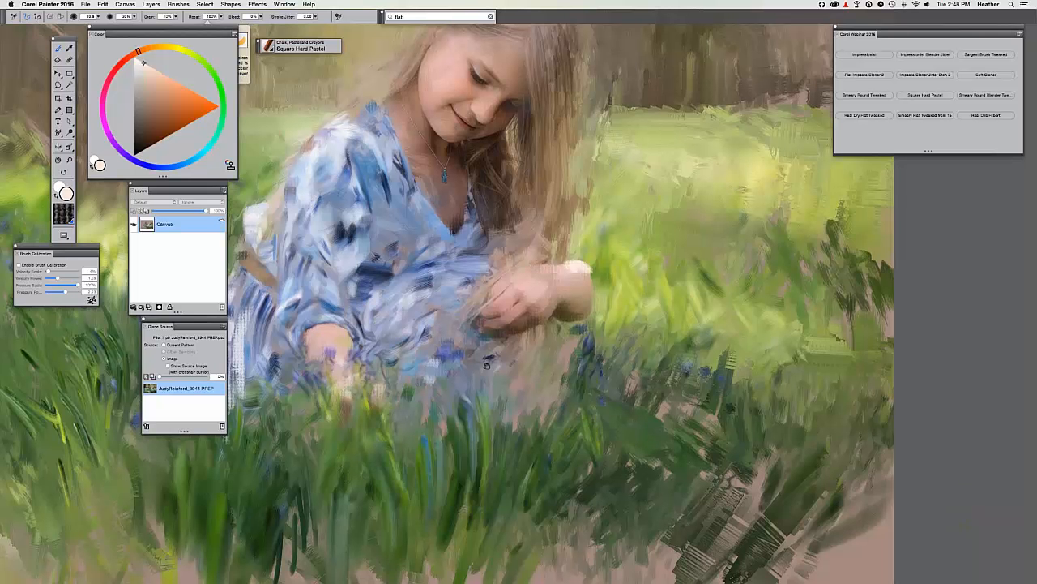
key(super+t)
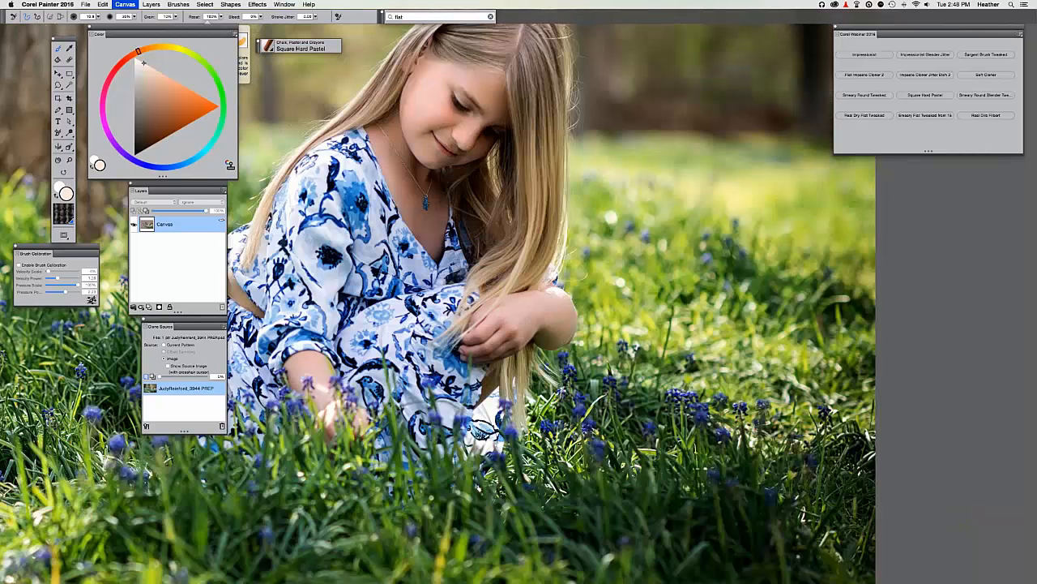
key(super+t)
drag(584, 297, 582, 343)
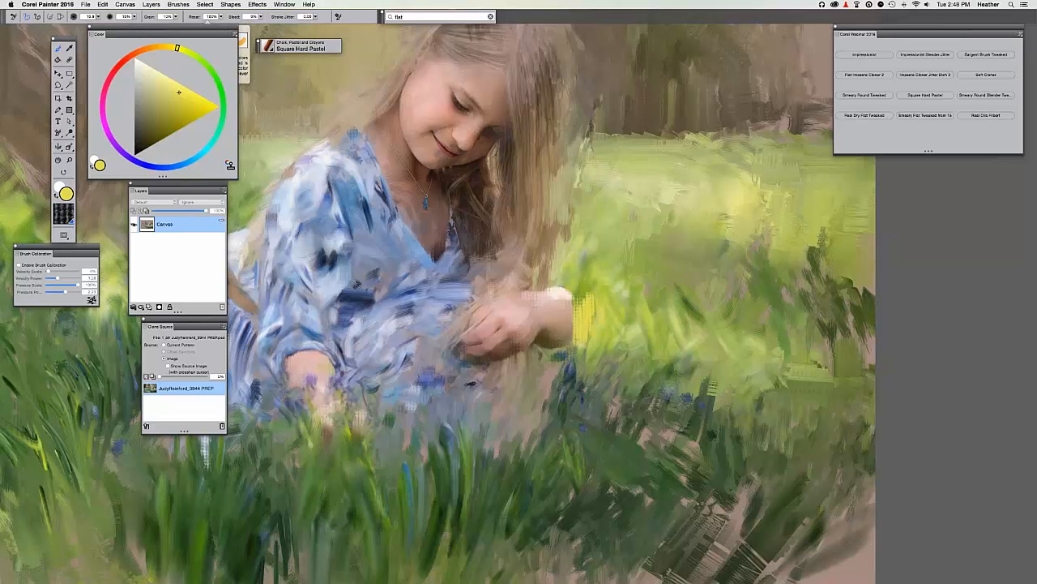
Scrub yellow sunlight highlights into the grass right of the girl's elbow.
mouse_move(592, 292)
mouse_down()
mouse_move(642, 341)
mouse_move(672, 324)
mouse_move(688, 353)
mouse_up()
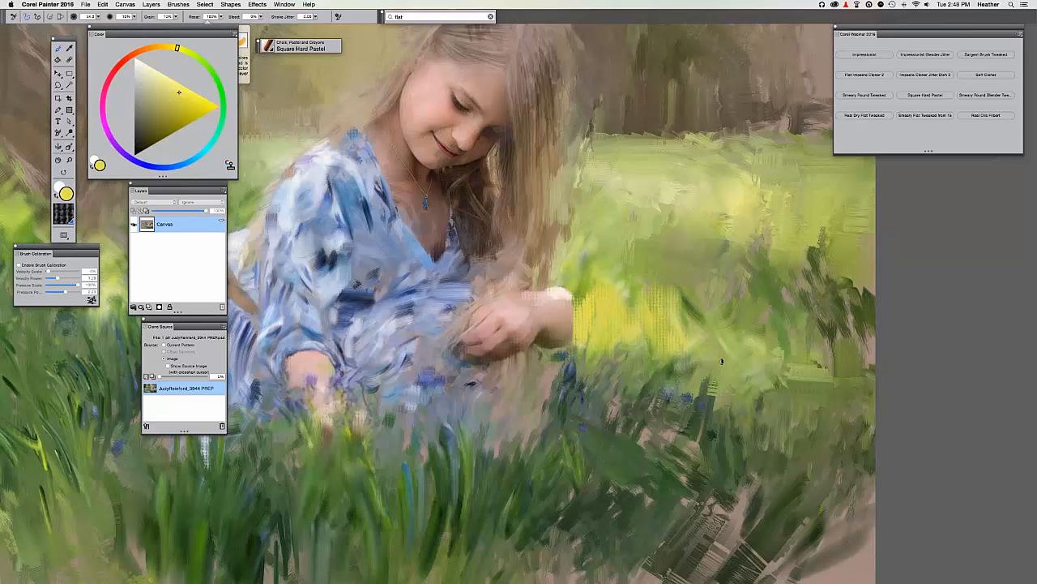
drag(770, 328, 750, 370)
drag(586, 265, 585, 292)
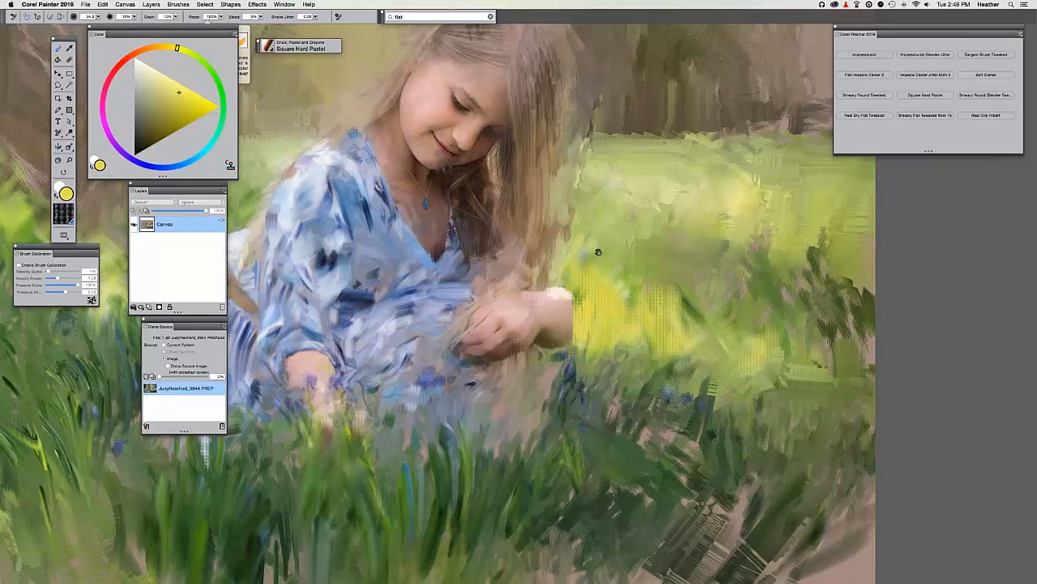
drag(718, 239, 863, 248)
key(super+minus)
key(super+minus)
drag(675, 350, 573, 357)
key(super+plus)
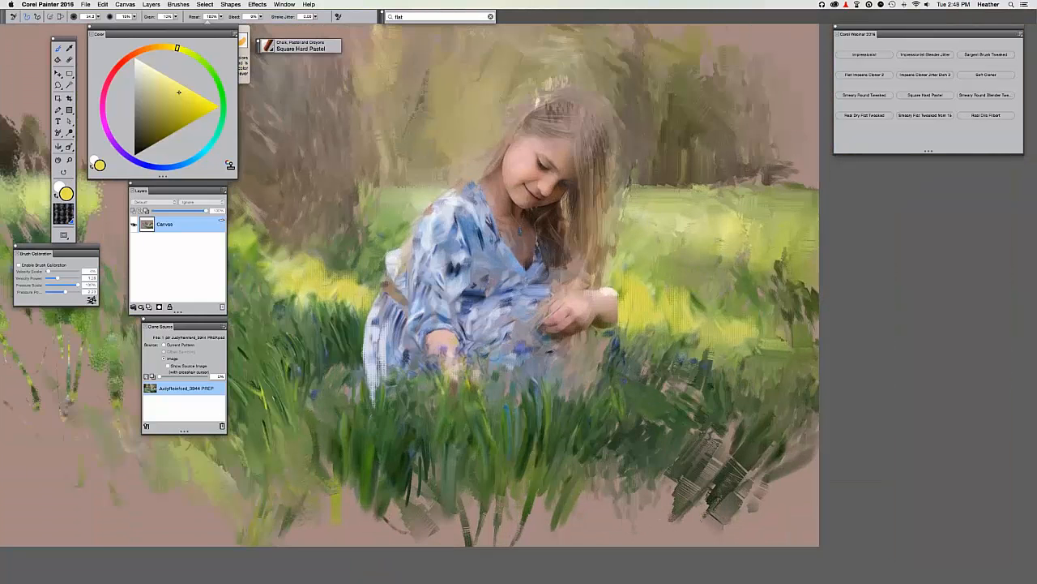
key(super+plus)
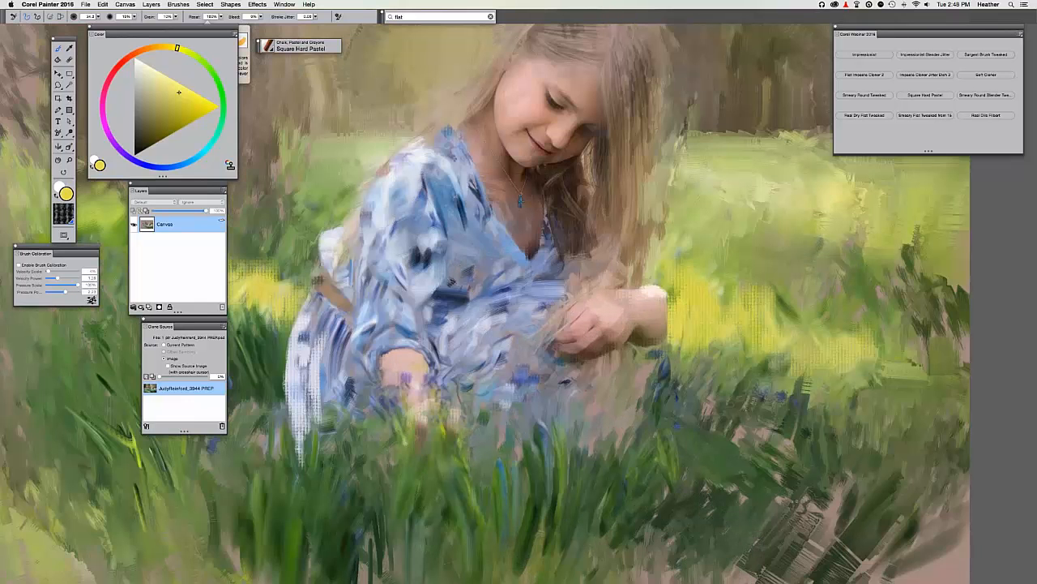
drag(445, 190, 468, 212)
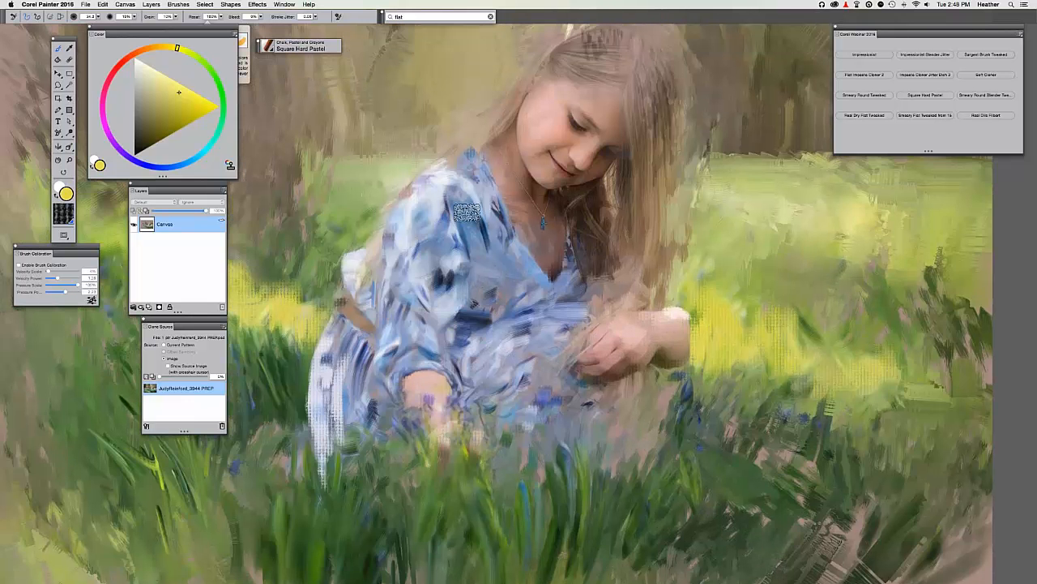
Make the brush smaller and paint a whitish stroke on the dress.
key(bracketleft)
key(bracketleft)
key(super+t)
key(super+t)
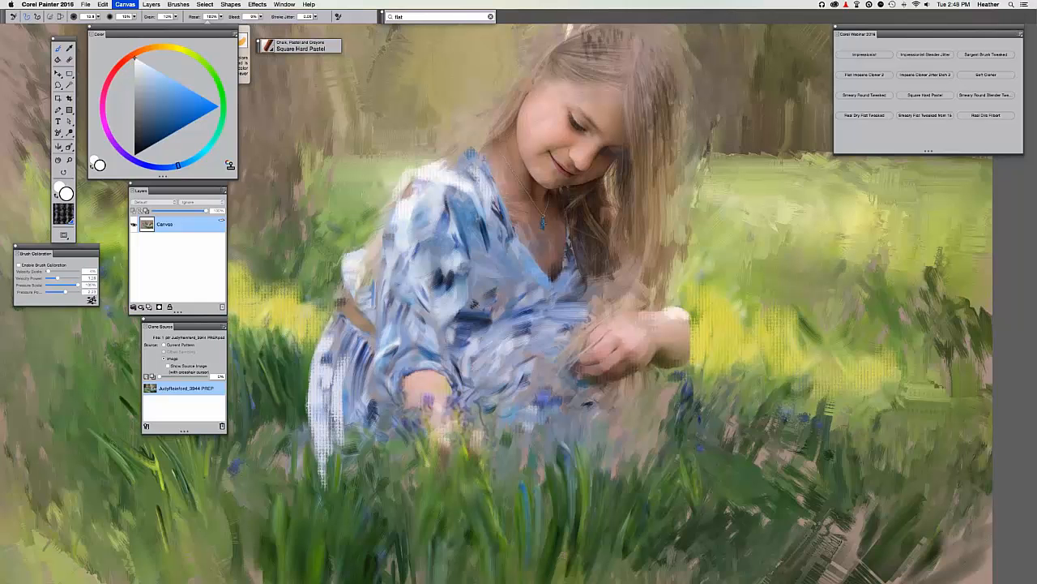
key(super+t)
key(super+t)
drag(509, 328, 480, 348)
Zoom out to the whole painting and save it with Save As.
key(super+minus)
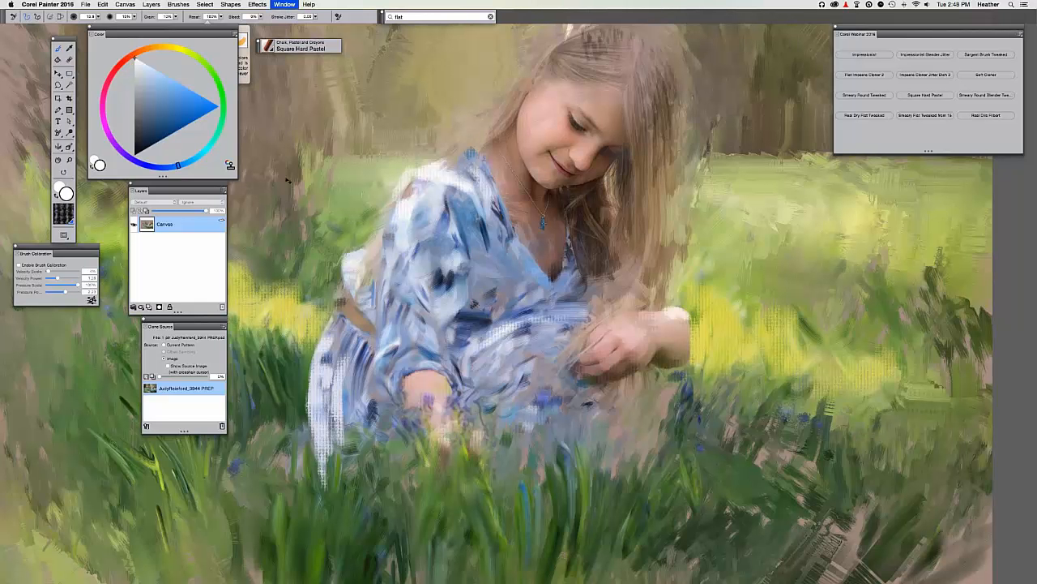
key(super+minus)
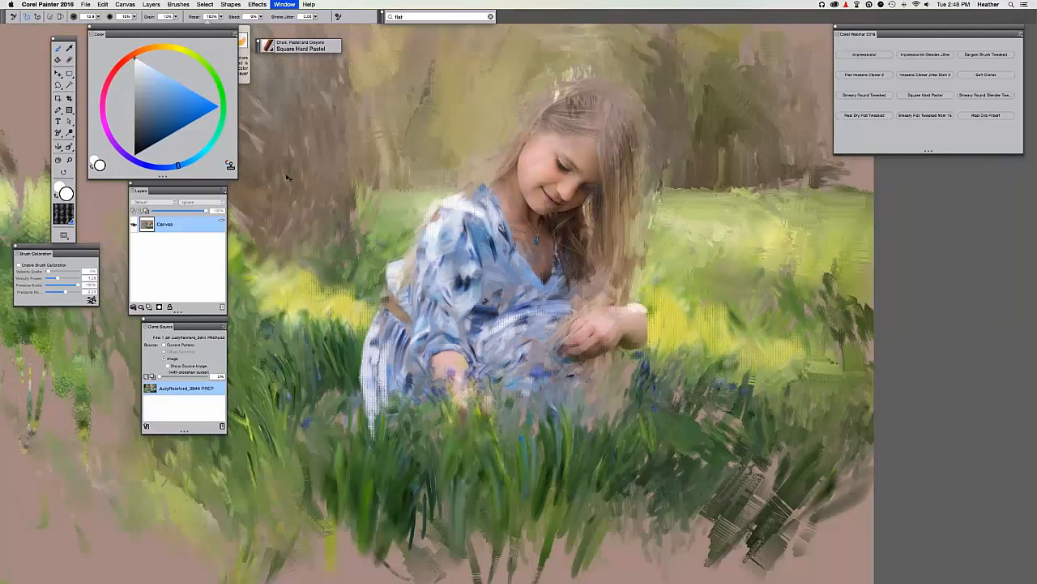
key(super+minus)
key(super+shift+s)
key(Return)
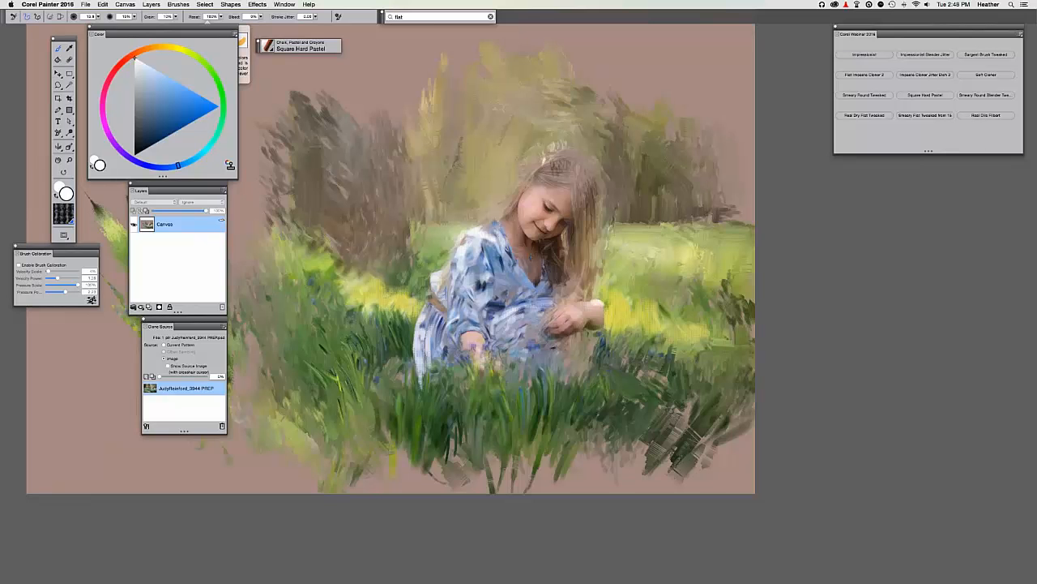
key(super+plus)
Load the Real Oils Filbert brush and zoom in on the girl's face and hair.
click(986, 115)
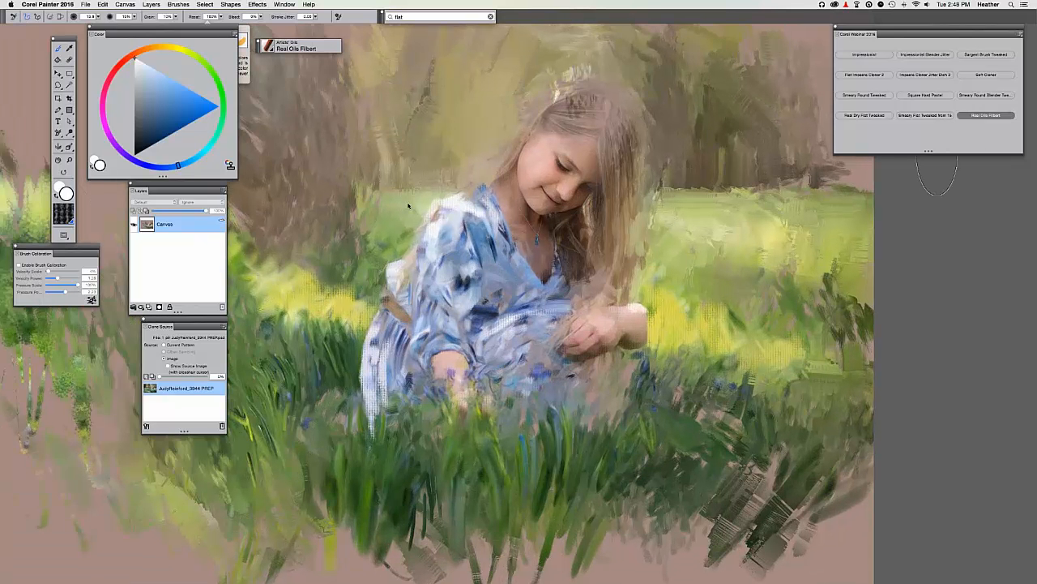
key(super+plus)
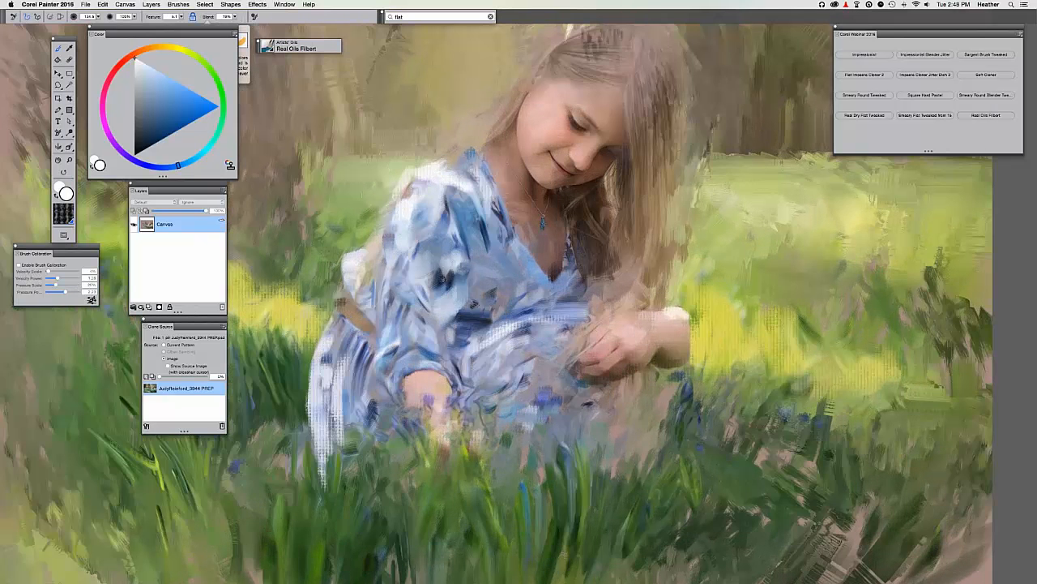
drag(457, 300, 511, 388)
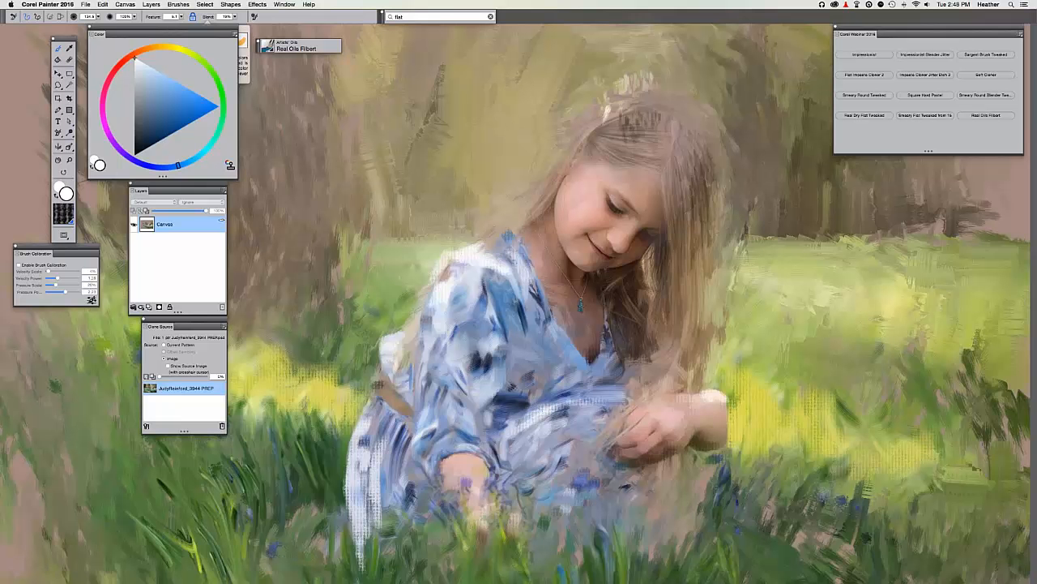
key(super+plus)
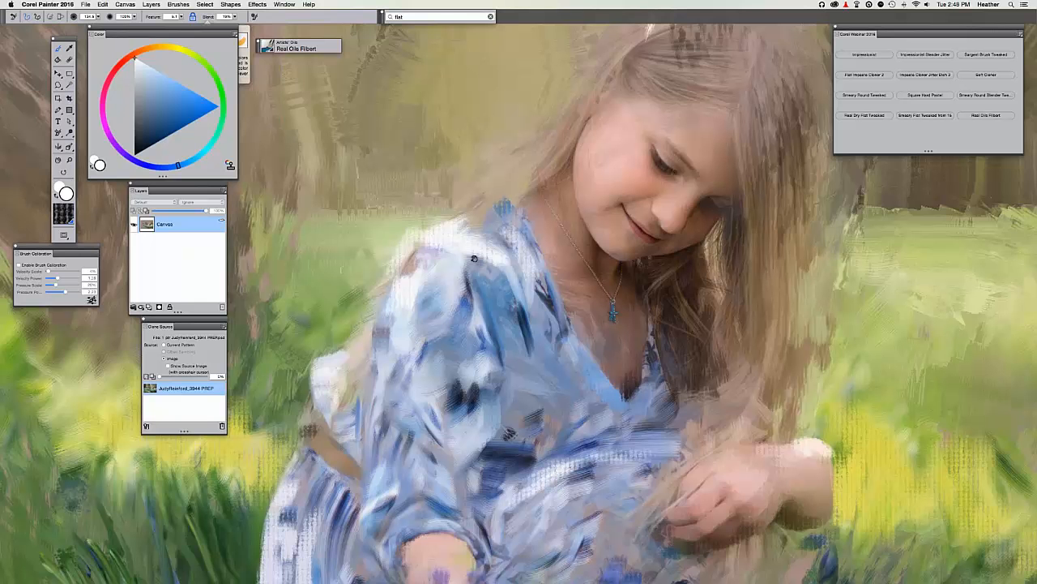
drag(474, 258, 511, 201)
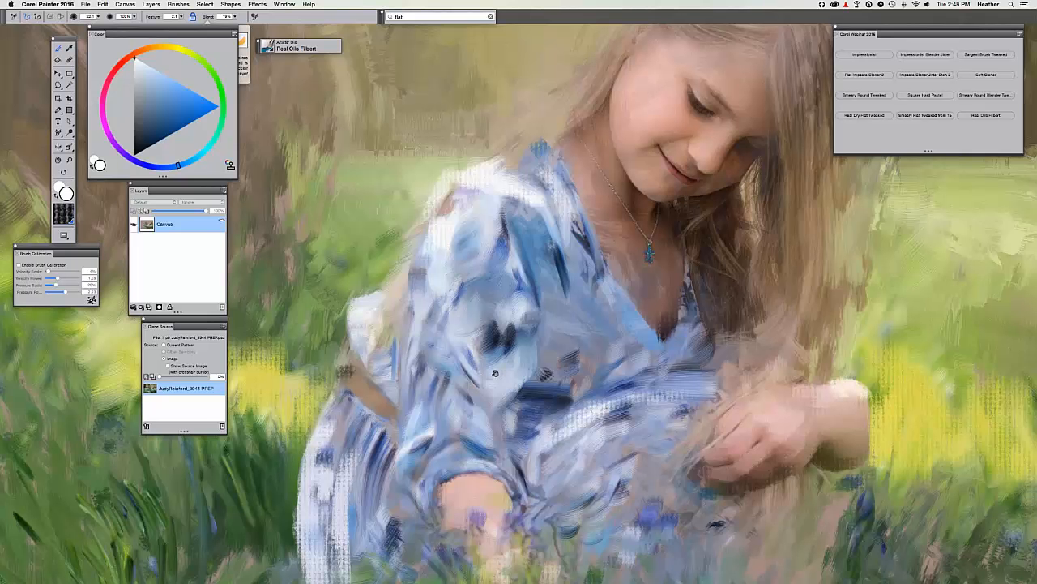
scroll(477, 424, up, 5)
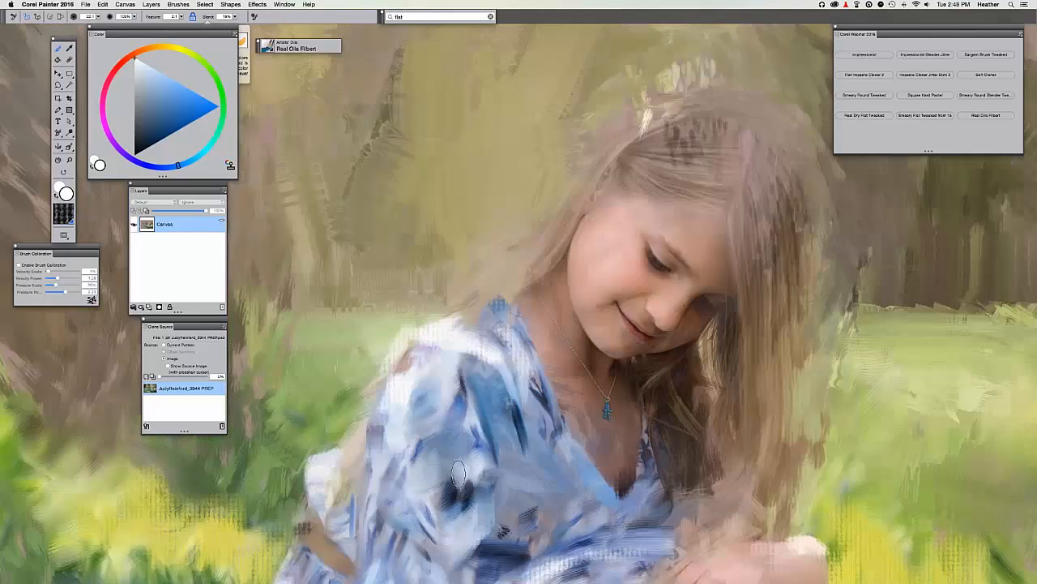
drag(459, 473, 368, 453)
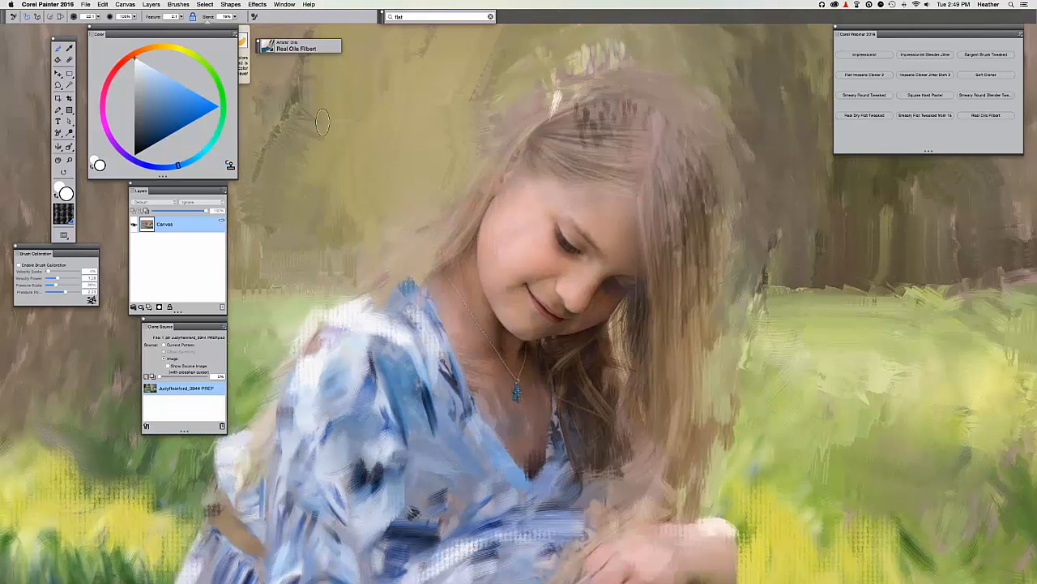
key(super+t)
key(super+t)
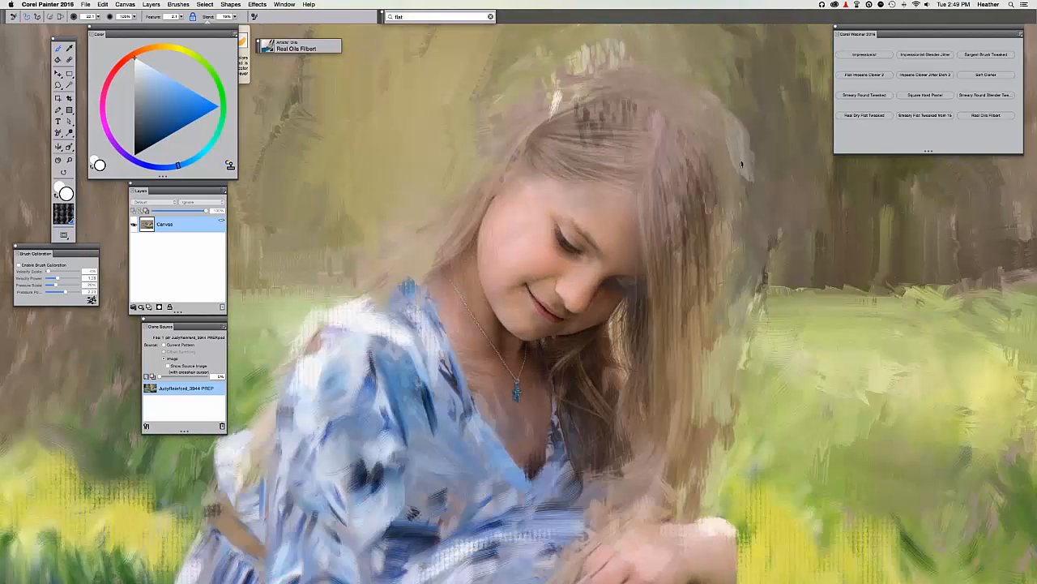
Paint light olive highlights along the right edge of the girl's hair.
key(super+t)
key(super+t)
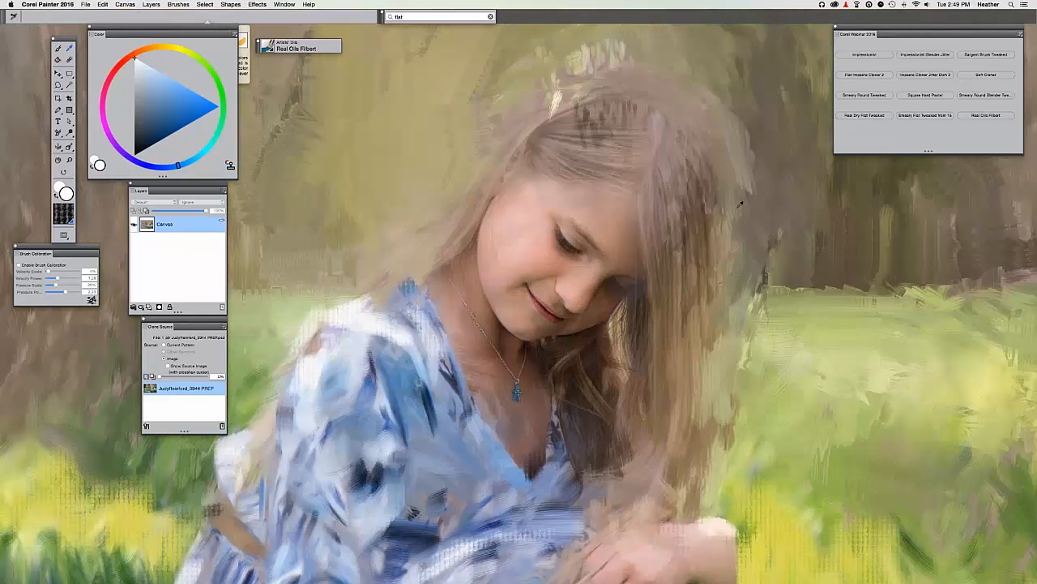
alt+click(743, 204)
alt+click(751, 360)
alt+click(753, 349)
click(165, 83)
key(super+t)
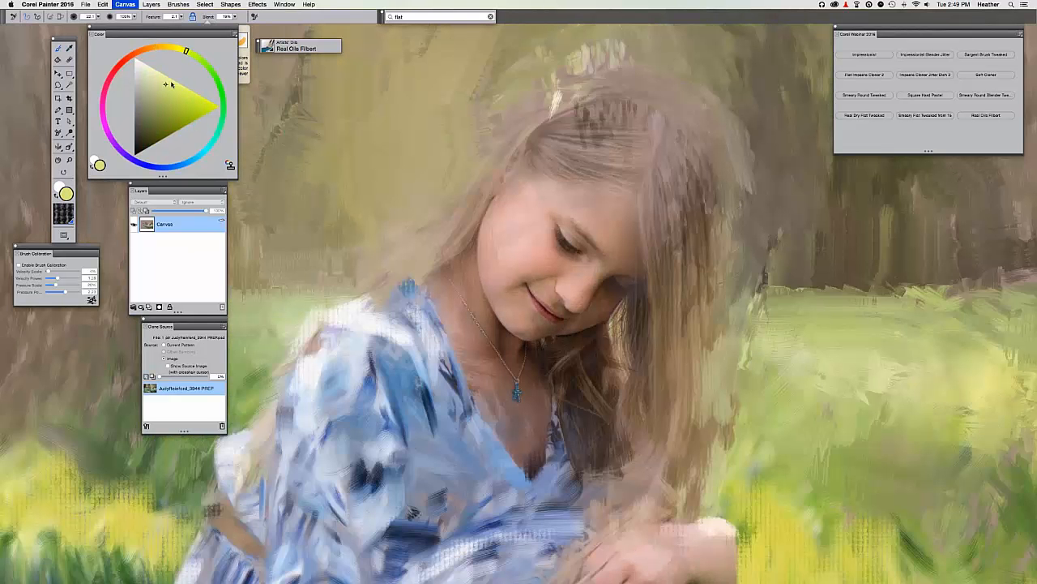
key(super+t)
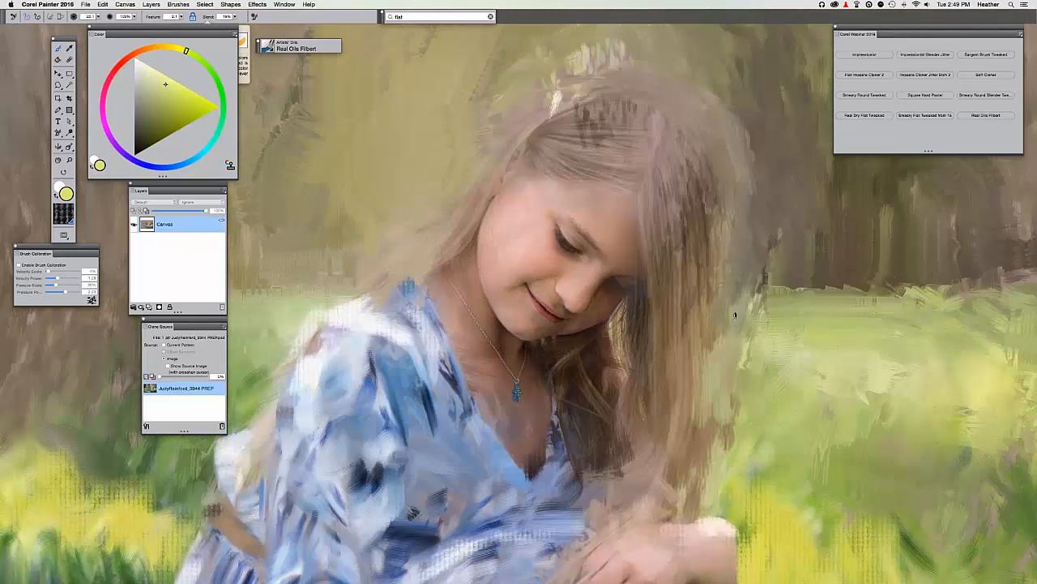
drag(736, 370, 747, 172)
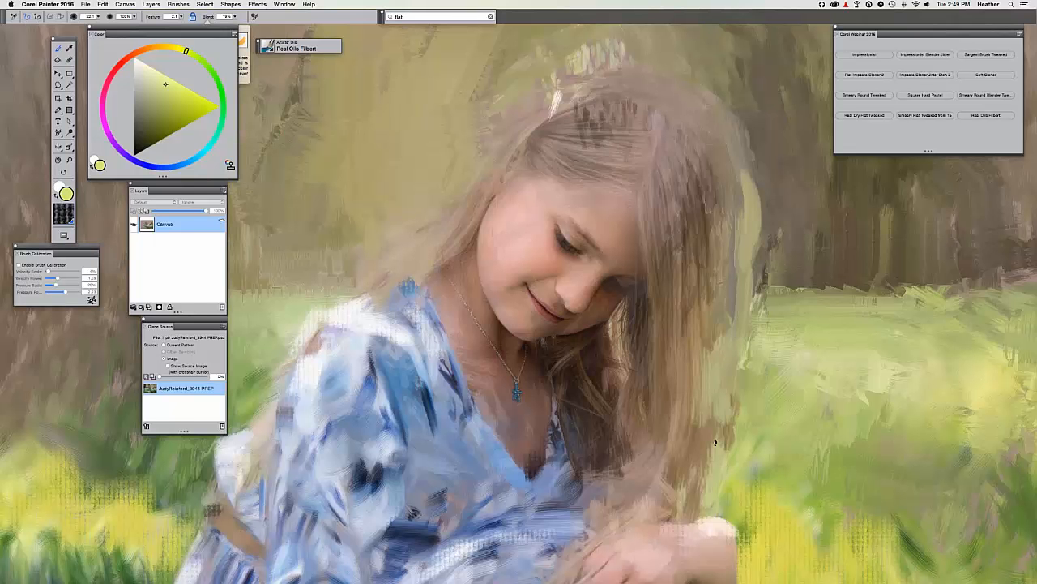
drag(716, 440, 728, 373)
Paint a bright yellow stroke down the hair edge, then load Smeary Round Tweaked.
drag(670, 293, 642, 200)
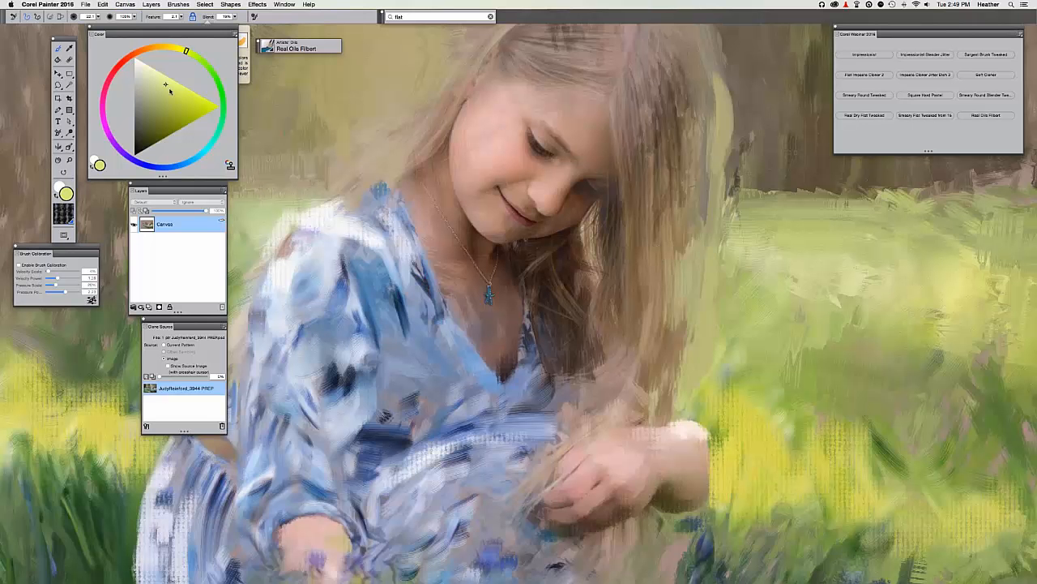
drag(716, 241, 682, 403)
key(super+minus)
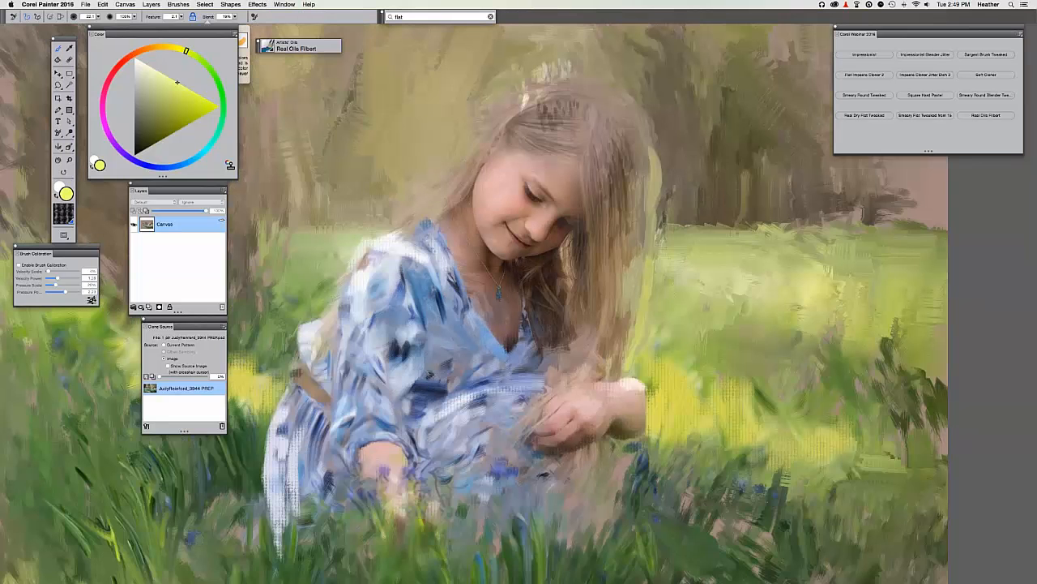
drag(595, 358, 591, 386)
click(864, 95)
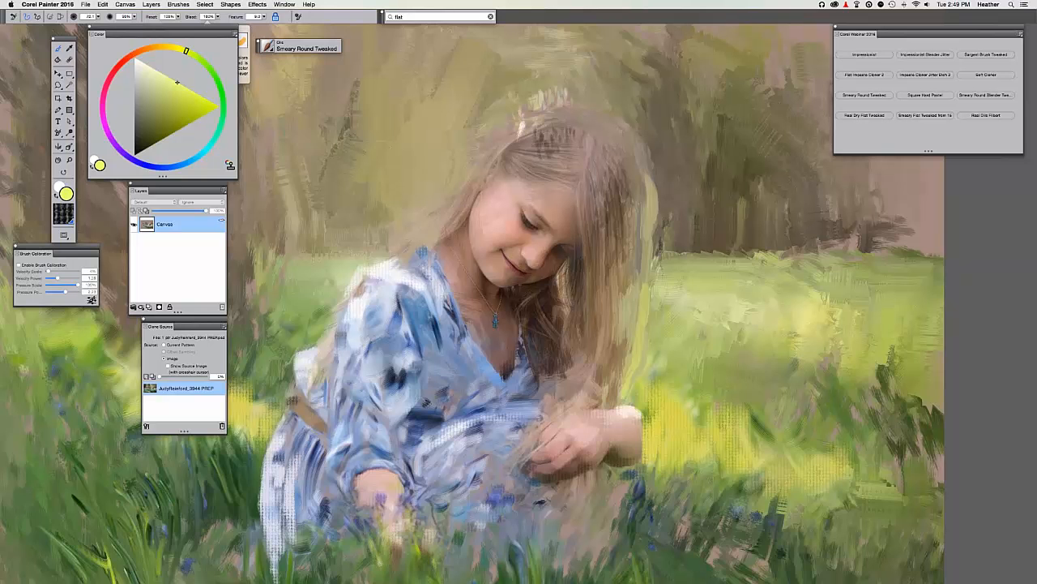
Zoom in, shrink the brush, enable Clone Color and reset the Smeary Round brush.
key(super+plus)
key(bracketleft)
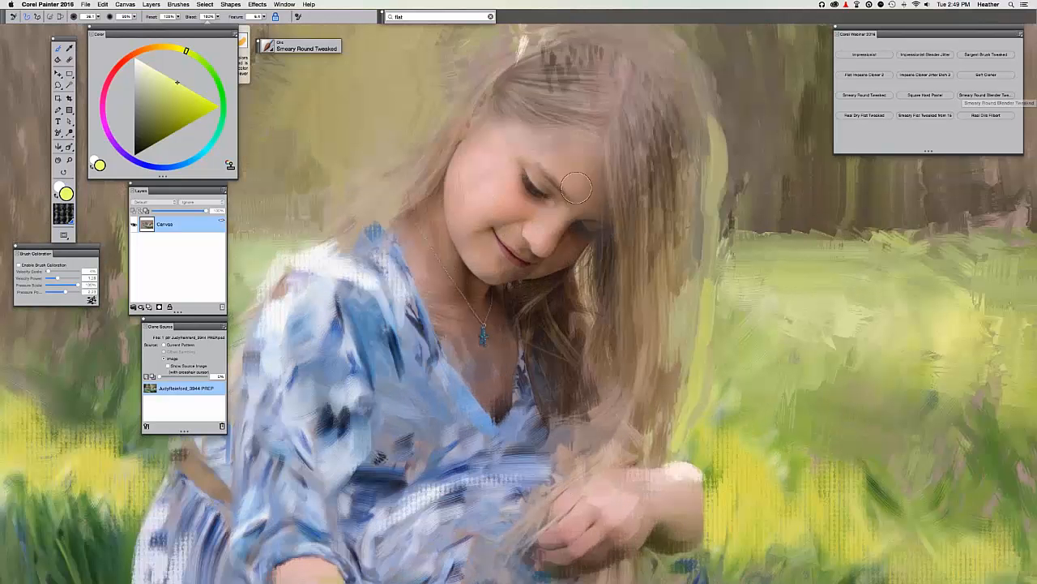
click(231, 166)
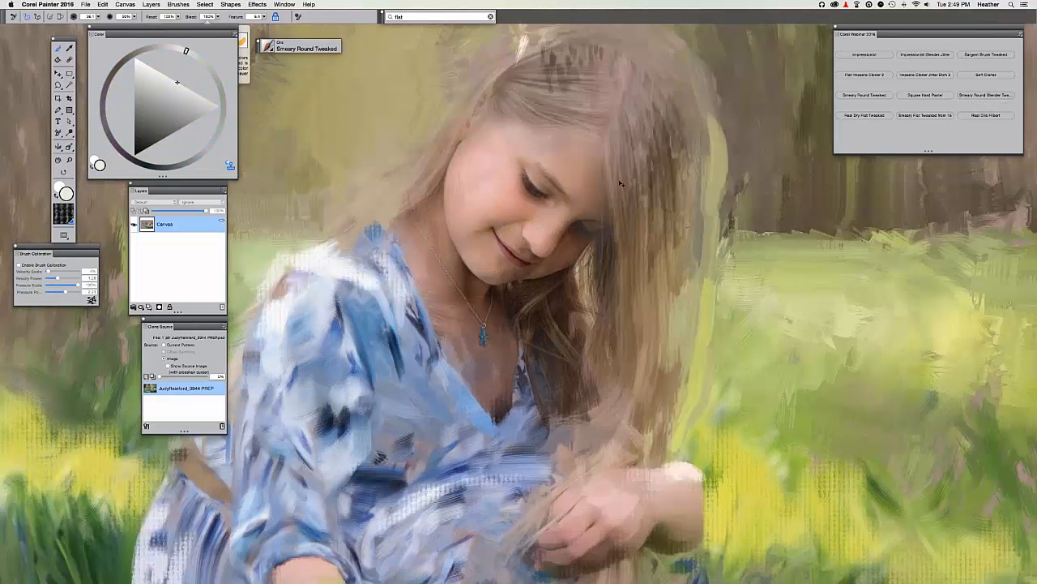
key(super+t)
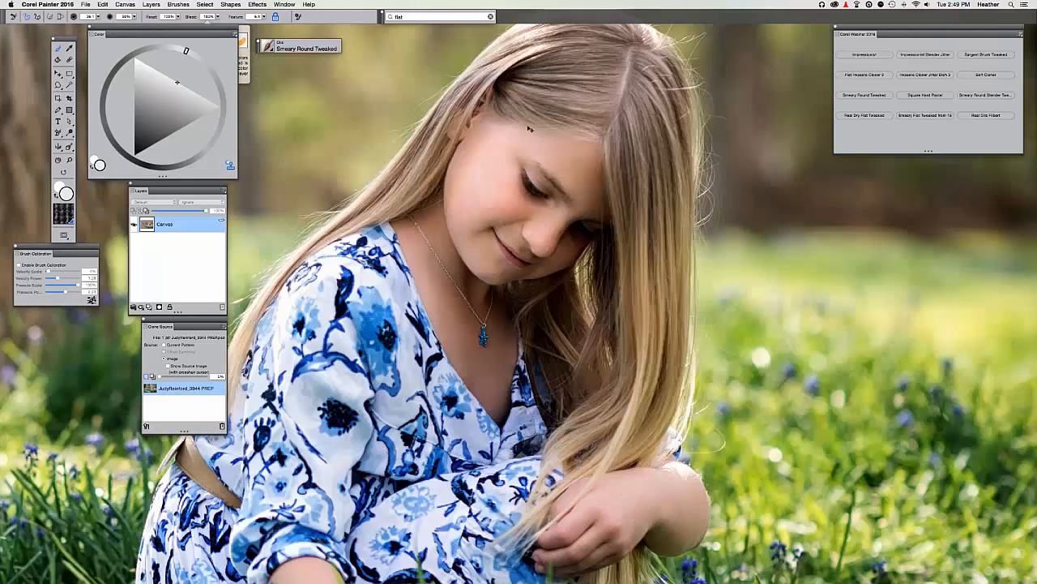
key(super+t)
click(12, 16)
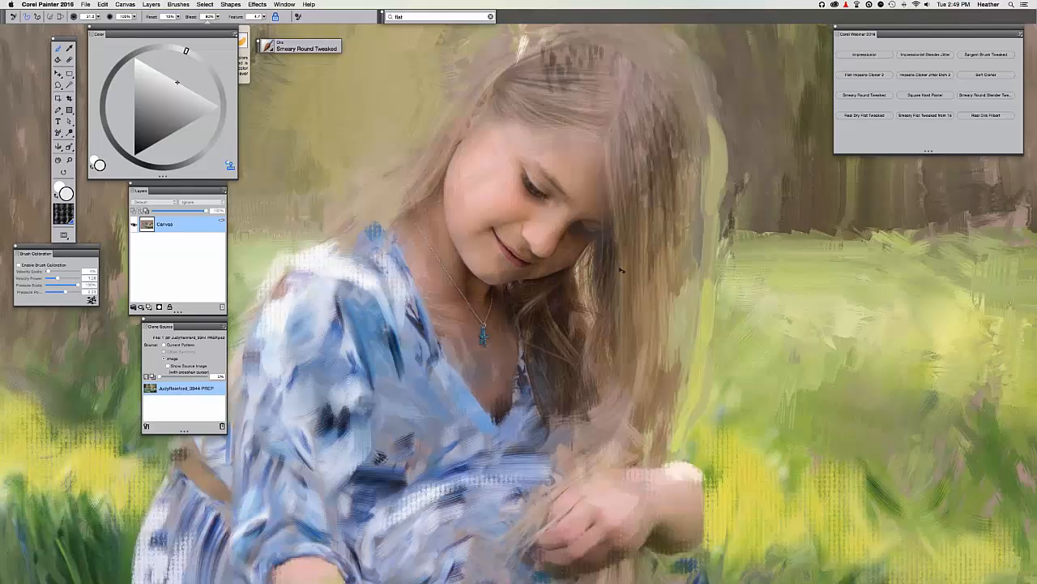
key(super+t)
Smooth and lighten the long hair right of the face, covering the dark streaks.
key(super+t)
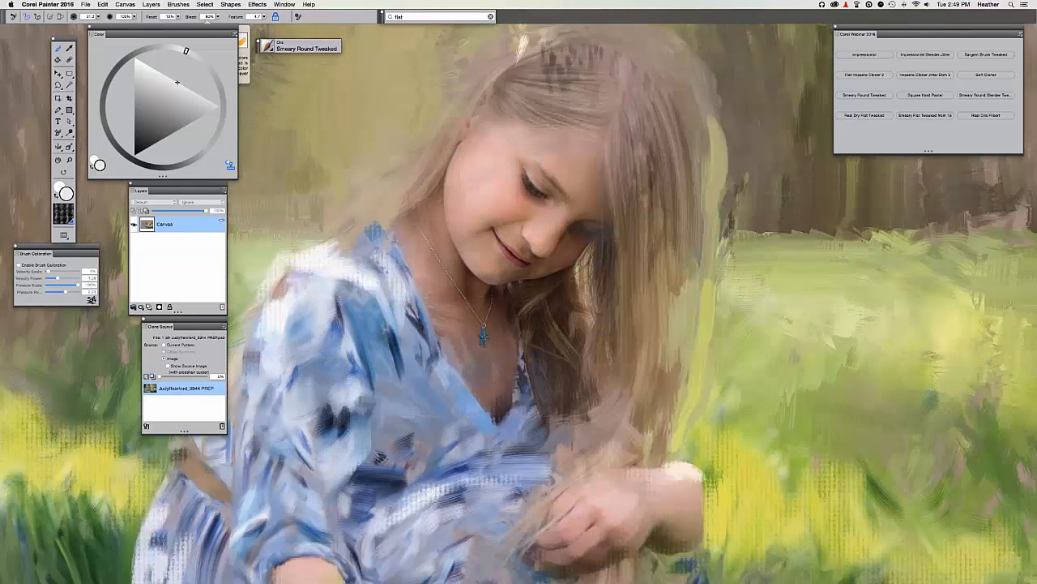
drag(701, 269, 682, 350)
drag(696, 172, 675, 397)
key(bracketleft)
key(super+t)
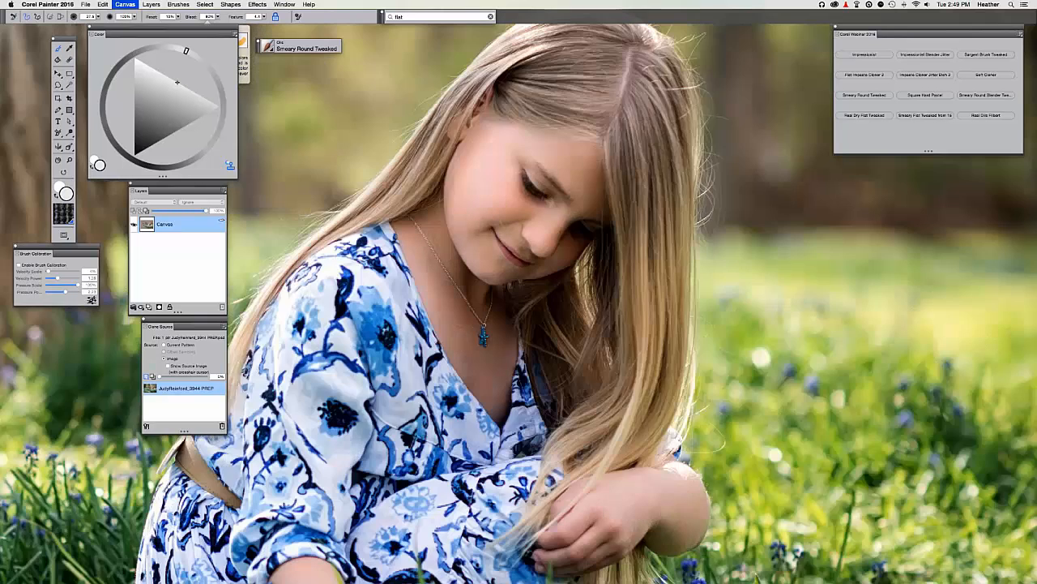
key(super+t)
drag(636, 134, 657, 270)
drag(646, 110, 664, 341)
With a smaller brush, paint thin strands down the hair right of the face.
drag(625, 226, 631, 228)
drag(644, 314, 645, 397)
drag(652, 217, 653, 340)
drag(663, 253, 668, 355)
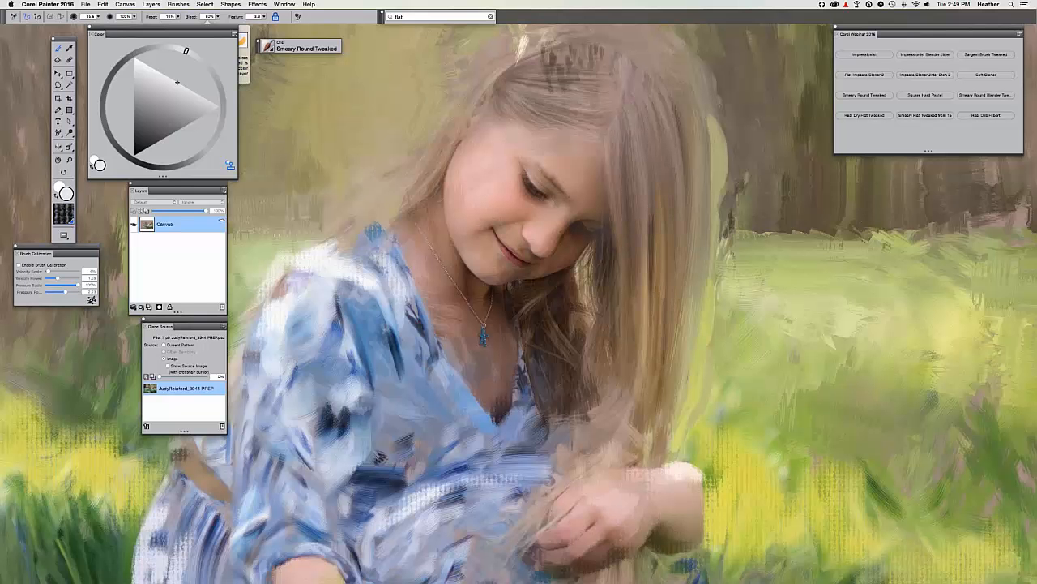
drag(654, 146, 650, 443)
key(super+t)
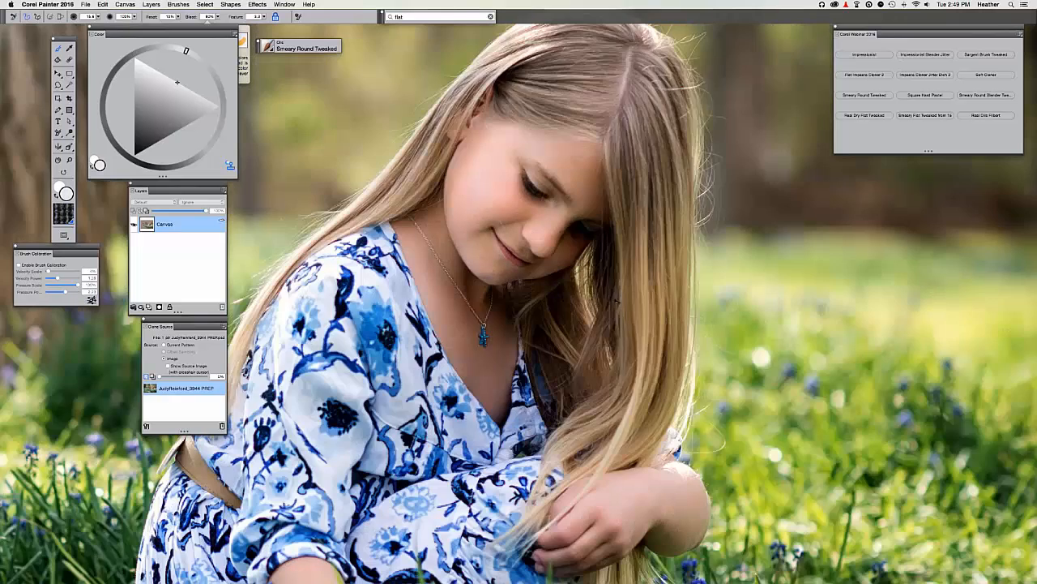
key(super+t)
Paint curved strands in the lower hair right of the face.
mouse_move(623, 295)
mouse_down()
mouse_move(619, 416)
mouse_move(572, 468)
mouse_up()
key(super+t)
key(super+t)
mouse_move(629, 384)
mouse_down()
mouse_move(590, 474)
mouse_move(548, 518)
mouse_up()
key(super+t)
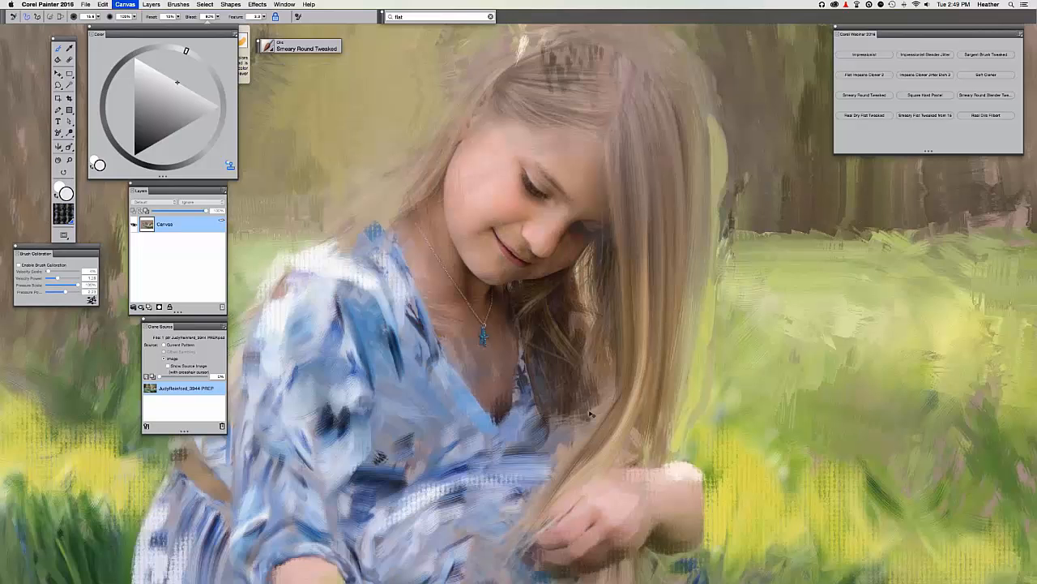
key(super+t)
drag(611, 391, 557, 467)
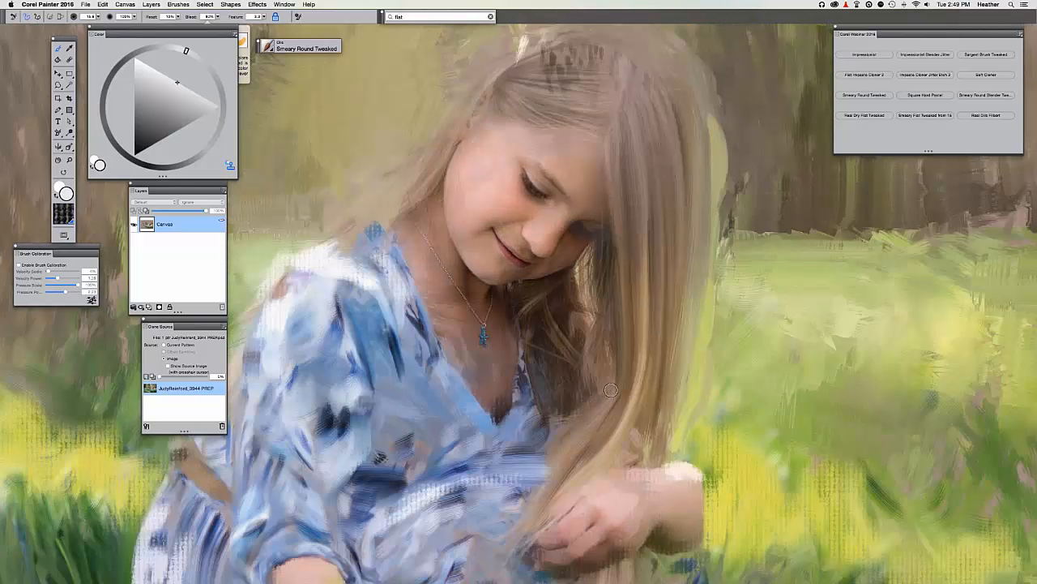
drag(617, 371, 537, 501)
key(super+t)
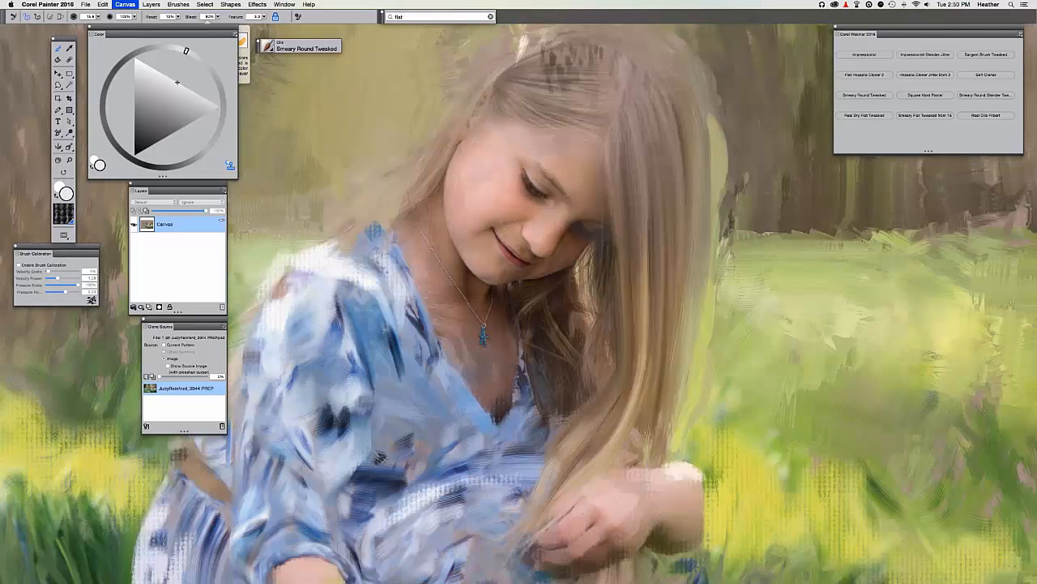
key(super+t)
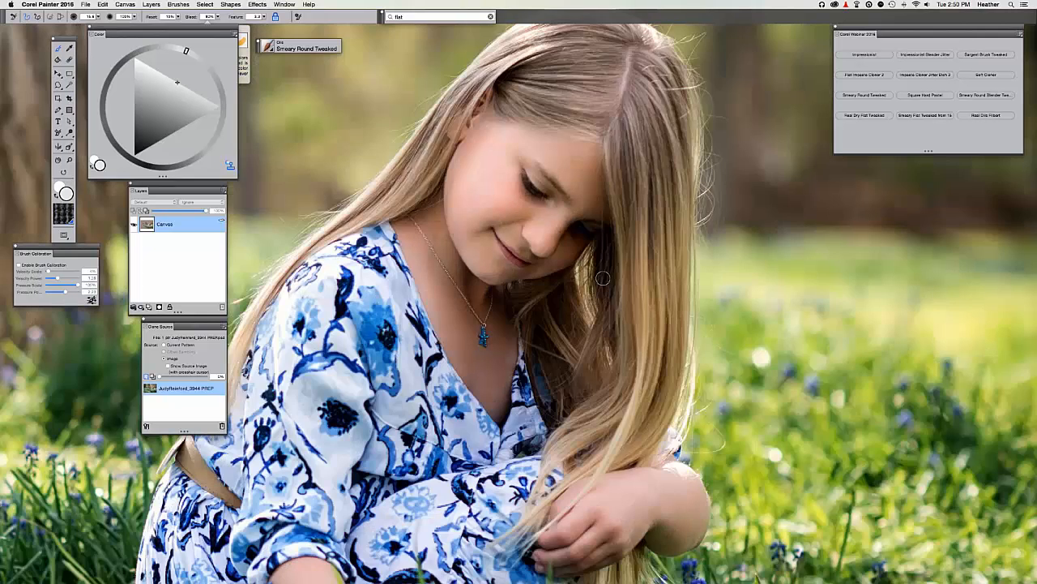
Add darker brown strands to the hair beside the face.
key(super+t)
drag(604, 275, 597, 332)
mouse_move(611, 238)
mouse_down()
mouse_move(612, 353)
mouse_move(600, 388)
mouse_up()
mouse_move(598, 333)
mouse_down()
mouse_move(578, 411)
mouse_move(608, 234)
mouse_move(598, 415)
mouse_move(556, 455)
mouse_up()
key(super+t)
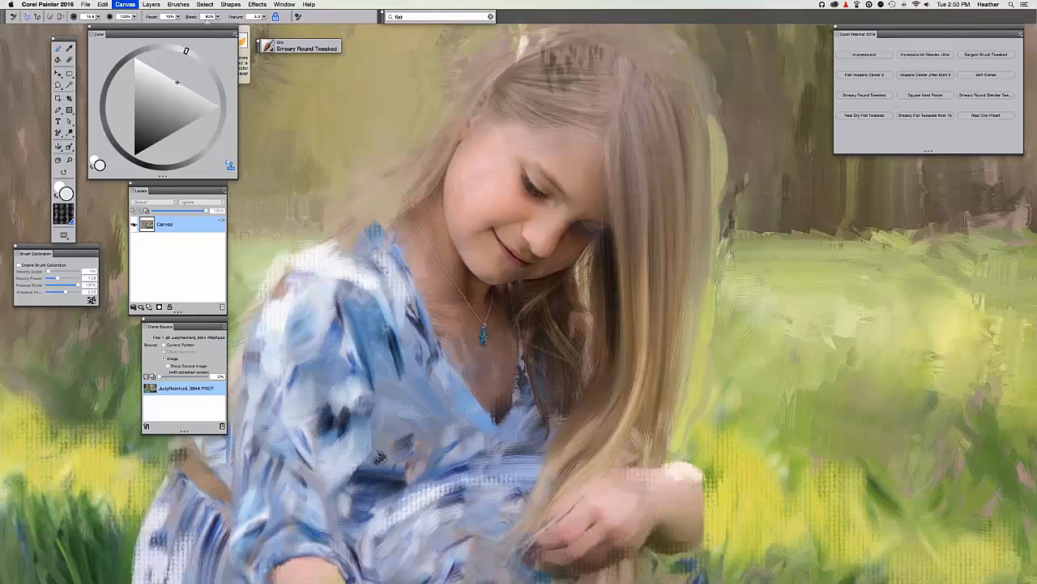
key(super+t)
drag(602, 257, 568, 424)
drag(606, 329, 549, 459)
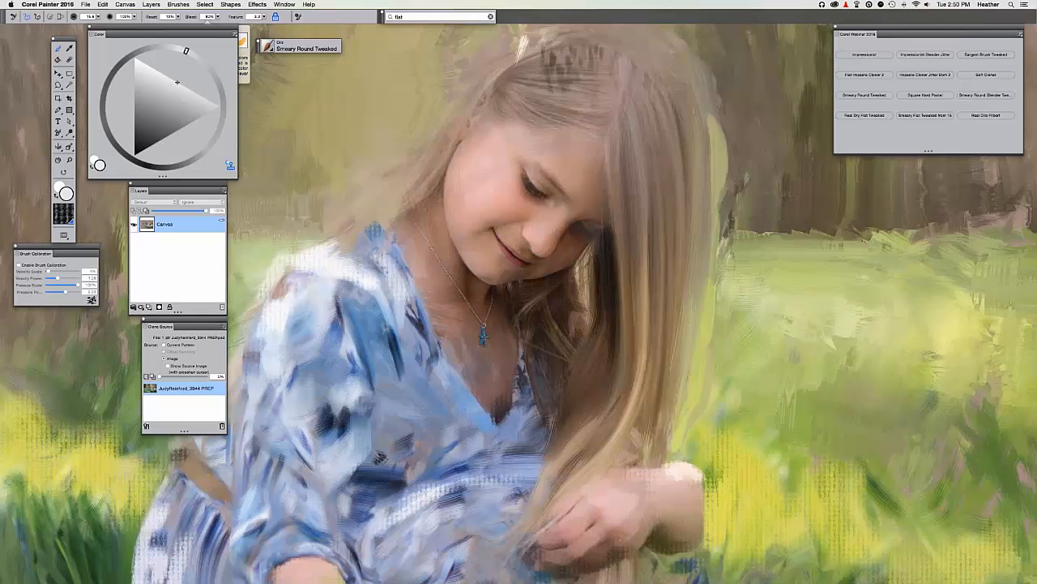
key(super+t)
key(super+t)
Darken the hair strands beside the neck and along the dress edge.
drag(578, 266, 538, 301)
mouse_move(543, 289)
mouse_down()
mouse_move(519, 342)
mouse_move(518, 289)
mouse_up()
drag(519, 336, 546, 429)
drag(544, 318, 553, 410)
drag(558, 346, 551, 441)
mouse_move(543, 325)
mouse_down()
mouse_move(561, 367)
mouse_move(566, 353)
mouse_up()
mouse_move(579, 292)
mouse_down()
mouse_move(559, 357)
mouse_move(559, 336)
mouse_move(586, 309)
mouse_up()
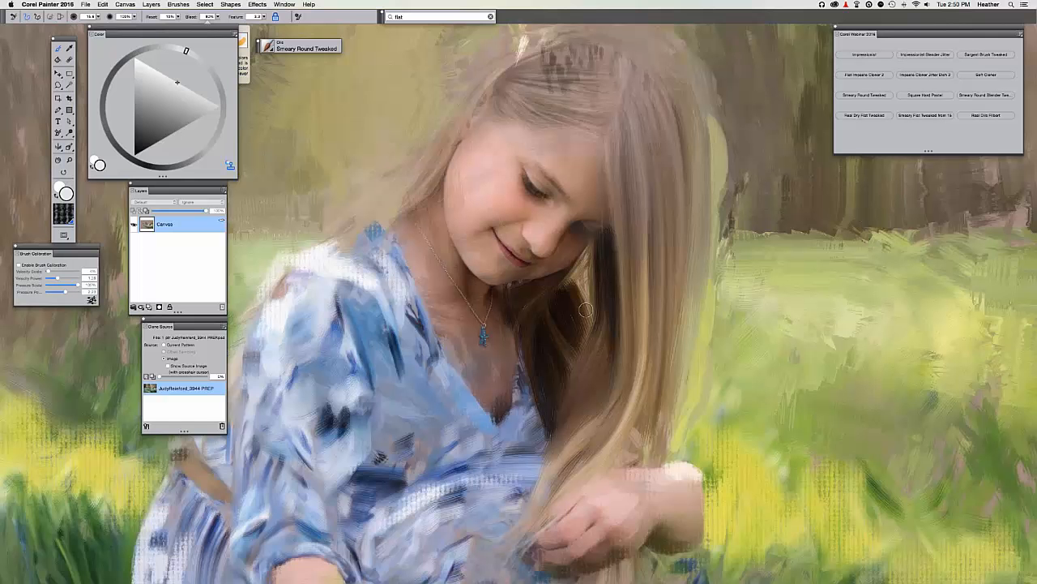
drag(579, 267, 563, 291)
At 50% opacity, blend the strands beside the neck and the long hair.
key(5)
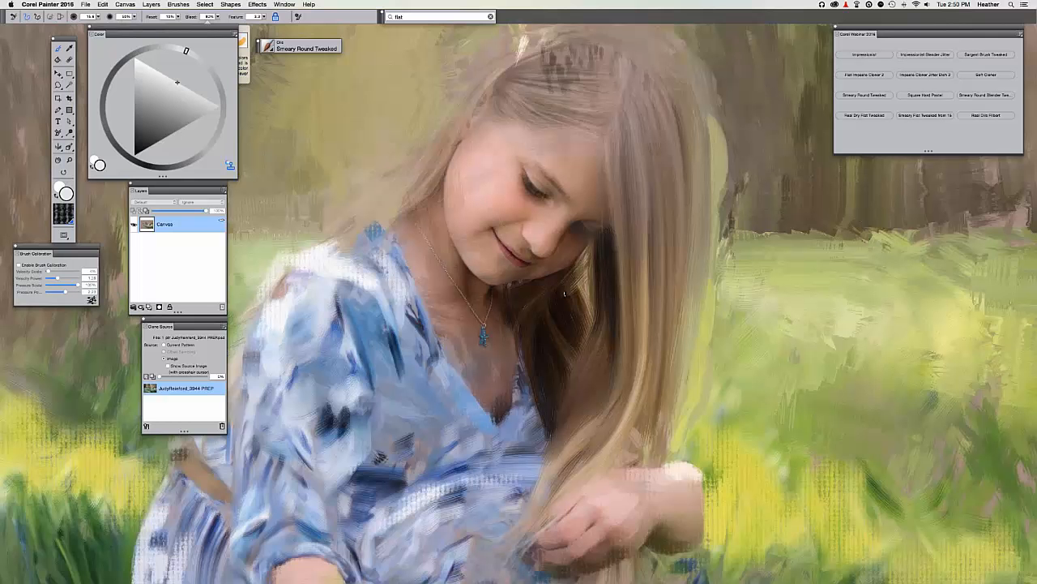
mouse_move(578, 272)
mouse_down()
mouse_move(564, 285)
mouse_move(577, 335)
mouse_up()
drag(574, 296, 556, 307)
drag(565, 353, 556, 423)
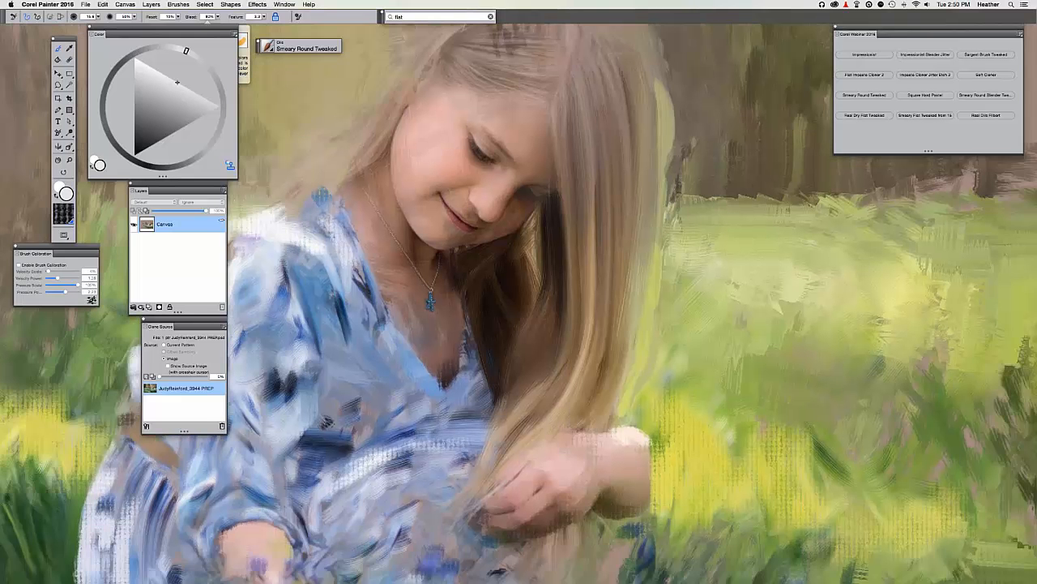
mouse_move(638, 255)
mouse_down()
mouse_move(592, 394)
mouse_move(612, 325)
mouse_up()
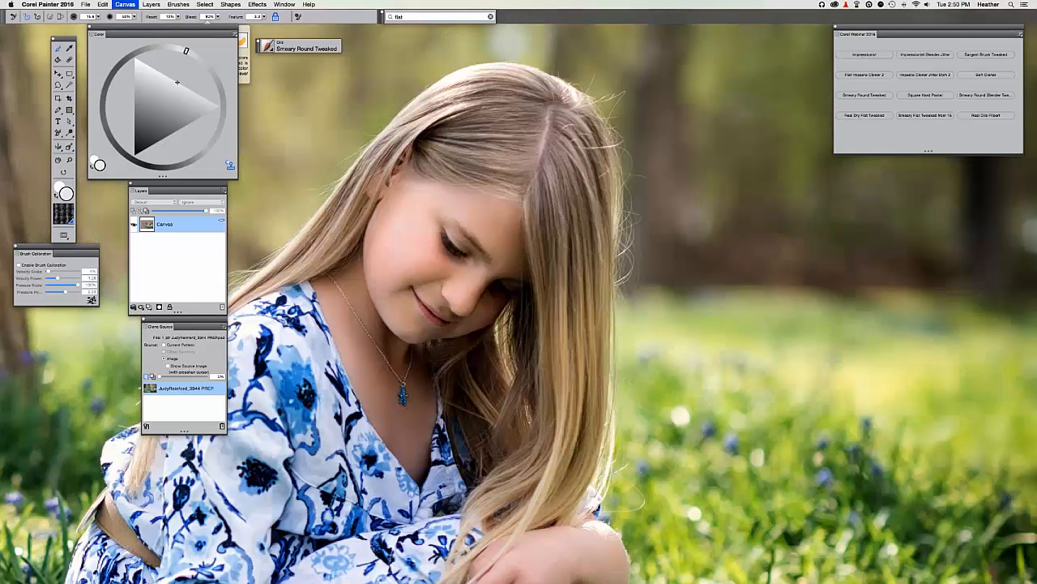
key(super+t)
key(super+t)
key(super+t)
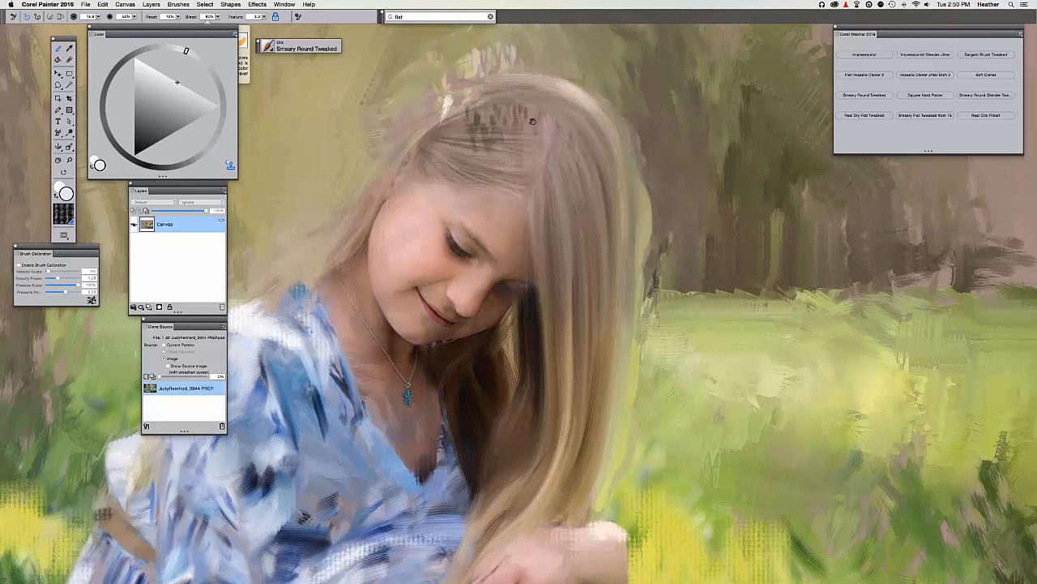
key(super+t)
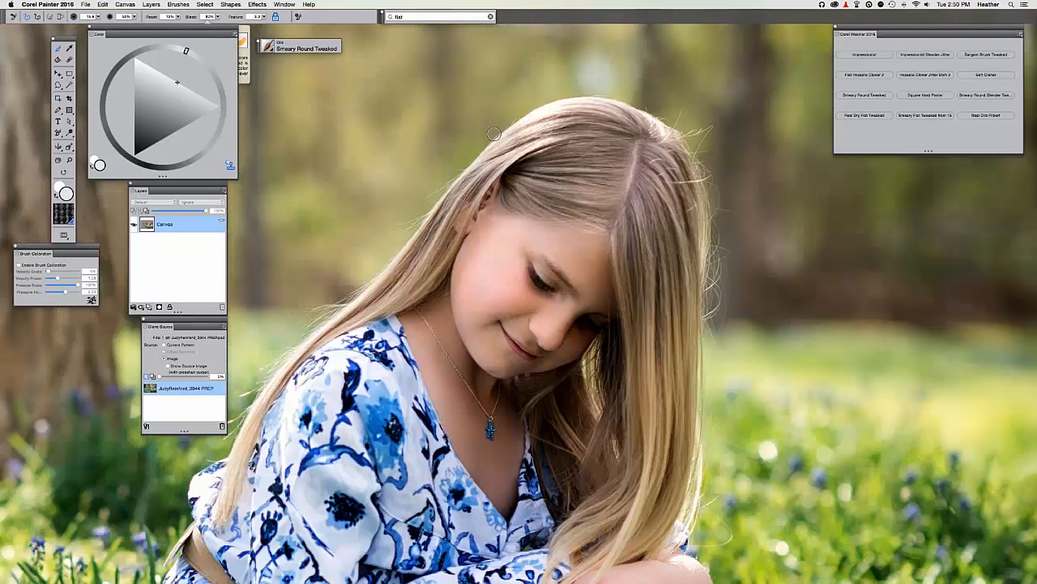
key(super+t)
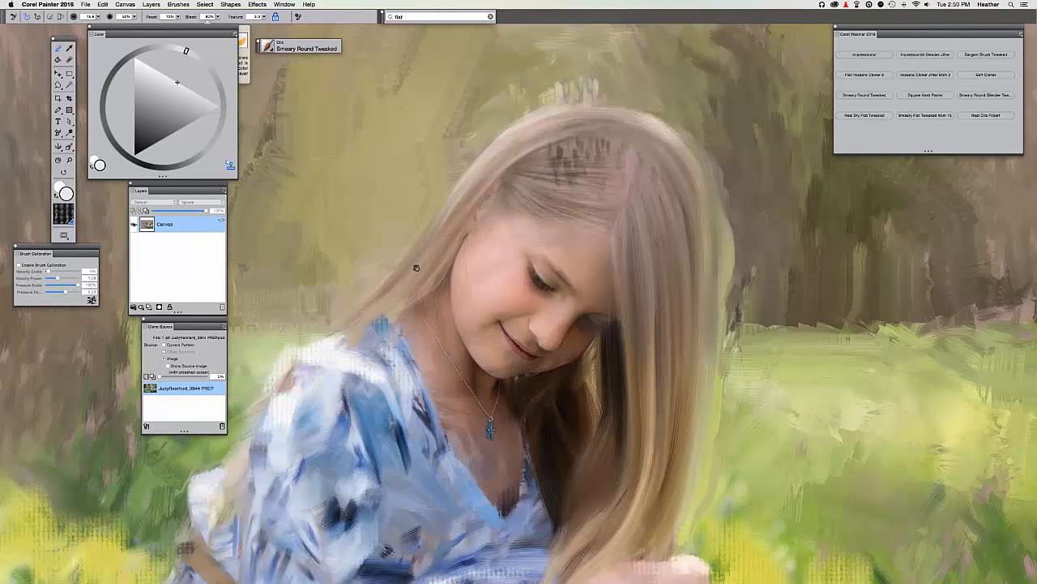
key(super+t)
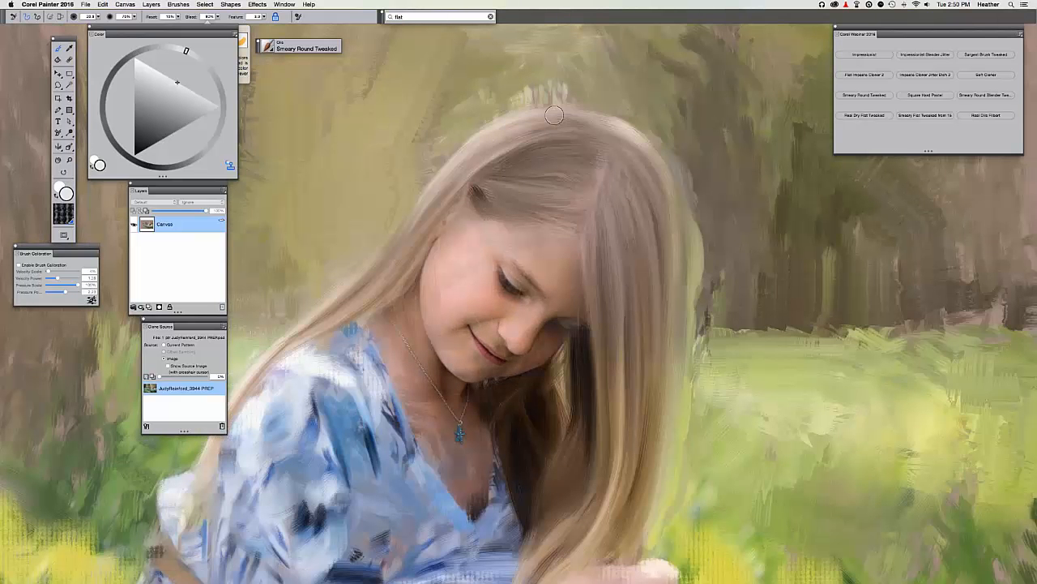
Repaint the hair at the upper-left crown.
mouse_move(559, 111)
mouse_down()
mouse_move(527, 117)
mouse_move(598, 119)
mouse_move(542, 117)
mouse_move(561, 107)
mouse_move(510, 127)
mouse_move(492, 154)
mouse_move(570, 138)
mouse_move(452, 172)
mouse_up()
key(super+t)
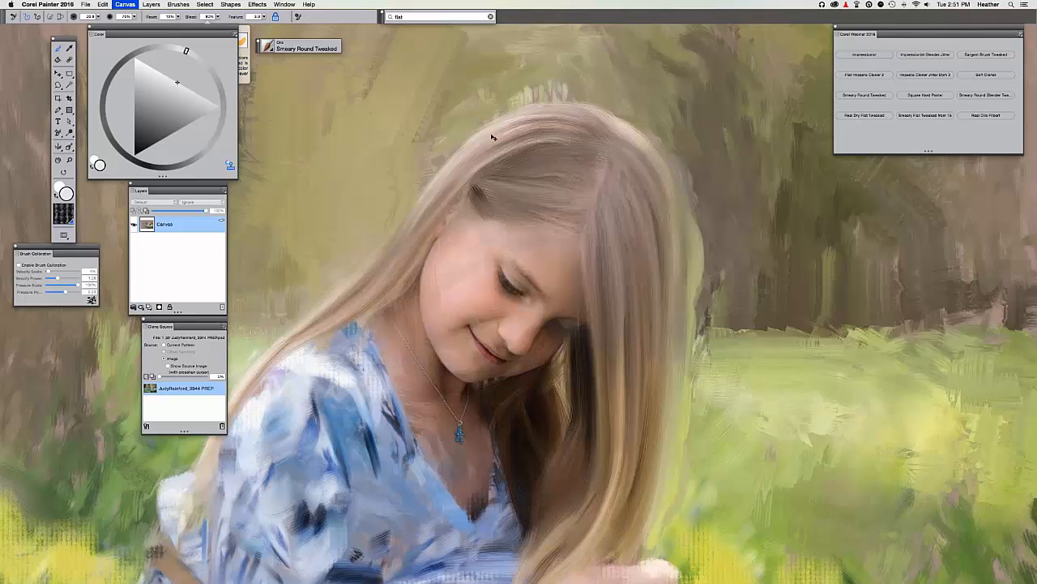
drag(519, 137, 457, 175)
drag(520, 135, 435, 206)
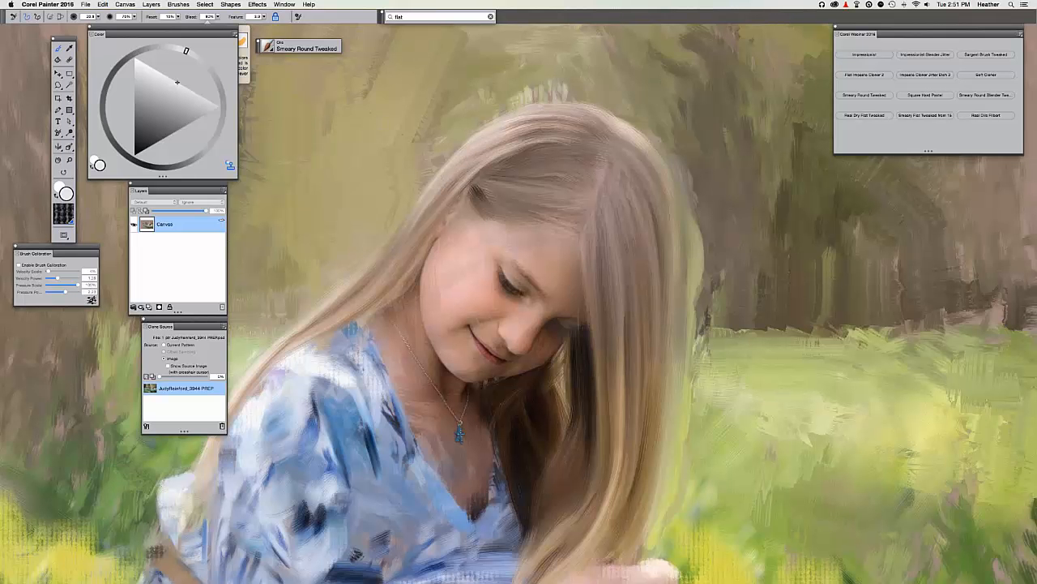
key(super+t)
key(super+t)
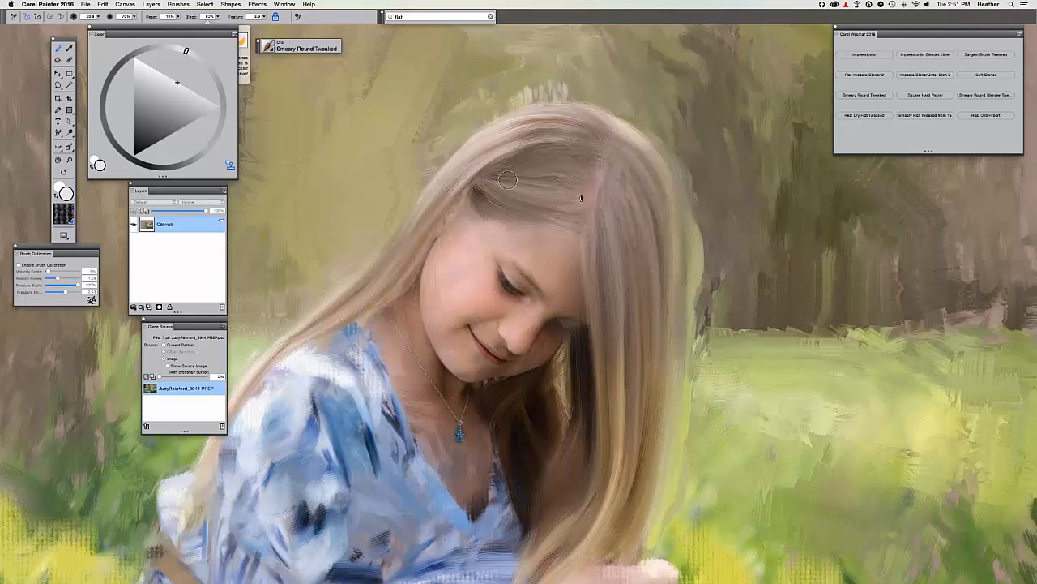
key(super+t)
key(super+t)
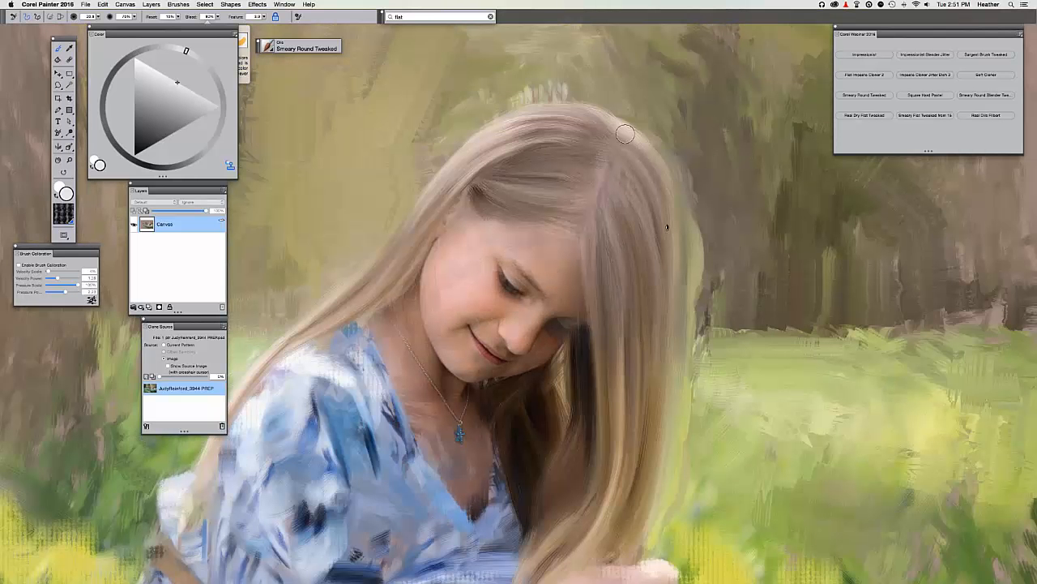
key(super+t)
key(super+t)
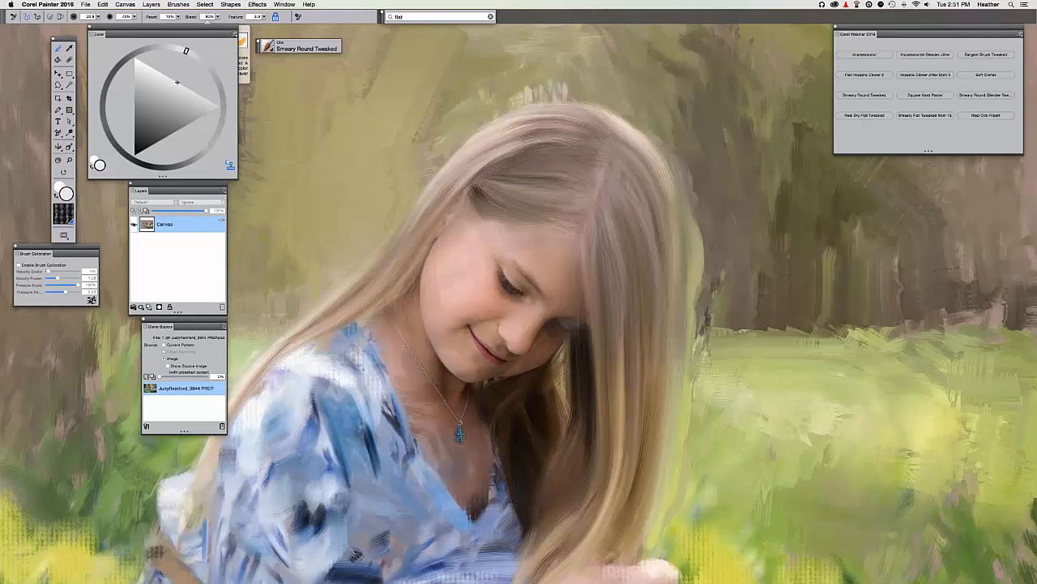
Zoom out to the whole painting and save it, confirming the save warning.
key(super+minus)
key(super+minus)
key(super+minus)
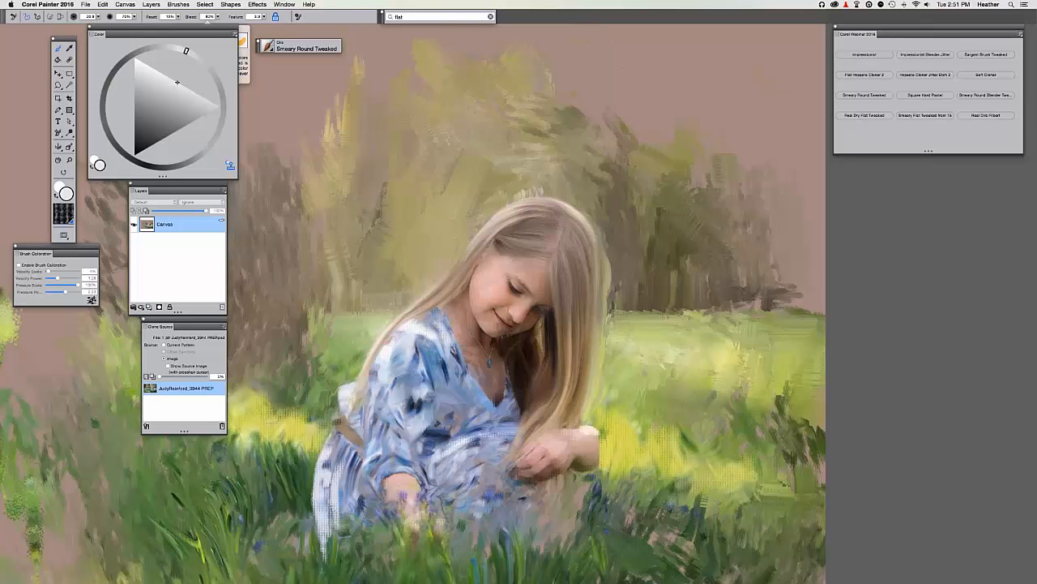
drag(438, 423, 441, 377)
key(super+shift+s)
key(Return)
key(Return)
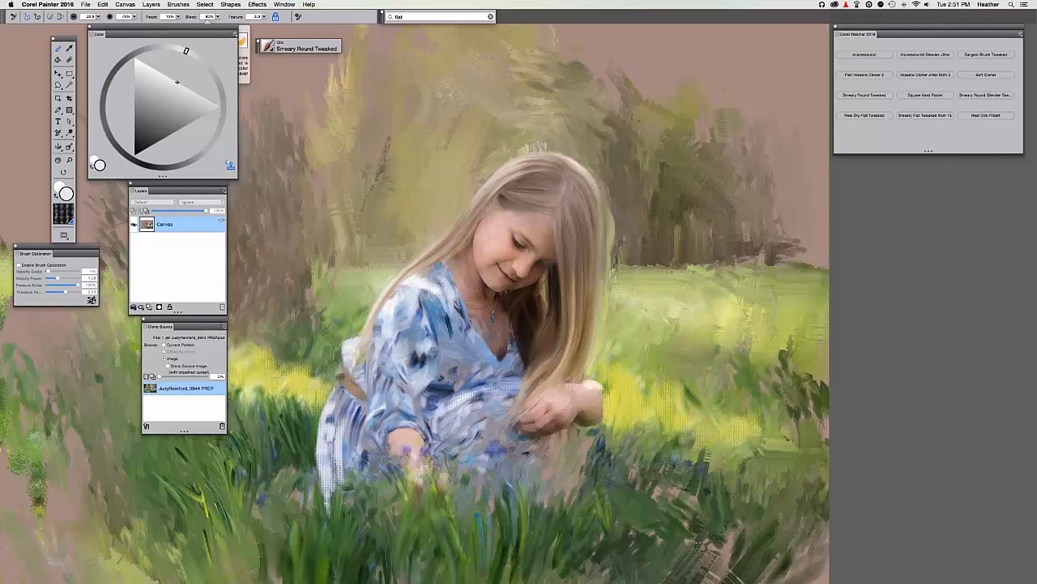
key(super+plus)
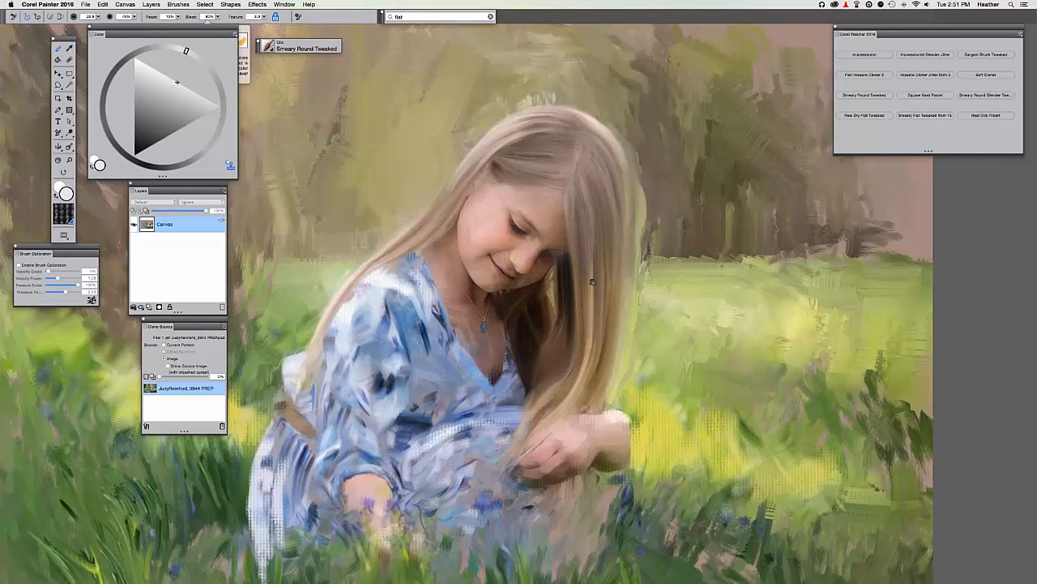
Load Real Oils Filbert, pick a warm tan colour and shrink the brush.
key(super+plus)
click(985, 115)
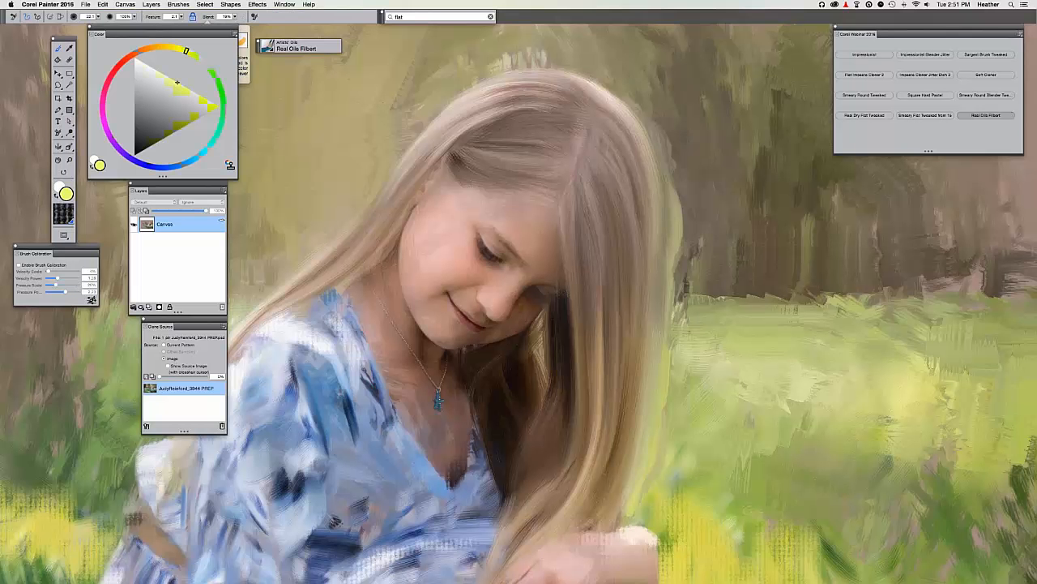
key(super+t)
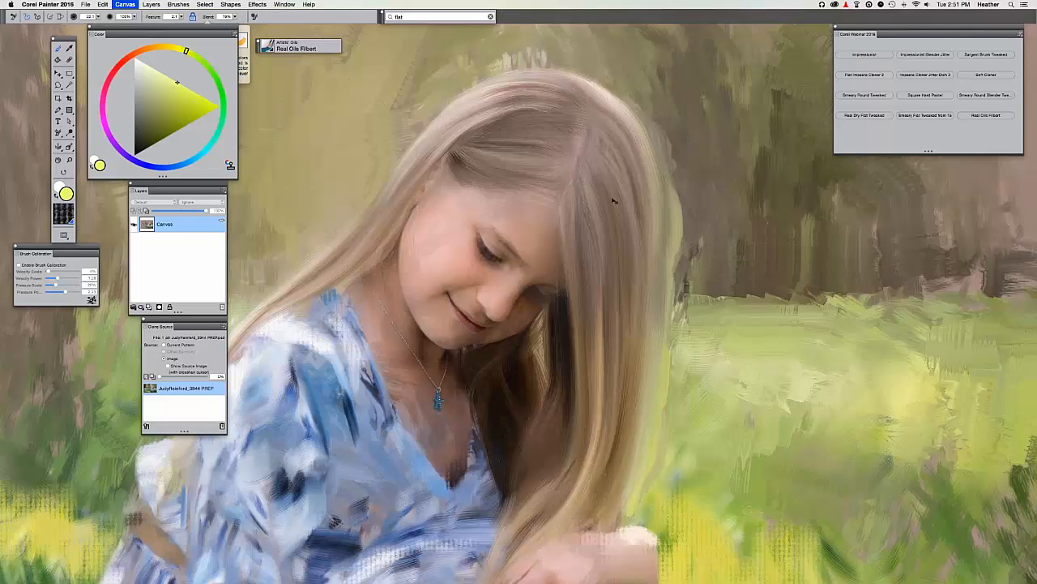
click(145, 90)
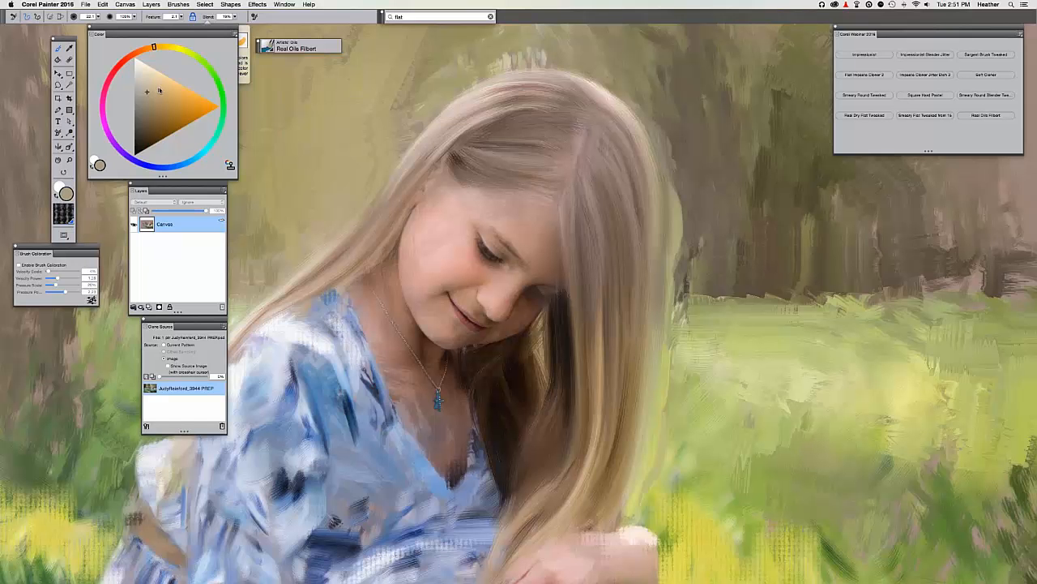
click(160, 88)
key(bracketleft)
key(super+t)
Paint tan down the hair's right edge and cover the green strip with sampled brown.
key(super+t)
drag(647, 136, 663, 264)
mouse_move(665, 204)
mouse_down()
mouse_move(657, 377)
mouse_move(623, 487)
mouse_up()
key(super+t)
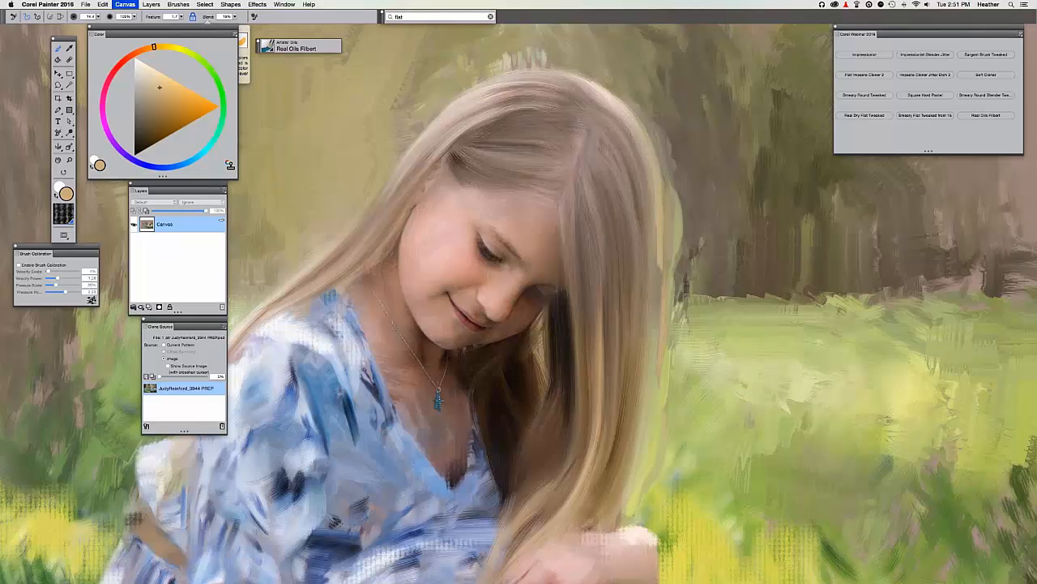
key(super+t)
alt+click(687, 190)
drag(682, 187, 676, 269)
drag(672, 192, 672, 259)
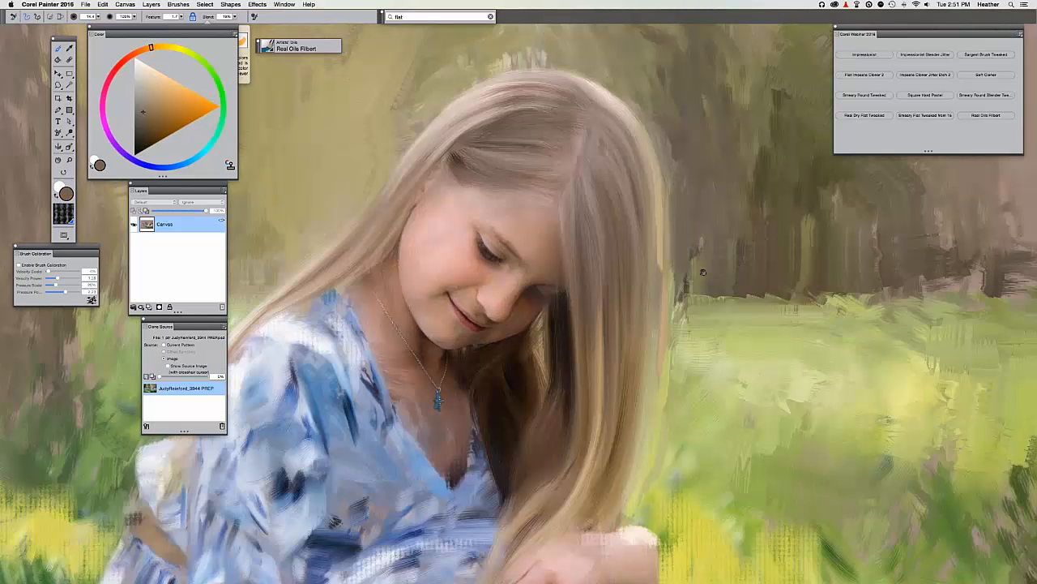
key(super+t)
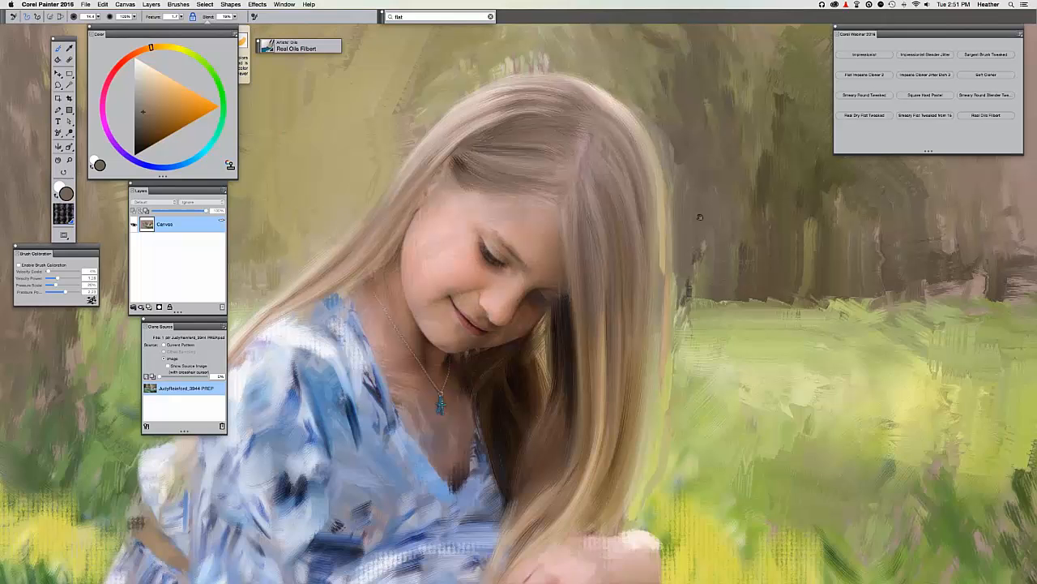
key(super+t)
key(super+t)
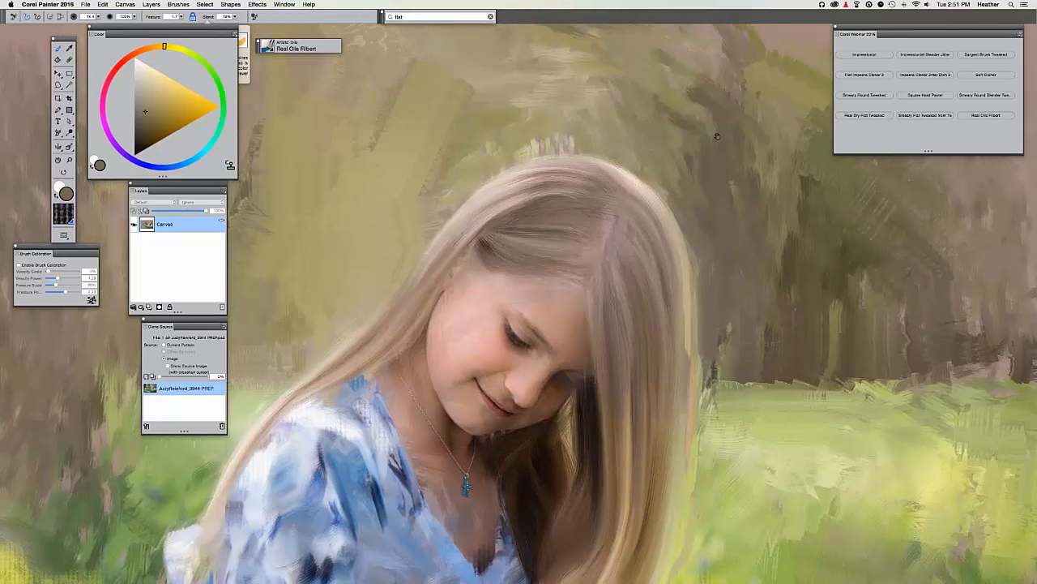
Choose a pale cream colour, shifted from orange toward yellow.
key(super+t)
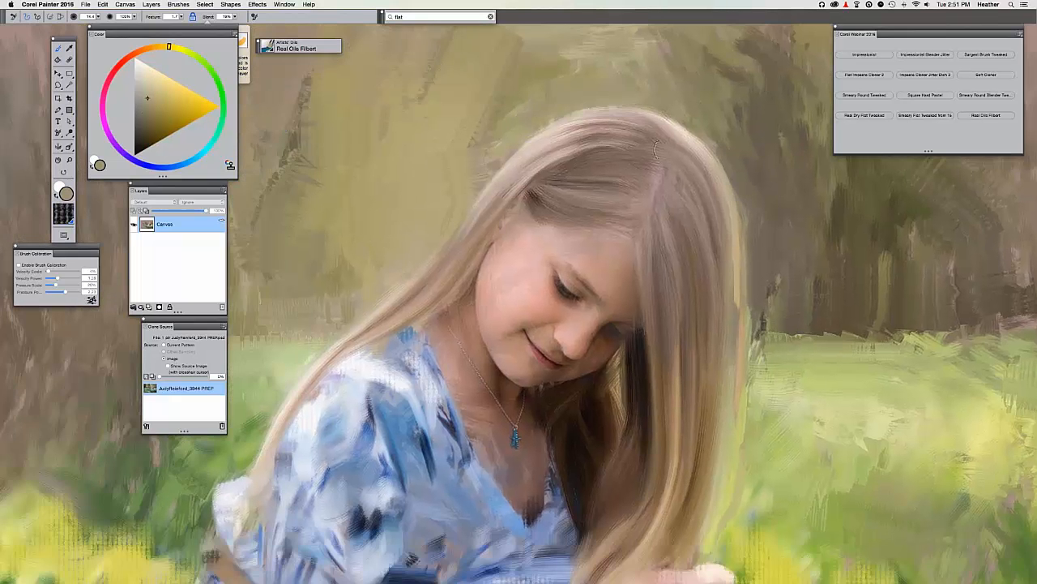
alt+click(683, 120)
alt+click(683, 122)
click(145, 64)
key(super+t)
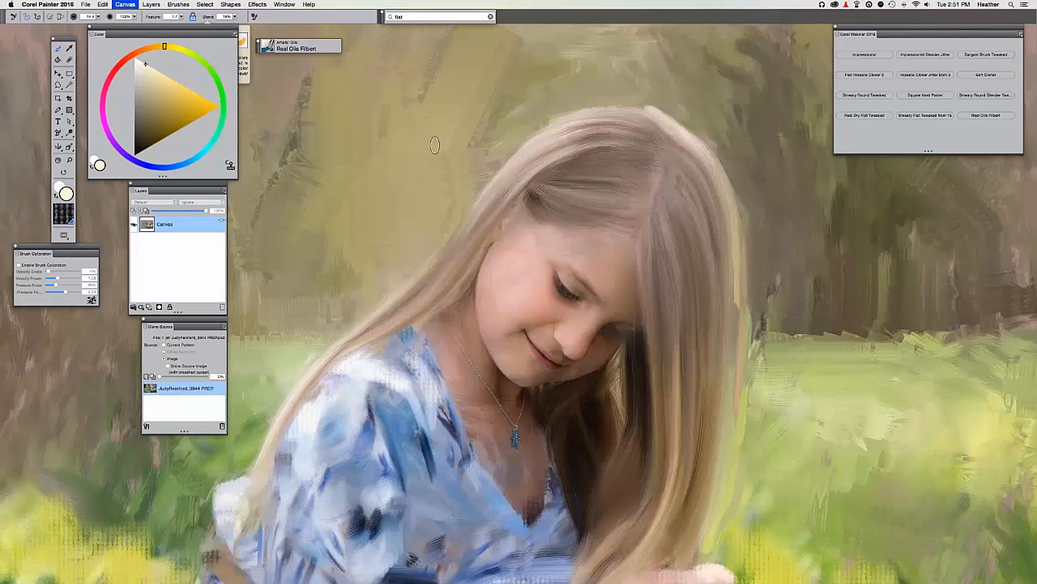
key(super+t)
key(super+t)
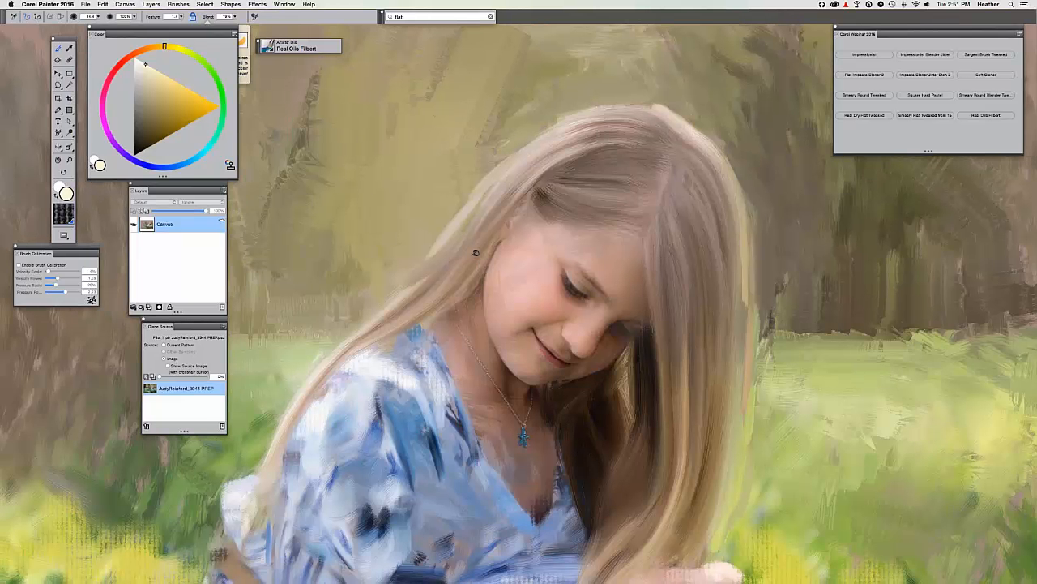
Review the whole painting, zoom back in on the girl and load Square Hard Pastel.
drag(475, 253, 484, 241)
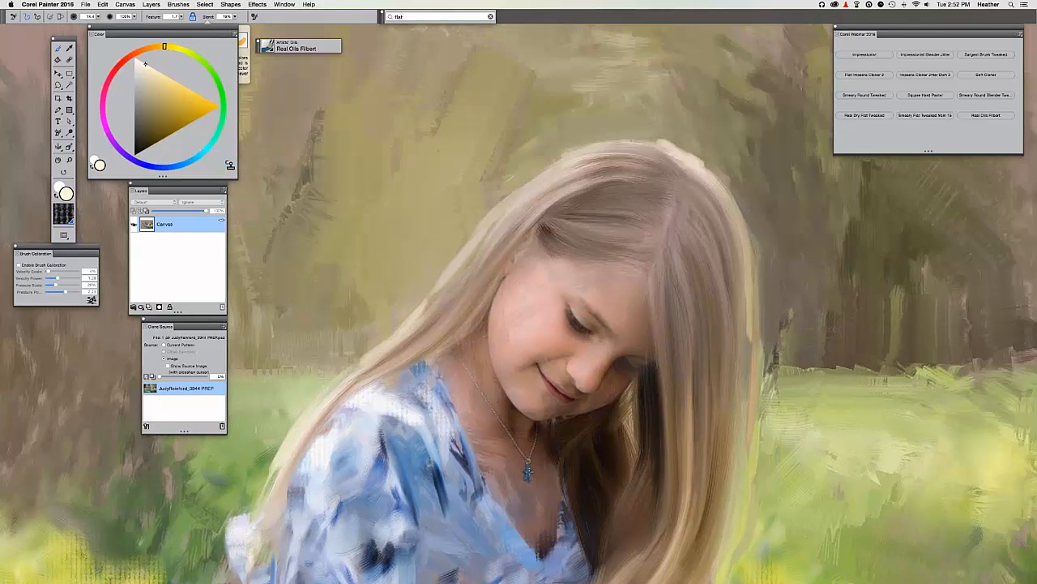
key(super+minus)
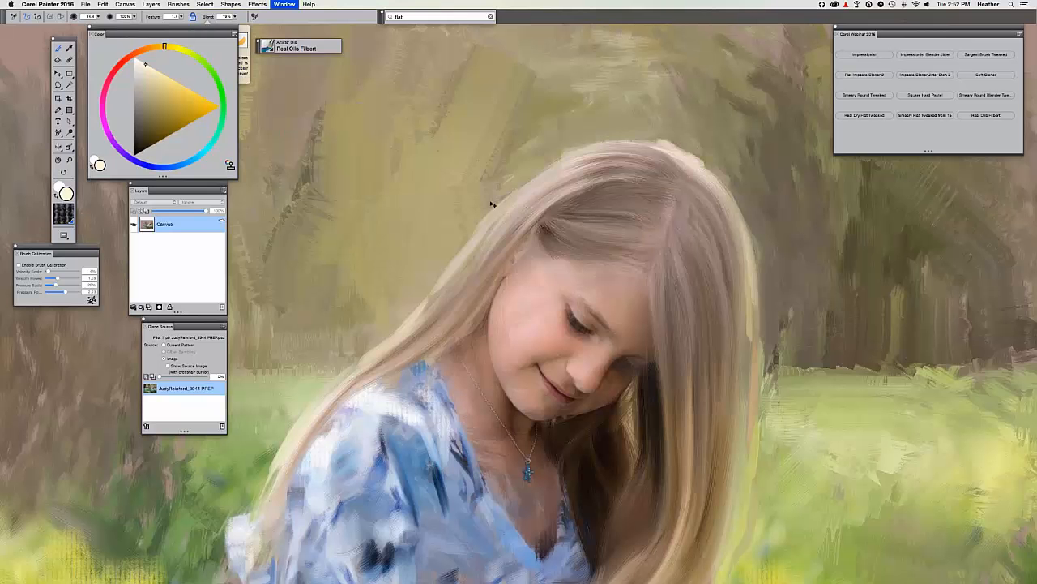
key(super+minus)
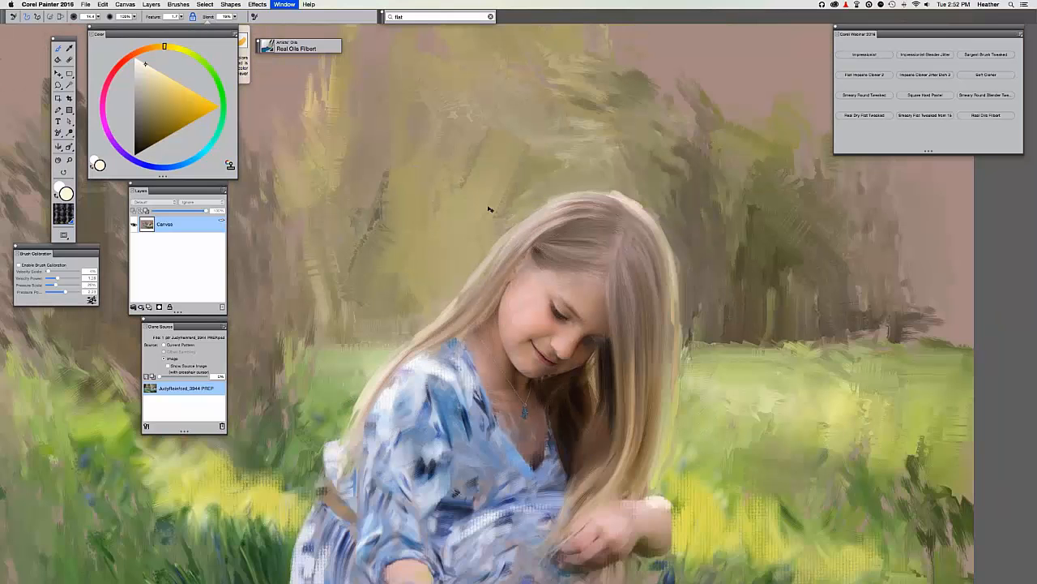
key(super+minus)
key(super+minus)
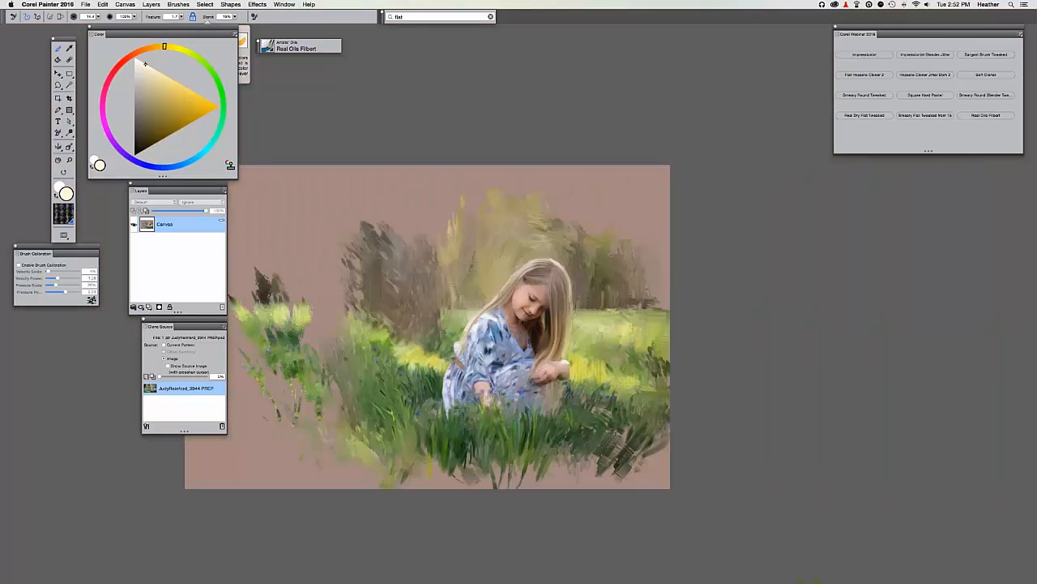
key(super+plus)
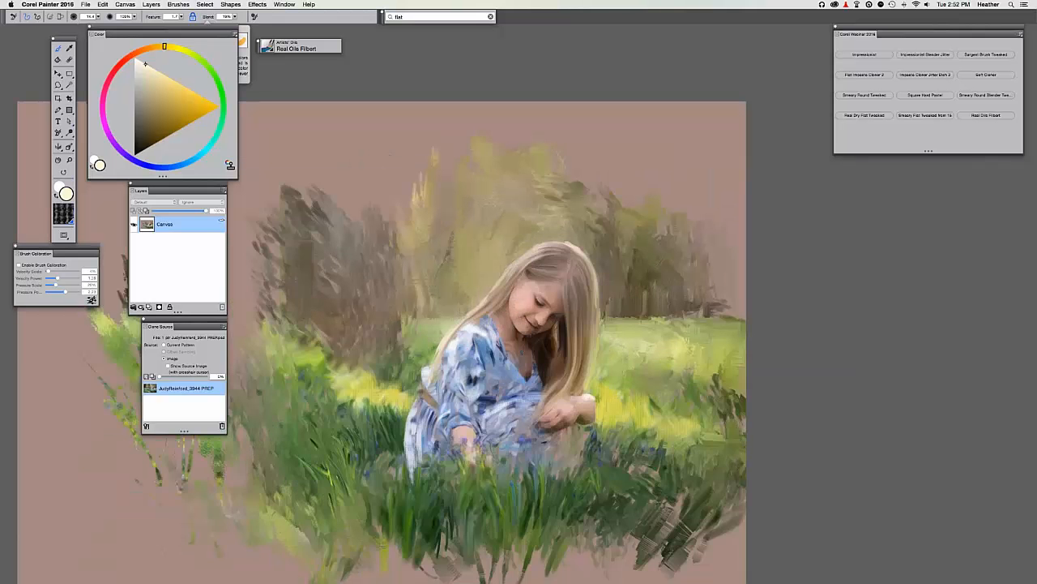
key(super+plus)
key(super+plus)
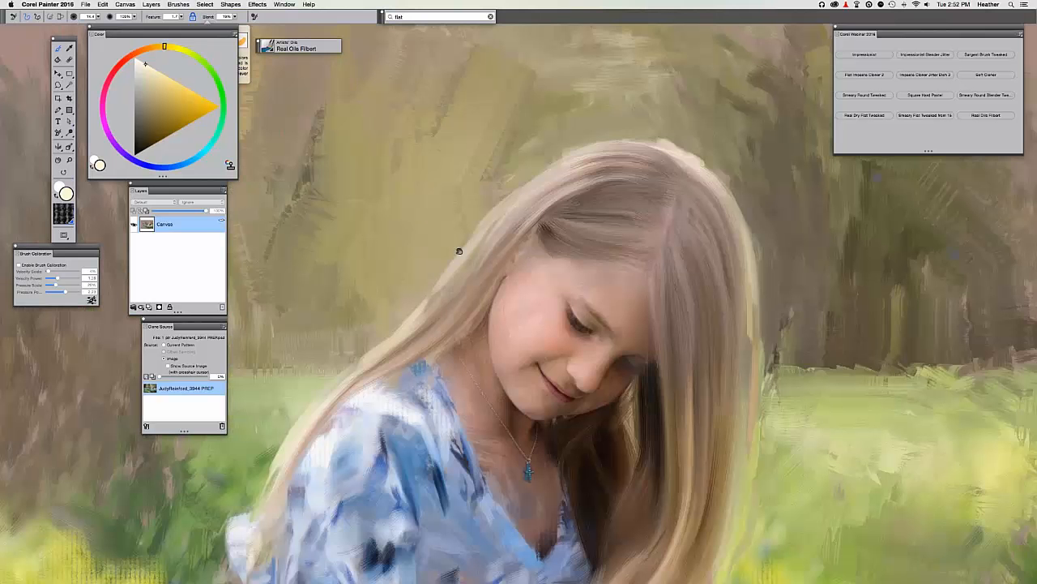
drag(458, 251, 477, 244)
click(924, 95)
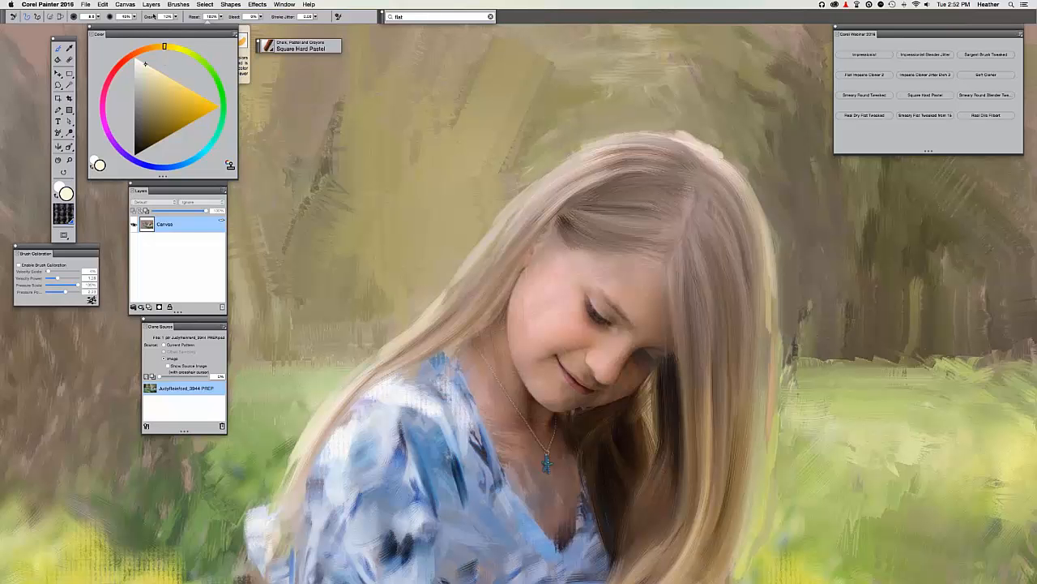
Undo the pale halo stroke around the head and compare the painting with the source photo.
click(125, 4)
key(super+t)
key(super+t)
key(super+t)
key(super+t)
key(super+z)
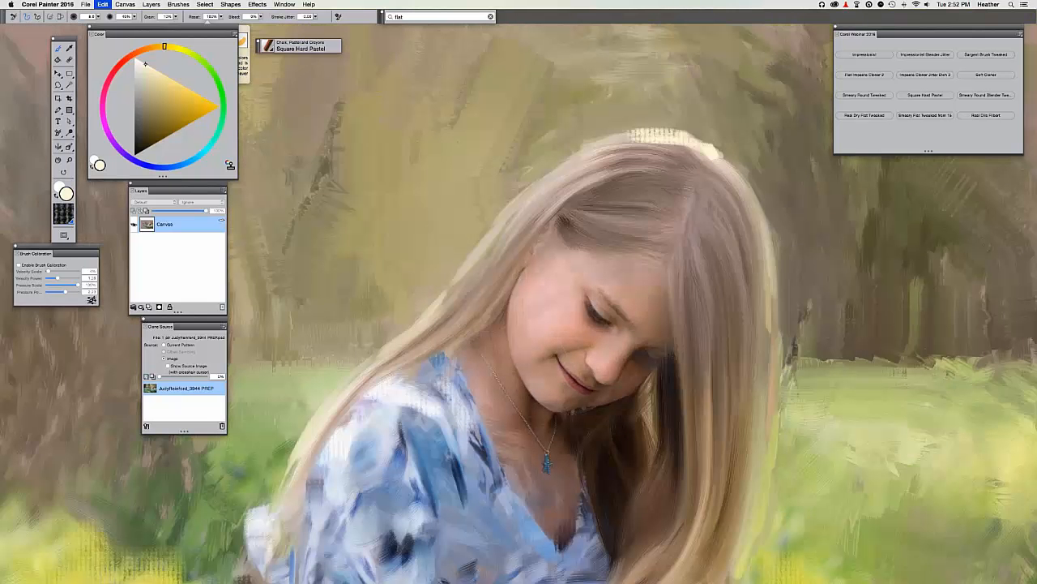
drag(570, 166, 489, 241)
key(super+t)
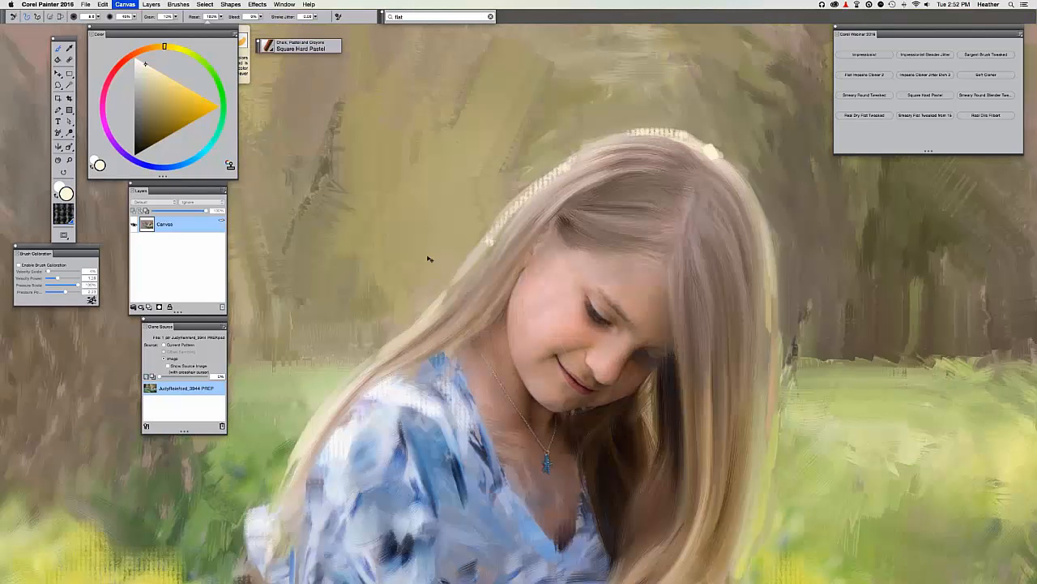
key(super+t)
key(super+t)
Sample a tan from the hair edge, lighten it to peach, and highlight the hair's left edge.
alt+click(491, 231)
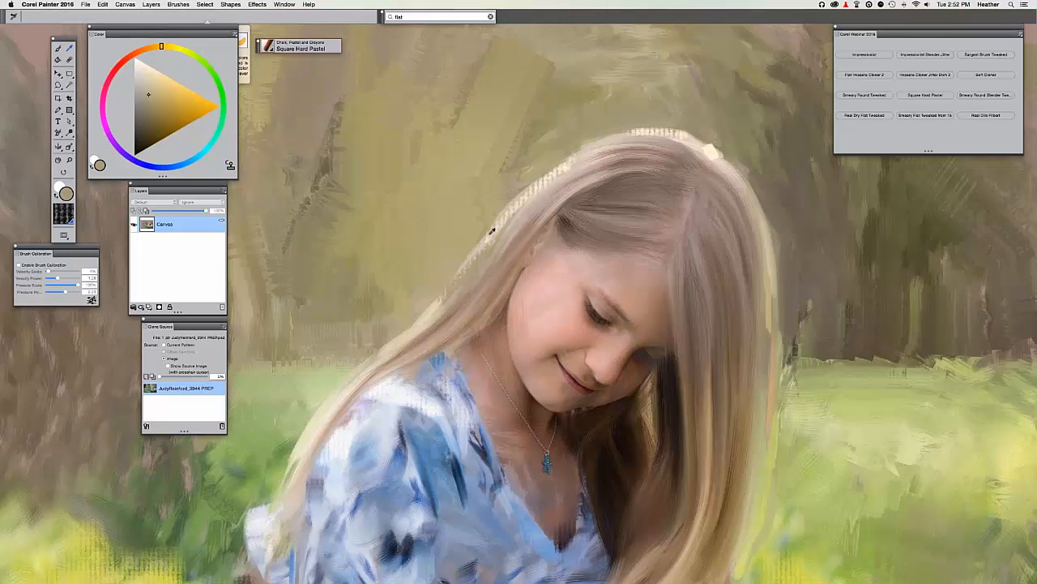
alt+click(491, 231)
click(150, 71)
drag(462, 269, 425, 313)
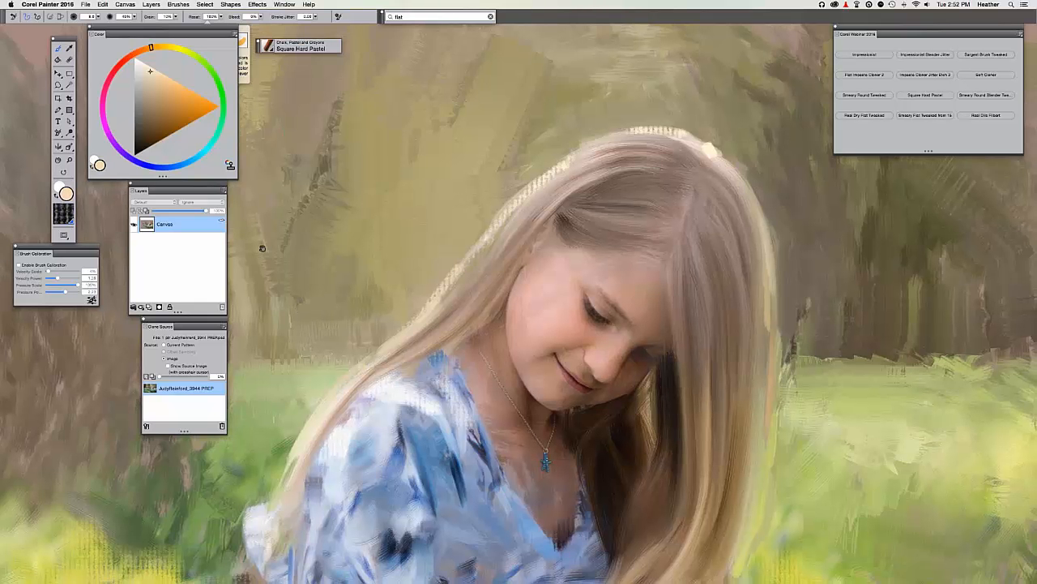
Paint a peach highlight along the hair's right edge and sample nearby hair colours.
drag(262, 248, 199, 135)
drag(709, 136, 700, 308)
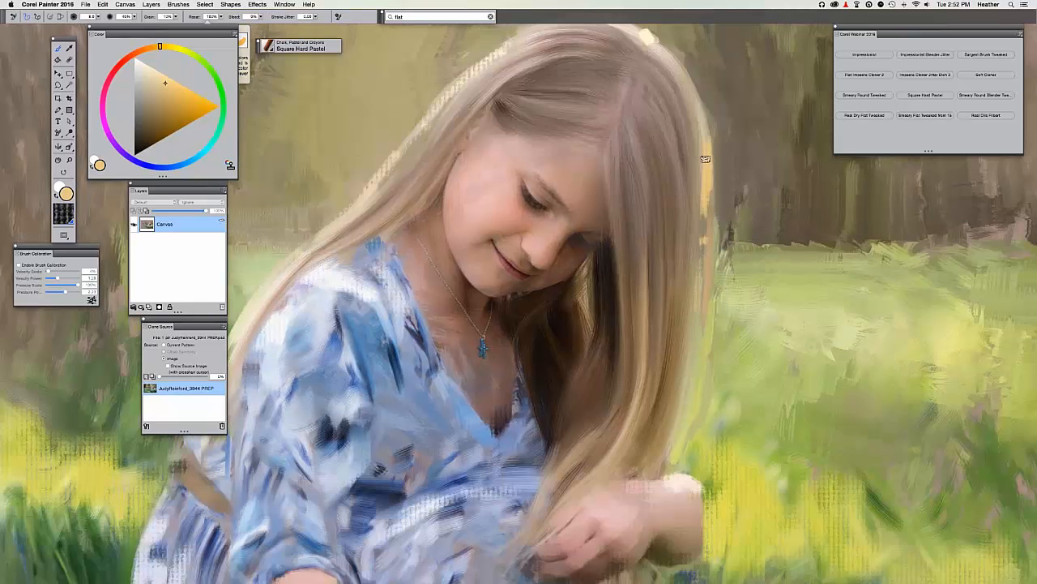
alt+click(705, 127)
alt+click(707, 124)
alt+click(703, 346)
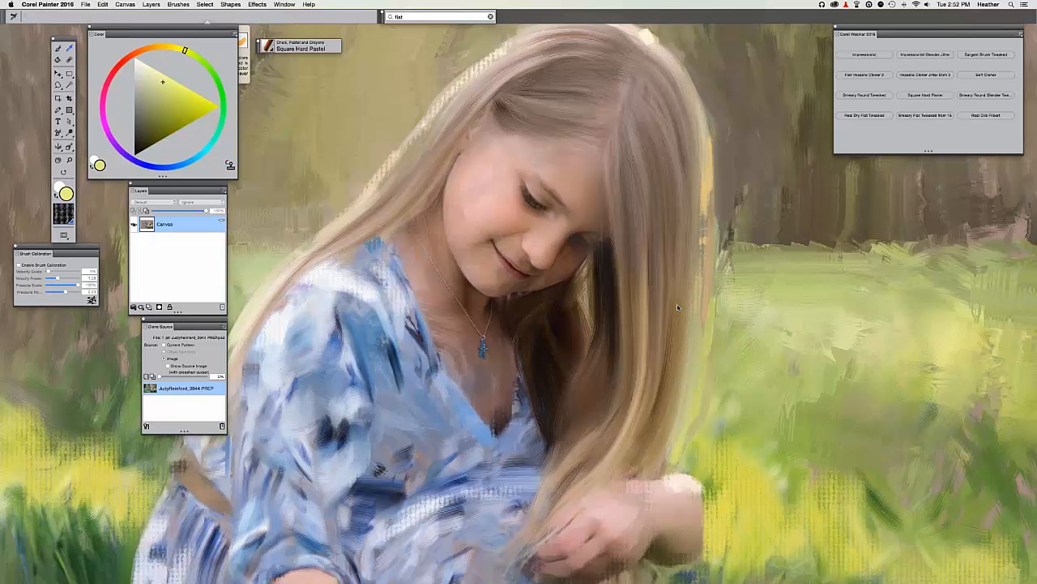
Review the whole painting, zoom back in on the face, and choose Smeary Round Tweaked.
key(super+t)
key(super+t)
key(super+minus)
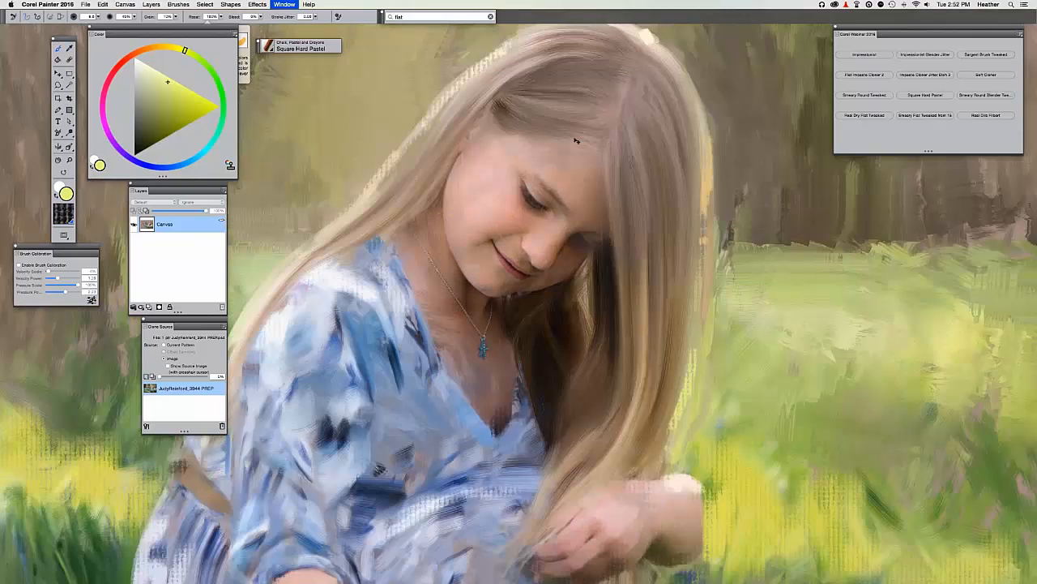
key(super+minus)
key(super+minus)
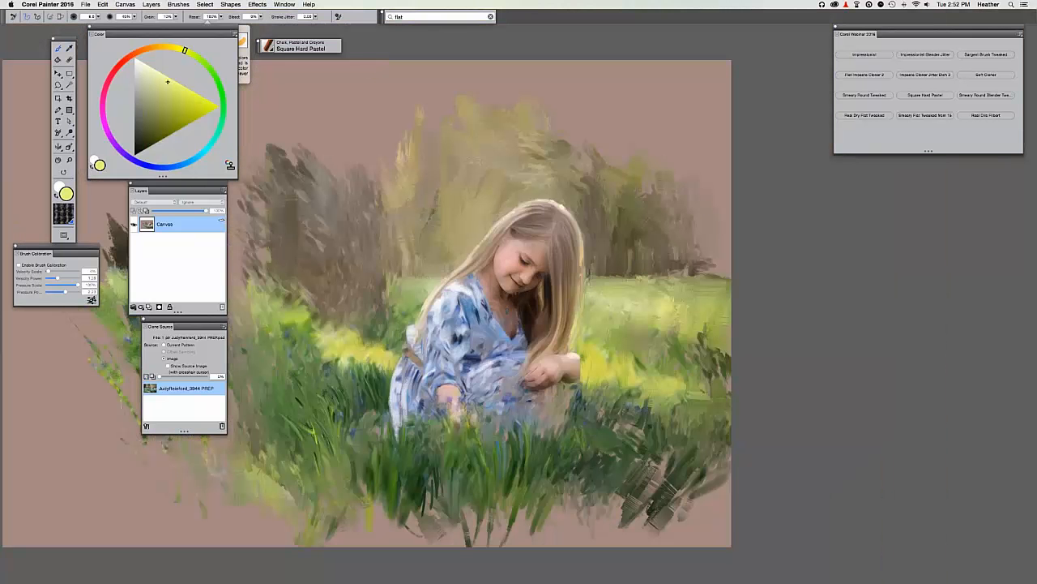
key(super+plus)
key(super+plus)
key(super+plus)
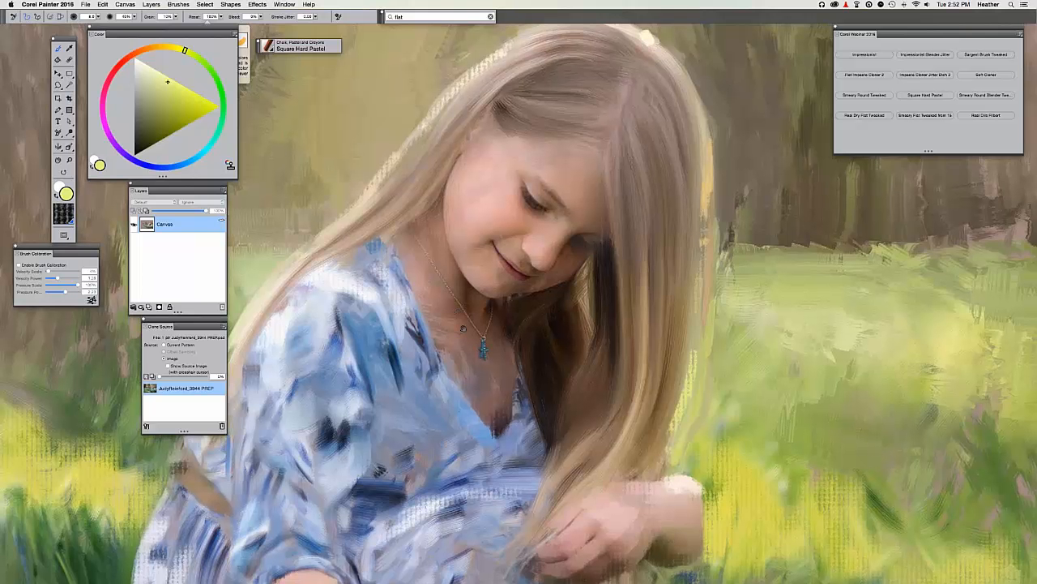
scroll(463, 328, up, 3)
scroll(462, 327, left, 2)
click(864, 95)
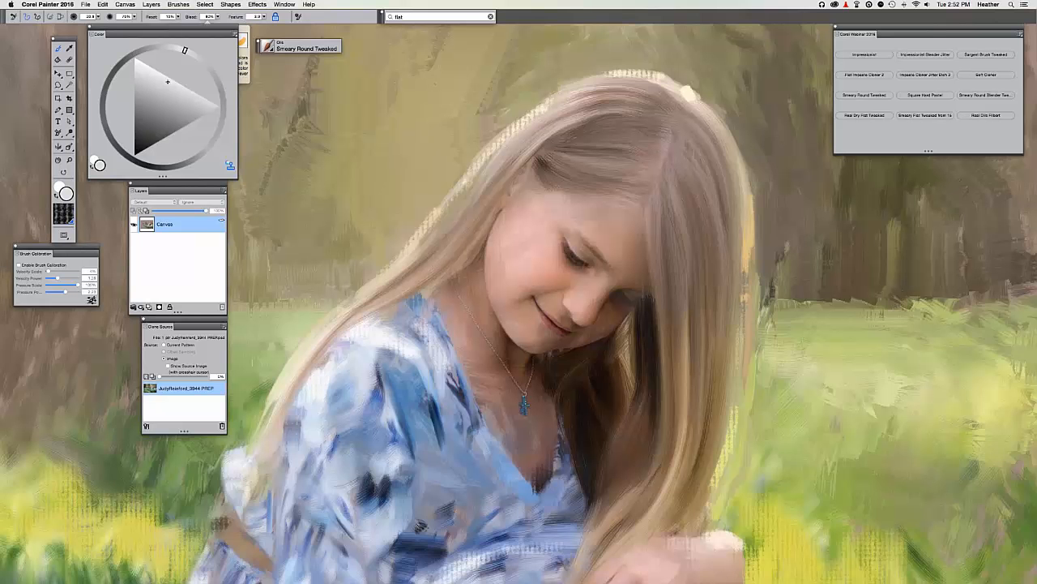
Smear brown trial strokes across the eyes and cheek, then undo the cheek stroke.
key(super+plus)
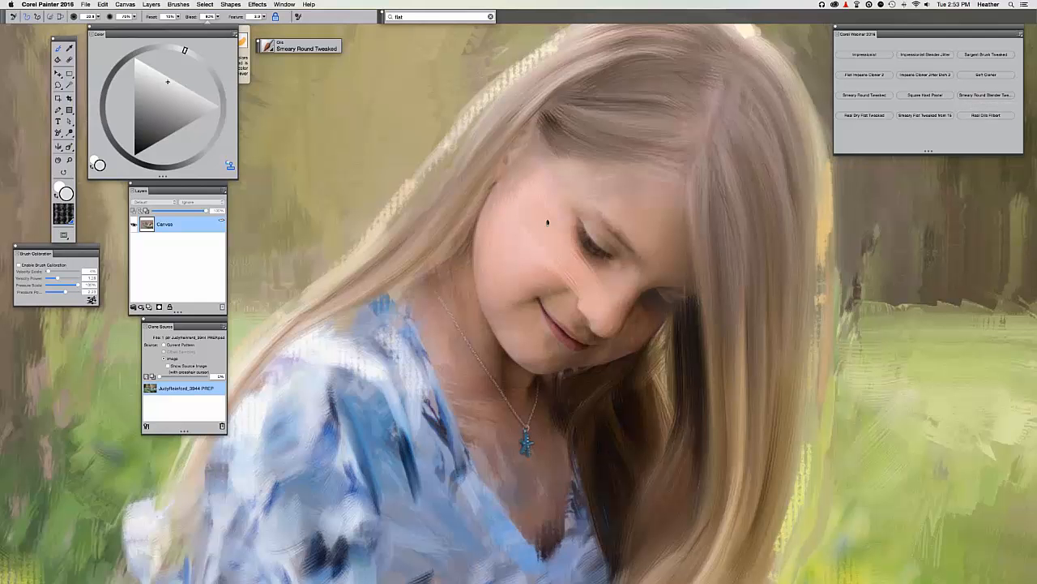
mouse_move(537, 222)
mouse_down()
mouse_move(601, 271)
mouse_move(597, 223)
mouse_move(685, 314)
mouse_up()
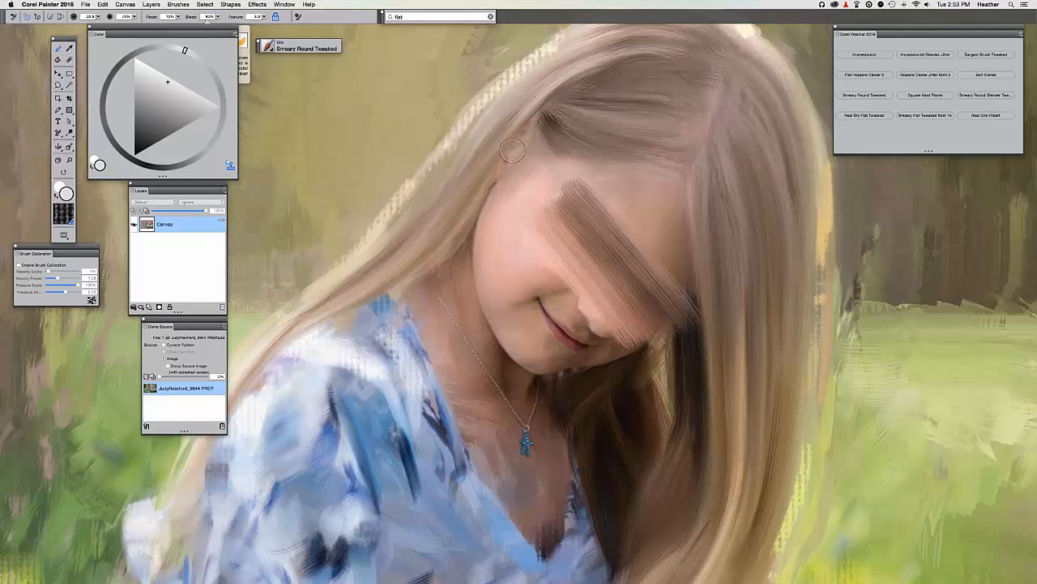
click(265, 17)
drag(534, 279, 612, 441)
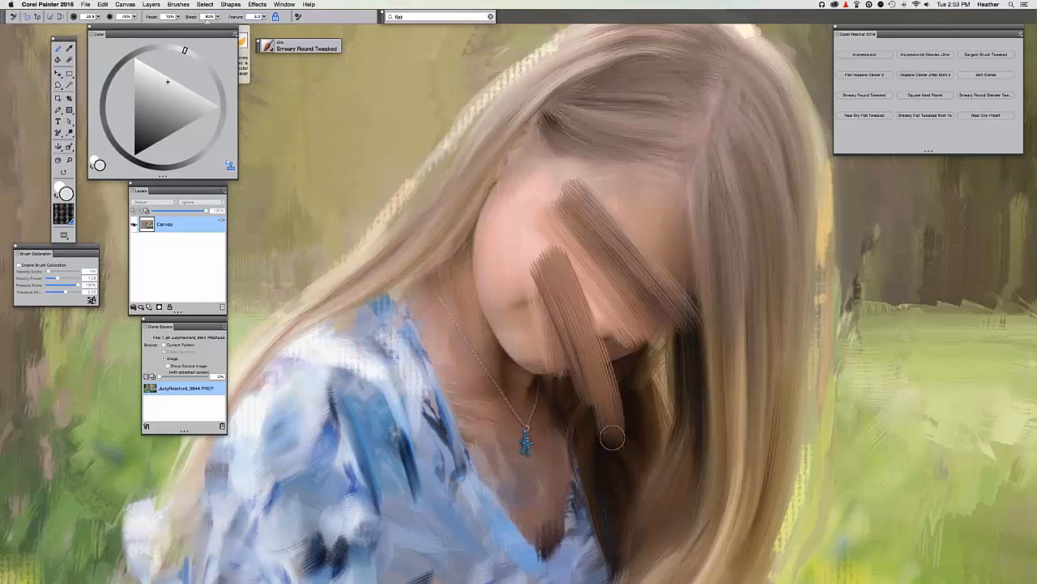
key(super+z)
key(super+z)
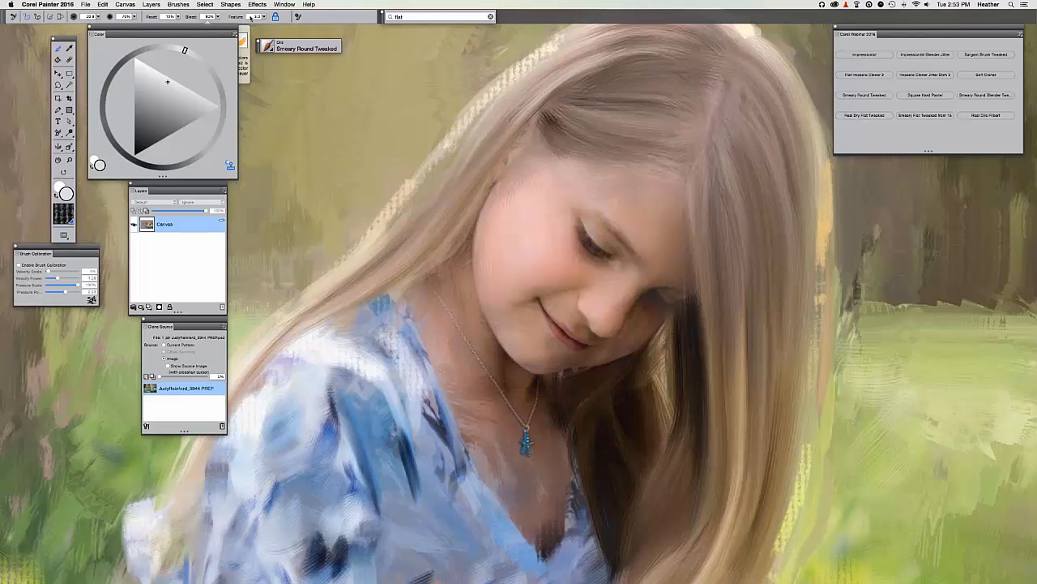
Paint and undo two trial strokes over the eye and nose, then shrink the brush to radius 10.
mouse_move(537, 232)
mouse_down()
mouse_move(604, 324)
mouse_move(642, 340)
mouse_move(565, 183)
mouse_up()
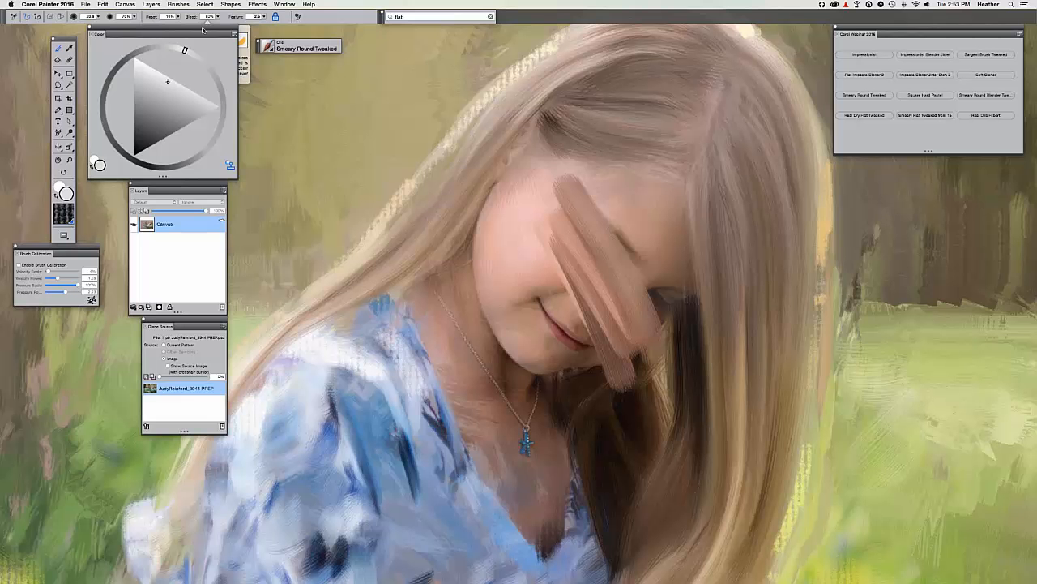
key(super+z)
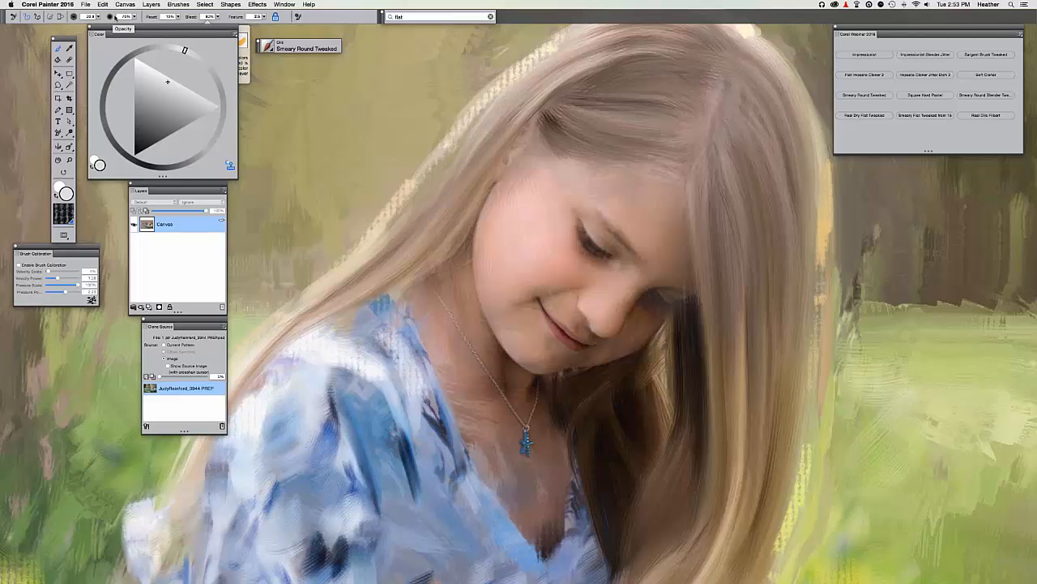
drag(604, 244, 613, 325)
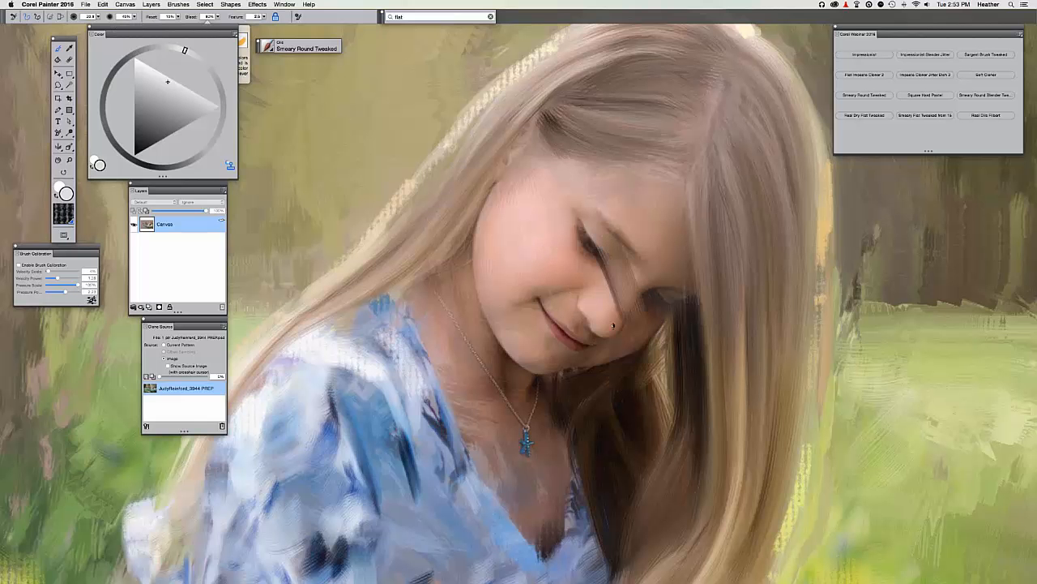
key(super+z)
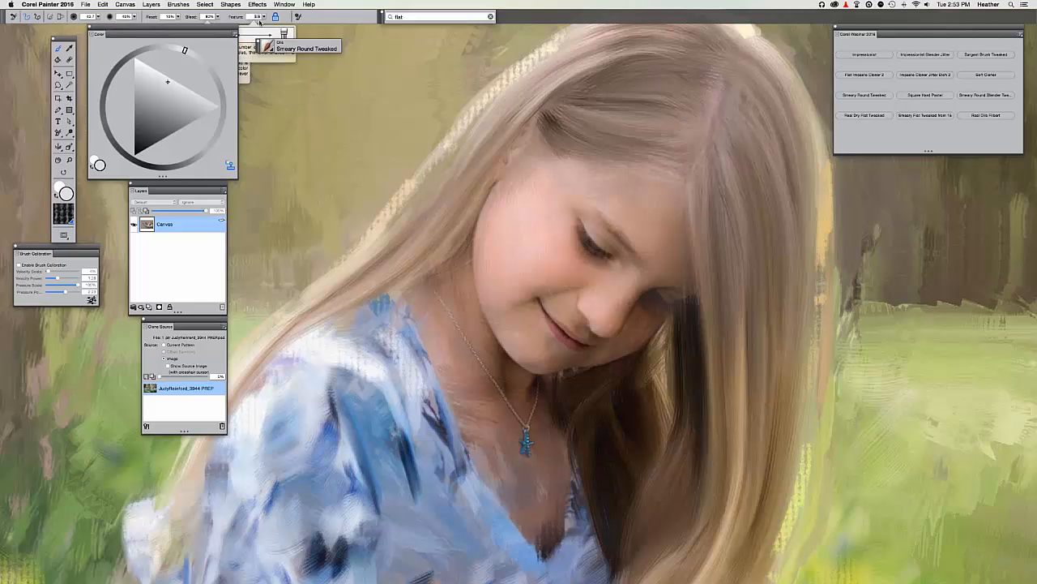
drag(290, 92, 294, 100)
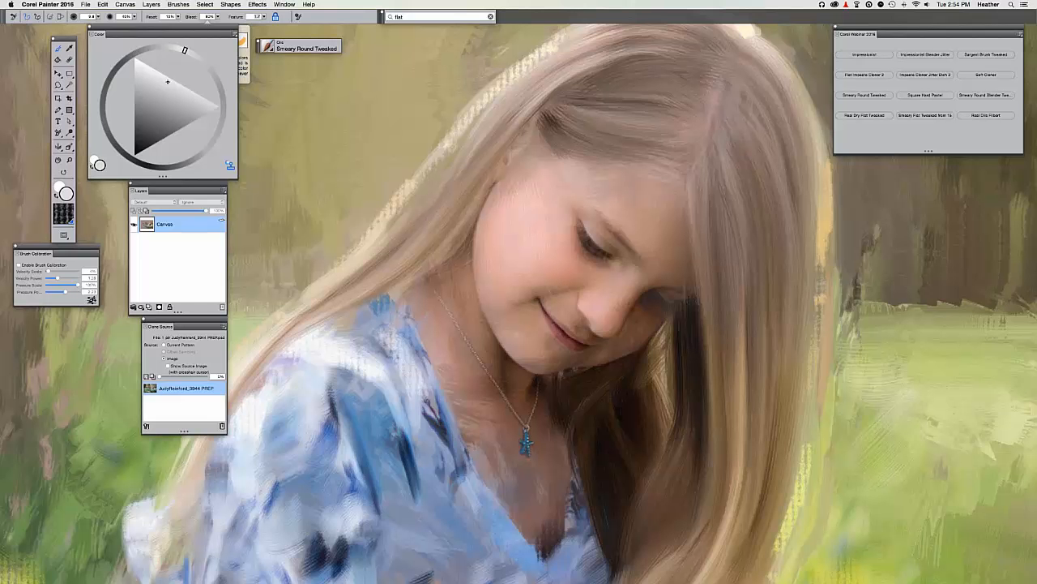
Zoom in on the face and toggle Tracing Paper repeatedly to compare with the photo.
key(super+equal)
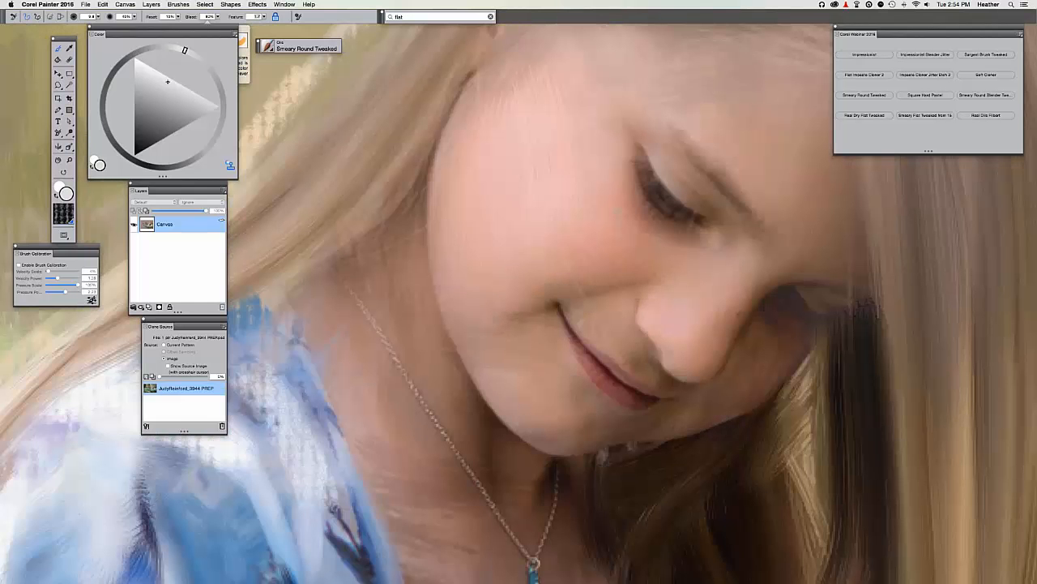
key(super+t)
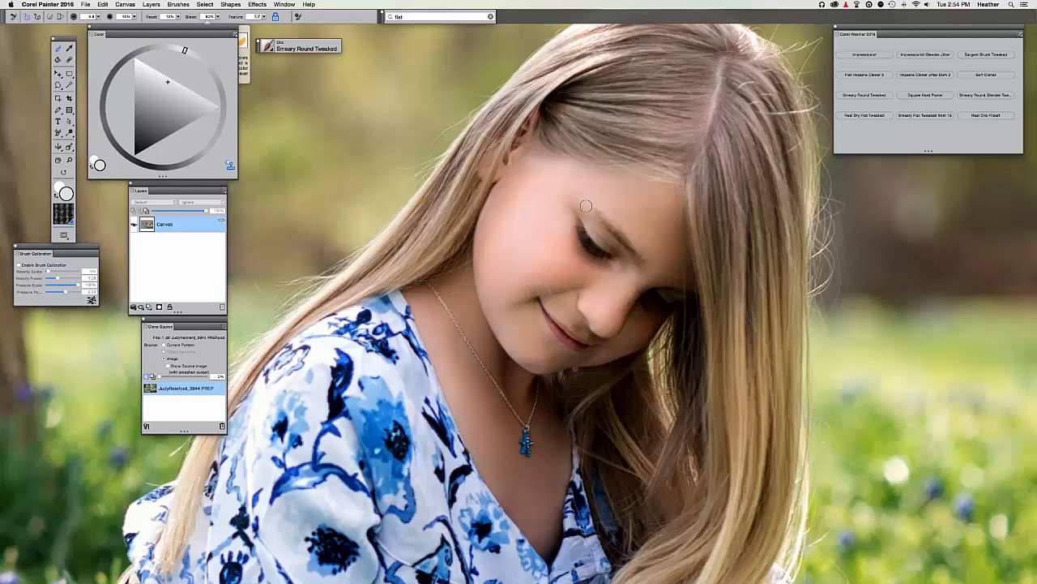
key(super+t)
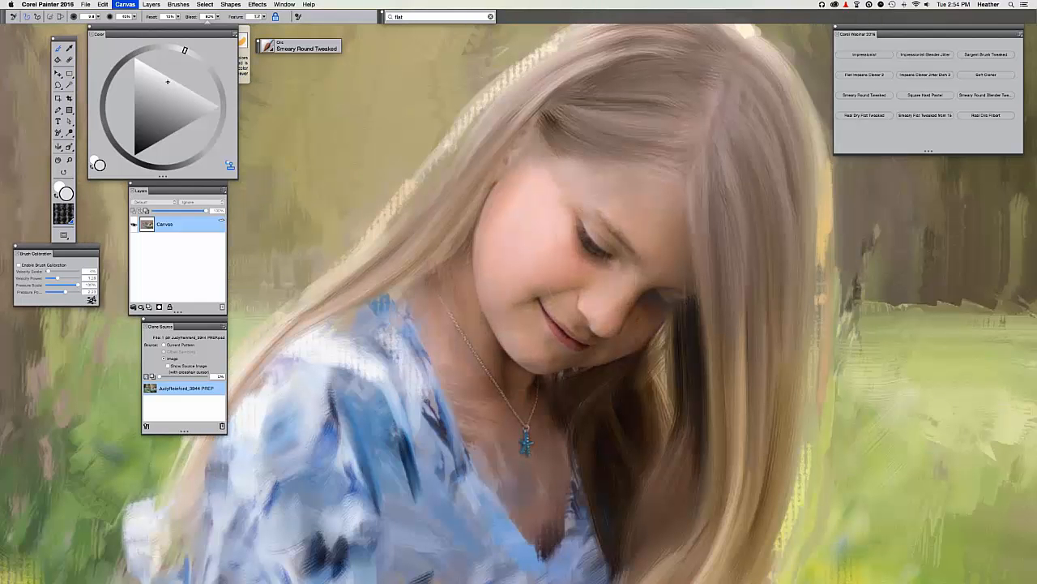
key(super+t)
key(super+t)
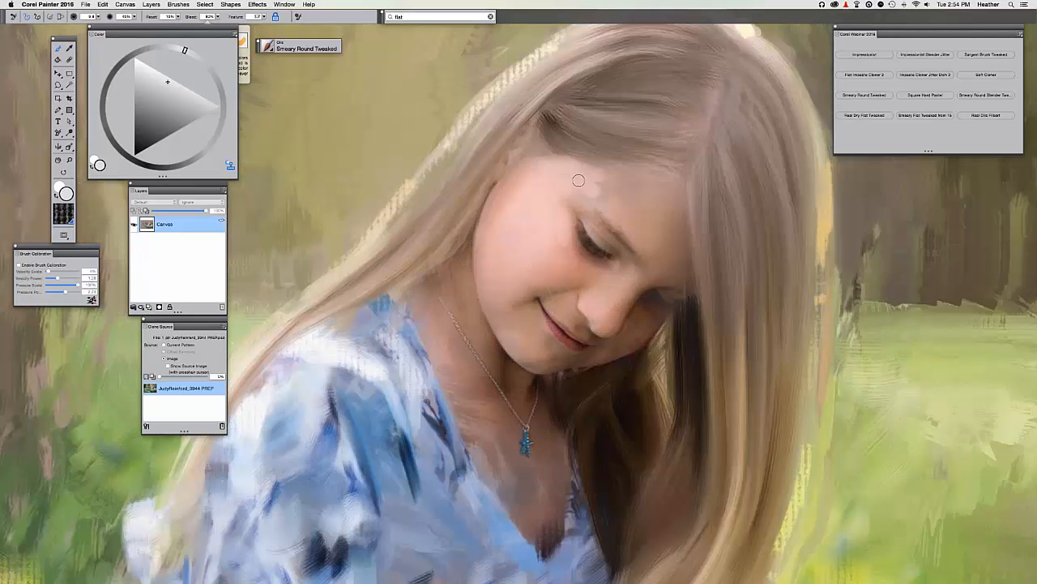
key(super+t)
key(super+t)
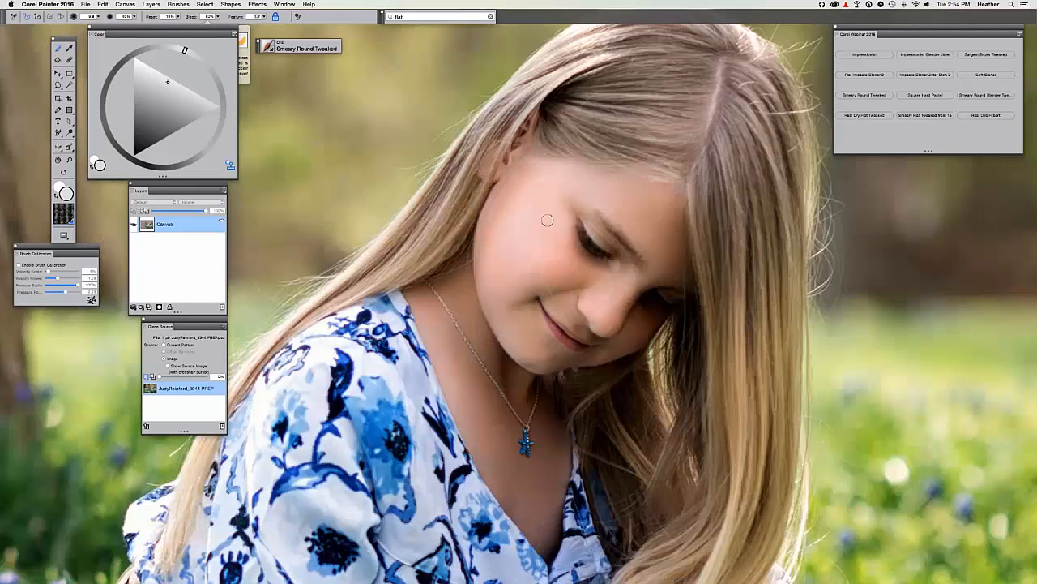
key(super+t)
key(super+t)
key(super+t)
key(super+t)
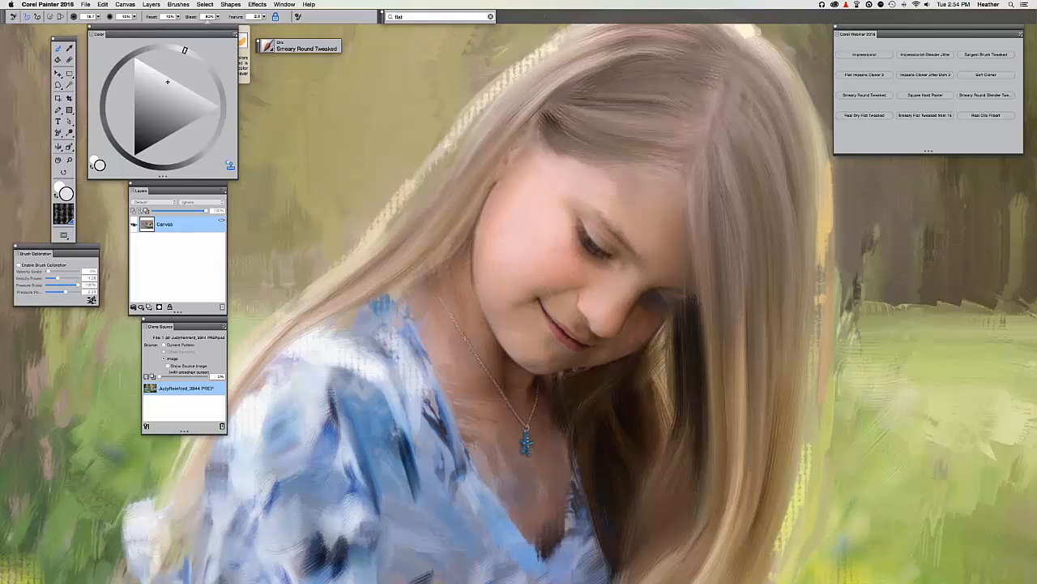
key(super+t)
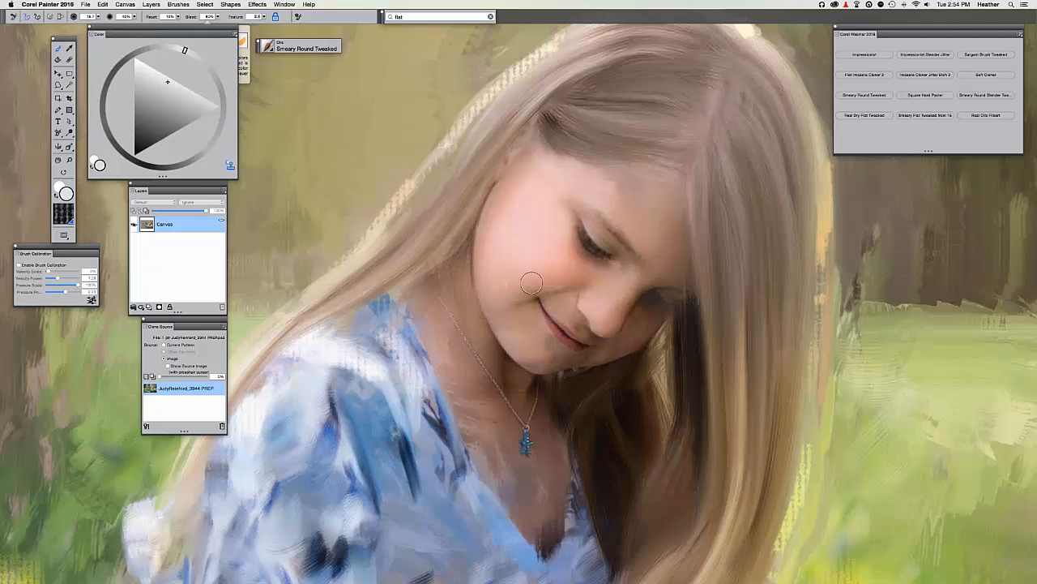
key(super+t)
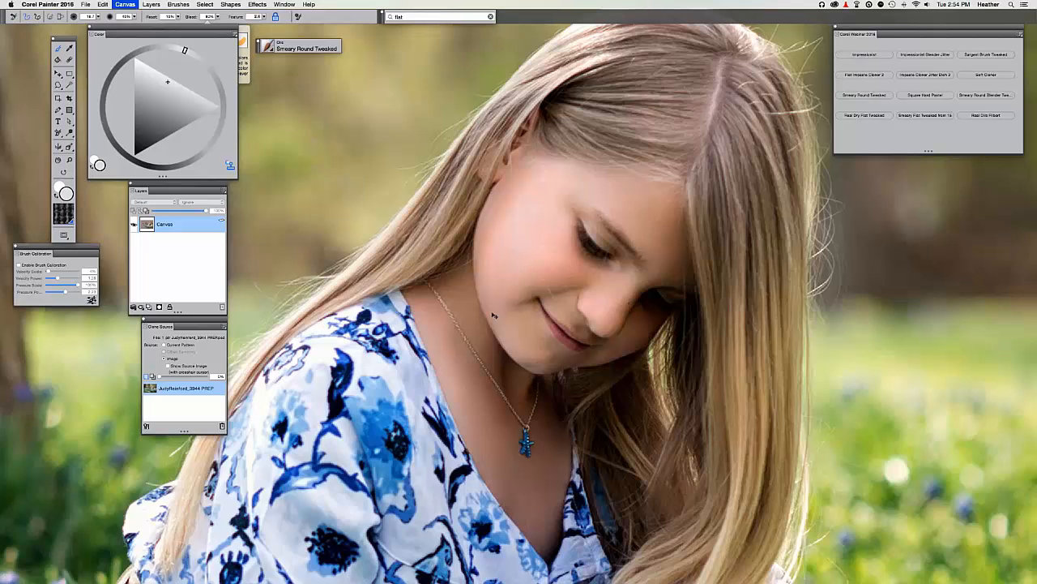
key(super+t)
Undo stray hair strokes over the chin, then darken the shadows beside the nose and far eye.
drag(648, 203, 640, 356)
mouse_move(608, 235)
mouse_down()
mouse_move(641, 374)
mouse_move(523, 332)
mouse_move(563, 460)
mouse_move(518, 490)
mouse_up()
key(super+z)
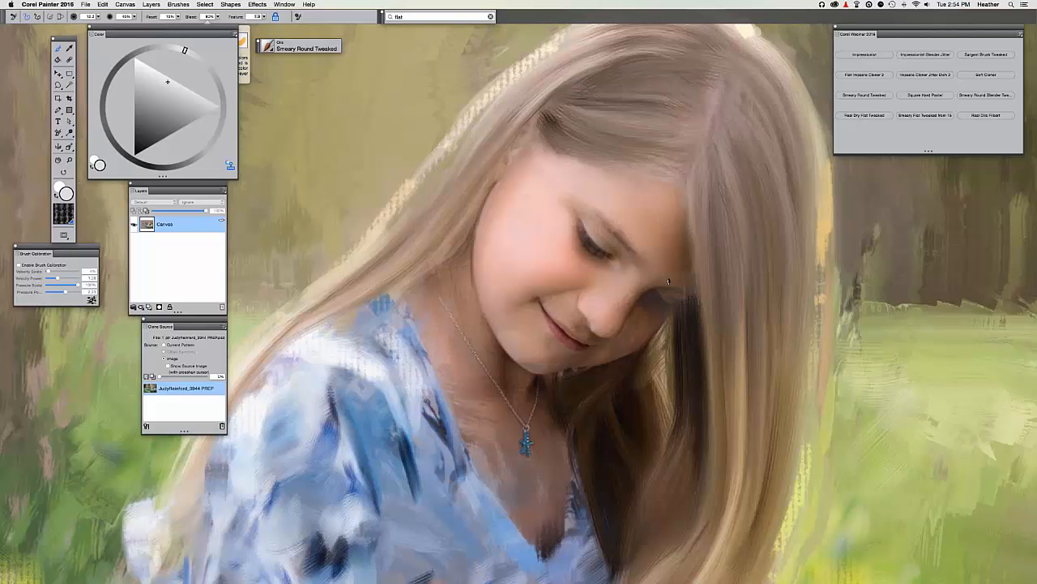
mouse_move(669, 281)
mouse_down()
mouse_move(687, 278)
mouse_move(697, 290)
mouse_up()
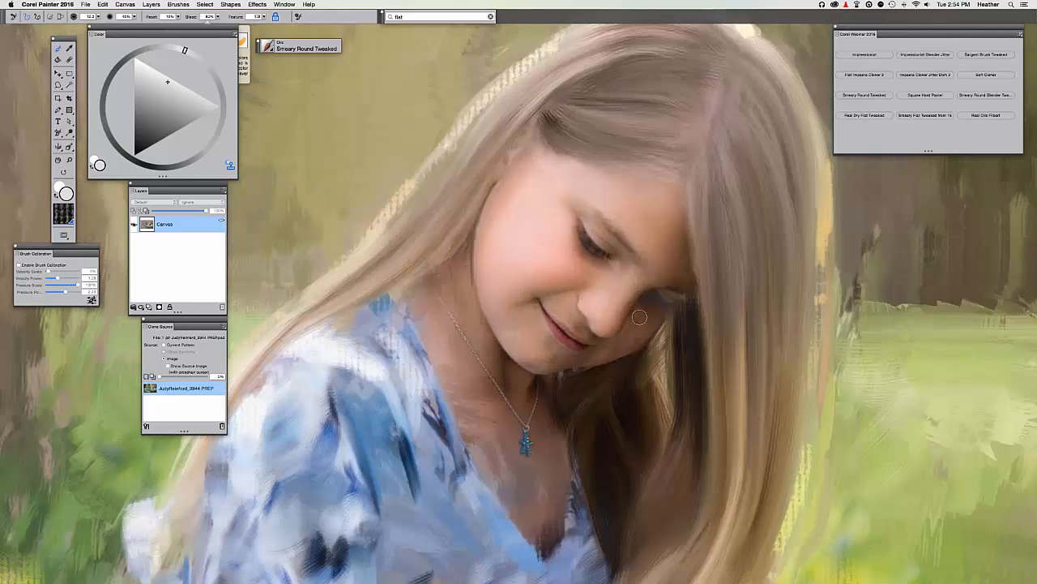
drag(655, 309, 680, 299)
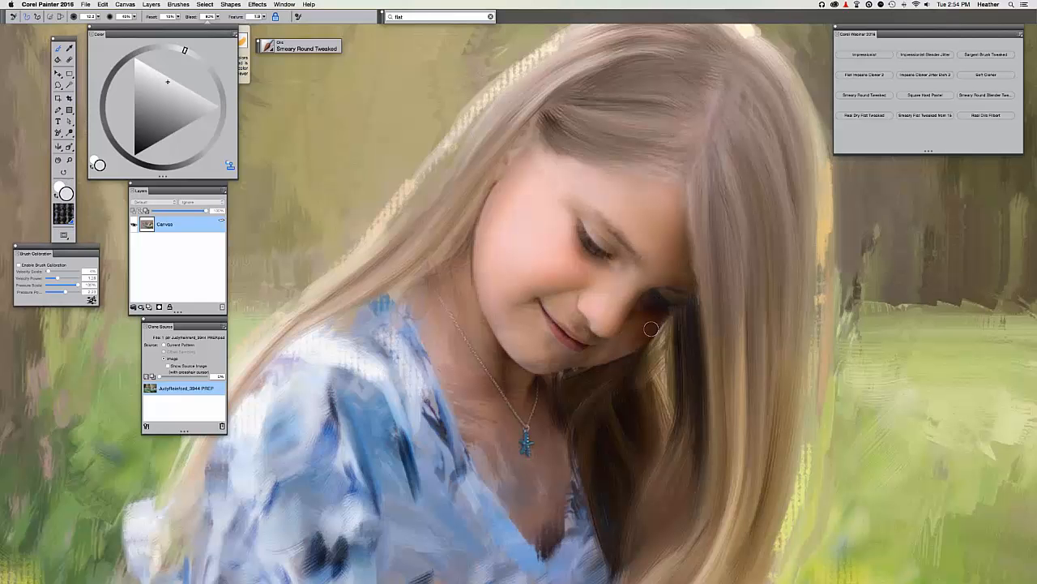
Pan slightly and recheck the painting against the source photo with Tracing Paper.
key(super+t)
key(super+t)
key(super+t)
key(super+t)
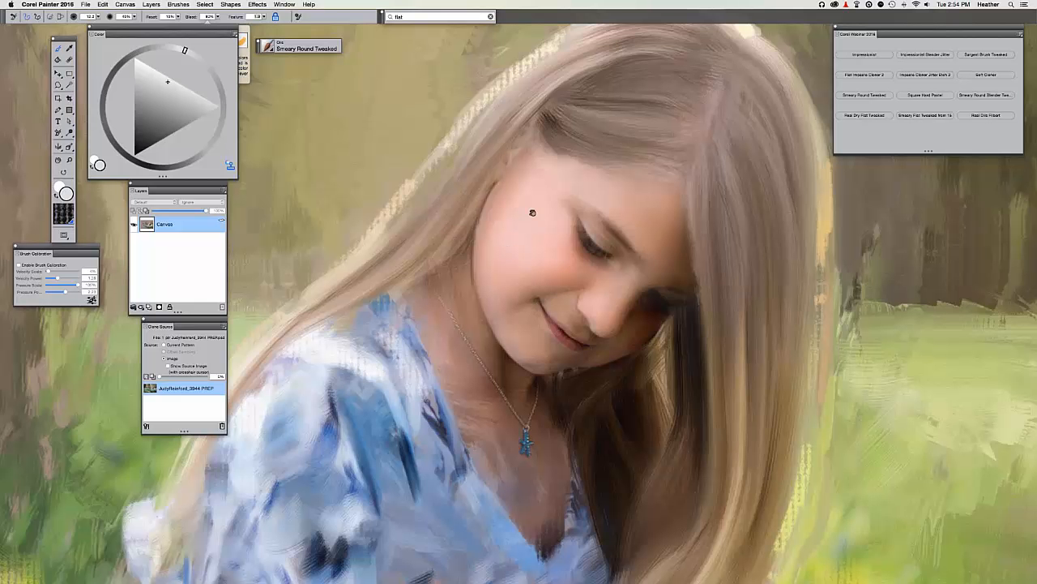
key(super+t)
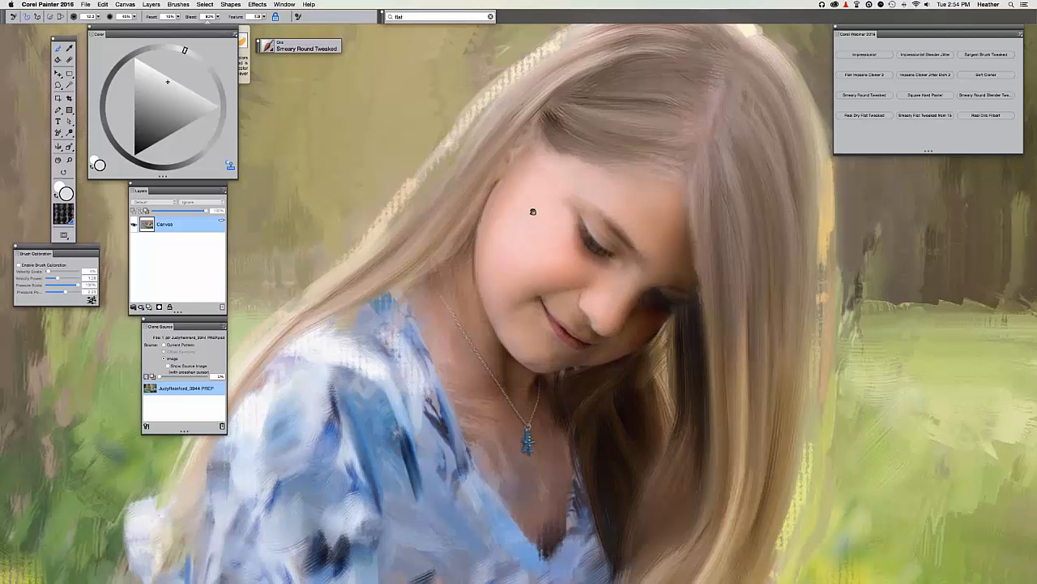
drag(533, 212, 555, 172)
key(super+t)
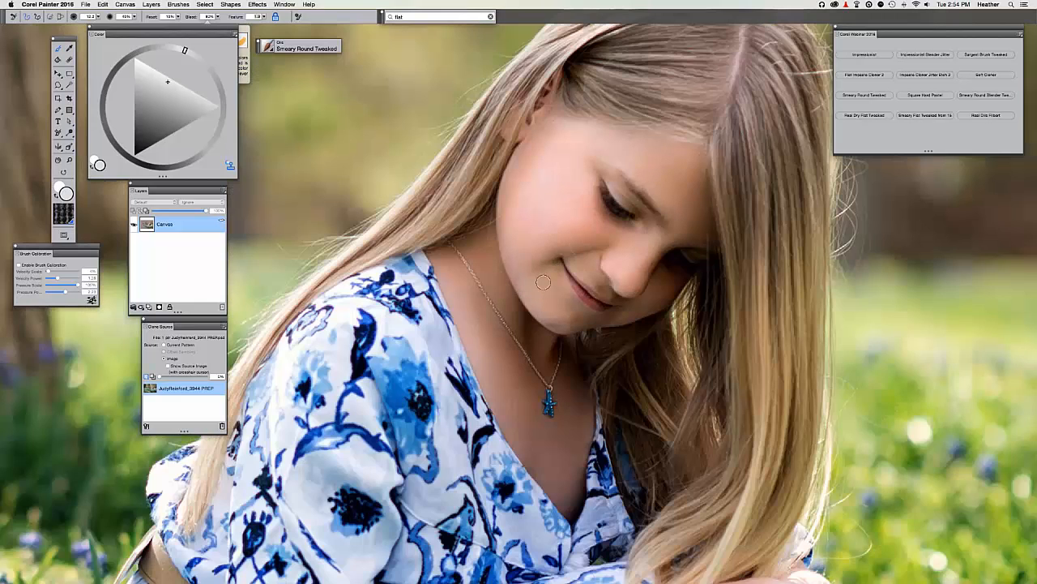
key(super+t)
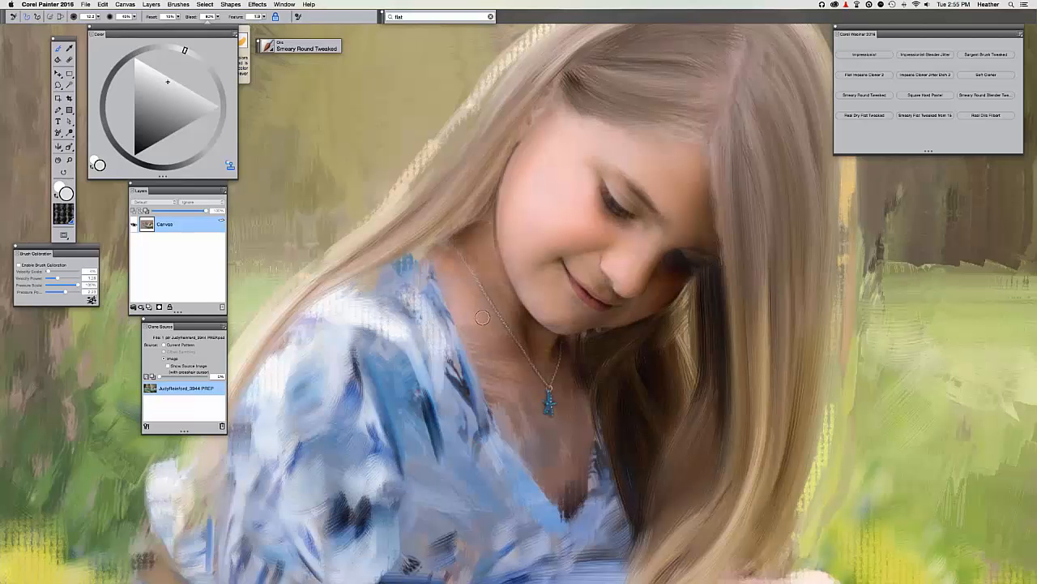
Set the brush to 20% opacity and size 11.6, checking the source photo with Tracing Paper.
key(super+t)
key(super+t)
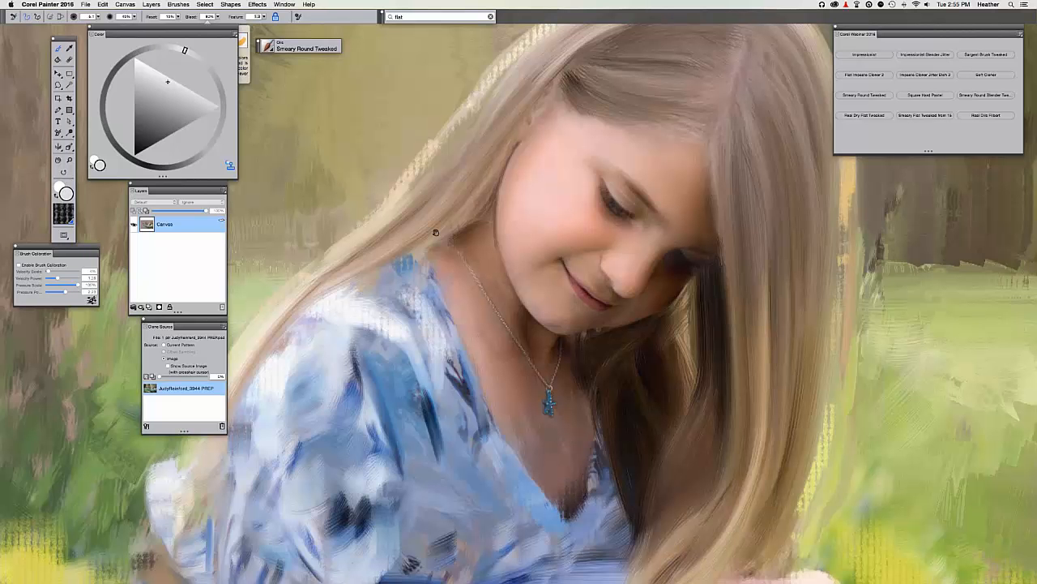
drag(435, 233, 392, 183)
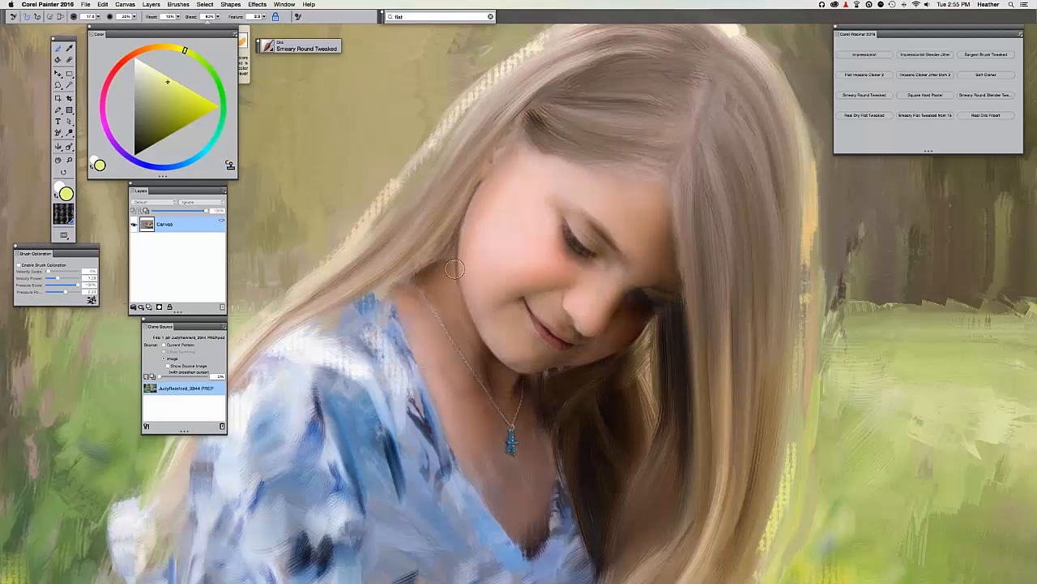
key(2)
key(bracketleft)
key(bracketleft)
key(bracketleft)
key(bracketleft)
key(super+t)
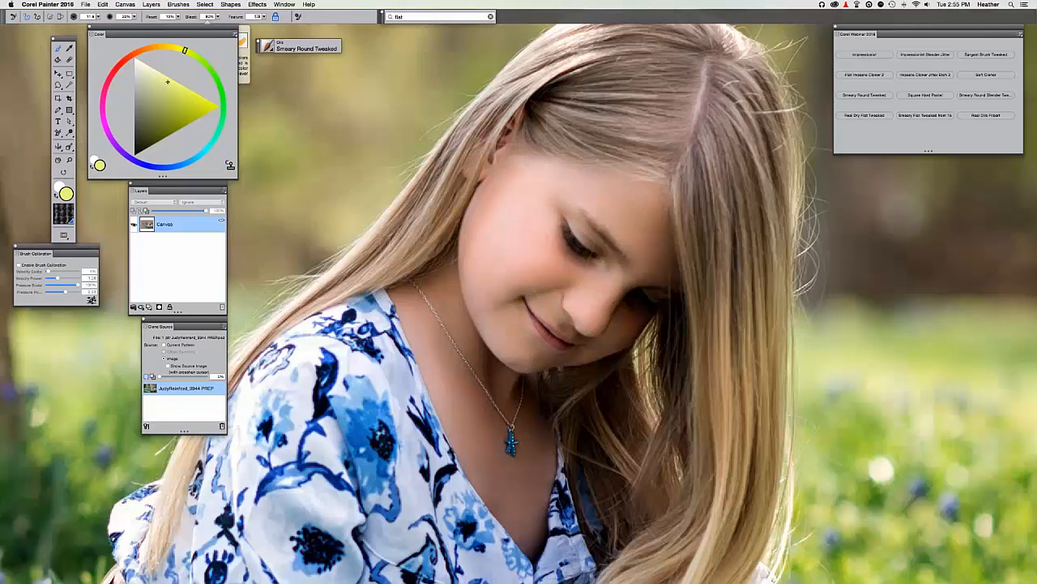
key(super+t)
Sample skin tones from the face's cheek and forehead with the Dropper.
scroll(502, 289, up, 2)
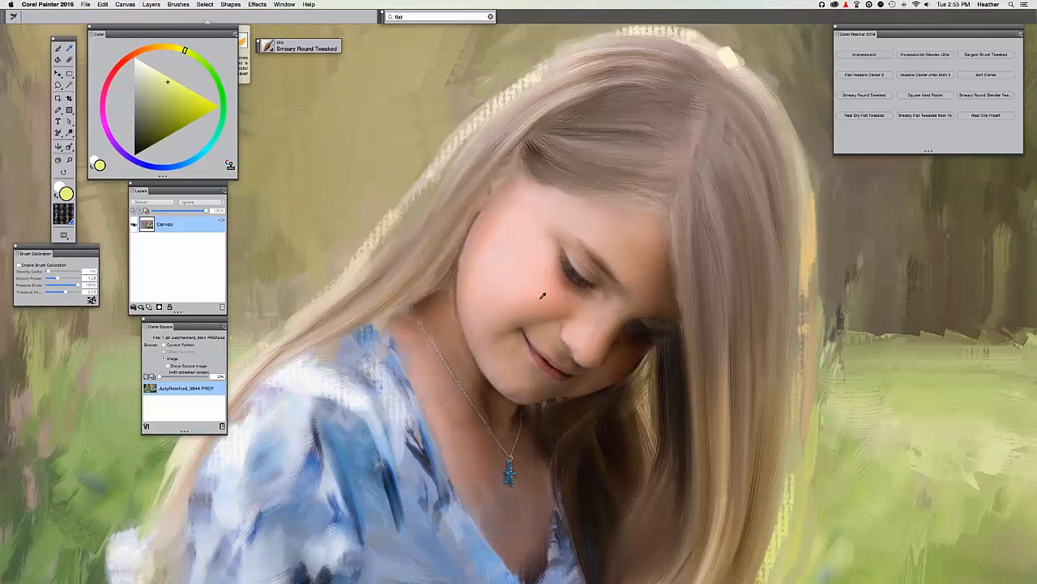
alt+click(546, 298)
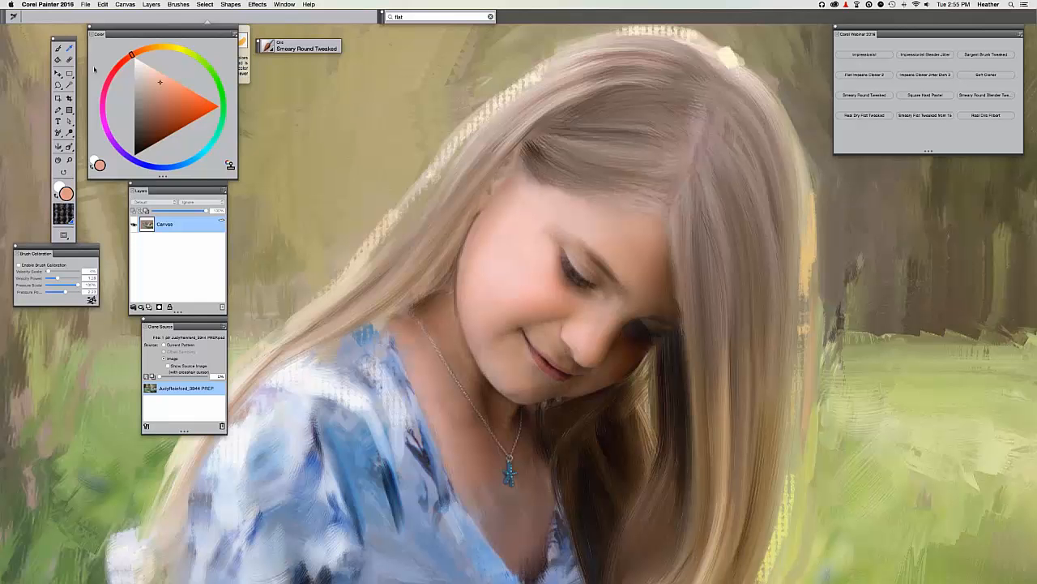
key(b)
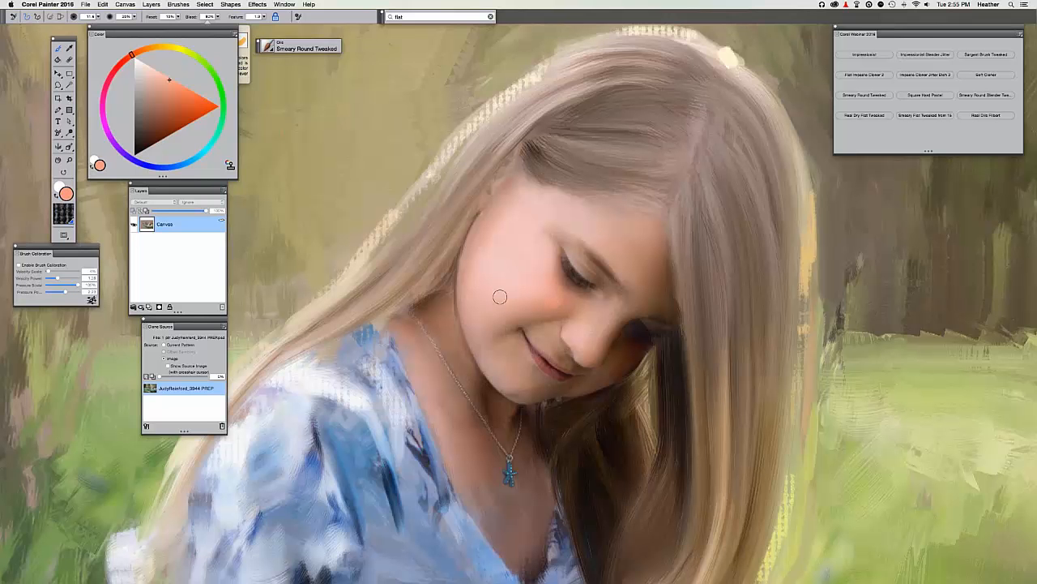
alt+click(529, 302)
alt+click(481, 235)
Sample the cheek colour and adjust it to a paler pink skin tint in the colour triangle.
key(alt)
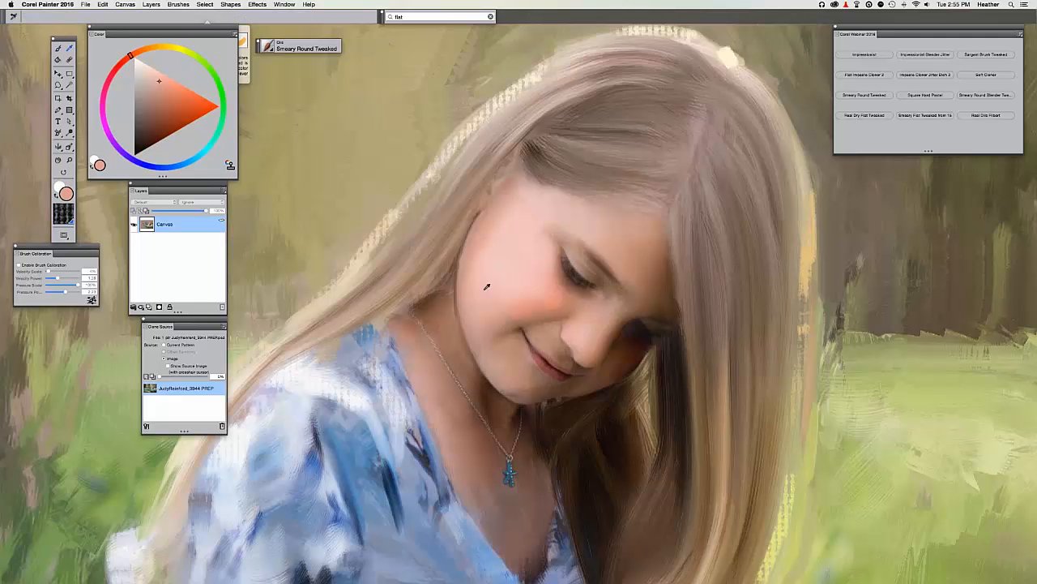
alt+click(486, 285)
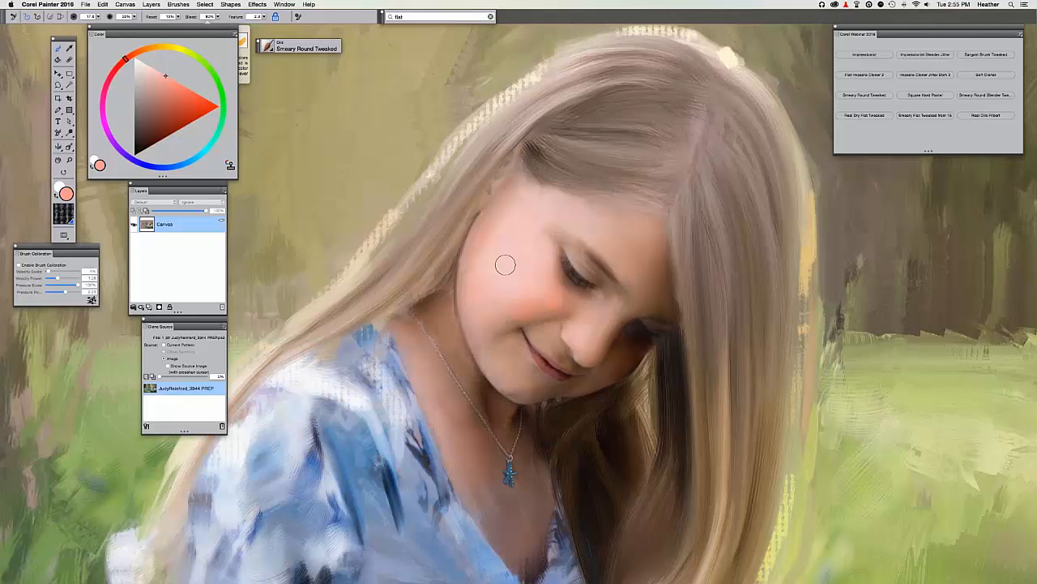
click(147, 69)
click(148, 66)
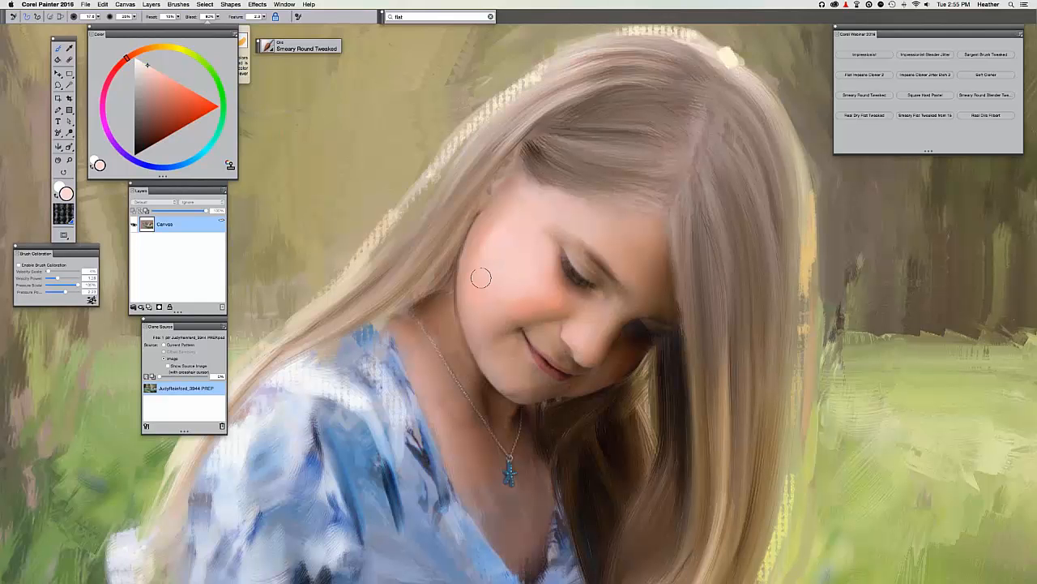
key(super+t)
key(super+t)
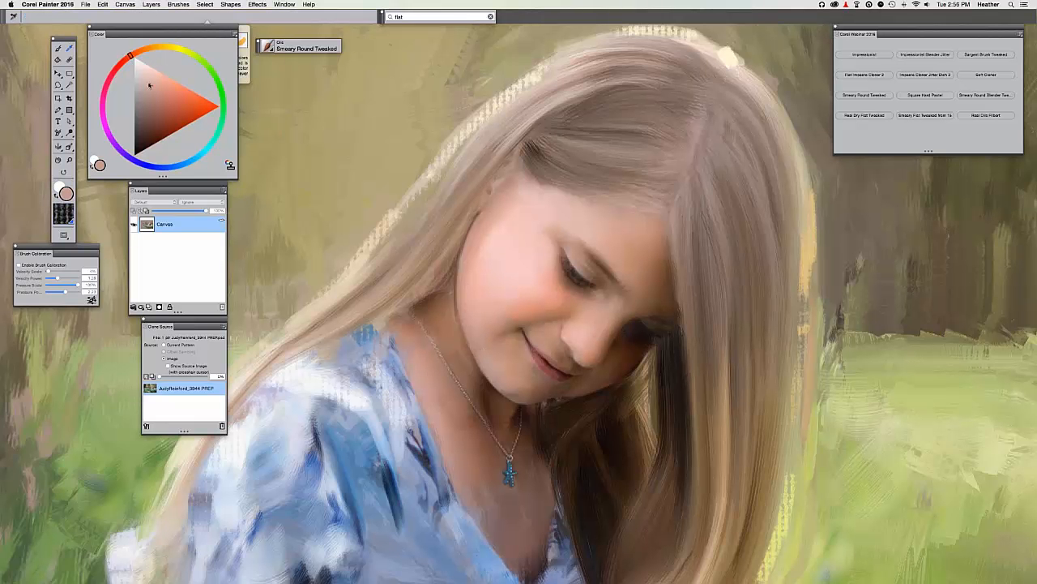
click(151, 85)
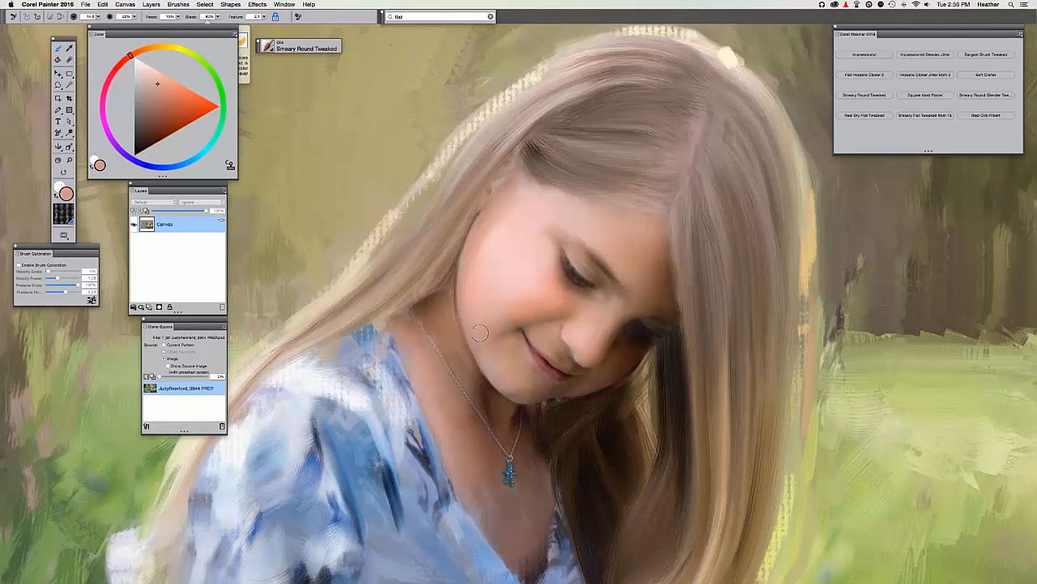
Sample the light forehead colour, lighten it, then pick a near-white from the hair edge.
key(alt)
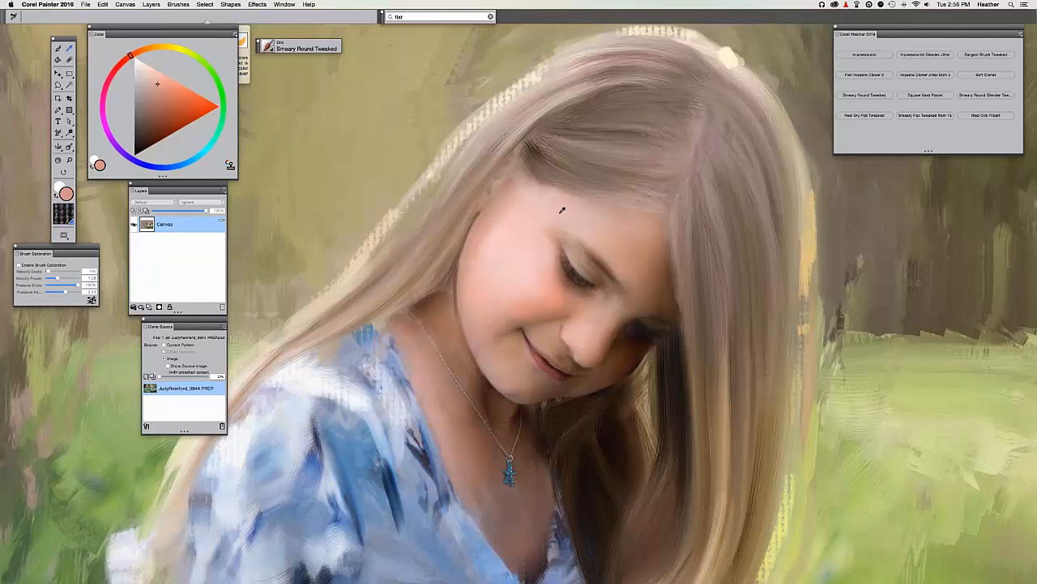
alt+click(562, 209)
click(149, 67)
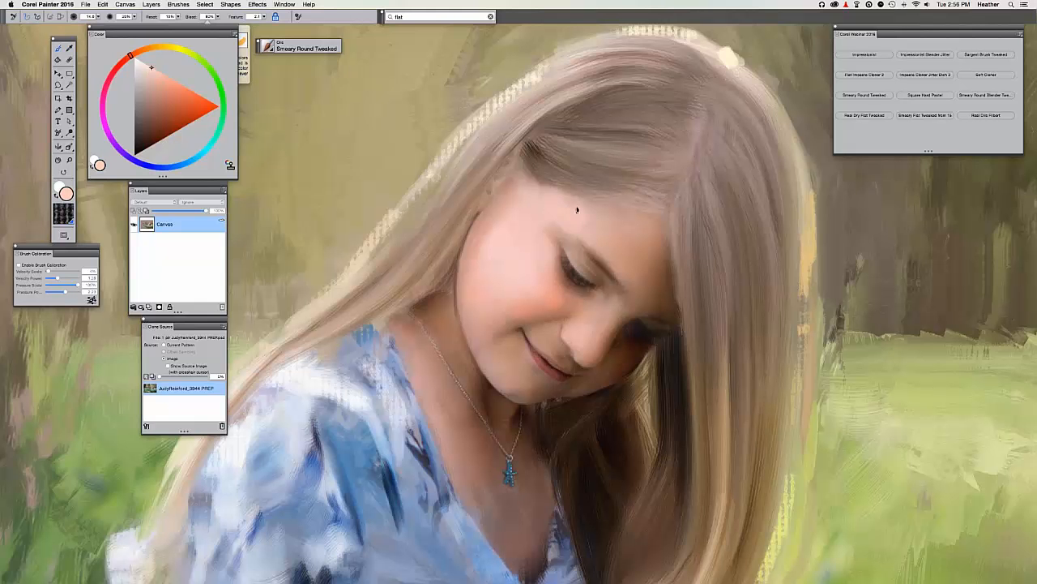
key(alt)
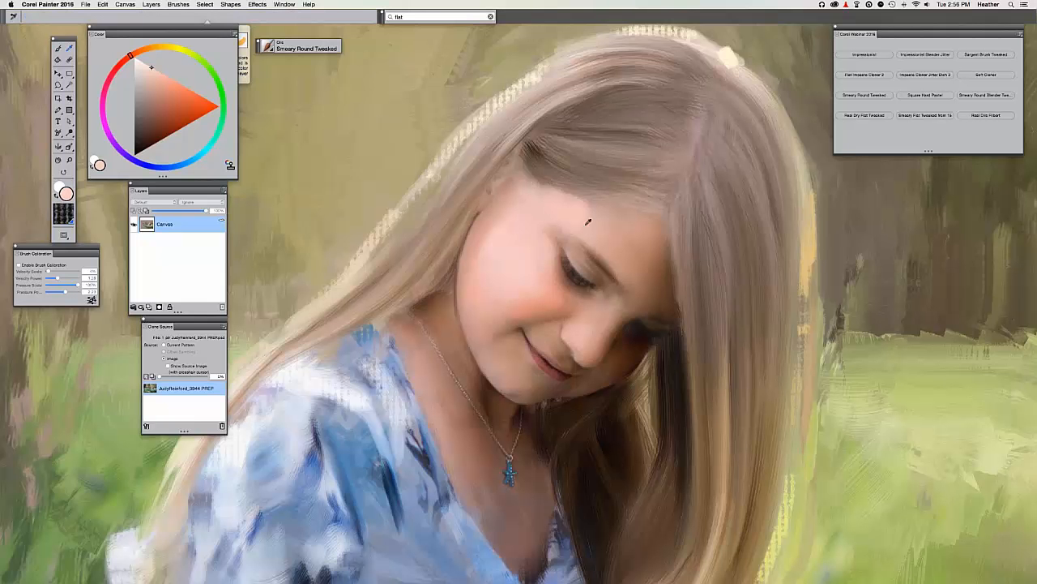
alt+click(447, 152)
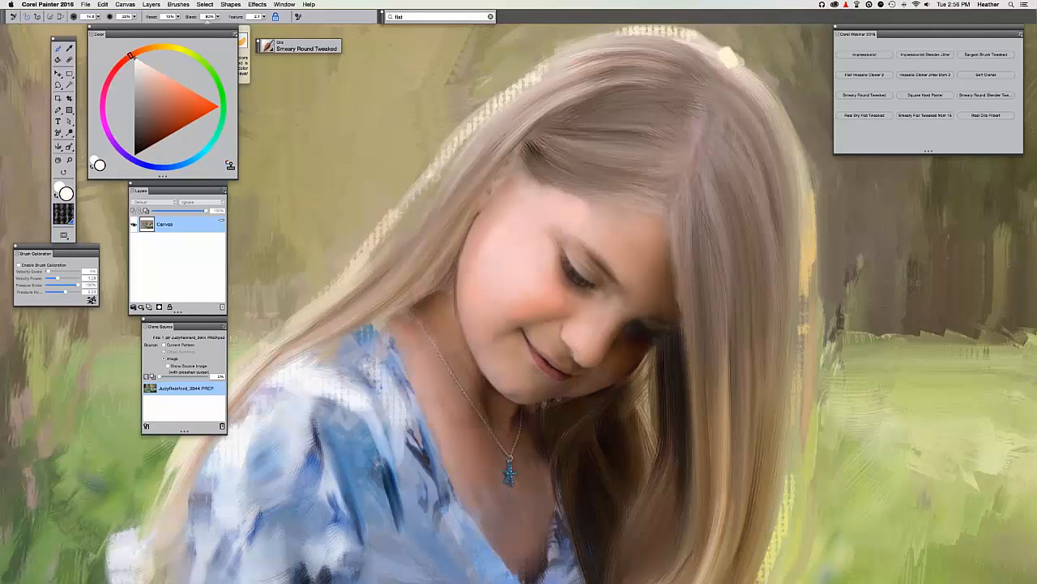
Paint white highlights on the forehead, cheek and nose, then undo them.
drag(546, 210, 566, 213)
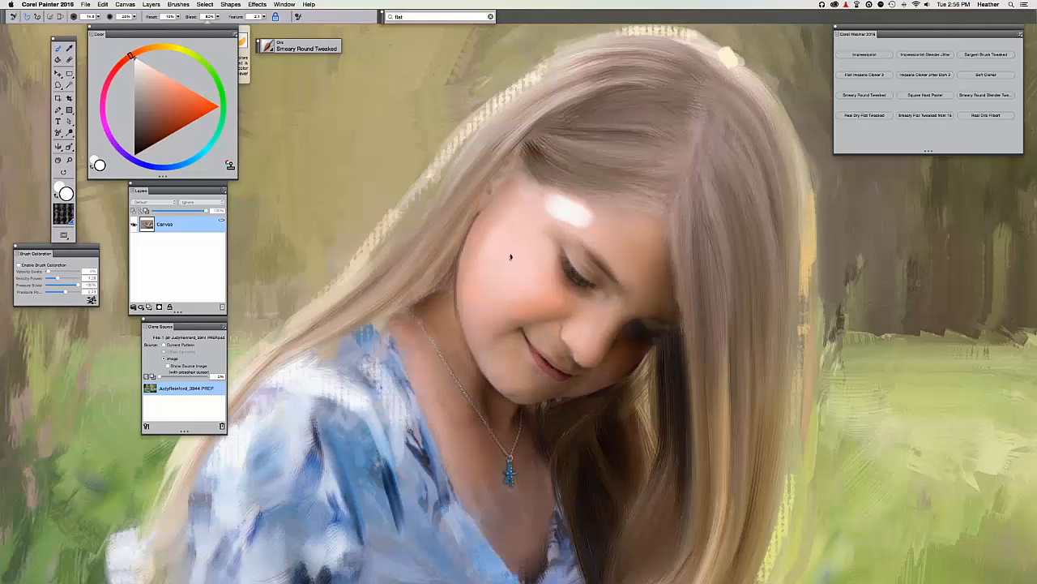
drag(510, 257, 512, 275)
mouse_move(600, 318)
mouse_down()
mouse_move(583, 345)
mouse_move(594, 328)
mouse_up()
key(super+z)
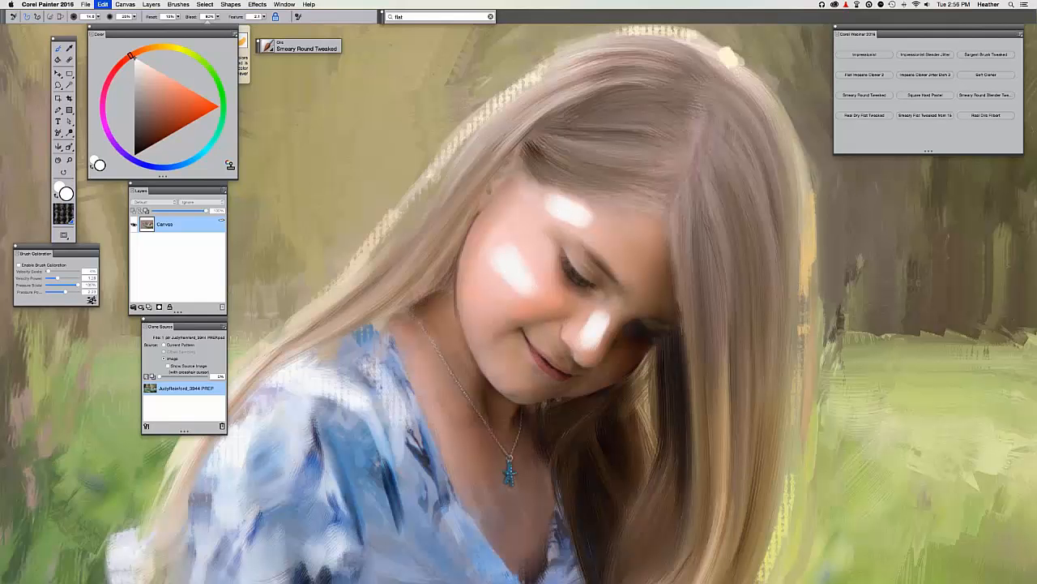
key(super+z)
key(super+z)
key(super+z)
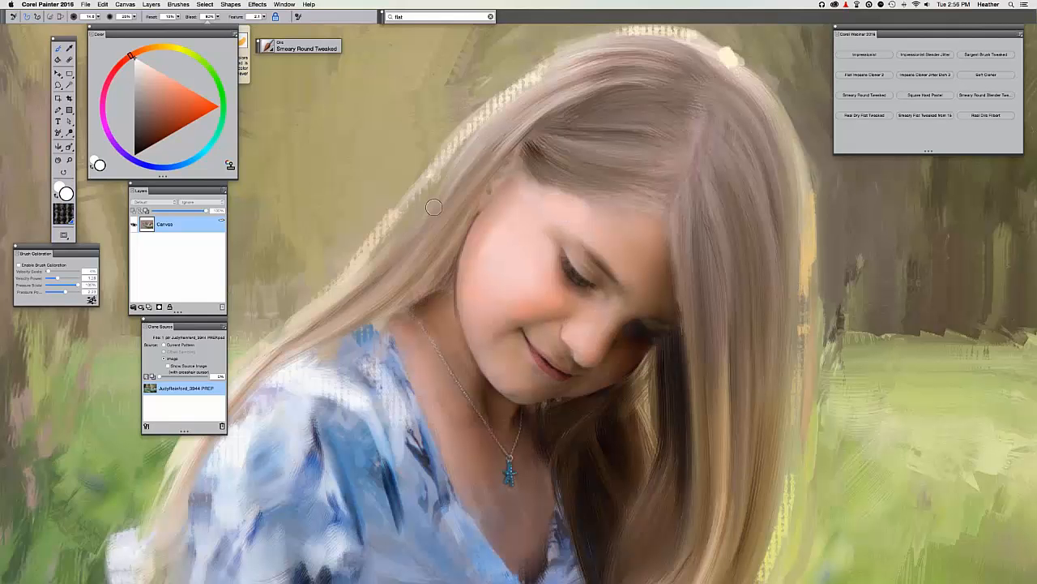
key(super+t)
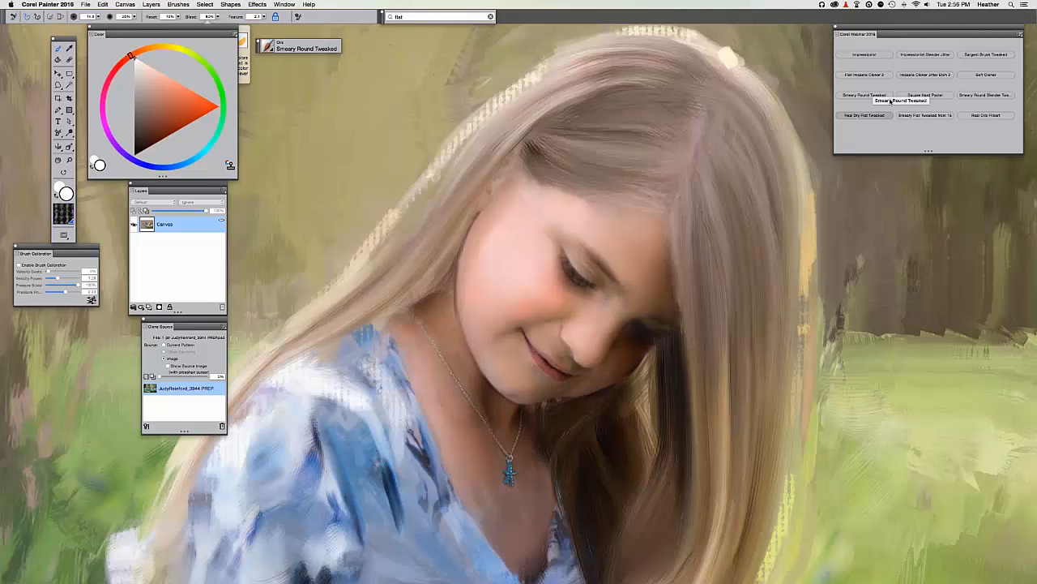
Switch to Square Hard Pastel with dark brown, stroke the eyebrow, then undo it.
click(909, 96)
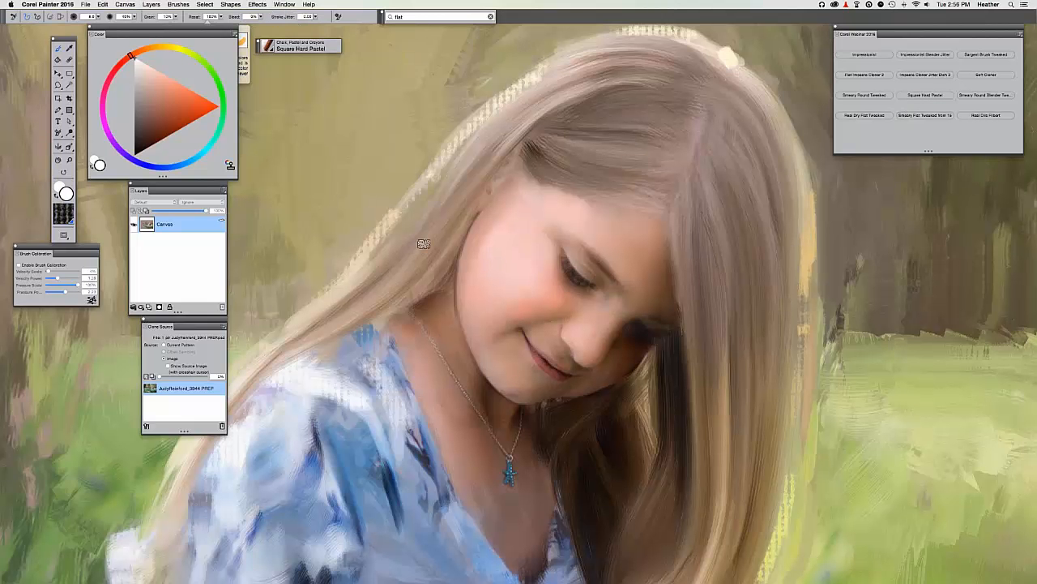
alt+click(615, 271)
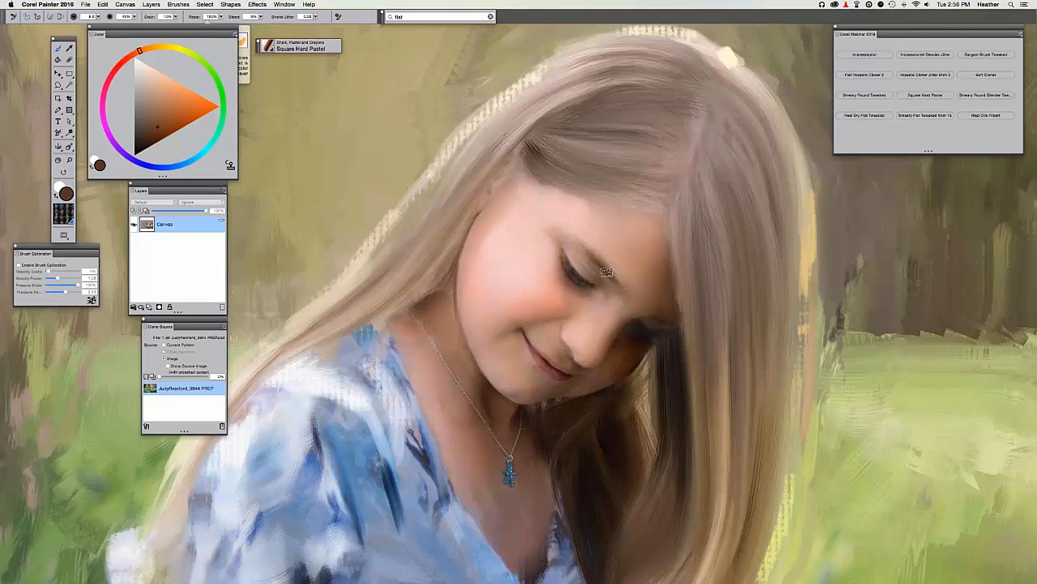
drag(578, 240, 601, 256)
key(super+z)
Zoom out and sample a brown from the cheek as the paint colour.
key(super+equal)
key(super+minus)
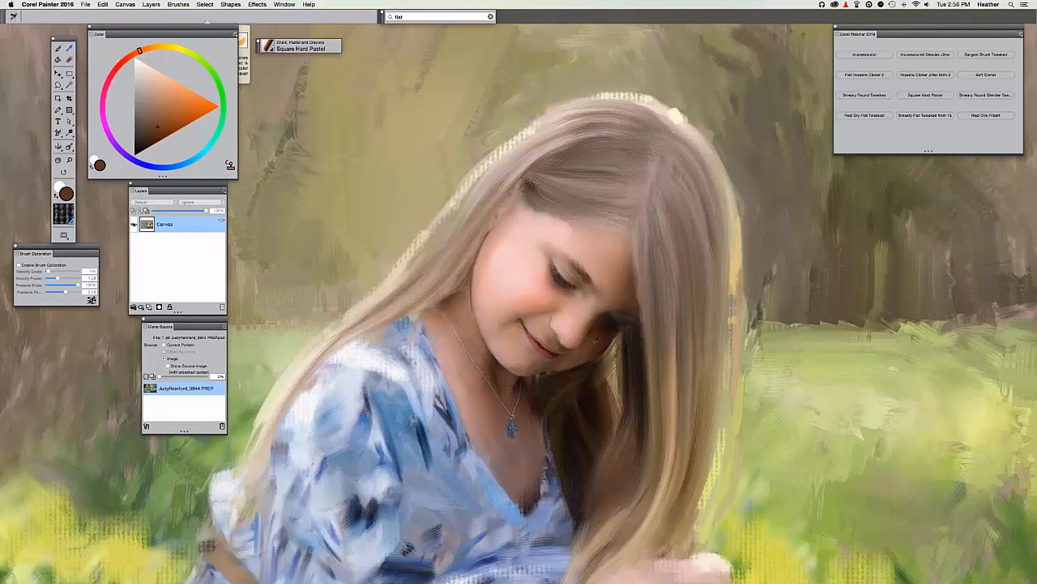
alt+click(596, 345)
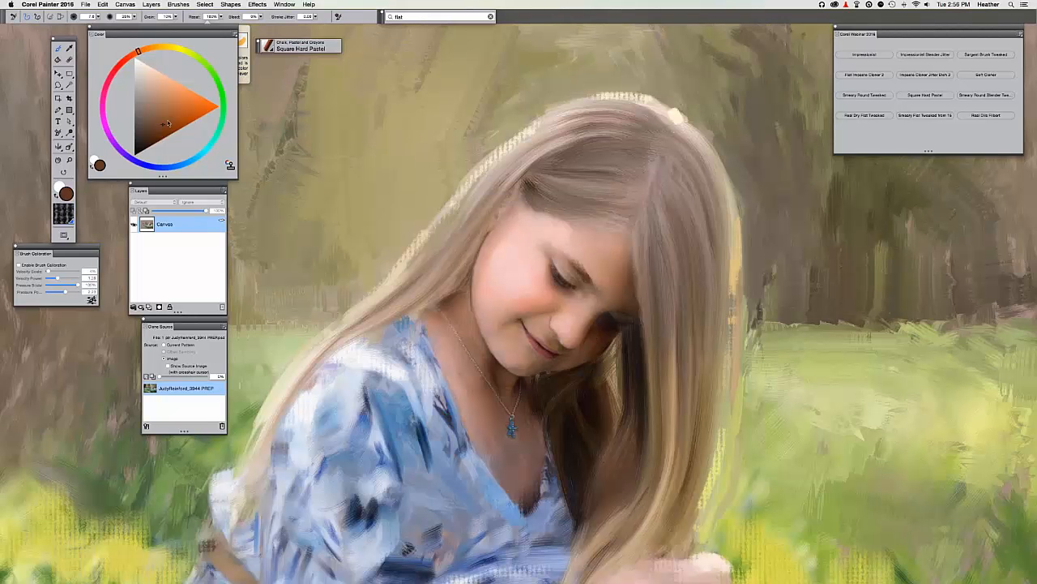
alt+click(587, 355)
Zoom out and save the painting over its existing file through Save Image As.
key(super+minus)
key(super+minus)
key(super+shift+s)
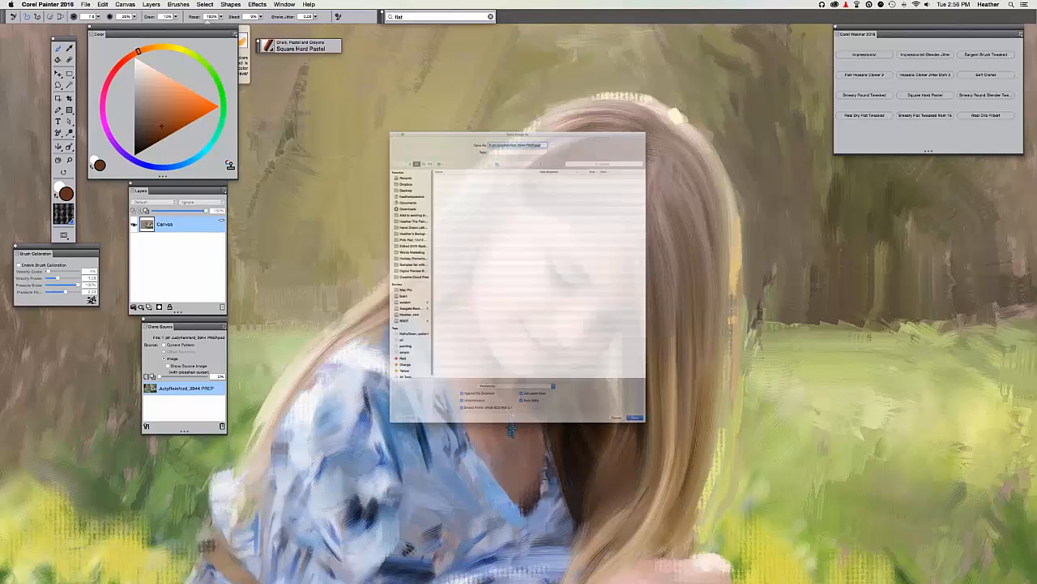
key(Return)
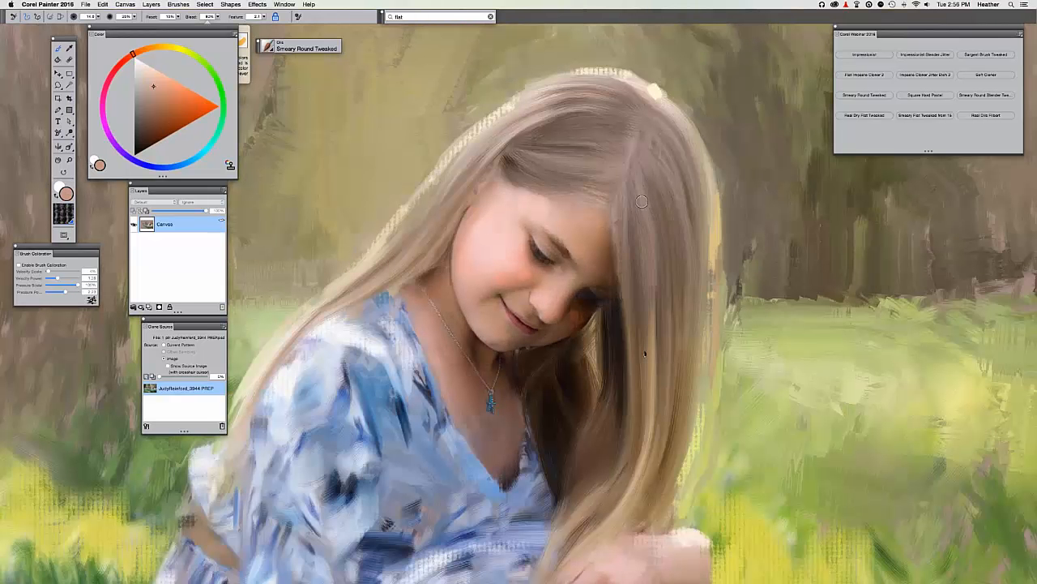
Paint strands into the hair right of the face, then pick a warmer brown on a smaller brush.
drag(649, 260, 637, 361)
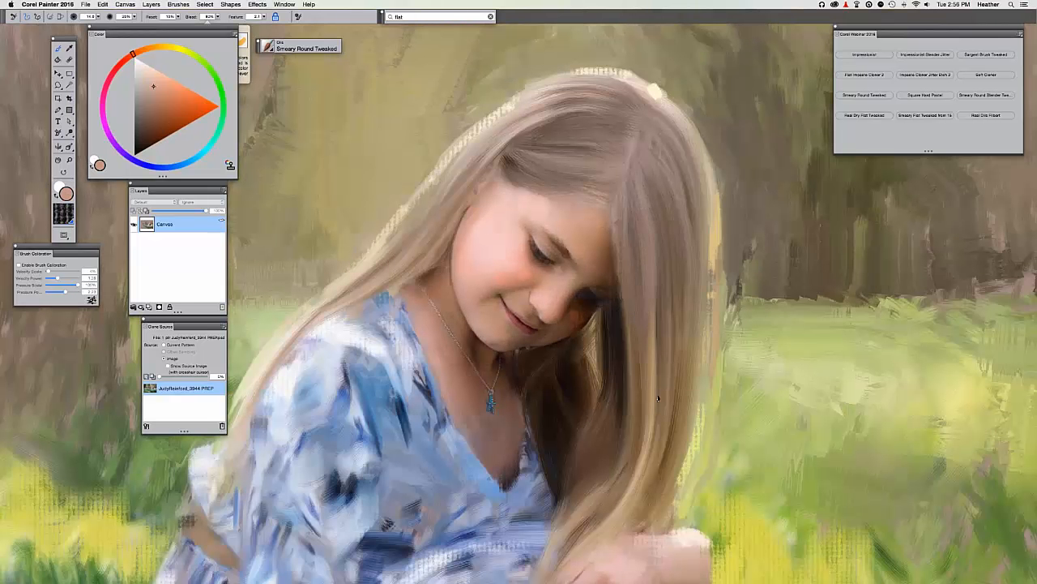
drag(668, 235, 664, 348)
click(164, 123)
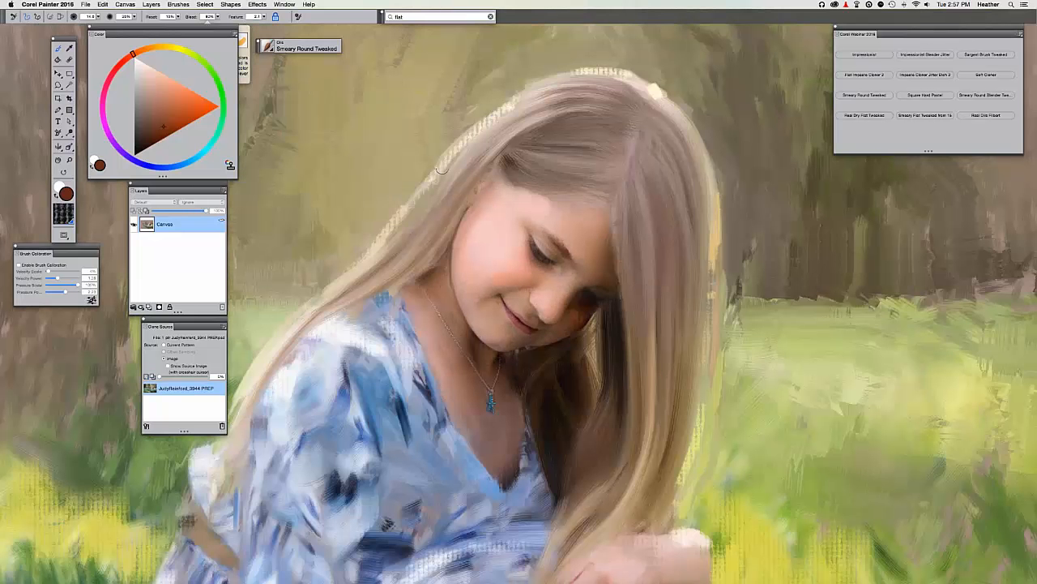
key([)
drag(133, 55, 141, 51)
key(super+t)
Paint thin near-black hair strands beside the face, then pan down toward the hands.
key(super+t)
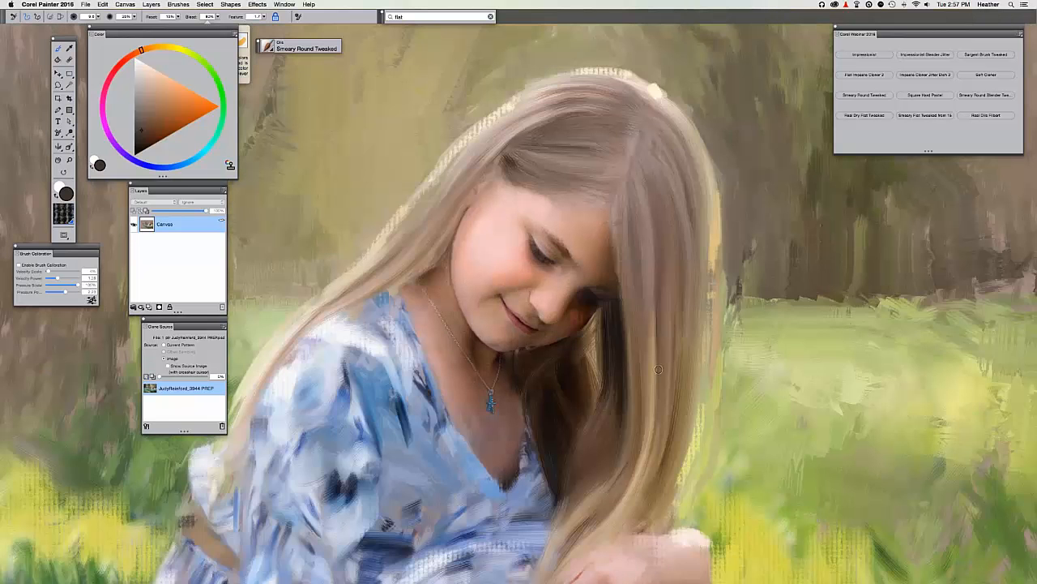
drag(668, 272, 671, 326)
drag(141, 129, 146, 148)
key(super+t)
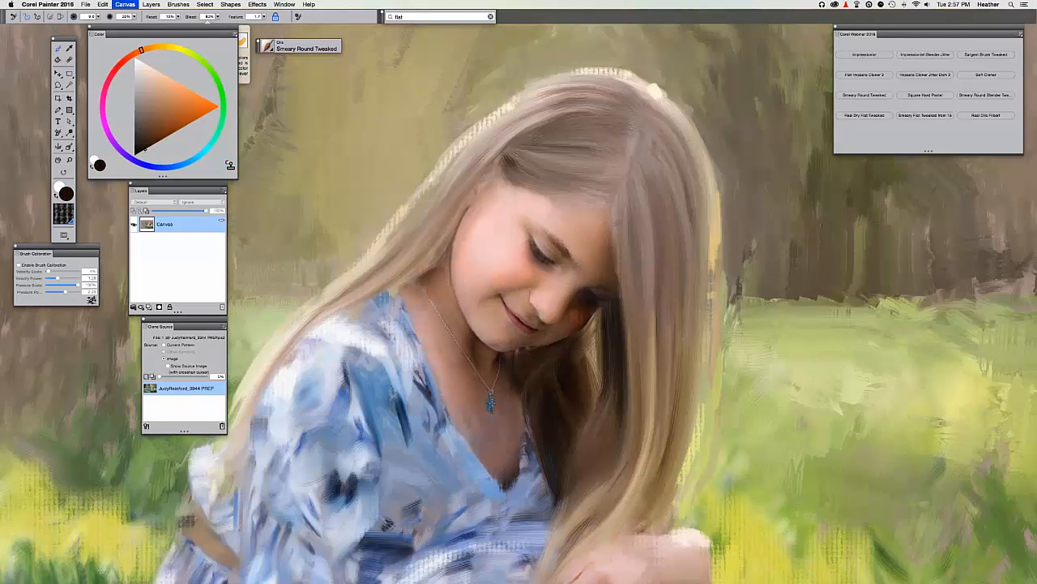
key(super+t)
drag(668, 277, 670, 326)
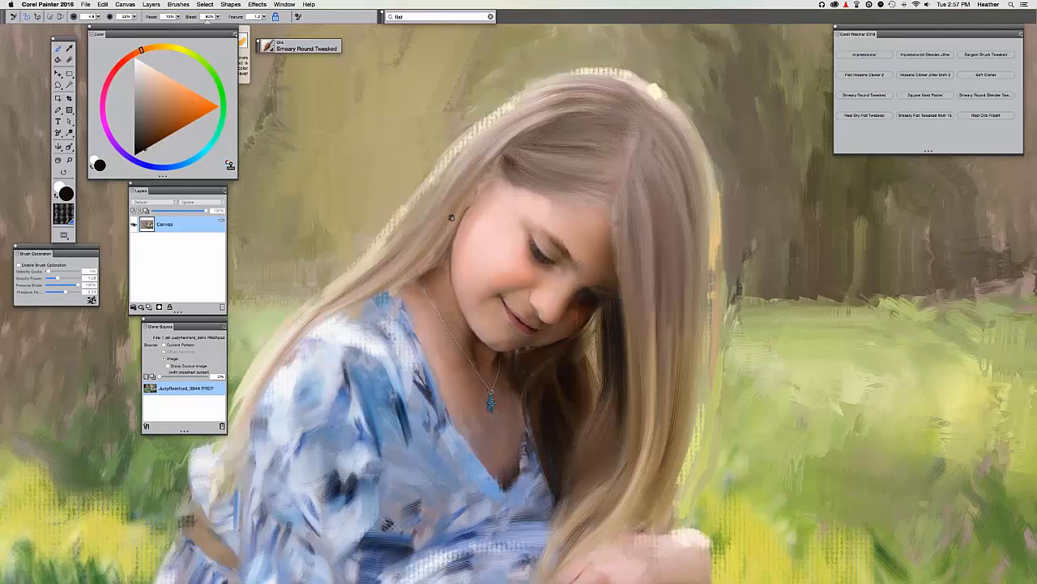
mouse_move(452, 218)
mouse_down()
mouse_move(449, 205)
mouse_move(490, 147)
mouse_up()
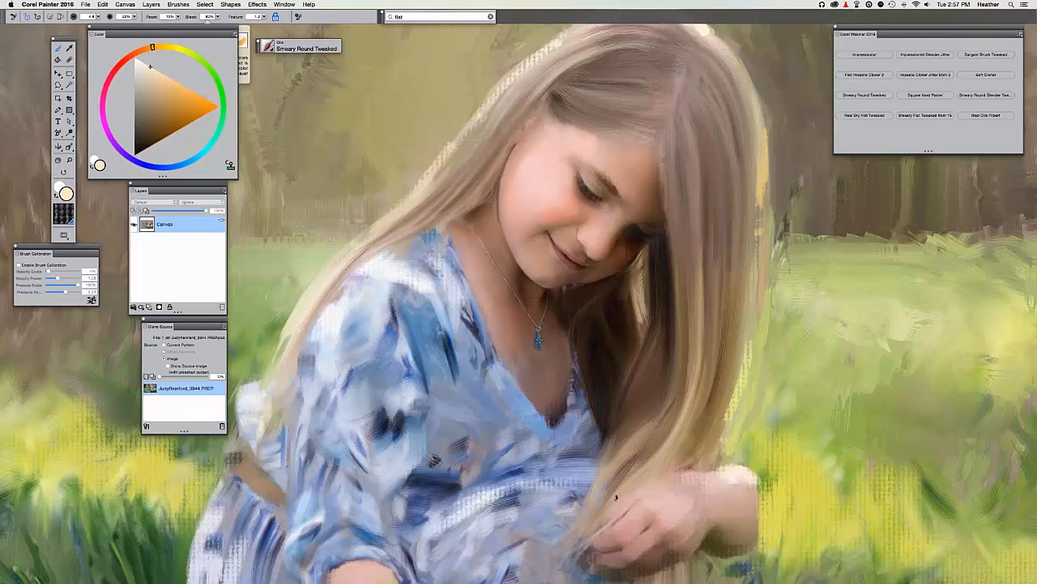
Paint three lighter strands down the hair toward the hand.
drag(689, 345, 630, 491)
drag(708, 328, 641, 479)
mouse_move(722, 259)
mouse_down()
mouse_move(702, 396)
mouse_move(658, 475)
mouse_up()
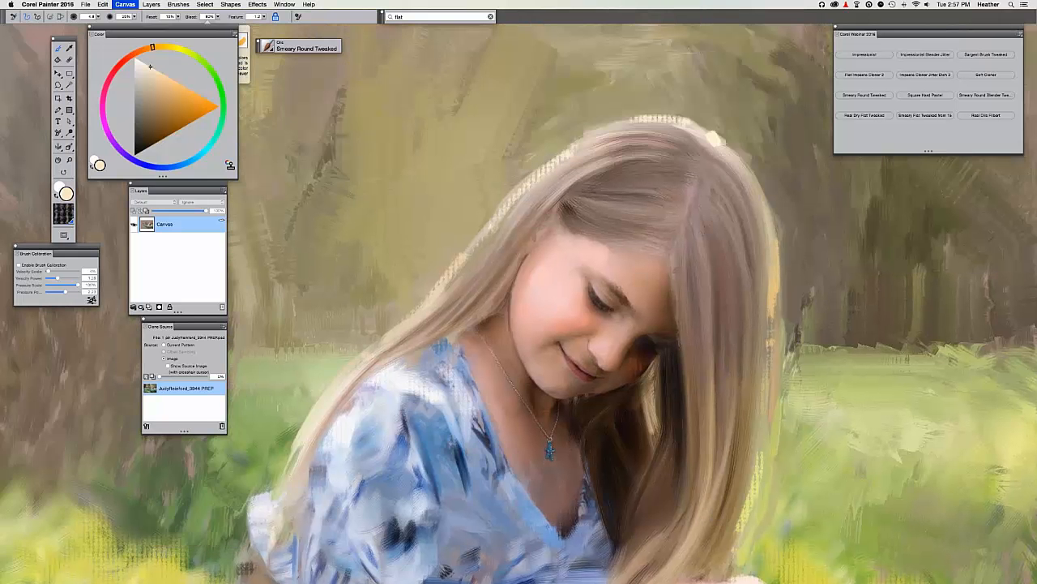
key(super+t)
Pick orange and paint a glint along the hair's right edge, then zoom out.
click(191, 90)
key(super+t)
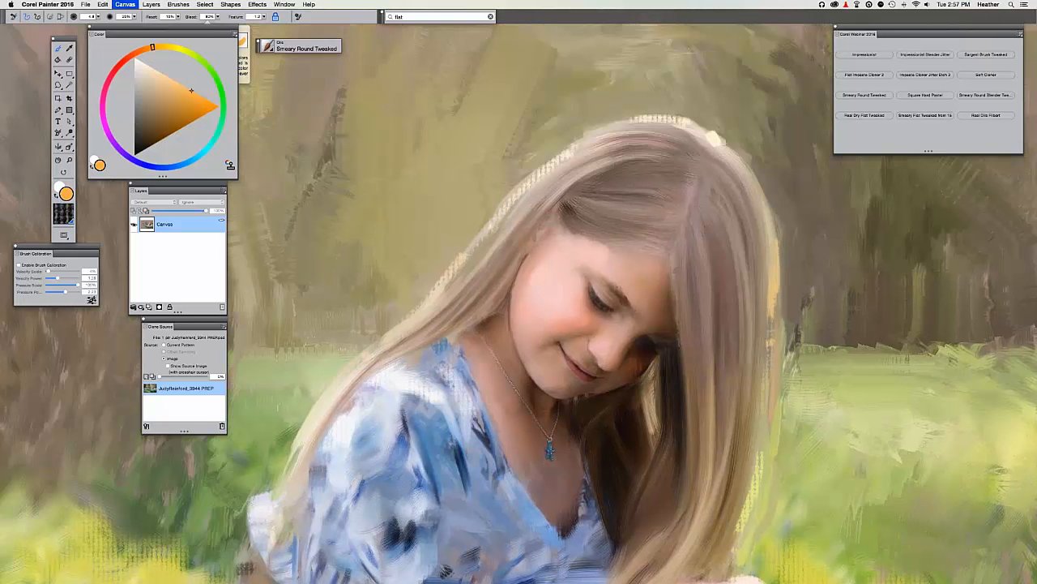
key(super+t)
drag(768, 290, 770, 344)
drag(771, 253, 771, 370)
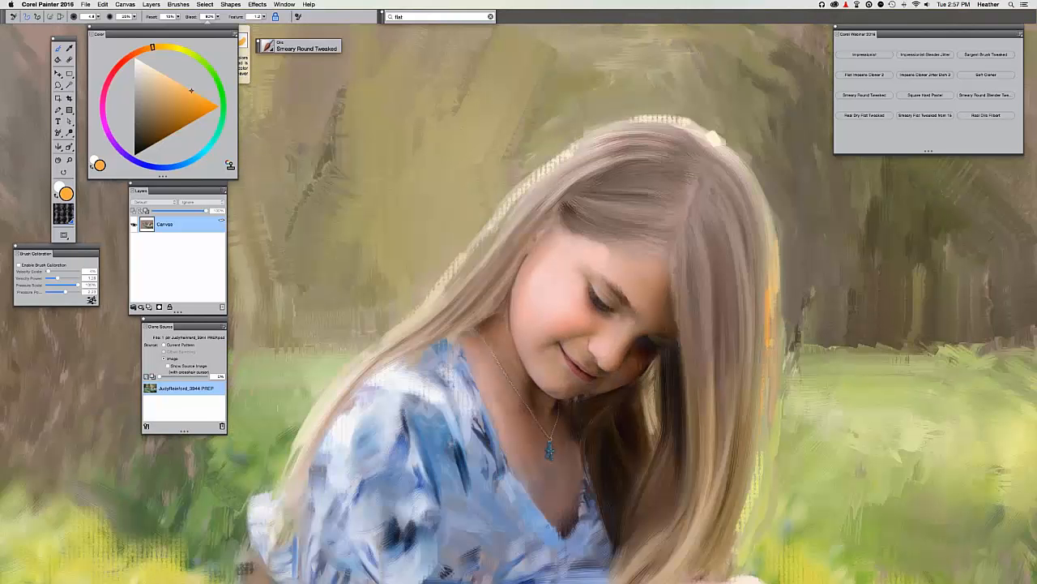
key(super+minus)
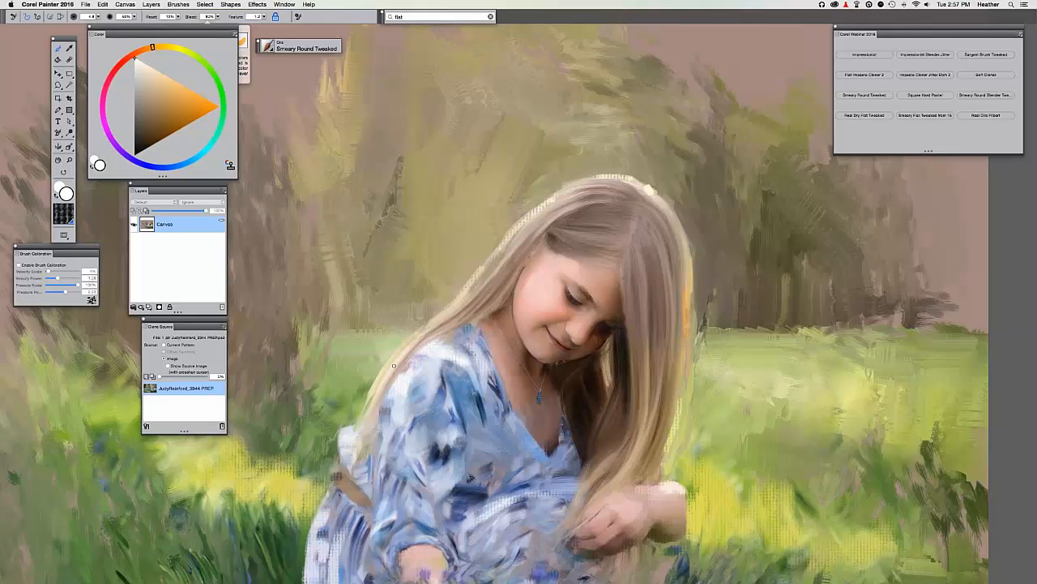
Brighten the left hair edge over the sleeve with light strokes.
drag(394, 365, 369, 391)
drag(431, 323, 357, 412)
key(super+minus)
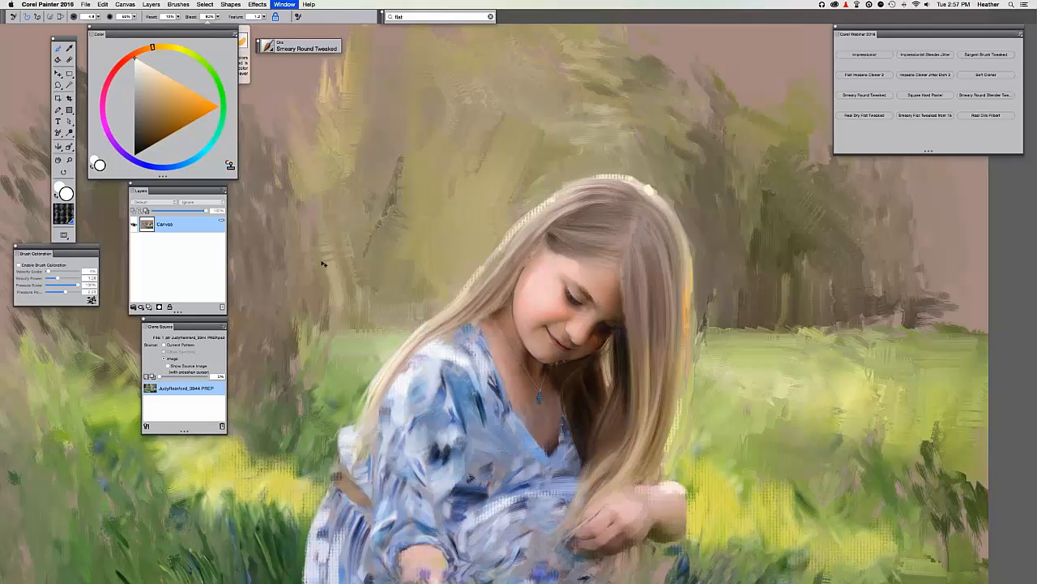
Save the painting, accepting the clone-source warning.
key(super+s)
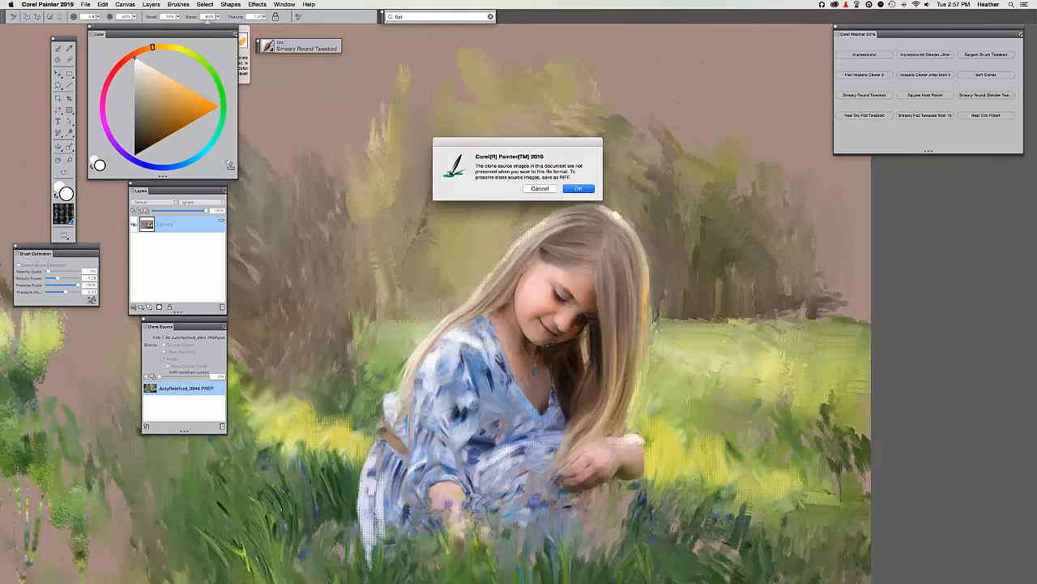
key(Return)
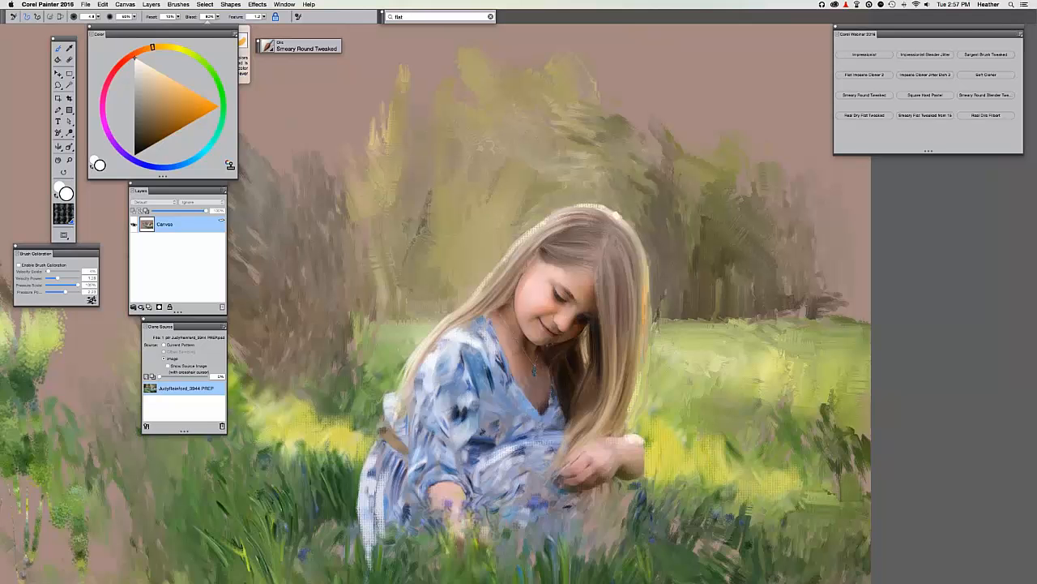
key(super+plus)
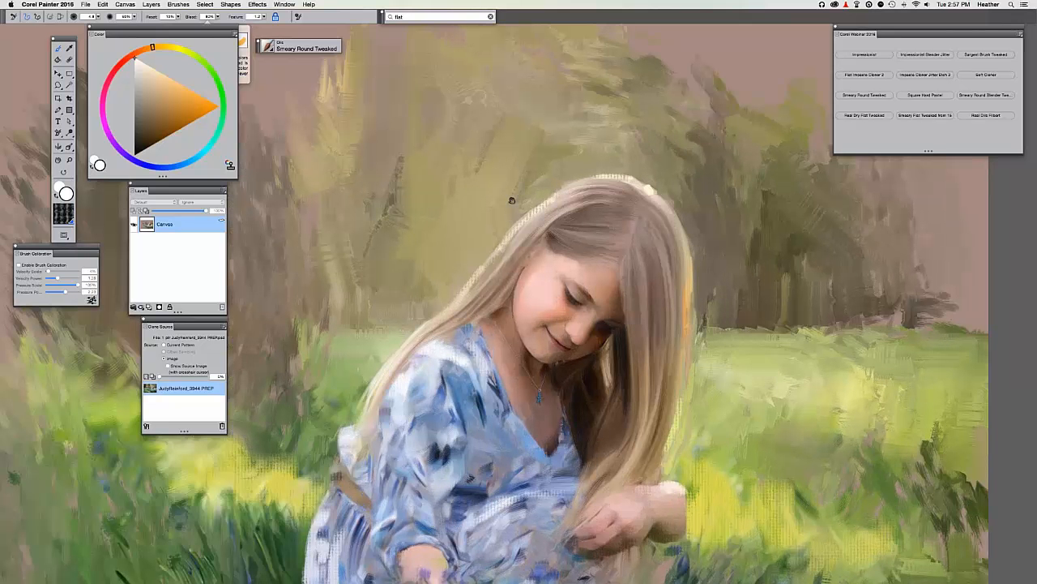
scroll(513, 178, down, 2)
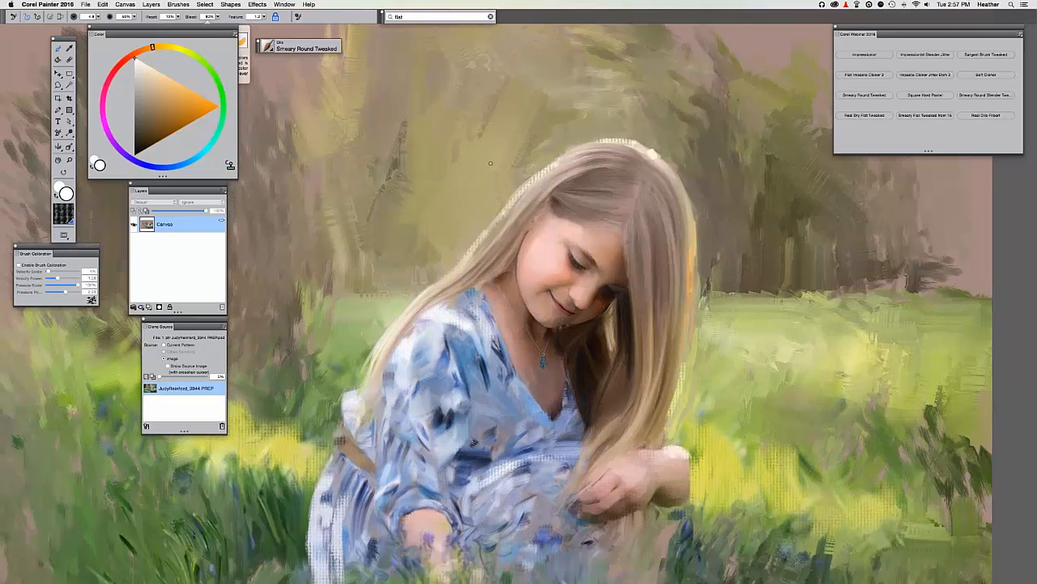
Open General Preferences and cancel without changing anything.
click(64, 5)
mouse_move(66, 28)
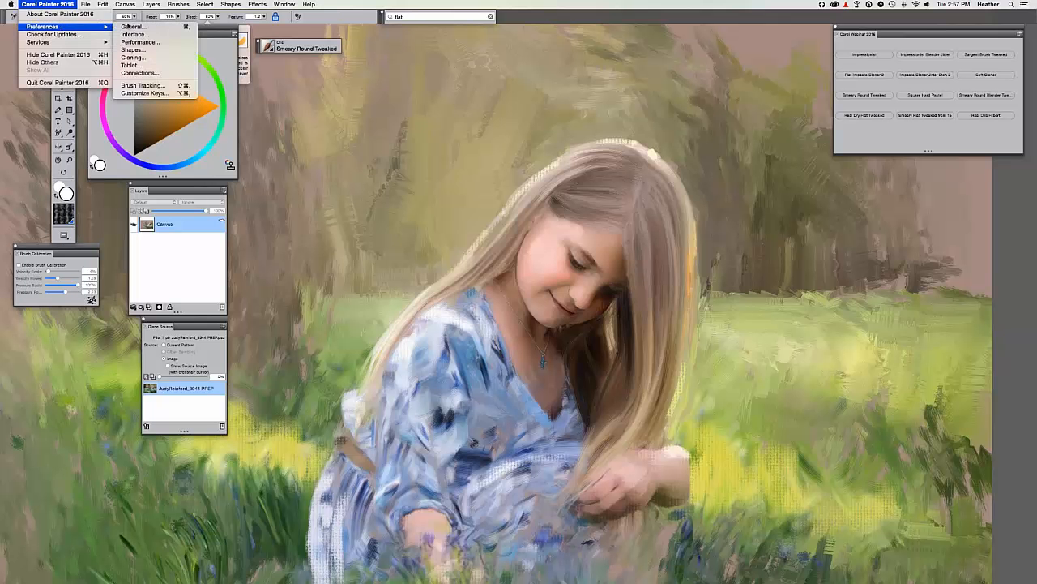
click(133, 28)
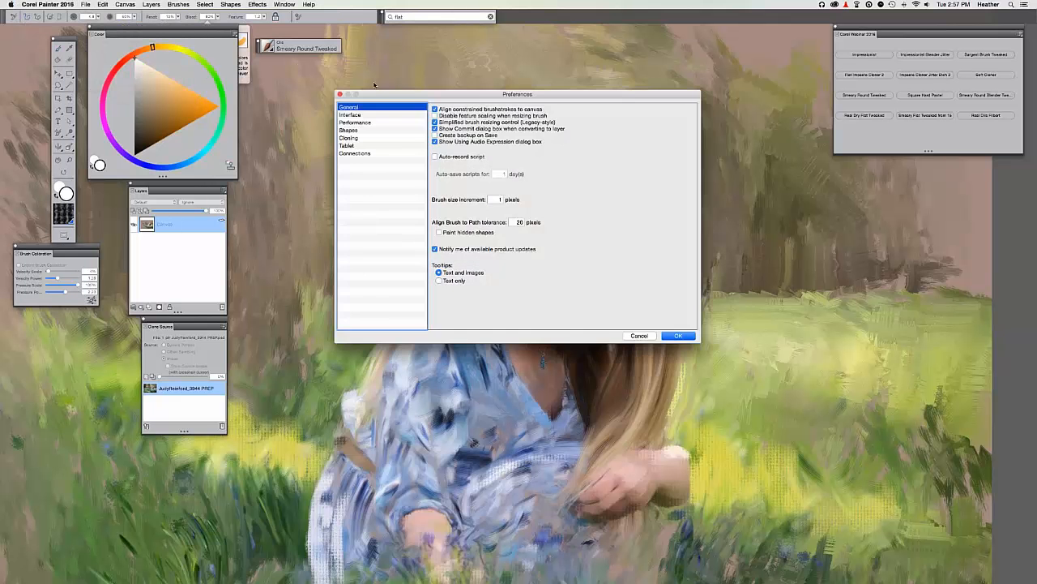
click(589, 327)
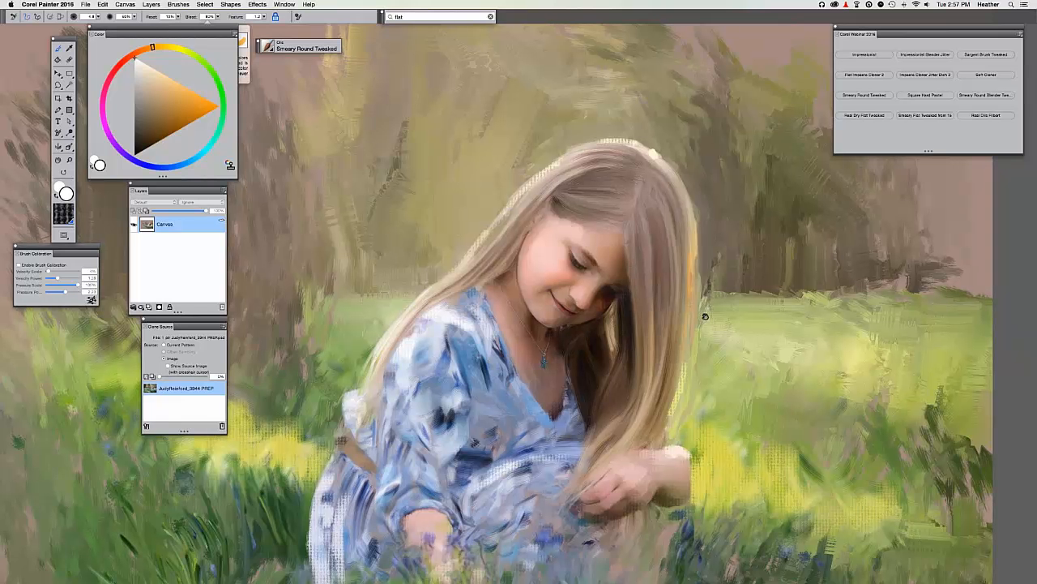
Check the painting against the clone source photo with Tracing Paper.
drag(705, 316, 729, 319)
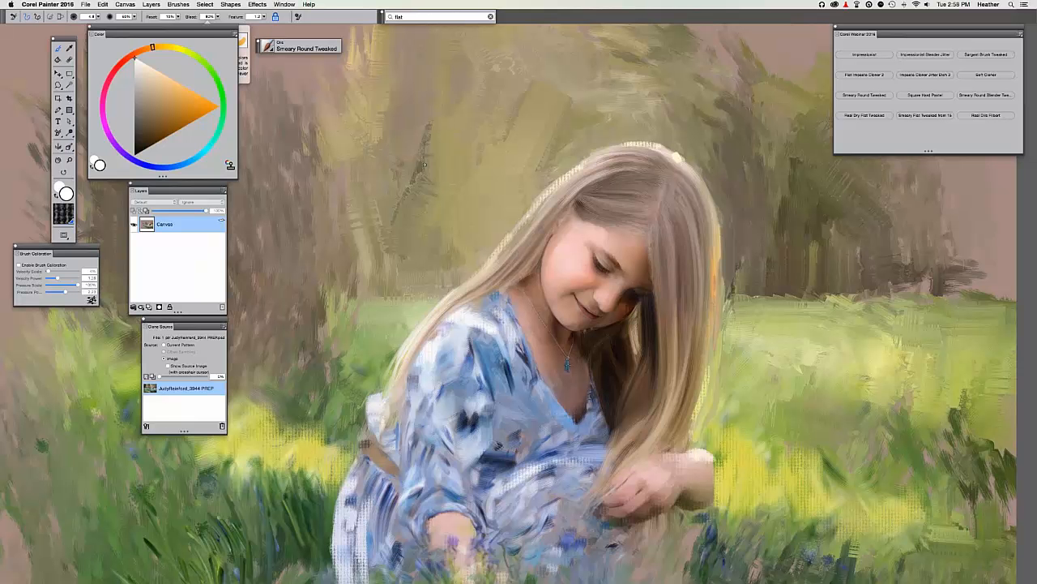
click(125, 4)
key(super+t)
key(super+t)
Switch to Smeary Round Blender Tweaked and soften the right edge of the hair.
scroll(646, 163, down, 2)
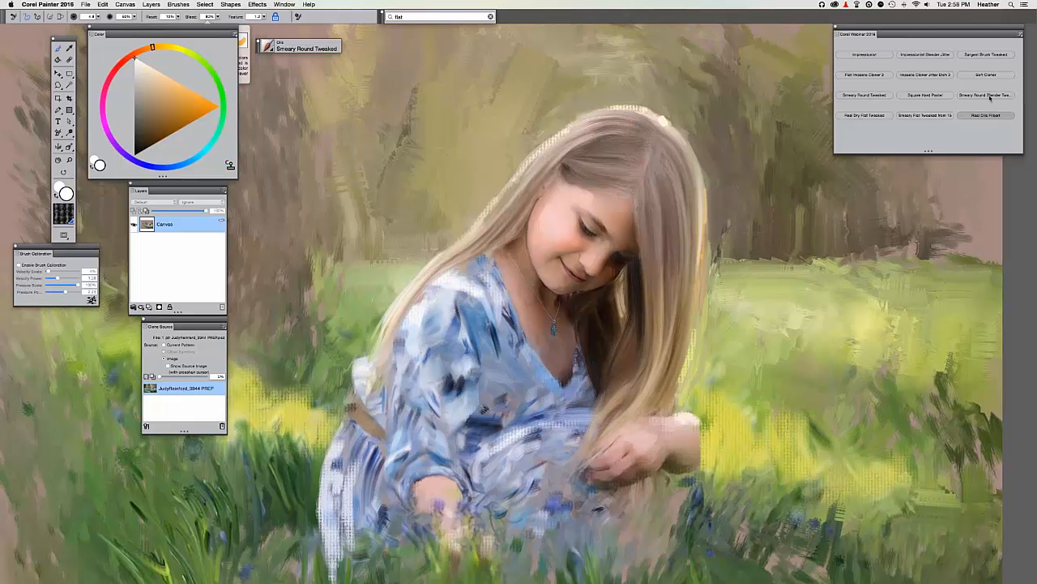
click(984, 95)
drag(672, 177, 700, 273)
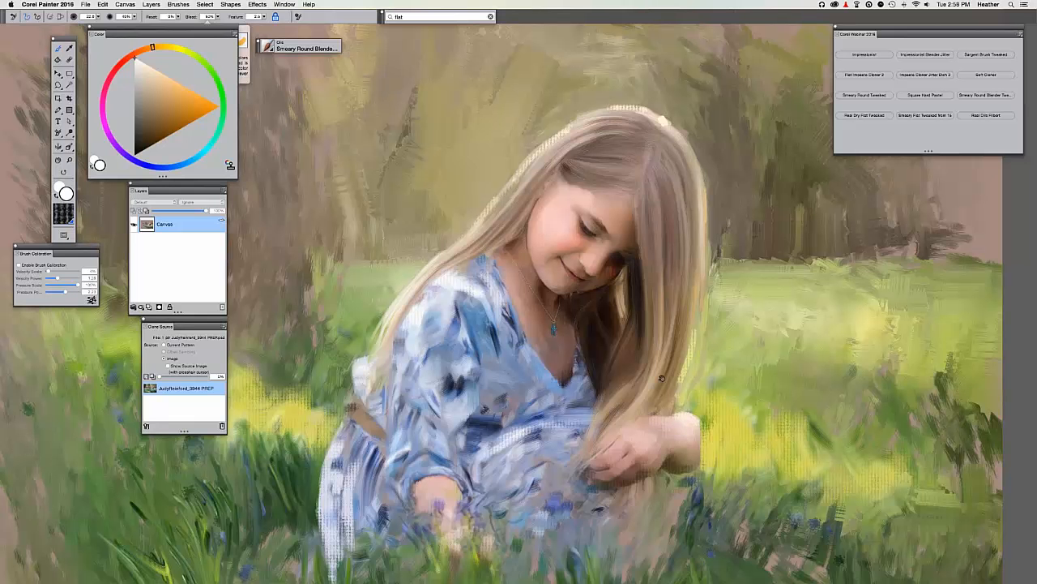
Return to Smeary Round Tweaked, zoom in on the girl, and enable Clone Color.
drag(676, 312, 697, 226)
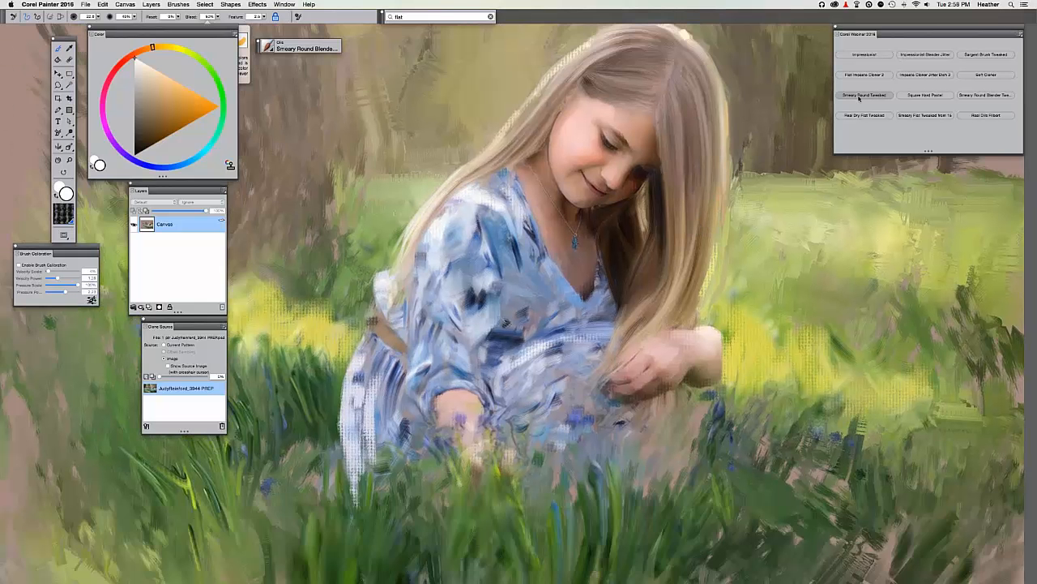
click(859, 98)
key(super+plus)
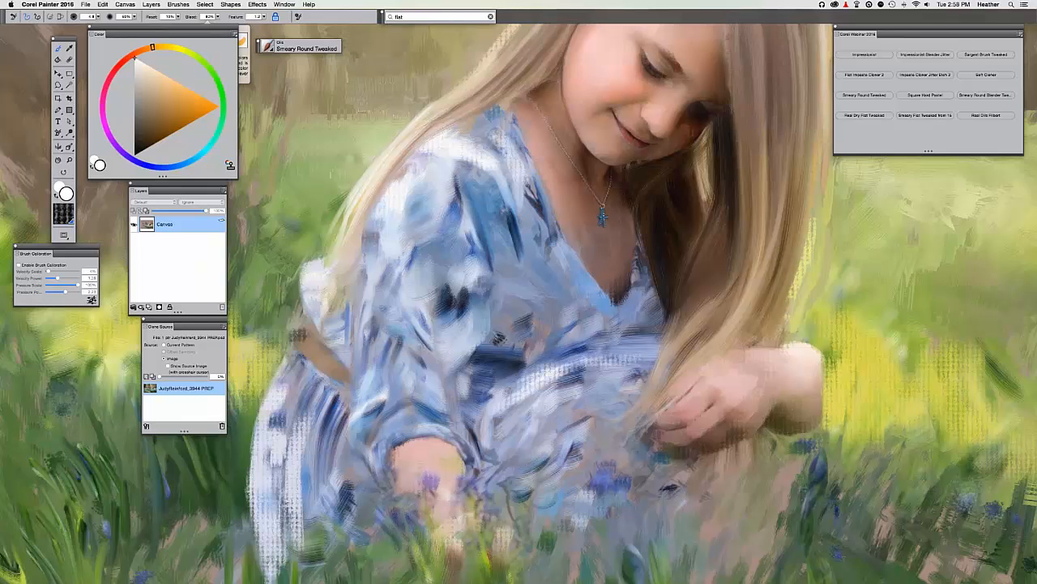
drag(679, 424, 617, 396)
key(u)
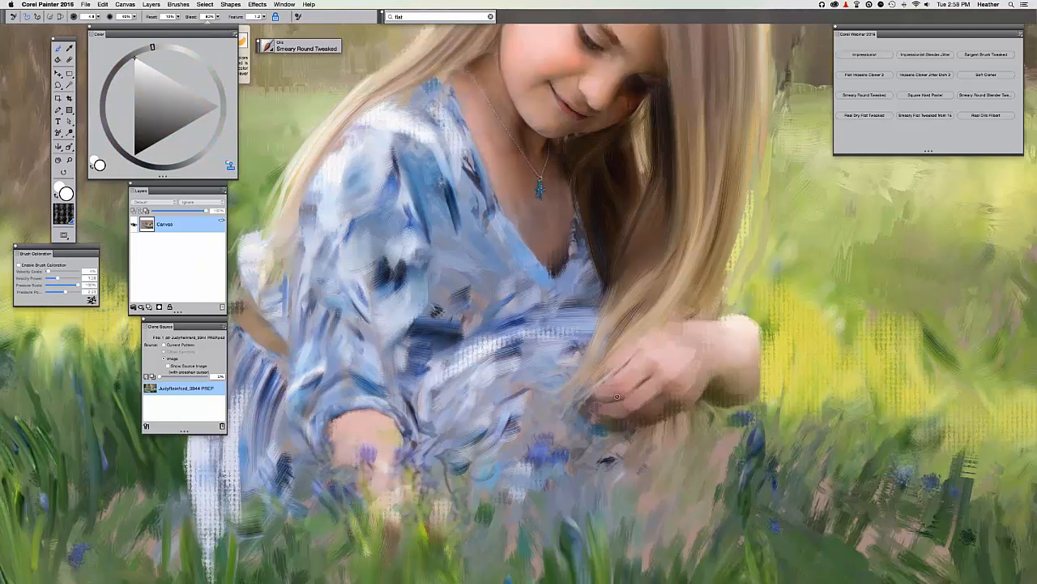
Compare the dress and hands against the source photo with Tracing Paper, then zoom out.
key(super+t)
key(super+t)
key(super+t)
key(super+t)
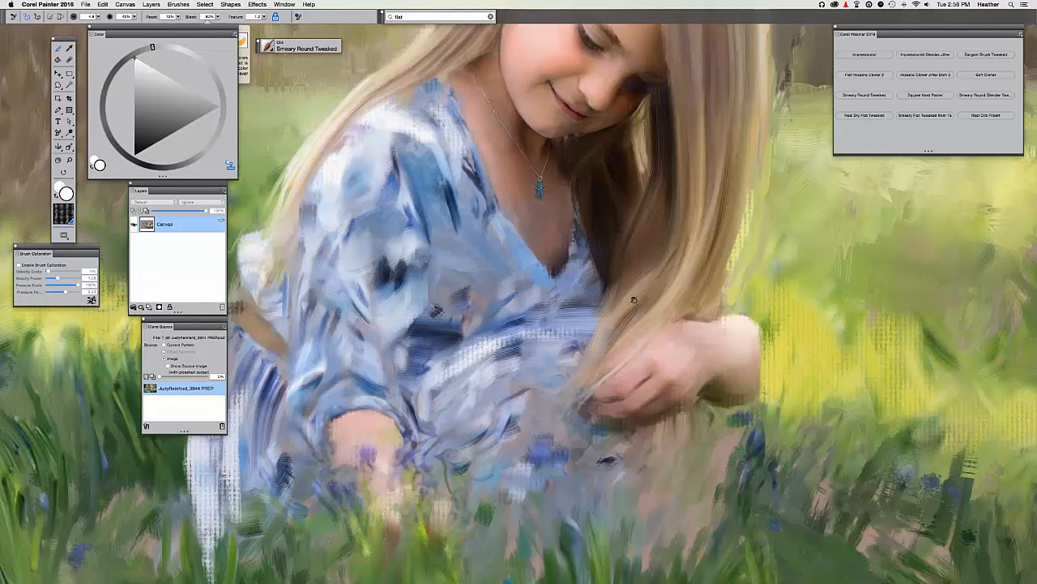
drag(748, 255, 887, 210)
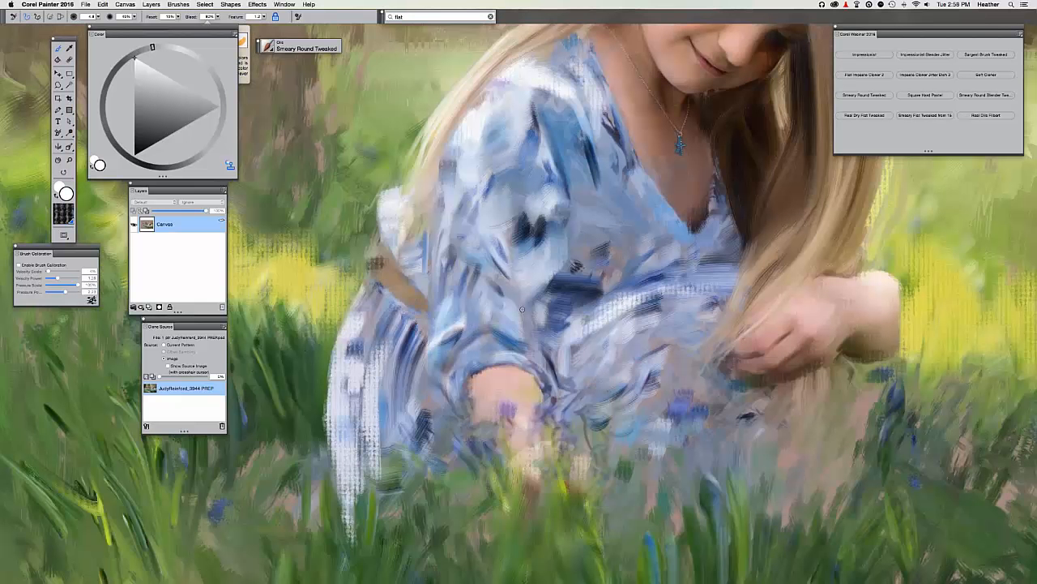
drag(562, 366, 659, 410)
key(super+minus)
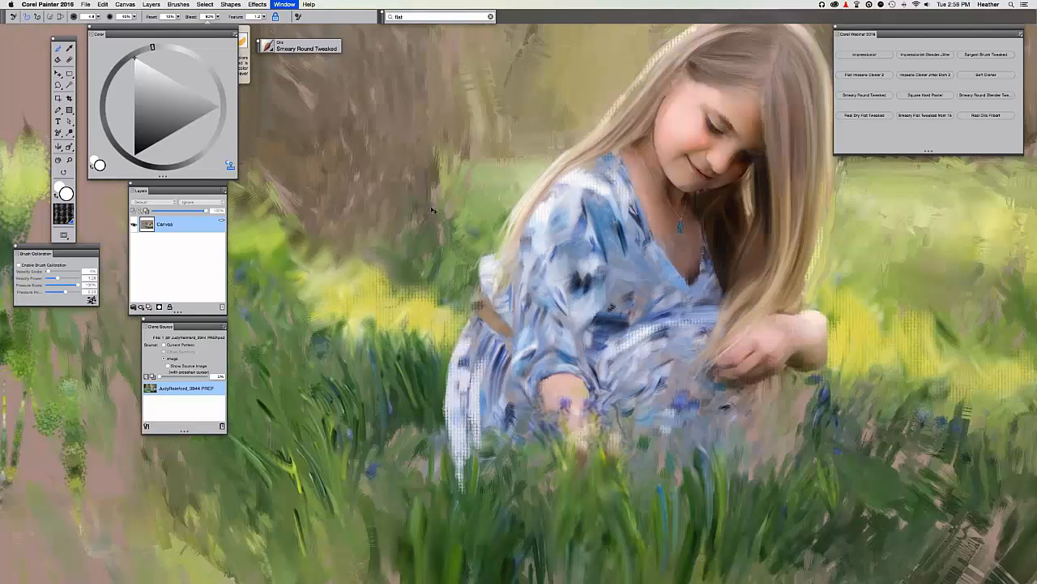
key(super+minus)
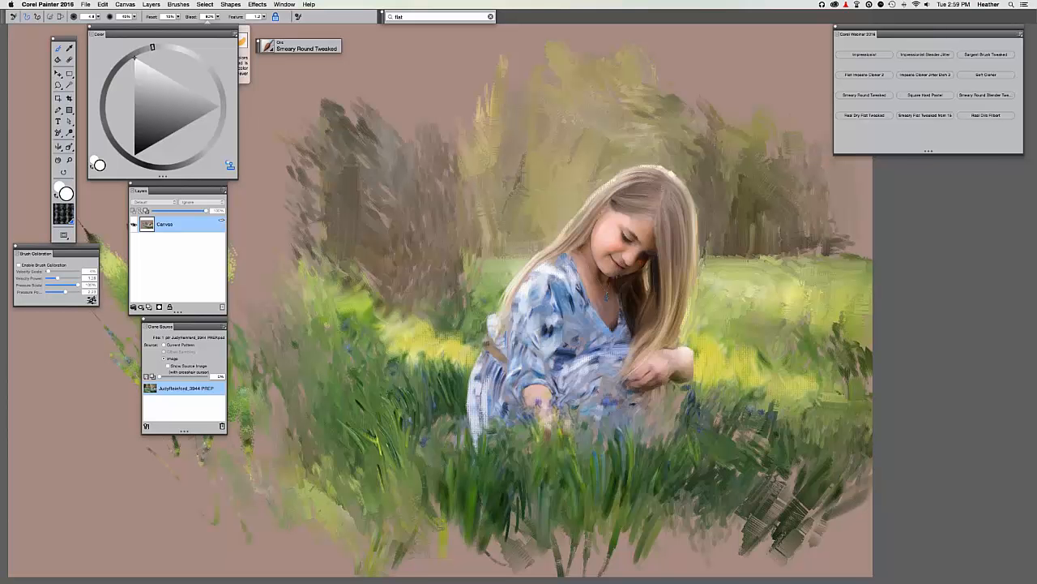
scroll(517, 288, up, 2)
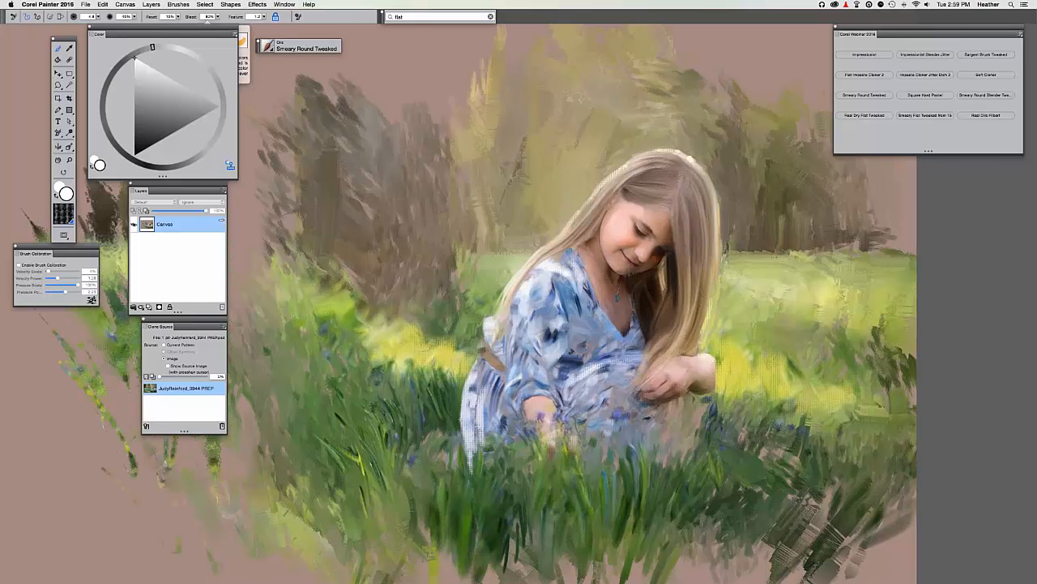
scroll(396, 276, up, 2)
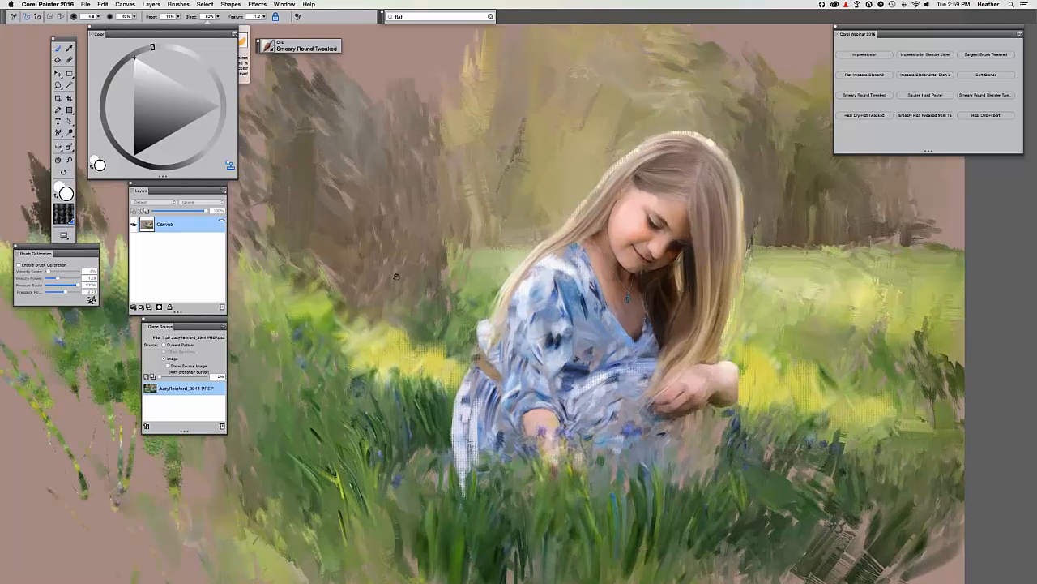
scroll(396, 276, up, 10)
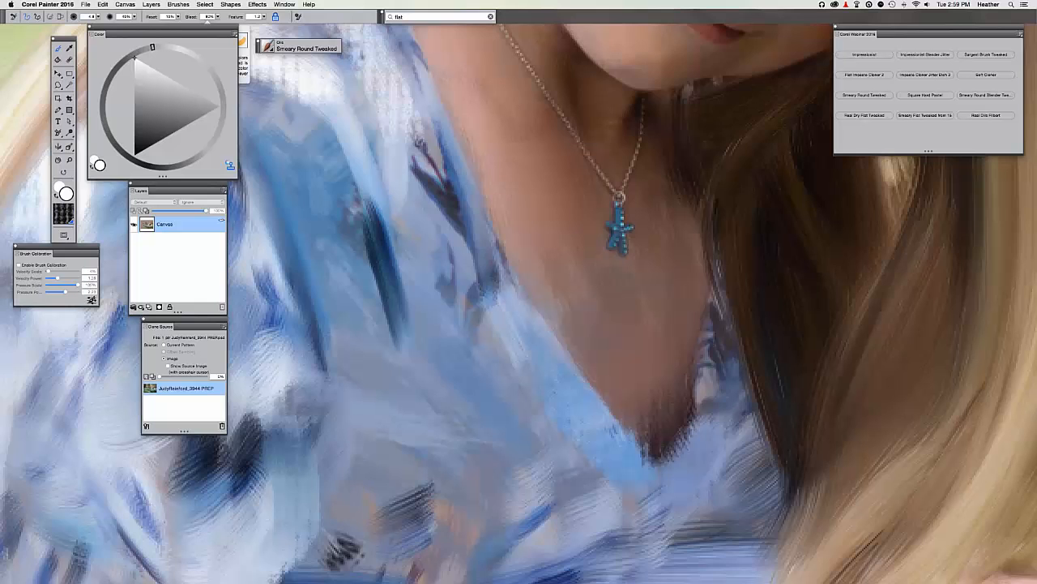
key(super+minus)
key(super+minus)
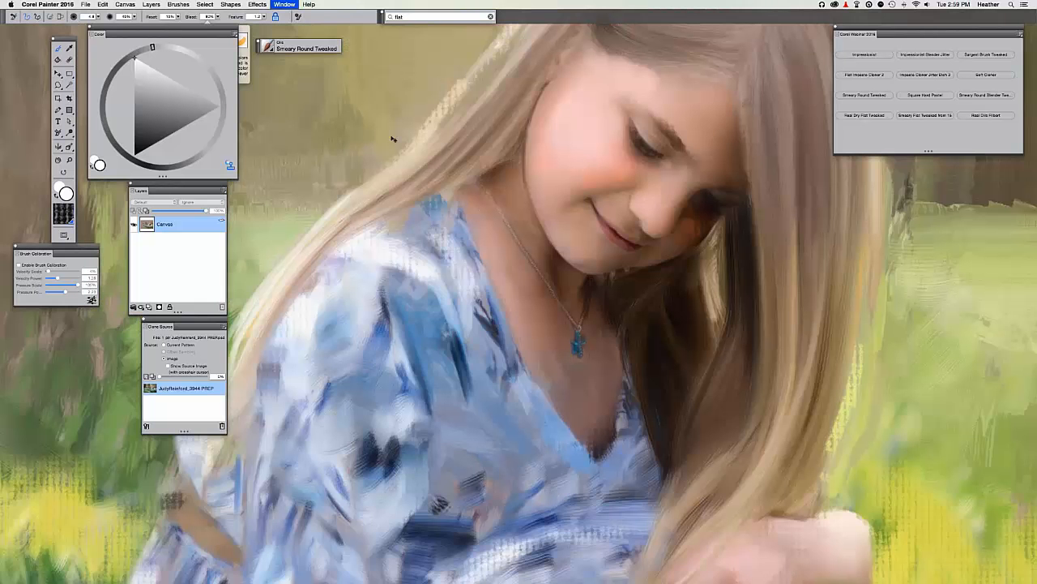
key(super+minus)
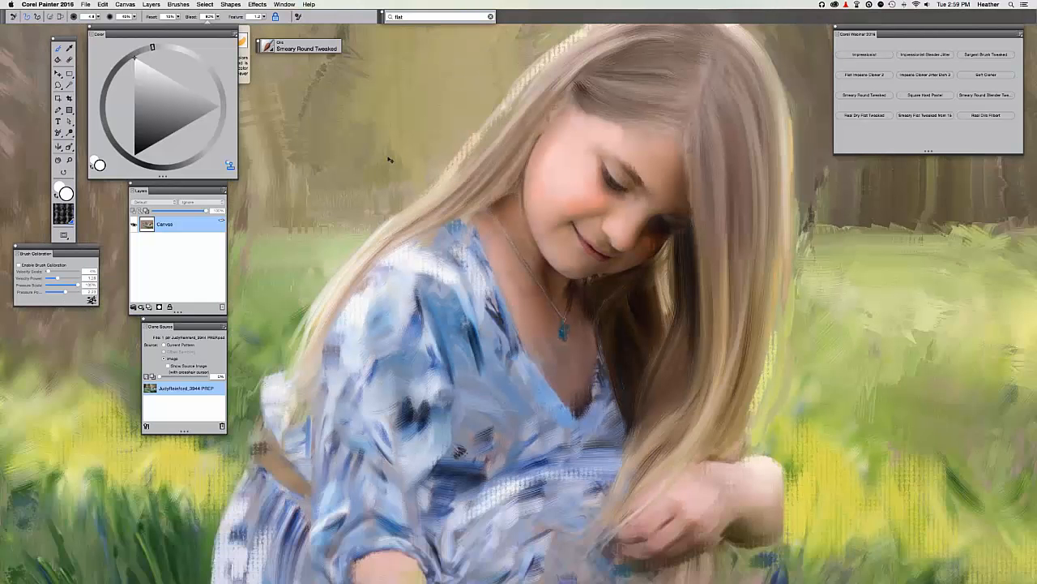
key(super+minus)
click(125, 4)
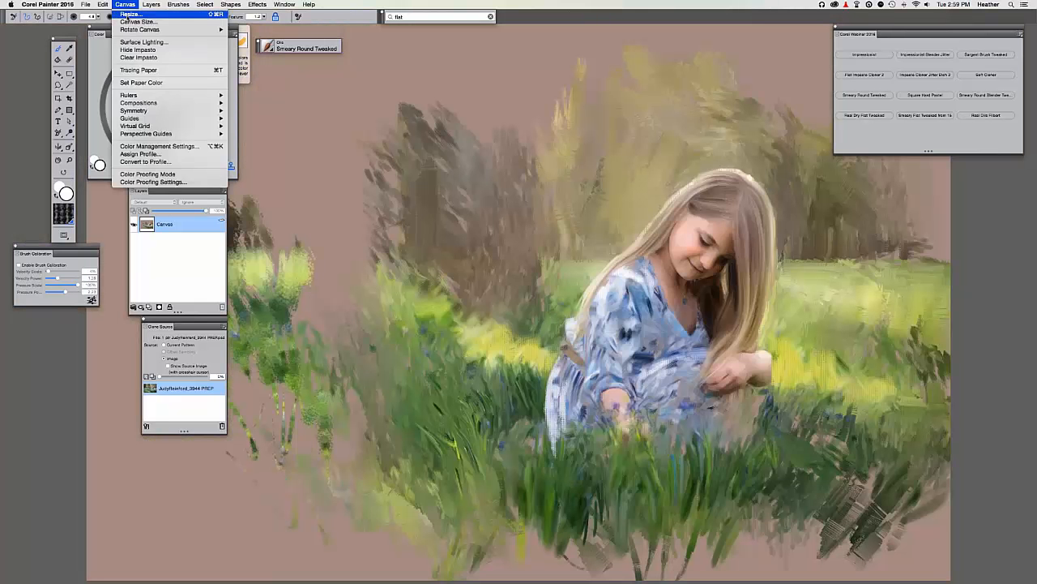
click(125, 14)
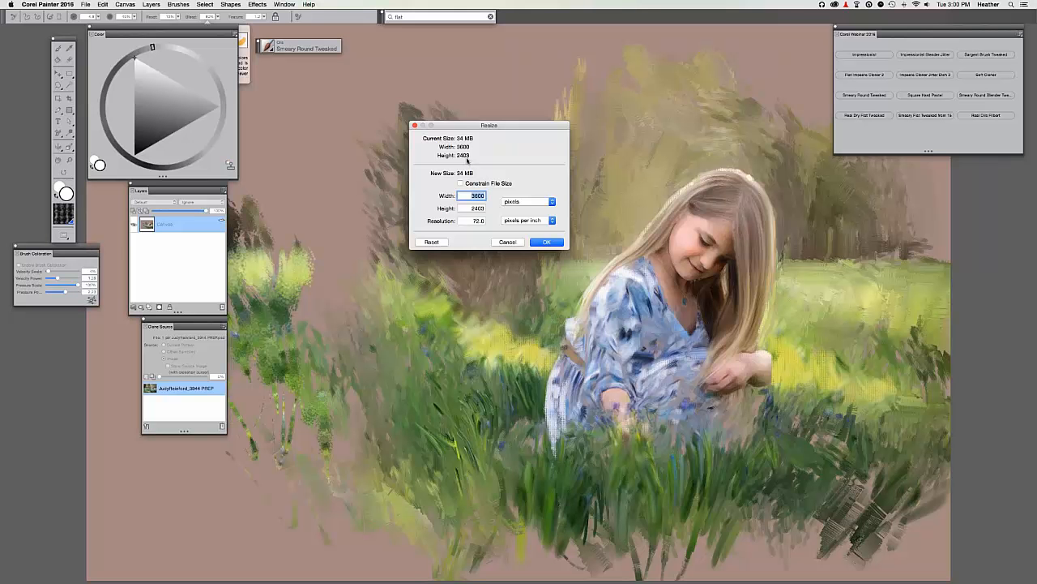
drag(458, 126, 447, 90)
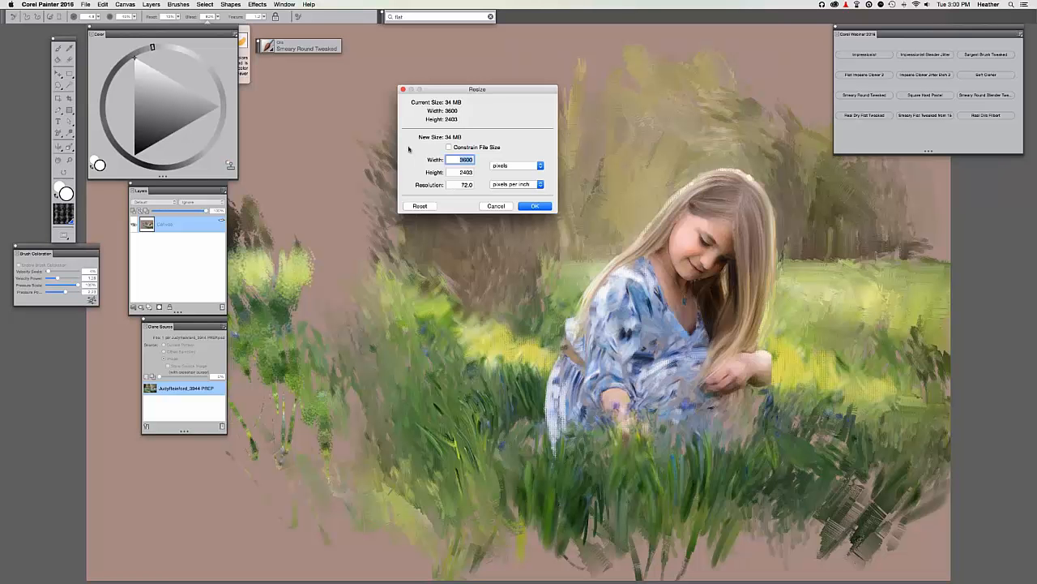
click(456, 185)
double_click(476, 185)
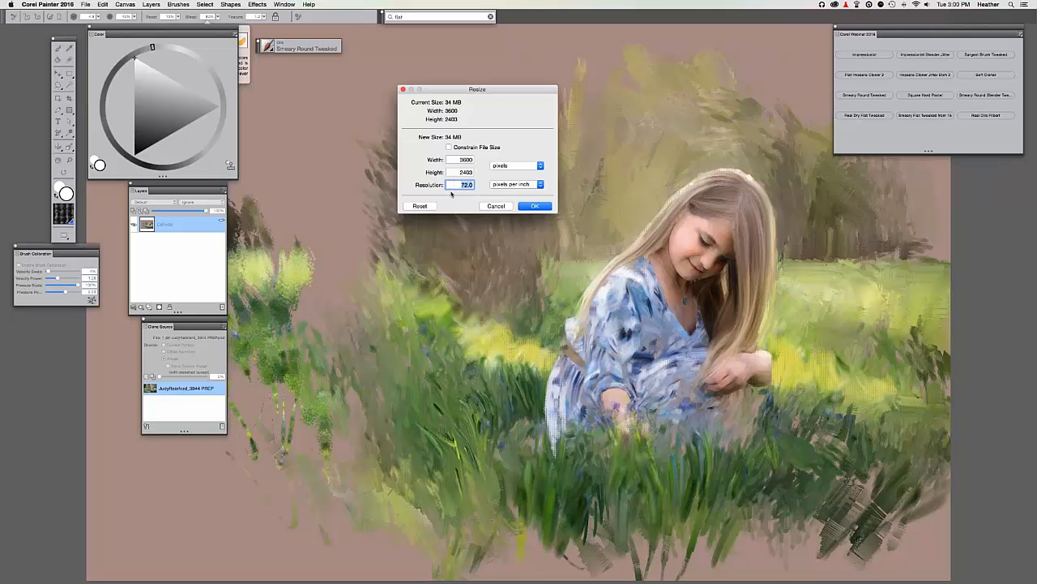
click(496, 207)
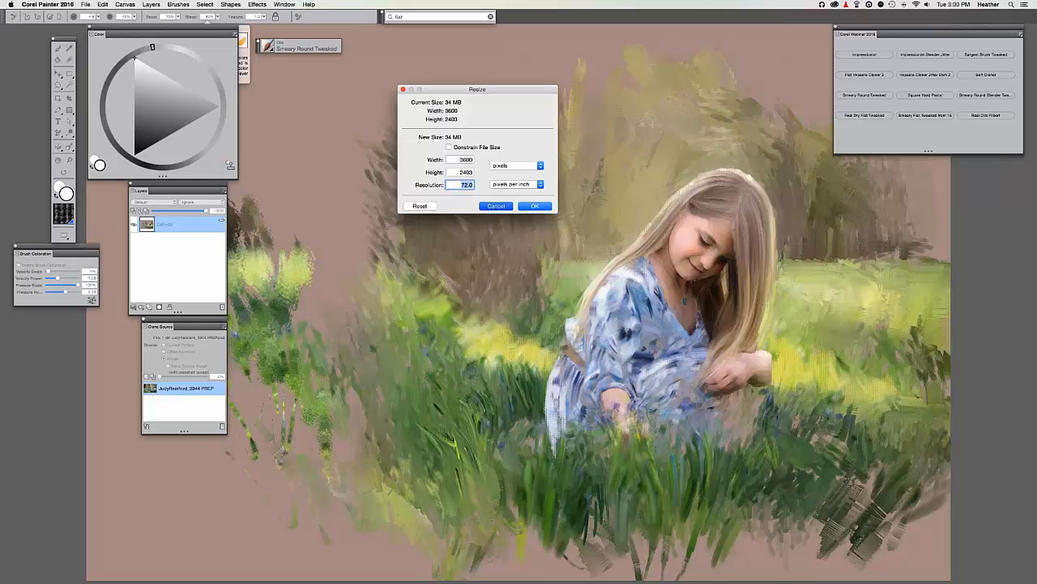
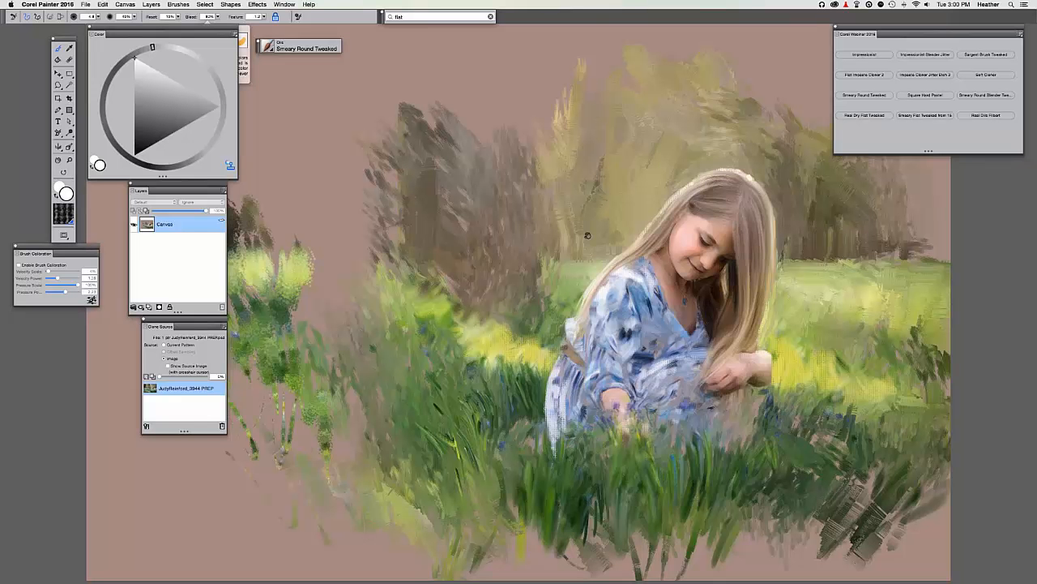
Pan the canvas and briefly show the source photo with Tracing Paper to compare.
drag(551, 245, 472, 261)
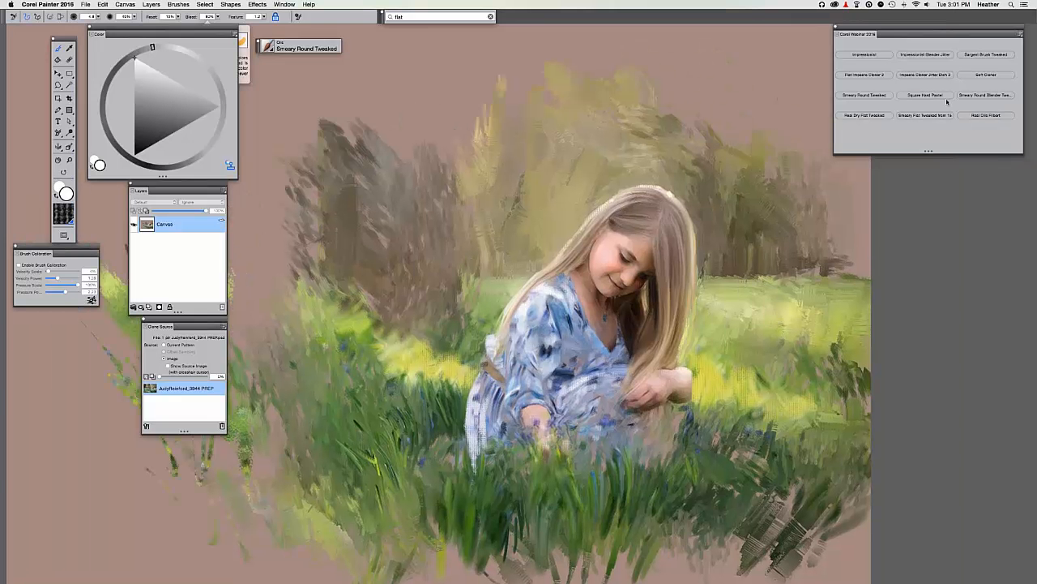
key(super+t)
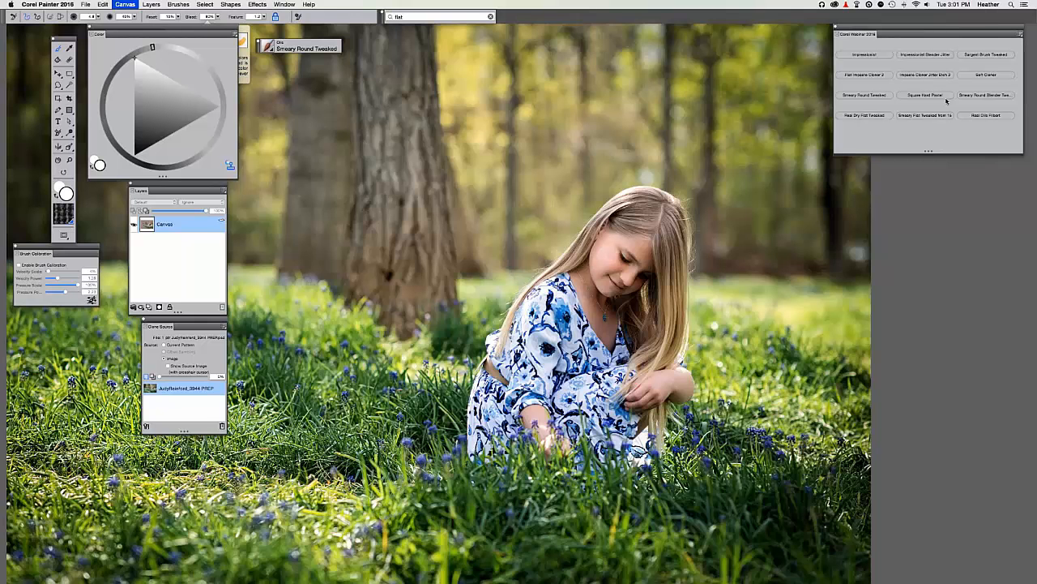
key(super+t)
scroll(845, 257, down, 2)
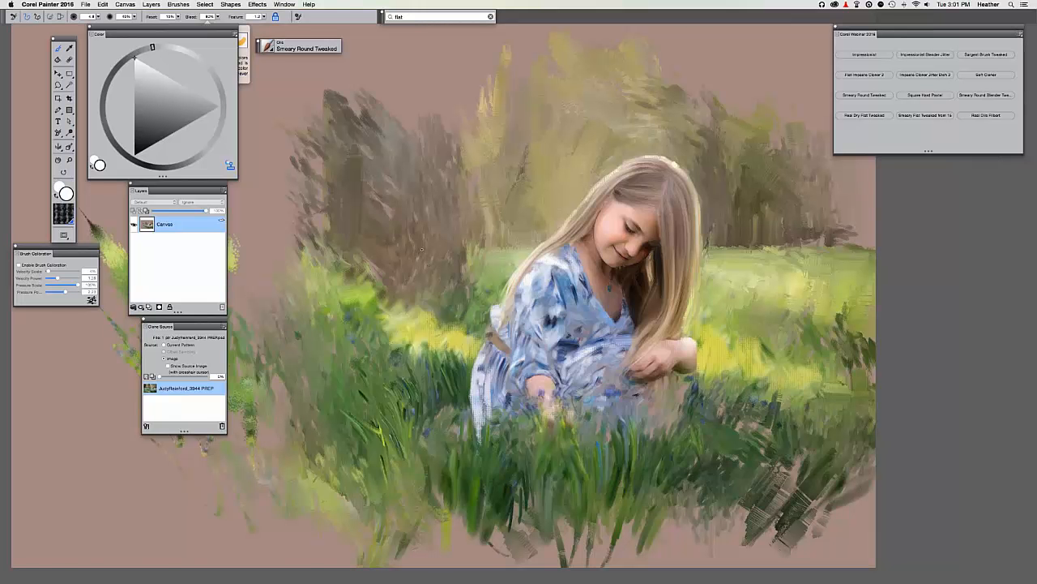
Flash the source photo a few more times, then raise tracing-paper opacity to 100%.
click(147, 377)
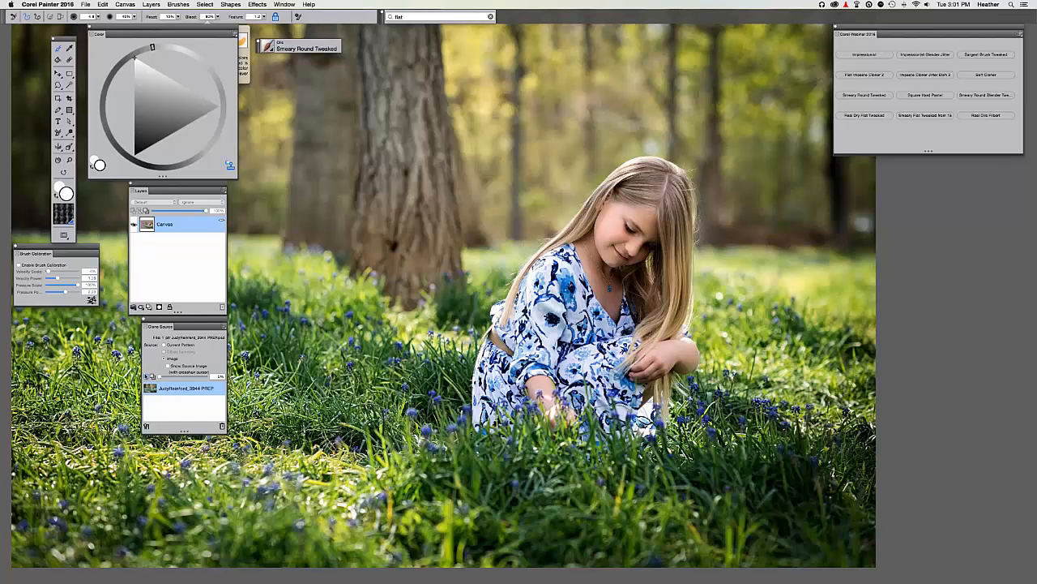
click(148, 378)
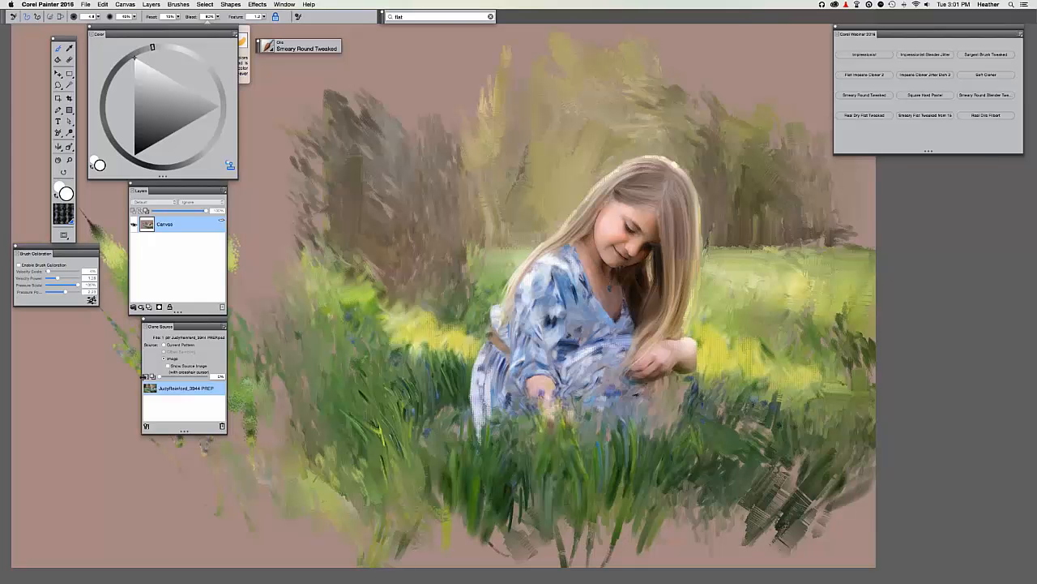
click(149, 377)
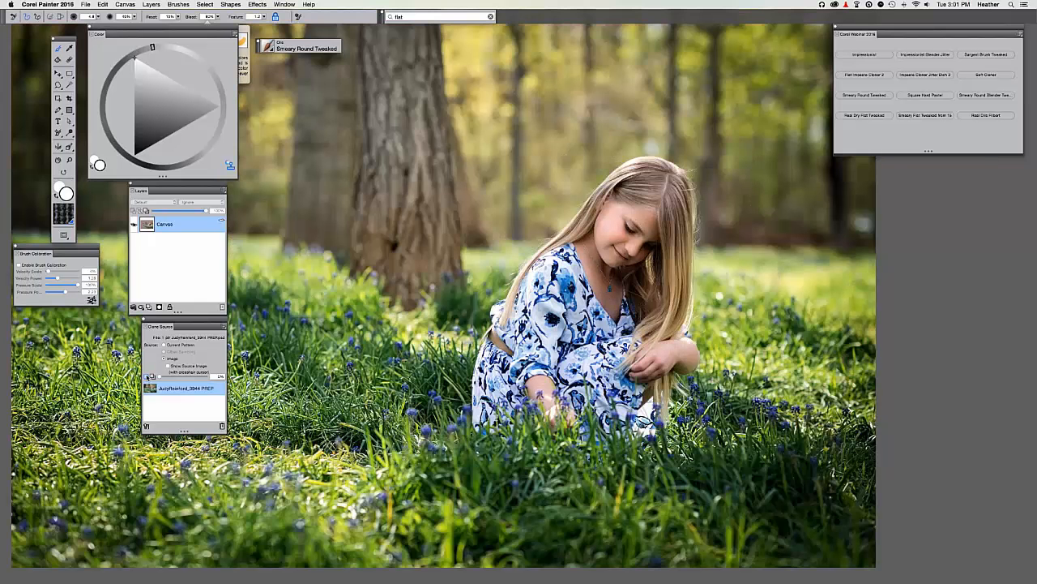
click(149, 378)
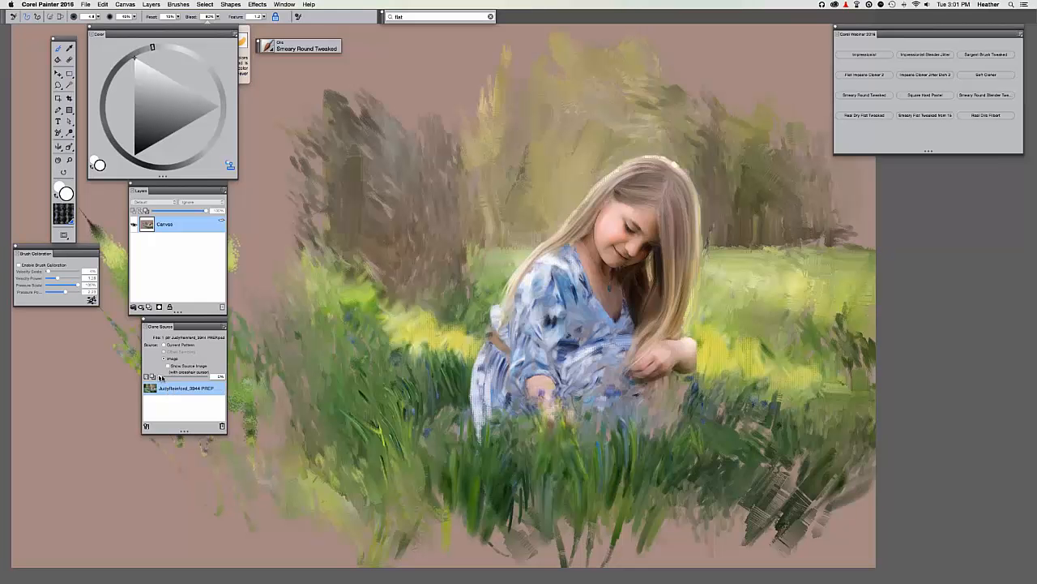
mouse_move(160, 378)
mouse_down()
mouse_move(209, 378)
mouse_move(194, 377)
mouse_up()
Set tracing-paper opacity to 50 and overlay the source photo semi-transparently on the painting.
click(219, 376)
text(50)
click(147, 376)
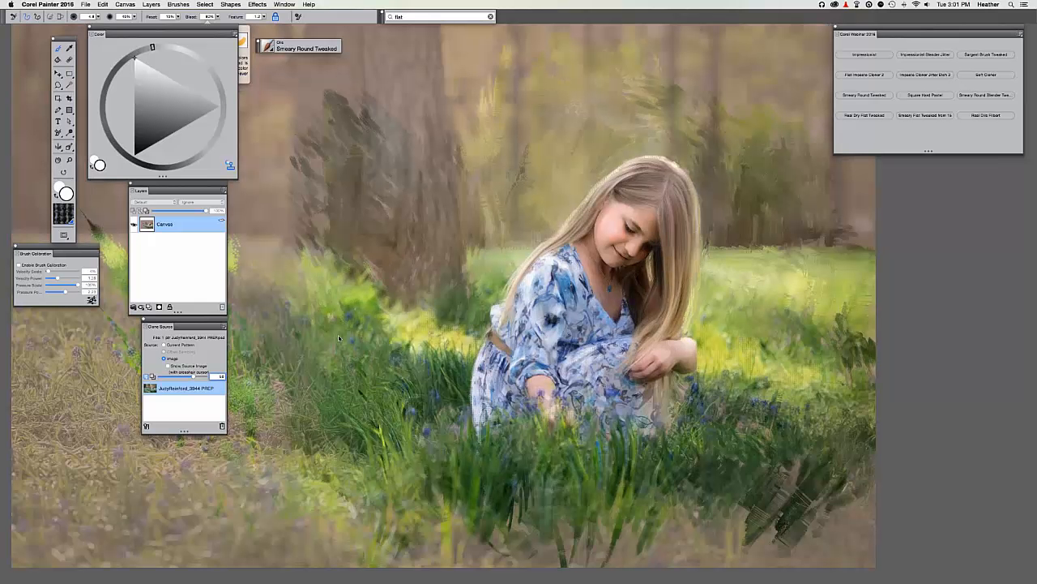
click(146, 376)
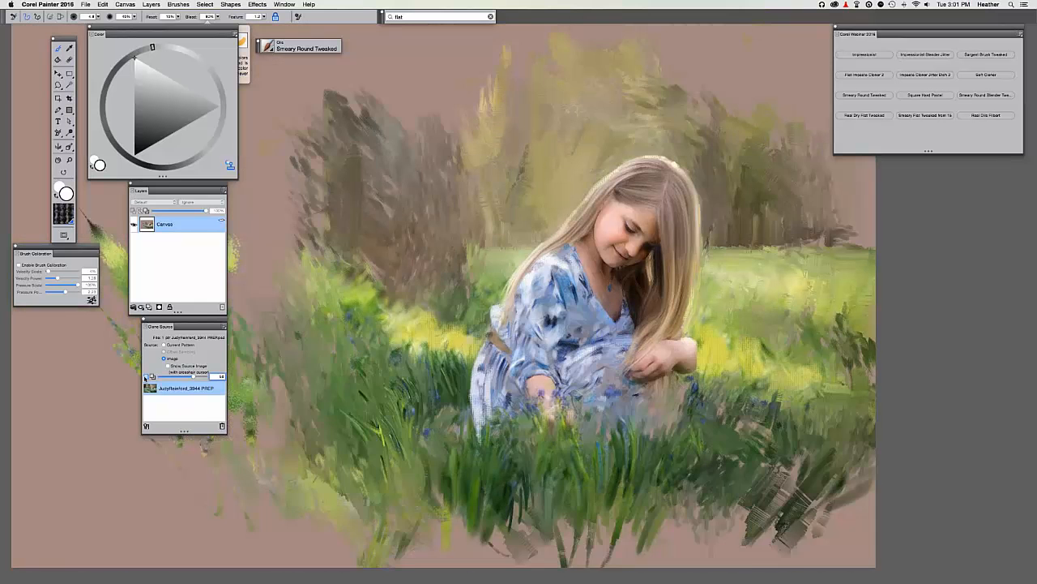
click(149, 377)
Toggle the source photo on and off repeatedly, finishing with the painting shown.
click(150, 376)
click(148, 377)
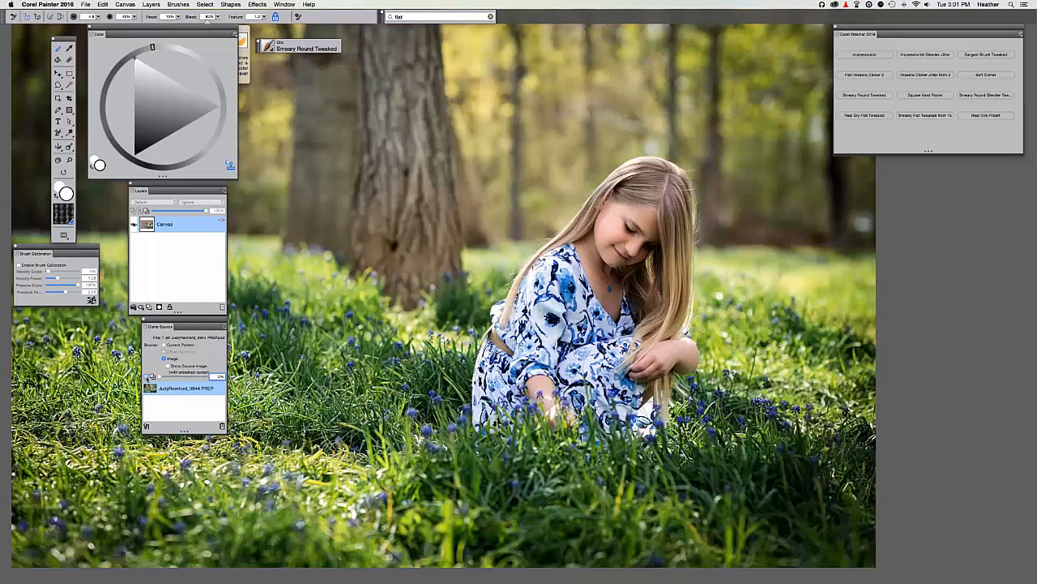
click(148, 377)
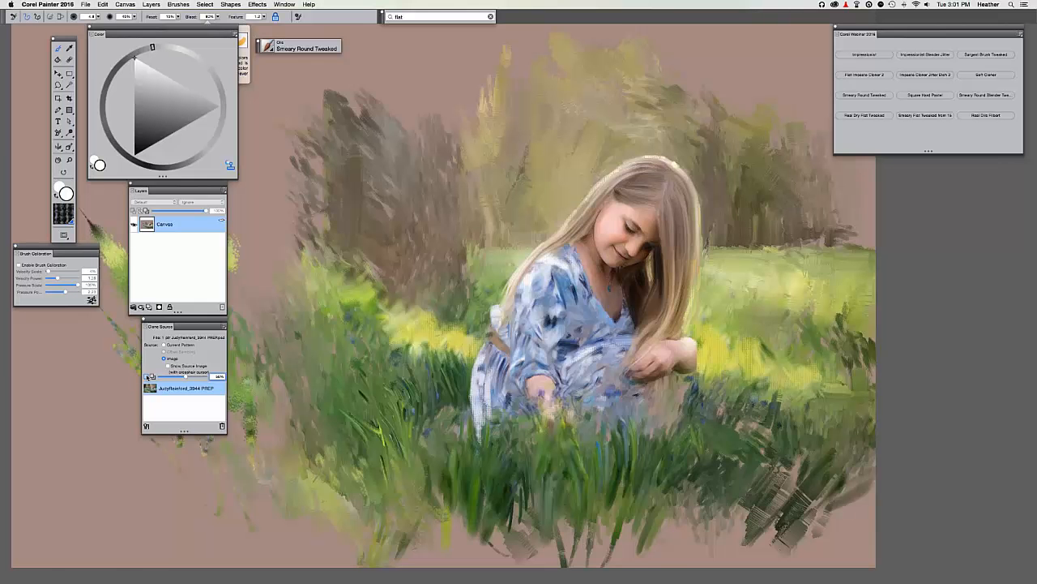
click(149, 377)
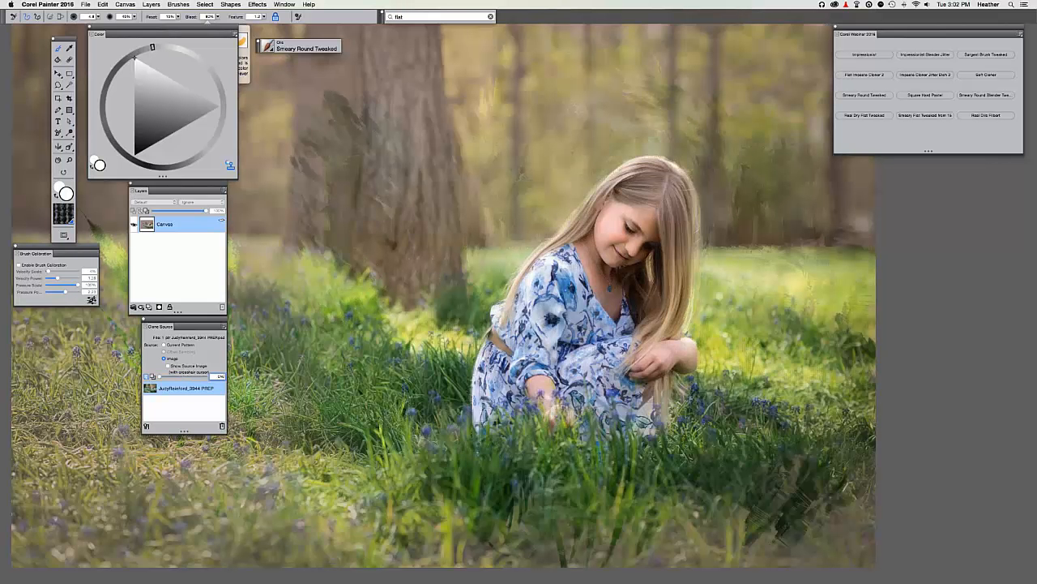
click(148, 378)
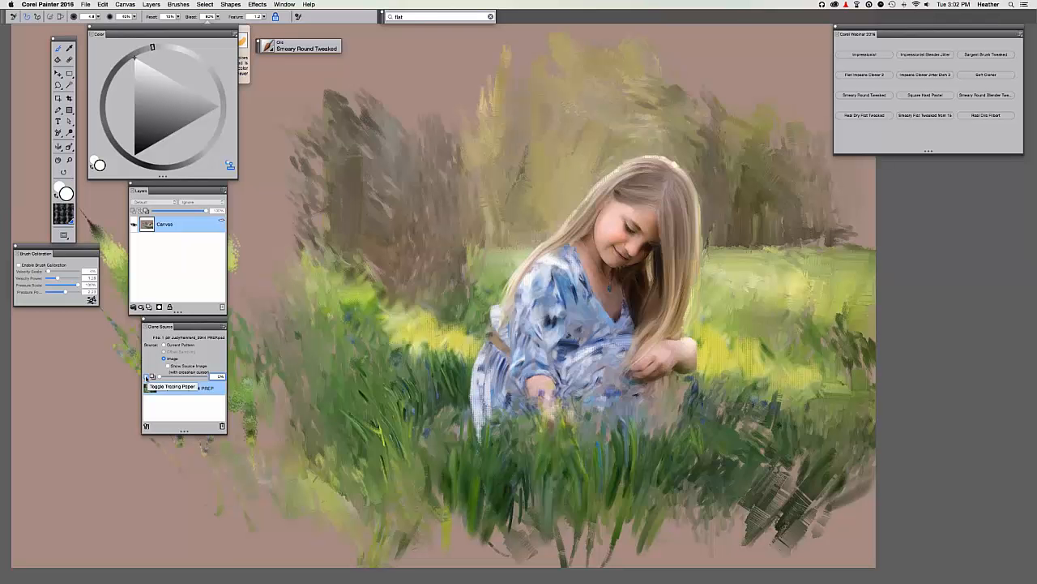
click(148, 377)
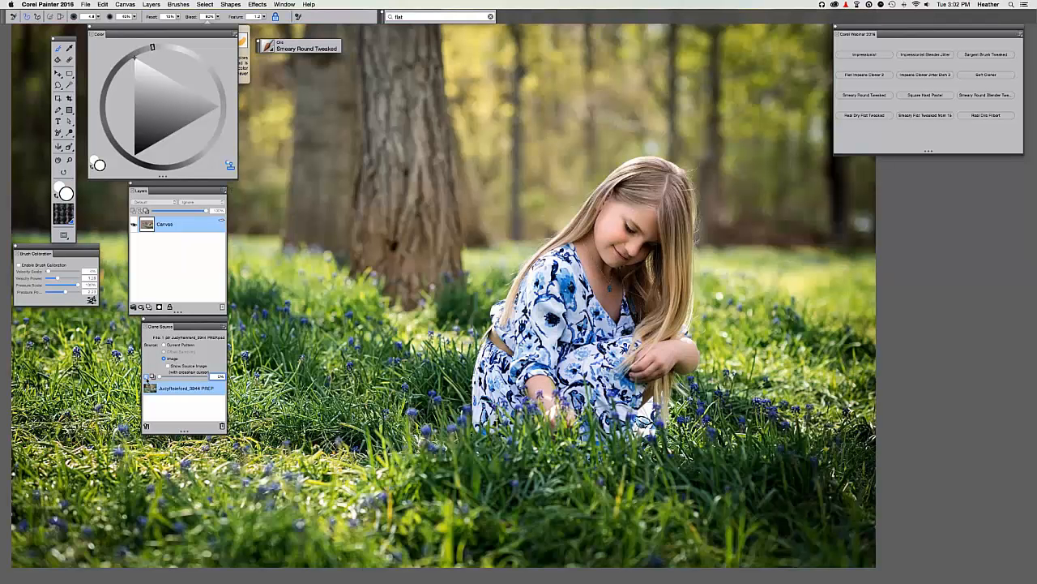
click(147, 377)
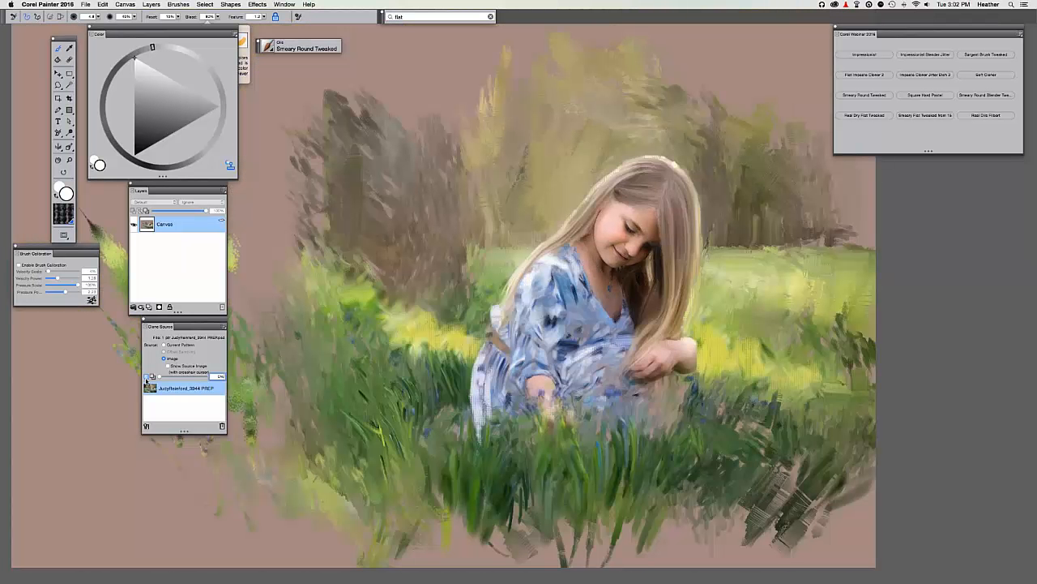
click(148, 377)
click(147, 377)
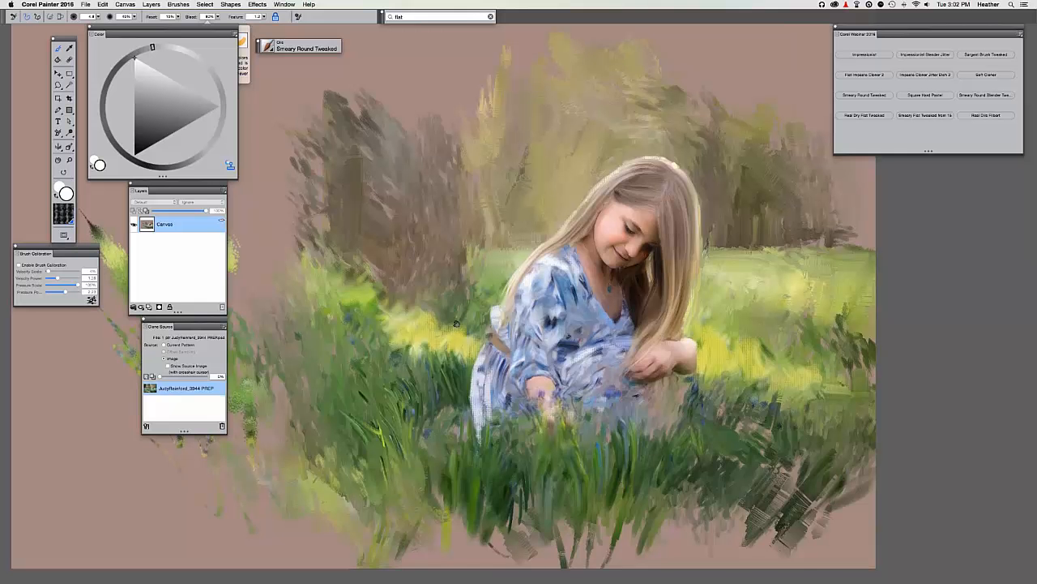
Paint gold strokes over the trees above and behind the girl.
drag(456, 323, 414, 391)
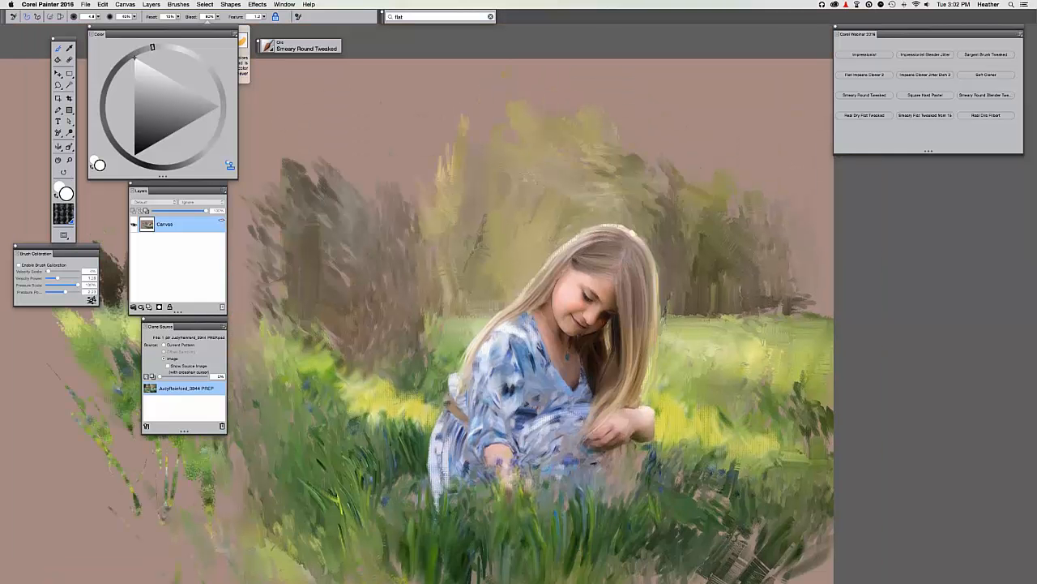
scroll(549, 274, up, 1)
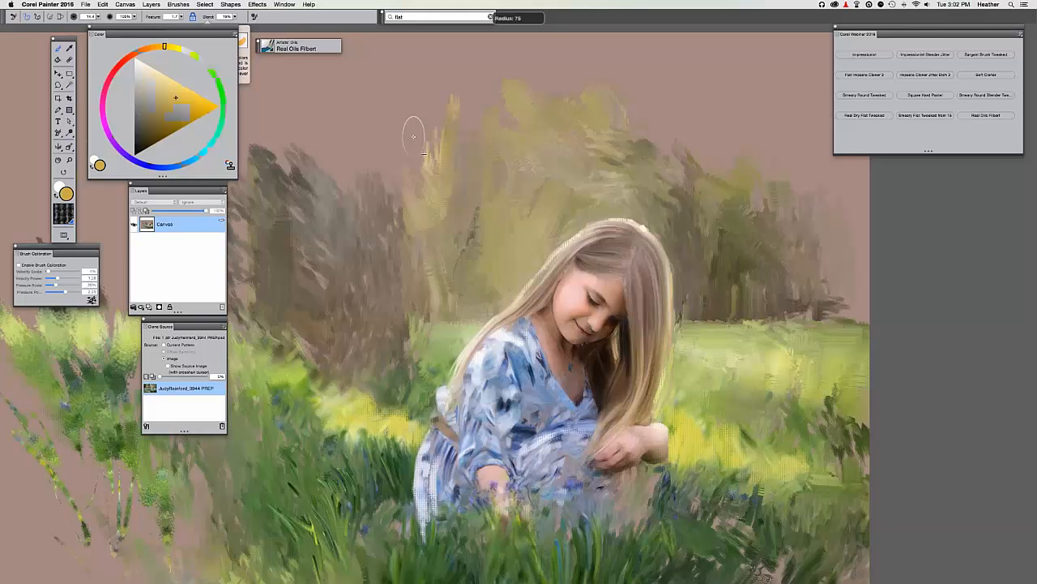
mouse_move(416, 133)
mouse_down()
mouse_move(483, 136)
mouse_move(450, 236)
mouse_move(490, 214)
mouse_move(455, 277)
mouse_move(474, 283)
mouse_move(453, 295)
mouse_move(422, 235)
mouse_move(437, 123)
mouse_move(425, 171)
mouse_move(393, 201)
mouse_move(422, 300)
mouse_up()
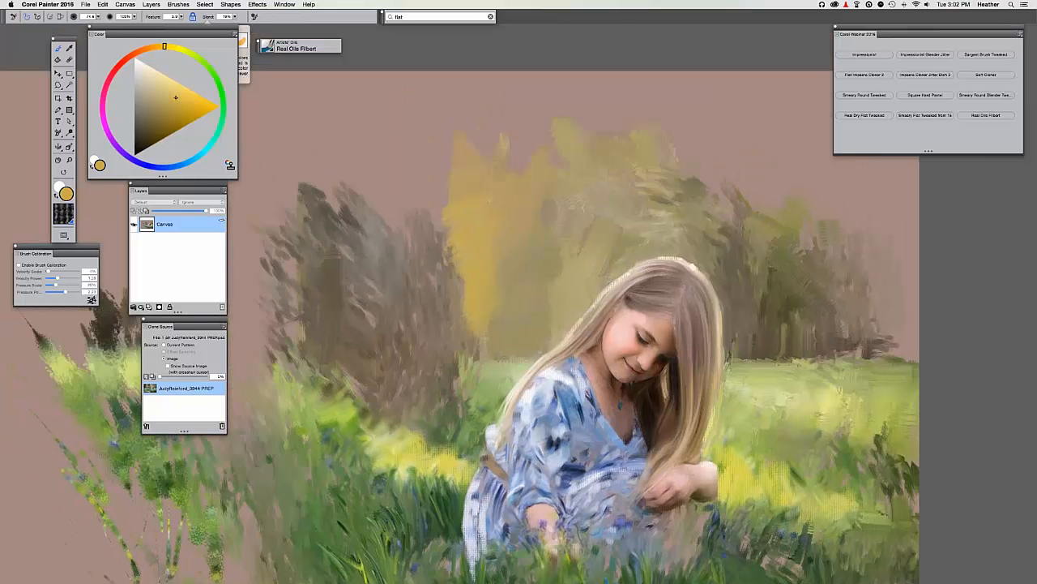
mouse_move(389, 340)
mouse_down()
mouse_move(447, 300)
mouse_move(432, 225)
mouse_move(442, 137)
mouse_move(453, 268)
mouse_move(423, 290)
mouse_up()
drag(397, 140, 394, 168)
drag(460, 339, 477, 308)
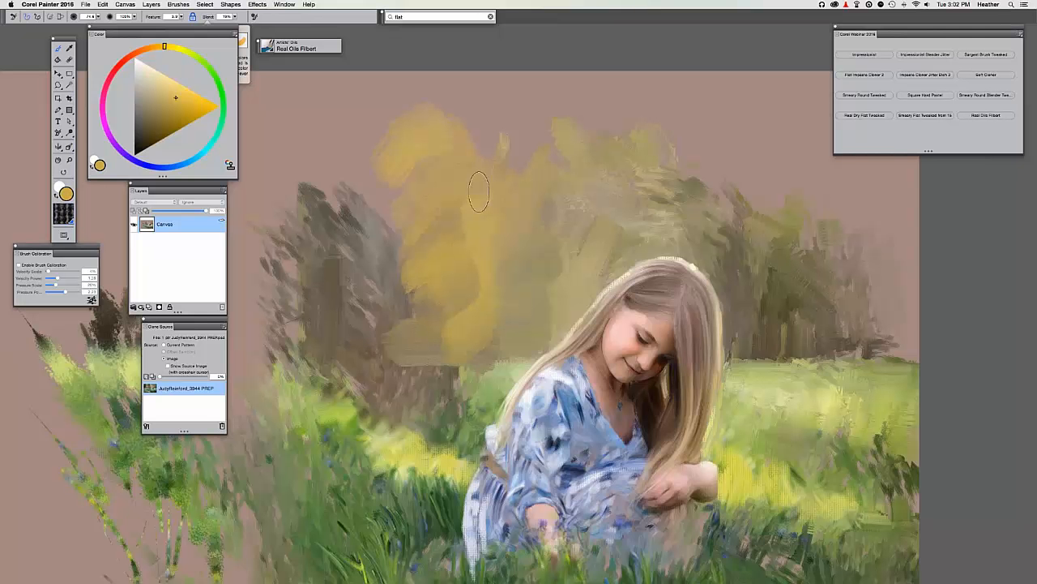
Sample tan-brown, yellow-orange and yellow-olive colours from the painting.
key(d)
click(507, 158)
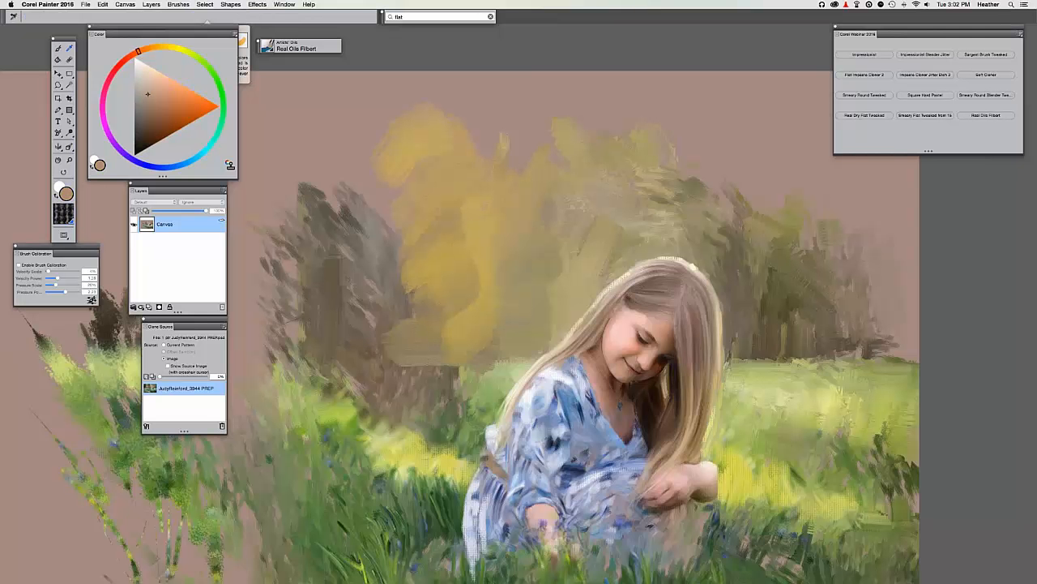
click(577, 106)
key(b)
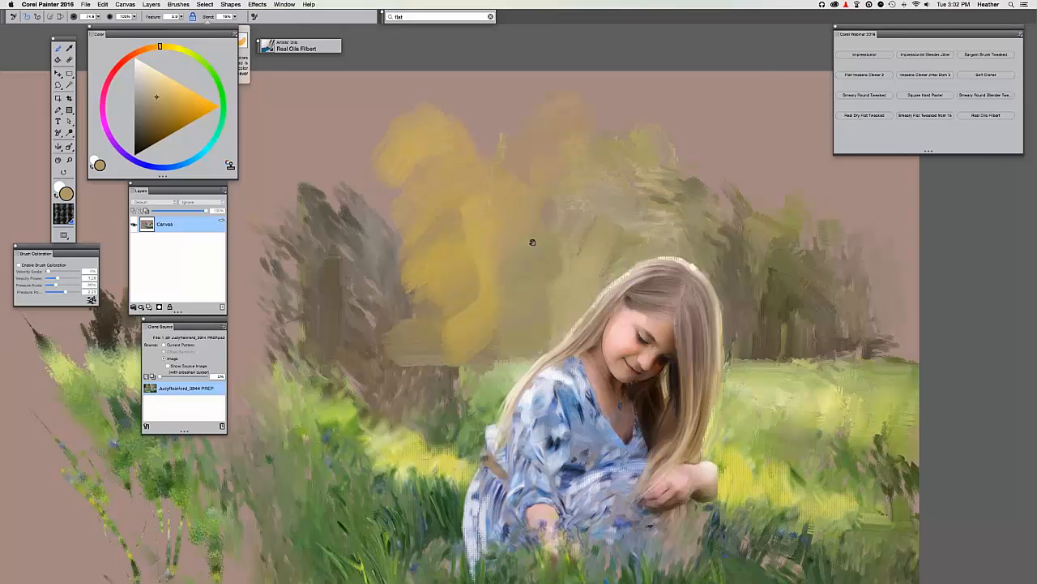
drag(572, 219, 652, 154)
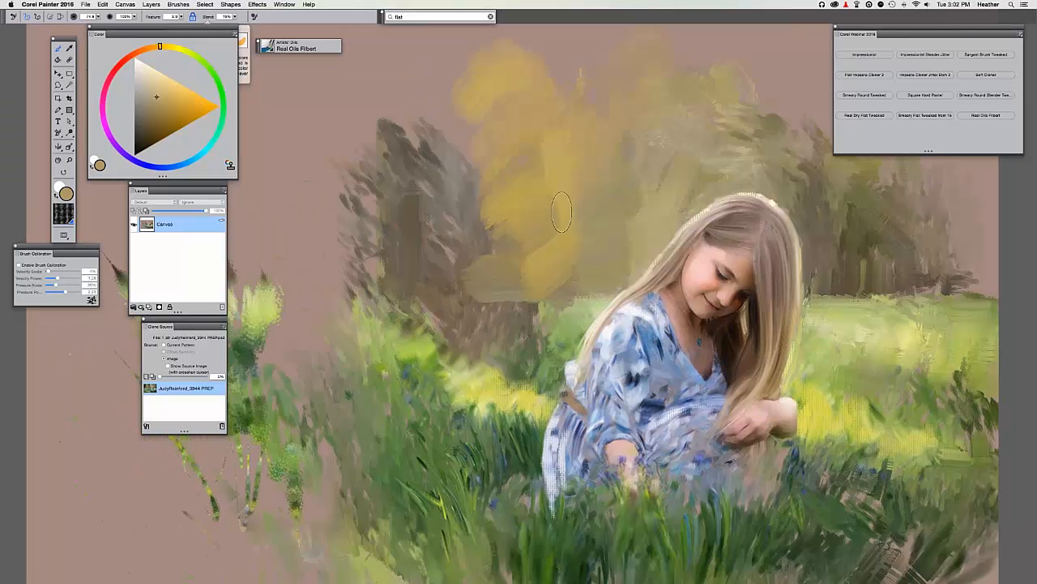
alt+click(503, 334)
click(125, 4)
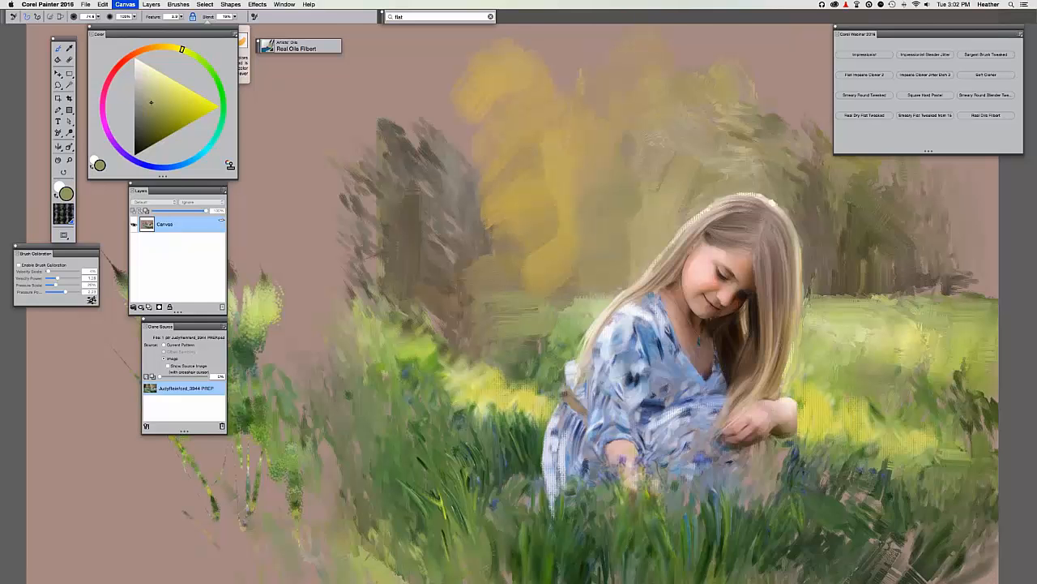
Smooth the dark left background with a sampled greener olive, then zoom out one step.
key(super+t)
key(super+t)
alt+click(517, 310)
mouse_move(508, 293)
mouse_down()
mouse_move(501, 324)
mouse_move(427, 296)
mouse_up()
click(284, 4)
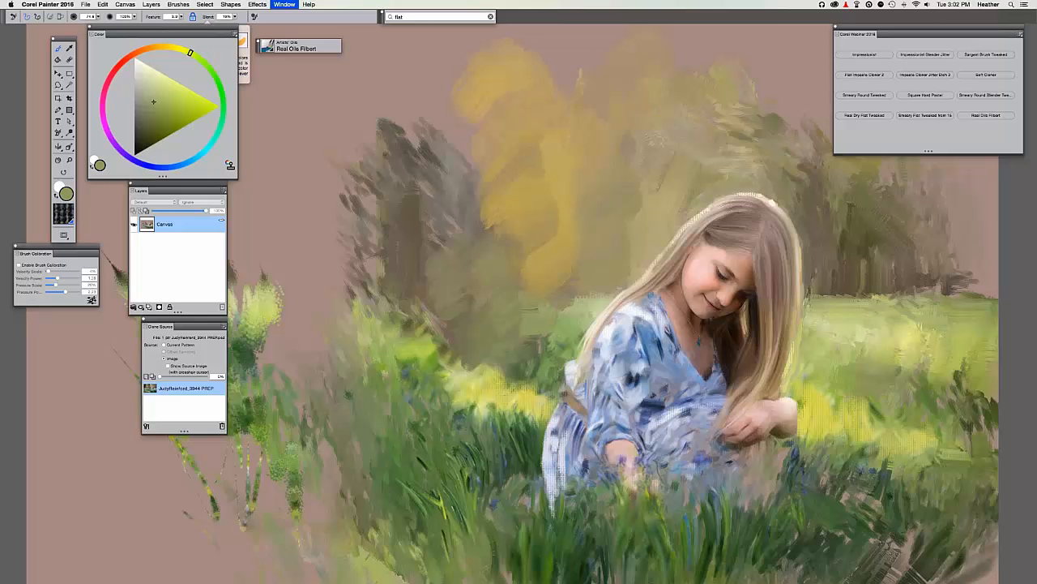
key(super+minus)
drag(422, 261, 348, 254)
Paint golden-yellow strokes into the tree foliage and sample a lighter, softer yellow.
key(super+t)
key(super+t)
alt+click(491, 222)
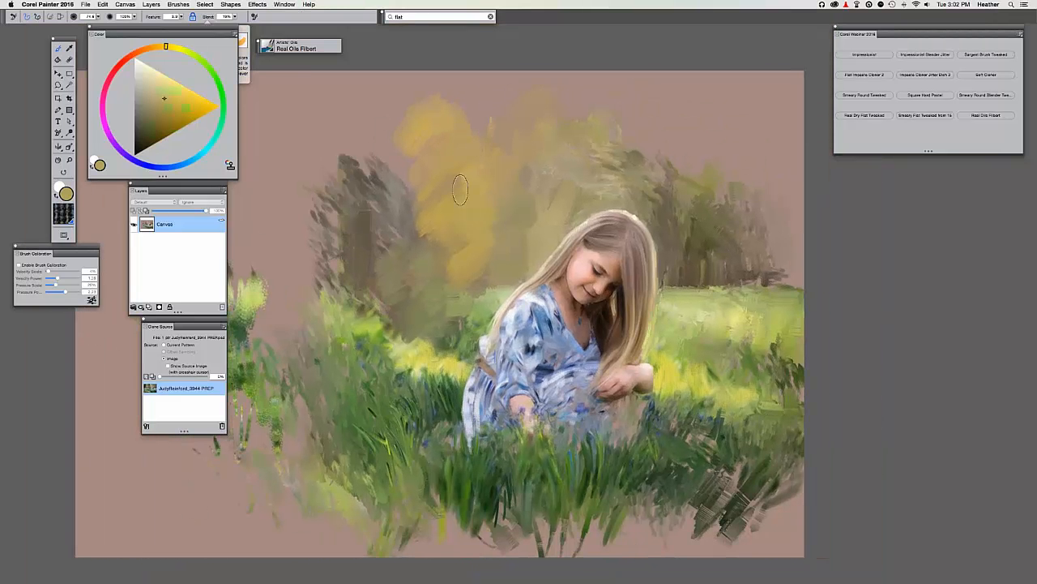
mouse_move(460, 189)
mouse_down()
mouse_move(482, 253)
mouse_move(498, 219)
mouse_move(523, 238)
mouse_up()
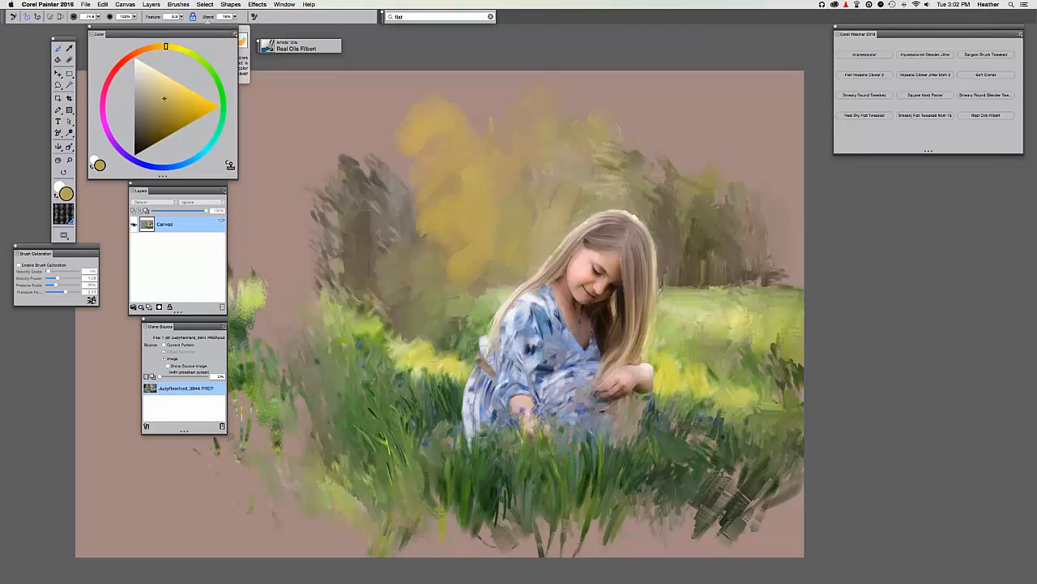
alt+click(451, 262)
mouse_move(430, 282)
mouse_down()
mouse_move(417, 283)
mouse_move(484, 326)
mouse_up()
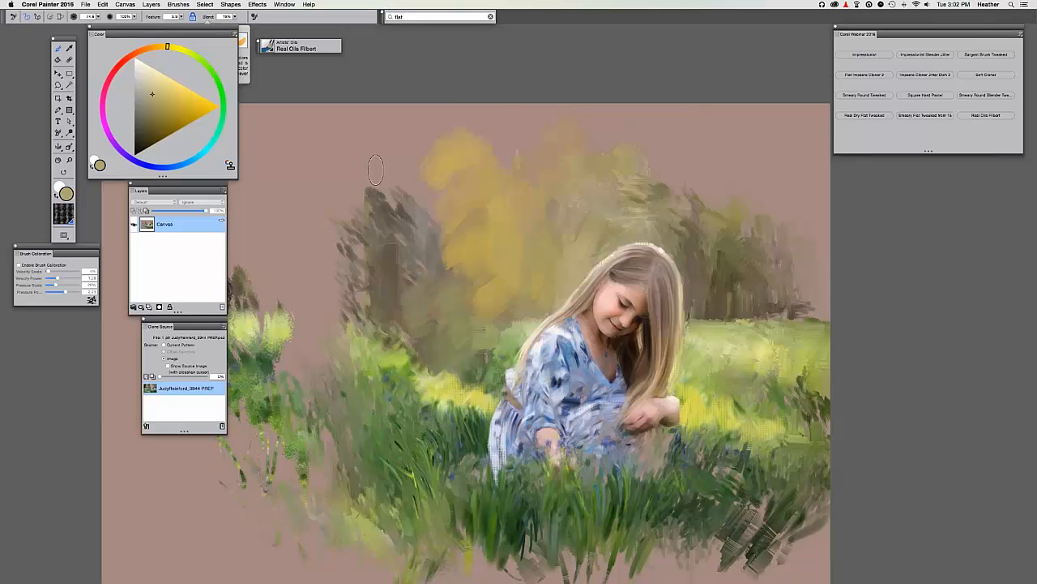
key(super+t)
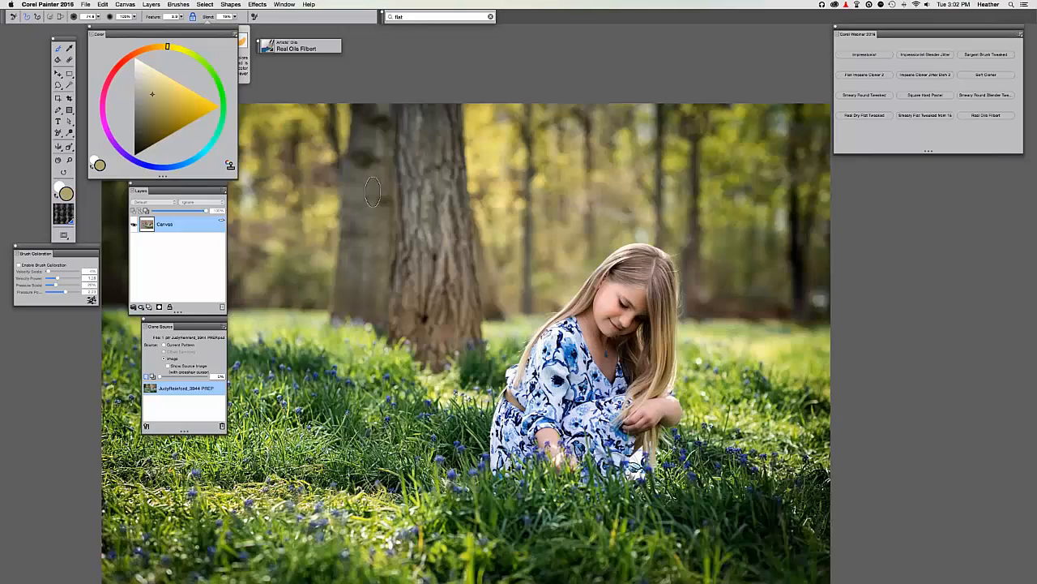
Lay grey-brown strokes over the dark trees and left background, plus a light green grass stroke.
key(super+t)
alt+click(423, 216)
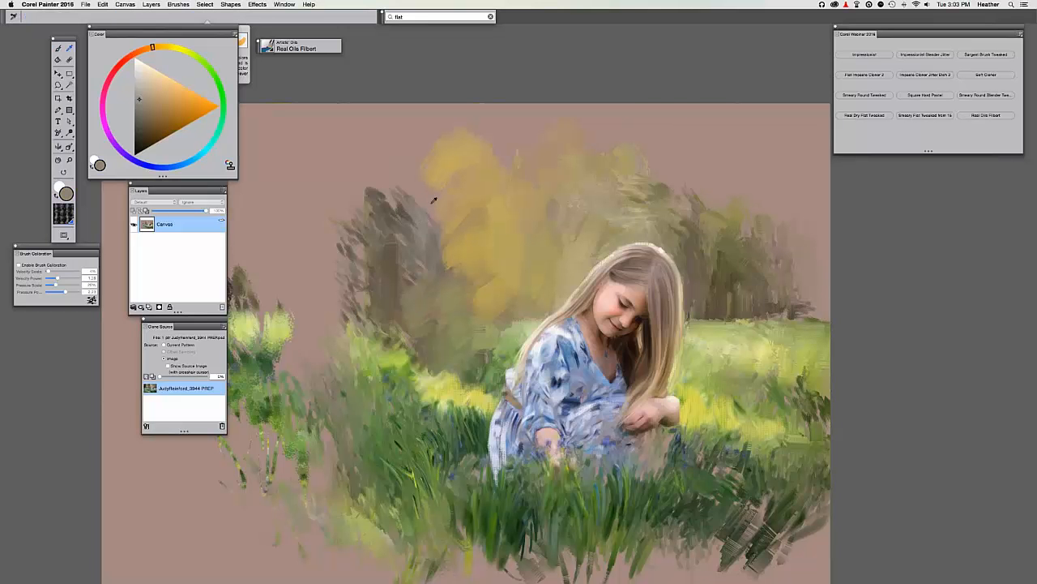
mouse_move(419, 197)
mouse_down()
mouse_move(415, 142)
mouse_move(377, 199)
mouse_move(356, 207)
mouse_move(420, 227)
mouse_up()
key(super+t)
key(super+t)
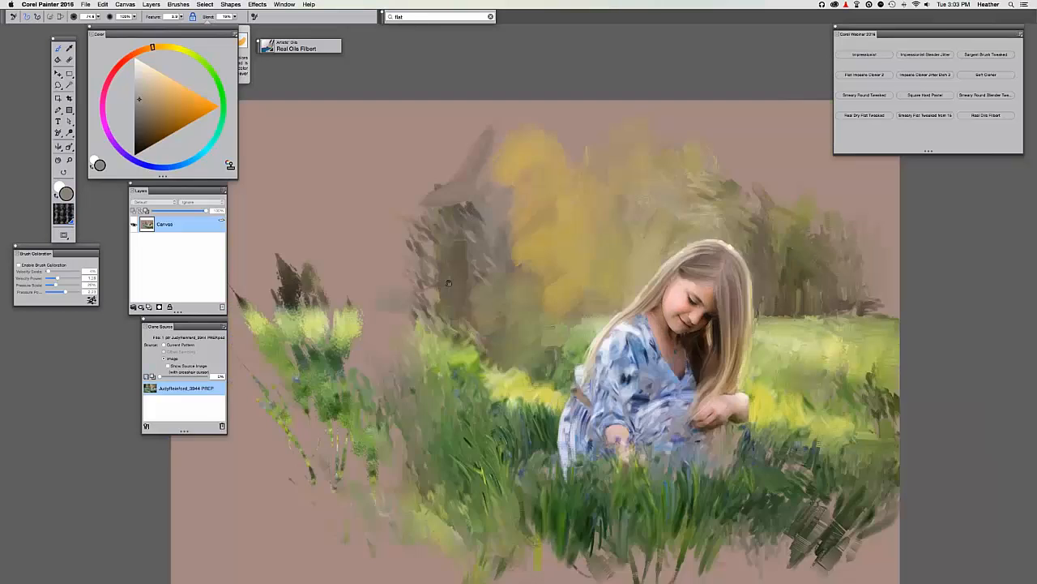
drag(464, 254, 370, 293)
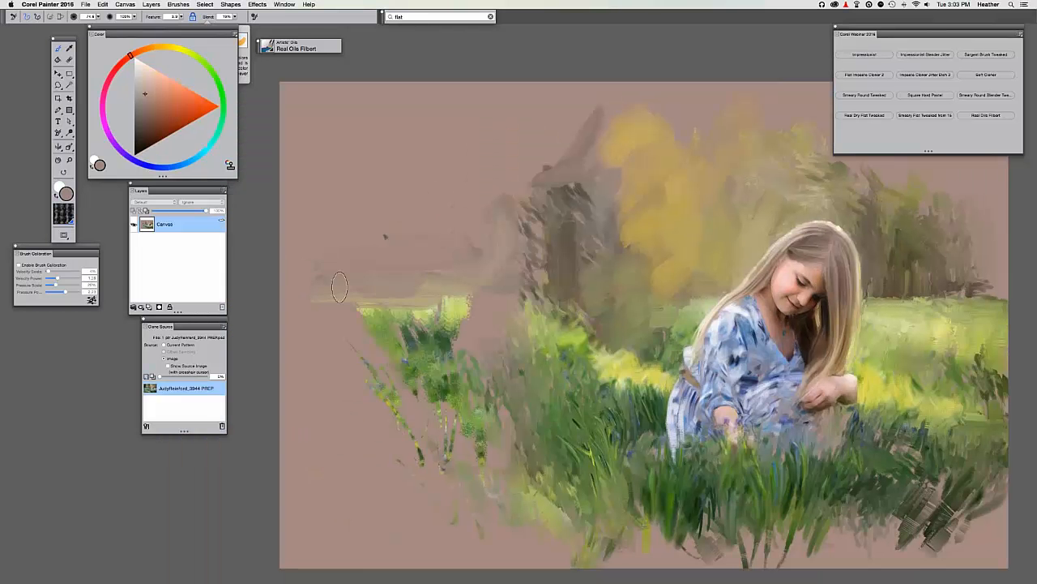
alt+click(461, 310)
mouse_move(461, 308)
mouse_down()
mouse_move(503, 316)
mouse_move(422, 324)
mouse_up()
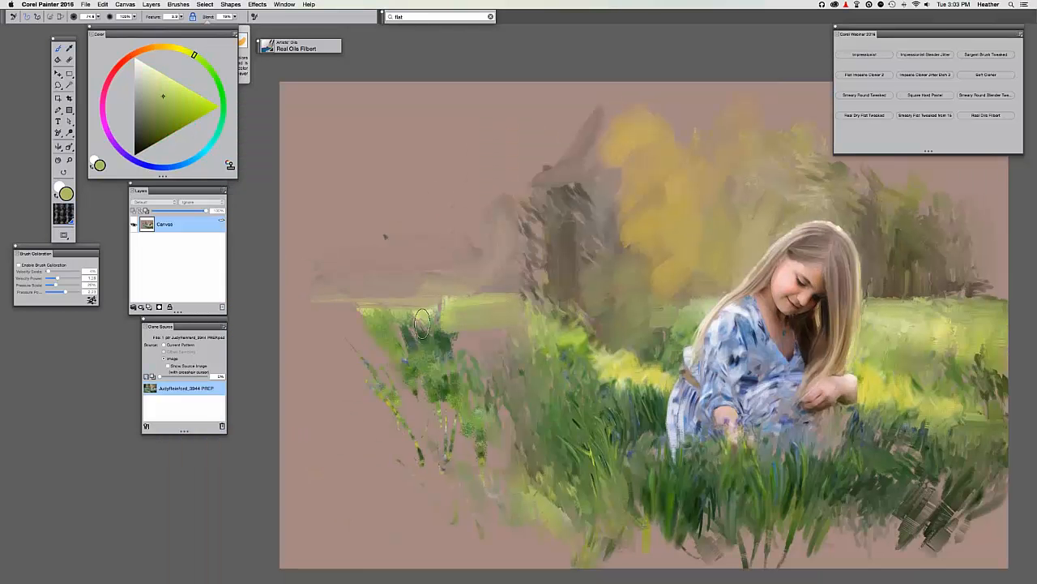
drag(341, 322, 204, 314)
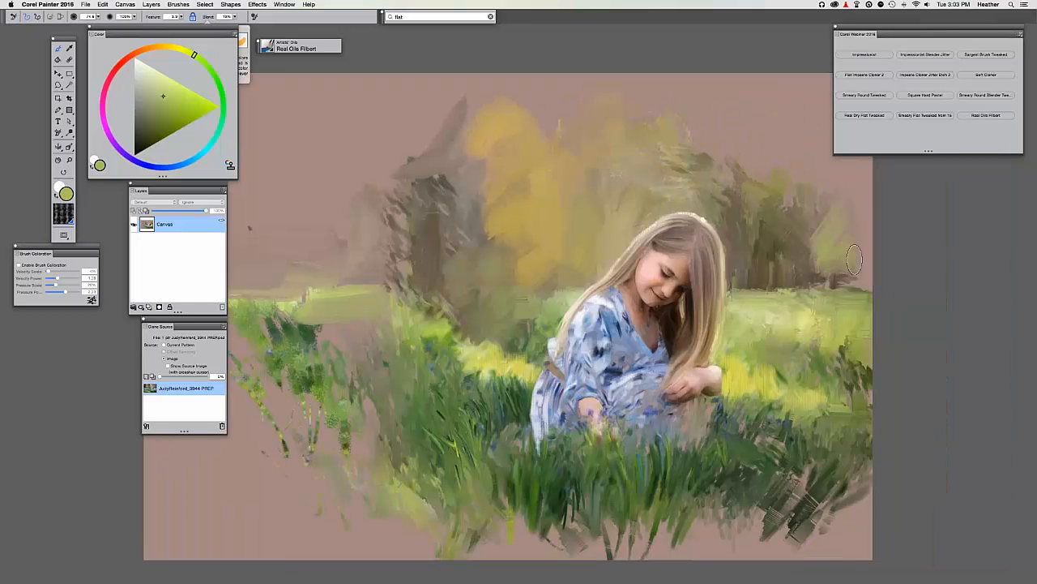
drag(808, 270, 785, 283)
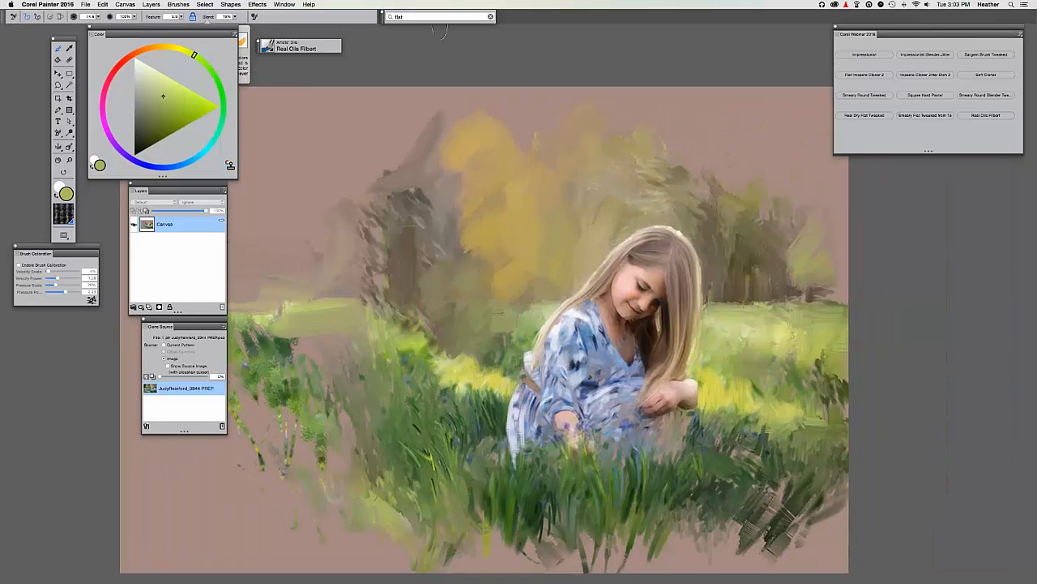
With Sargent Brush Tweaked, add dark-green strokes to the left grass, then sample tan-yellow foliage.
click(987, 54)
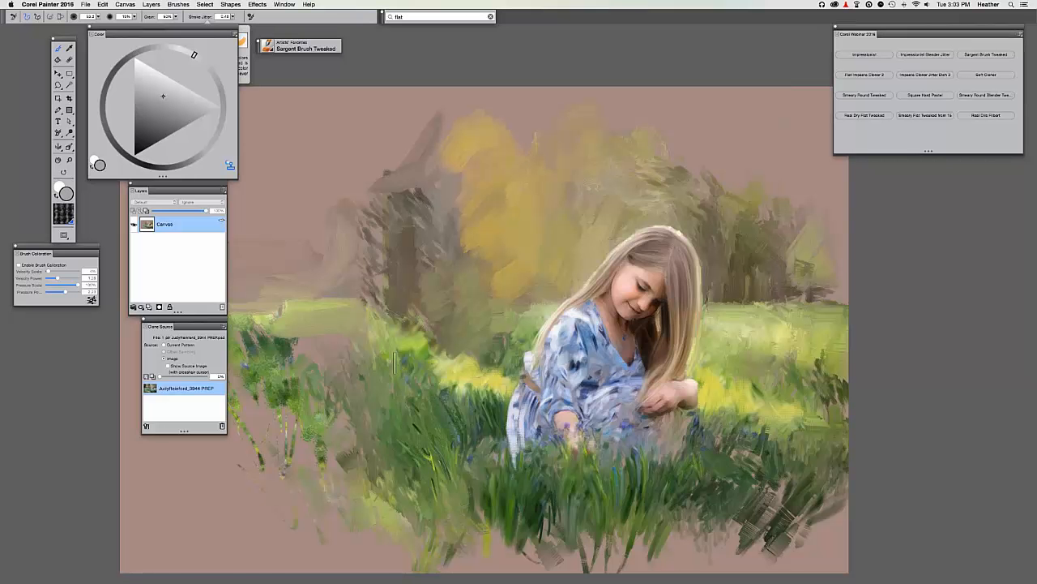
key(super+t)
key(super+t)
key(super+t)
key(super+t)
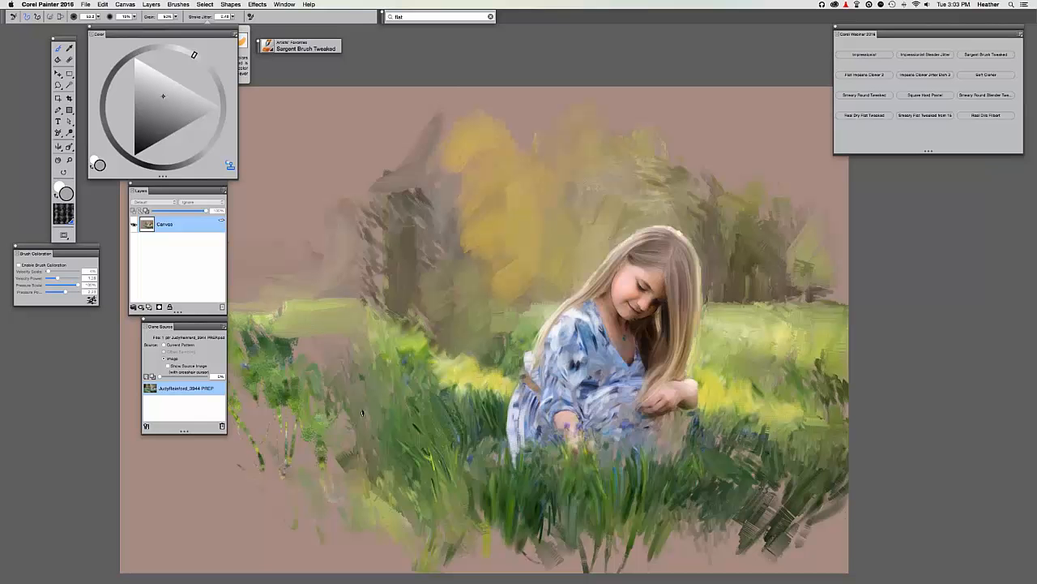
mouse_move(363, 413)
mouse_down()
mouse_move(336, 407)
mouse_move(334, 446)
mouse_move(308, 438)
mouse_move(325, 436)
mouse_move(326, 457)
mouse_move(315, 403)
mouse_move(280, 391)
mouse_move(293, 400)
mouse_move(293, 364)
mouse_up()
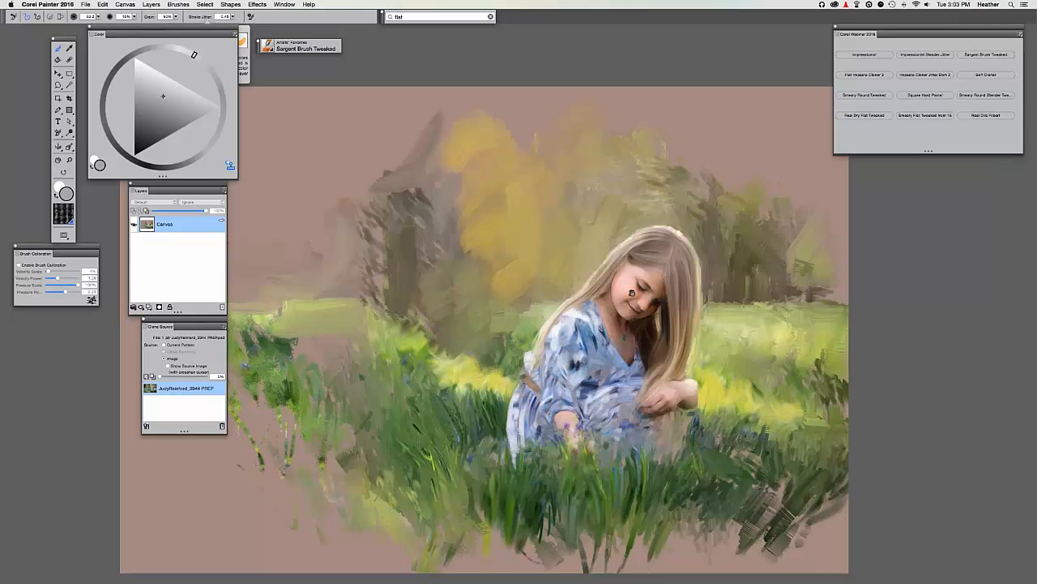
drag(613, 275, 529, 263)
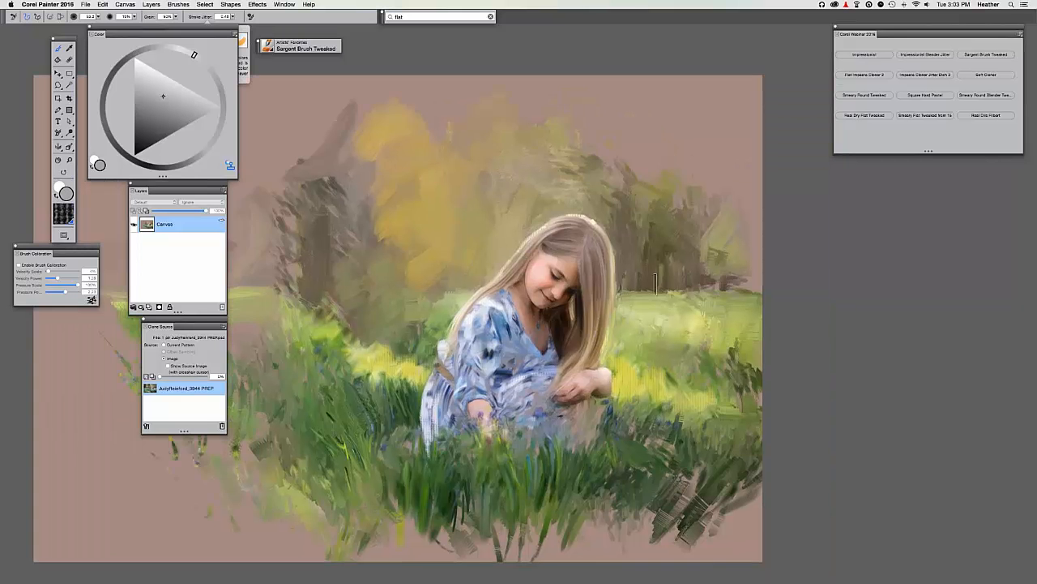
drag(656, 284, 611, 295)
drag(290, 136, 376, 125)
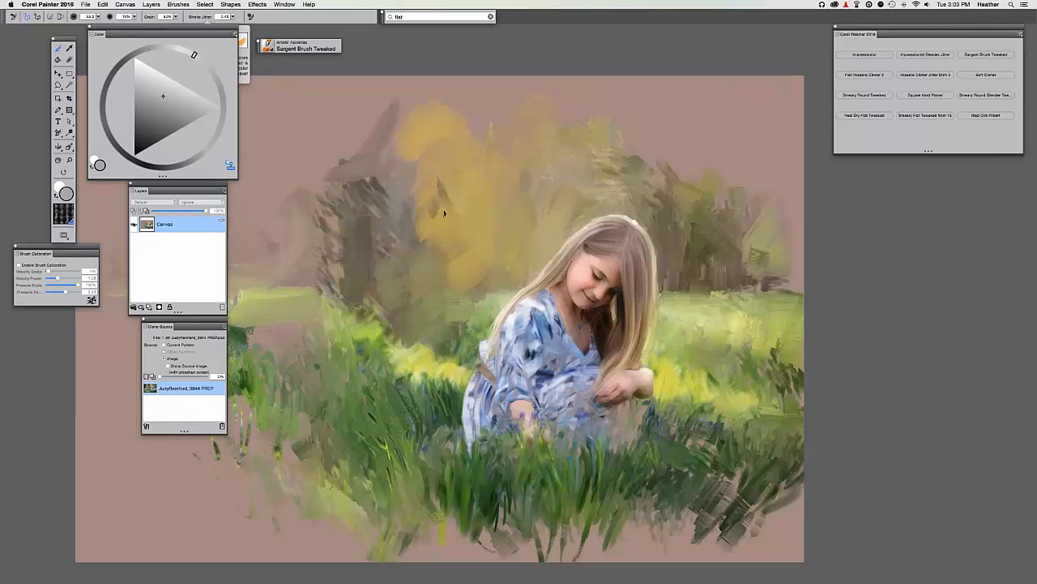
alt+click(425, 192)
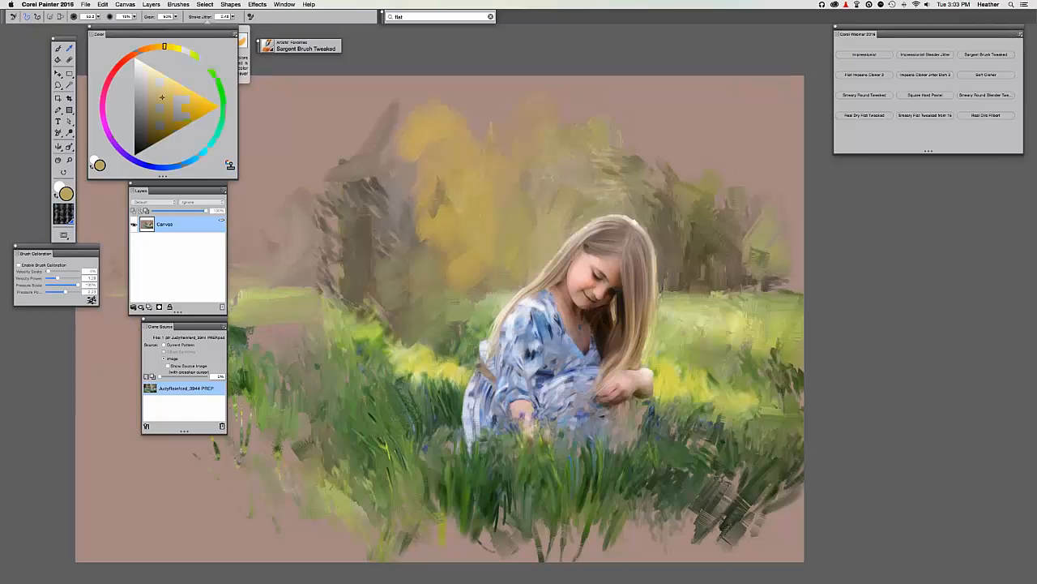
Paint tan-yellow strokes over the foliage and move the Corel Webinar palette into the corner.
mouse_move(454, 203)
mouse_down()
mouse_move(437, 188)
mouse_move(415, 213)
mouse_up()
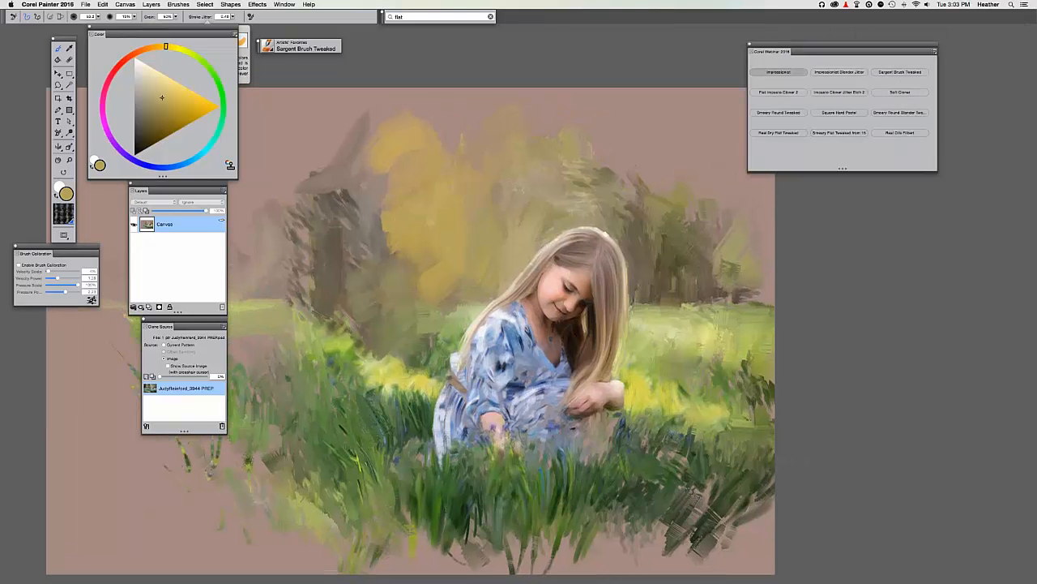
drag(845, 44, 739, 64)
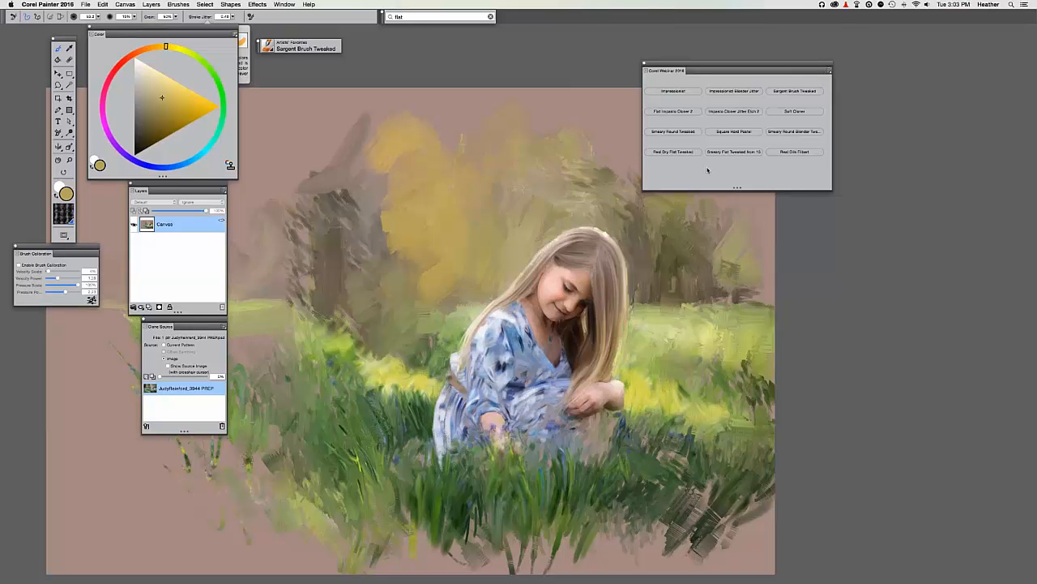
drag(704, 69, 882, 32)
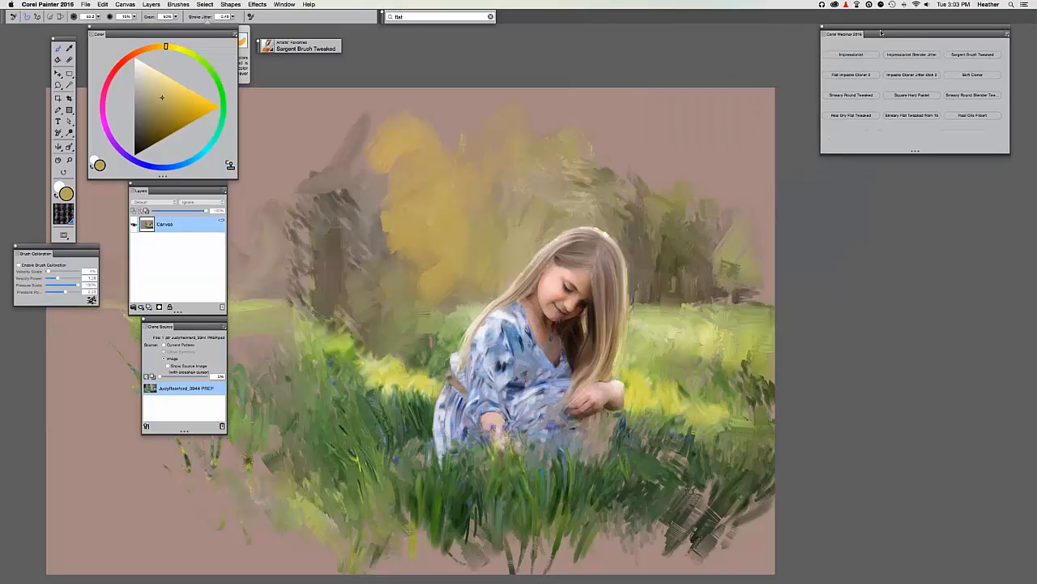
key(super+t)
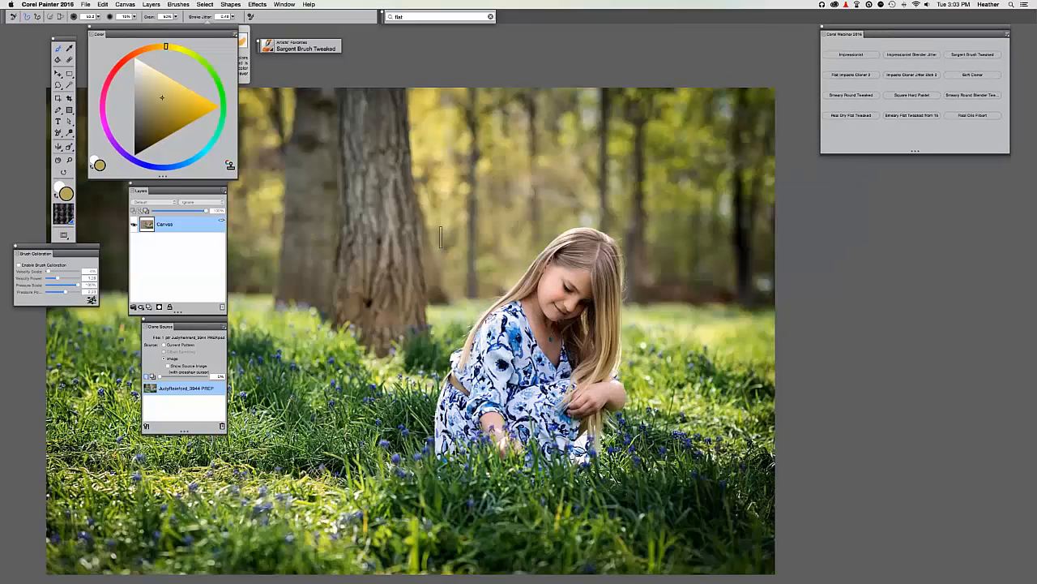
key(super+t)
Paint greyer olive strokes over the trees right of the girl and along the top edge, then save.
alt+click(494, 223)
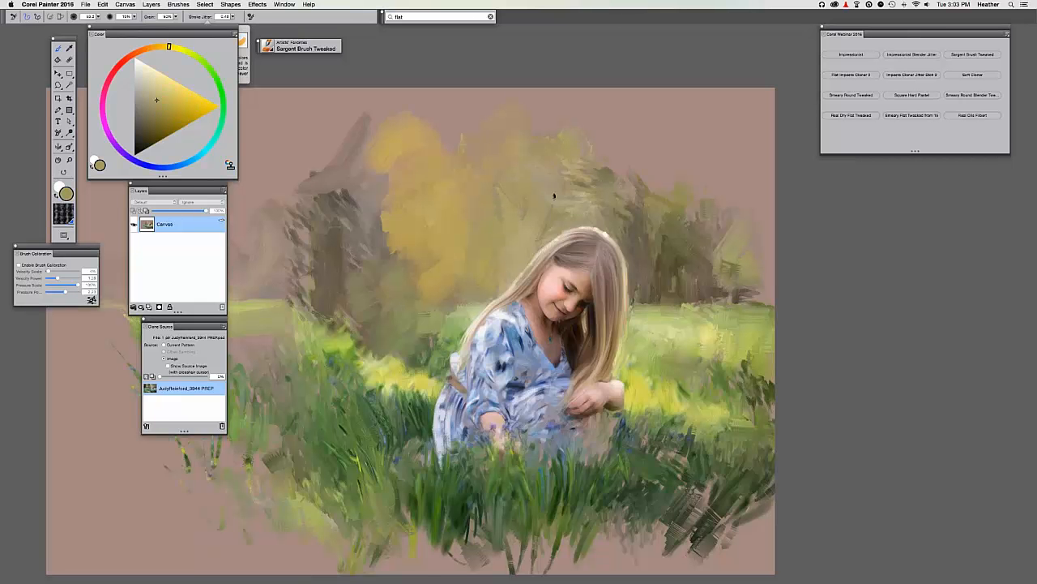
alt+click(553, 219)
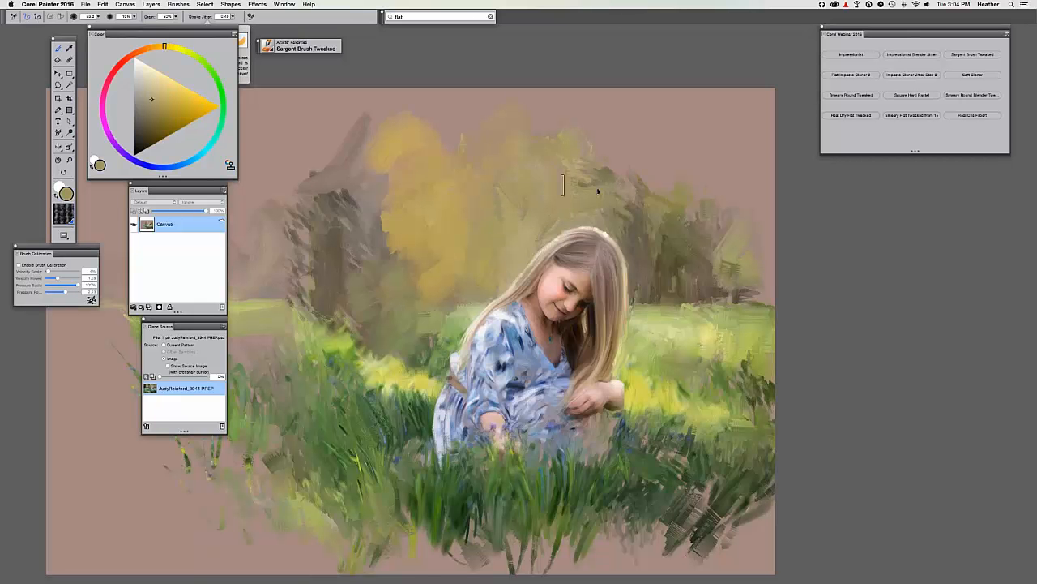
alt+click(545, 189)
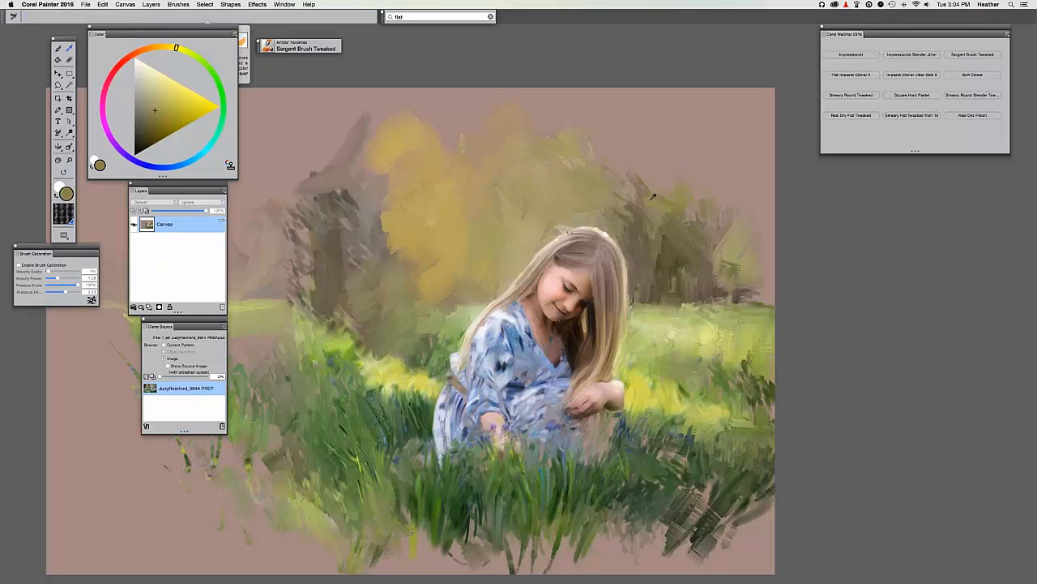
mouse_move(634, 187)
mouse_down()
mouse_move(626, 215)
mouse_move(657, 261)
mouse_move(766, 213)
mouse_move(696, 155)
mouse_up()
drag(647, 76, 703, 120)
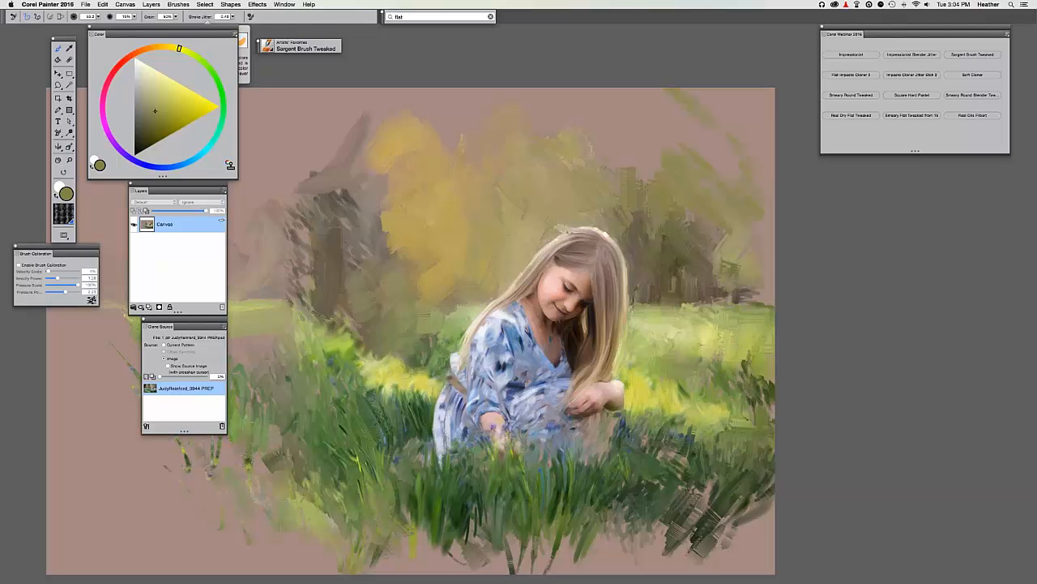
key(super+s)
Dismiss the save warning, hide all panels, zoom in, and flash the source photo for comparison.
key(Return)
key(Tab)
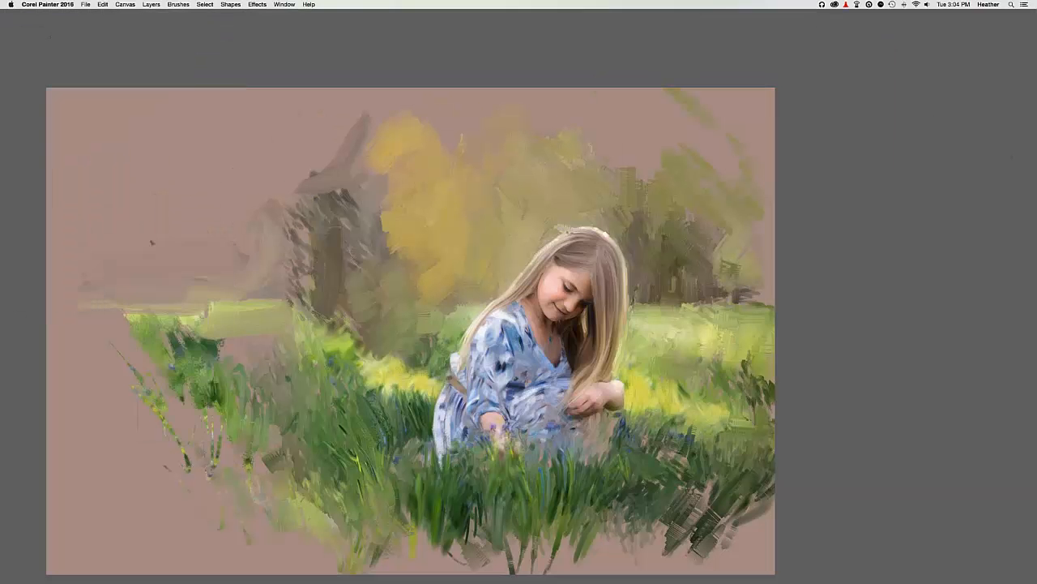
key(super+plus)
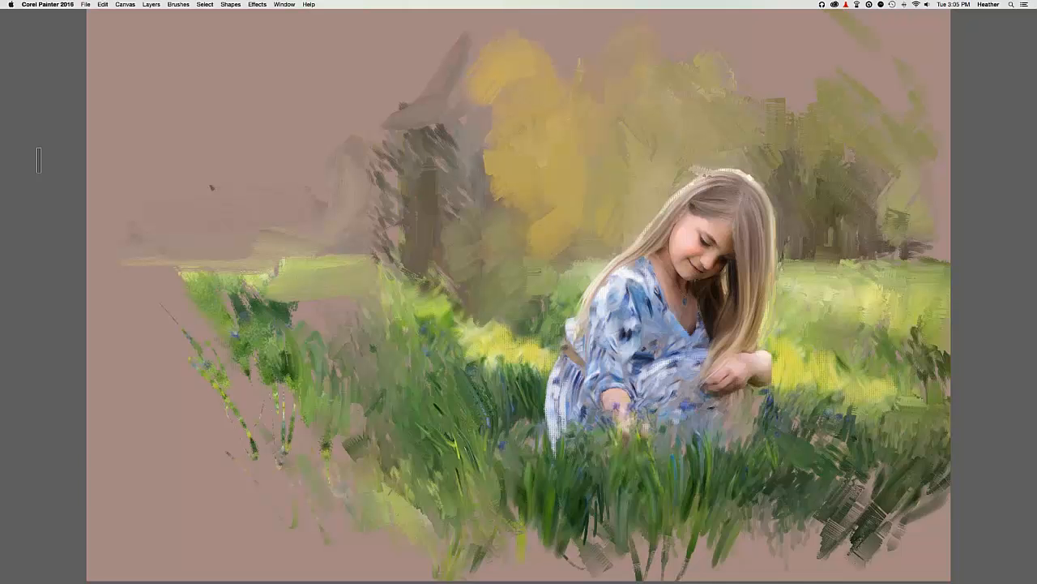
key(super+t)
key(super+t)
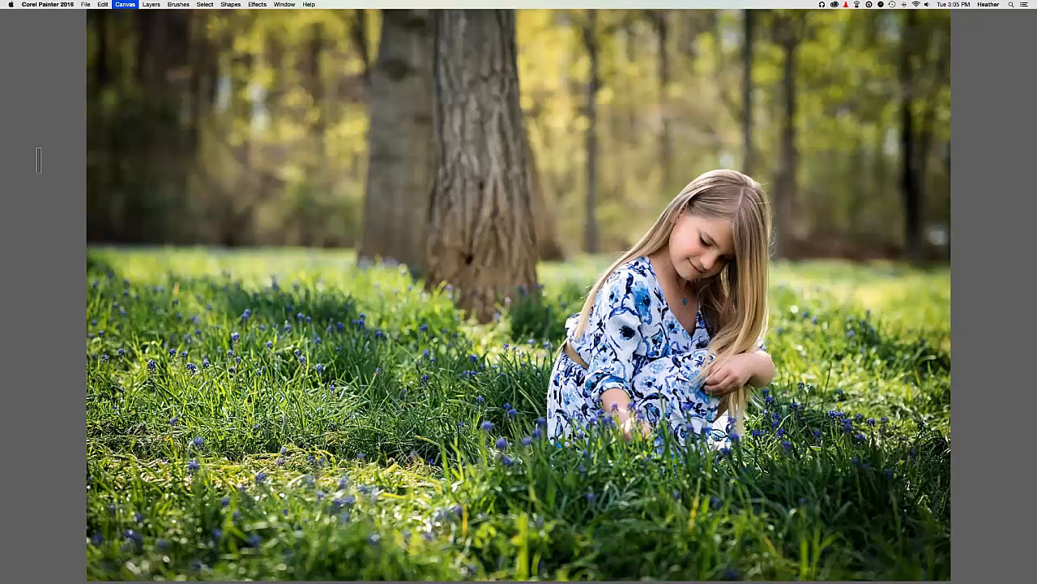
key(super+t)
key(super+t)
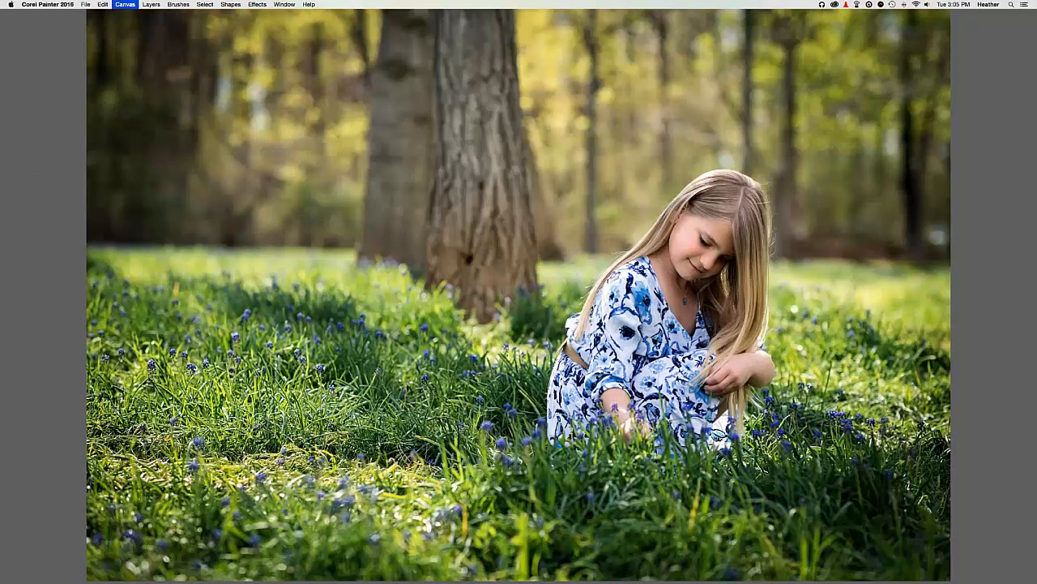